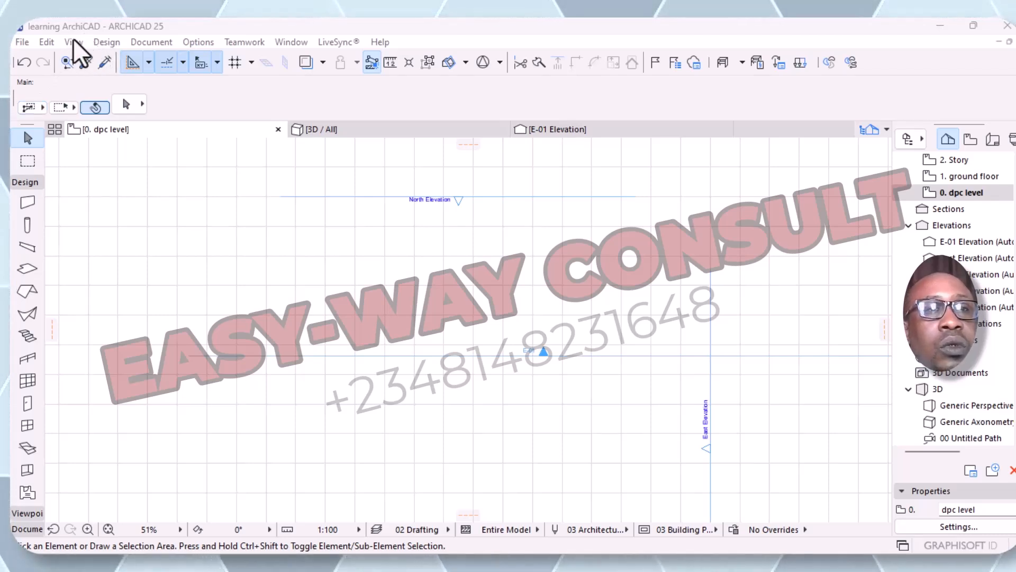
- Activate the Wall tool and open its default settings with the geometry and positioning options expanded
{"action": "left_click", "coordinate": [107, 43]}
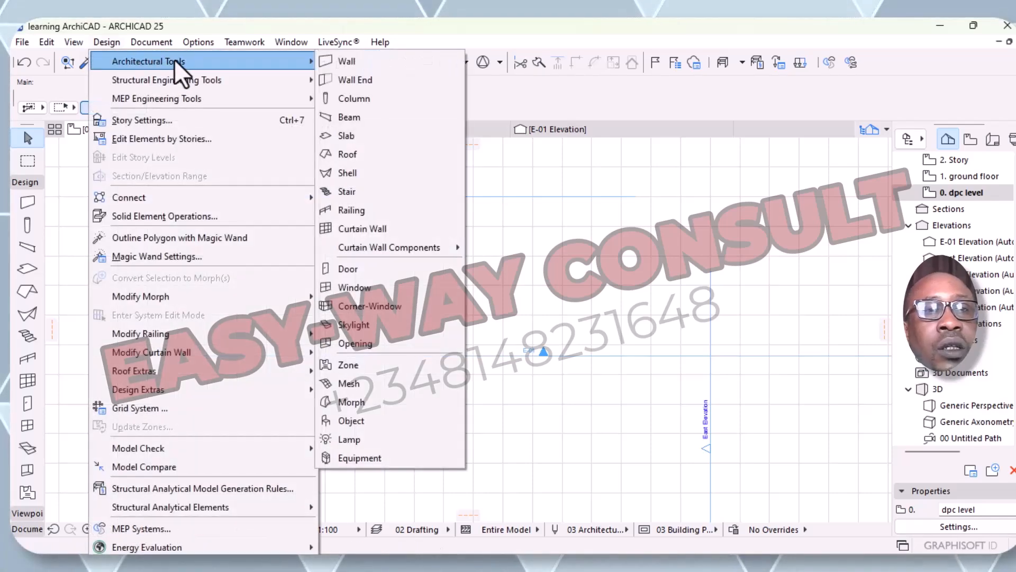
{"action": "left_click", "coordinate": [147, 42]}
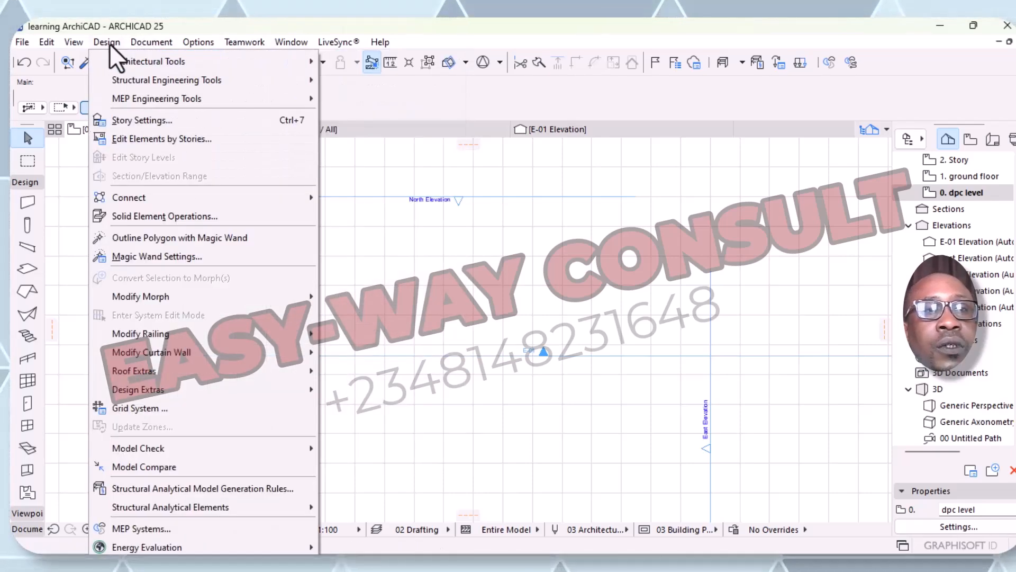
{"action": "mouse_move", "coordinate": [106, 43]}
{"action": "mouse_move", "coordinate": [187, 66]}
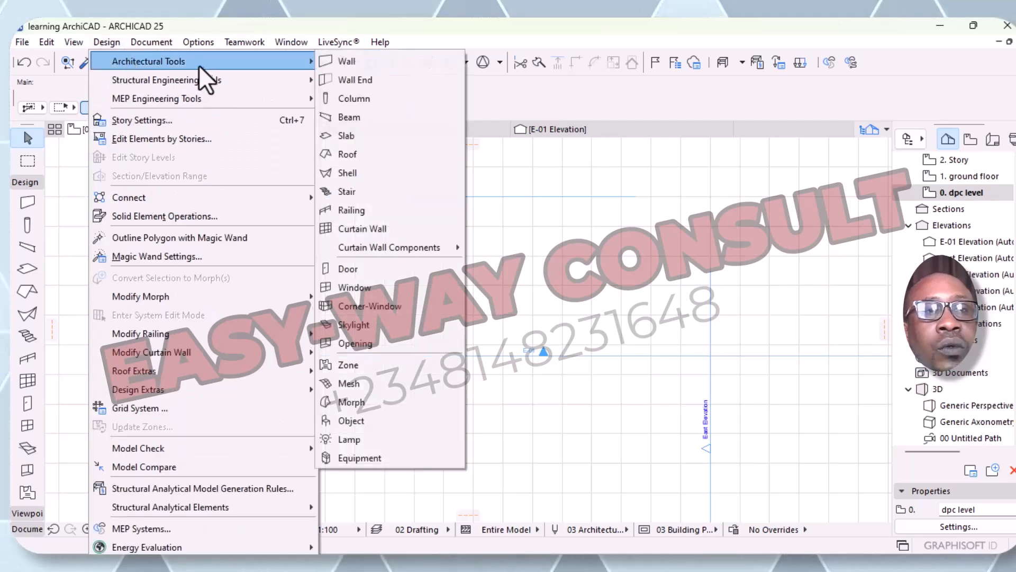
{"action": "left_click", "coordinate": [364, 60]}
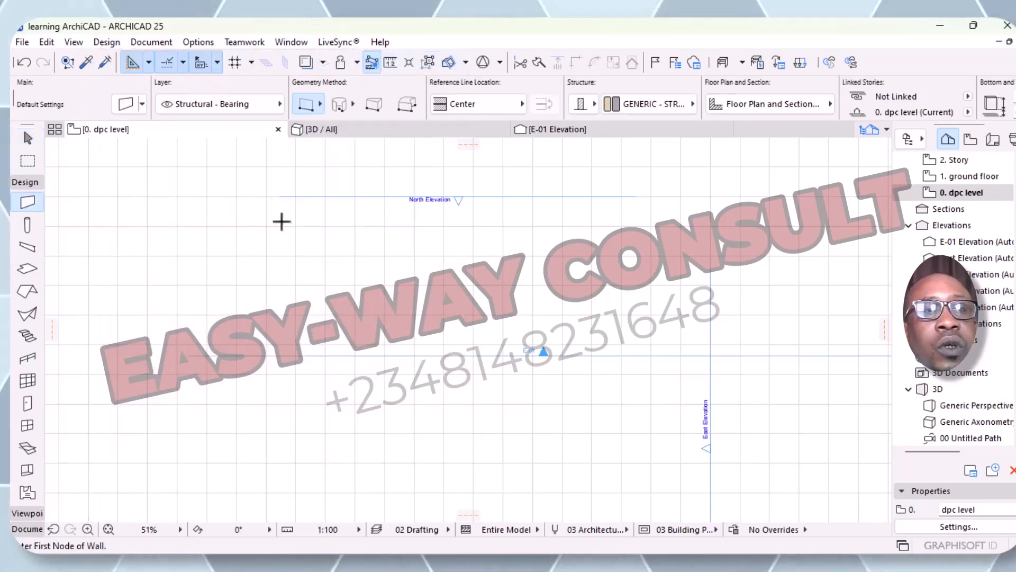
{"action": "left_click", "coordinate": [126, 104]}
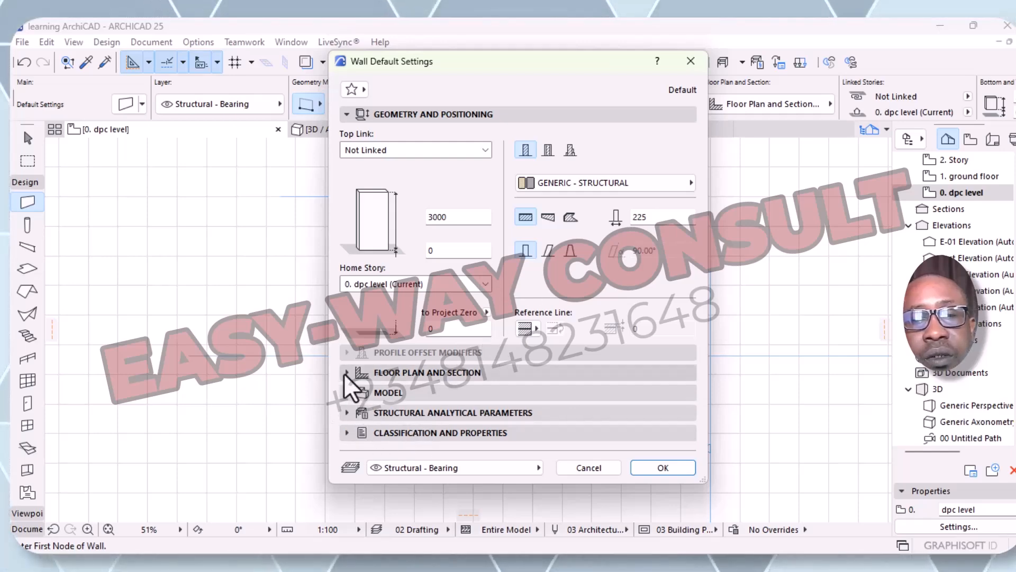
{"action": "left_click", "coordinate": [353, 394]}
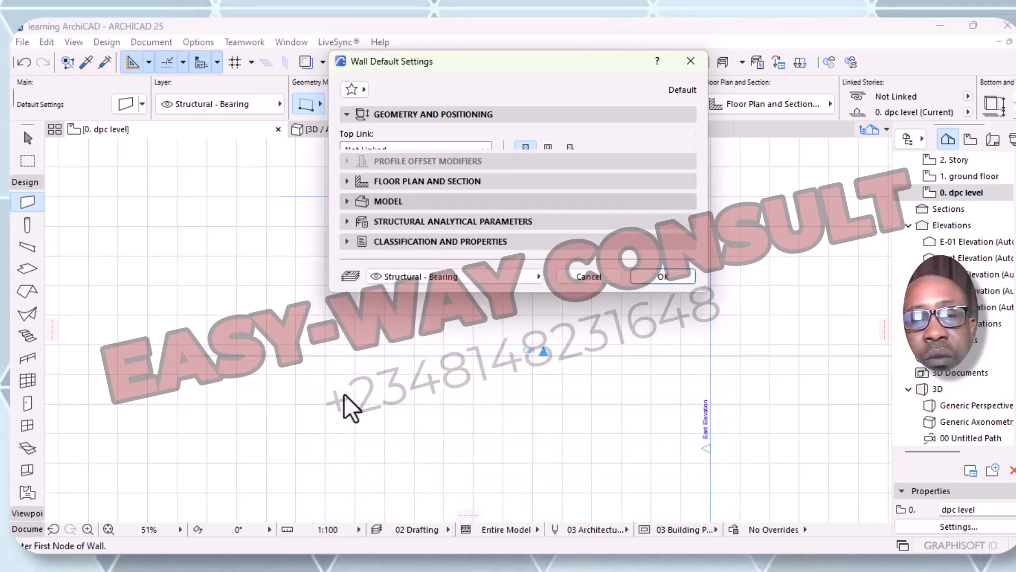
{"action": "left_click", "coordinate": [346, 118]}
{"action": "left_click", "coordinate": [345, 116]}
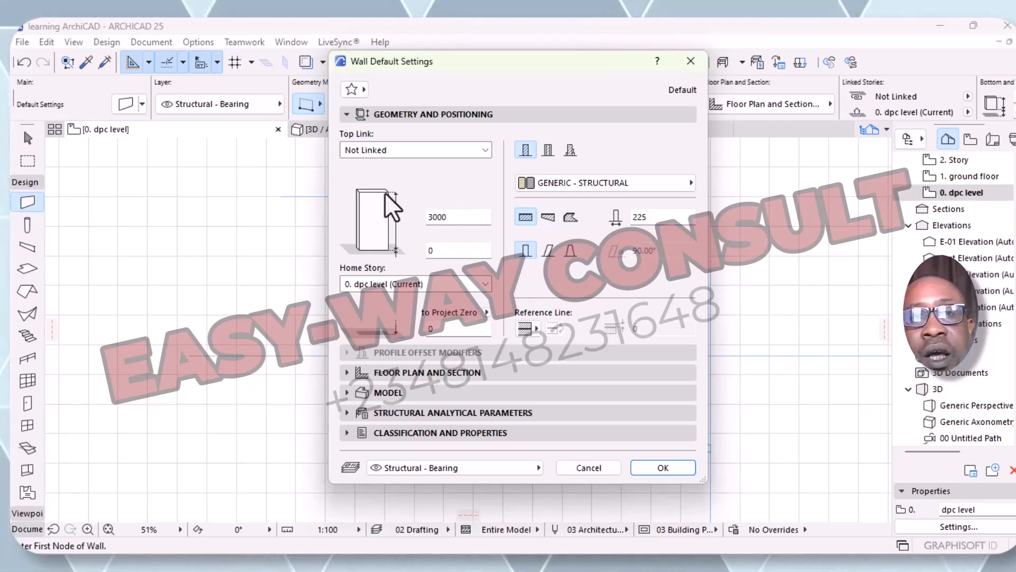
- Link the default wall top to 1. ground floor (Home + 1), set the top offset to 600 and accept the settings
{"action": "left_click", "coordinate": [485, 151]}
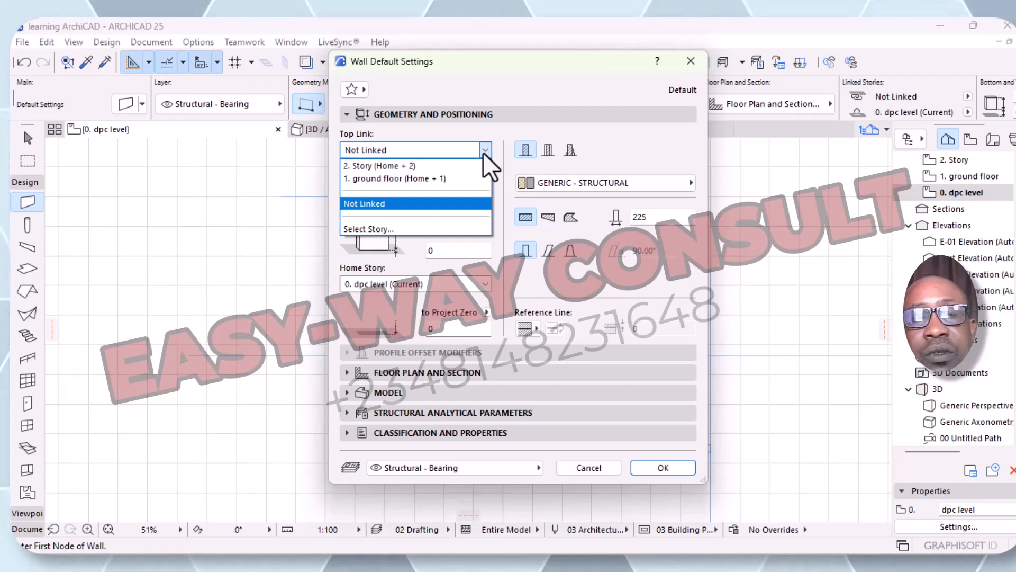
{"action": "left_click", "coordinate": [363, 182]}
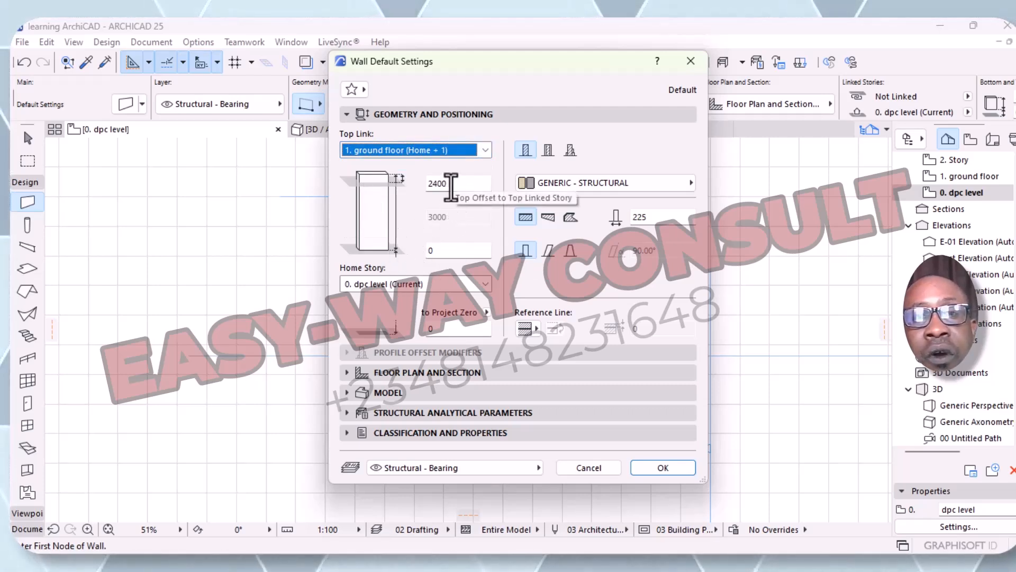
{"action": "left_click", "coordinate": [451, 185]}
{"action": "key", "text": "BackSpace"}
{"action": "key", "text": "BackSpace"}
{"action": "key", "text": "BackSpace"}
{"action": "key", "text": "BackSpace"}
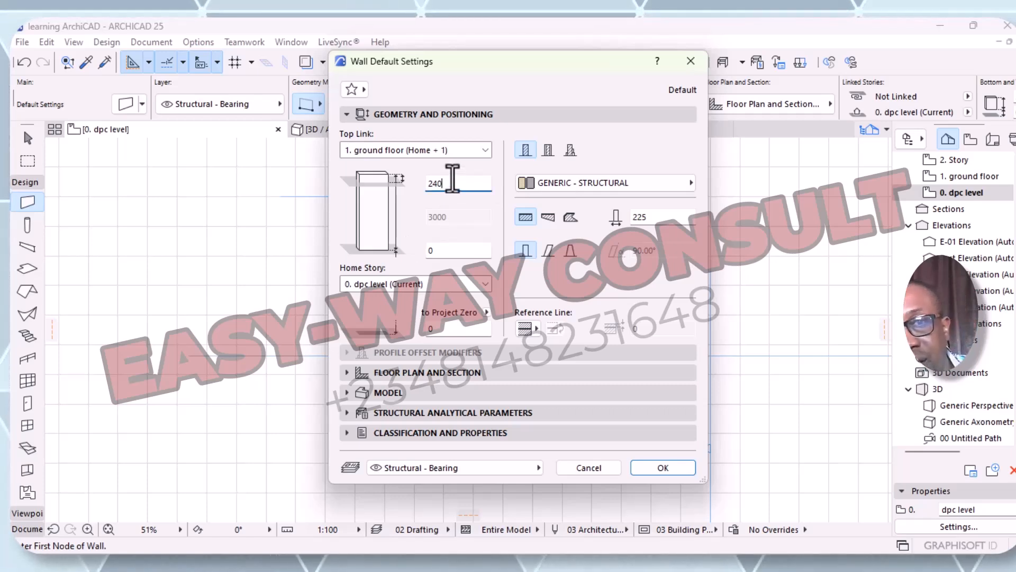
{"action": "type", "text": "600"}
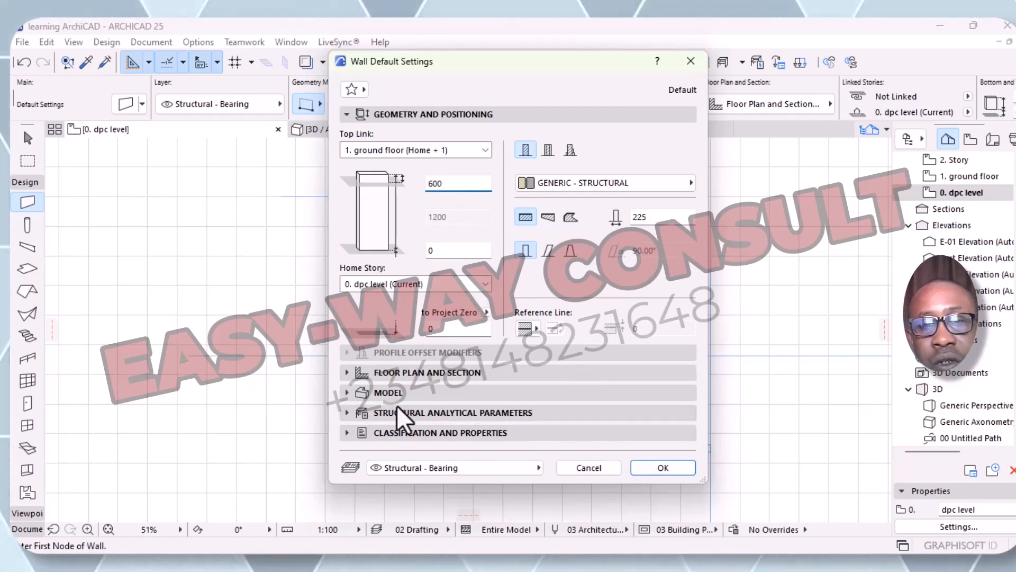
{"action": "left_click", "coordinate": [656, 471]}
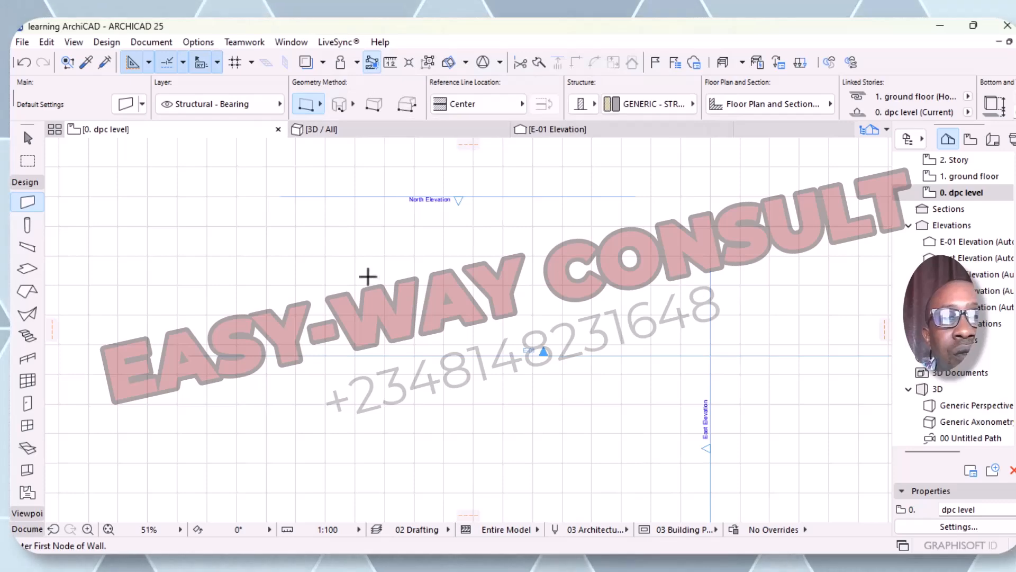
- Delete the E-01 elevation marker crossing the middle of the plan together with its viewpoint
{"action": "middle_click_drag", "start_coordinate": [506, 346], "coordinate": [508, 429]}
{"action": "scroll", "coordinate": [508, 418], "scroll_direction": "down", "scroll_amount": 1}
{"action": "scroll", "coordinate": [508, 403], "scroll_direction": "down", "scroll_amount": 4}
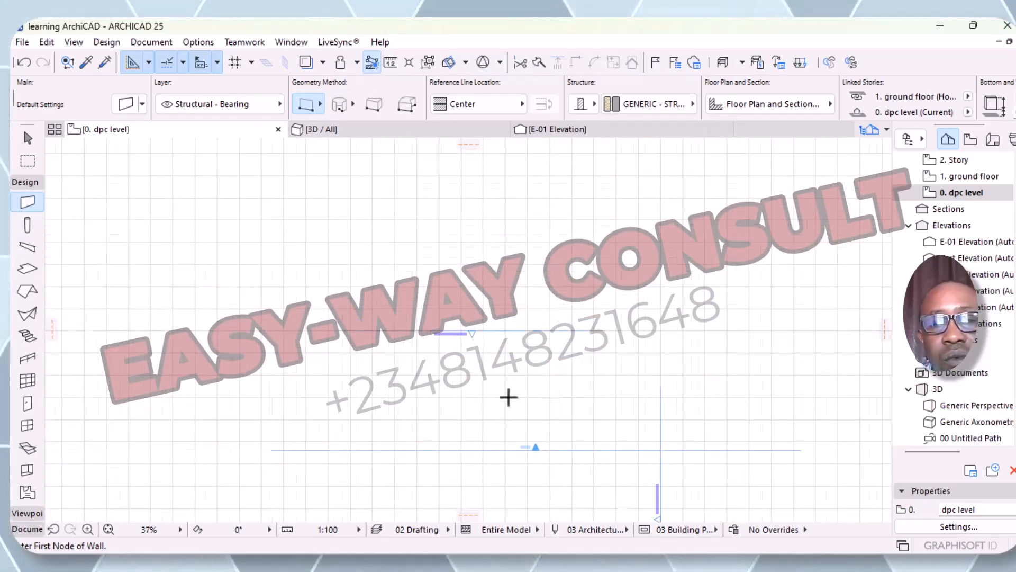
{"action": "middle_click_drag", "start_coordinate": [511, 392], "coordinate": [484, 288]}
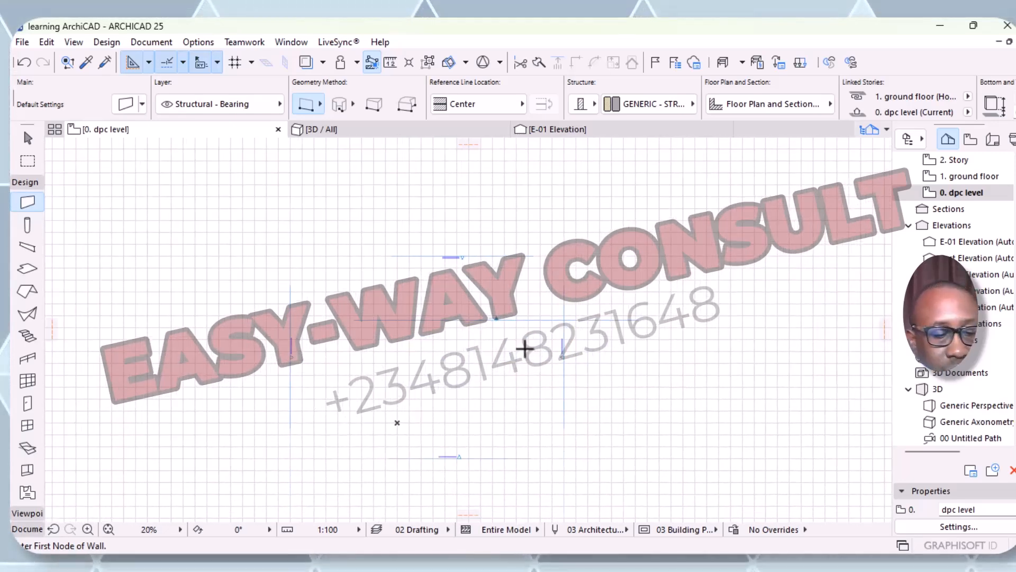
{"action": "key", "text": "Escape"}
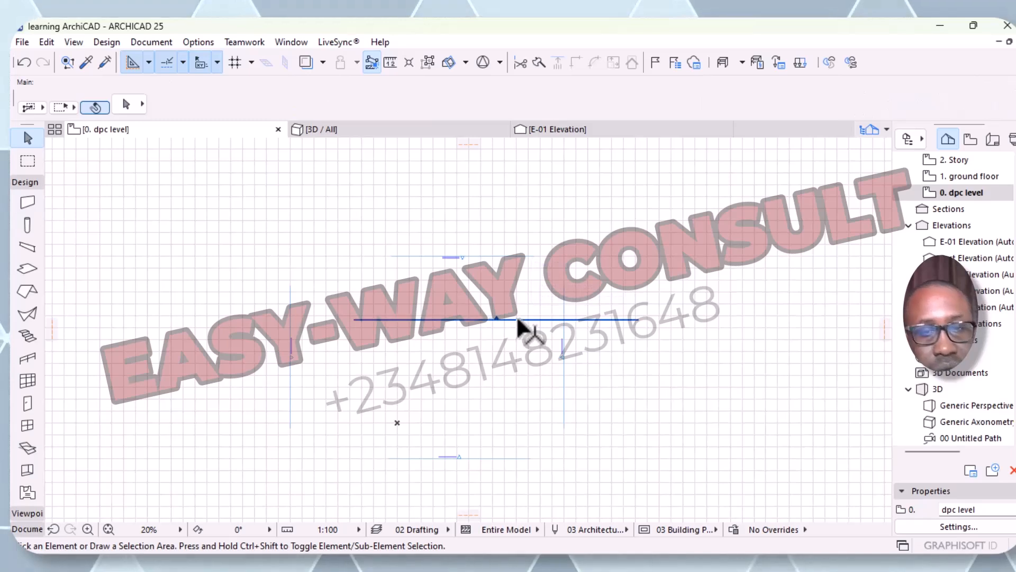
{"action": "left_click", "coordinate": [518, 320]}
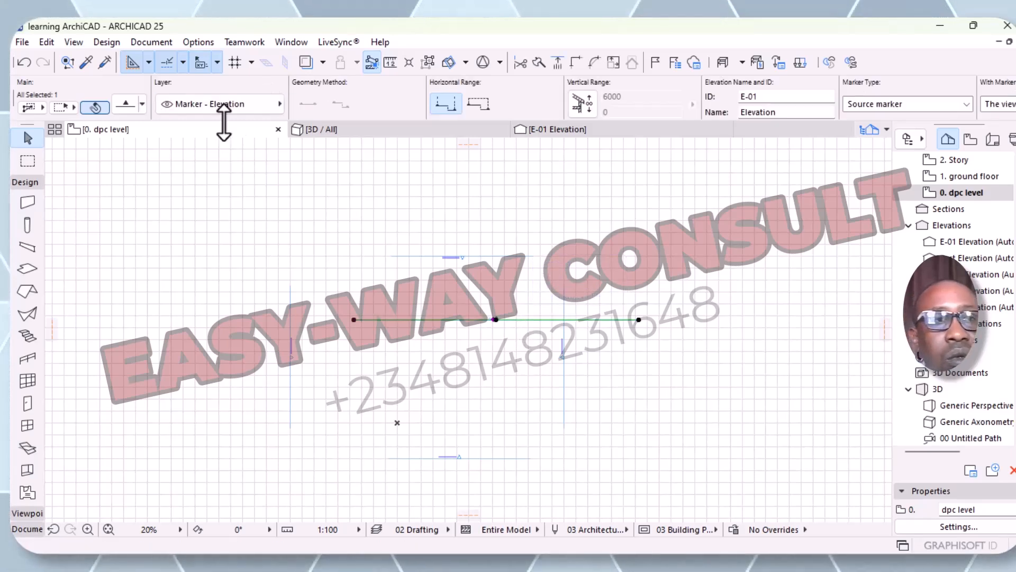
{"action": "right_click", "coordinate": [417, 320]}
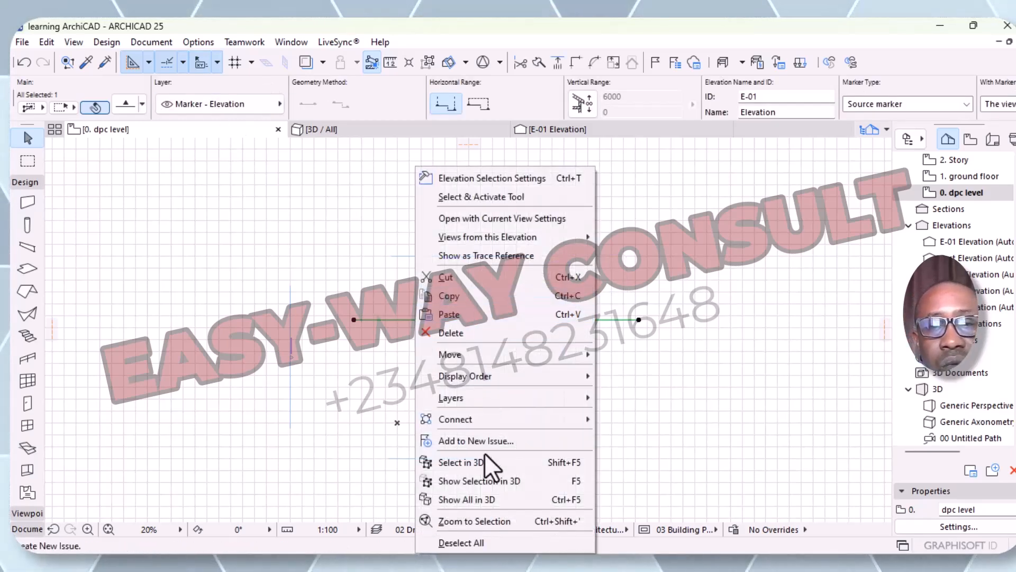
{"action": "left_click", "coordinate": [450, 333]}
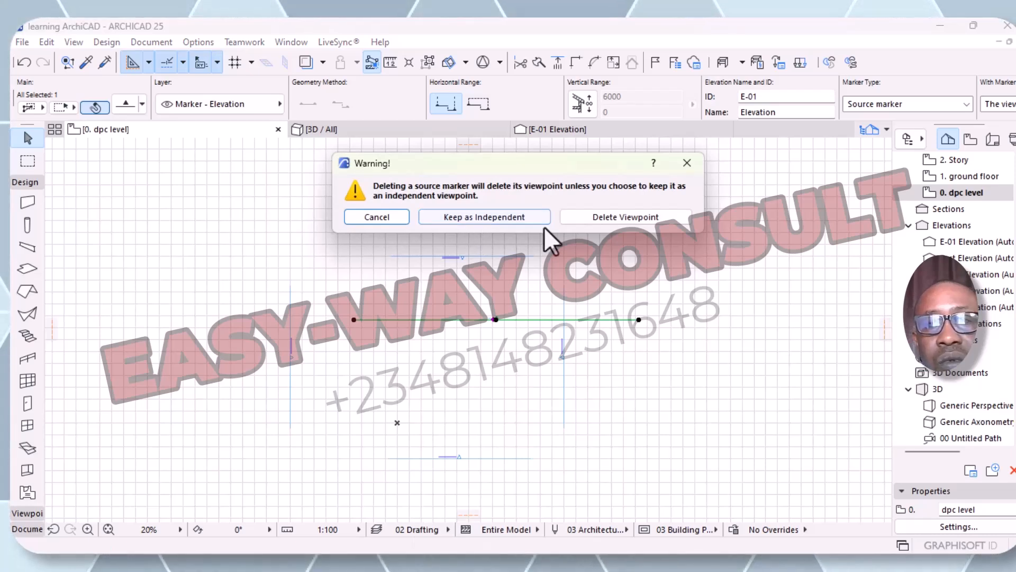
{"action": "left_click", "coordinate": [614, 227]}
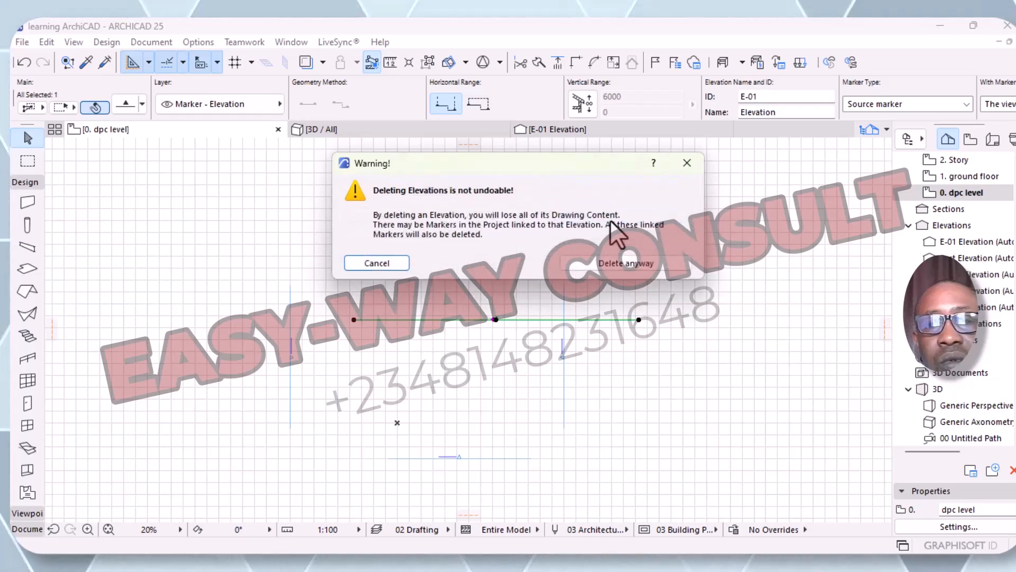
{"action": "left_click", "coordinate": [614, 276]}
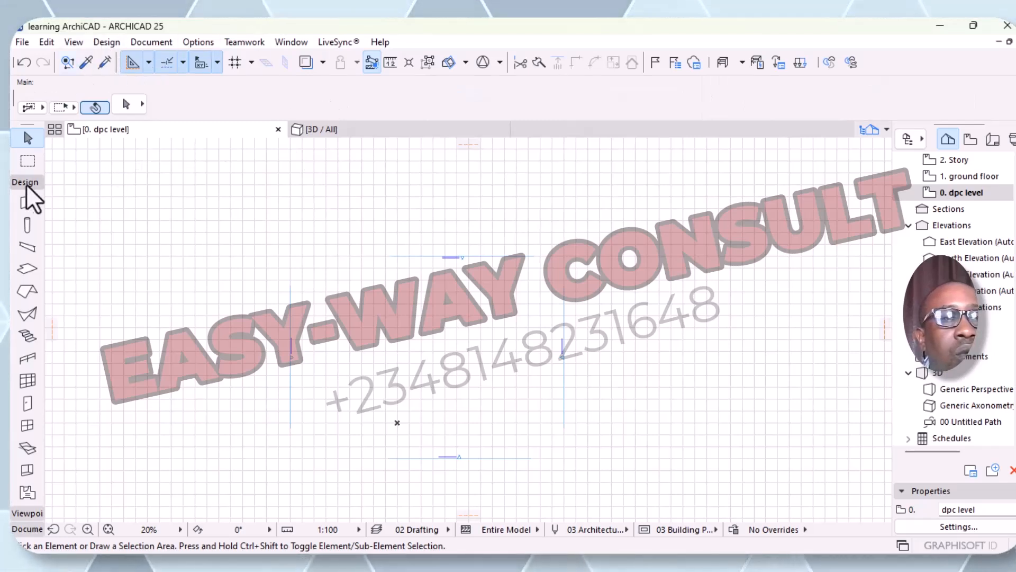
- Draw a horizontal wall about 29 m long between the elevation markers and a perpendicular wall about 10.6 m down from its left end
{"action": "left_click", "coordinate": [29, 202]}
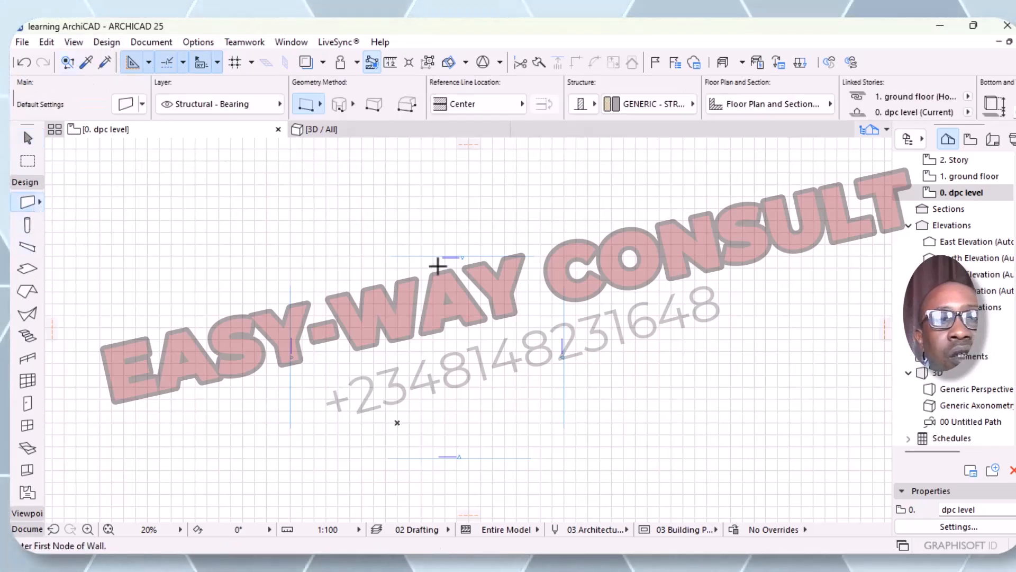
{"action": "left_click", "coordinate": [344, 301]}
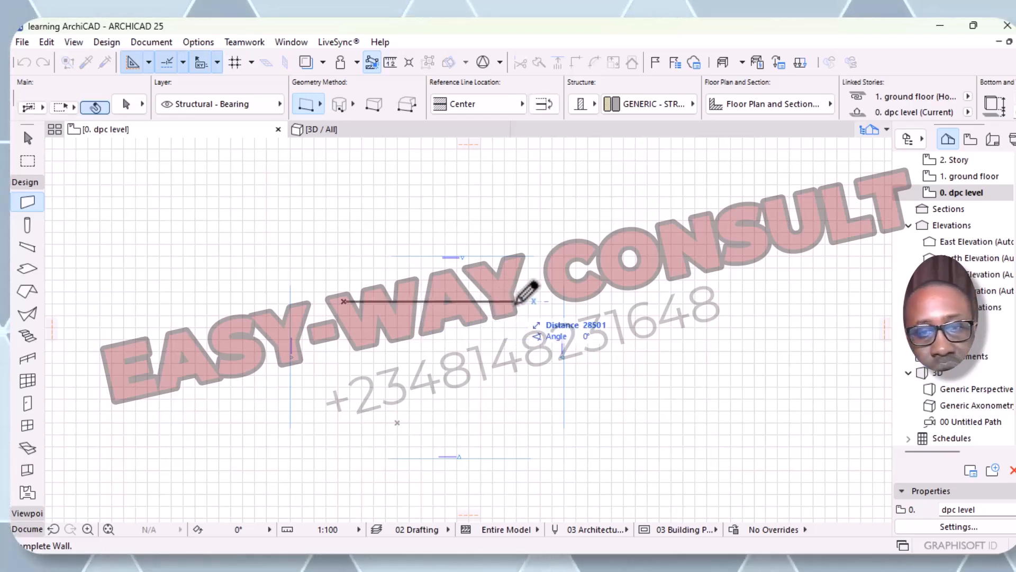
{"action": "left_click", "coordinate": [519, 301]}
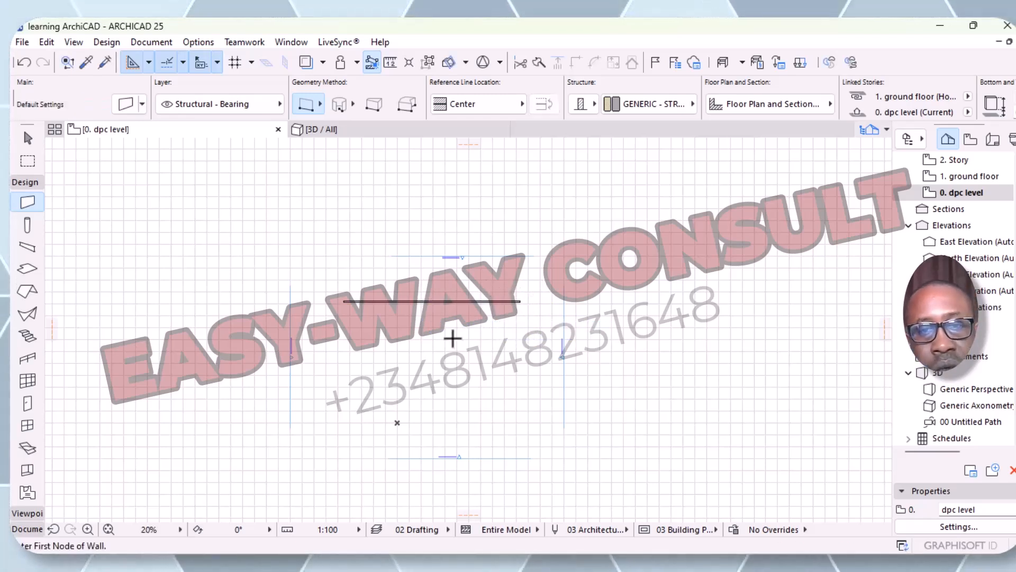
{"action": "scroll", "coordinate": [347, 301], "scroll_direction": "up", "scroll_amount": 5}
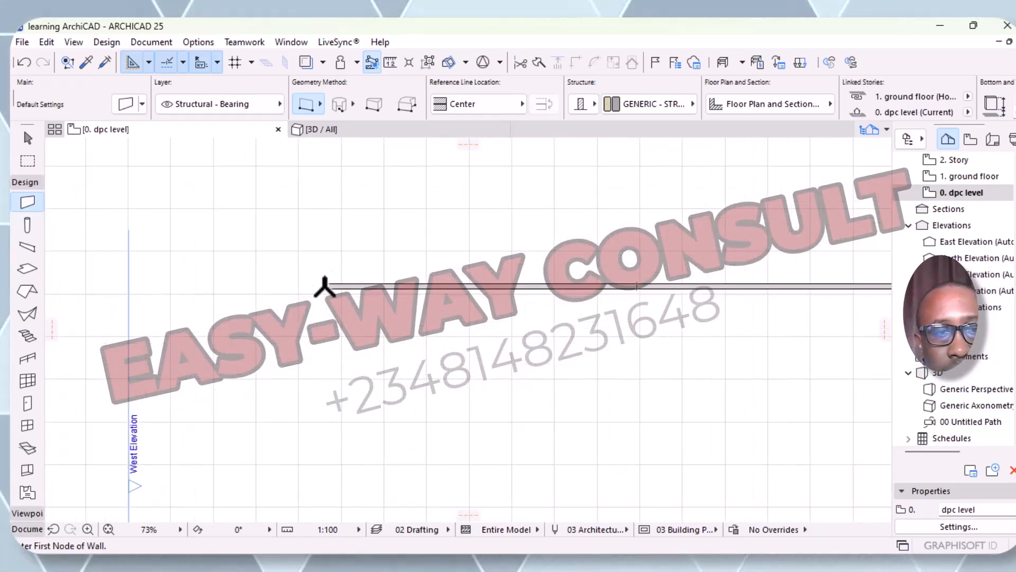
{"action": "left_click", "coordinate": [321, 286]}
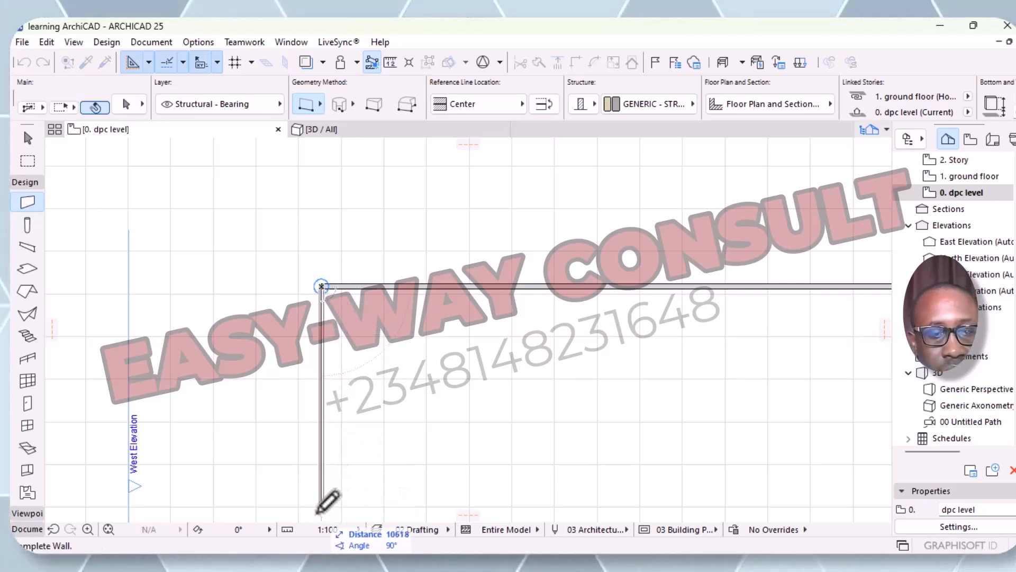
{"action": "left_click", "coordinate": [319, 512]}
- Leave the Wall tool and open the North Elevation from its marker using the current view settings
{"action": "middle_click_drag", "start_coordinate": [449, 349], "coordinate": [340, 298]}
{"action": "scroll", "coordinate": [458, 319], "scroll_direction": "up", "scroll_amount": 1}
{"action": "scroll", "coordinate": [465, 339], "scroll_direction": "down", "scroll_amount": 2}
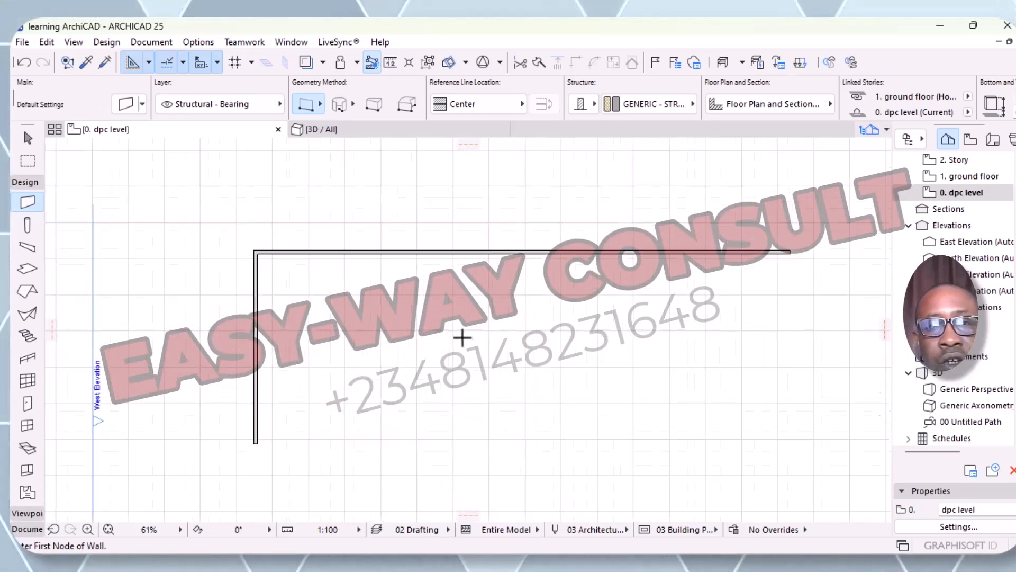
{"action": "scroll", "coordinate": [466, 333], "scroll_direction": "down", "scroll_amount": 2}
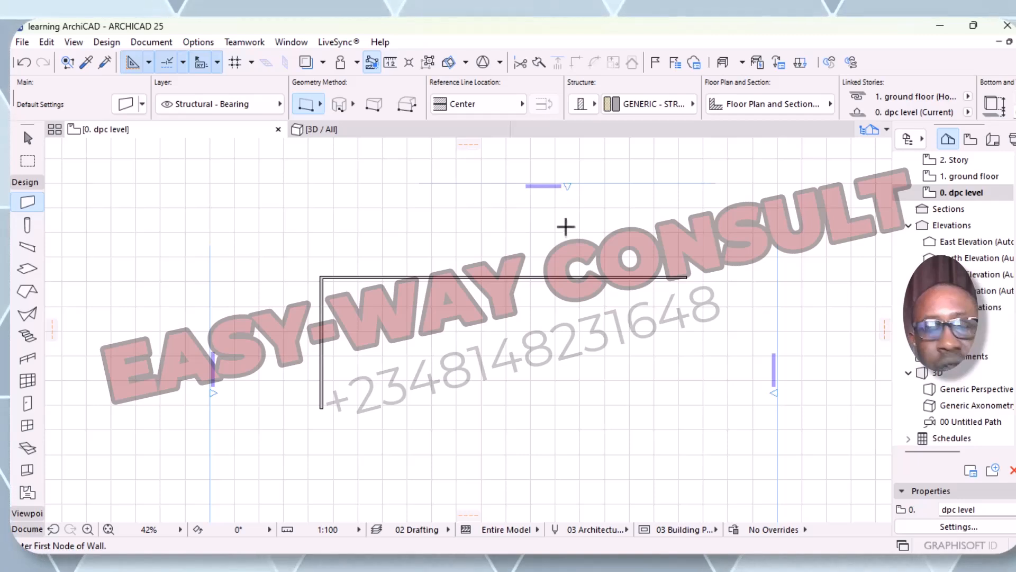
{"action": "key", "text": "Escape"}
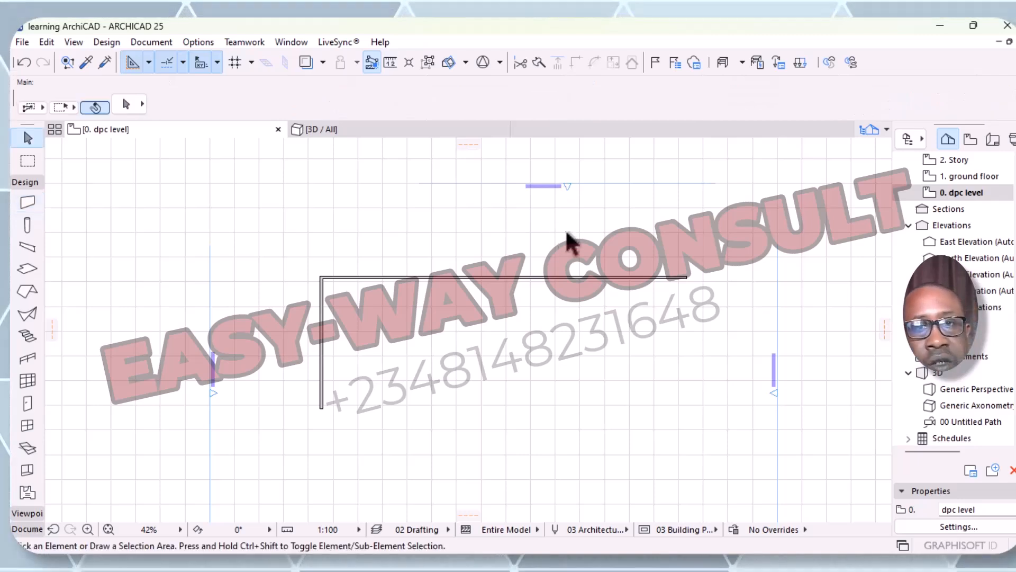
{"action": "left_click", "coordinate": [569, 185]}
{"action": "left_click", "coordinate": [568, 185]}
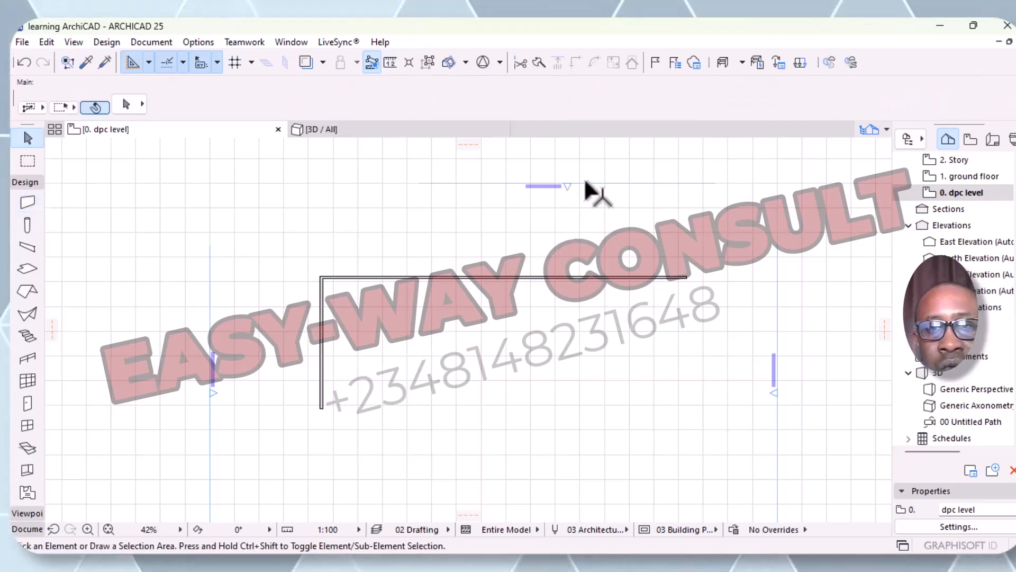
{"action": "left_click", "coordinate": [584, 183]}
{"action": "right_click", "coordinate": [578, 184]}
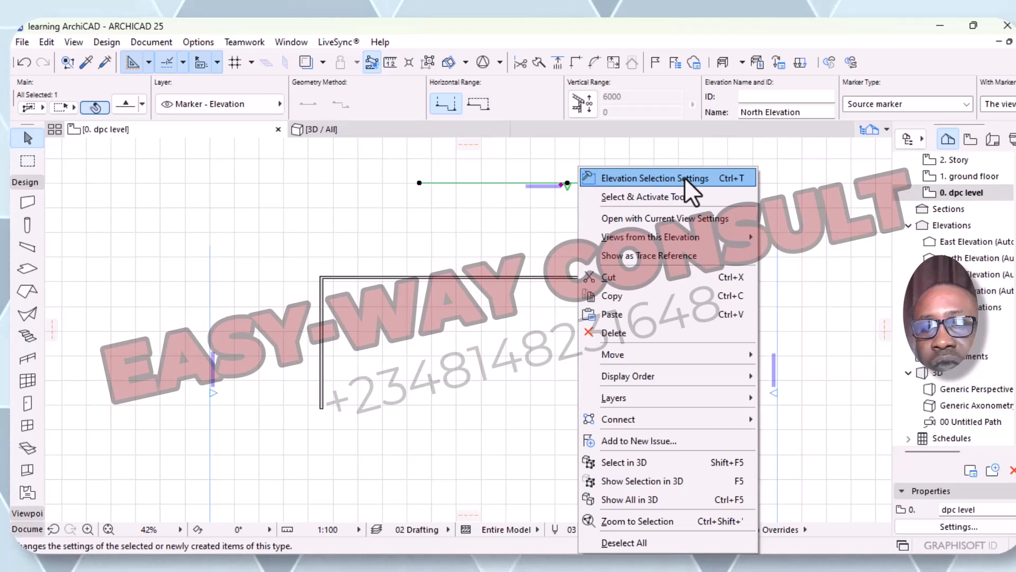
{"action": "left_click", "coordinate": [681, 220]}
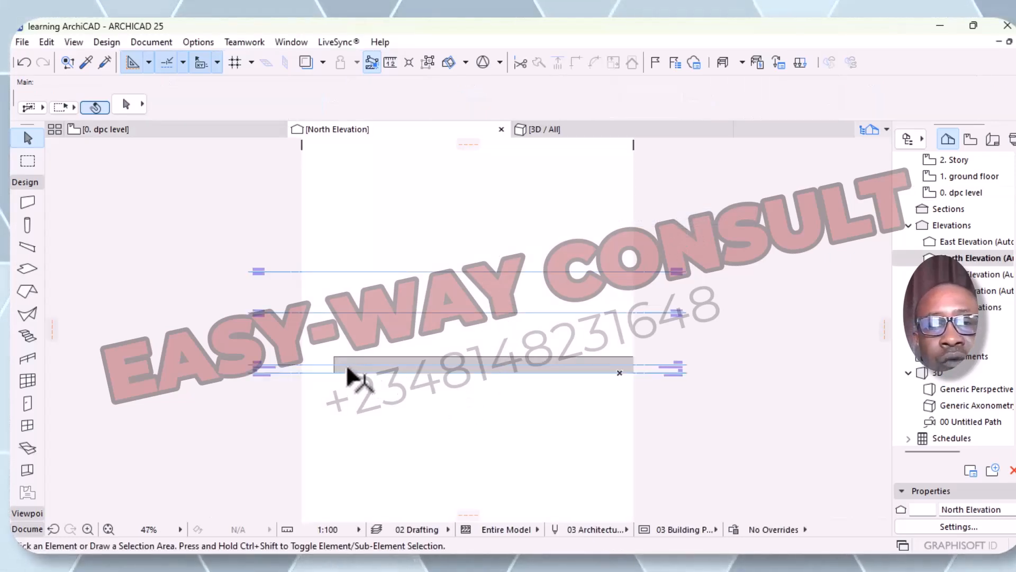
- Examine the wall's height against the dpc level, ground floor and 2 Story level lines in the north elevation
{"action": "scroll", "coordinate": [333, 374], "scroll_direction": "up", "scroll_amount": 2}
{"action": "scroll", "coordinate": [335, 369], "scroll_direction": "up", "scroll_amount": 5}
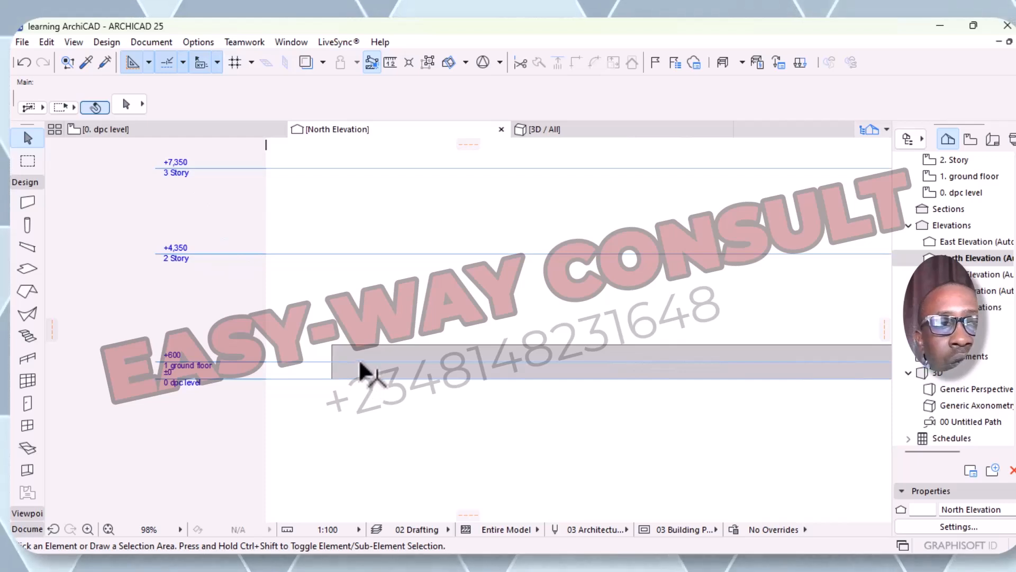
{"action": "scroll", "coordinate": [370, 353], "scroll_direction": "up", "scroll_amount": 2}
{"action": "scroll", "coordinate": [374, 351], "scroll_direction": "down", "scroll_amount": 2}
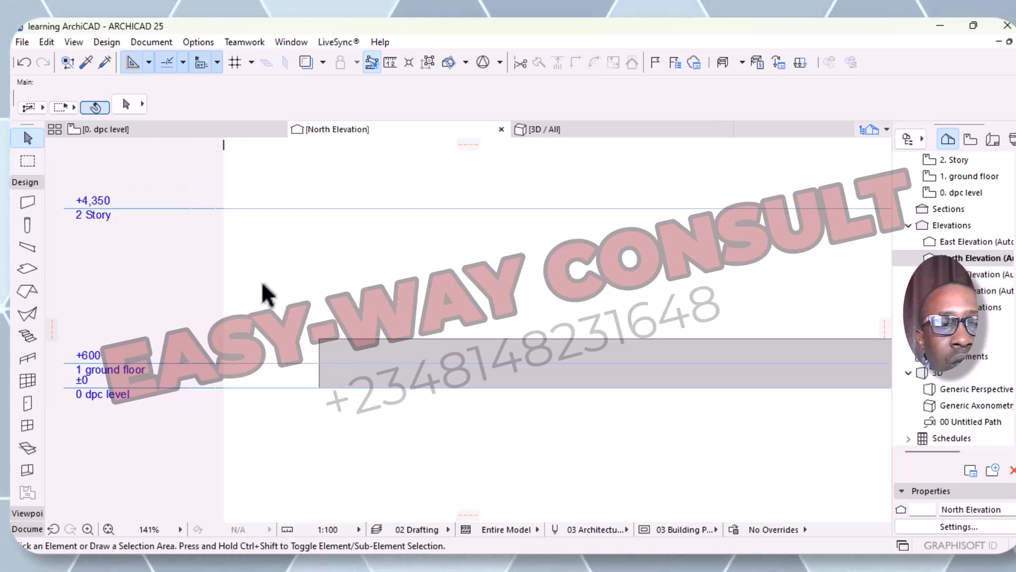
{"action": "left_click", "coordinate": [188, 263]}
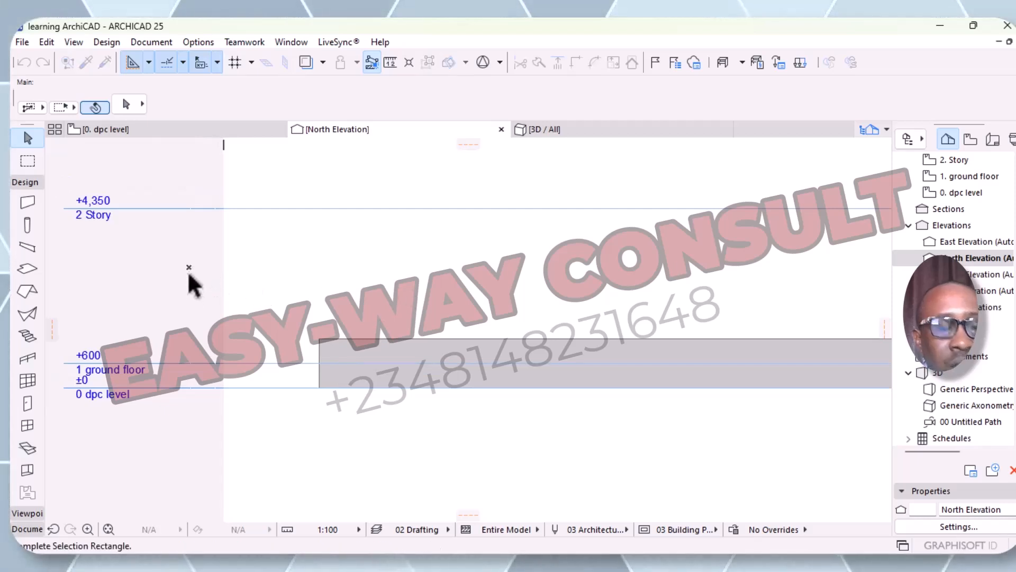
{"action": "left_click", "coordinate": [186, 272]}
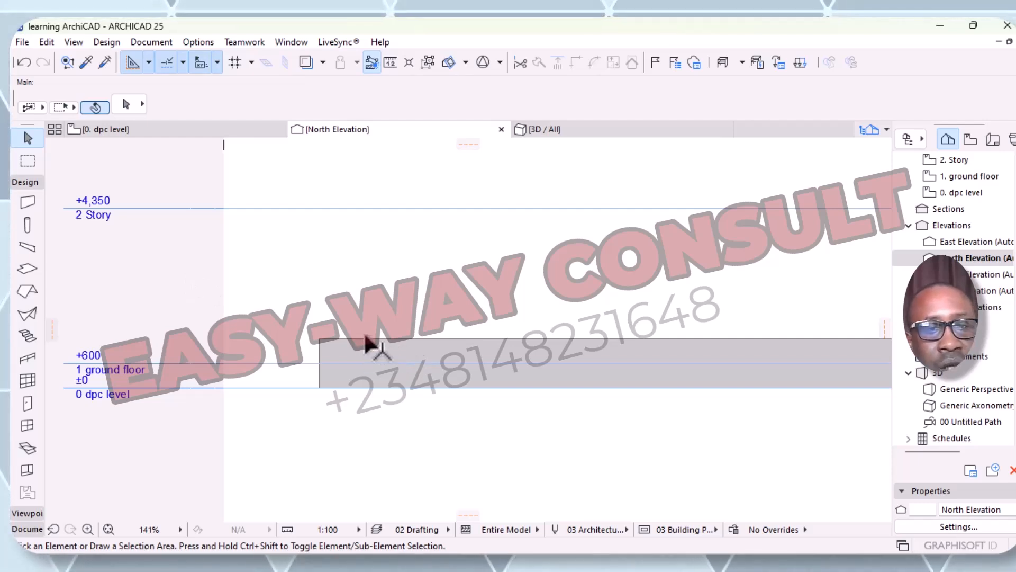
- Select the long wall in the north elevation and examine its top along its length against the story level lines
{"action": "left_click", "coordinate": [371, 345]}
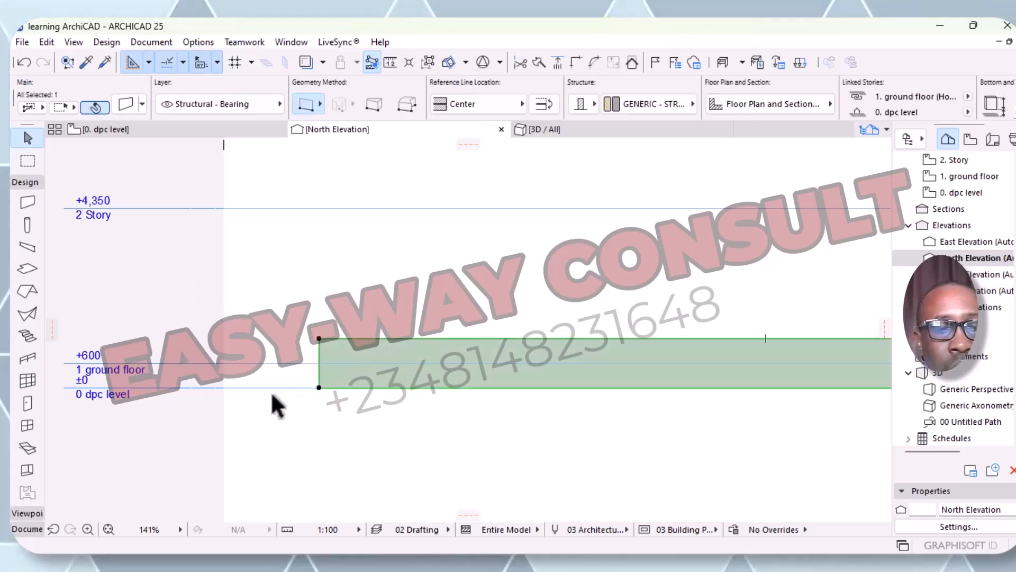
{"action": "middle_click_drag", "start_coordinate": [272, 365], "coordinate": [154, 353]}
{"action": "scroll", "coordinate": [301, 365], "scroll_direction": "down", "scroll_amount": 4}
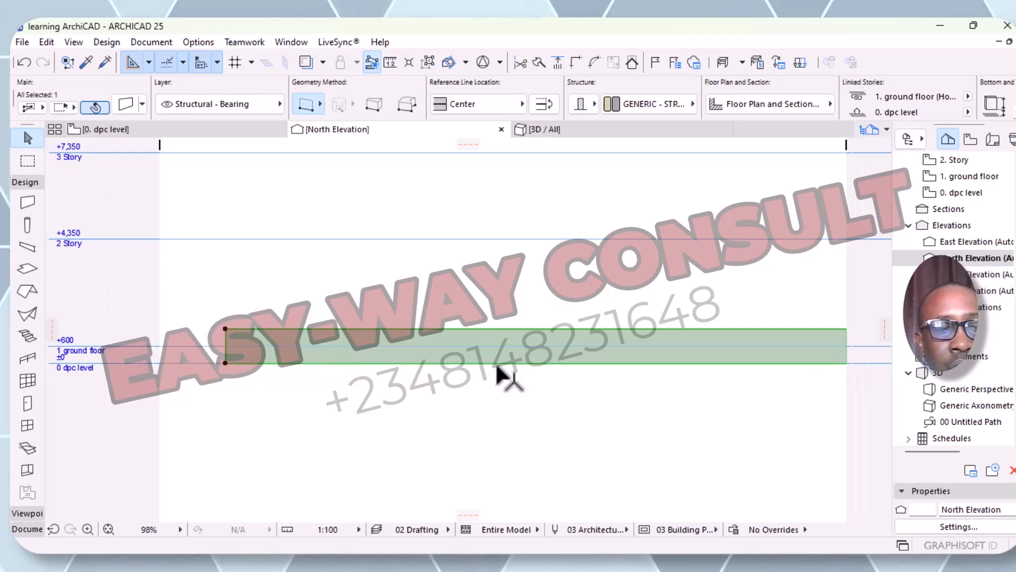
{"action": "scroll", "coordinate": [499, 345], "scroll_direction": "up", "scroll_amount": 2}
{"action": "middle_click_drag", "start_coordinate": [500, 345], "coordinate": [257, 300]}
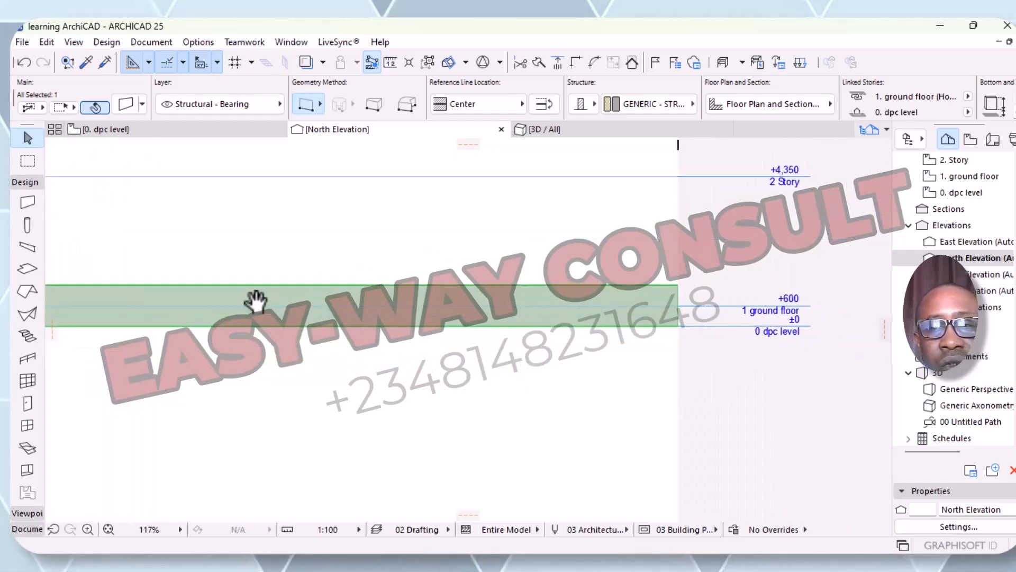
{"action": "scroll", "coordinate": [389, 349], "scroll_direction": "down", "scroll_amount": 2}
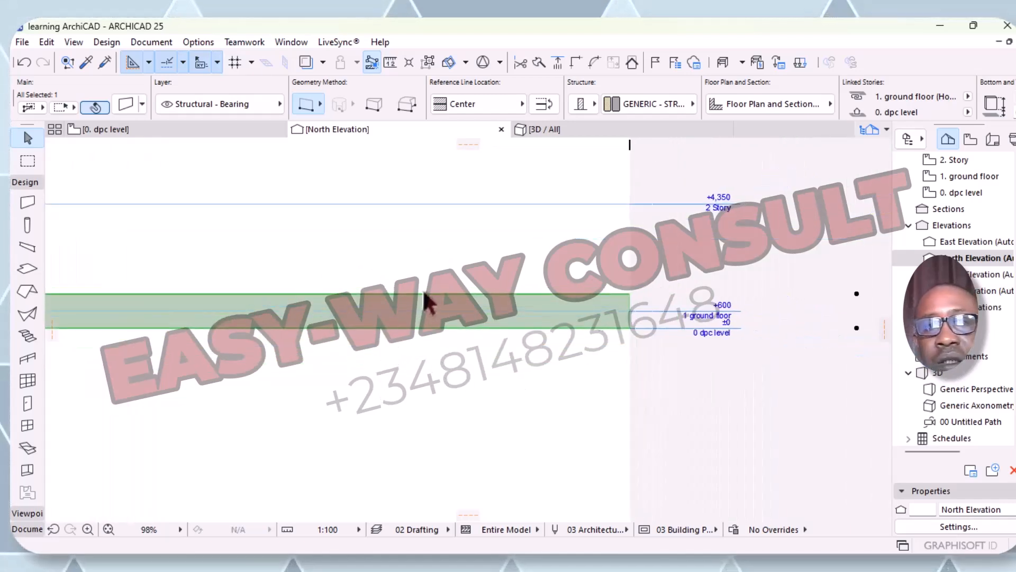
{"action": "scroll", "coordinate": [408, 308], "scroll_direction": "up", "scroll_amount": 1}
{"action": "middle_click_drag", "start_coordinate": [406, 306], "coordinate": [450, 317]}
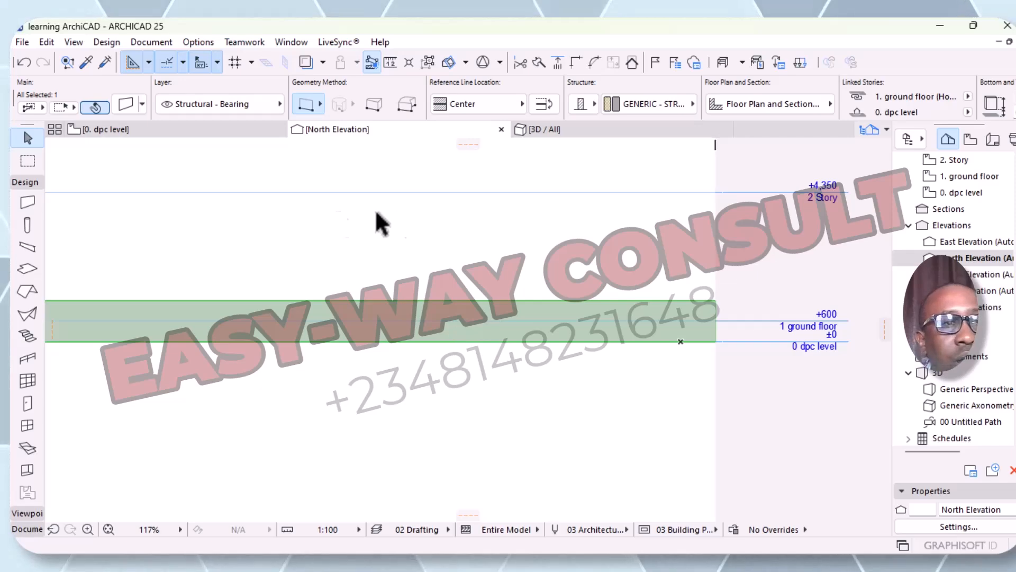
- Open the selected north wall's settings and change its Top Link to Not Linked, keeping 0. dpc level as home story
{"action": "double_click", "coordinate": [27, 203]}
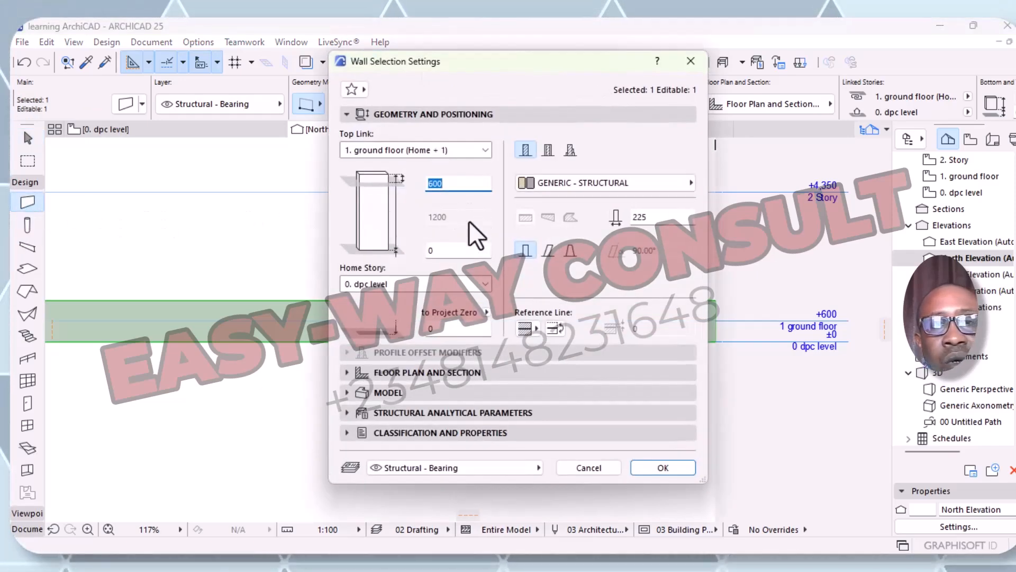
{"action": "left_click", "coordinate": [486, 284]}
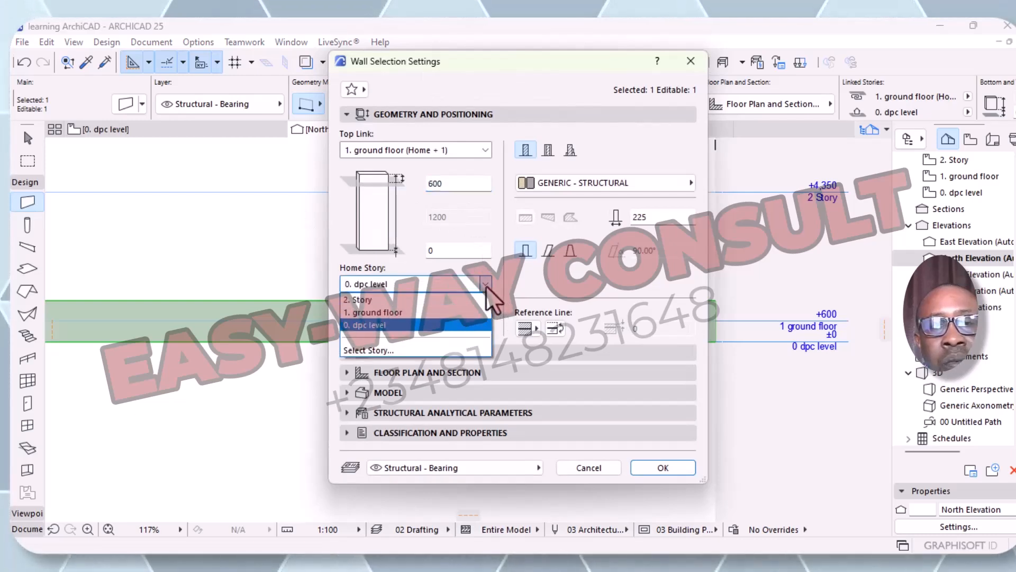
{"action": "left_click", "coordinate": [485, 285]}
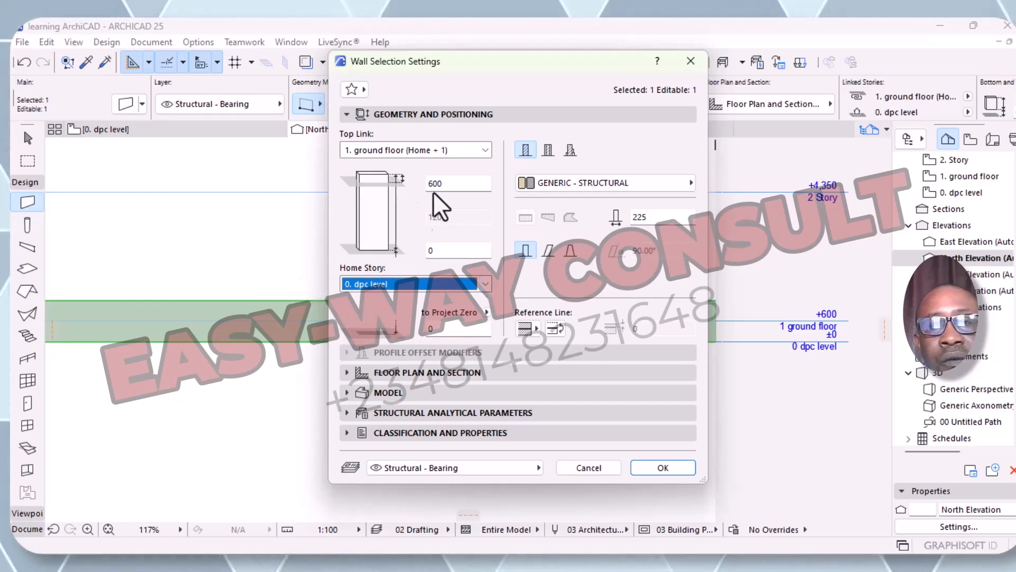
{"action": "left_click", "coordinate": [485, 150]}
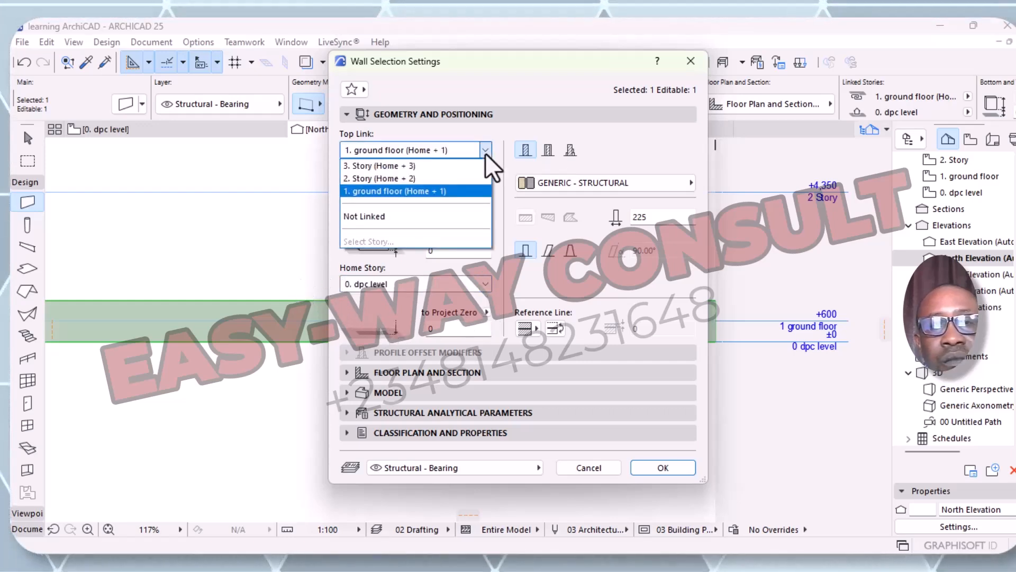
{"action": "left_click", "coordinate": [383, 217]}
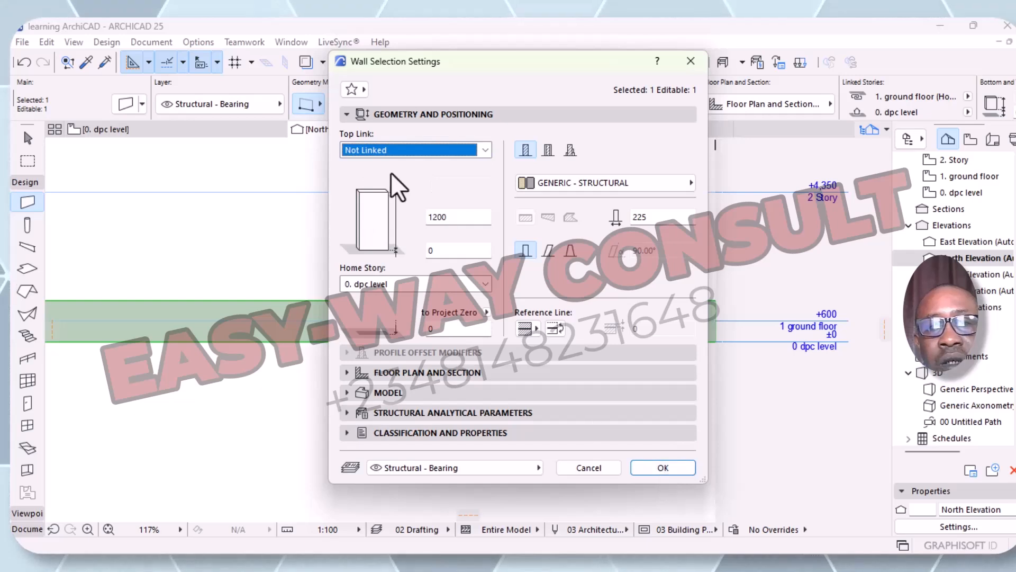
- Set the unlinked north wall's height to 600 and apply the settings
{"action": "left_click", "coordinate": [456, 220]}
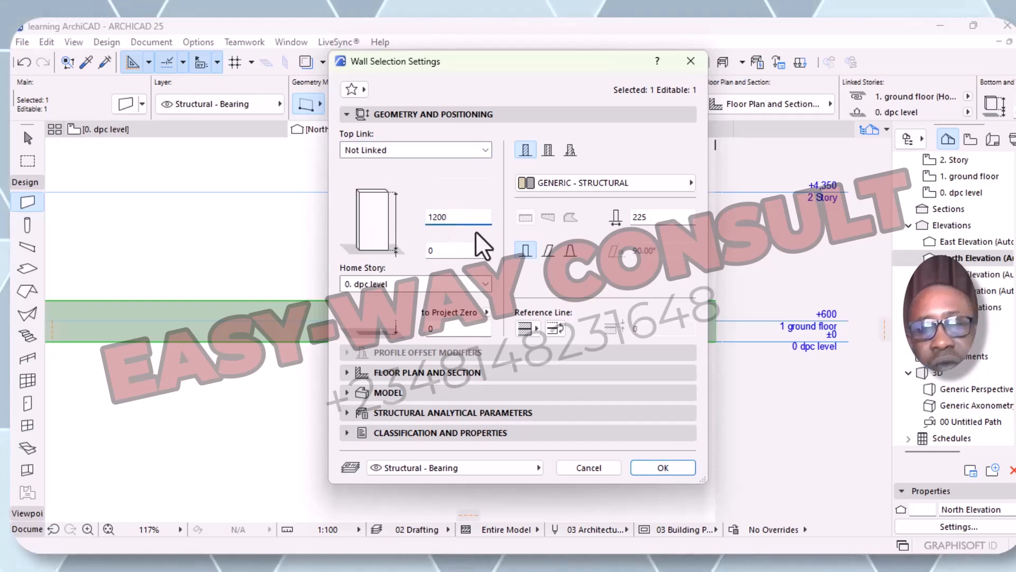
{"action": "key", "text": "BackSpace"}
{"action": "key", "text": "BackSpace"}
{"action": "key", "text": "BackSpace"}
{"action": "key", "text": "BackSpace"}
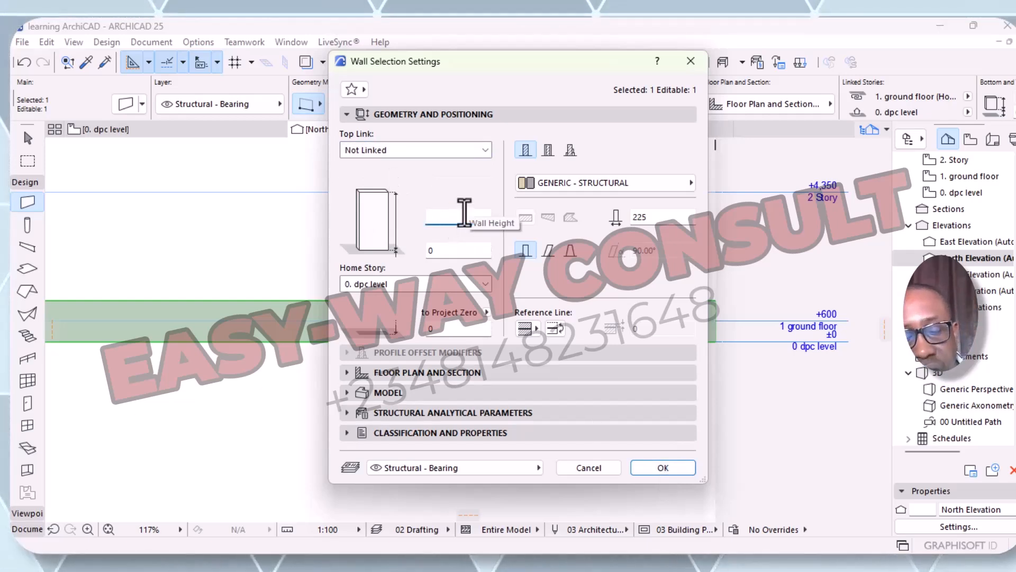
{"action": "type", "text": "600"}
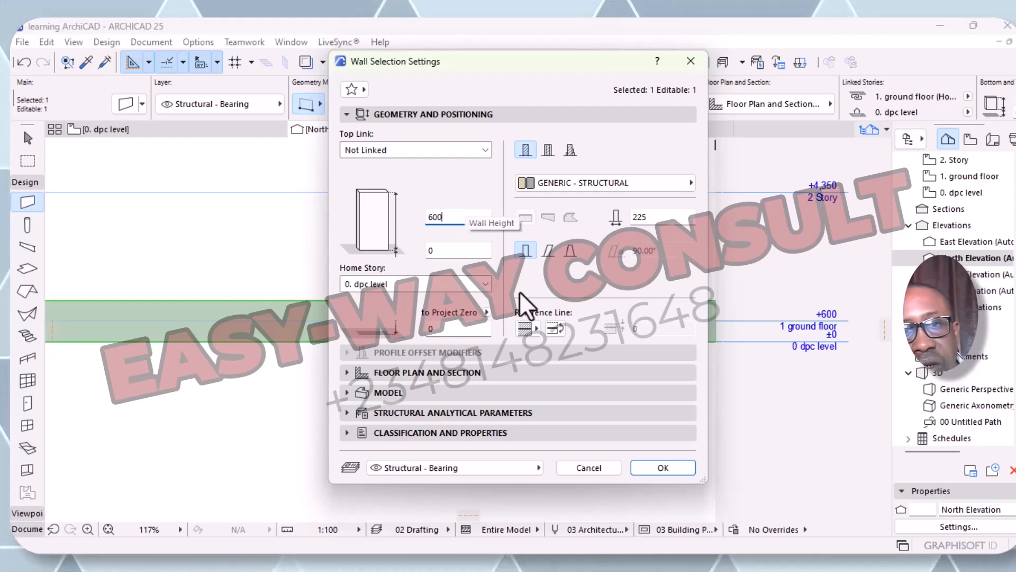
{"action": "left_click", "coordinate": [671, 469]}
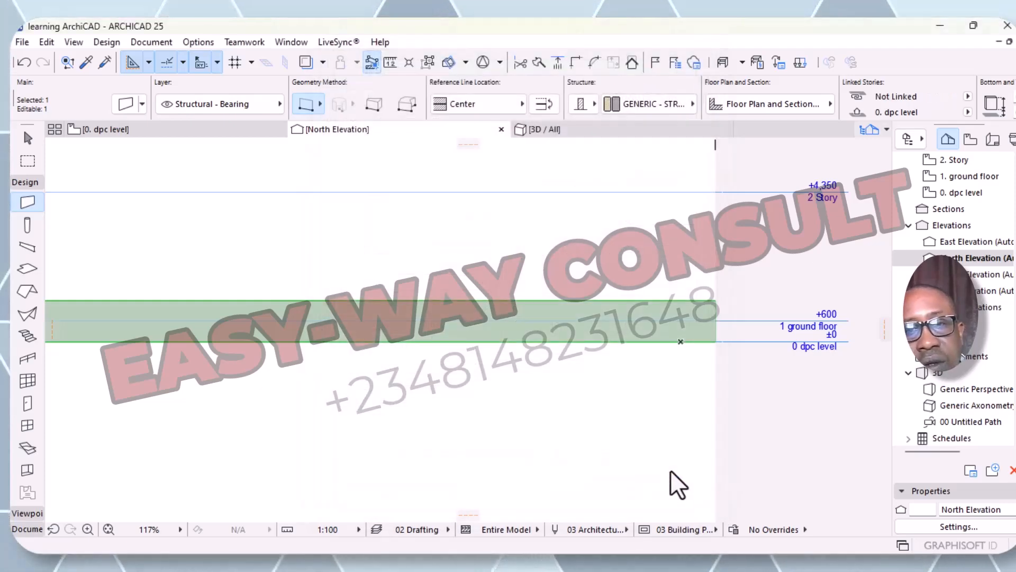
- Leave the Wall tool, check the north wall against the ground floor and dpc level lines, and return to the 0. dpc level plan
{"action": "scroll", "coordinate": [588, 405], "scroll_direction": "down", "scroll_amount": 2}
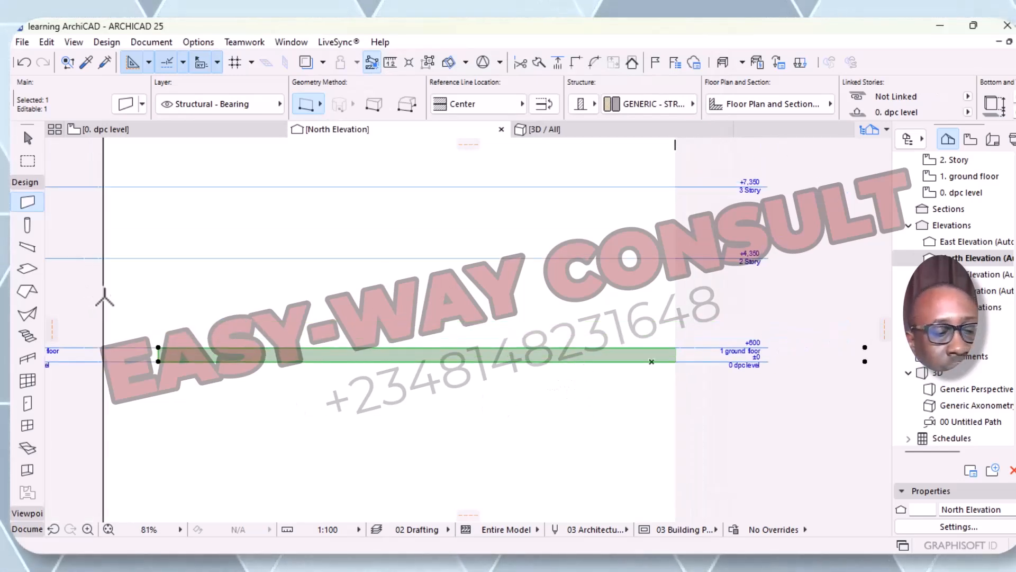
{"action": "key", "text": "Escape"}
{"action": "key", "text": "Escape"}
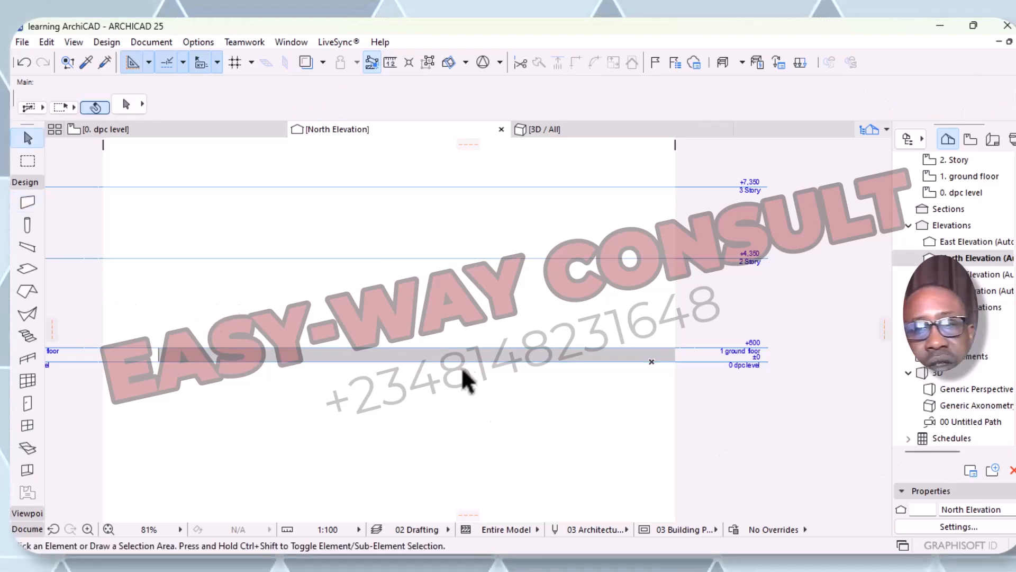
{"action": "scroll", "coordinate": [326, 357], "scroll_direction": "up", "scroll_amount": 3}
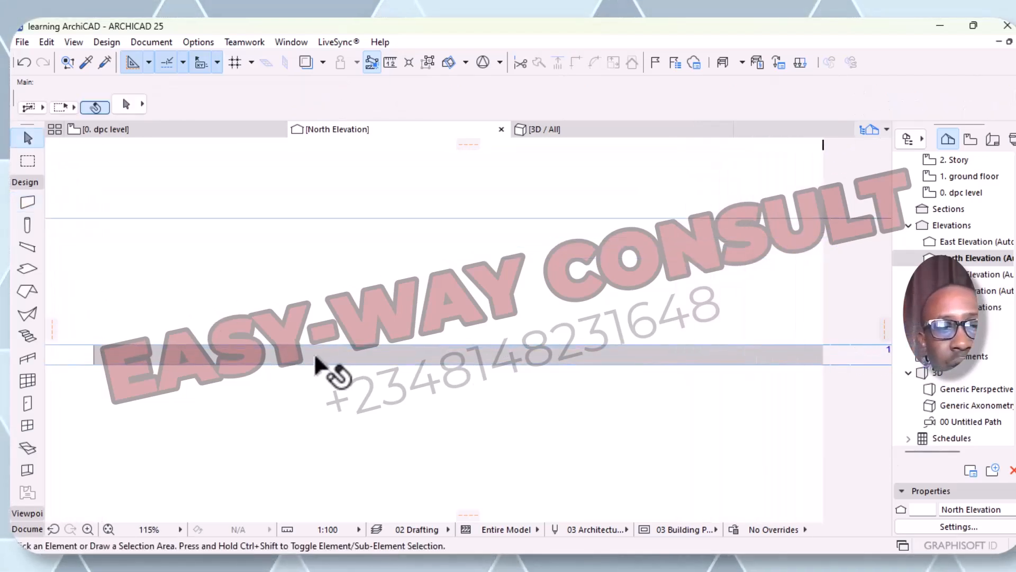
{"action": "left_click", "coordinate": [366, 365]}
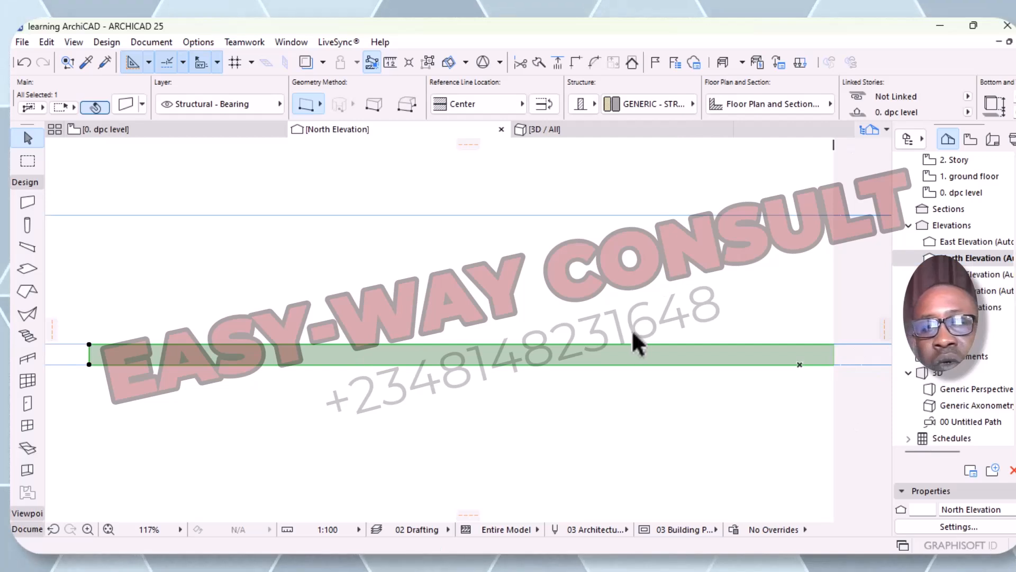
{"action": "scroll", "coordinate": [632, 342], "scroll_direction": "down", "scroll_amount": 4}
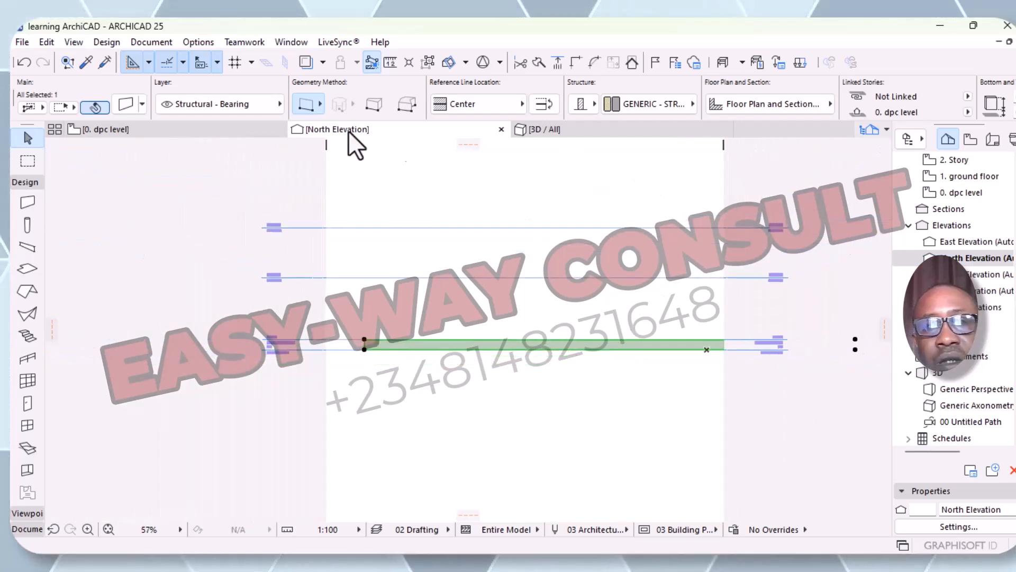
{"action": "left_click", "coordinate": [175, 128]}
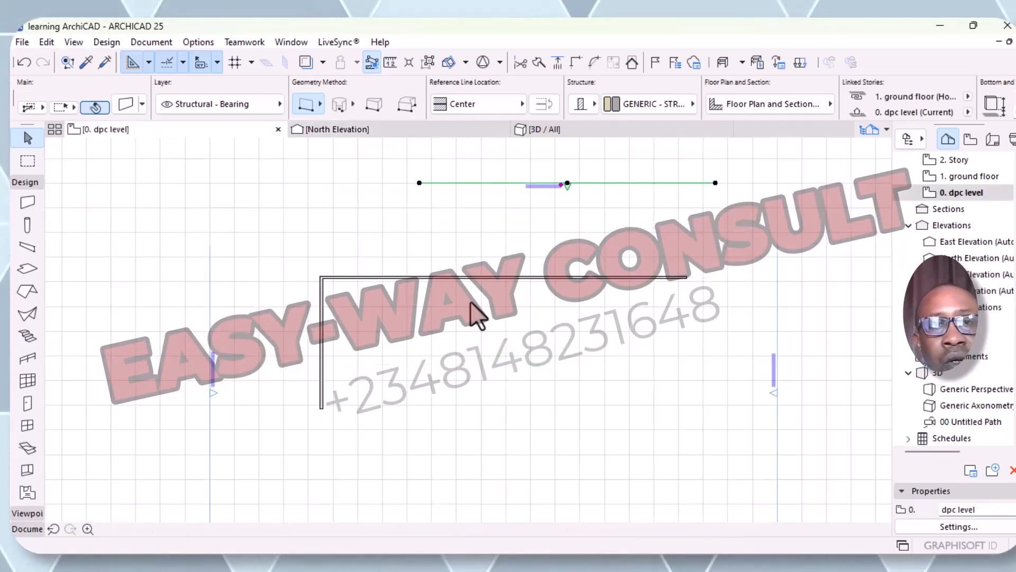
{"action": "left_click", "coordinate": [210, 393]}
{"action": "left_click", "coordinate": [210, 392]}
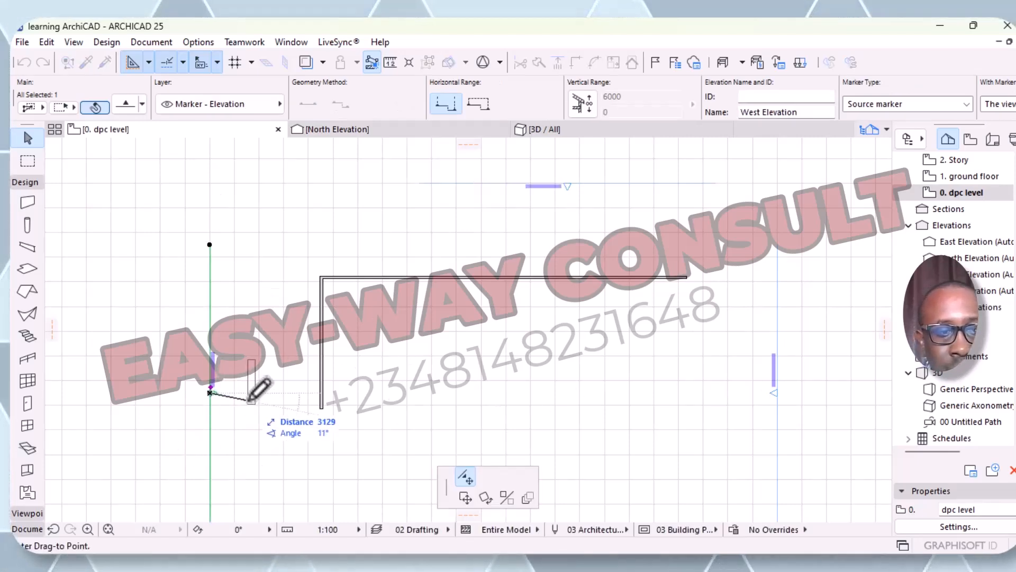
{"action": "key", "text": "Escape"}
{"action": "key", "text": "Escape"}
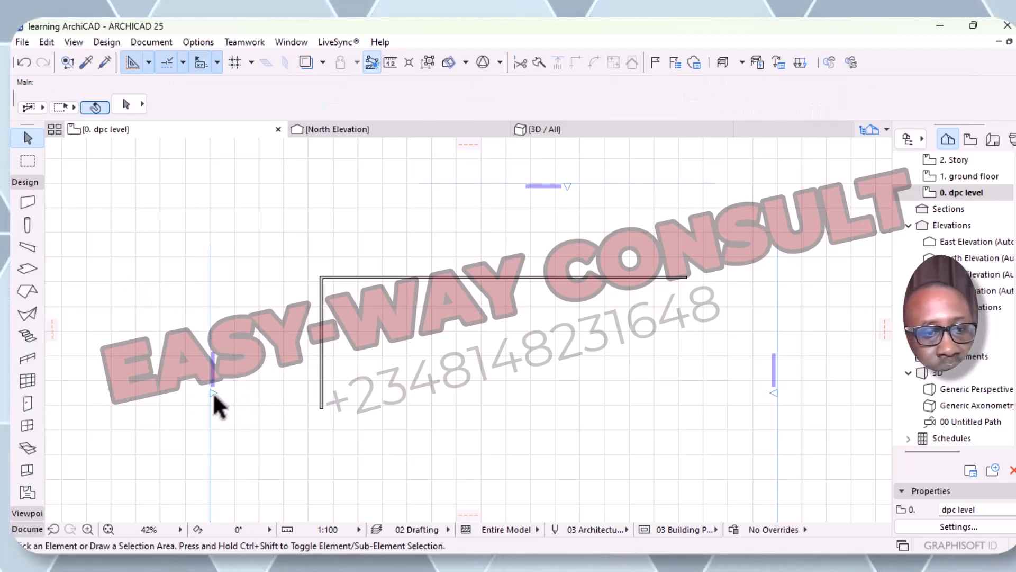
- Open the West Elevation from its marker on the plan using the current view settings
{"action": "scroll", "coordinate": [216, 338], "scroll_direction": "up", "scroll_amount": 5}
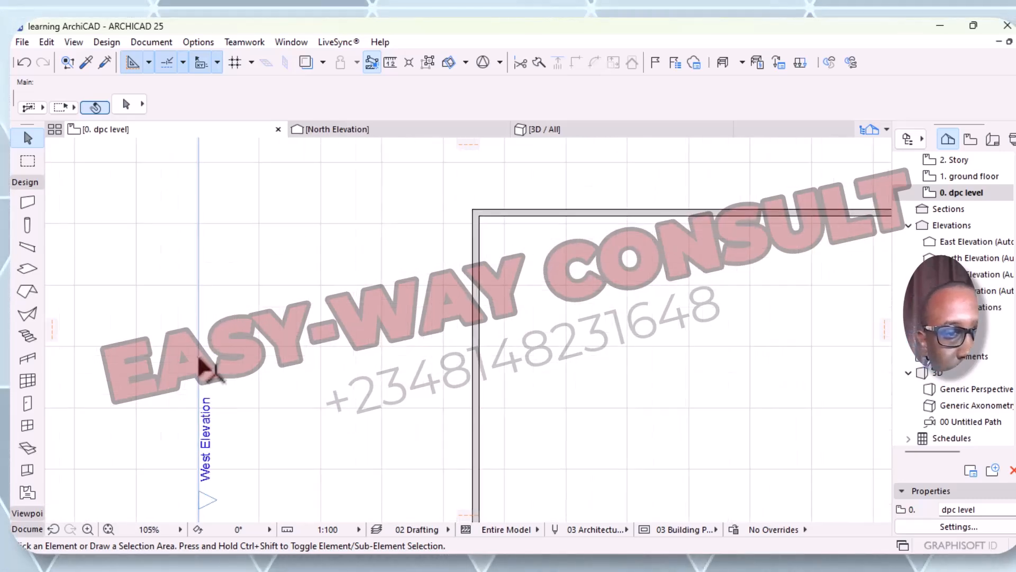
{"action": "left_click", "coordinate": [199, 354]}
{"action": "right_click", "coordinate": [200, 355]}
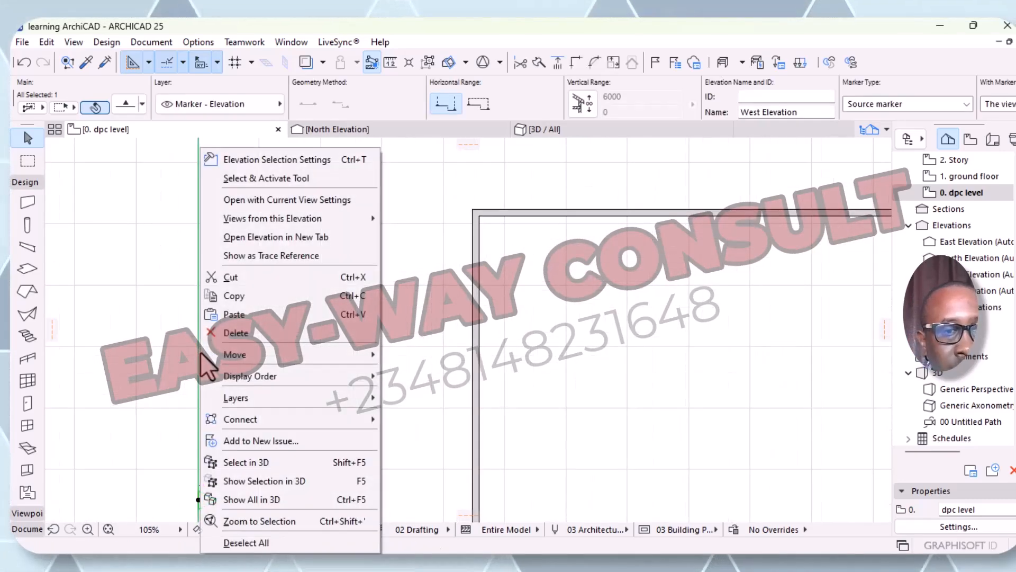
{"action": "left_click", "coordinate": [279, 200]}
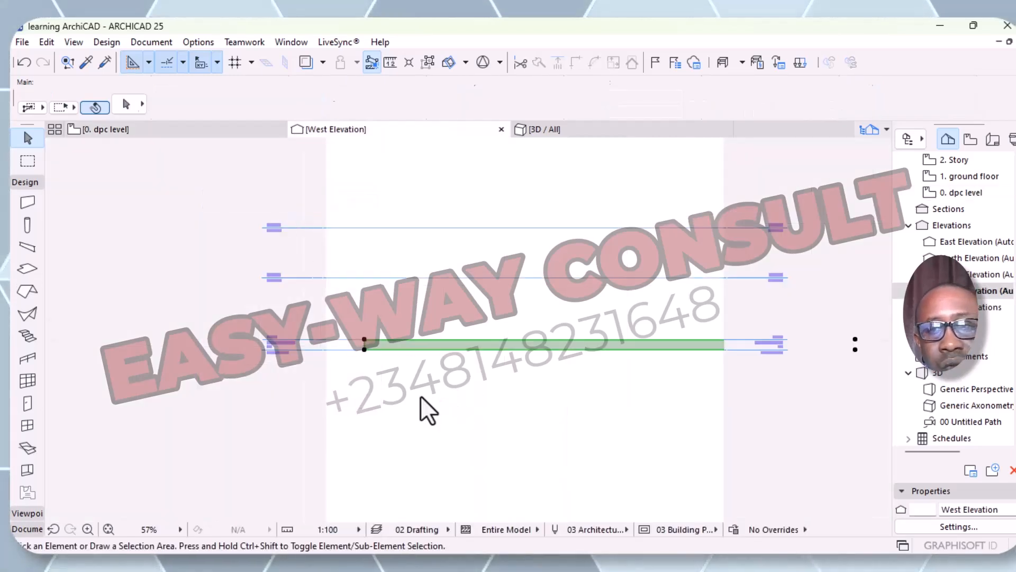
- Select the wall rising above the ground floor line in the west elevation and open its Wall Selection Settings
{"action": "scroll", "coordinate": [339, 374], "scroll_direction": "up", "scroll_amount": 10}
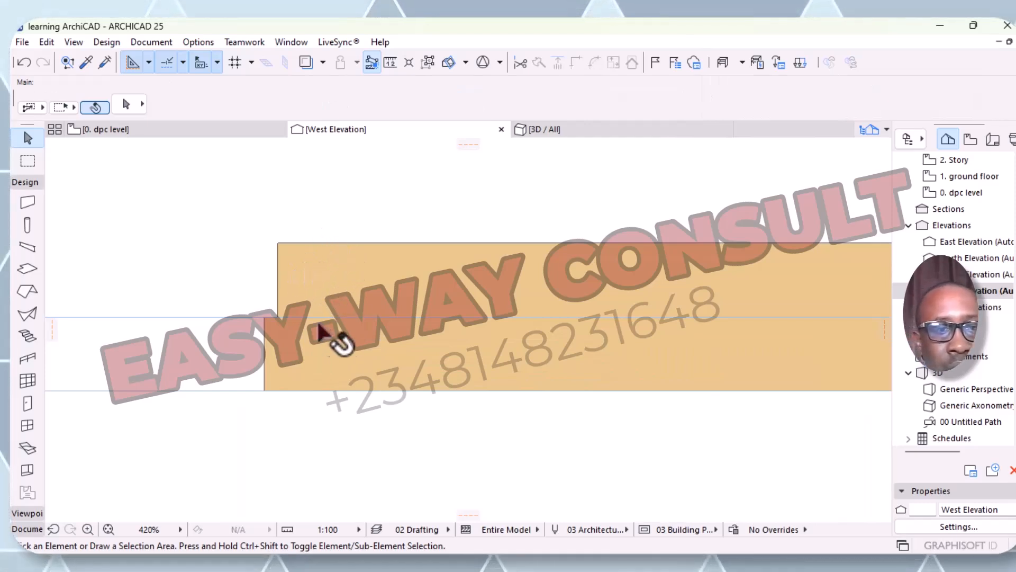
{"action": "left_click", "coordinate": [295, 244]}
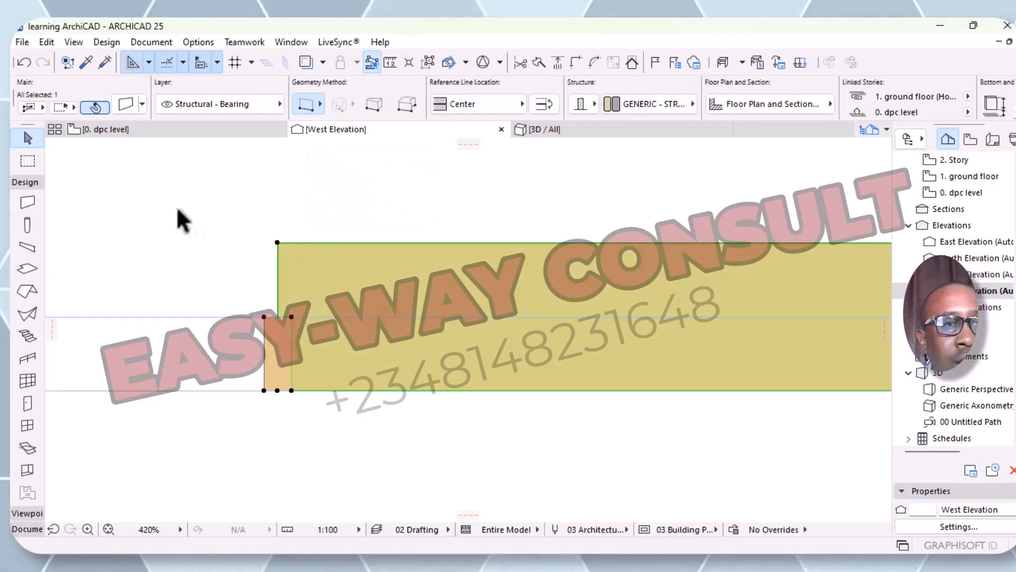
{"action": "left_click", "coordinate": [23, 208]}
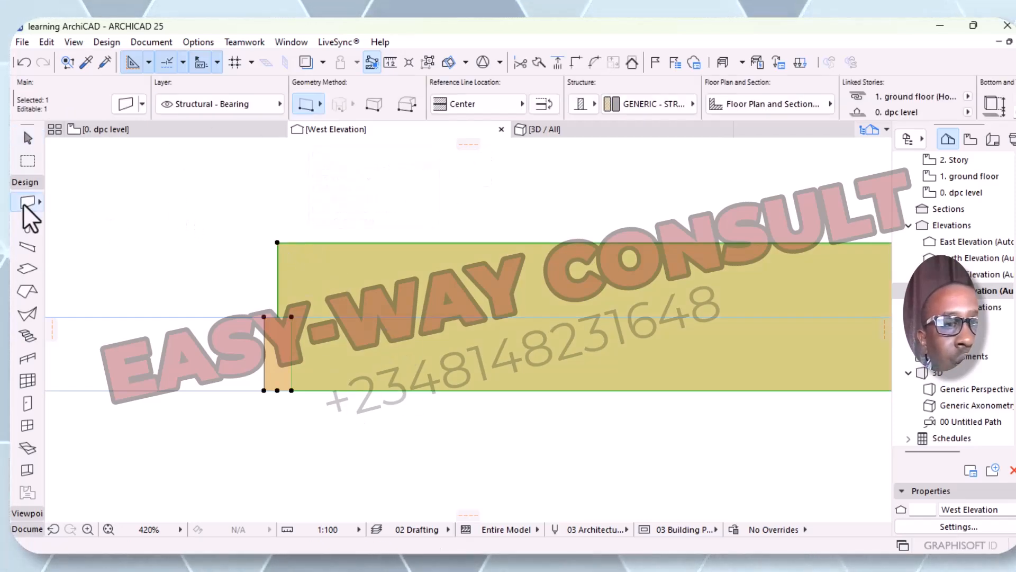
{"action": "left_click", "coordinate": [39, 203]}
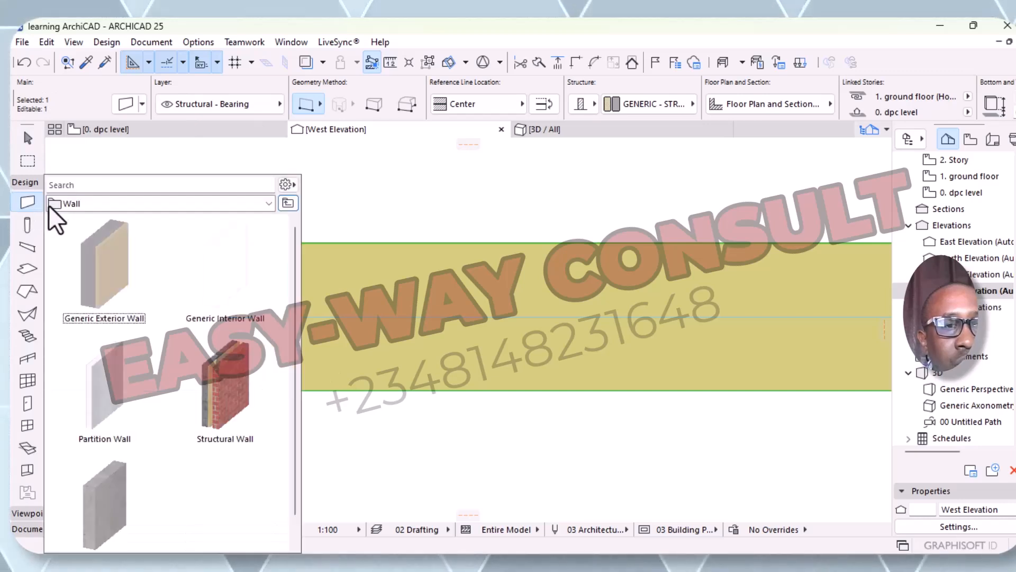
{"action": "left_click", "coordinate": [178, 158]}
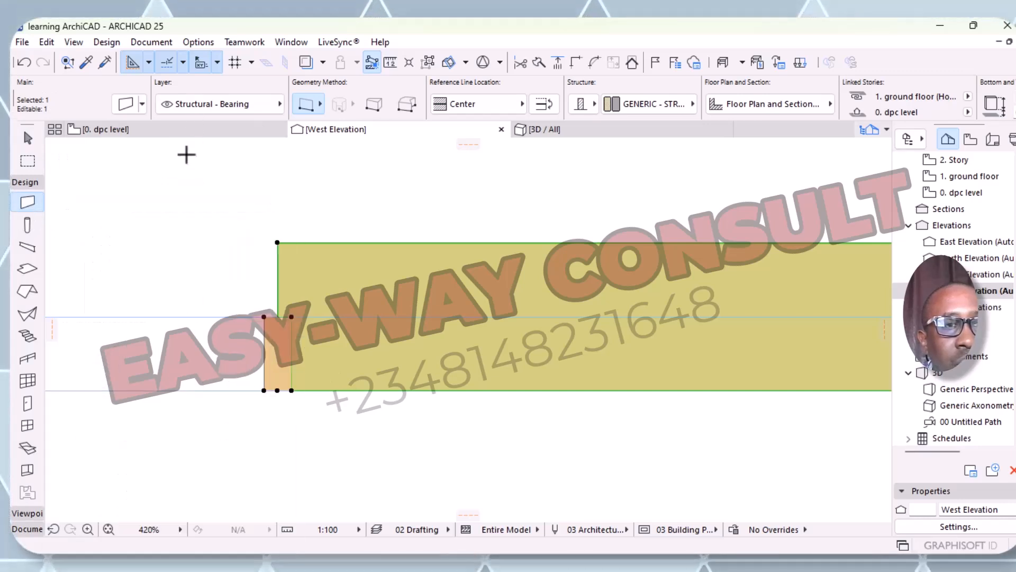
{"action": "left_click", "coordinate": [127, 105]}
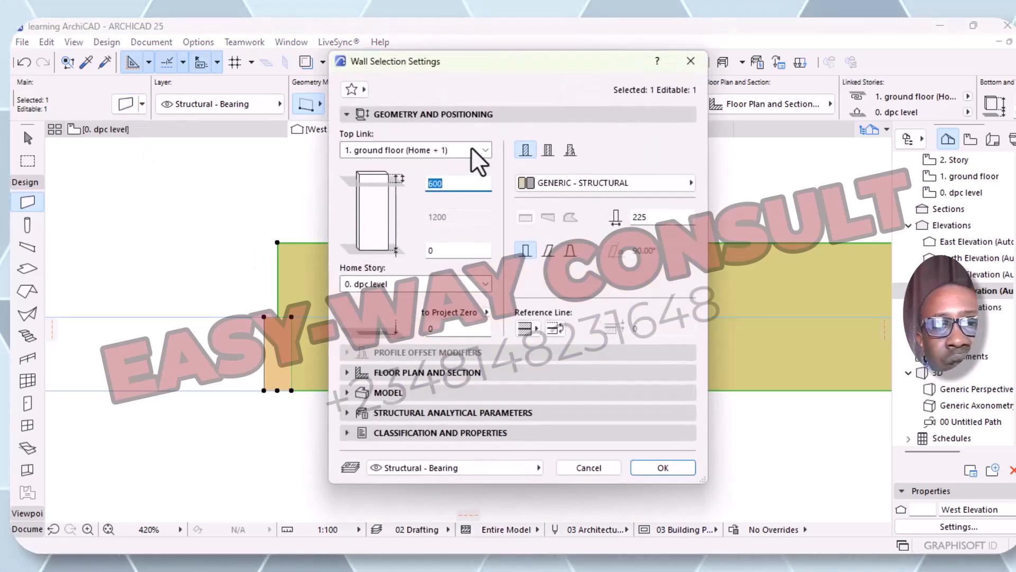
- Change the west wall's Top Link to Not Linked, set its height to 600 and apply the settings
{"action": "left_click", "coordinate": [485, 151]}
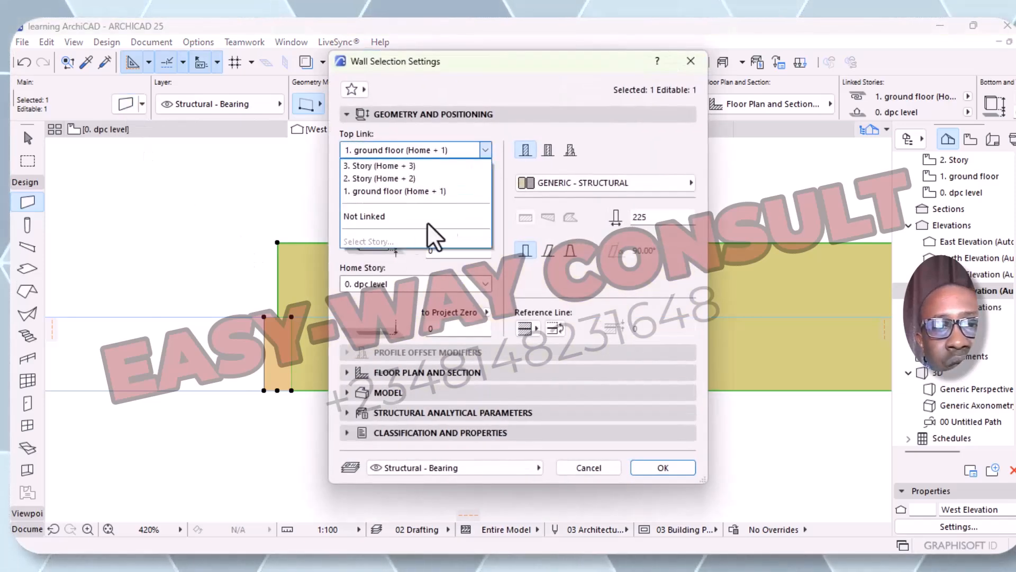
{"action": "left_click", "coordinate": [372, 217]}
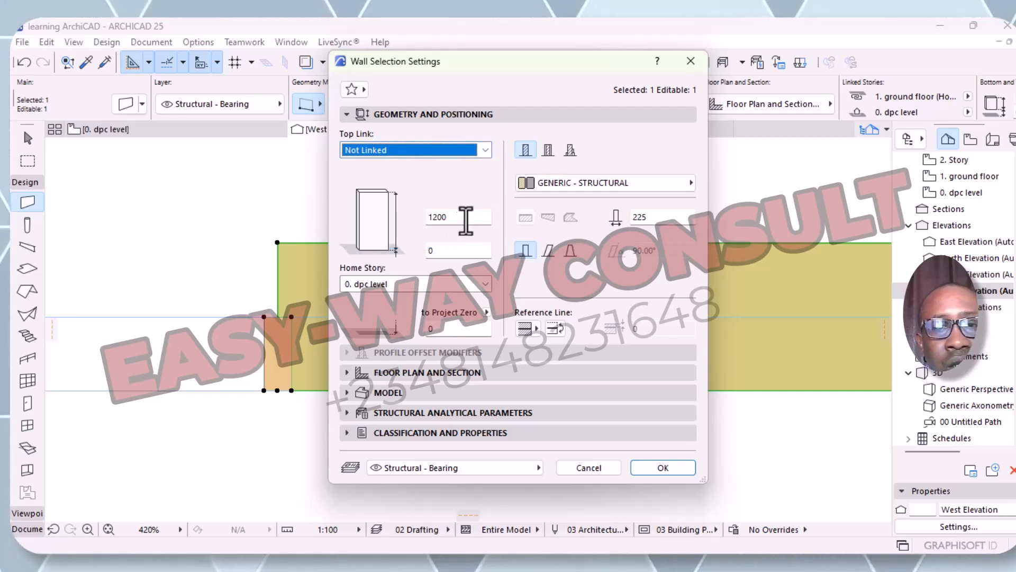
{"action": "left_click", "coordinate": [463, 222]}
{"action": "key", "text": "BackSpace"}
{"action": "key", "text": "BackSpace"}
{"action": "key", "text": "BackSpace"}
{"action": "key", "text": "BackSpace"}
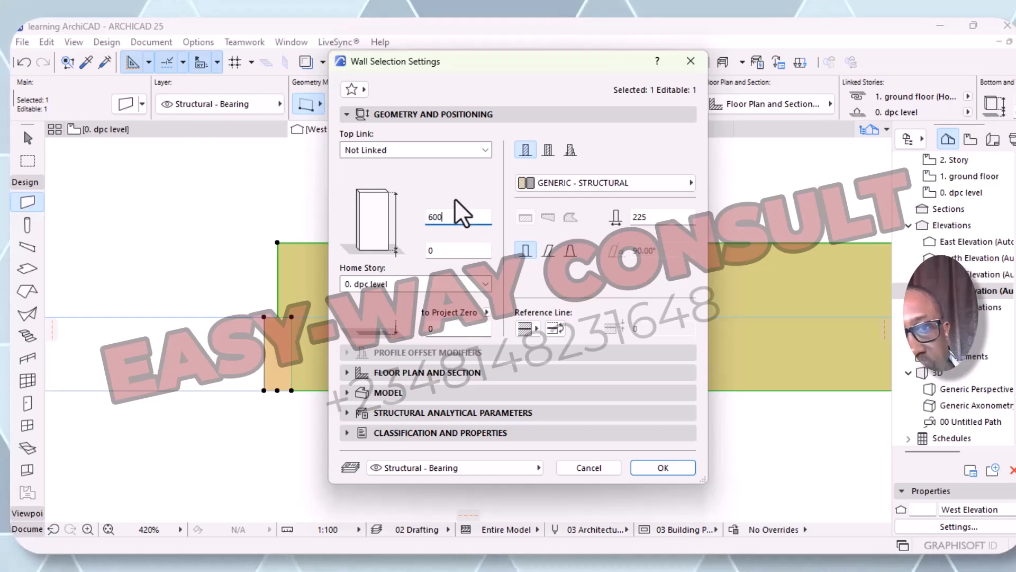
{"action": "left_click", "coordinate": [648, 472]}
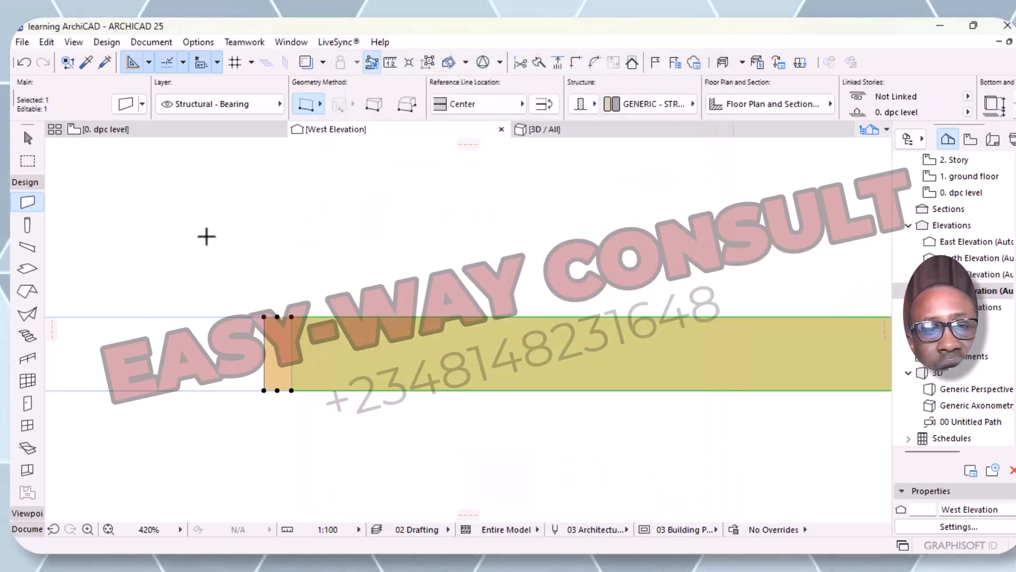
- Deselect the west wall, check its height against the story lines in the west elevation, and return to the 0. dpc level plan
{"action": "key", "text": "Escape"}
{"action": "scroll", "coordinate": [286, 331], "scroll_direction": "down", "scroll_amount": 6}
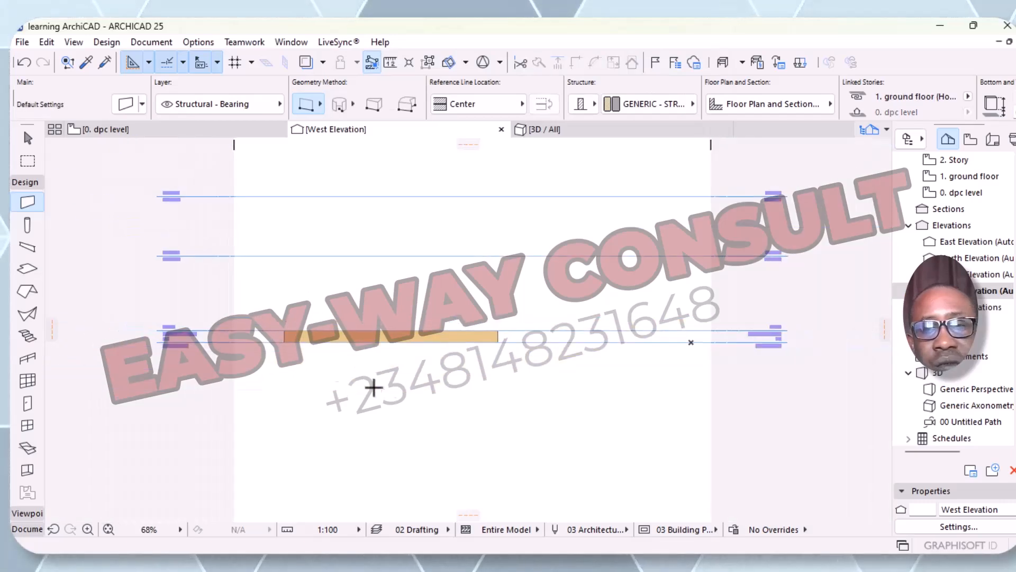
{"action": "scroll", "coordinate": [447, 352], "scroll_direction": "up", "scroll_amount": 2}
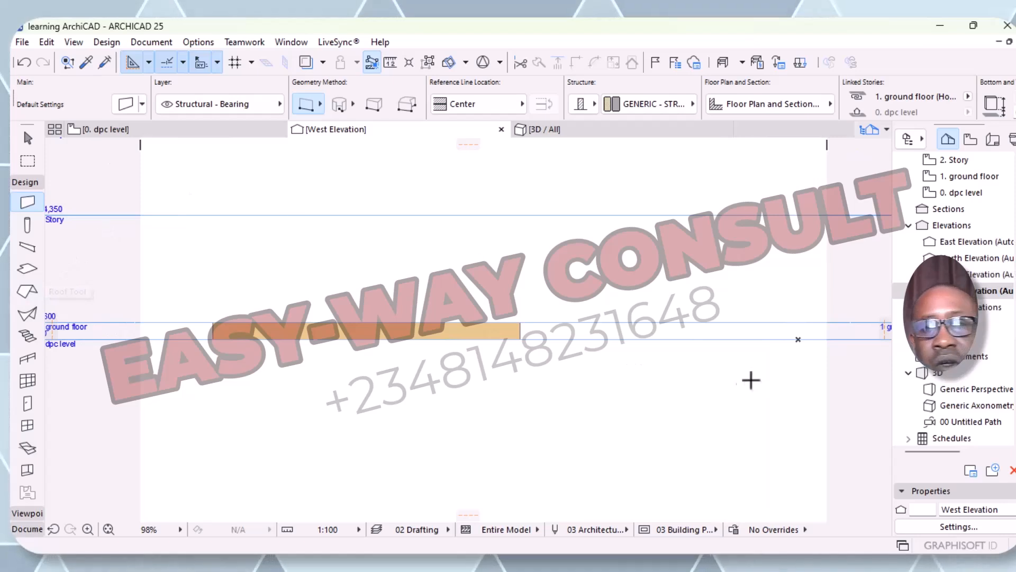
{"action": "left_click", "coordinate": [150, 134]}
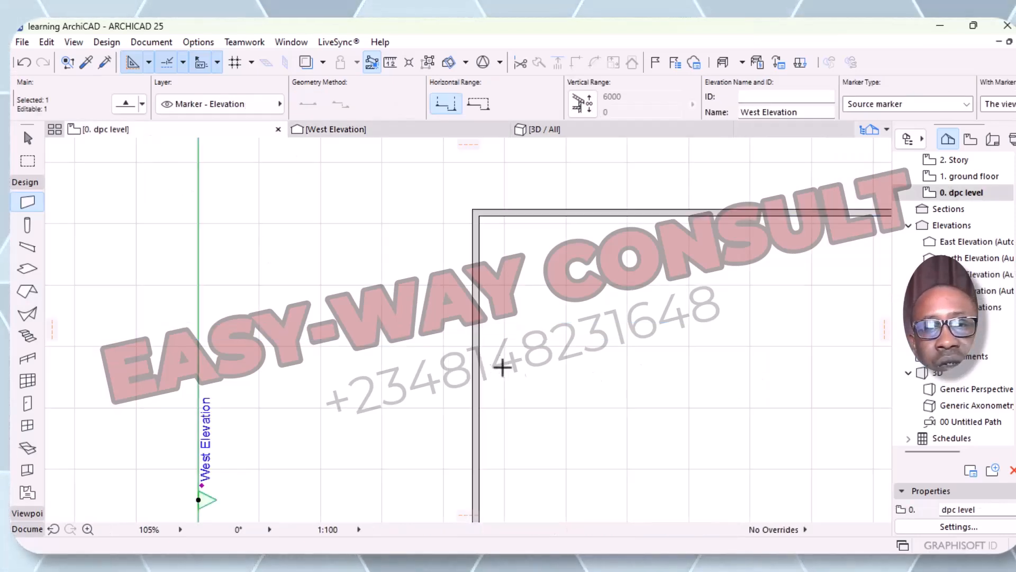
{"action": "scroll", "coordinate": [498, 363], "scroll_direction": "down", "scroll_amount": 4}
{"action": "middle_click_drag", "start_coordinate": [540, 394], "coordinate": [393, 375]}
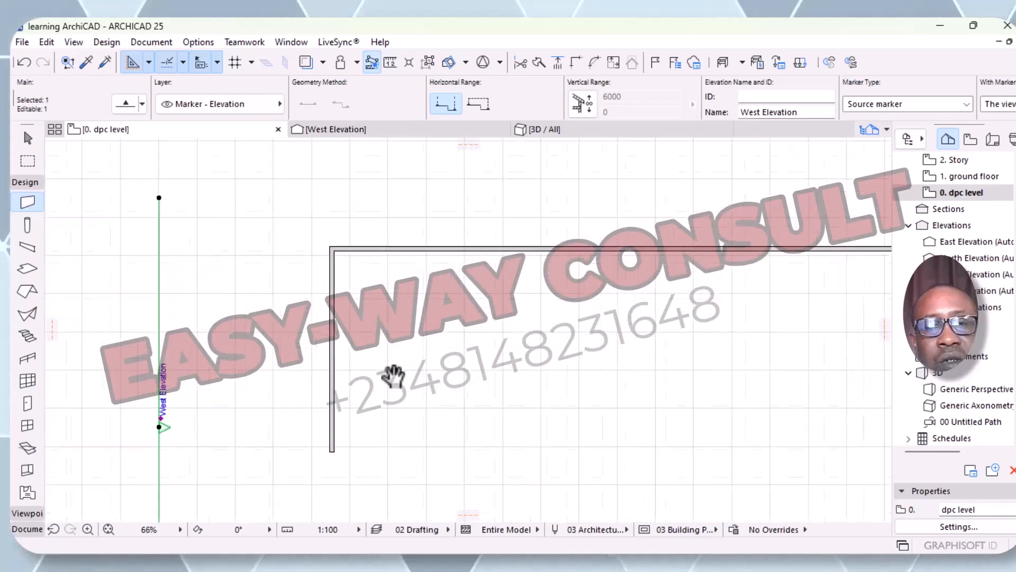
{"action": "scroll", "coordinate": [393, 376], "scroll_direction": "up", "scroll_amount": 1}
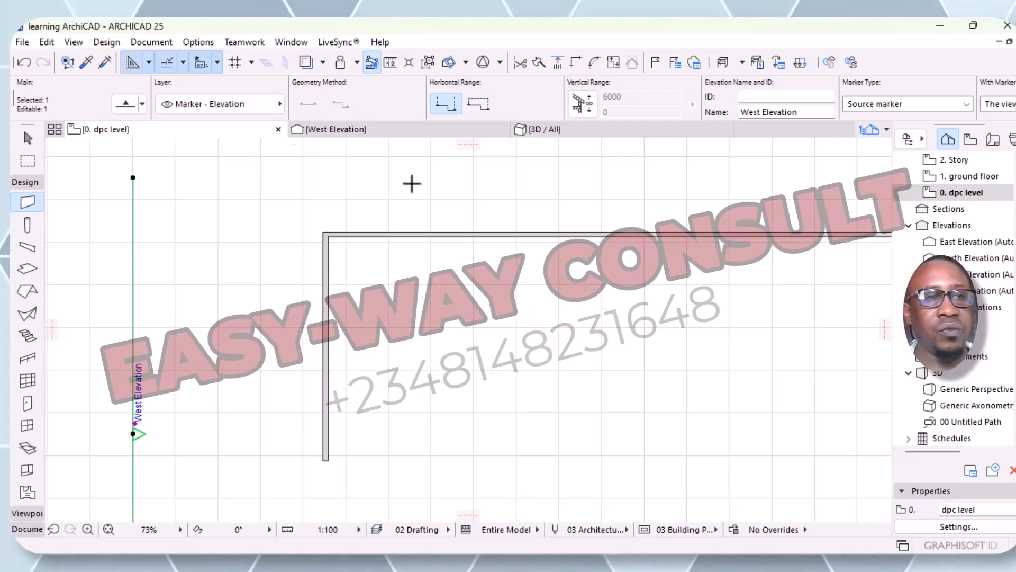
- Clear the West Elevation marker selection, leave the Wall tool and select the west wall on the plan
{"action": "left_click", "coordinate": [35, 205]}
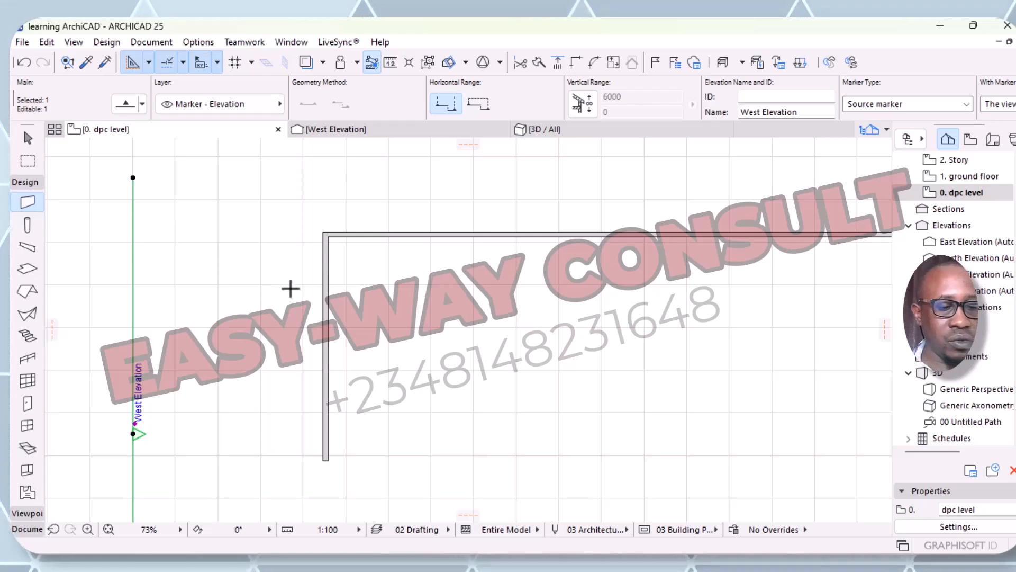
{"action": "key", "text": "Escape"}
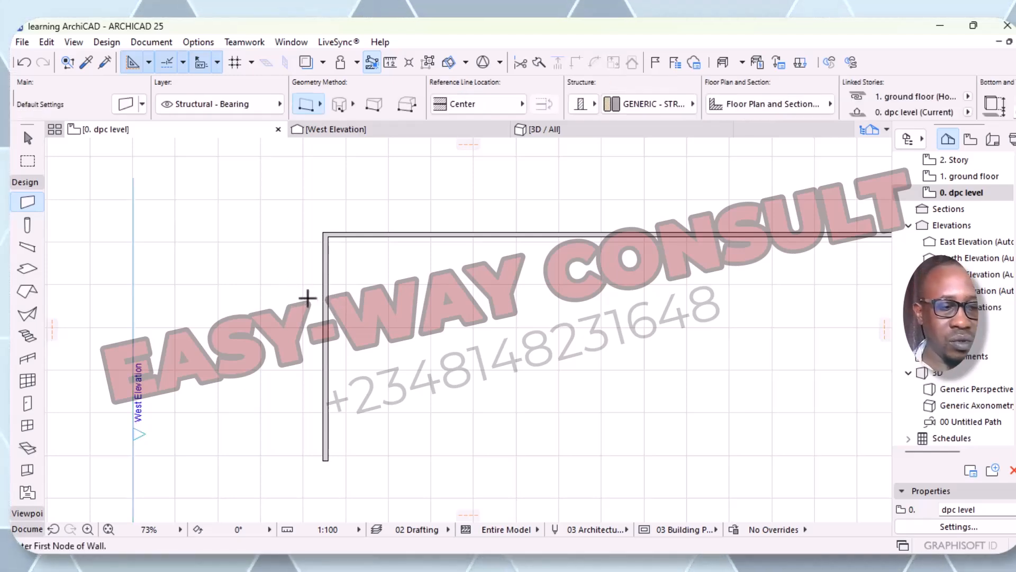
{"action": "key", "text": "Escape"}
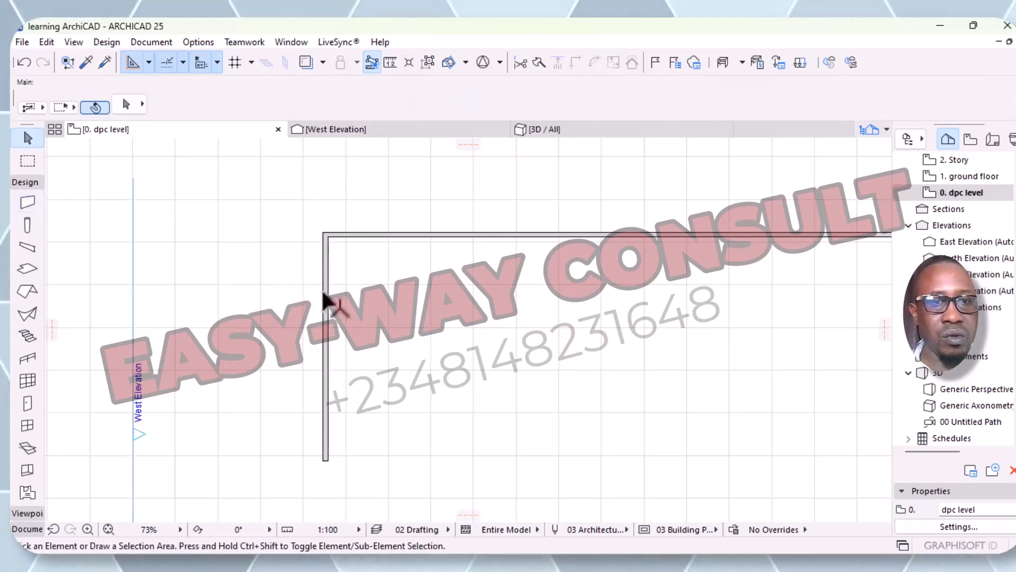
{"action": "left_click", "coordinate": [325, 296]}
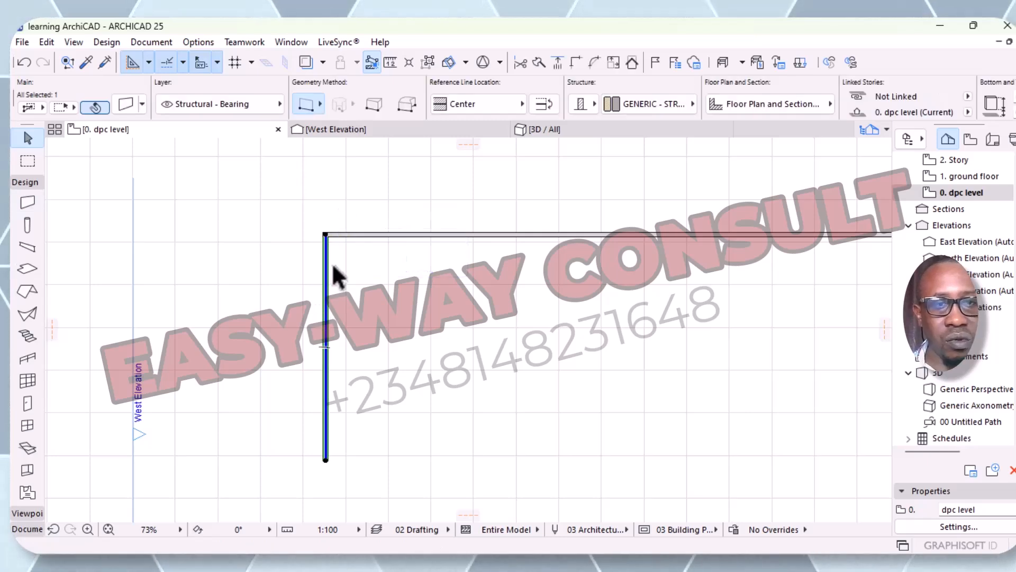
{"action": "scroll", "coordinate": [334, 276], "scroll_direction": "up", "scroll_amount": 5}
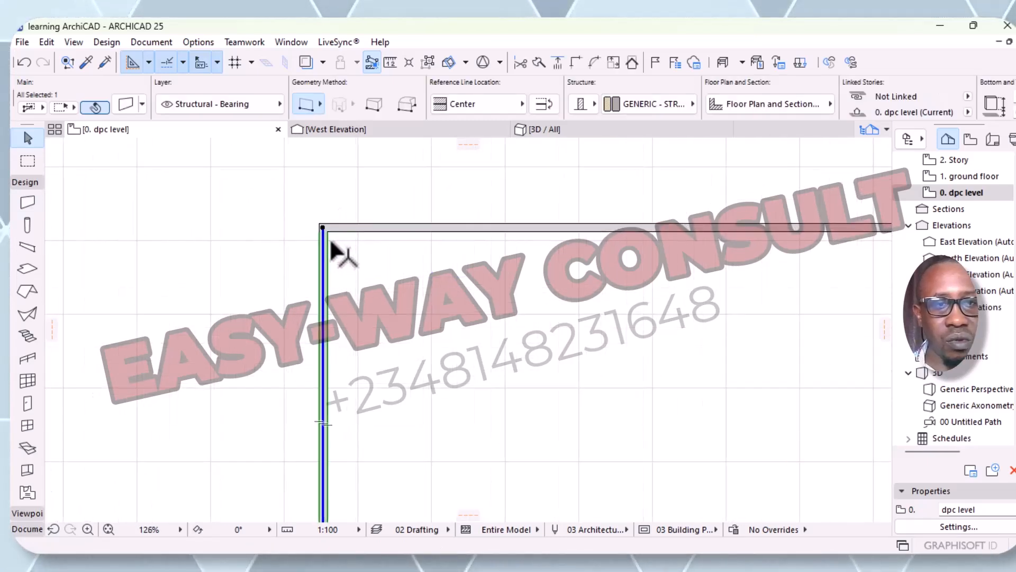
{"action": "scroll", "coordinate": [329, 246], "scroll_direction": "up", "scroll_amount": 3}
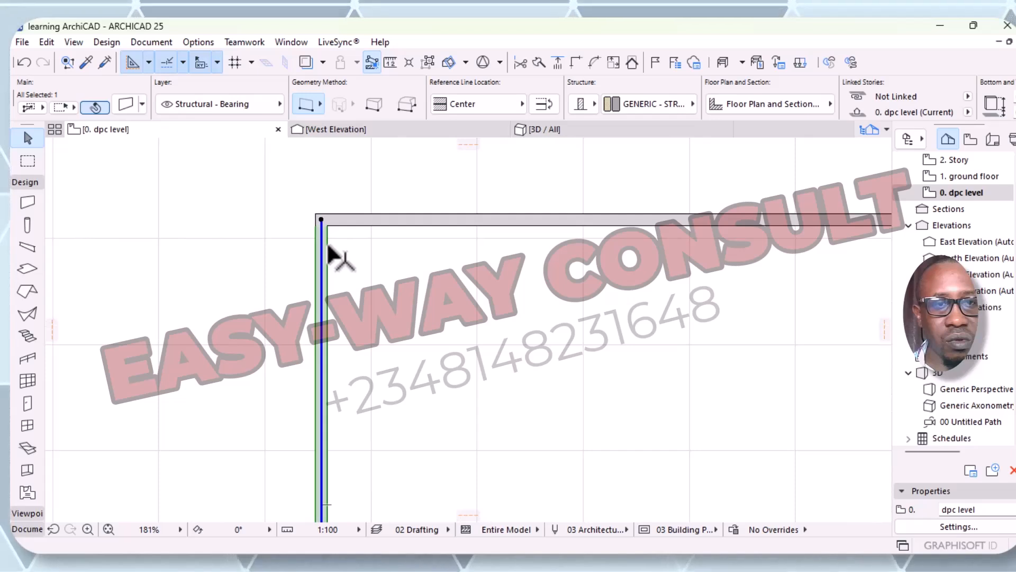
{"action": "scroll", "coordinate": [328, 246], "scroll_direction": "down", "scroll_amount": 3}
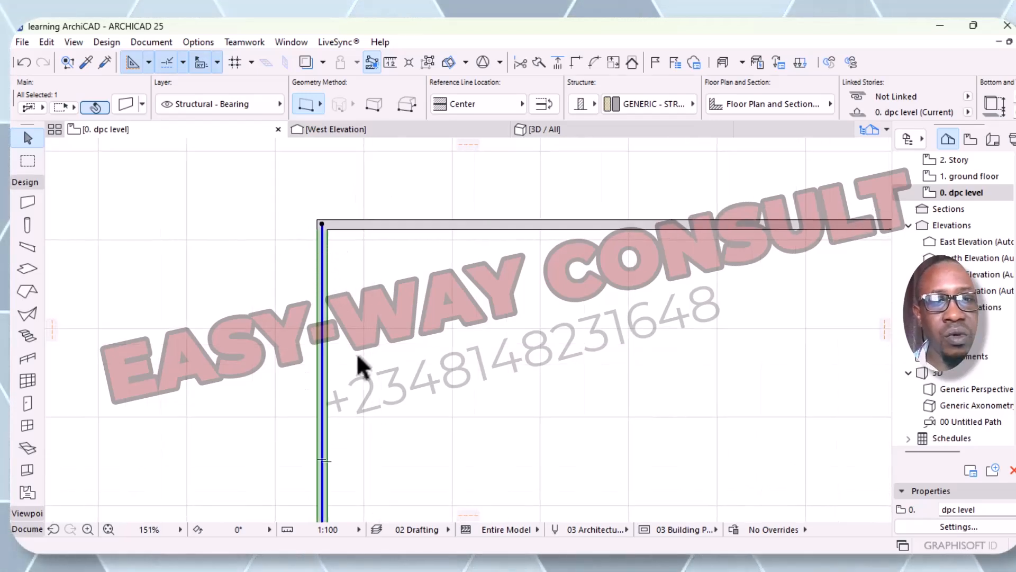
{"action": "right_click", "coordinate": [264, 217]}
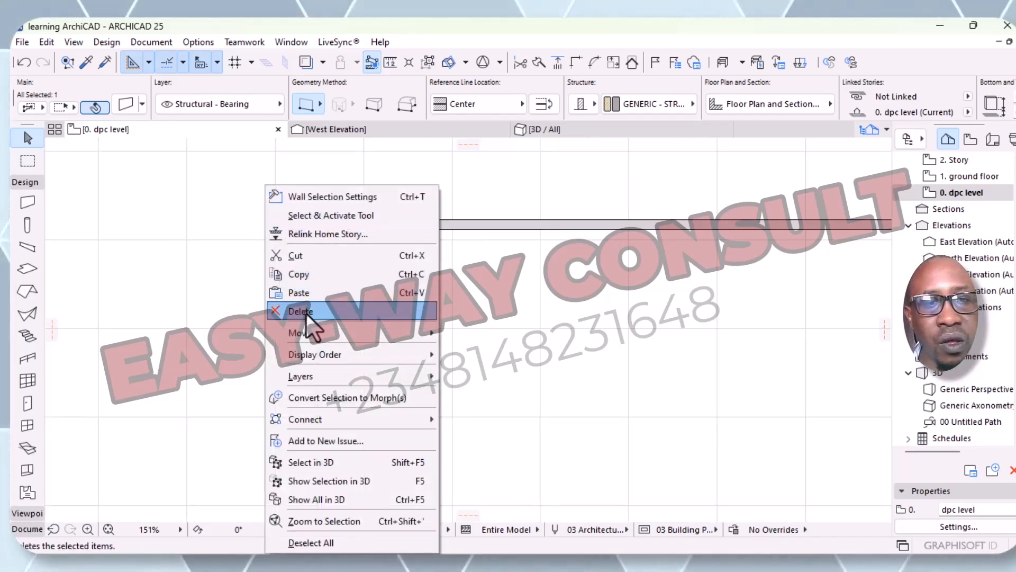
{"action": "mouse_move", "coordinate": [308, 338]}
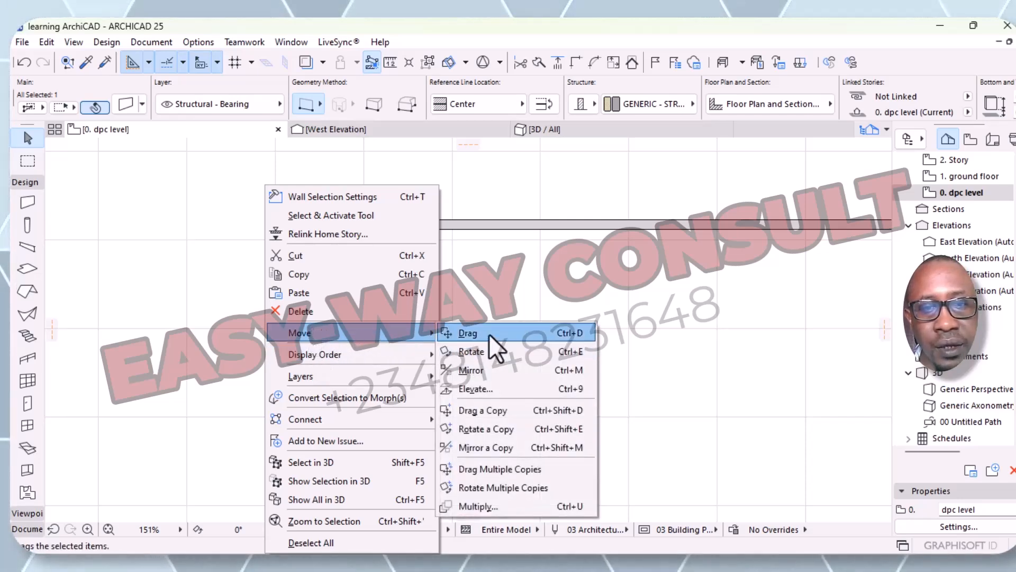
{"action": "left_click", "coordinate": [513, 412]}
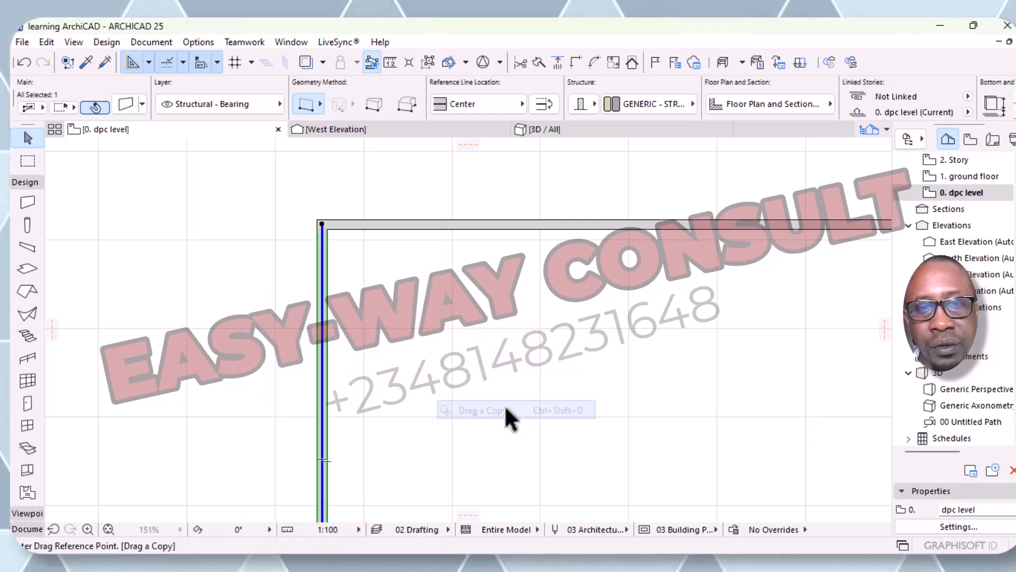
{"action": "left_click", "coordinate": [317, 365]}
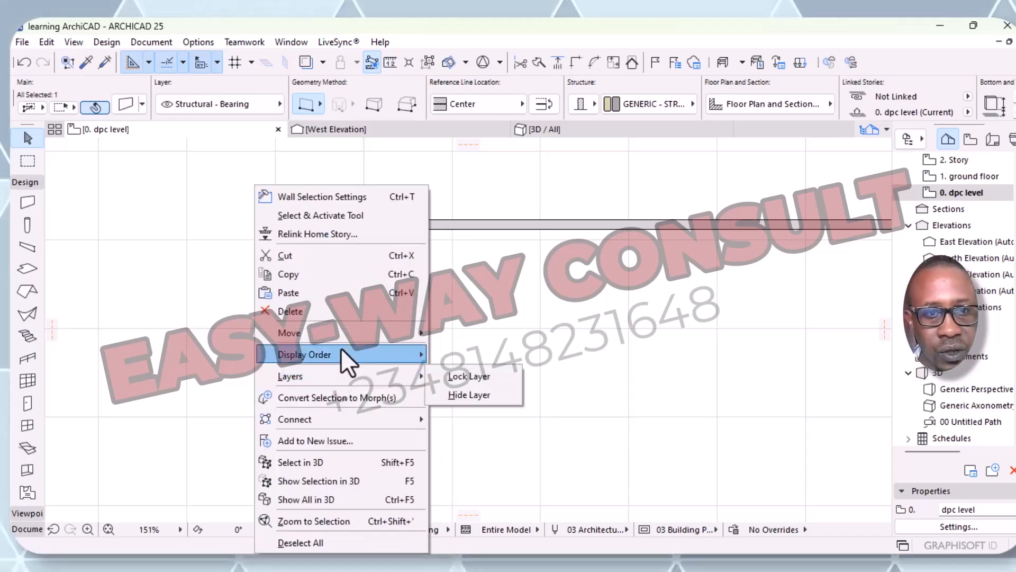
- Drag a copy of the west wall about 3000 horizontally into the building and deselect it
{"action": "mouse_move", "coordinate": [339, 330]}
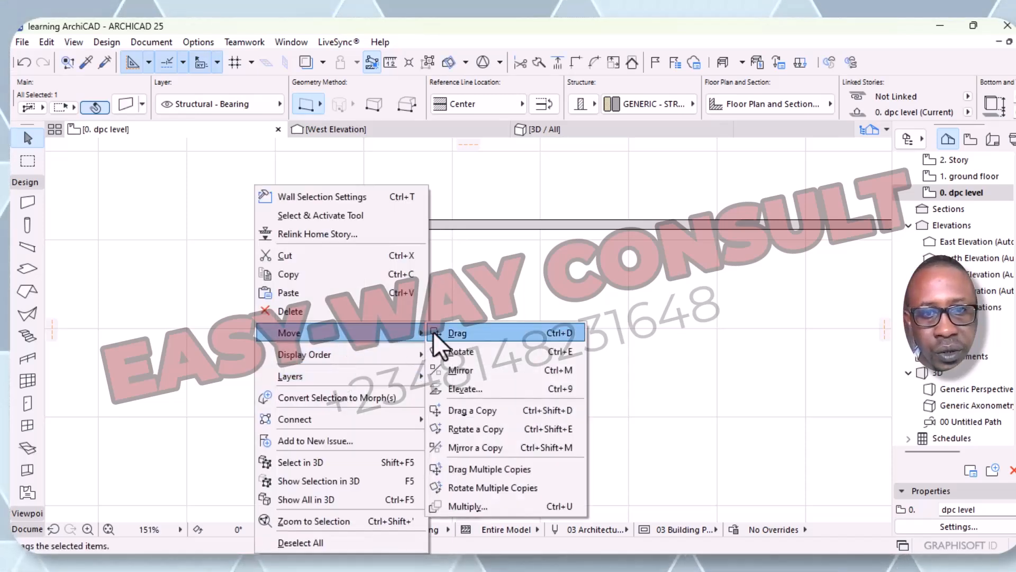
{"action": "left_click", "coordinate": [487, 411]}
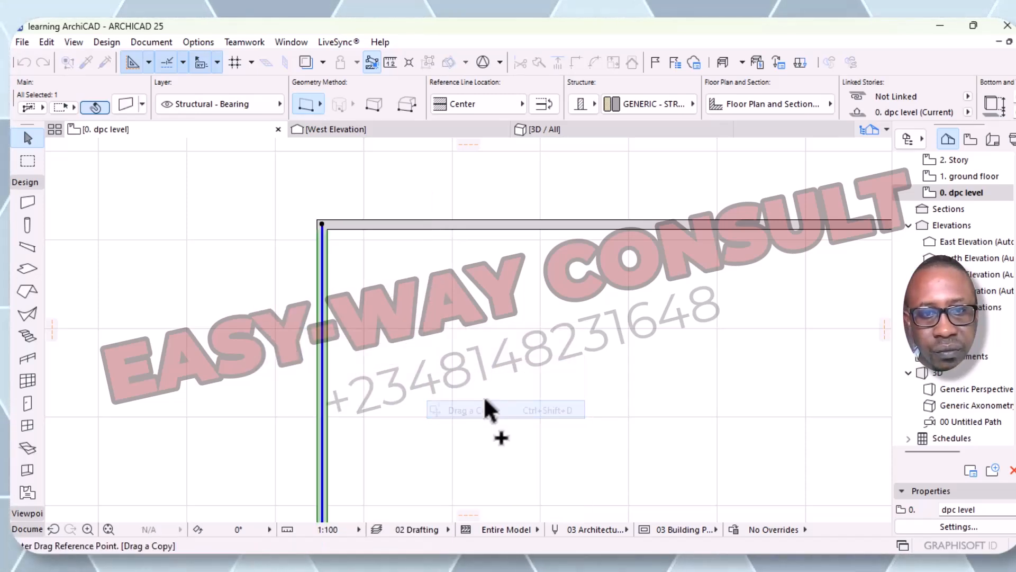
{"action": "left_click", "coordinate": [322, 381]}
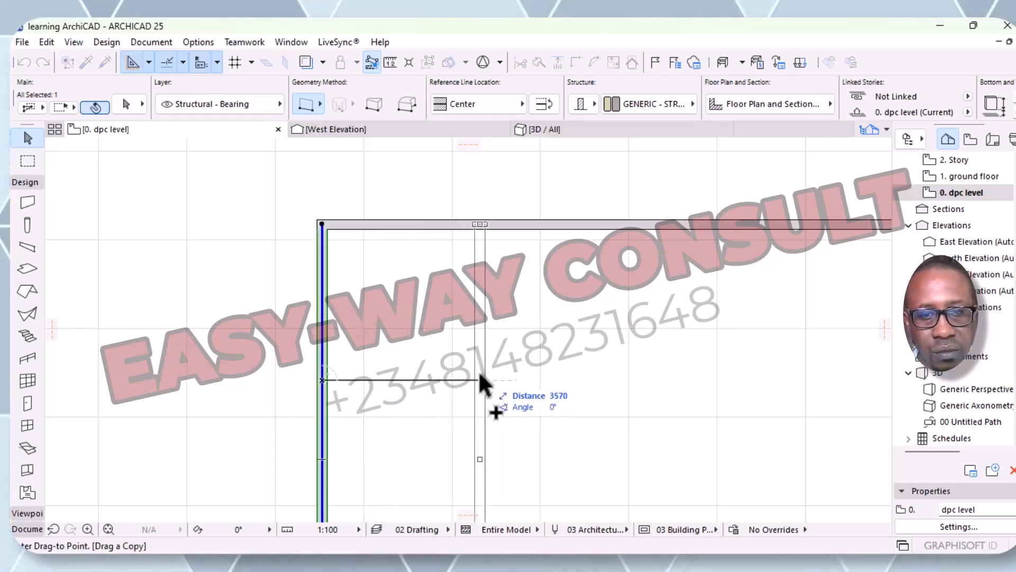
{"action": "key", "text": "Tab"}
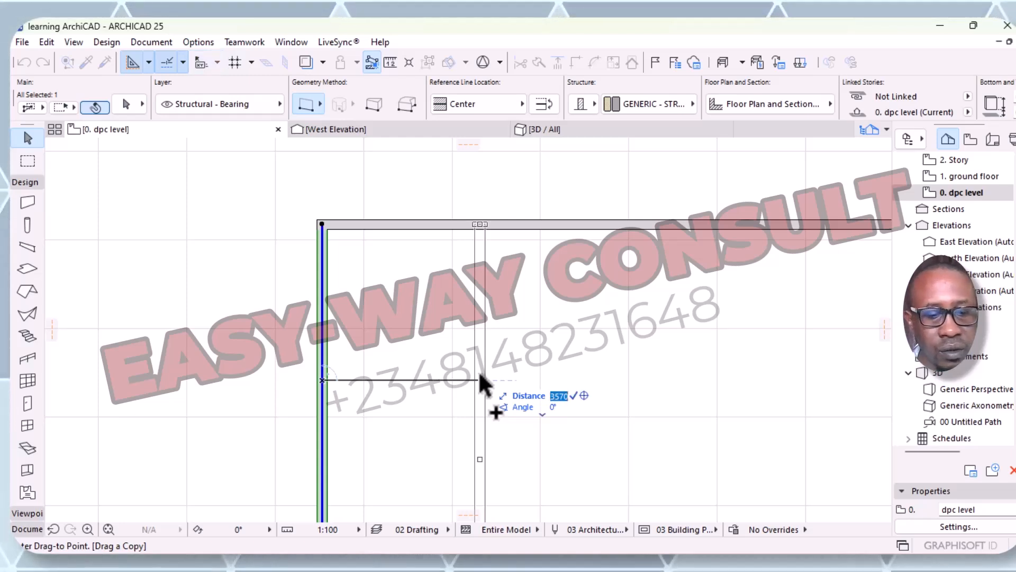
{"action": "type", "text": "3"}
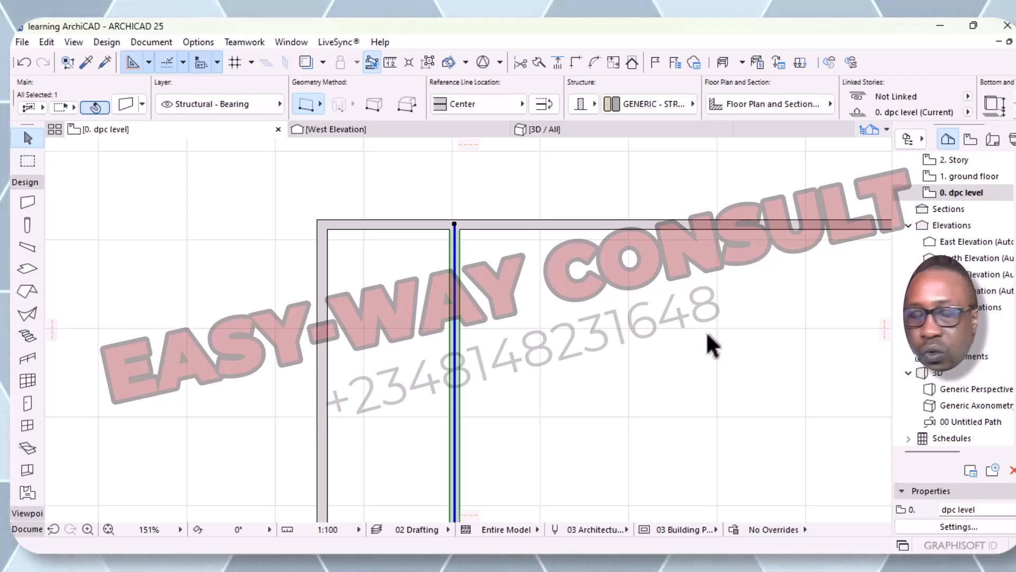
{"action": "left_click", "coordinate": [213, 278]}
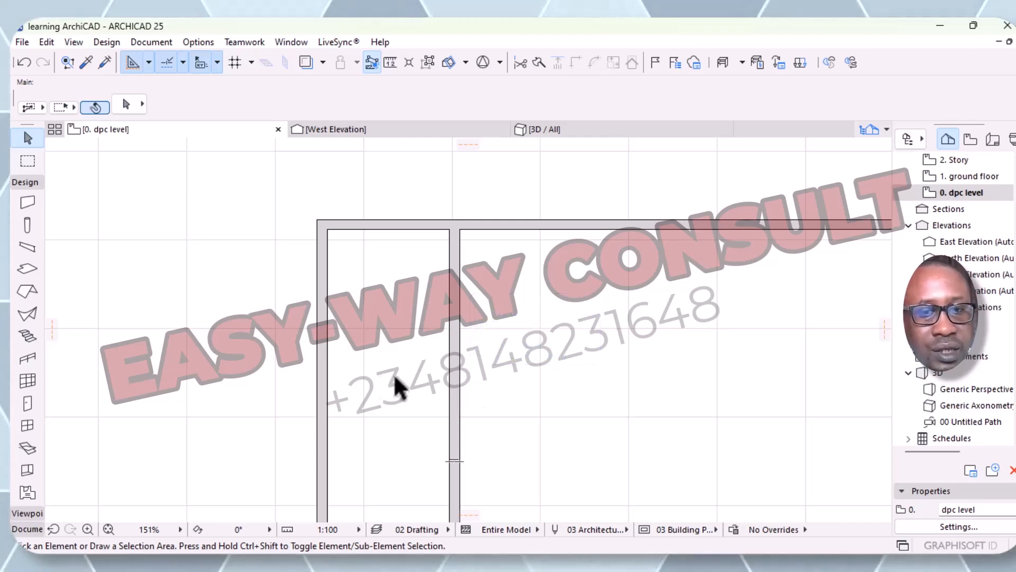
- Select the copied inner wall and set its thickness to 150 in the Wall Selection Settings
{"action": "left_click", "coordinate": [460, 376]}
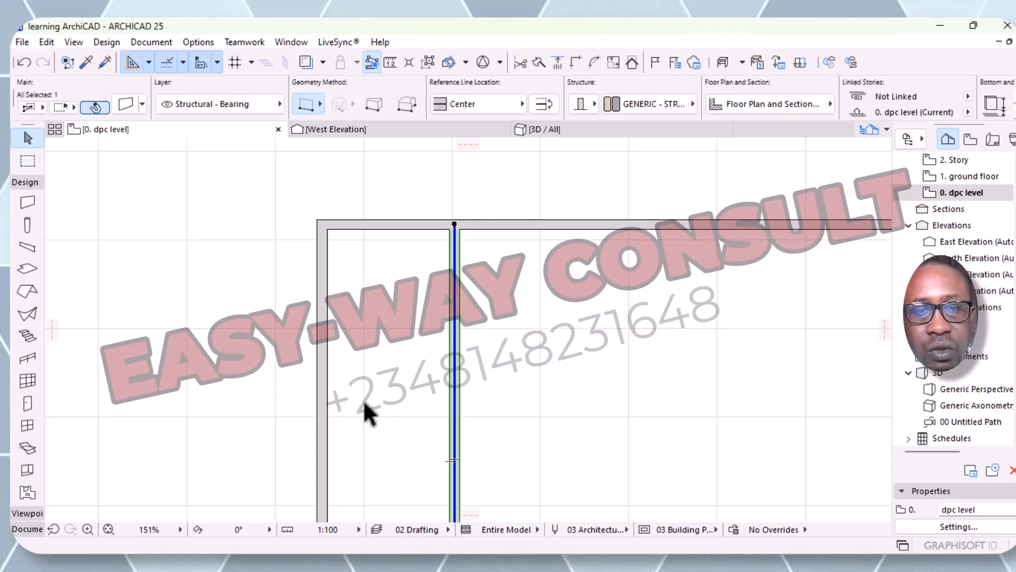
{"action": "left_click", "coordinate": [25, 200]}
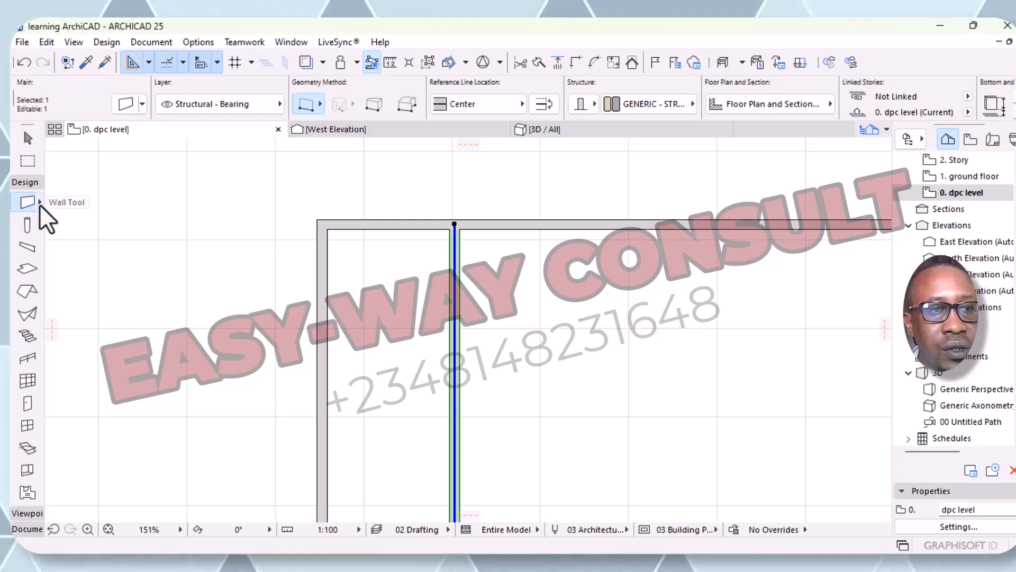
{"action": "left_click", "coordinate": [127, 103]}
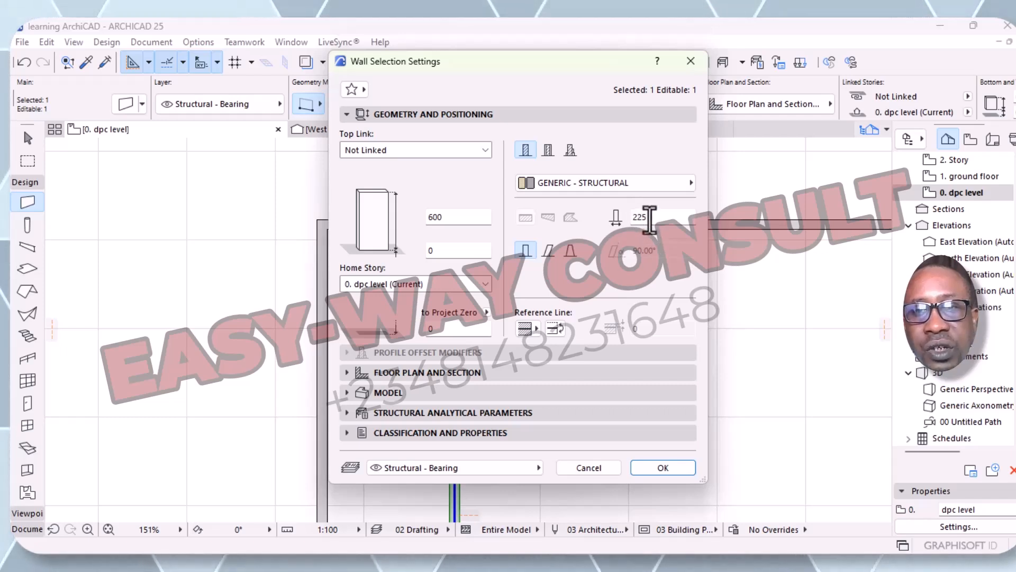
{"action": "left_click", "coordinate": [653, 219]}
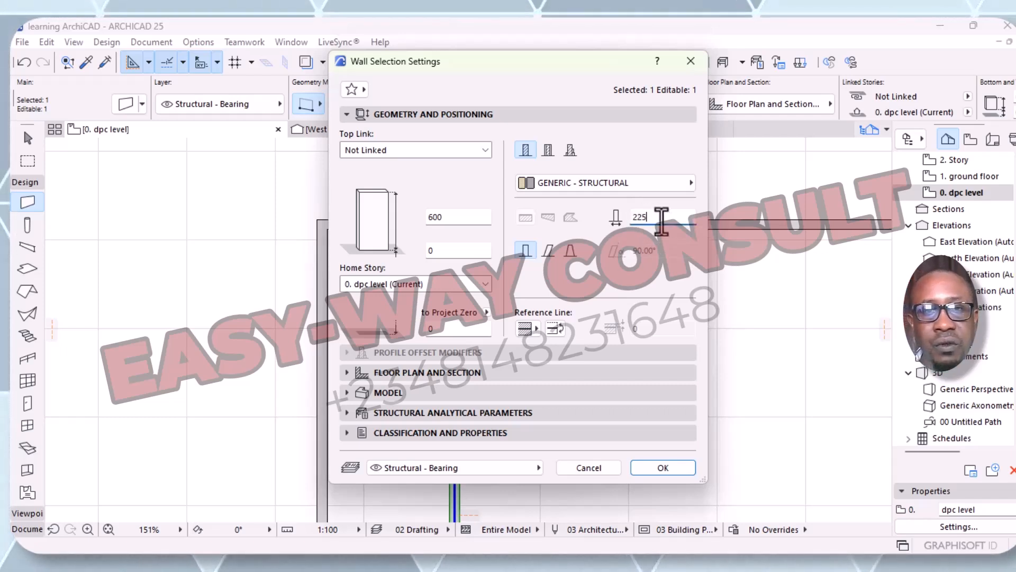
{"action": "key", "text": "BackSpace"}
{"action": "key", "text": "BackSpace"}
{"action": "key", "text": "BackSpace"}
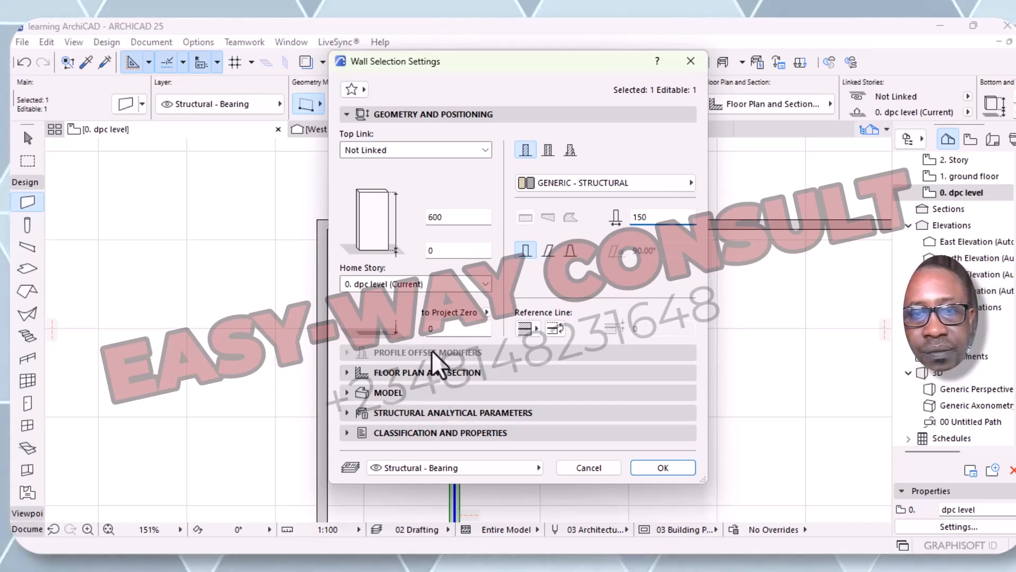
- Override the inner wall's outside face and edge surfaces with Stucco - White Rough, apply the settings and deselect the wall
{"action": "left_click", "coordinate": [346, 393]}
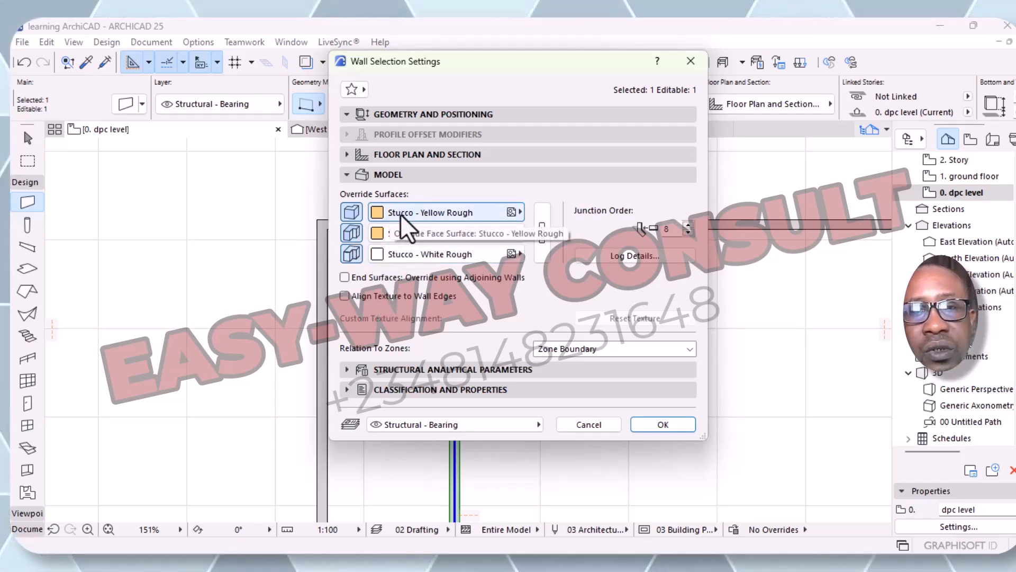
{"action": "left_click", "coordinate": [520, 211]}
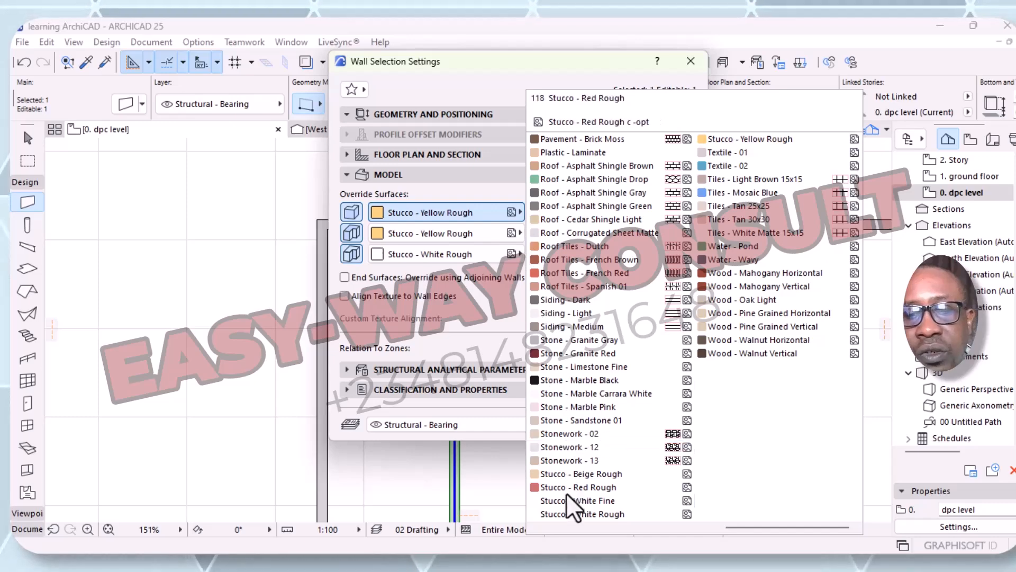
{"action": "left_click", "coordinate": [568, 516]}
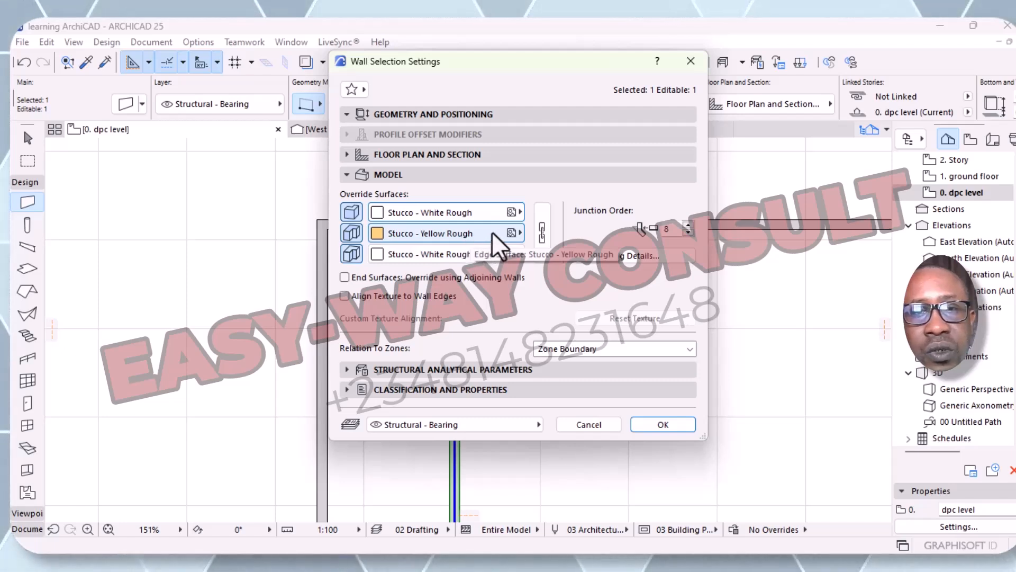
{"action": "left_click", "coordinate": [520, 231]}
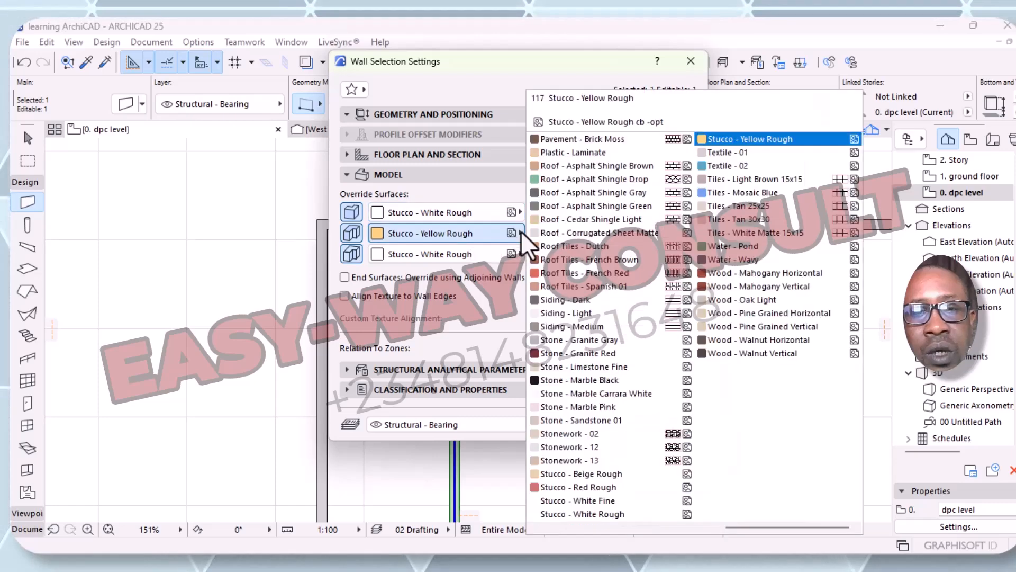
{"action": "left_click", "coordinate": [573, 511]}
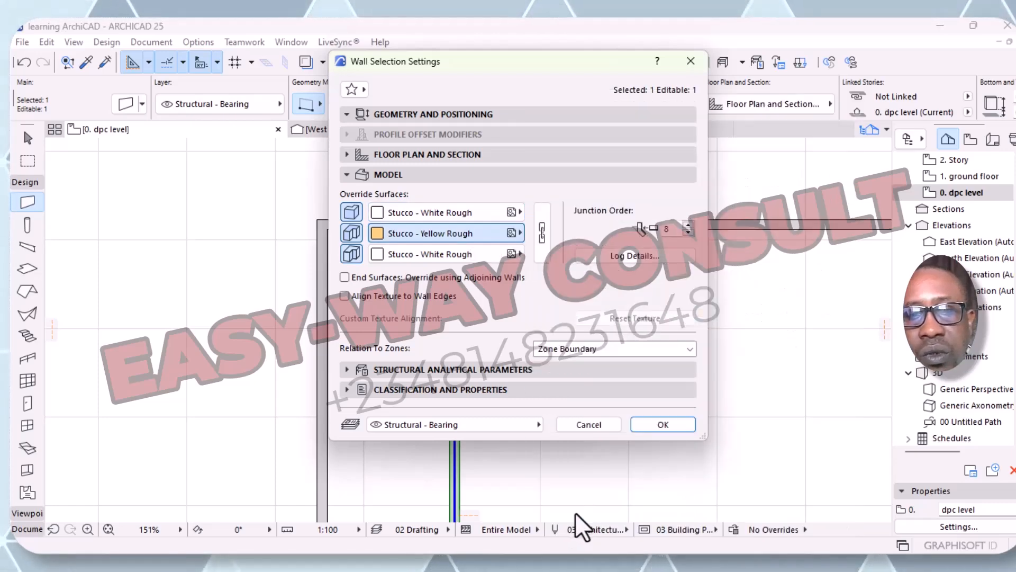
{"action": "left_click", "coordinate": [641, 426]}
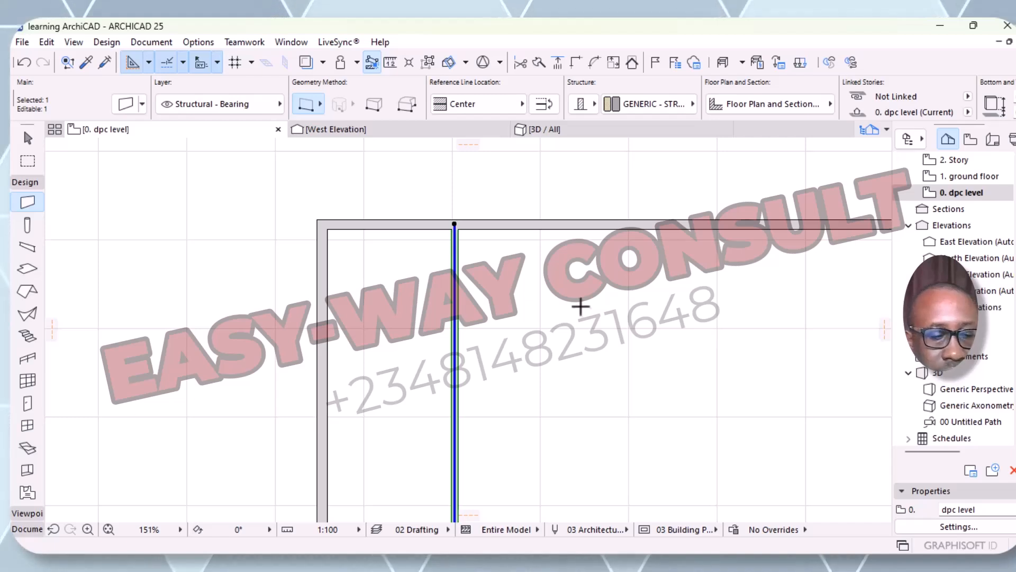
{"action": "key", "text": "Escape"}
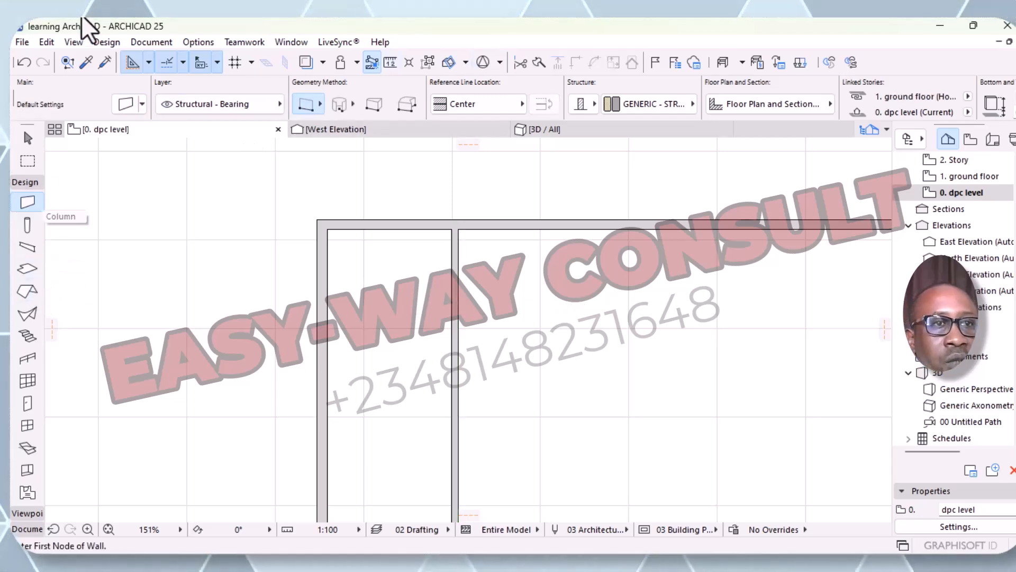
- Place a horizontal dimension chain across the west wall, the room and the inner wall, and leave the Dimension tool
{"action": "left_click", "coordinate": [150, 41]}
{"action": "mouse_move", "coordinate": [216, 61]}
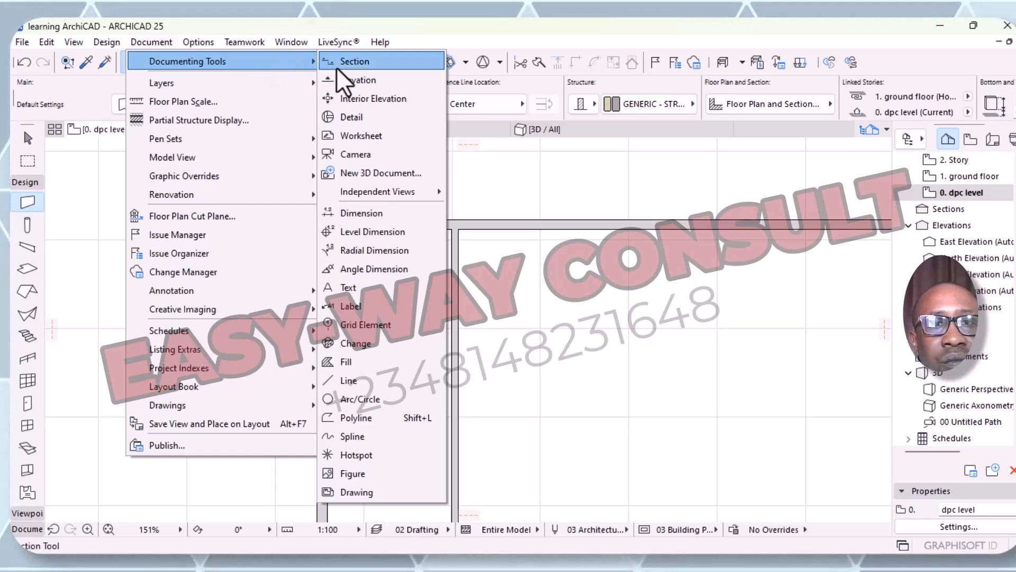
{"action": "left_click", "coordinate": [370, 216]}
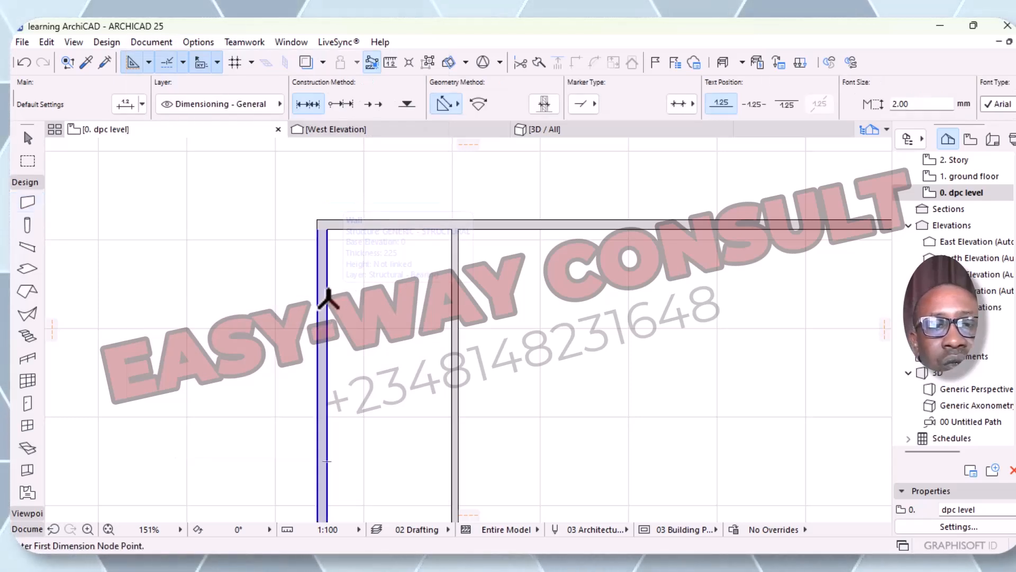
{"action": "left_click", "coordinate": [327, 299]}
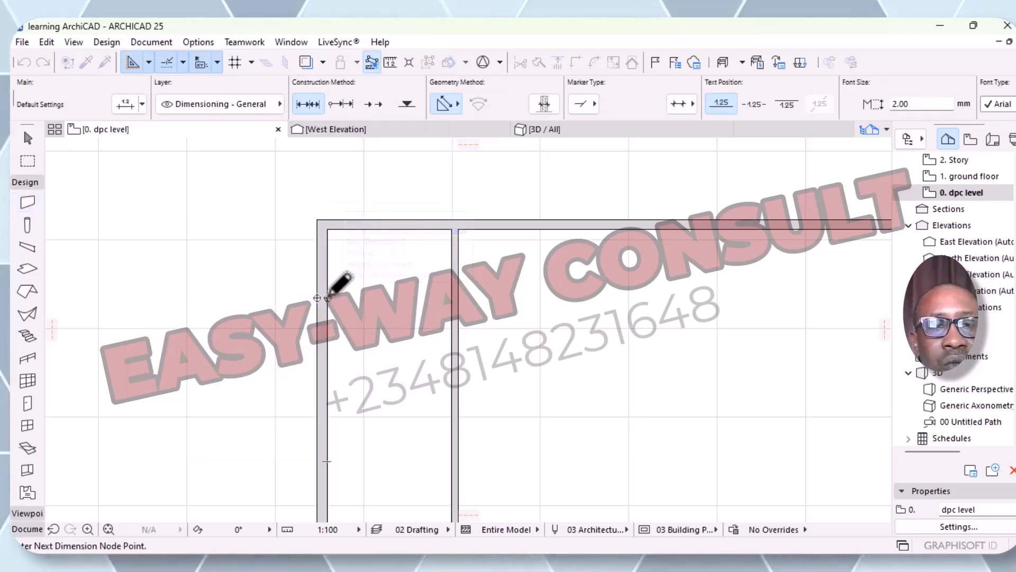
{"action": "left_click", "coordinate": [455, 298]}
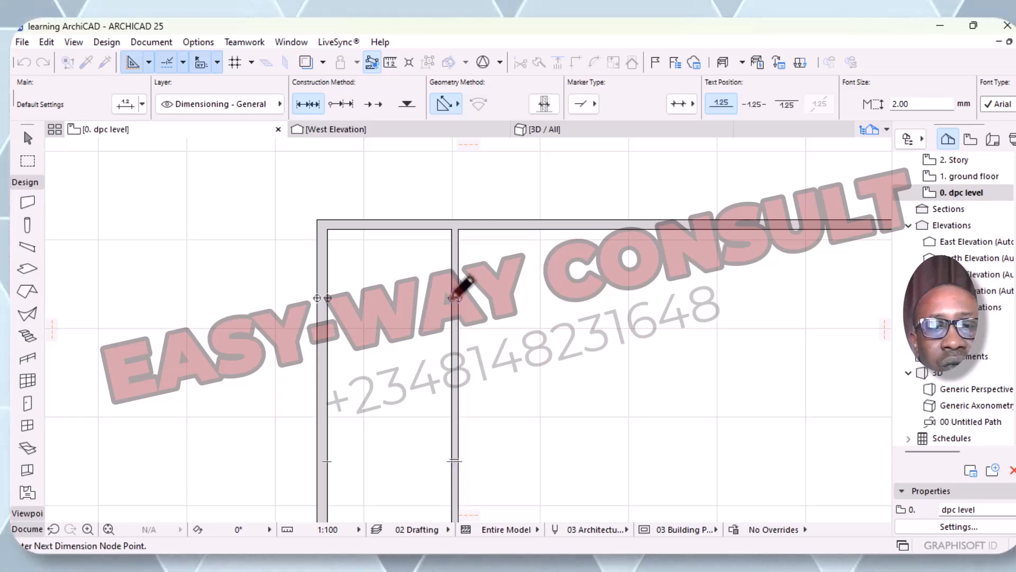
{"action": "right_click", "coordinate": [383, 184]}
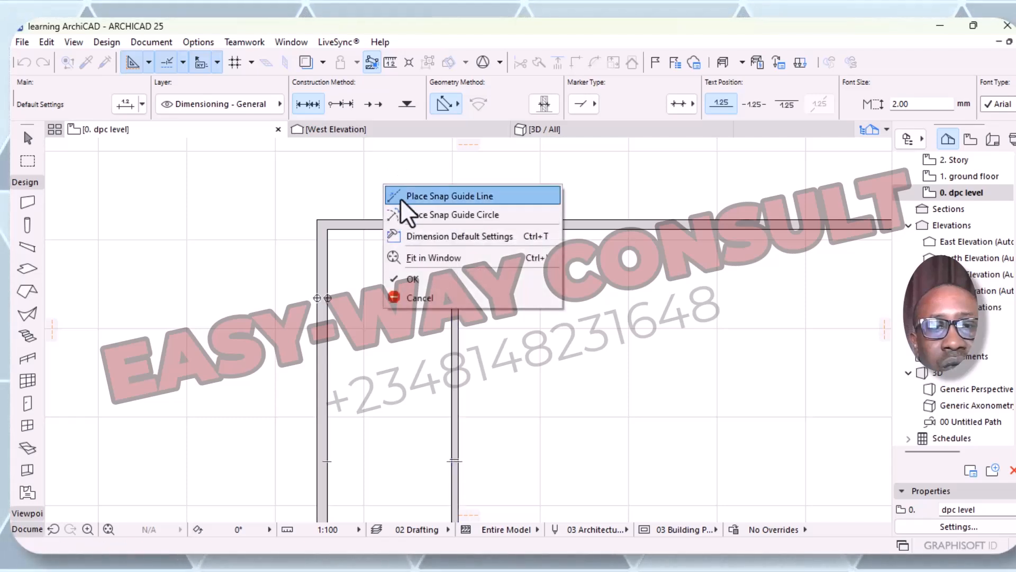
{"action": "left_click", "coordinate": [418, 279]}
{"action": "left_click", "coordinate": [398, 280]}
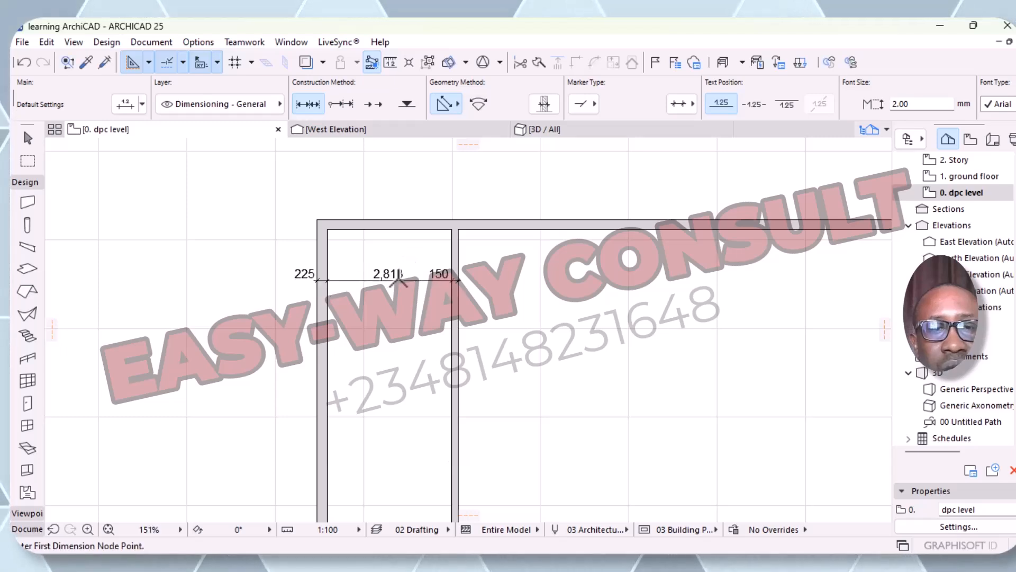
{"action": "scroll", "coordinate": [383, 271], "scroll_direction": "up", "scroll_amount": 3}
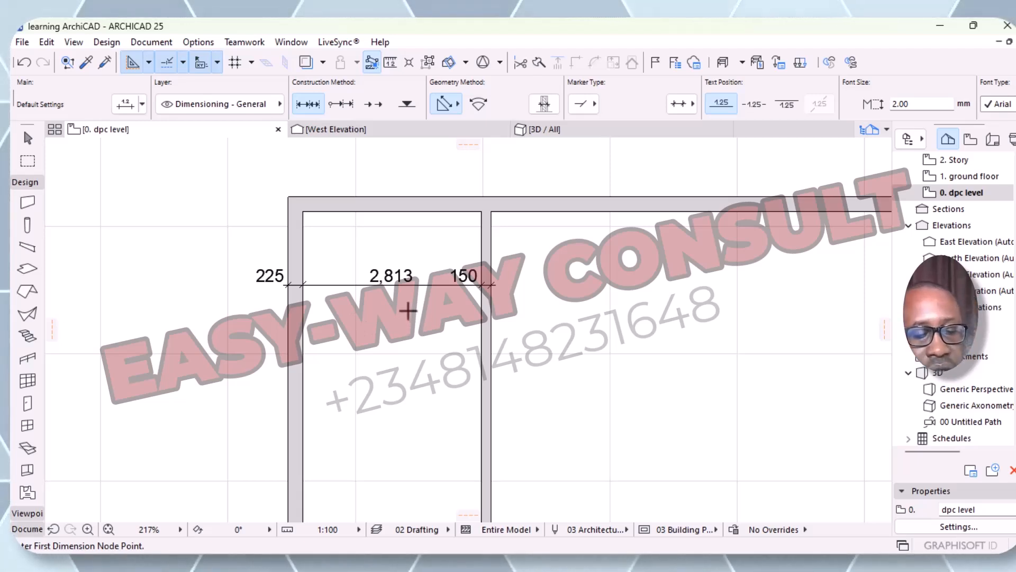
{"action": "key", "text": "Escape"}
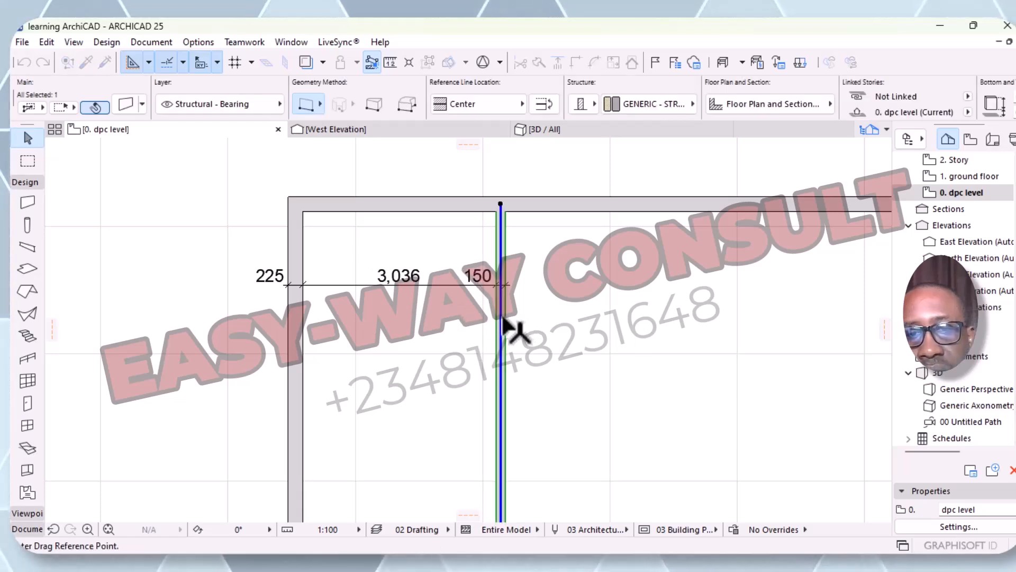
{"action": "left_click", "coordinate": [503, 318]}
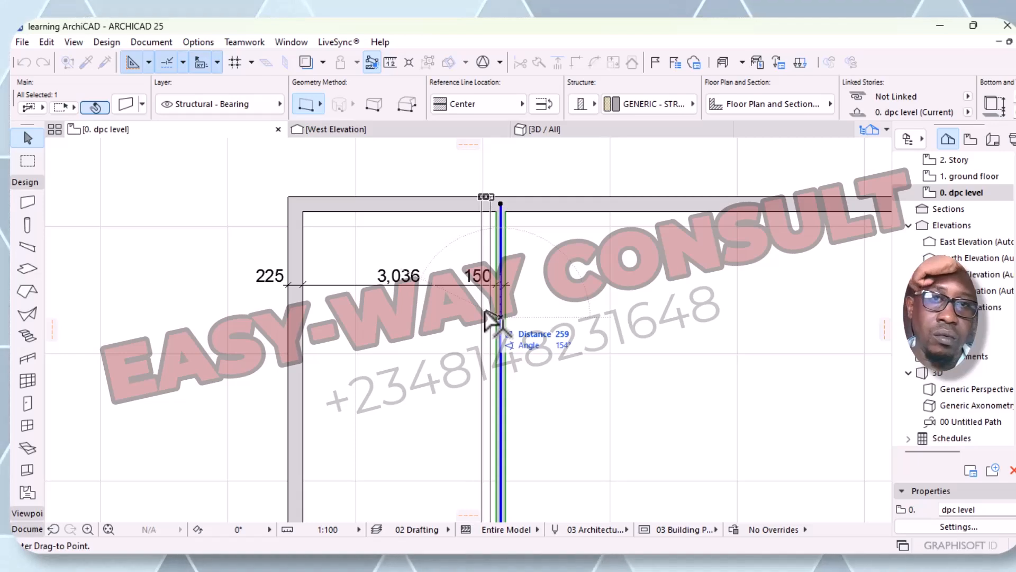
{"action": "key", "text": "Escape"}
{"action": "key", "text": "Escape"}
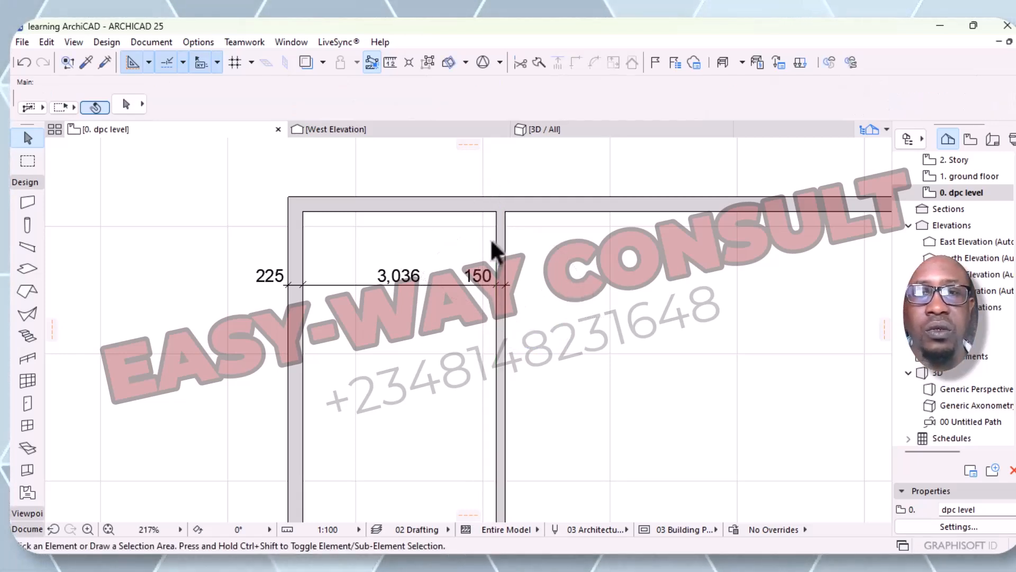
- Select the inner wall and switch its reference line location to Inside Face and finally to Outside Face
{"action": "left_click", "coordinate": [514, 344]}
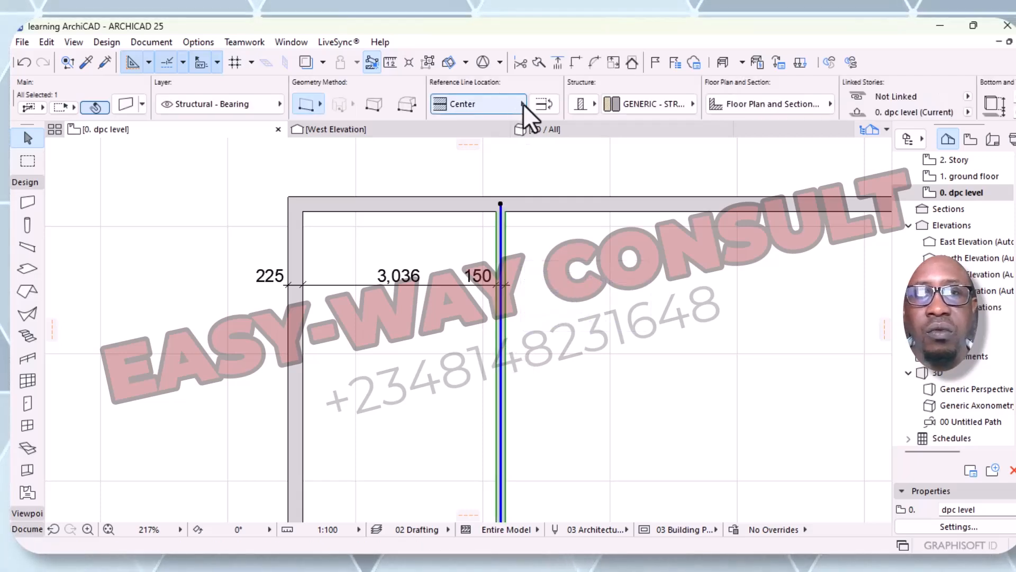
{"action": "left_click", "coordinate": [523, 104]}
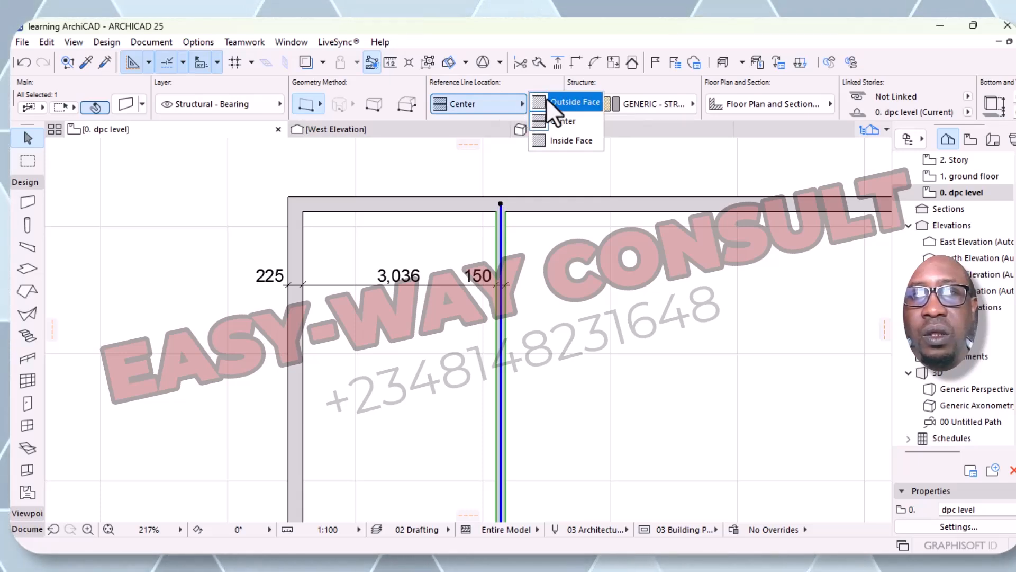
{"action": "left_click", "coordinate": [563, 146]}
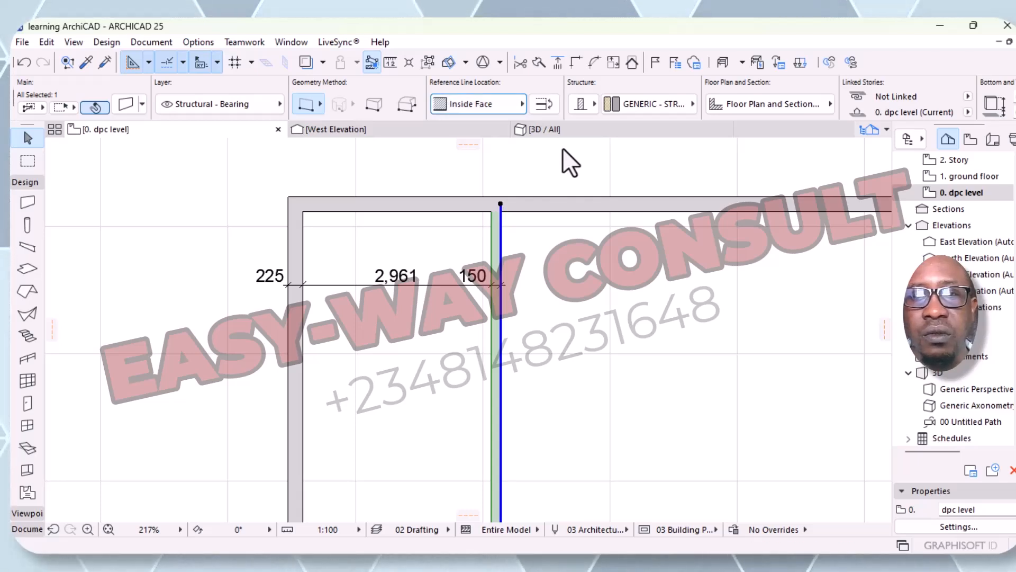
{"action": "left_click", "coordinate": [520, 106]}
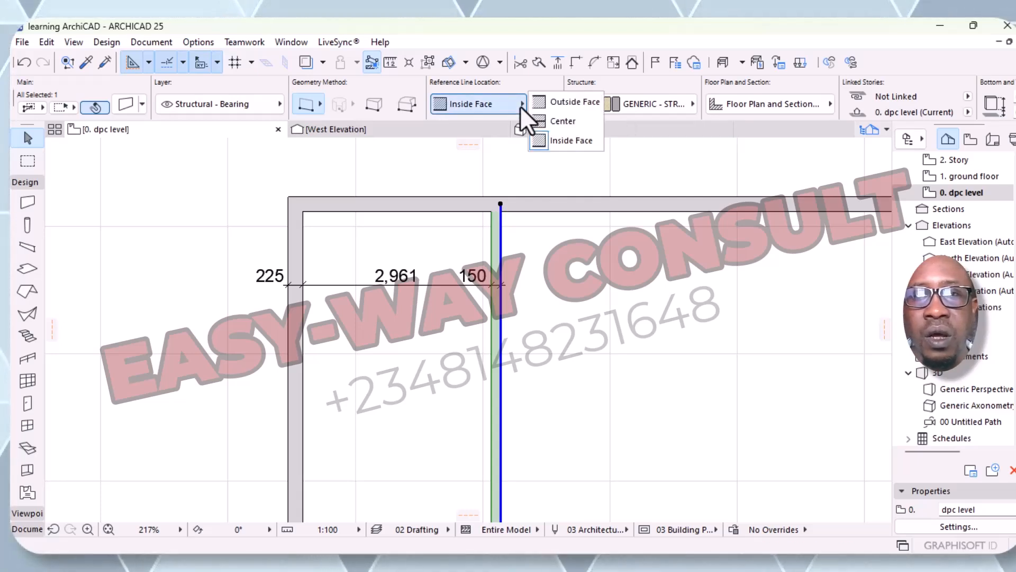
{"action": "left_click", "coordinate": [545, 103]}
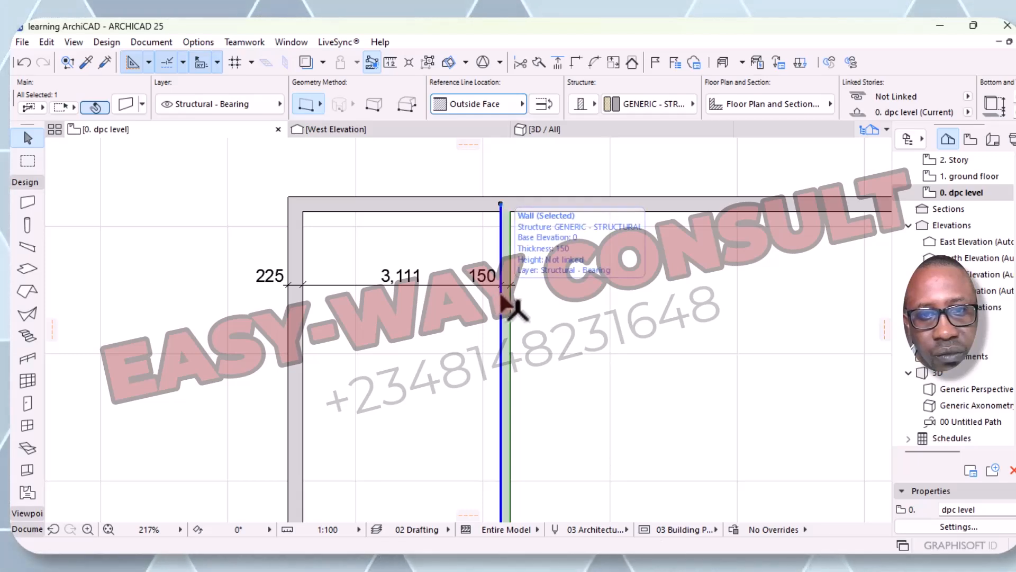
- Drag the inner wall 111 horizontally towards the west wall and deselect it
{"action": "right_click", "coordinate": [507, 323]}
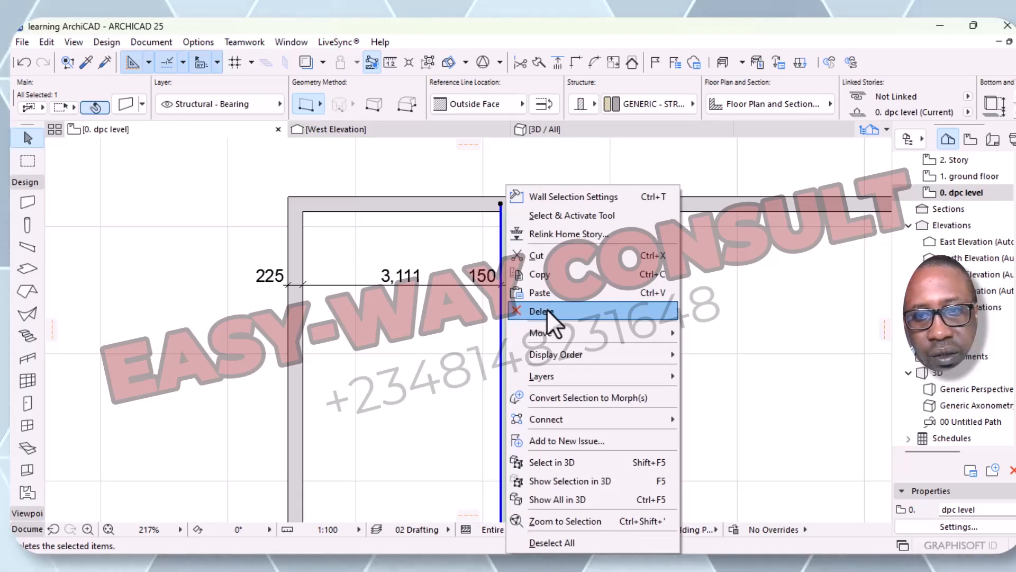
{"action": "mouse_move", "coordinate": [662, 335]}
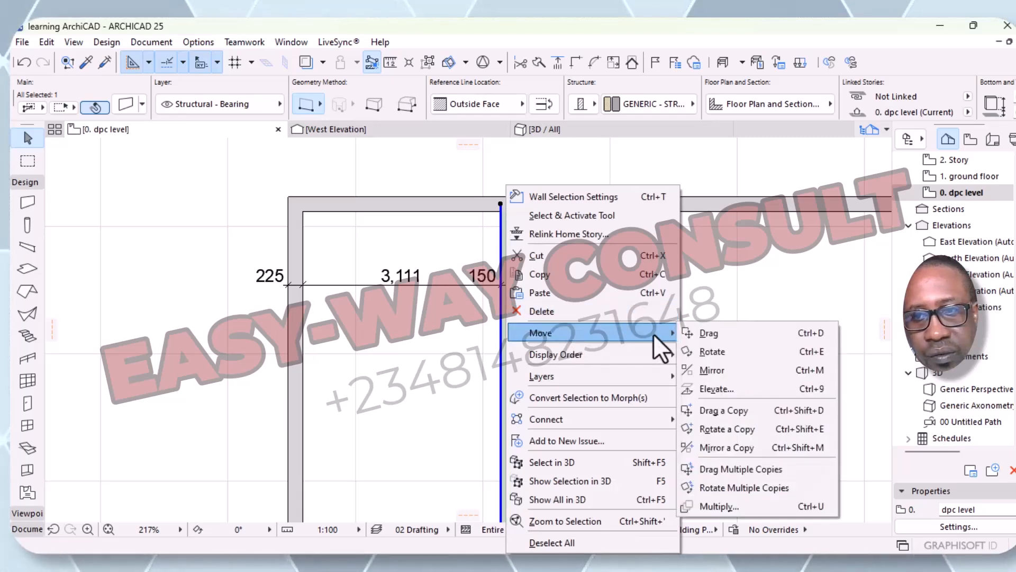
{"action": "left_click", "coordinate": [726, 336]}
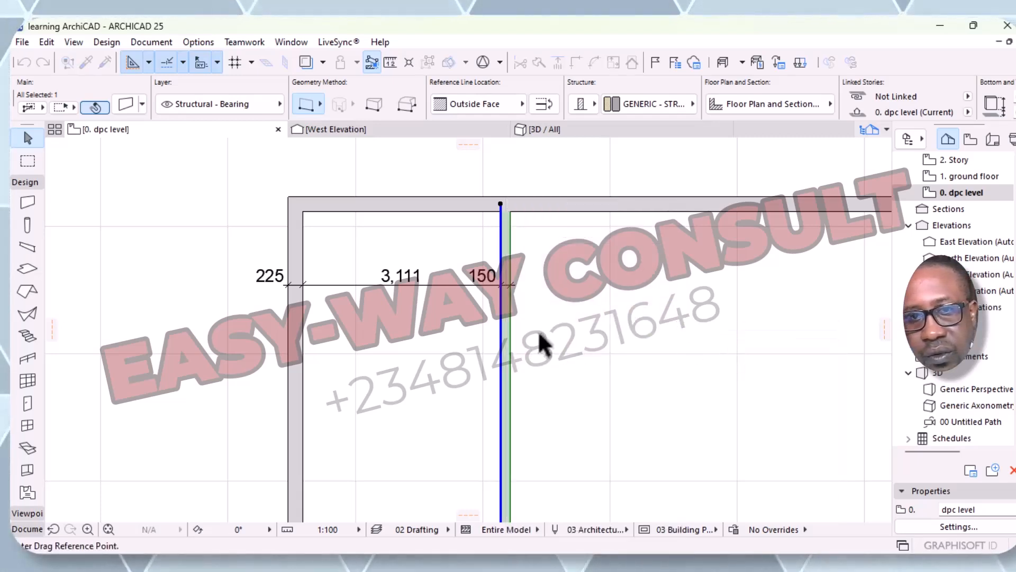
{"action": "left_click", "coordinate": [507, 334]}
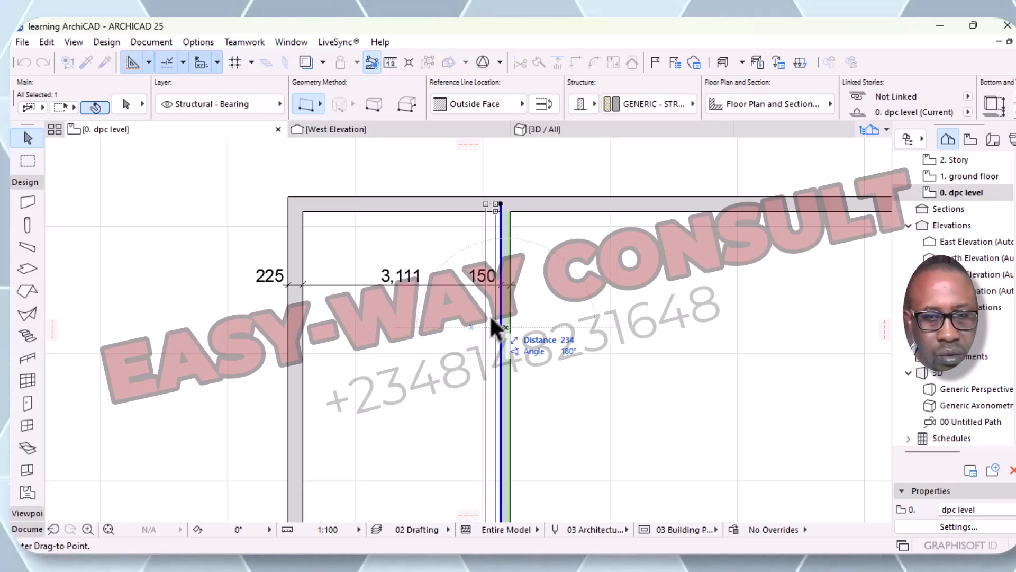
{"action": "key", "text": "Tab"}
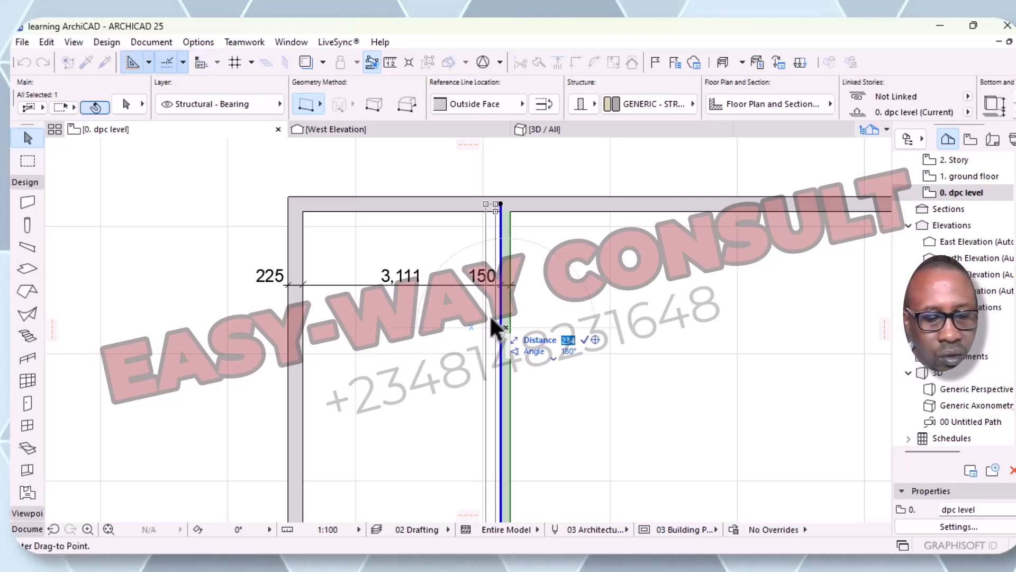
{"action": "type", "text": "111"}
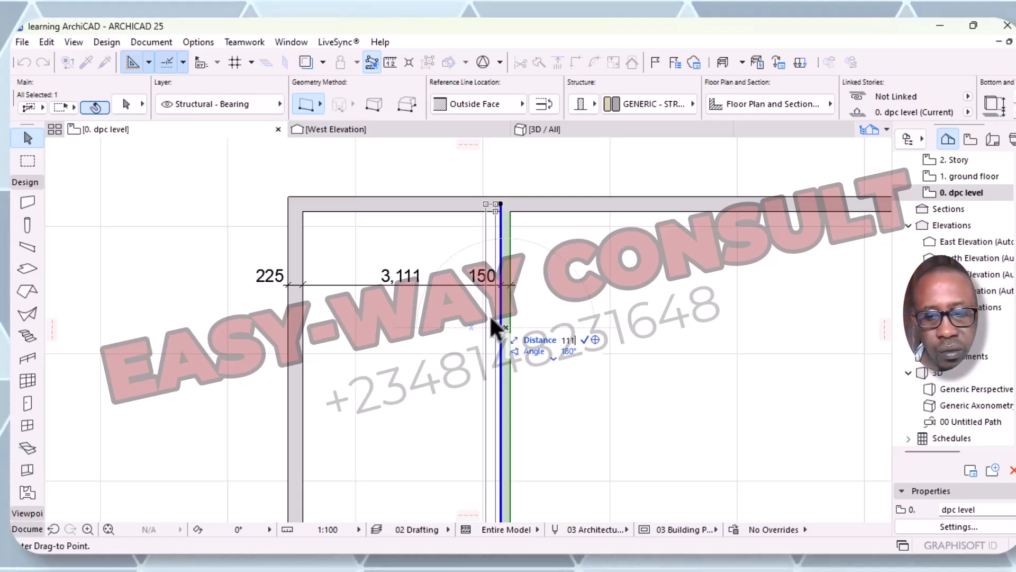
{"action": "key", "text": "Return"}
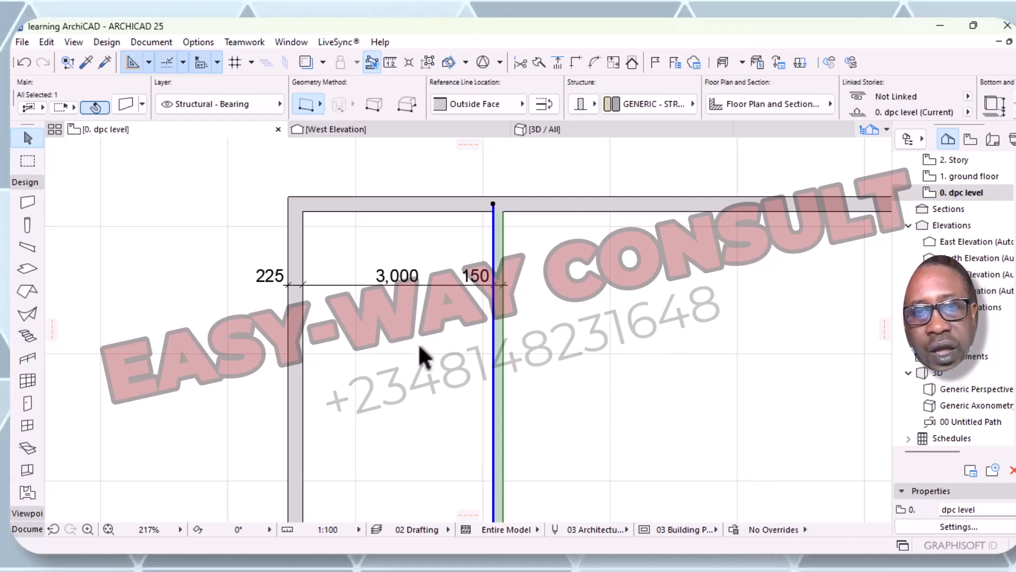
{"action": "left_click", "coordinate": [434, 392]}
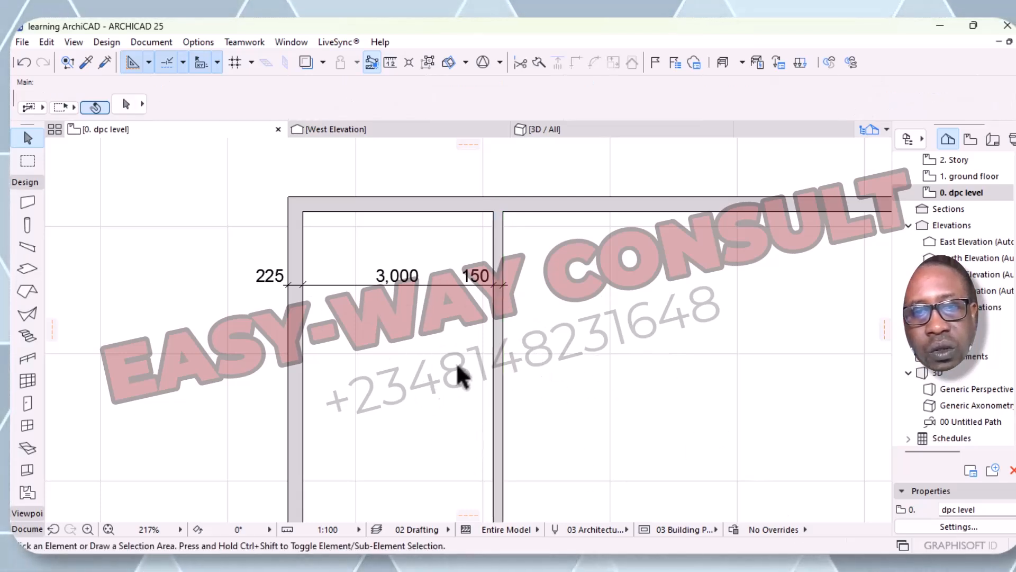
- Select the inner wall again and set its reference line location to Inside Face
{"action": "middle_click_drag", "start_coordinate": [490, 386], "coordinate": [334, 385]}
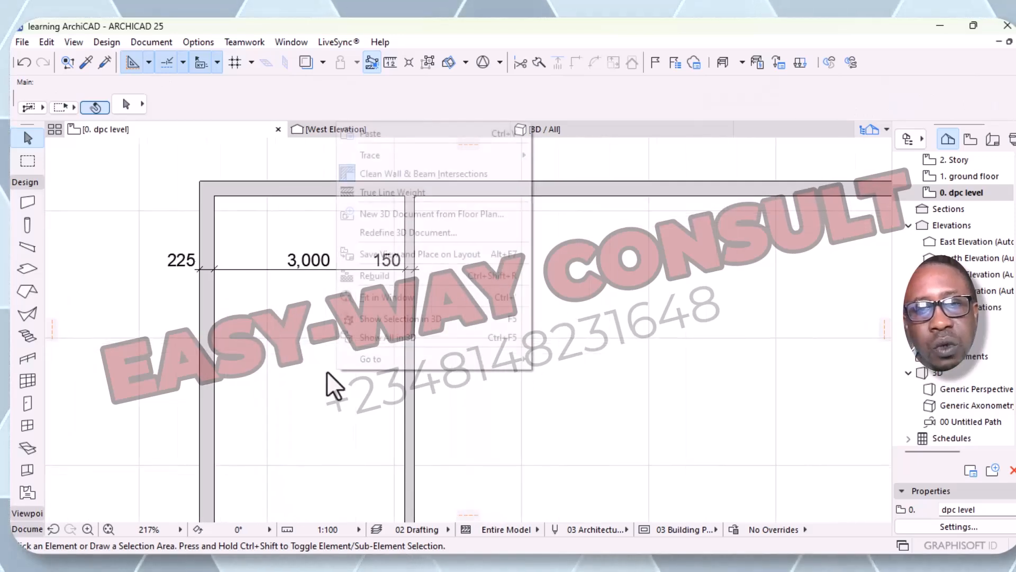
{"action": "right_click", "coordinate": [331, 389]}
{"action": "left_click", "coordinate": [631, 458]}
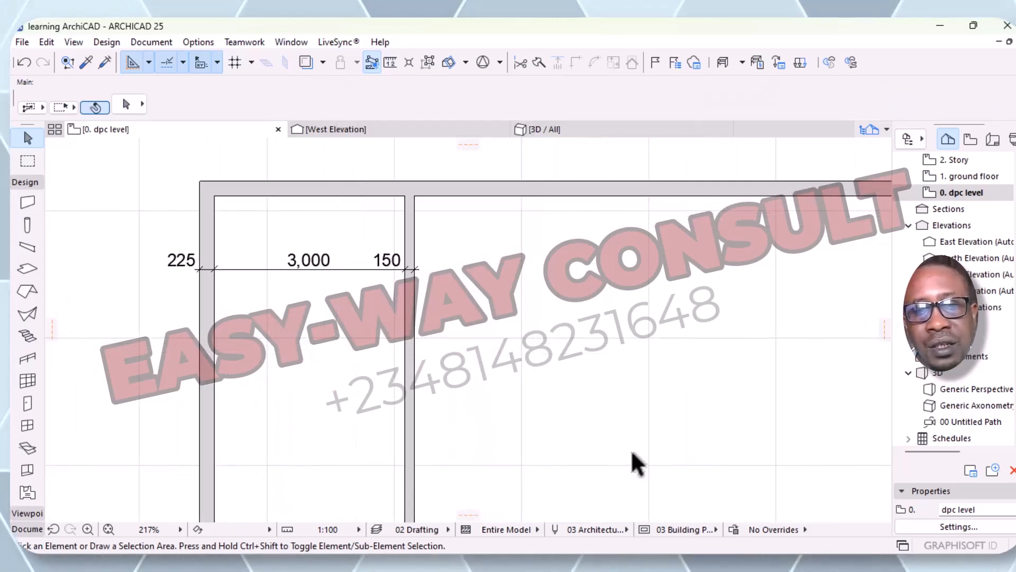
{"action": "left_click", "coordinate": [418, 305]}
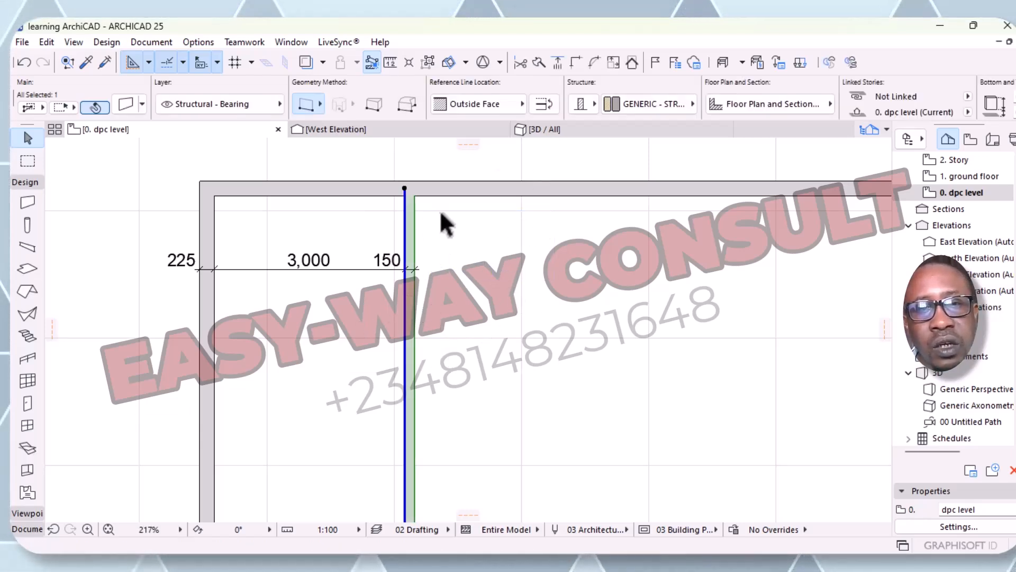
{"action": "left_click", "coordinate": [521, 104]}
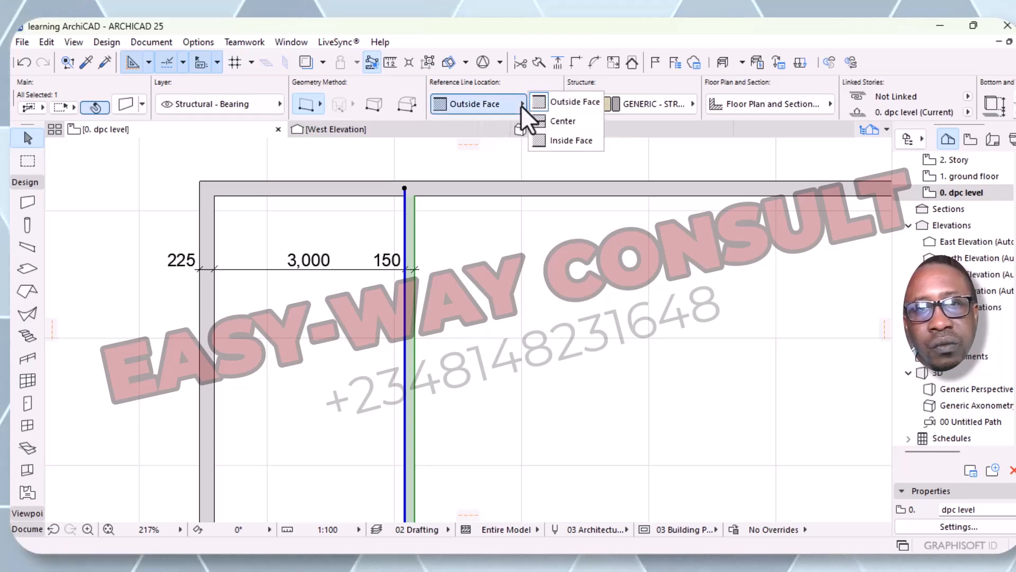
{"action": "left_click", "coordinate": [570, 146]}
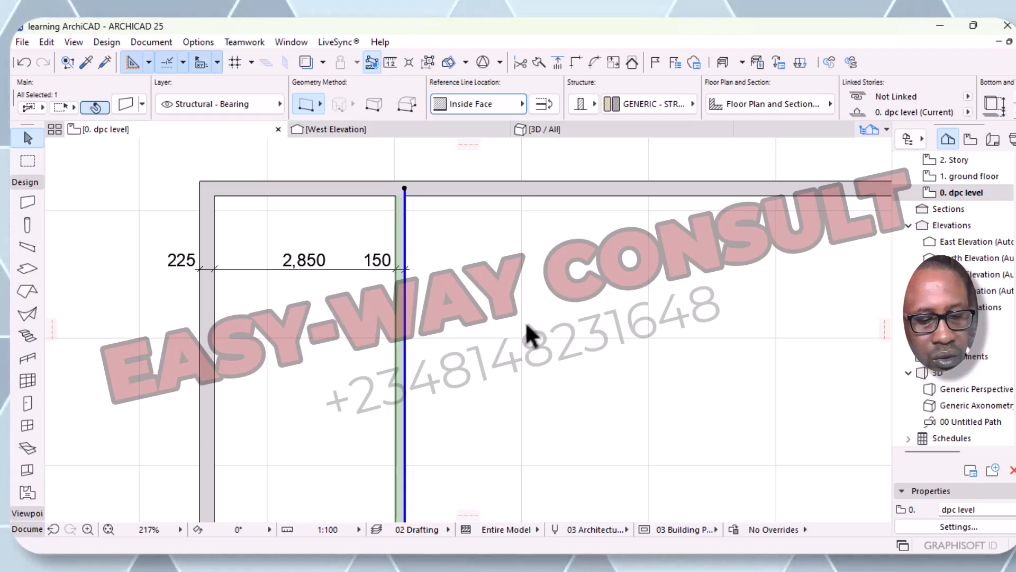
- Undo the inner wall's last reference line change and its 111 drag, and clear the selection
{"action": "key", "text": "ctrl+z"}
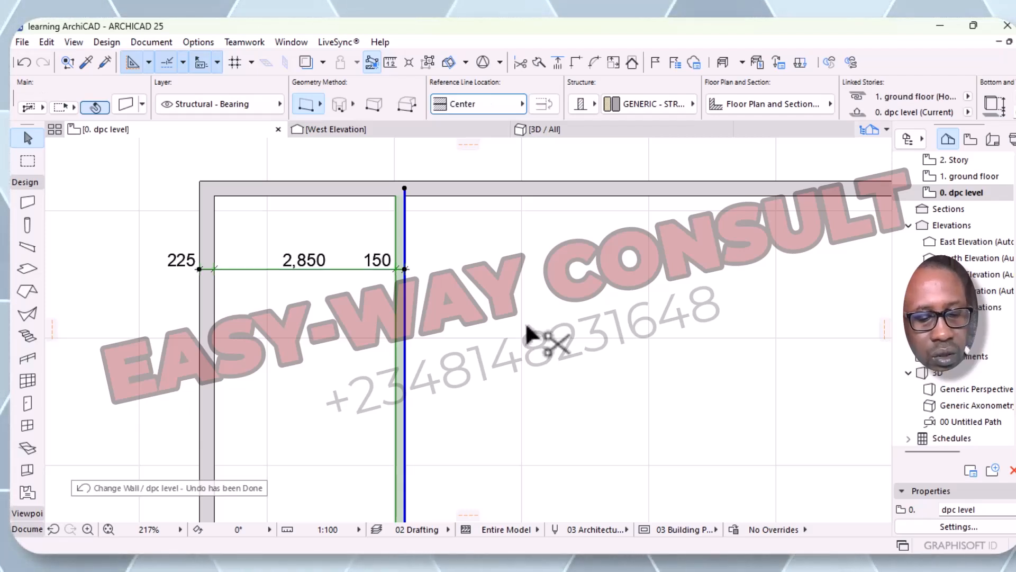
{"action": "key", "text": "ctrl+z"}
{"action": "key", "text": "ctrl+z"}
{"action": "key", "text": "ctrl+z"}
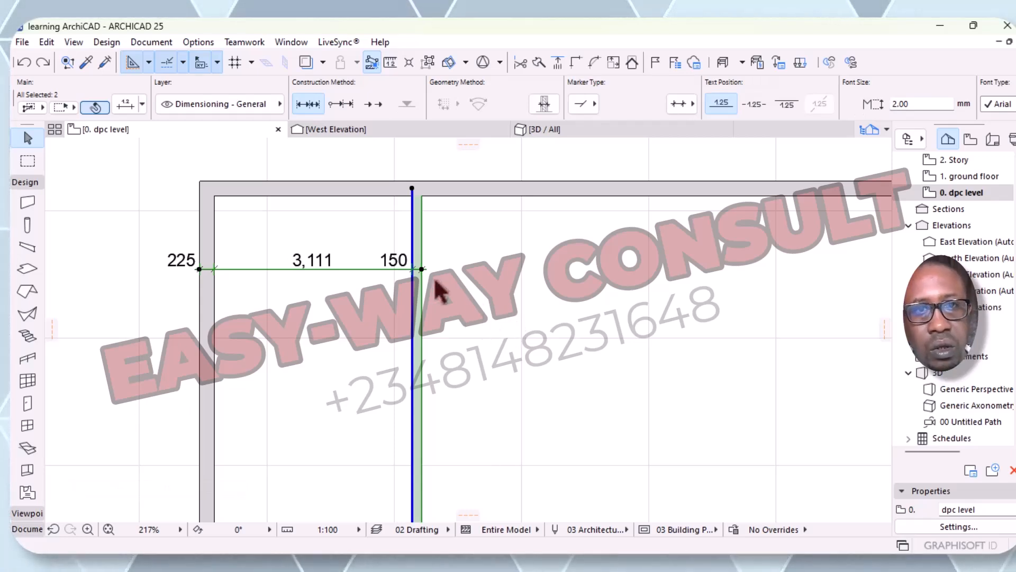
{"action": "left_click", "coordinate": [525, 332]}
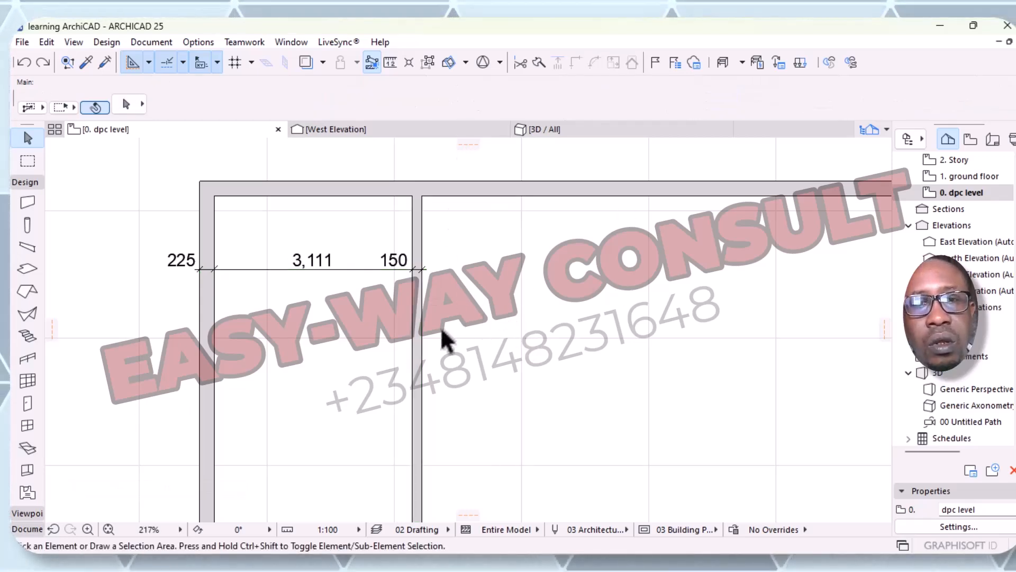
- Select the inner wall and move it 111 horizontally towards the west wall
{"action": "left_click", "coordinate": [417, 326]}
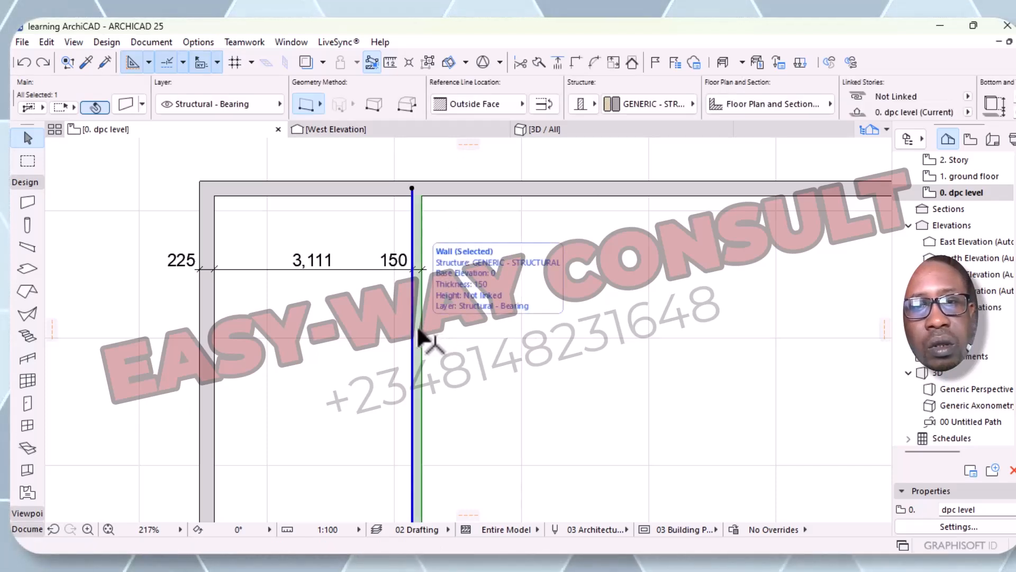
{"action": "right_click", "coordinate": [417, 325]}
{"action": "mouse_move", "coordinate": [474, 329]}
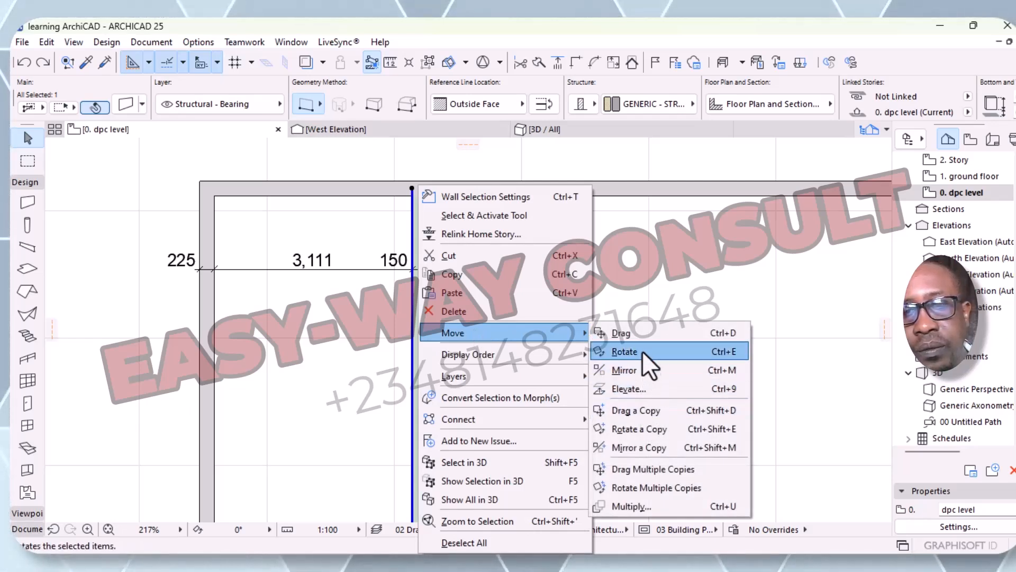
{"action": "left_click", "coordinate": [640, 334]}
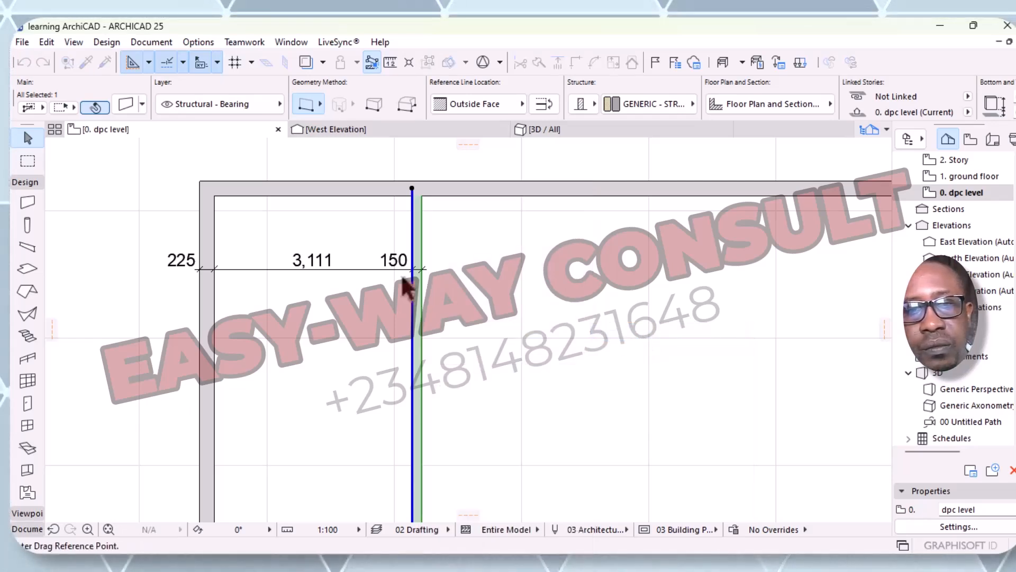
{"action": "left_click", "coordinate": [412, 330]}
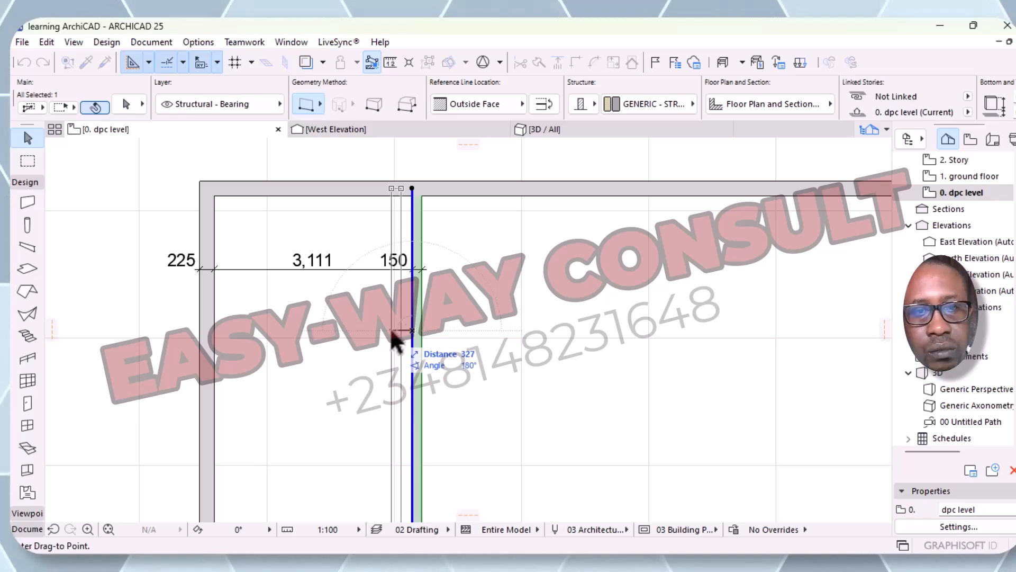
{"action": "key", "text": "Tab"}
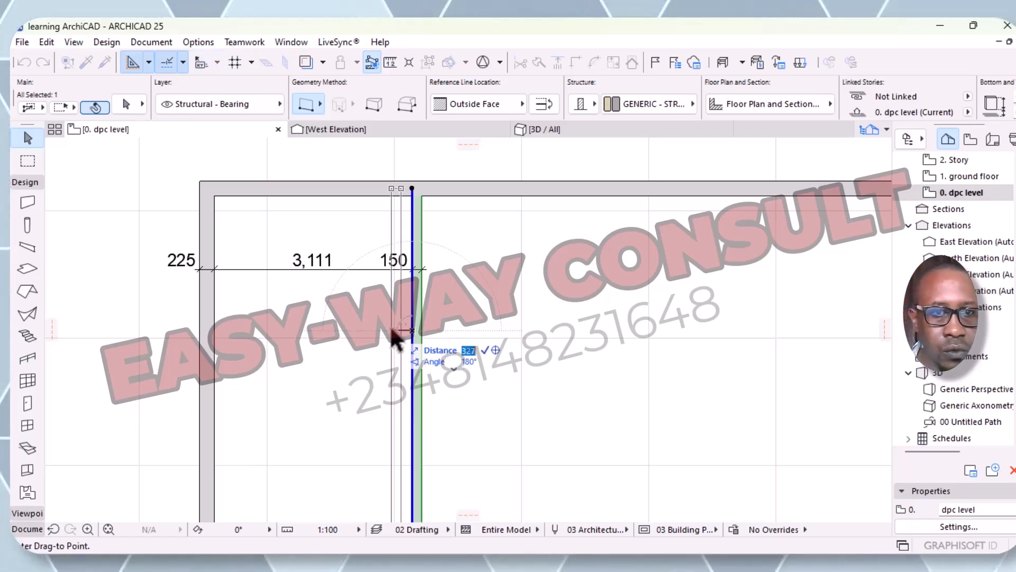
{"action": "type", "text": "111"}
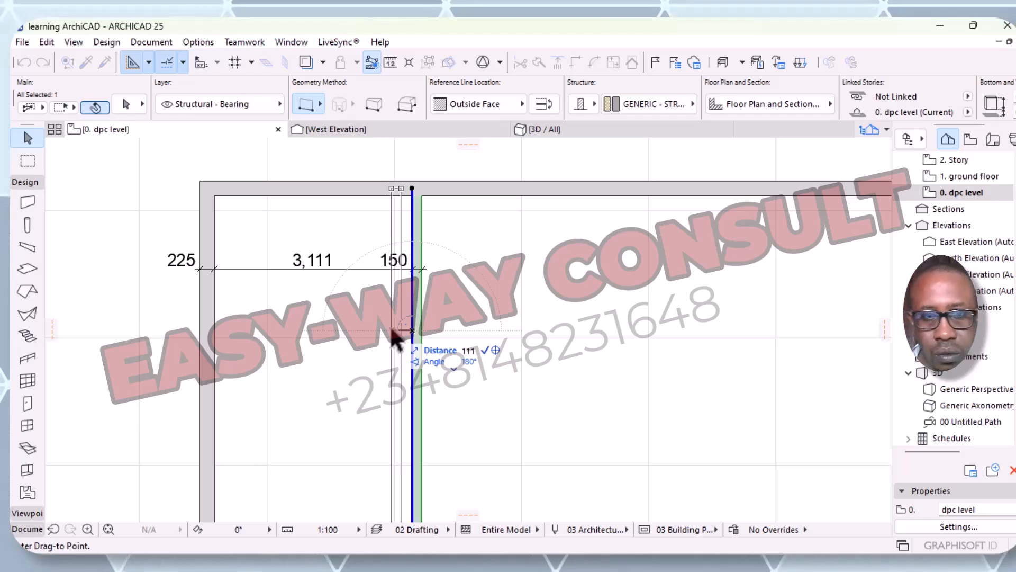
{"action": "key", "text": "Return"}
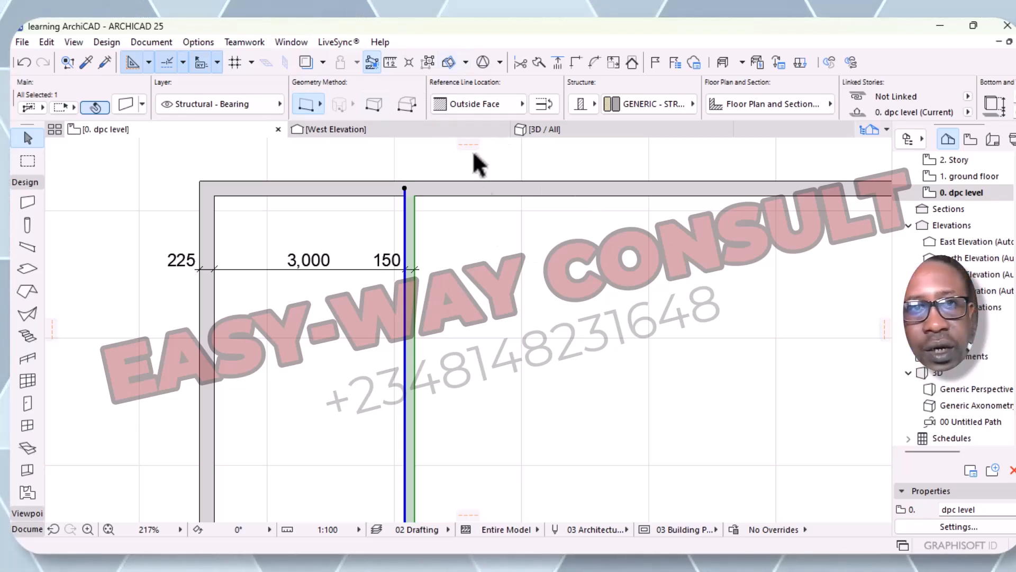
- Try to move the selected inner wall horizontally by a distance of 3150 from its outside face
{"action": "right_click", "coordinate": [412, 312]}
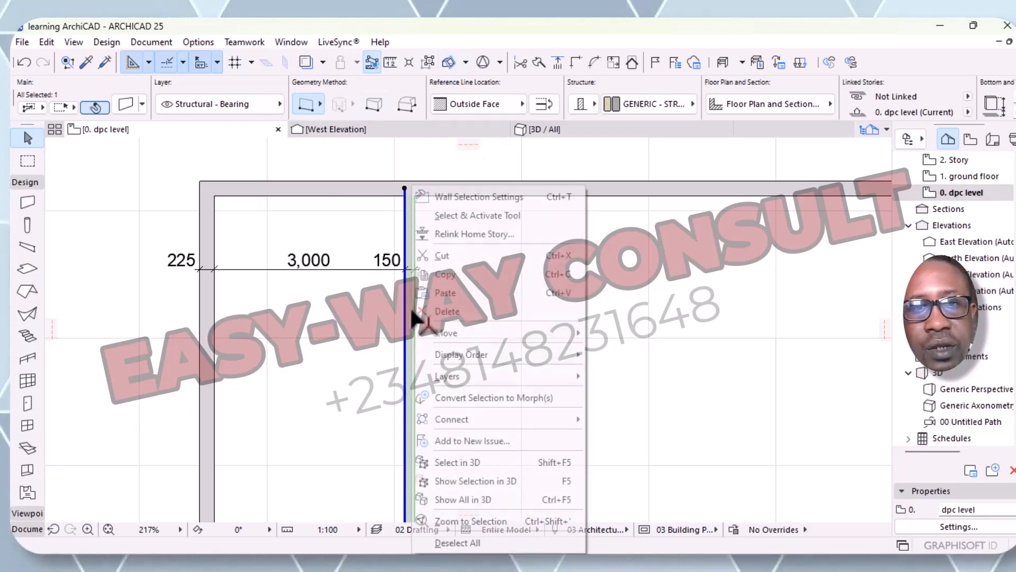
{"action": "mouse_move", "coordinate": [571, 334]}
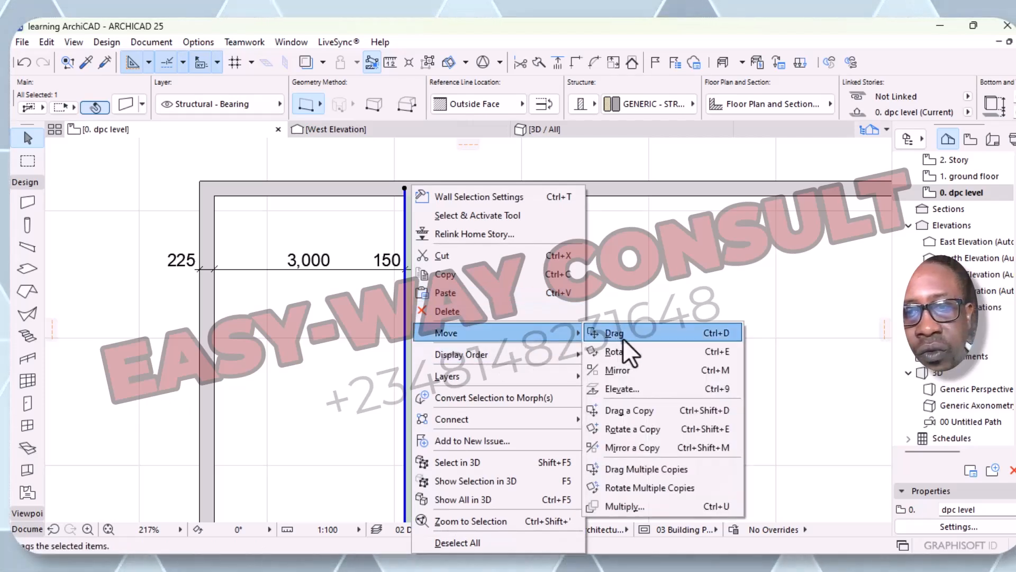
{"action": "left_click", "coordinate": [626, 338]}
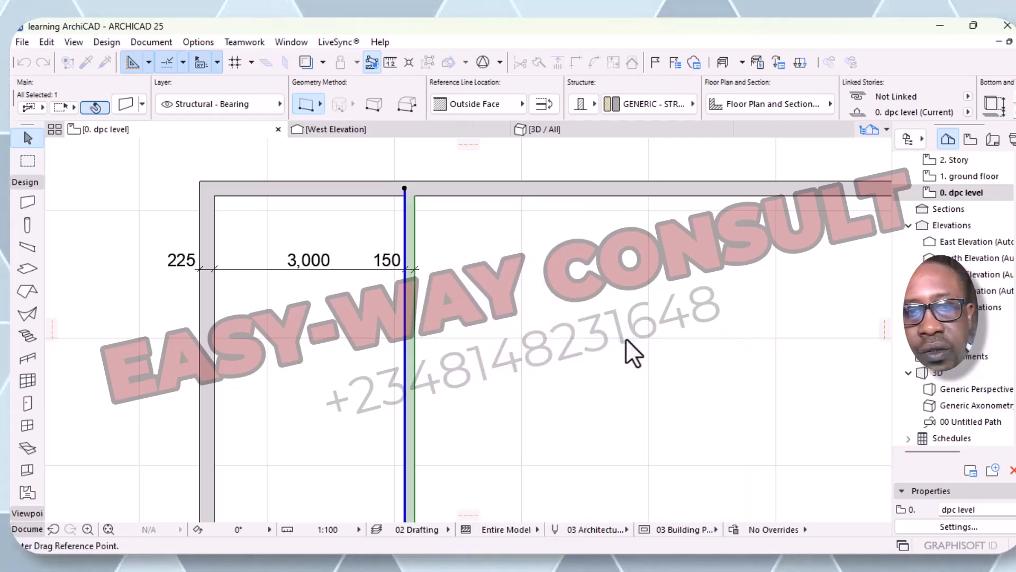
{"action": "left_click", "coordinate": [404, 344]}
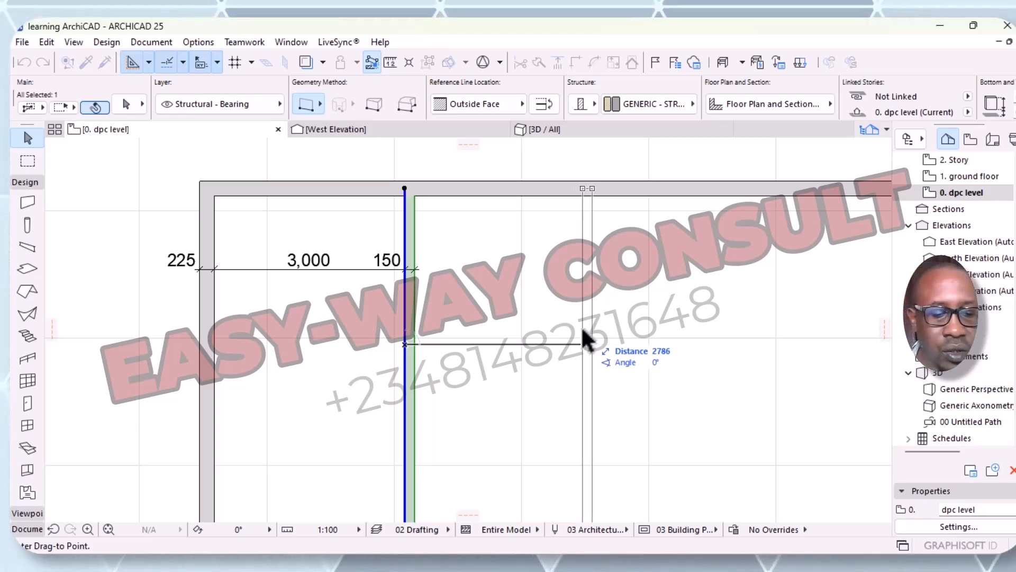
{"action": "key", "text": "Tab"}
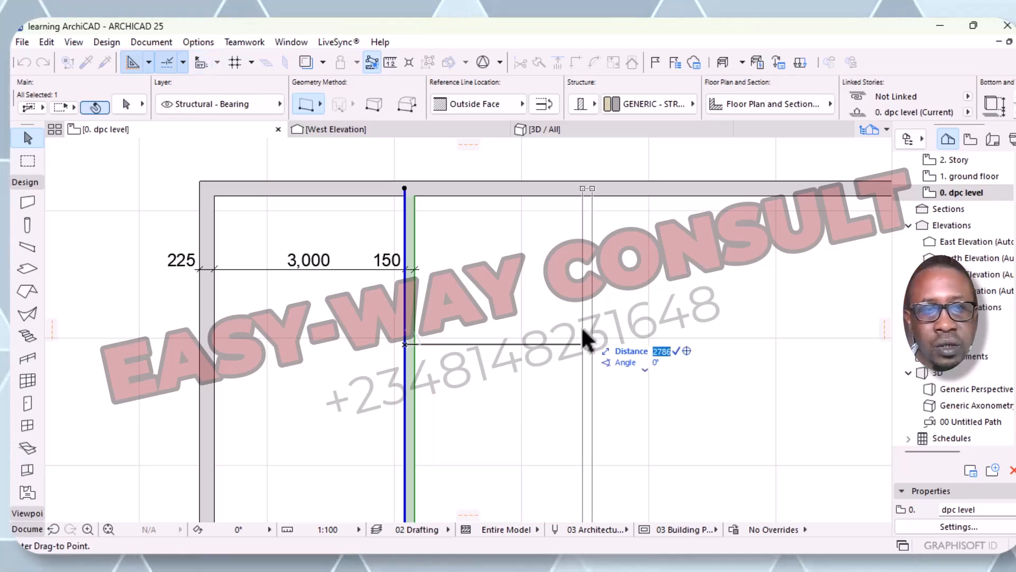
{"action": "type", "text": "3"}
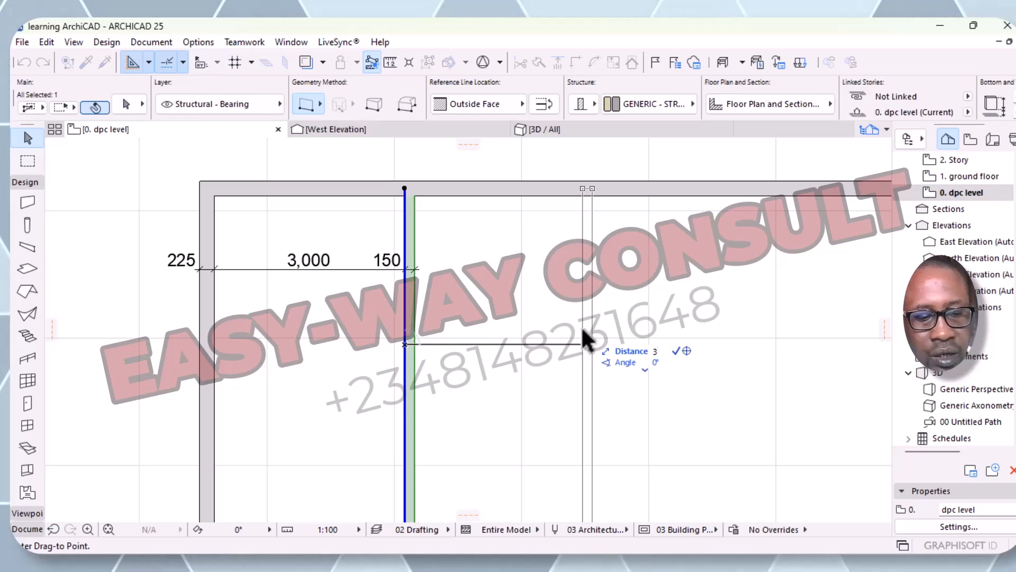
{"action": "type", "text": "150-"}
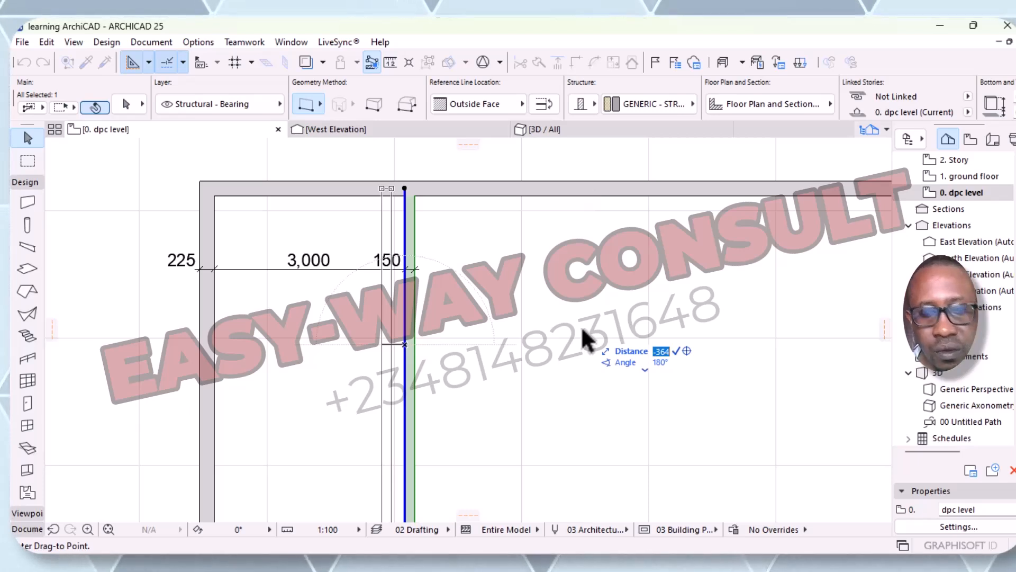
{"action": "key", "text": "BackSpace"}
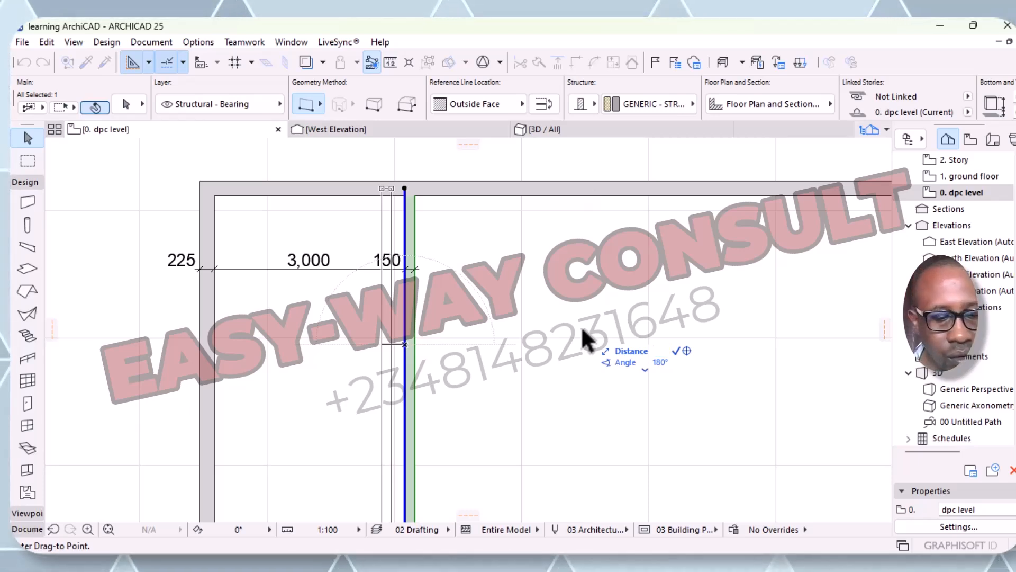
{"action": "type", "text": "3"}
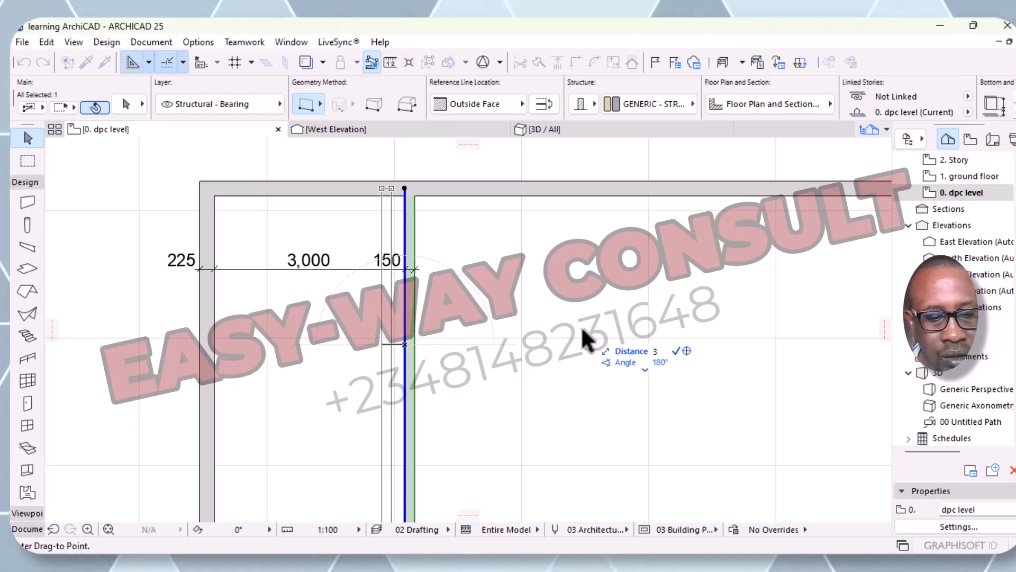
{"action": "type", "text": "1"}
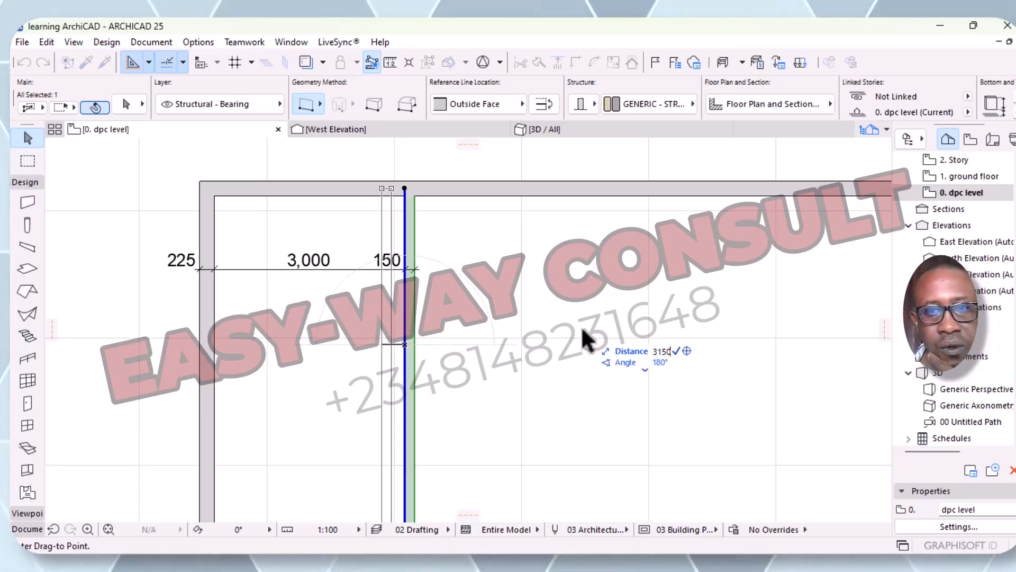
{"action": "type", "text": "50"}
{"action": "key", "text": "Return"}
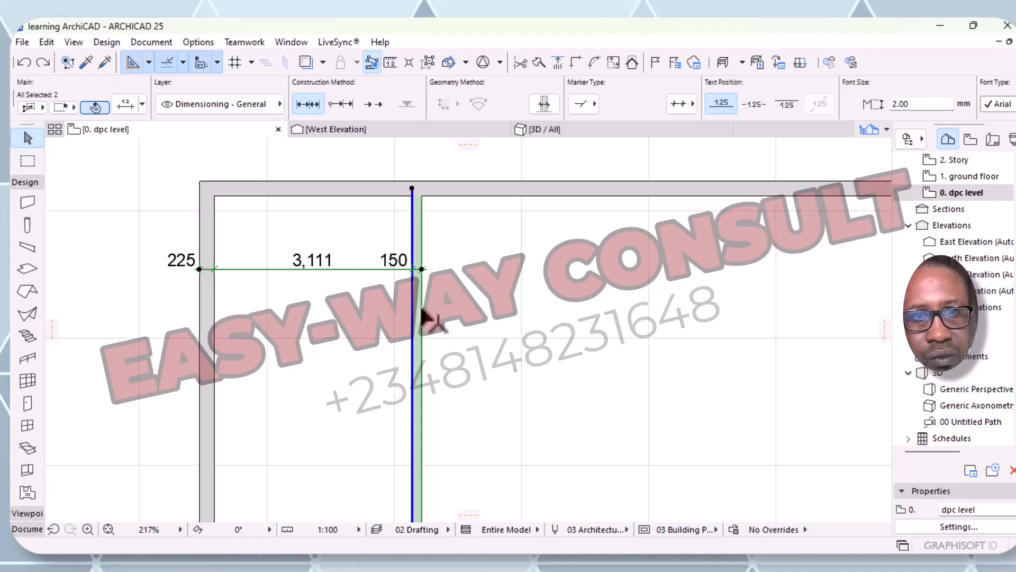
{"action": "key", "text": "Escape"}
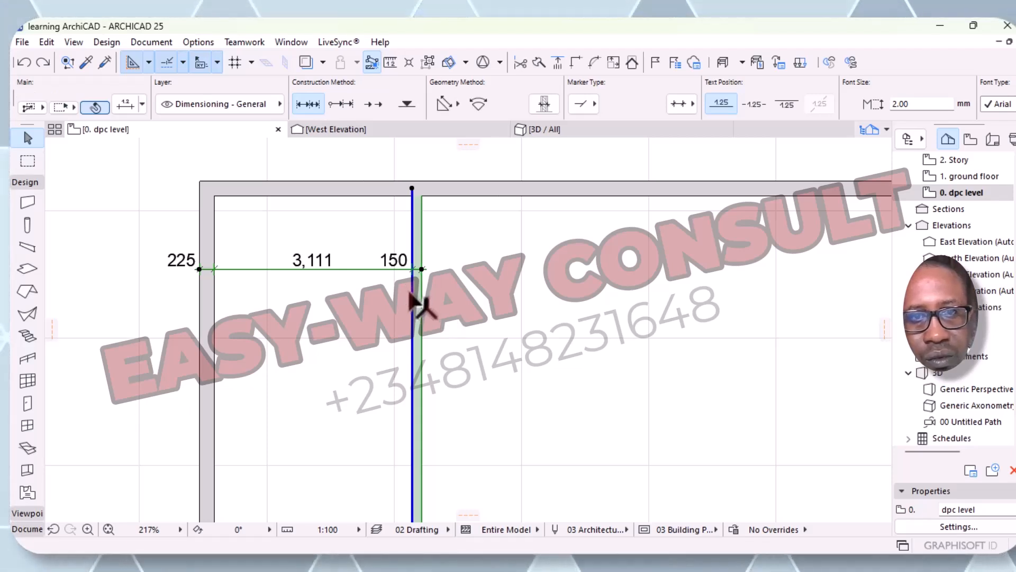
- Move the inner wall, selected together with the dimension chain, 111 horizontally towards the west wall
{"action": "right_click", "coordinate": [412, 293]}
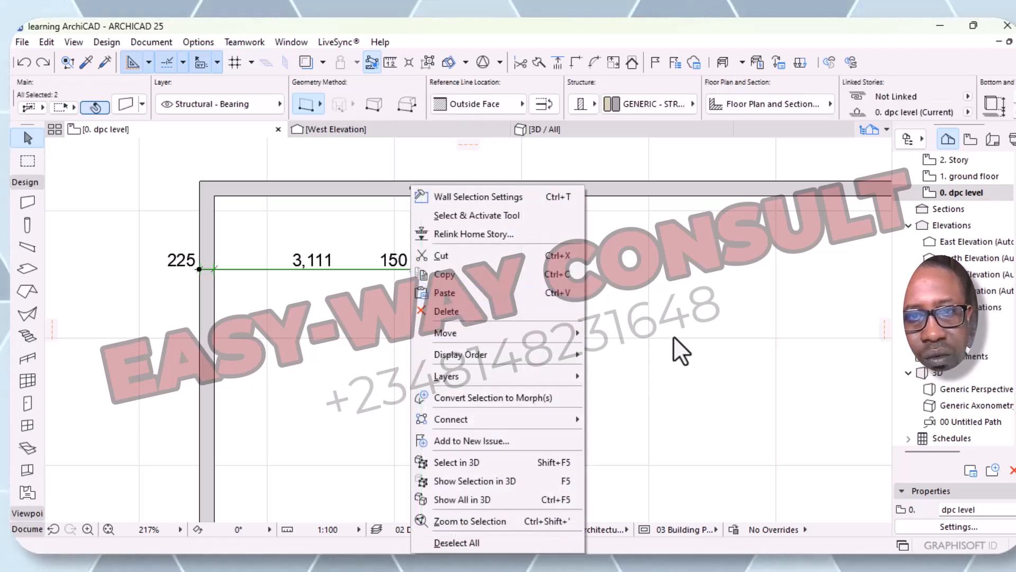
{"action": "left_click", "coordinate": [648, 349]}
{"action": "right_click", "coordinate": [412, 297]}
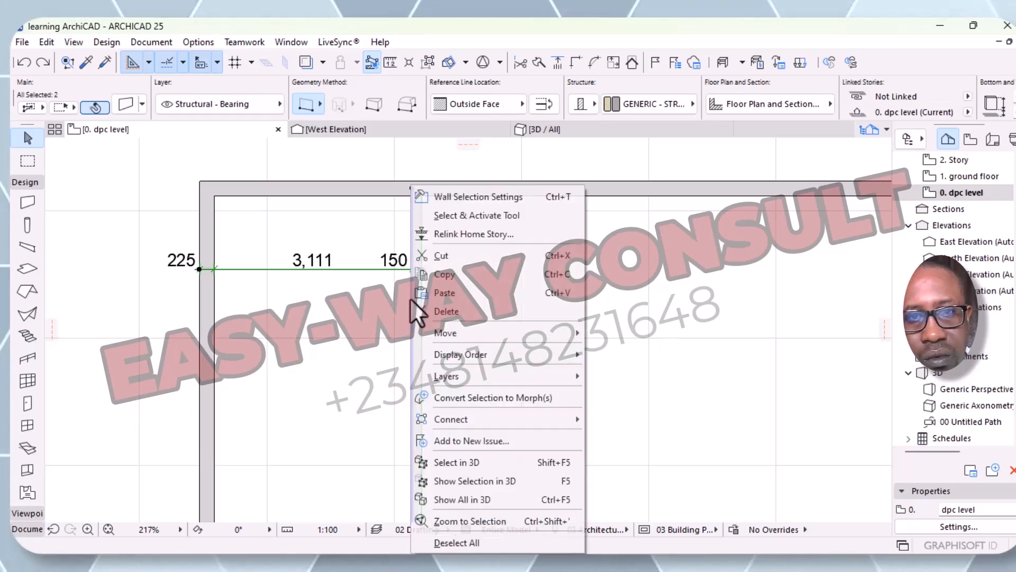
{"action": "mouse_move", "coordinate": [496, 332]}
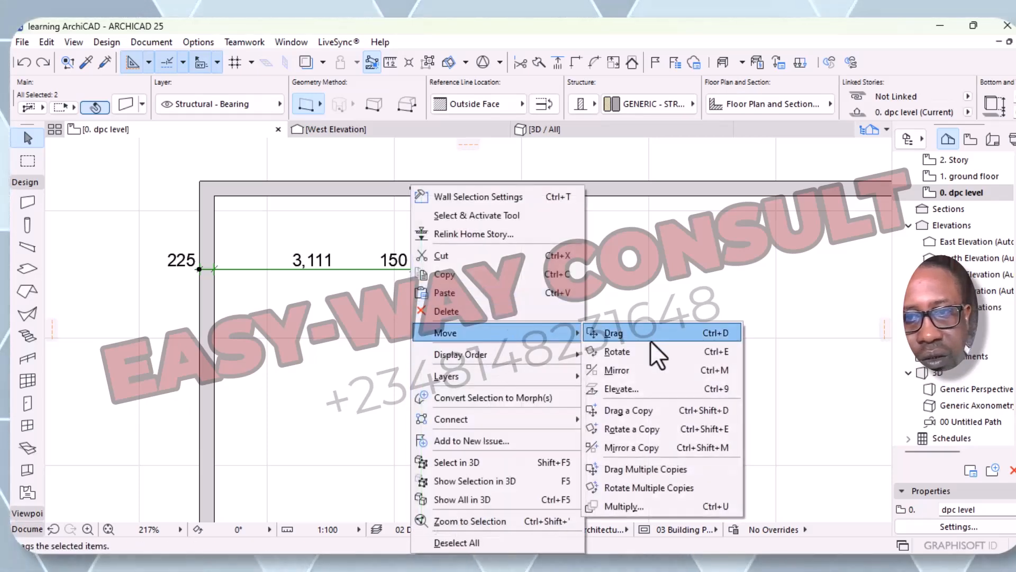
{"action": "left_click", "coordinate": [627, 337]}
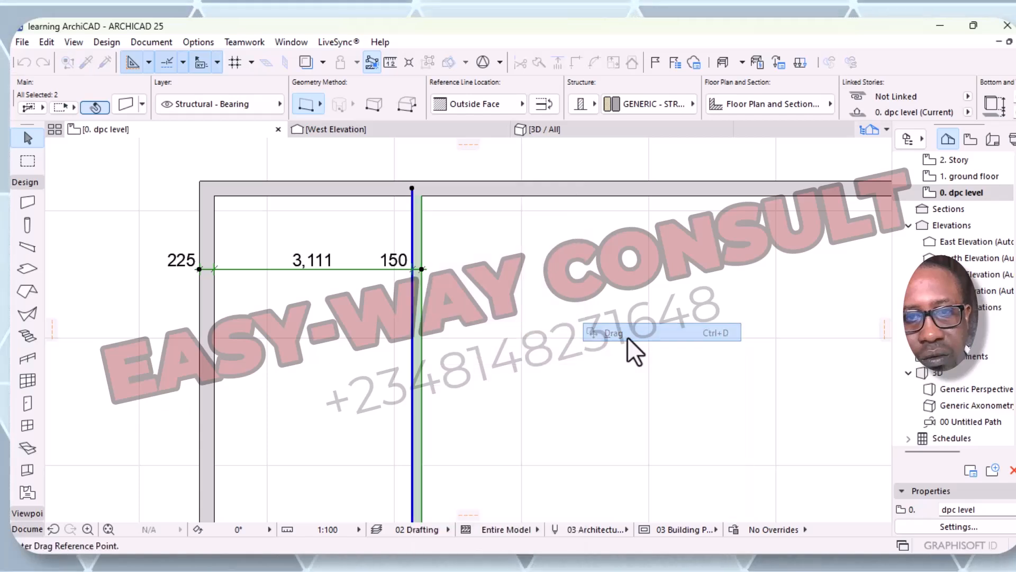
{"action": "left_click", "coordinate": [421, 333]}
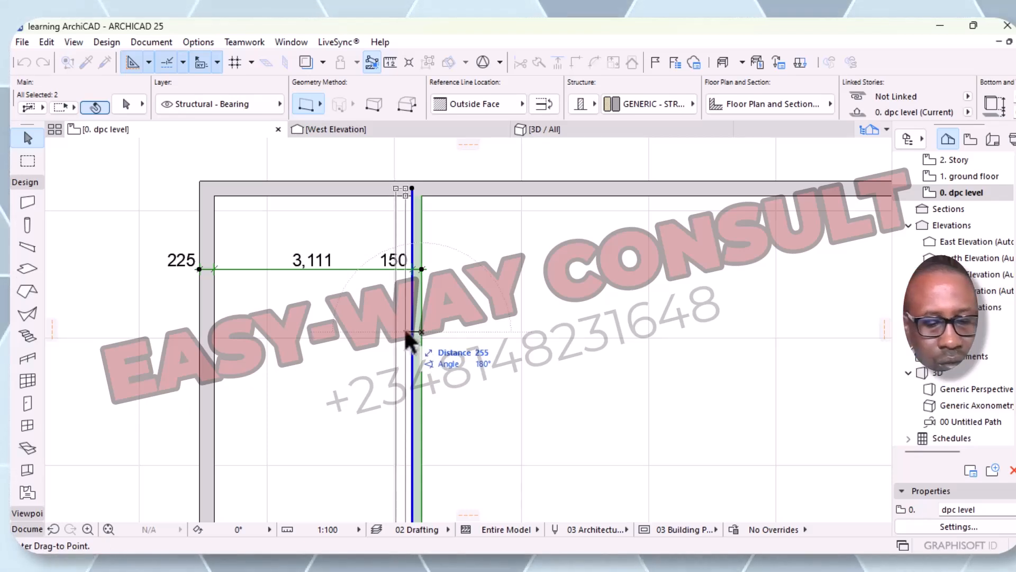
{"action": "key", "text": "Tab"}
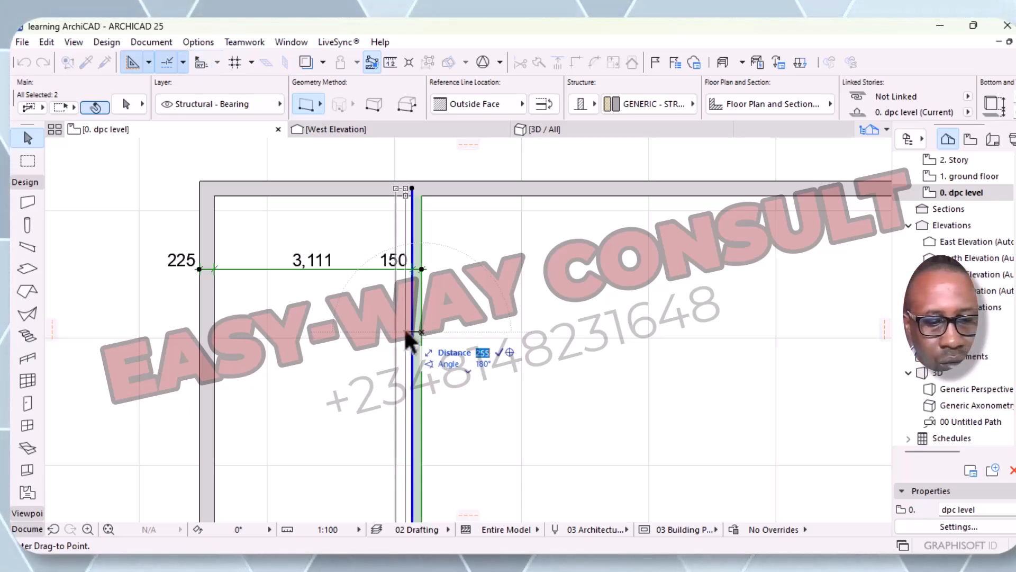
{"action": "type", "text": "111"}
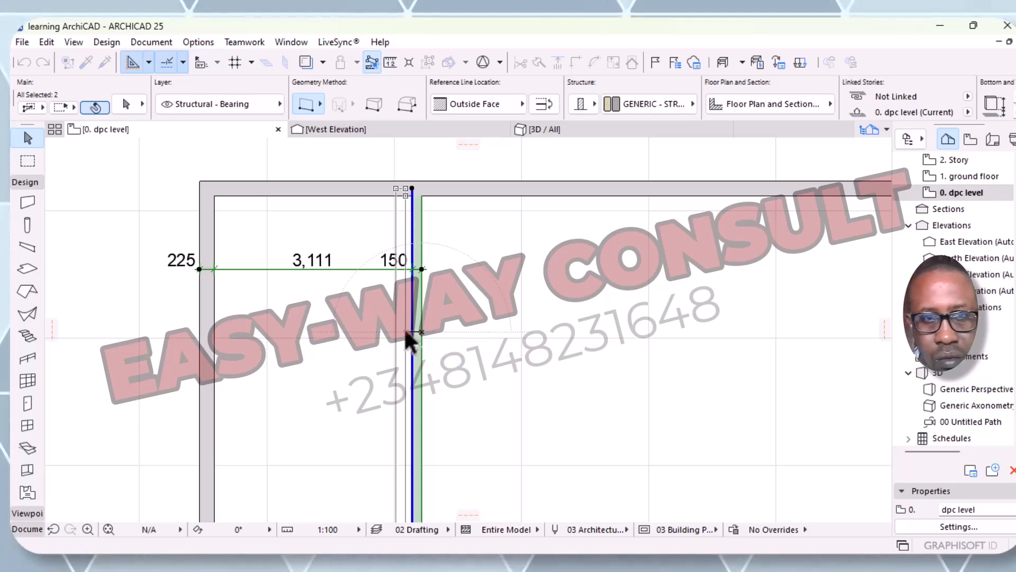
{"action": "key", "text": "Return"}
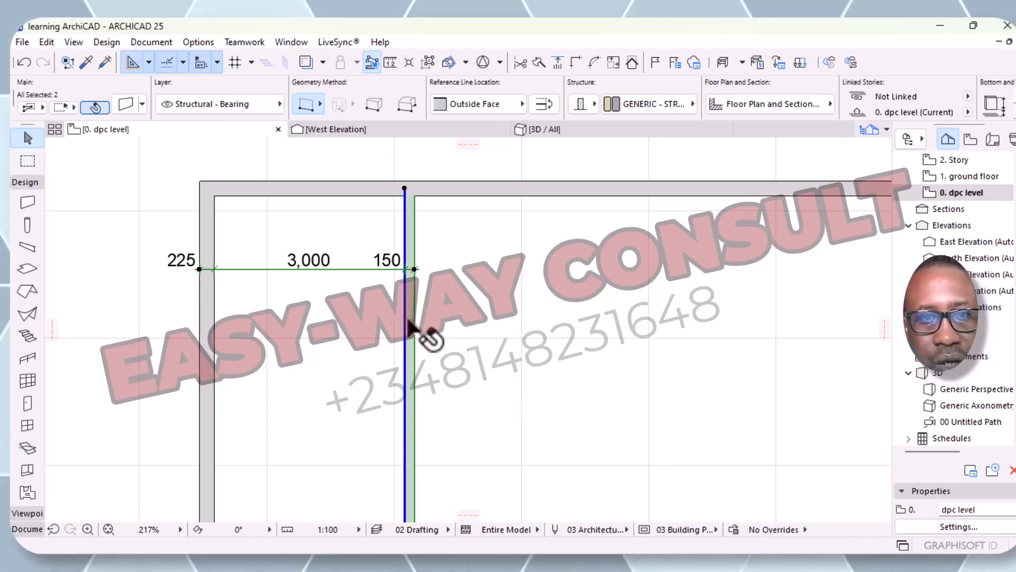
- Place a copy of the inner wall 3150 horizontally to its east using Drag a Copy
{"action": "right_click", "coordinate": [410, 329]}
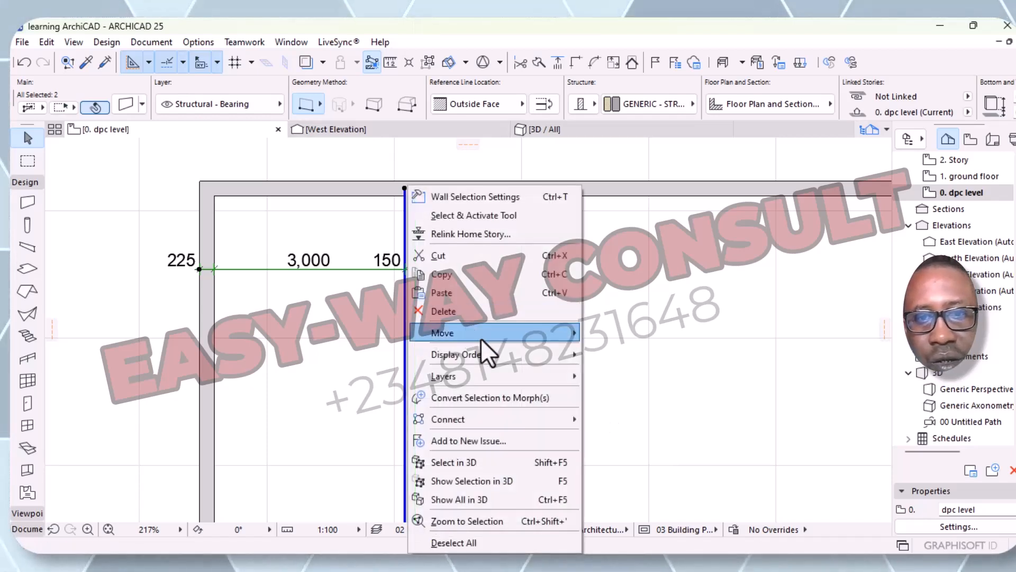
{"action": "mouse_move", "coordinate": [481, 333]}
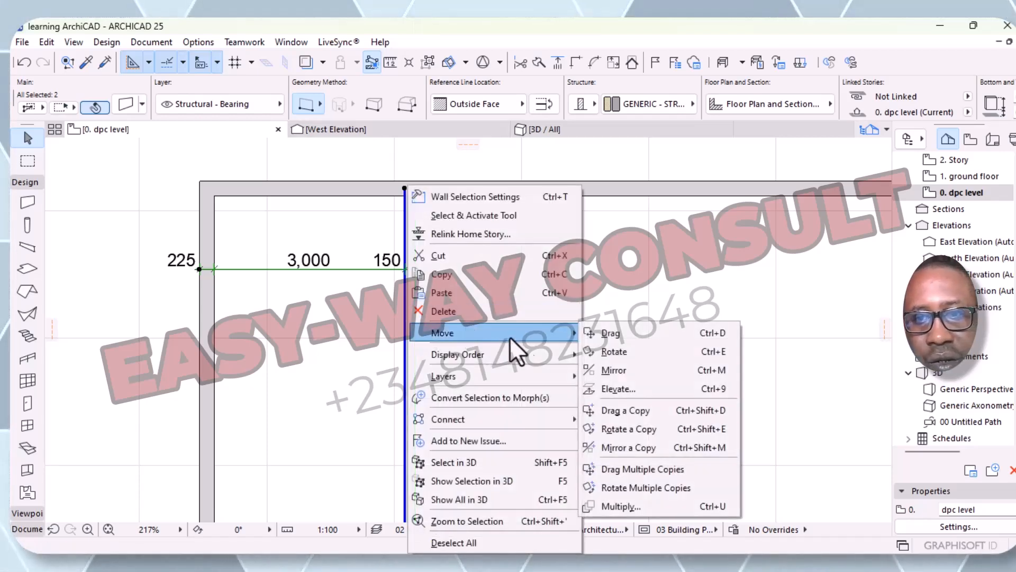
{"action": "left_click", "coordinate": [648, 415]}
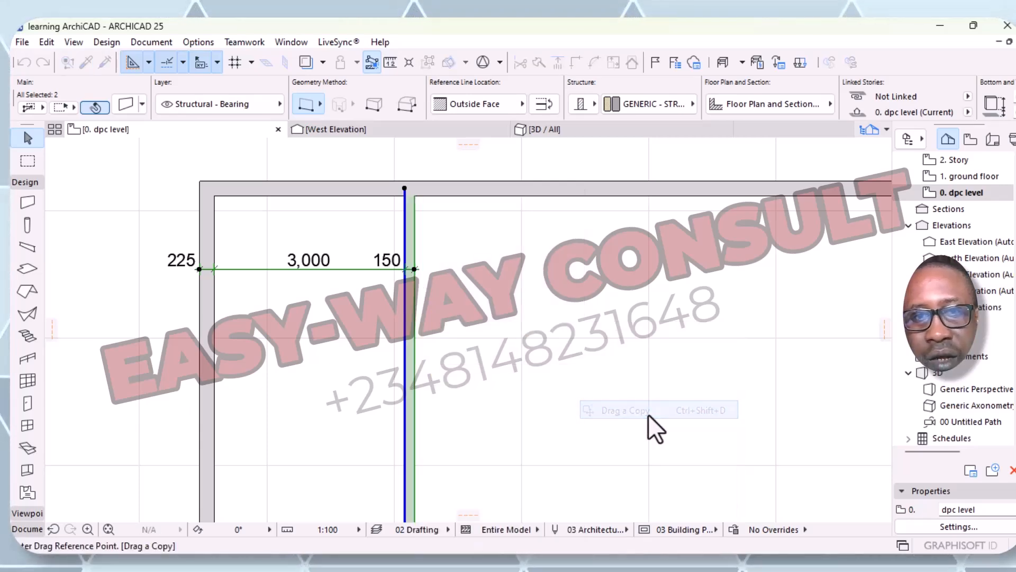
{"action": "left_click", "coordinate": [409, 357]}
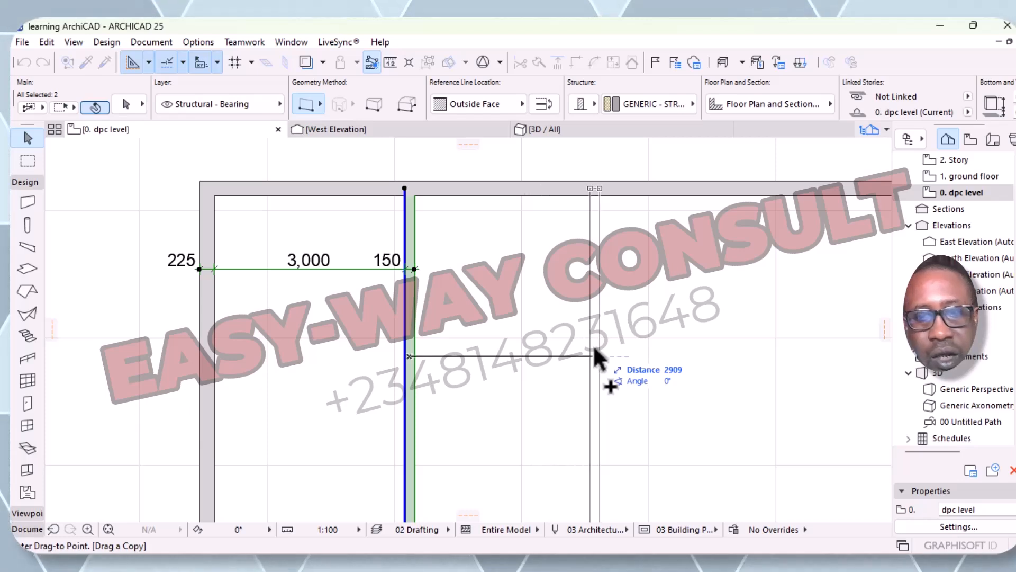
{"action": "key", "text": "Tab"}
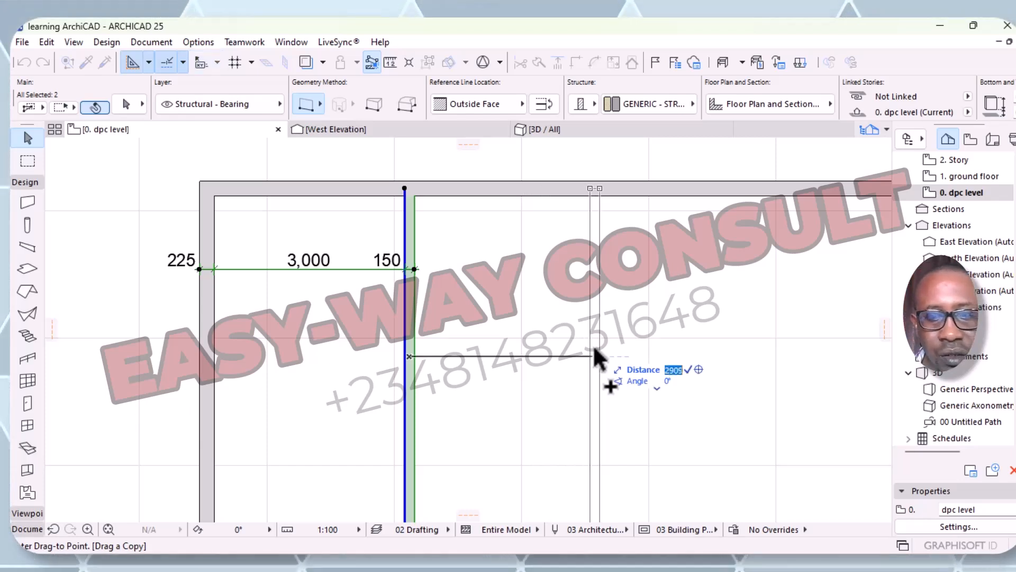
{"action": "type", "text": "1"}
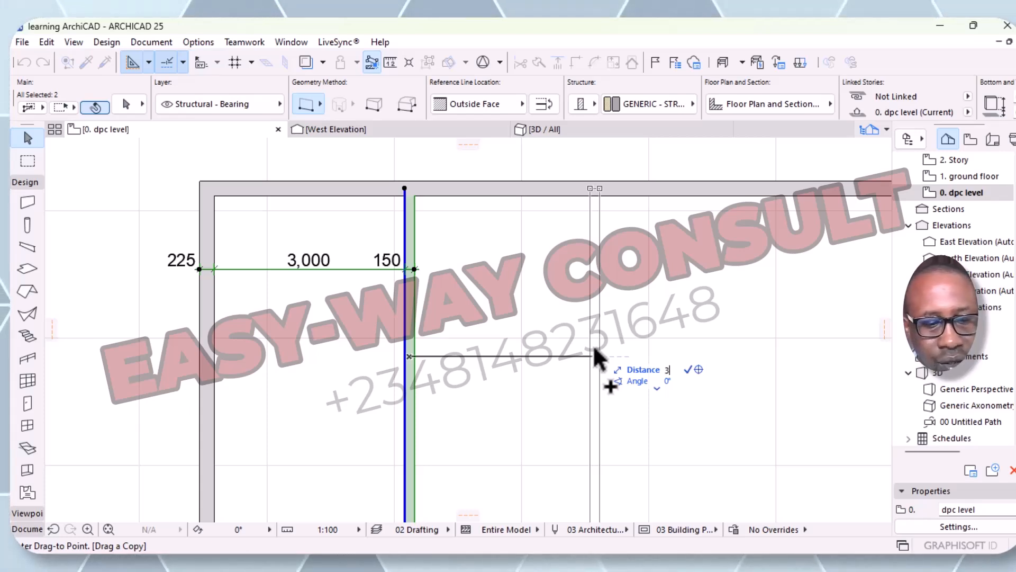
{"action": "type", "text": "150"}
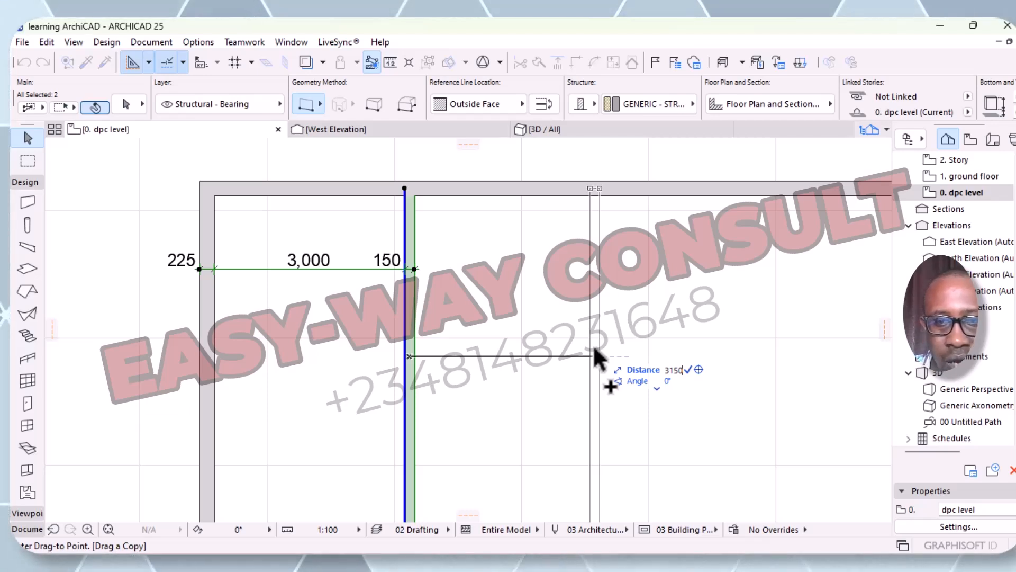
{"action": "key", "text": "Return"}
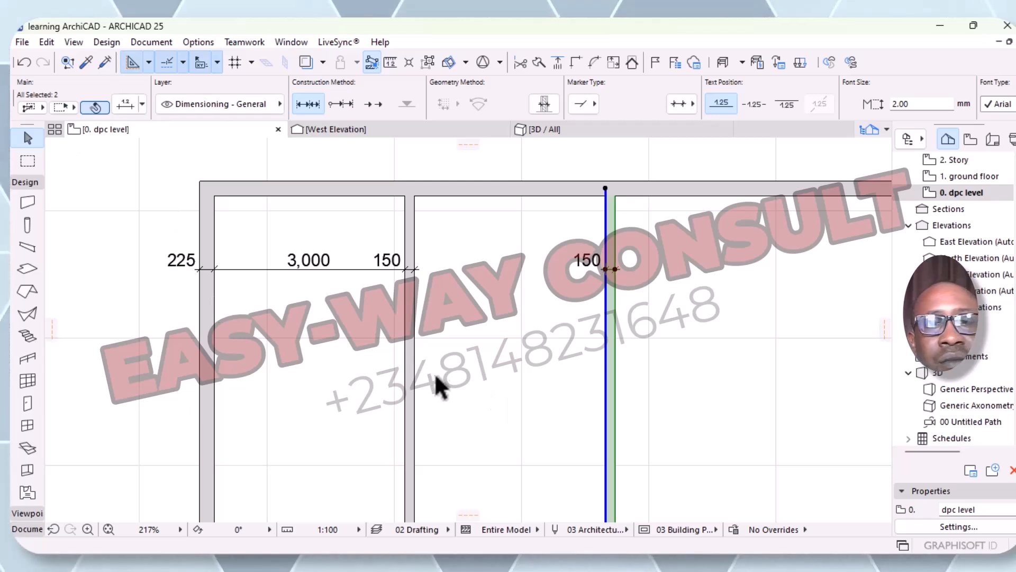
- Dimension across the two inner walls, including both wall thicknesses and the clear spacing, below the existing dimension chain
{"action": "key", "text": "Escape"}
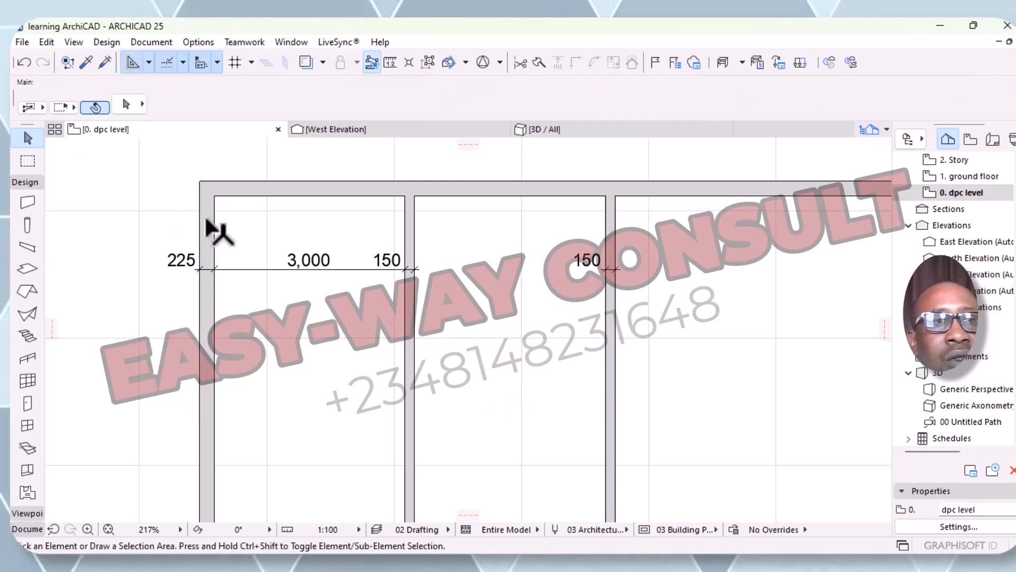
{"action": "left_click", "coordinate": [153, 42]}
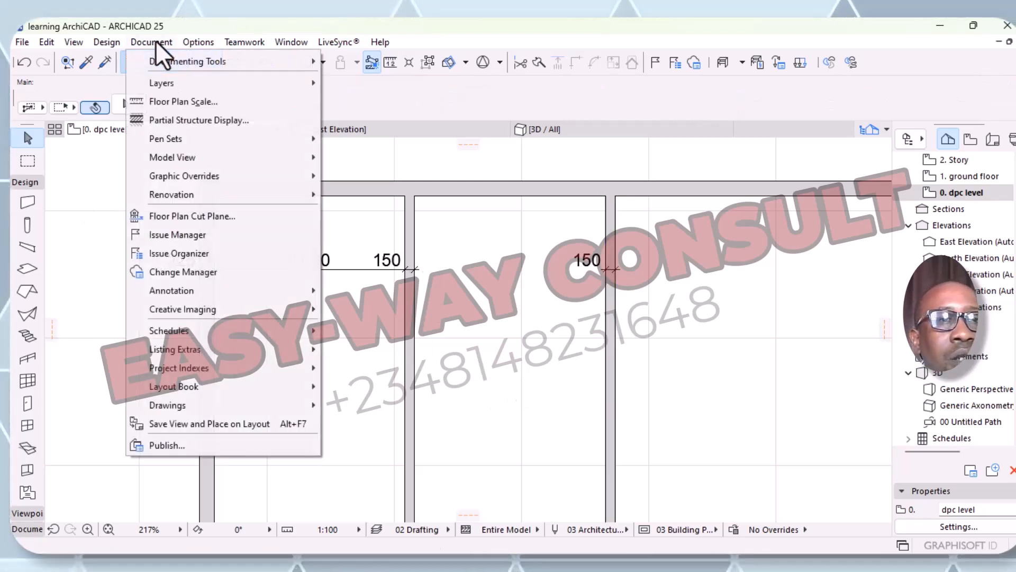
{"action": "mouse_move", "coordinate": [204, 59]}
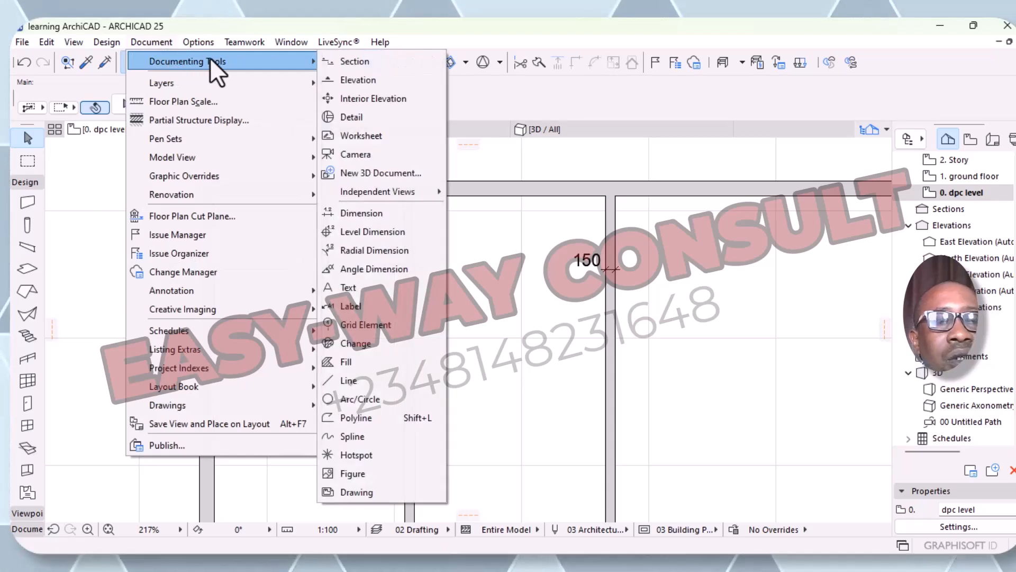
{"action": "left_click", "coordinate": [383, 211]}
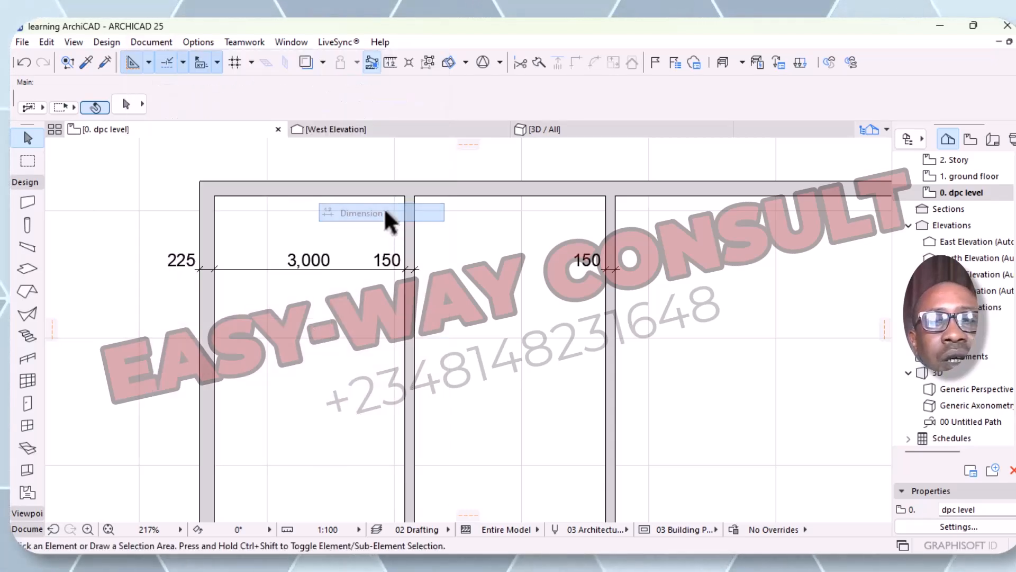
{"action": "left_click", "coordinate": [416, 377]}
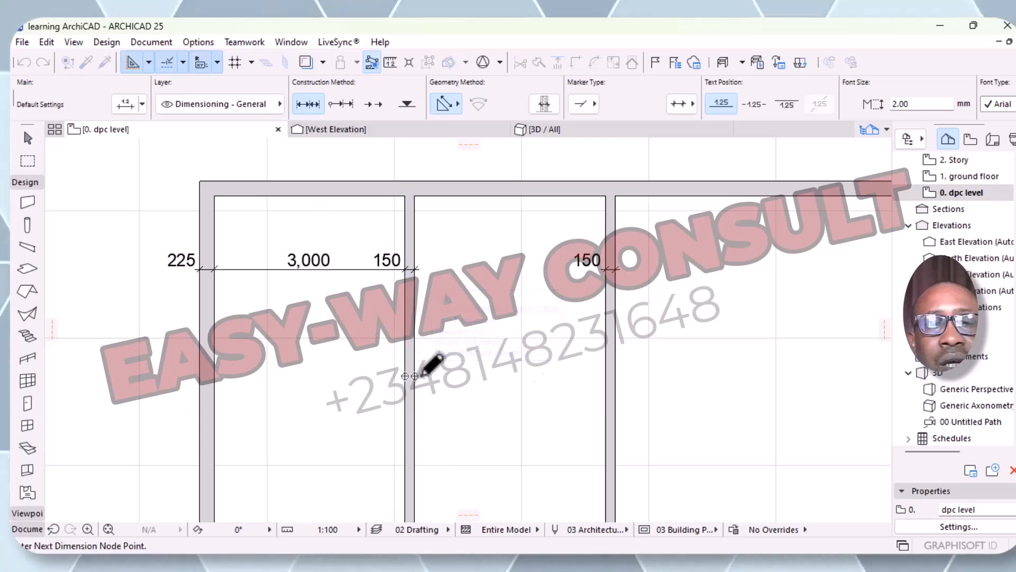
{"action": "left_click", "coordinate": [606, 386]}
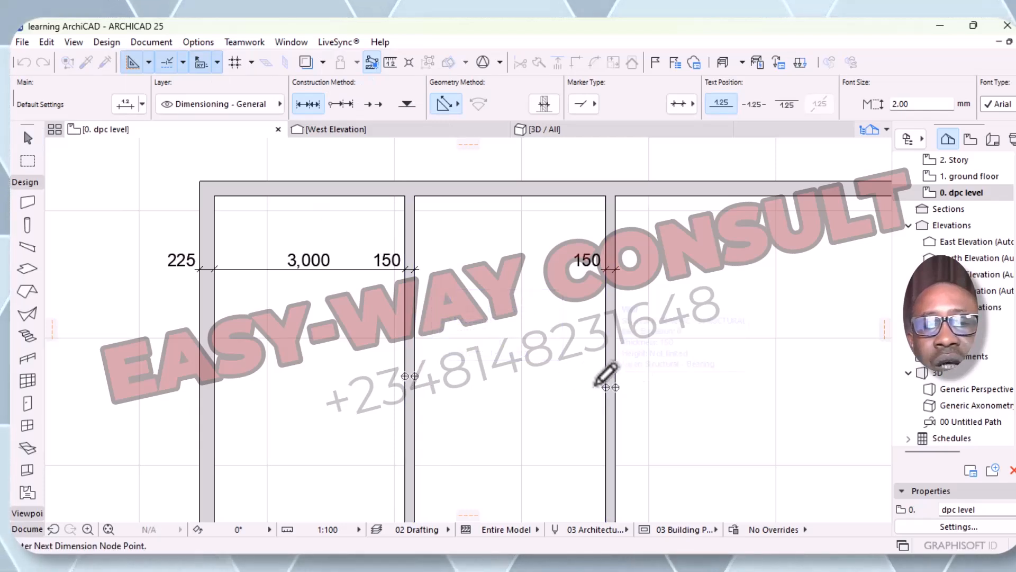
{"action": "right_click", "coordinate": [530, 314]}
{"action": "left_click", "coordinate": [560, 408]}
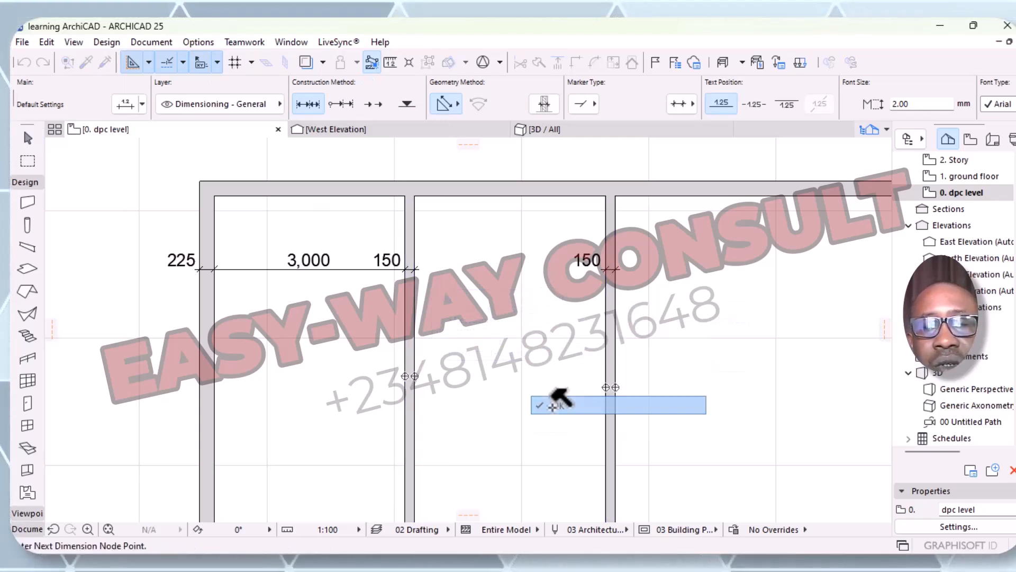
{"action": "left_click", "coordinate": [526, 318]}
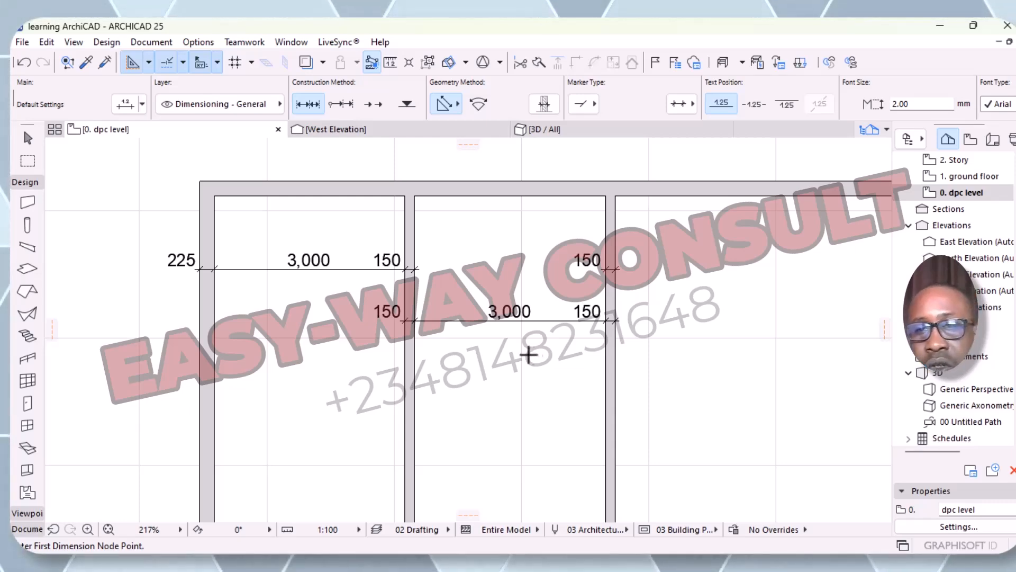
{"action": "scroll", "coordinate": [461, 289], "scroll_direction": "down", "scroll_amount": 3}
{"action": "scroll", "coordinate": [461, 290], "scroll_direction": "down", "scroll_amount": 5}
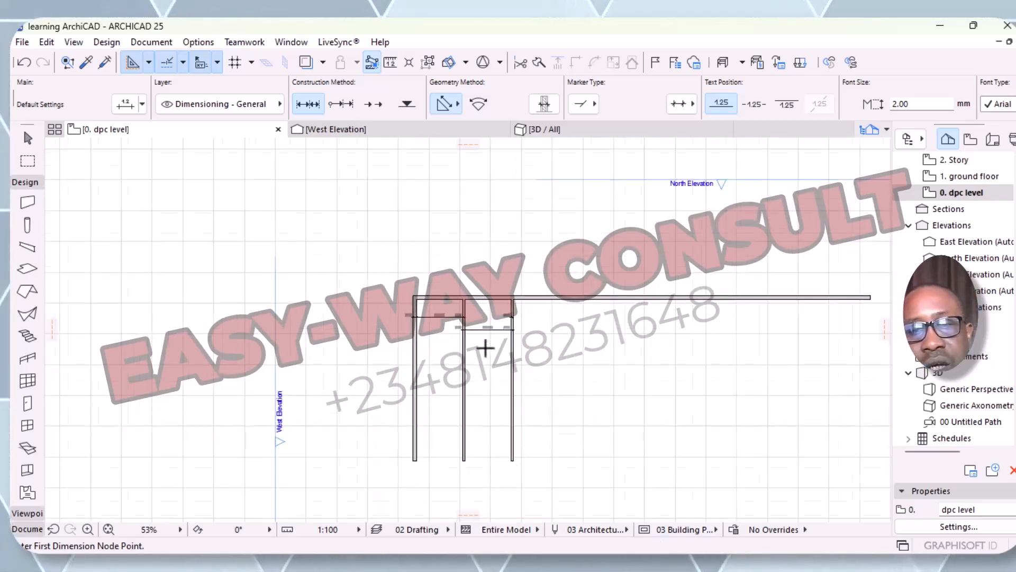
{"action": "scroll", "coordinate": [433, 365], "scroll_direction": "up", "scroll_amount": 5}
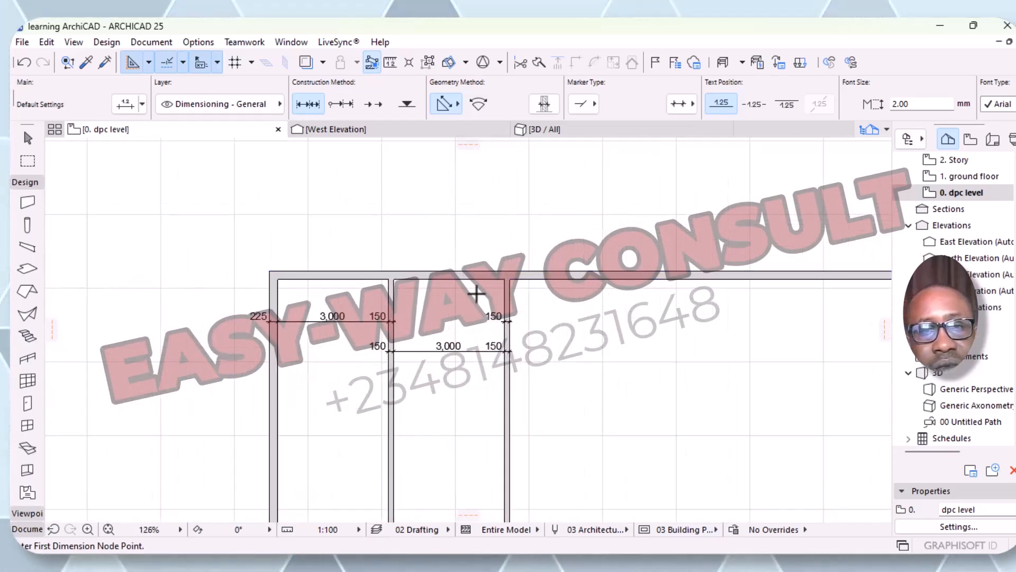
{"action": "left_click", "coordinate": [688, 383]}
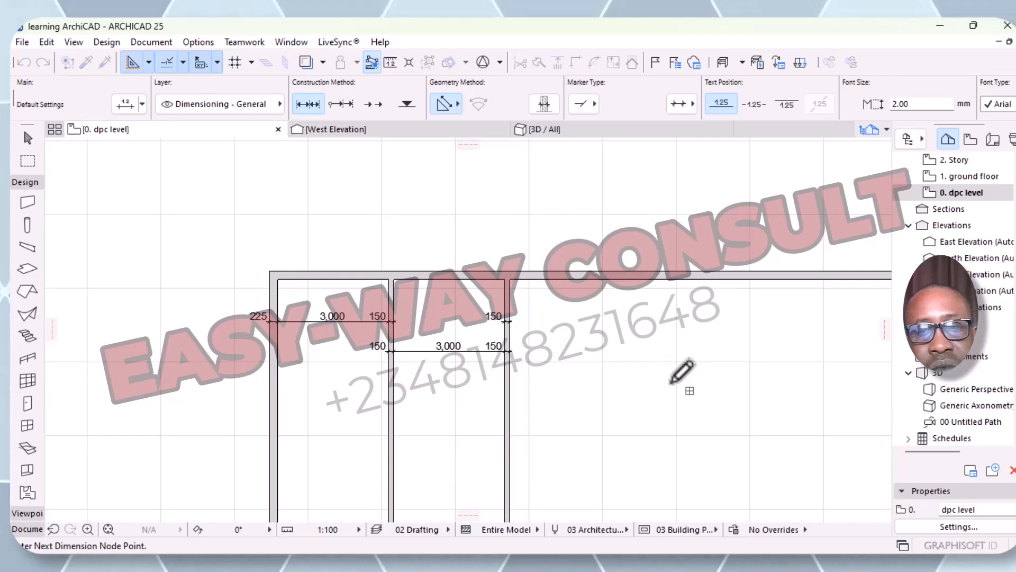
{"action": "key", "text": "Escape"}
{"action": "key", "text": "Escape"}
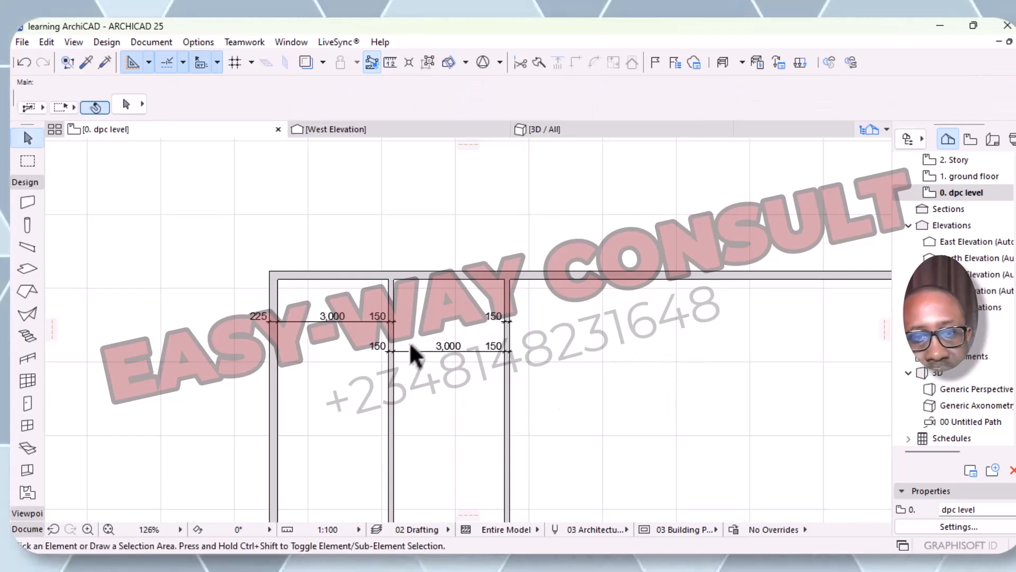
- Delete the lower dimension chain that spans the two inner walls
{"action": "left_click", "coordinate": [422, 351]}
{"action": "scroll", "coordinate": [423, 351], "scroll_direction": "up", "scroll_amount": 1}
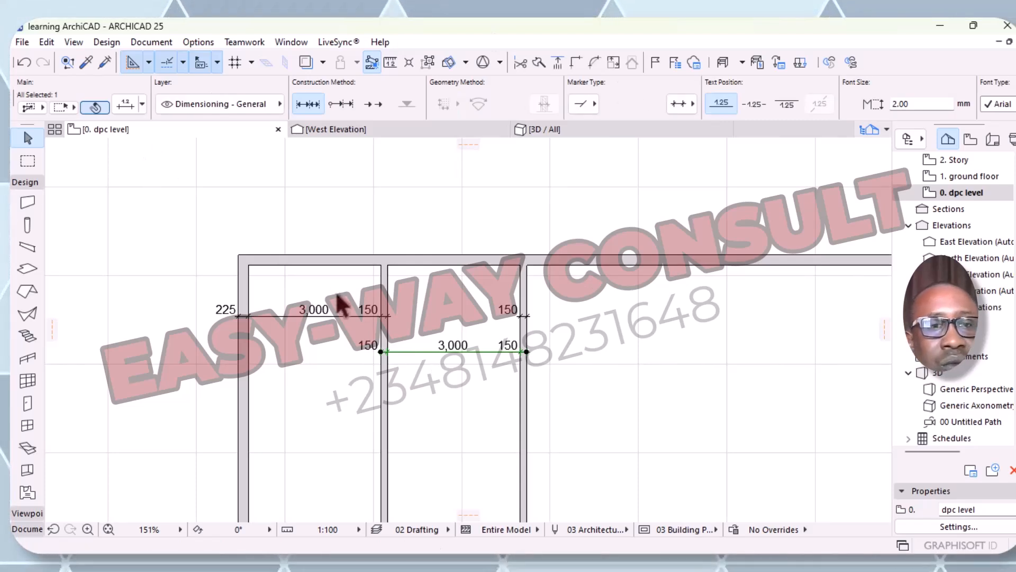
{"action": "right_click", "coordinate": [422, 354]}
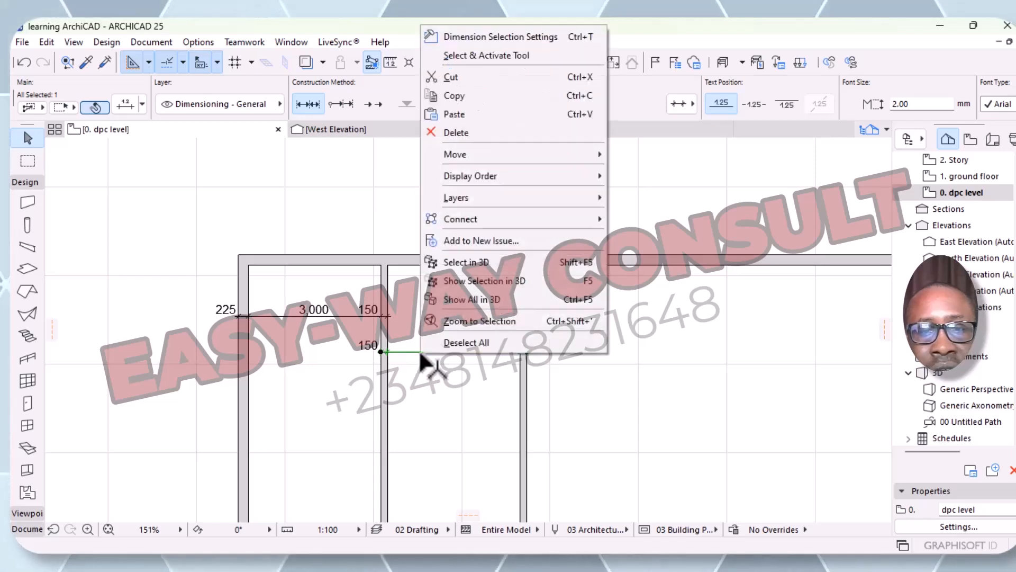
{"action": "left_click", "coordinate": [479, 133]}
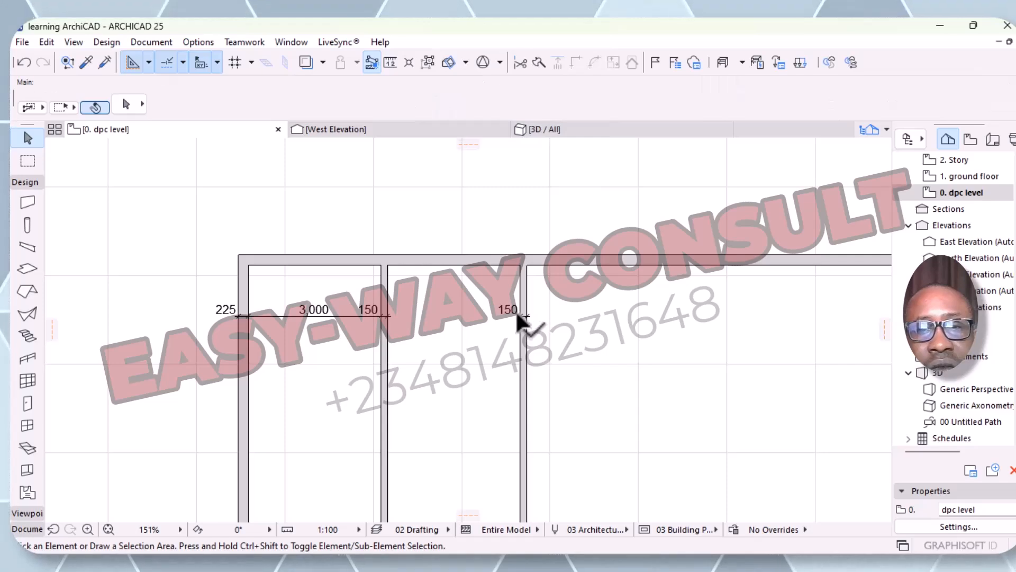
{"action": "scroll", "coordinate": [519, 314], "scroll_direction": "up", "scroll_amount": 3}
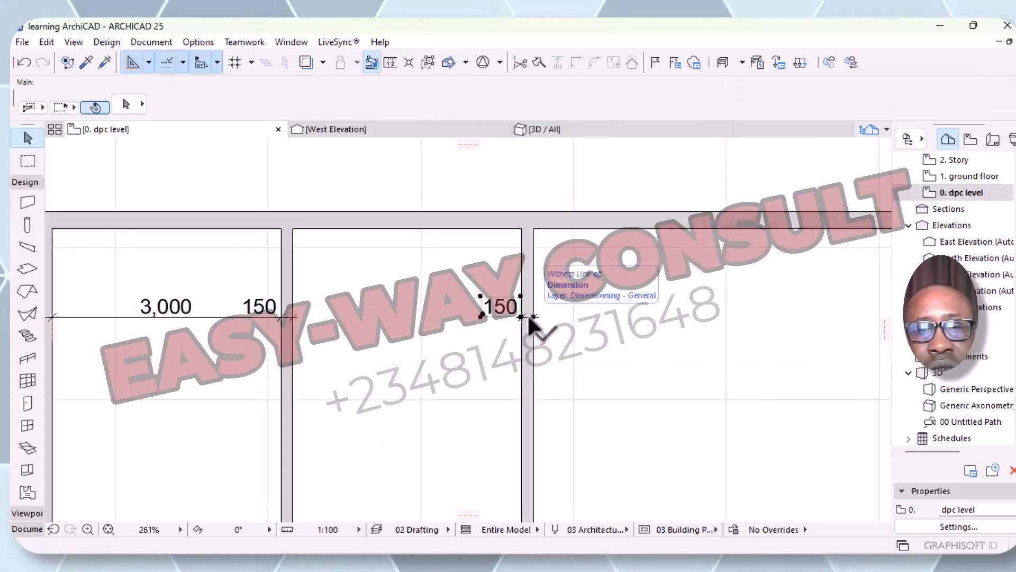
{"action": "left_click", "coordinate": [502, 311]}
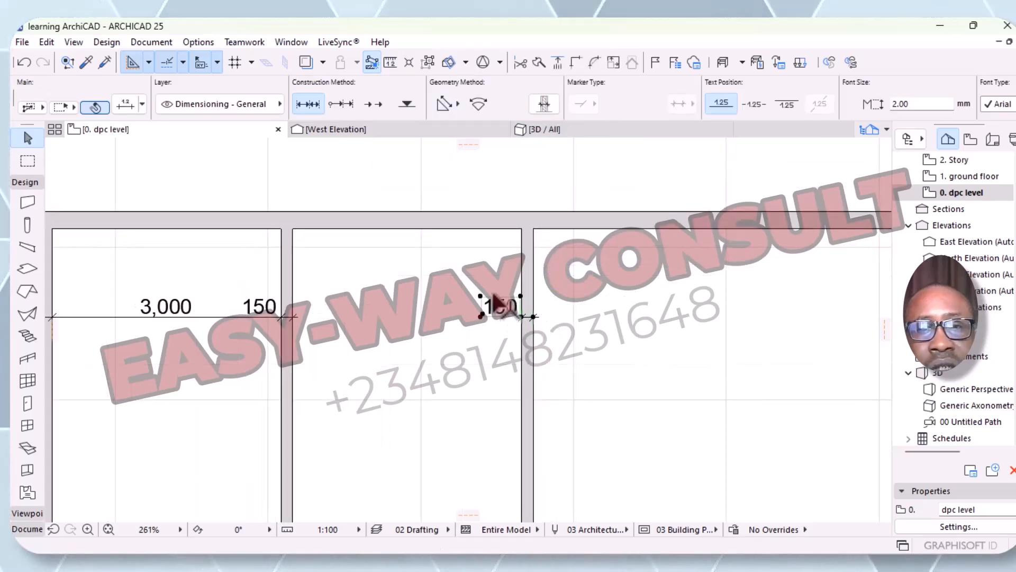
{"action": "right_click", "coordinate": [495, 299]}
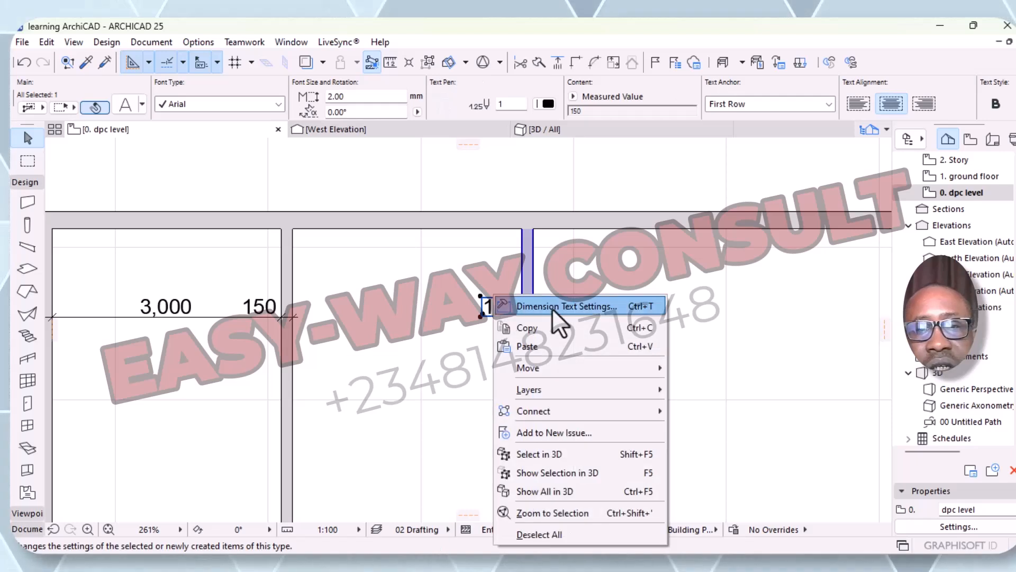
{"action": "left_click", "coordinate": [736, 313]}
{"action": "left_click", "coordinate": [592, 330]}
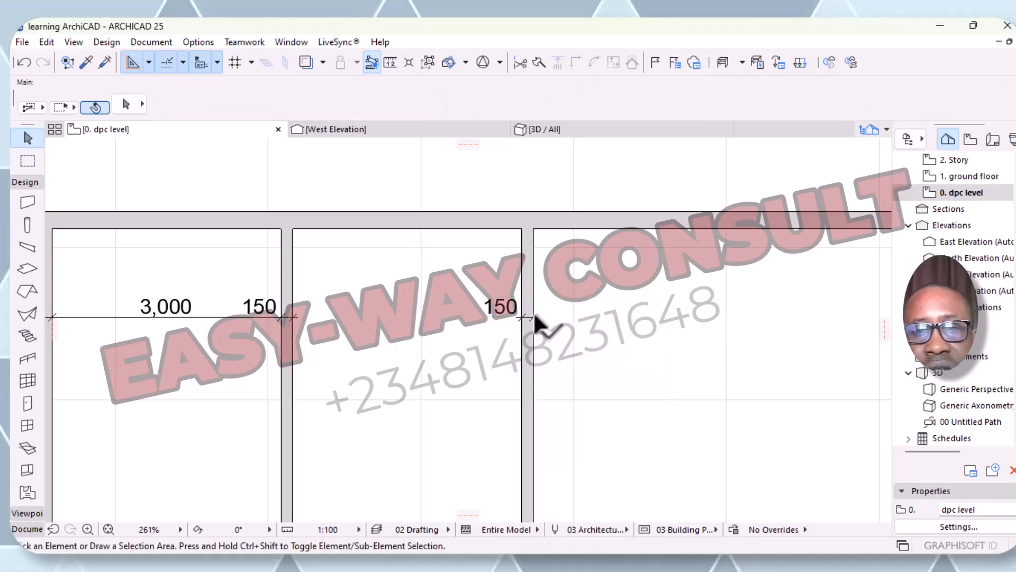
{"action": "left_click", "coordinate": [534, 318]}
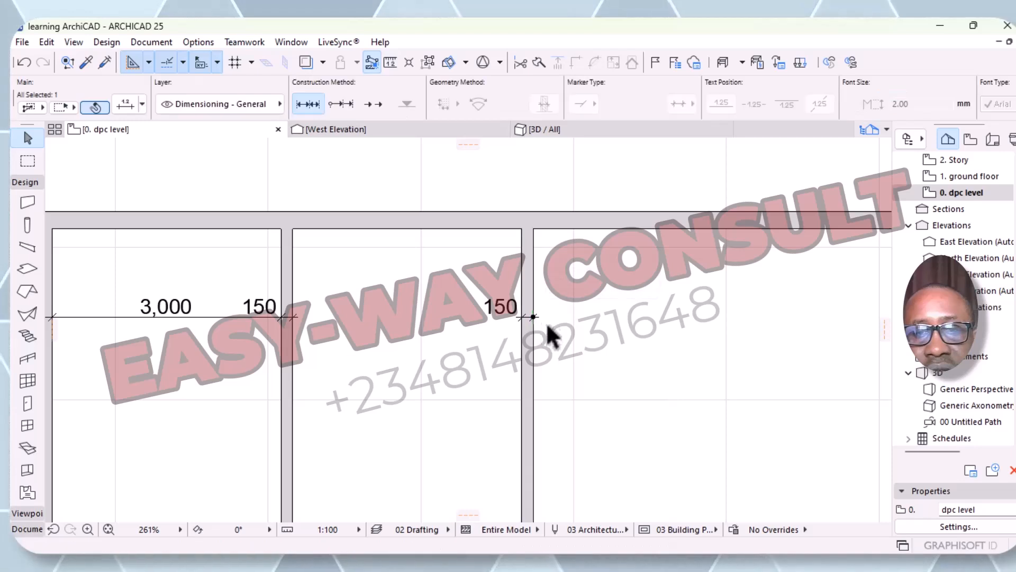
{"action": "left_click", "coordinate": [540, 322]}
- Delete the separate wall-thickness dimension on the easternmost inner wall
{"action": "scroll", "coordinate": [506, 328], "scroll_direction": "down", "scroll_amount": 1}
{"action": "scroll", "coordinate": [512, 324], "scroll_direction": "up", "scroll_amount": 15}
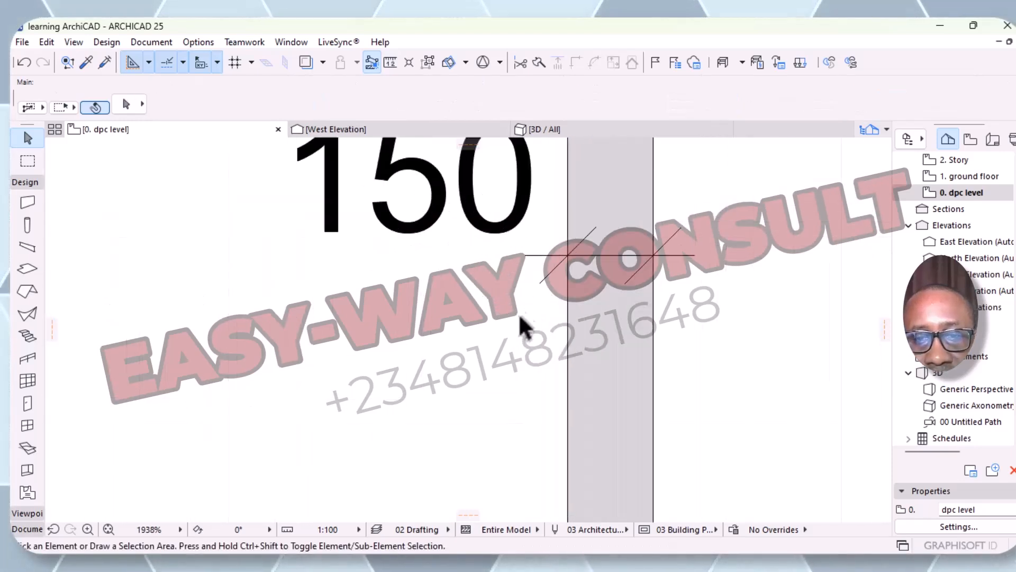
{"action": "left_click", "coordinate": [548, 252]}
{"action": "left_click", "coordinate": [551, 302]}
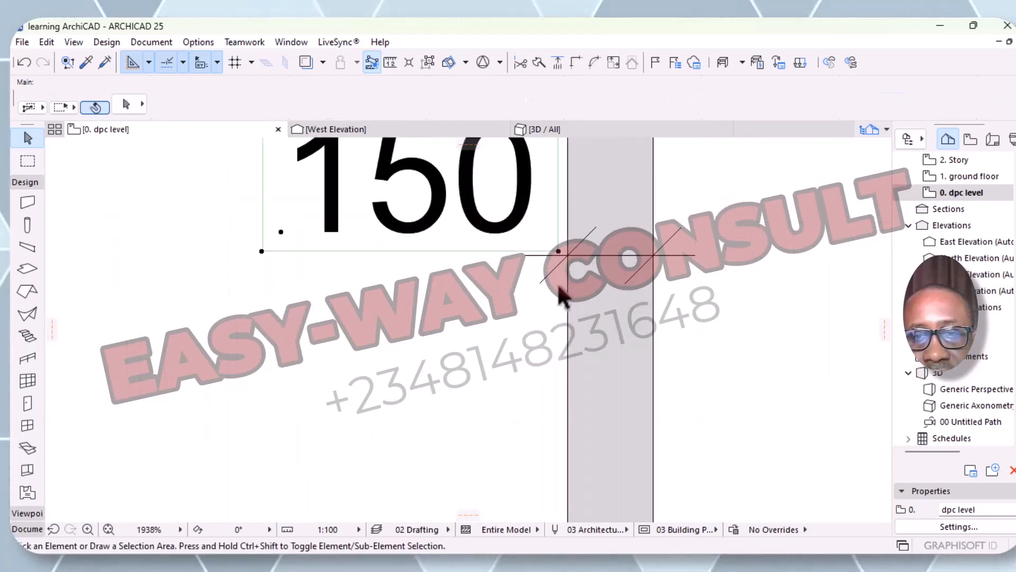
{"action": "left_click", "coordinate": [578, 253]}
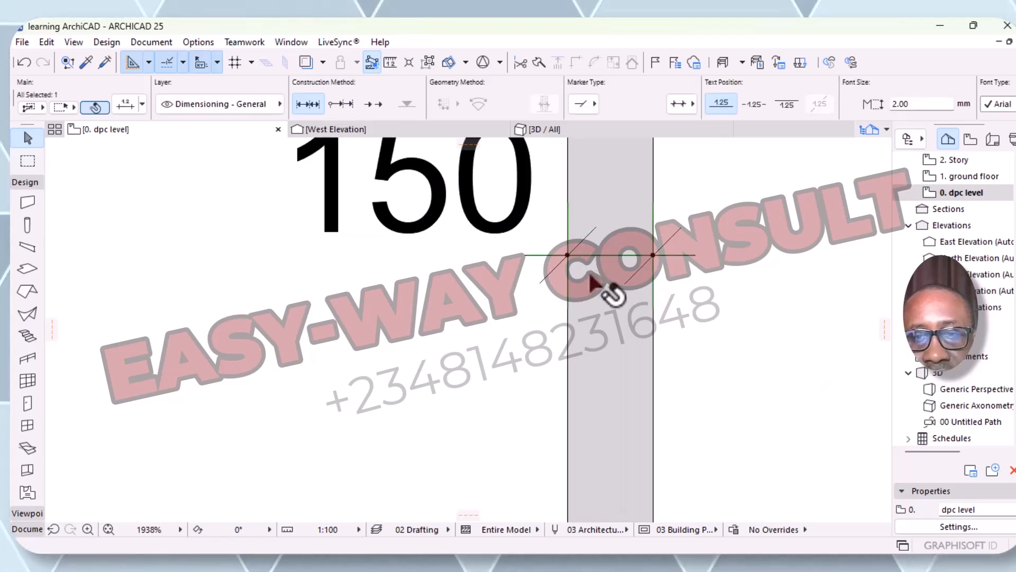
{"action": "right_click", "coordinate": [514, 300]}
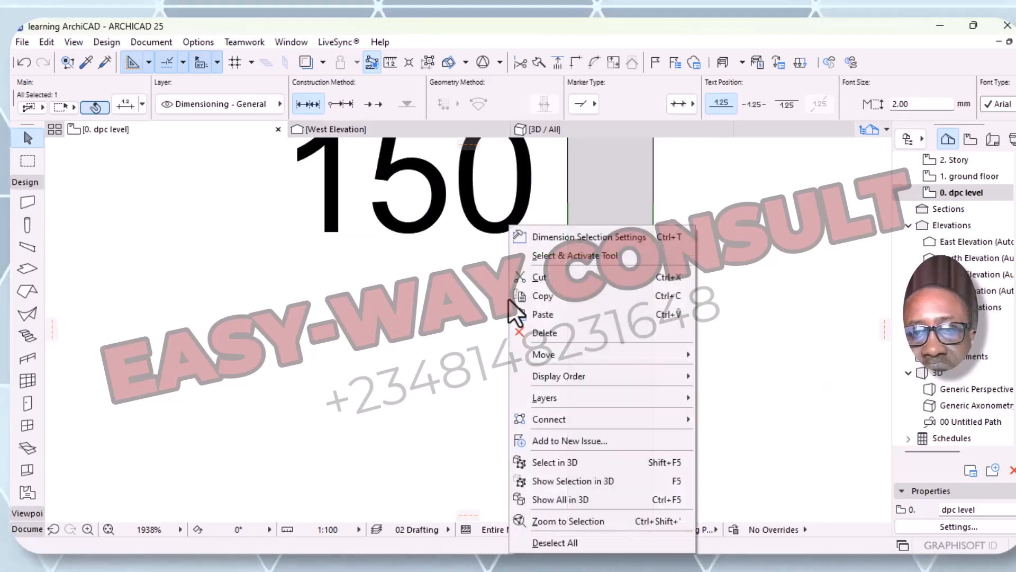
{"action": "left_click", "coordinate": [563, 333]}
- Delete the remaining dimension chain between the west wall and the first inner wall
{"action": "scroll", "coordinate": [550, 347], "scroll_direction": "down", "scroll_amount": 10}
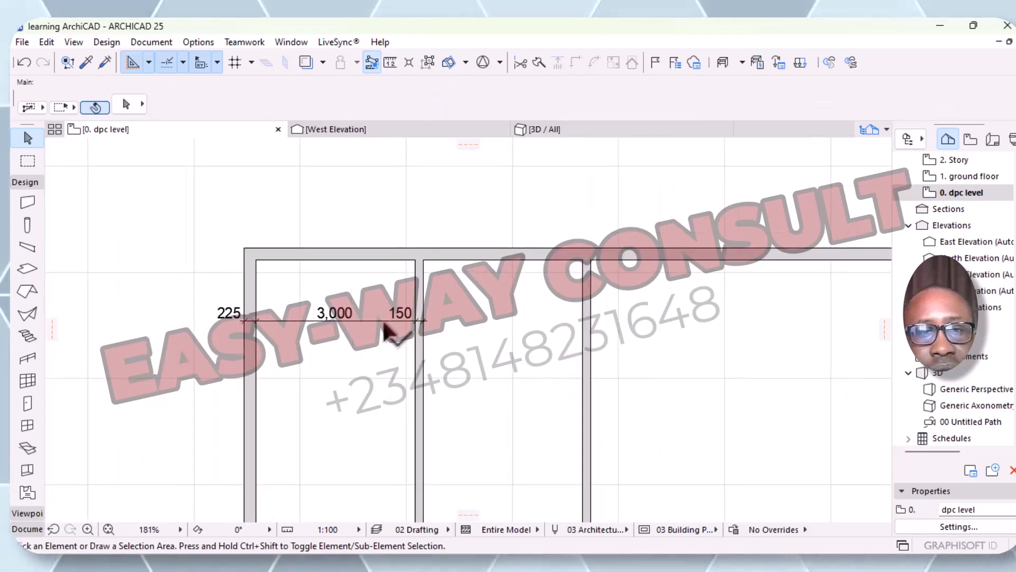
{"action": "left_click", "coordinate": [355, 342]}
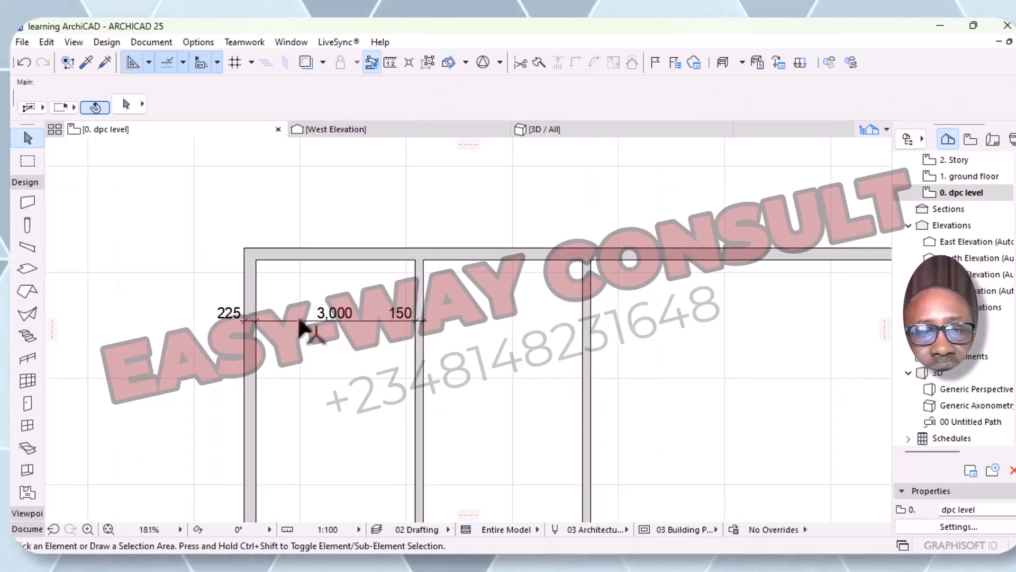
{"action": "left_click", "coordinate": [300, 326]}
{"action": "right_click", "coordinate": [305, 329]}
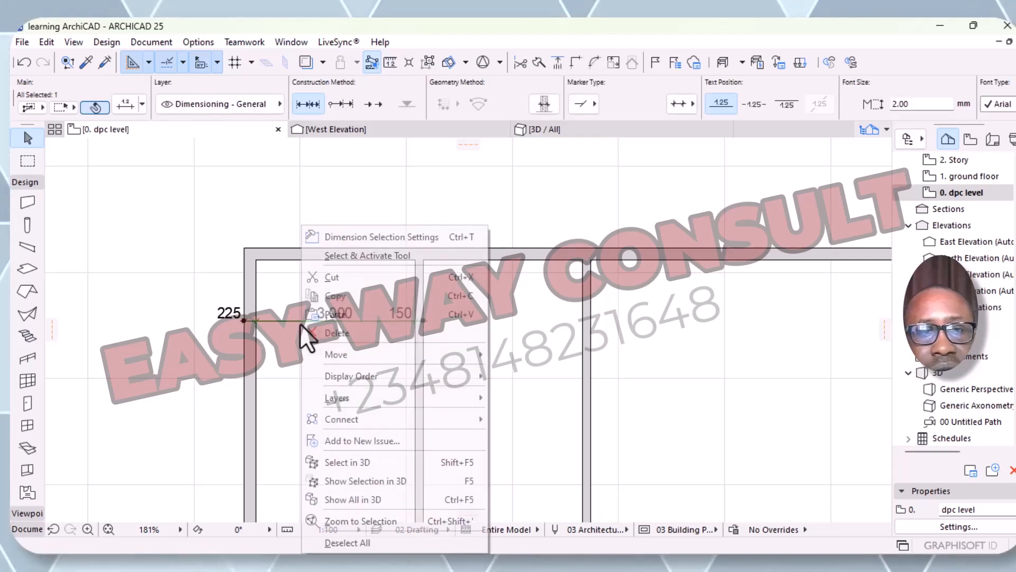
{"action": "left_click", "coordinate": [339, 333]}
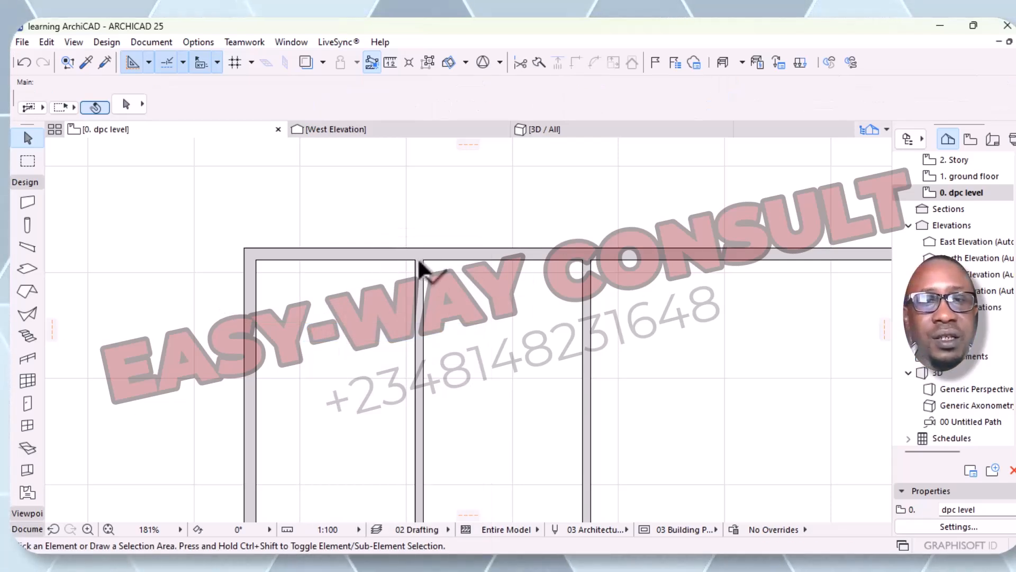
{"action": "scroll", "coordinate": [381, 380], "scroll_direction": "down", "scroll_amount": 2}
{"action": "scroll", "coordinate": [382, 359], "scroll_direction": "up", "scroll_amount": 1}
{"action": "middle_click_drag", "start_coordinate": [377, 356], "coordinate": [351, 303]}
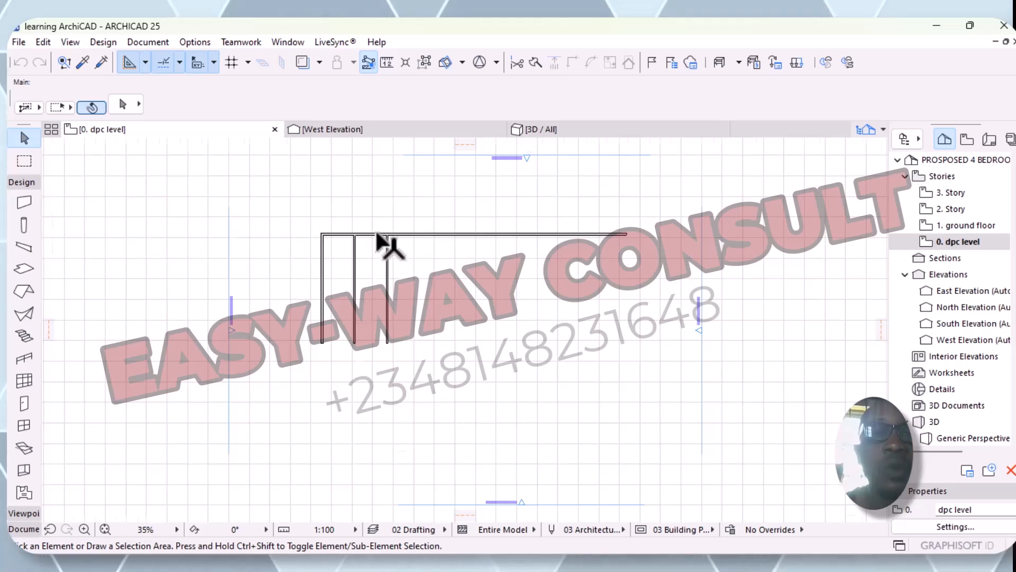
{"action": "scroll", "coordinate": [382, 240], "scroll_direction": "up", "scroll_amount": 6}
{"action": "middle_click_drag", "start_coordinate": [464, 284], "coordinate": [517, 164]}
{"action": "scroll", "coordinate": [517, 159], "scroll_direction": "up", "scroll_amount": 1}
{"action": "scroll", "coordinate": [551, 302], "scroll_direction": "down", "scroll_amount": 5}
{"action": "middle_click_drag", "start_coordinate": [564, 306], "coordinate": [461, 288]}
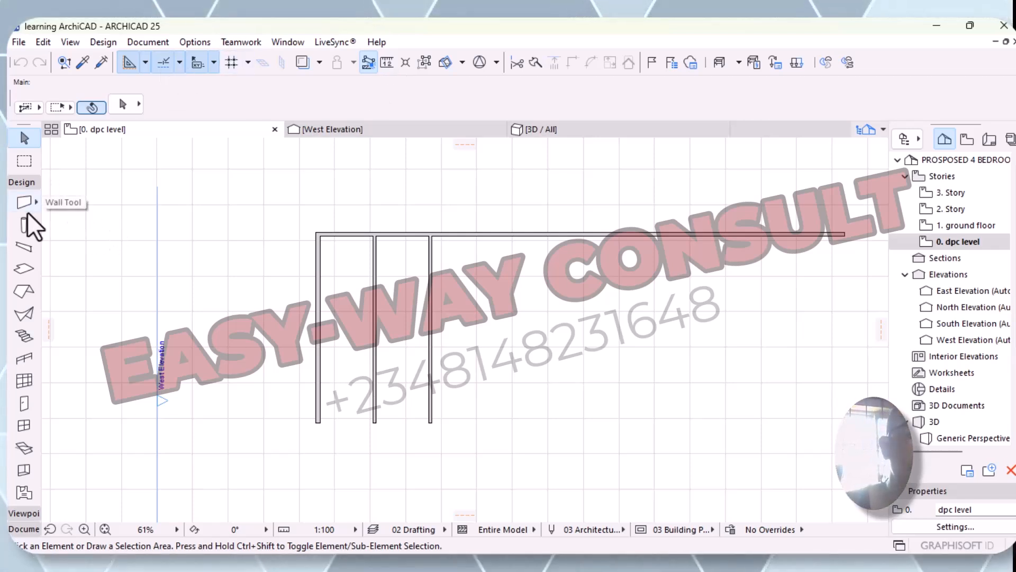
{"action": "left_click", "coordinate": [435, 361]}
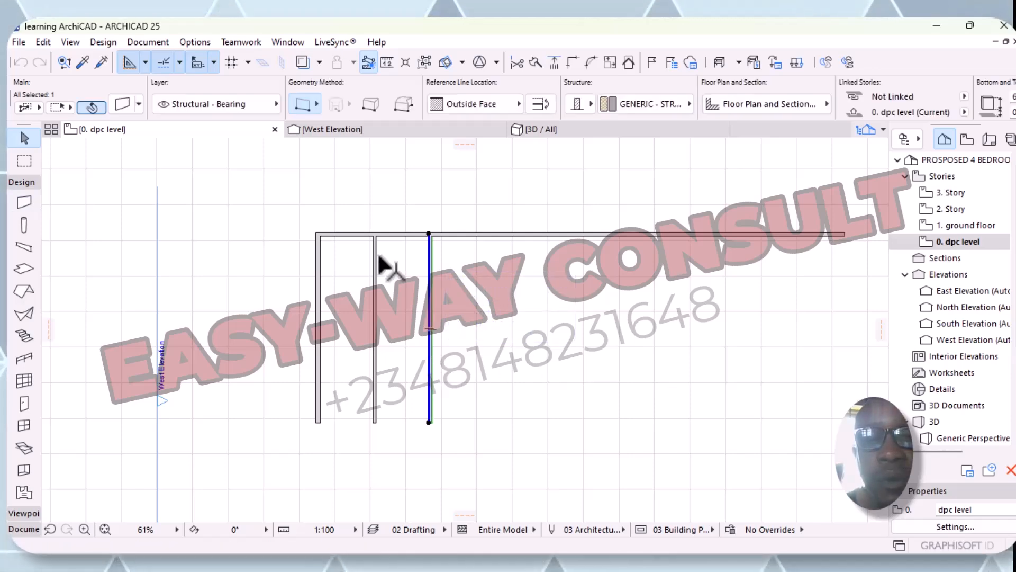
{"action": "scroll", "coordinate": [418, 226], "scroll_direction": "up", "scroll_amount": 4}
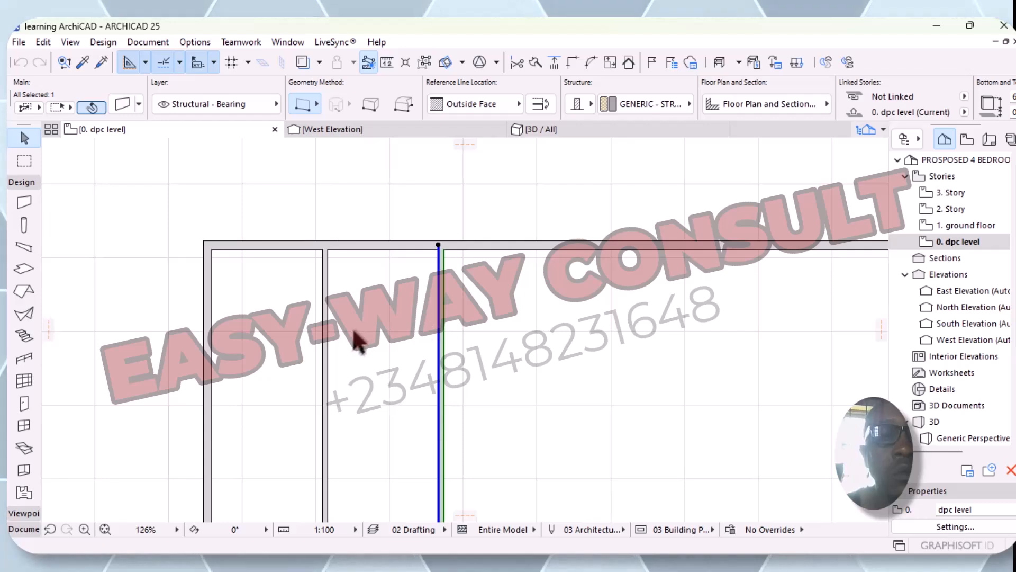
{"action": "scroll", "coordinate": [365, 317], "scroll_direction": "down", "scroll_amount": 1}
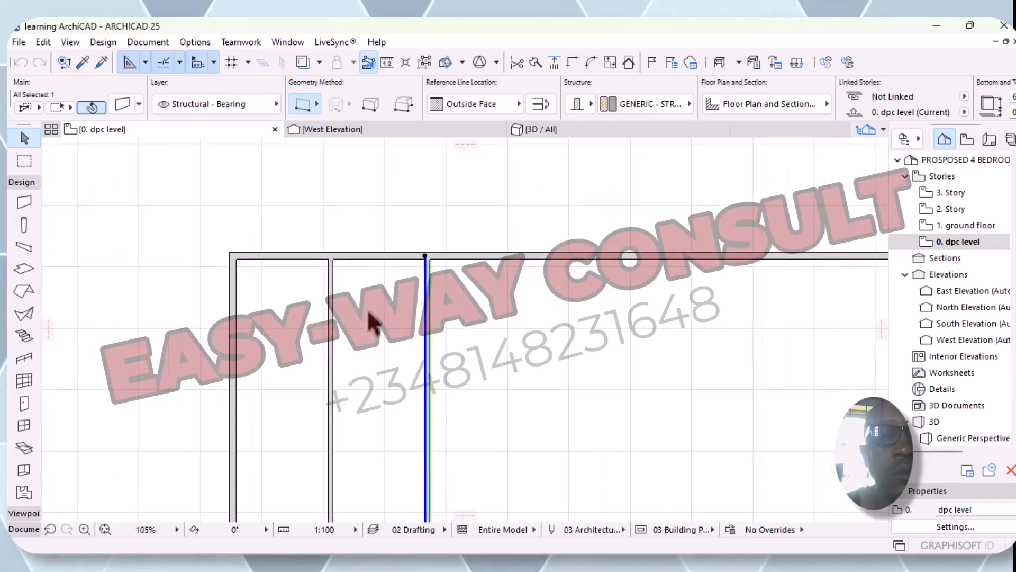
{"action": "scroll", "coordinate": [350, 299], "scroll_direction": "down", "scroll_amount": 1}
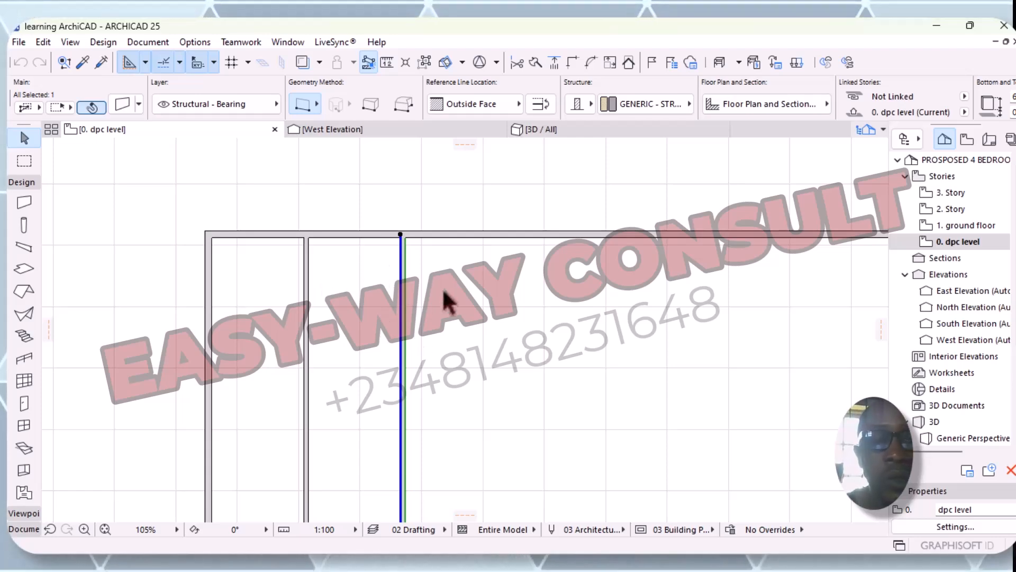
{"action": "scroll", "coordinate": [336, 352], "scroll_direction": "down", "scroll_amount": 2}
{"action": "middle_click_drag", "start_coordinate": [343, 347], "coordinate": [315, 308]}
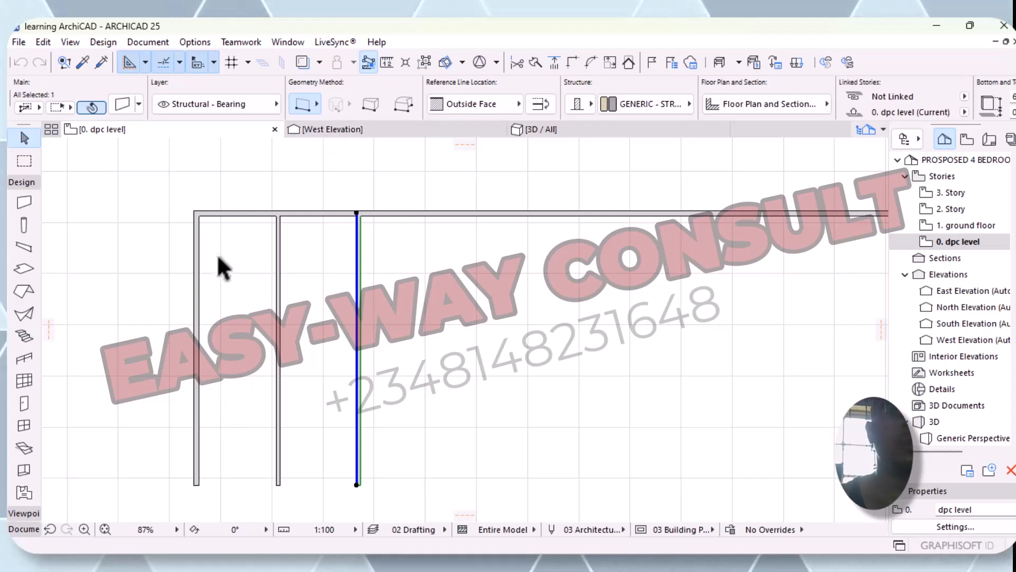
{"action": "key", "text": "Escape"}
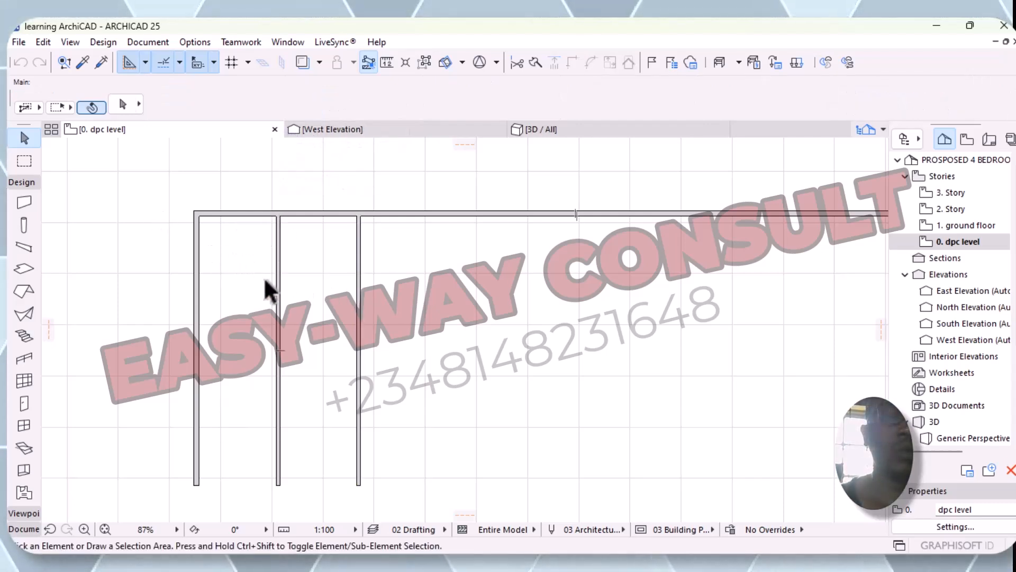
{"action": "left_click", "coordinate": [277, 280]}
{"action": "right_click", "coordinate": [279, 278]}
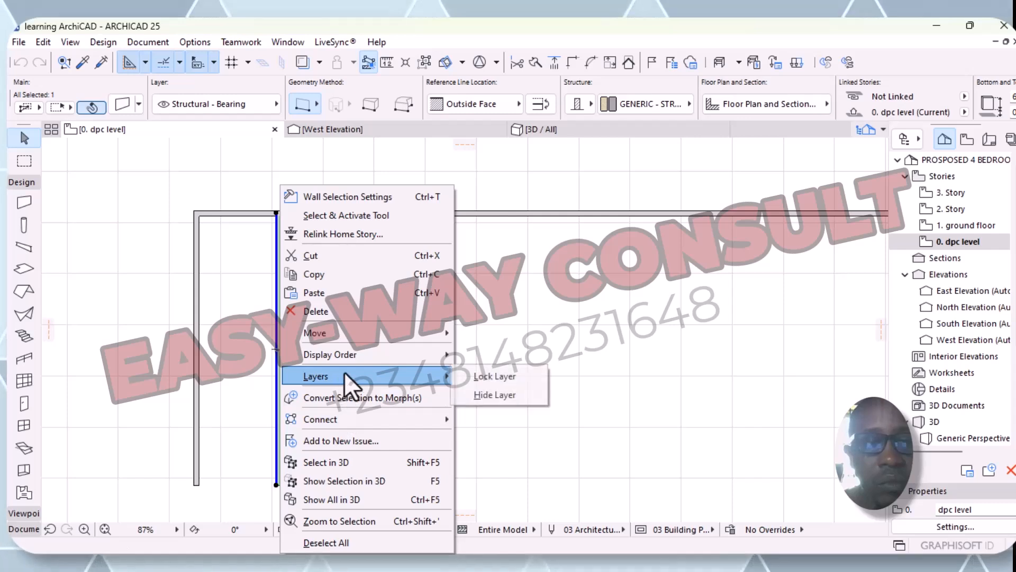
{"action": "left_click", "coordinate": [647, 289]}
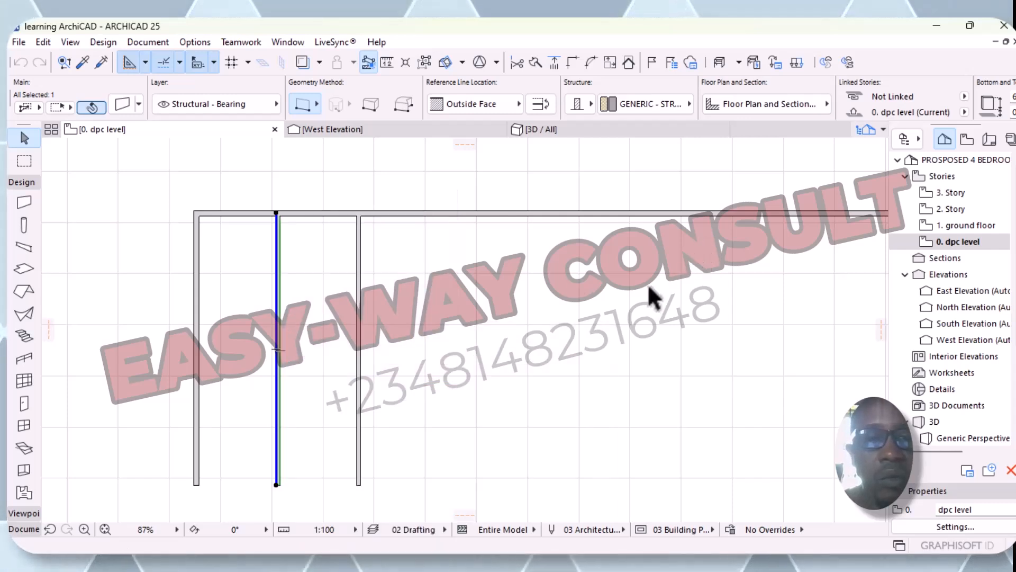
{"action": "left_click", "coordinate": [535, 291]}
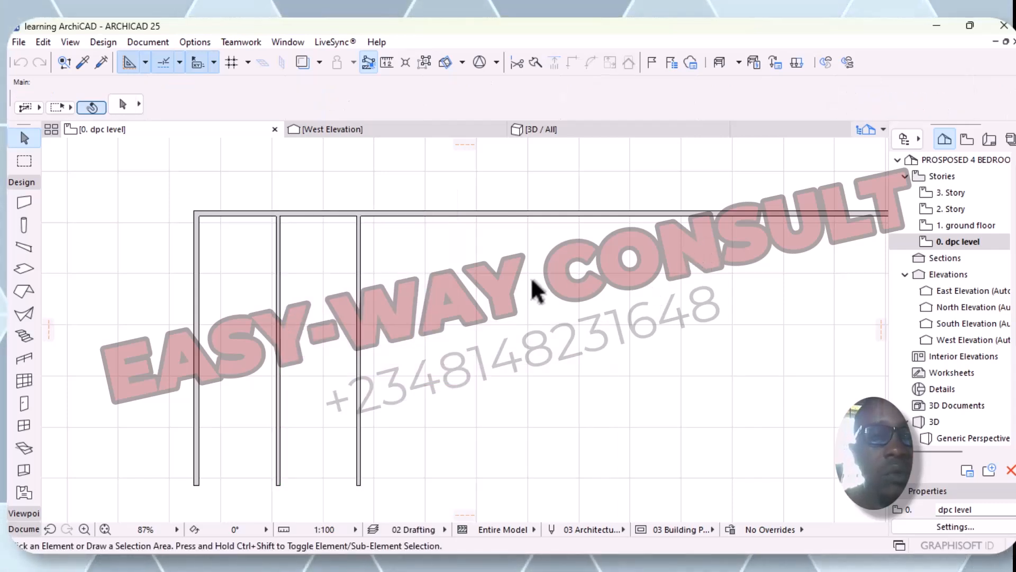
- Try to drag a copy of the long north wall
{"action": "left_click", "coordinate": [248, 214]}
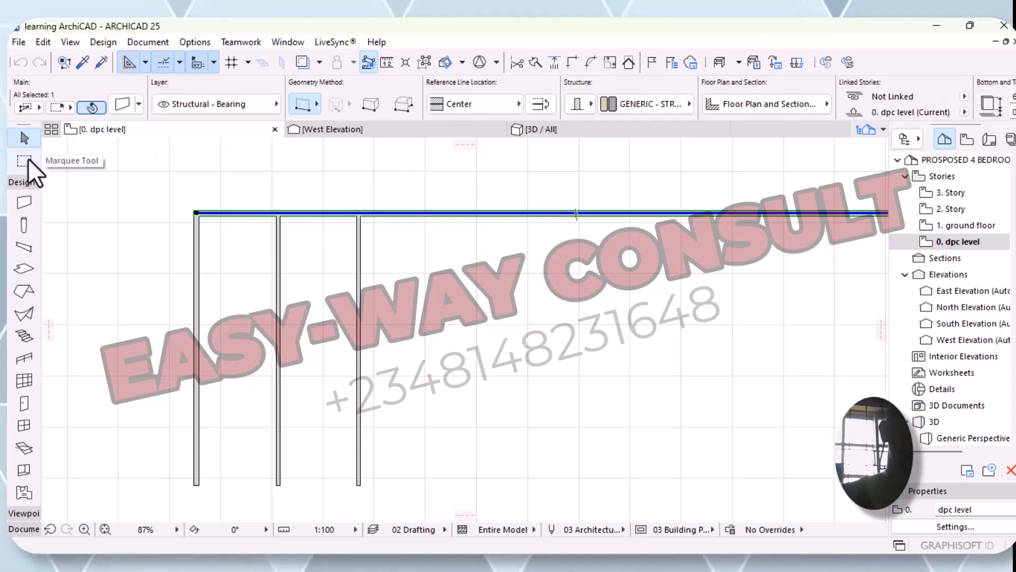
{"action": "right_click", "coordinate": [305, 212]}
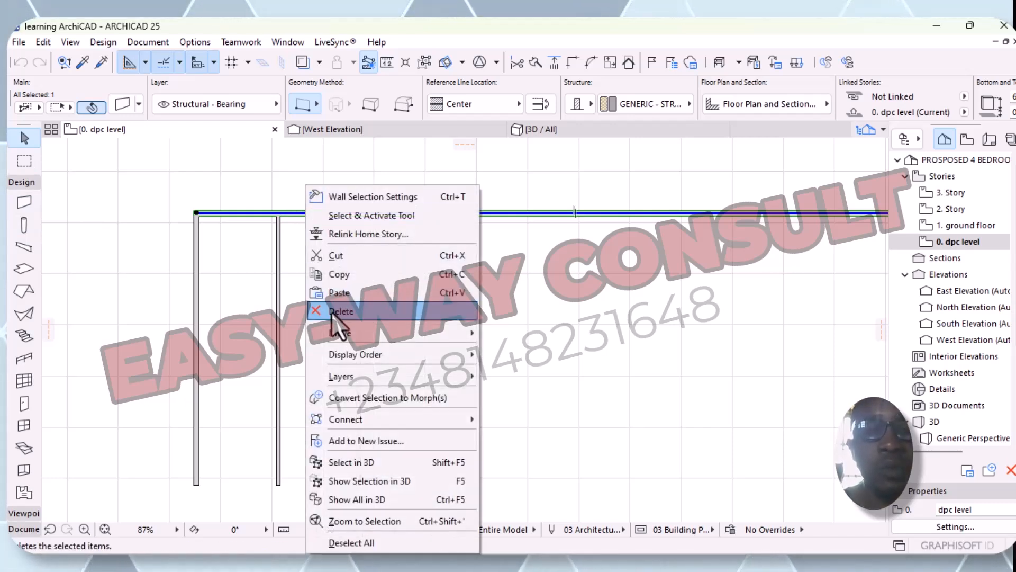
{"action": "mouse_move", "coordinate": [351, 334]}
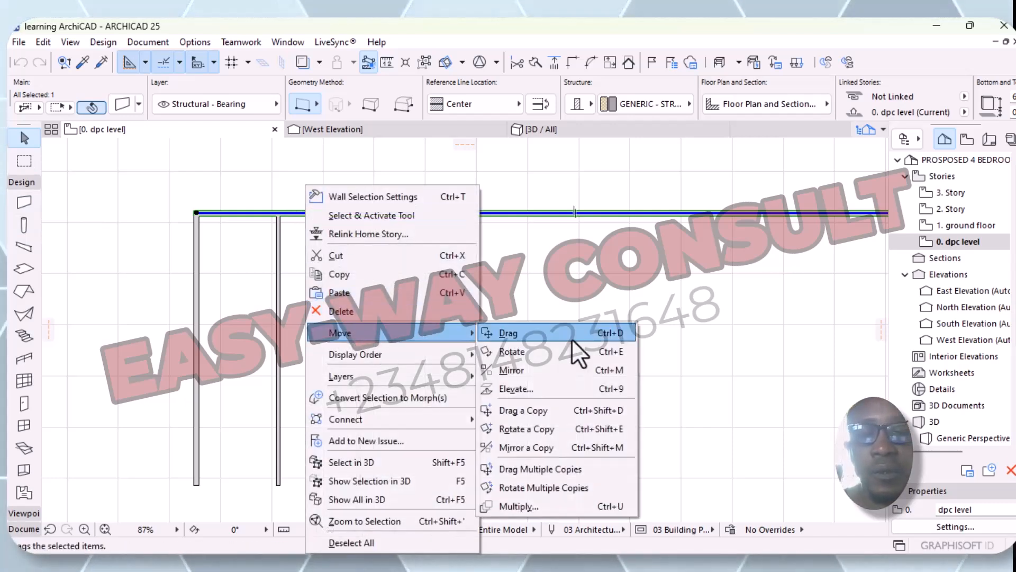
{"action": "left_click", "coordinate": [541, 416]}
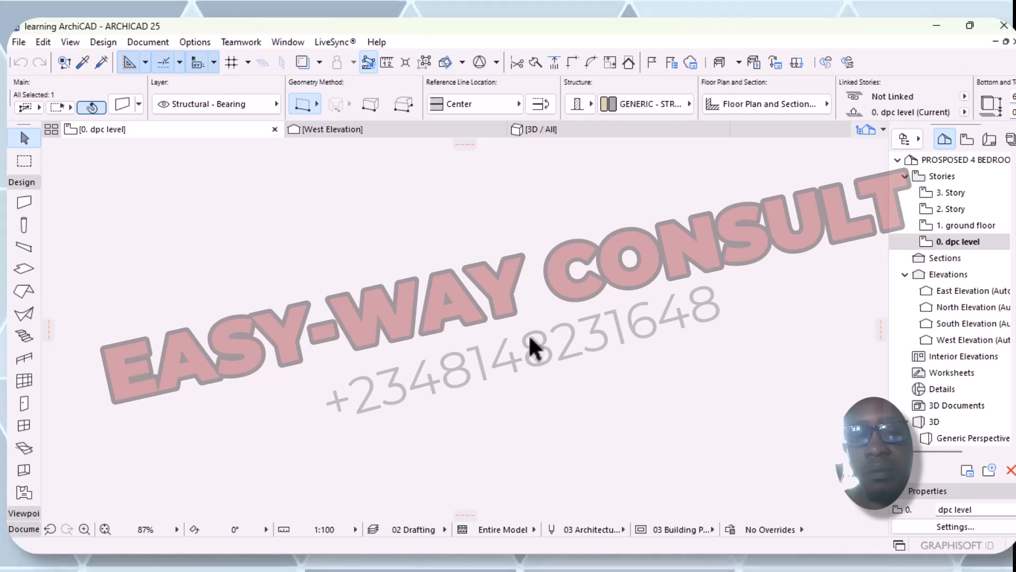
{"action": "right_click", "coordinate": [484, 268]}
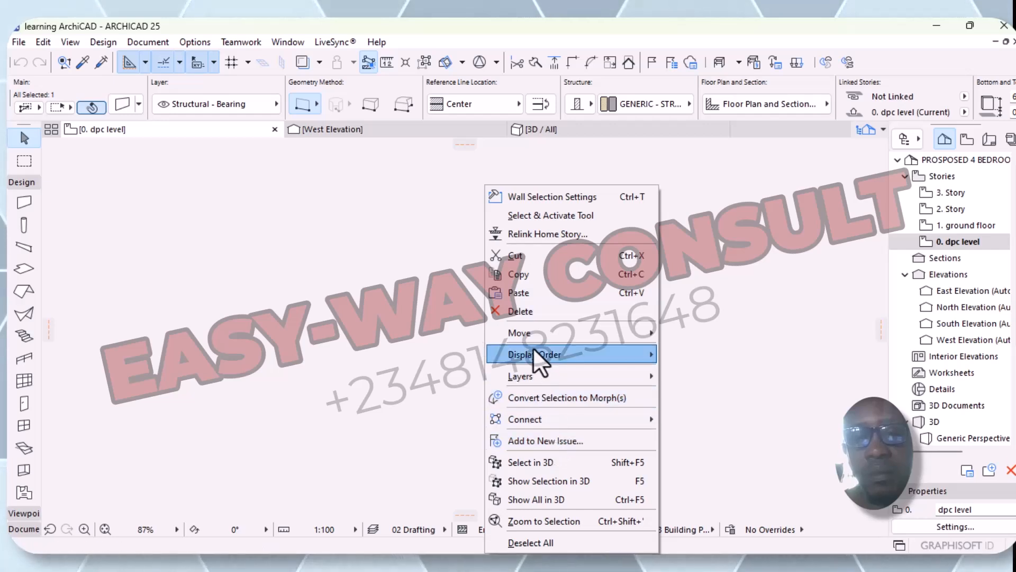
{"action": "left_click", "coordinate": [466, 355]}
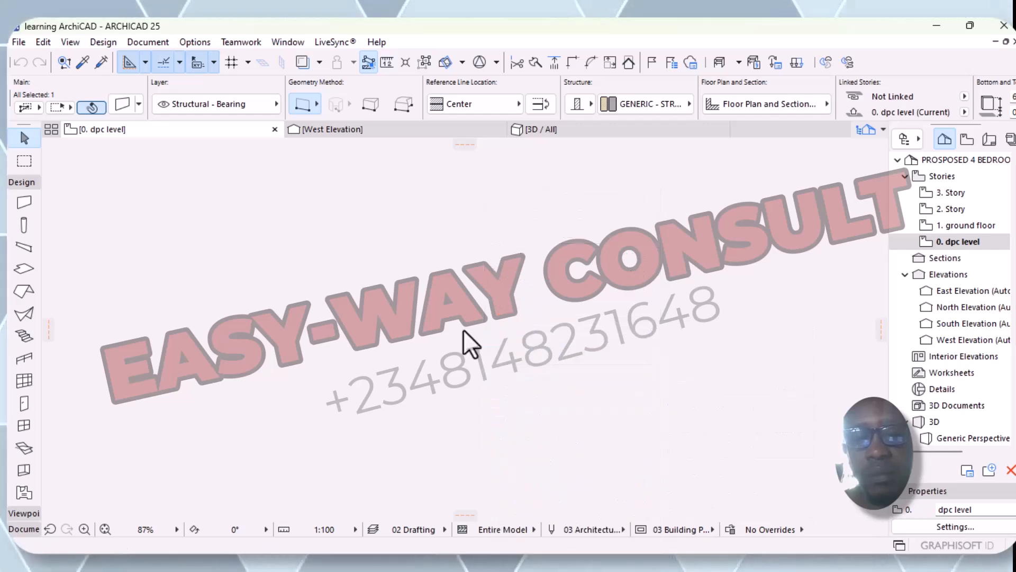
{"action": "left_click", "coordinate": [942, 26]}
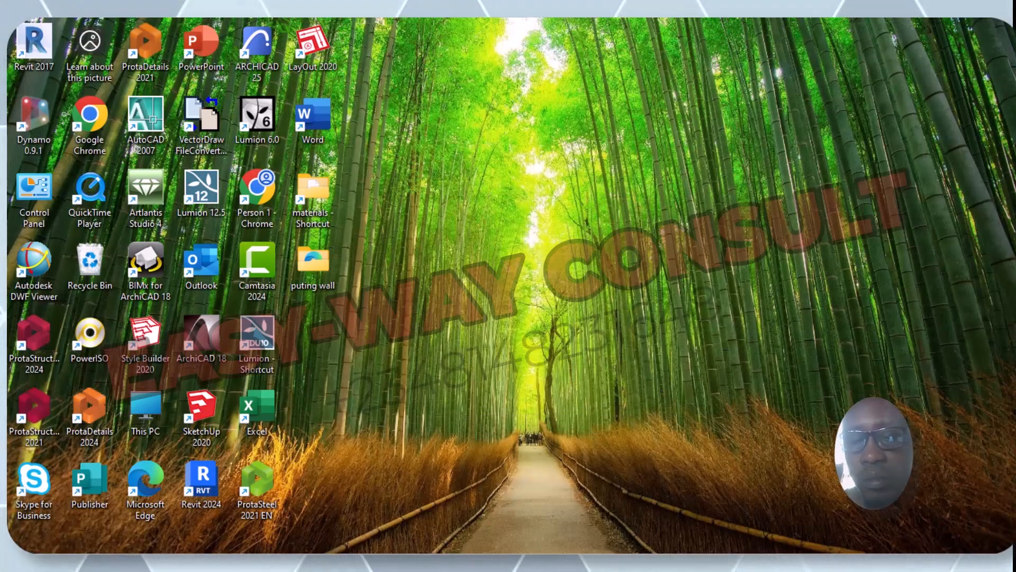
{"action": "mouse_move", "coordinate": [696, 564]}
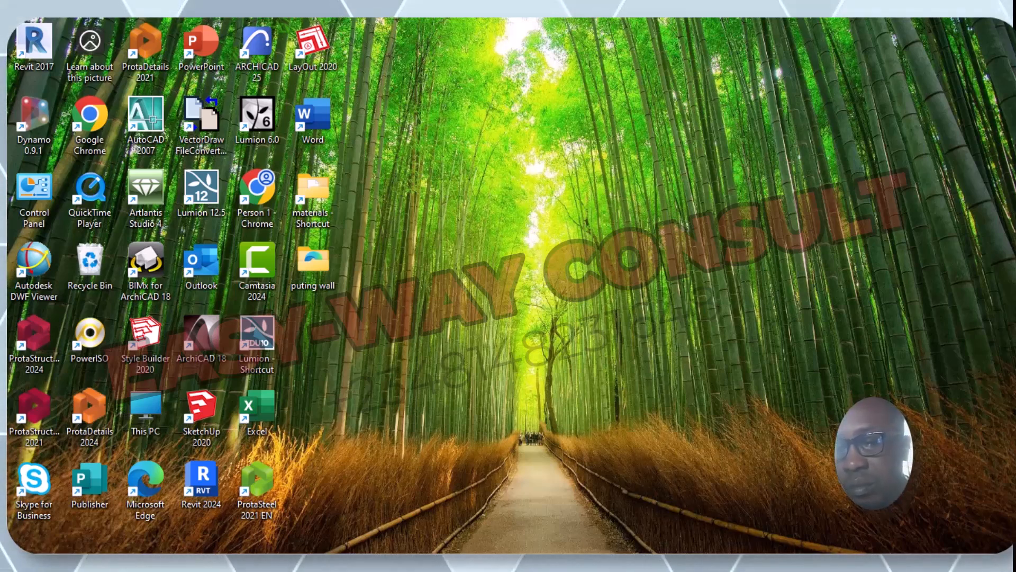
{"action": "left_click", "coordinate": [853, 564]}
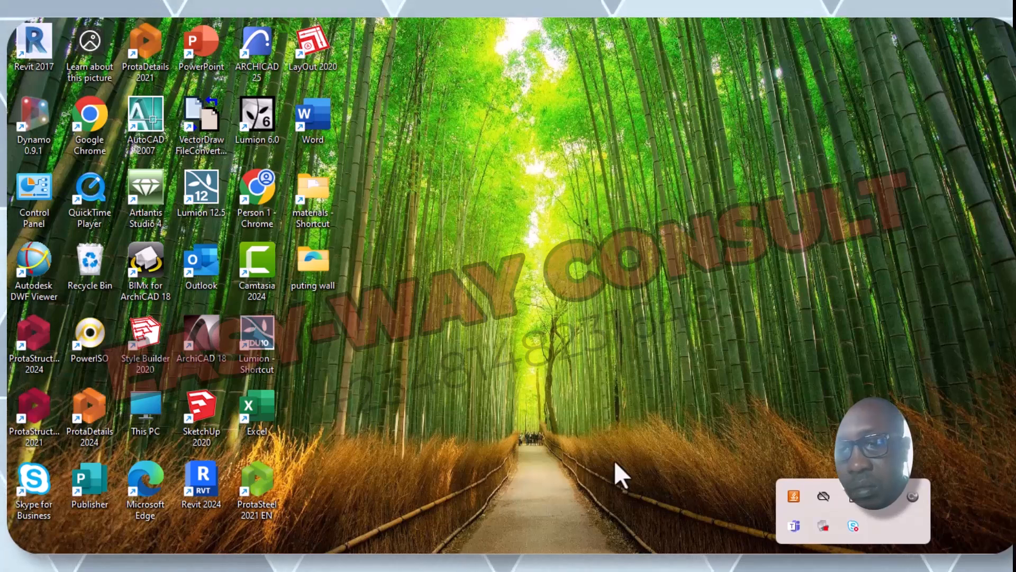
{"action": "left_click", "coordinate": [620, 483]}
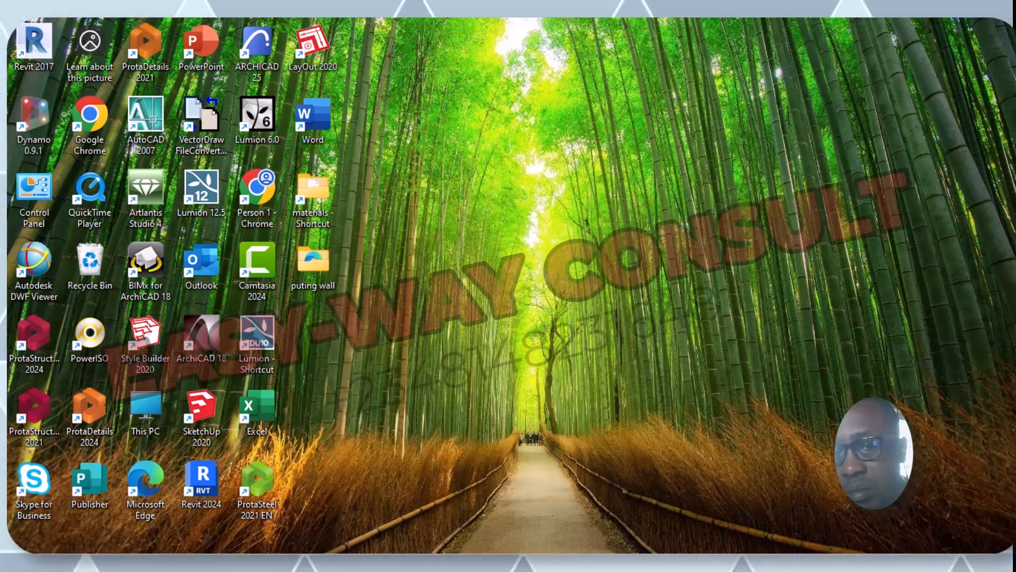
{"action": "left_click", "coordinate": [854, 564]}
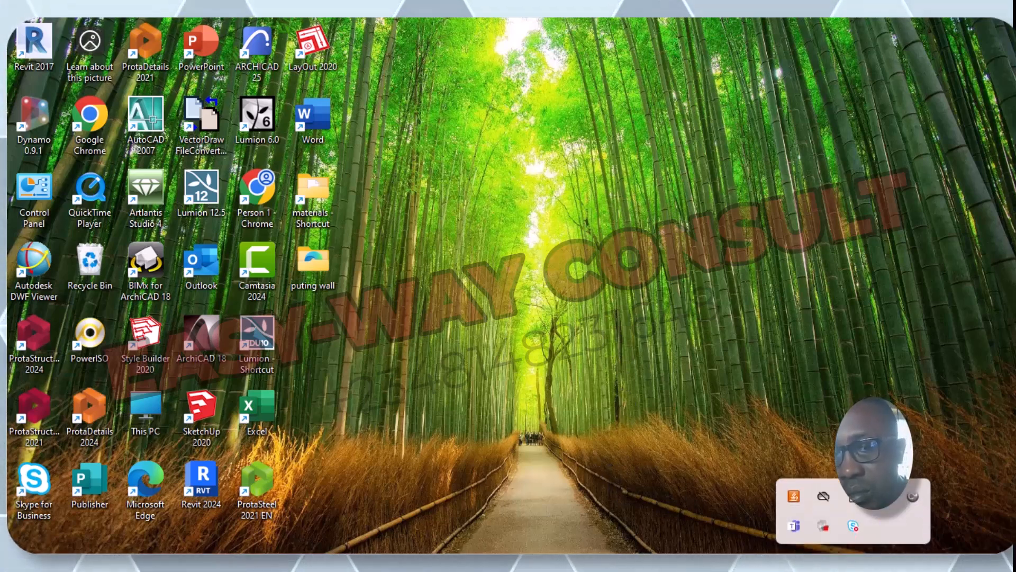
{"action": "left_click", "coordinate": [794, 495]}
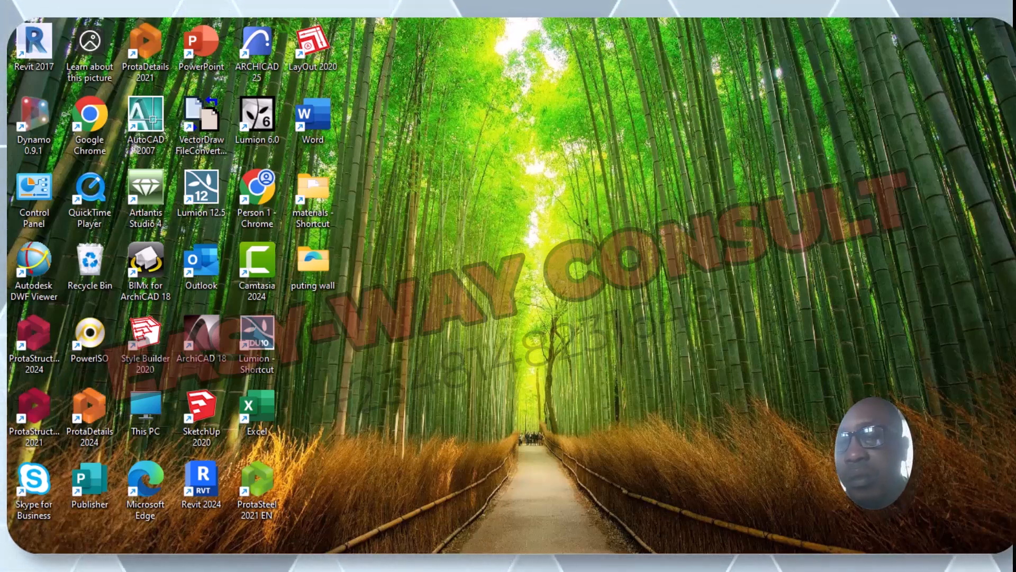
{"action": "left_click", "coordinate": [854, 568]}
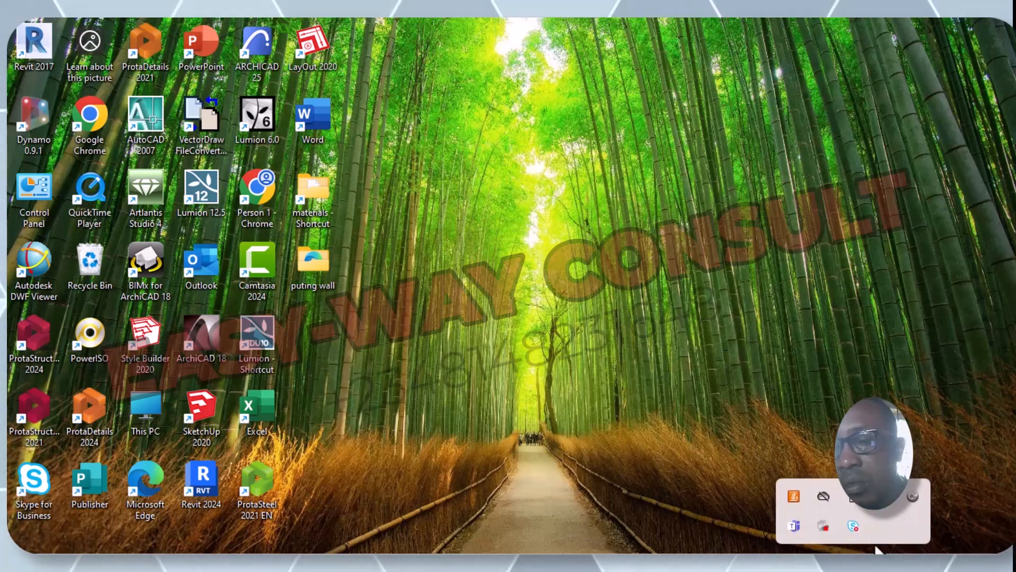
{"action": "left_click", "coordinate": [625, 567]}
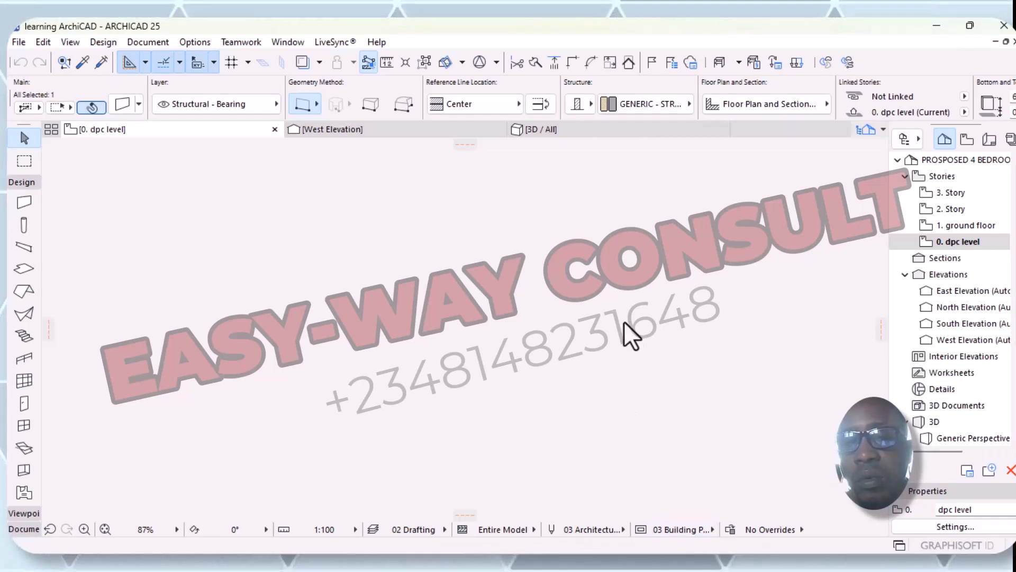
{"action": "right_click", "coordinate": [482, 256]}
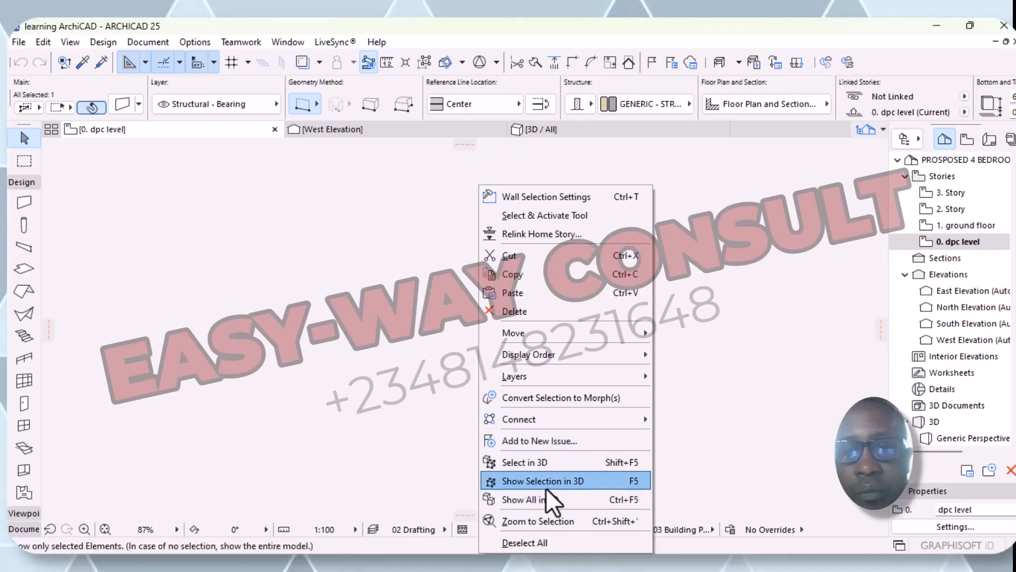
{"action": "left_click", "coordinate": [678, 361]}
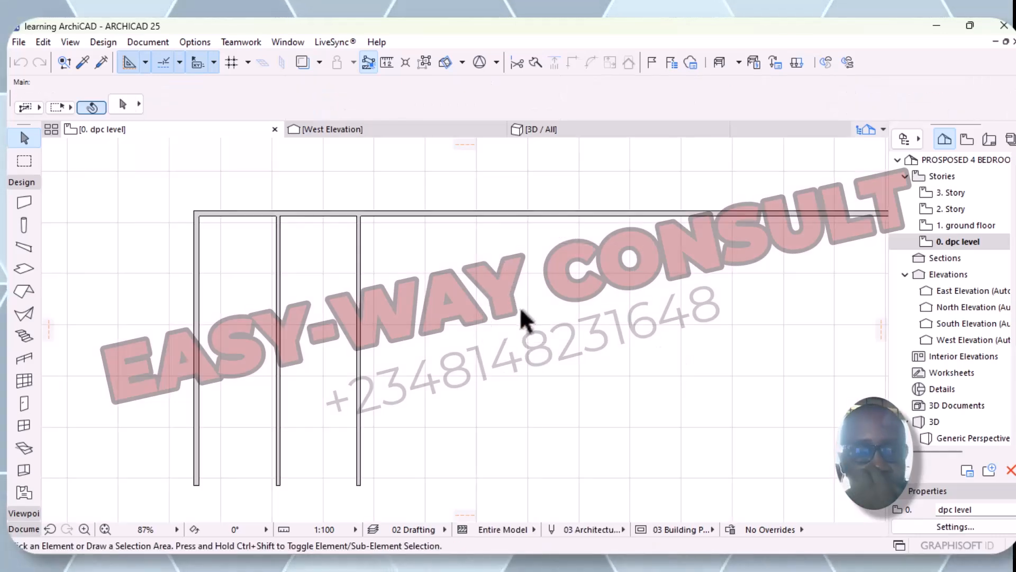
- Drag a copy of the long north wall straight south so it crosses the two inner walls
{"action": "scroll", "coordinate": [522, 317], "scroll_direction": "down", "scroll_amount": 4}
{"action": "middle_click_drag", "start_coordinate": [529, 330], "coordinate": [471, 341]}
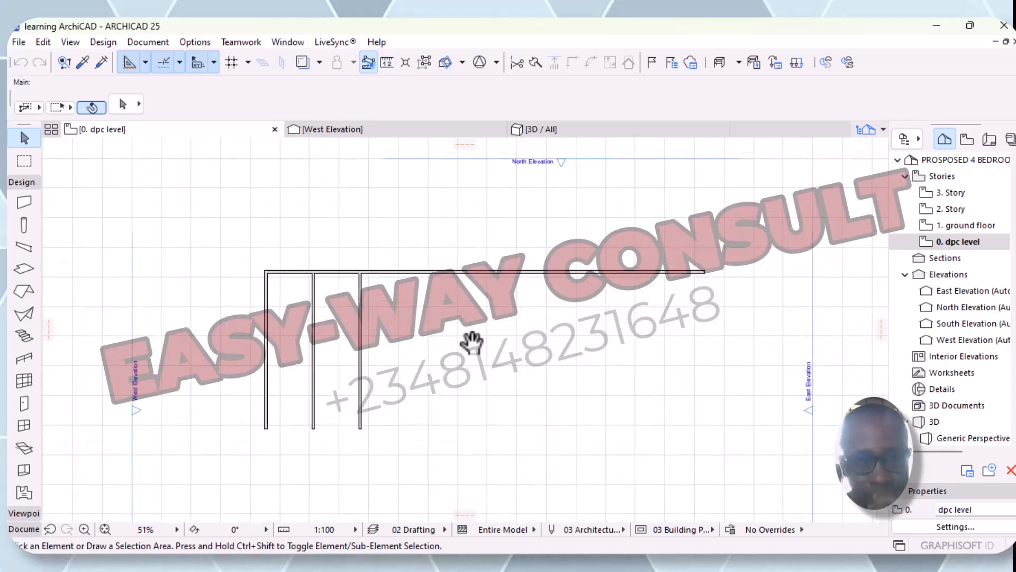
{"action": "scroll", "coordinate": [323, 286], "scroll_direction": "up", "scroll_amount": 5}
{"action": "left_click", "coordinate": [345, 272]}
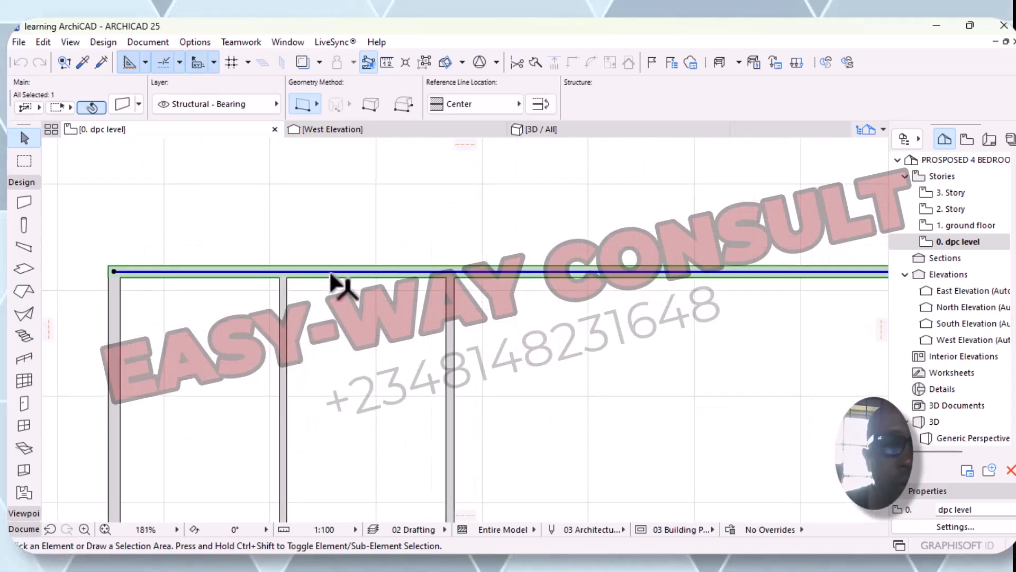
{"action": "right_click", "coordinate": [386, 230]}
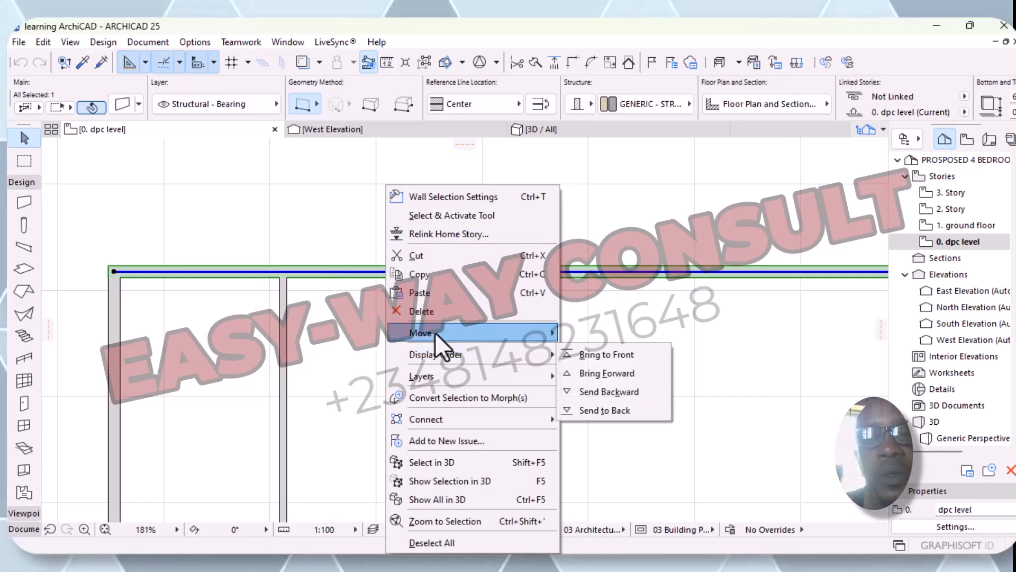
{"action": "mouse_move", "coordinate": [434, 332]}
{"action": "left_click", "coordinate": [606, 414]}
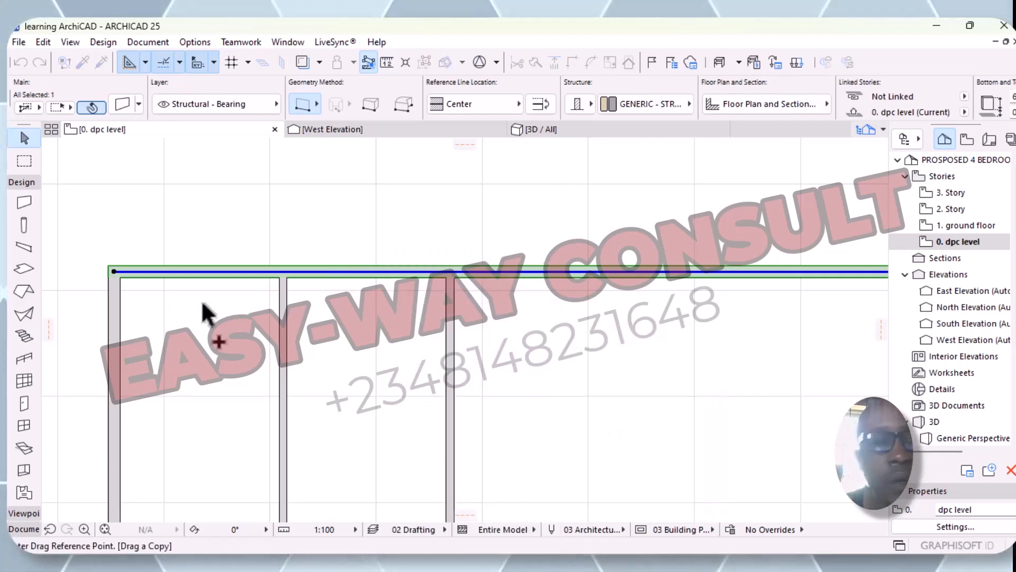
{"action": "left_click", "coordinate": [161, 272]}
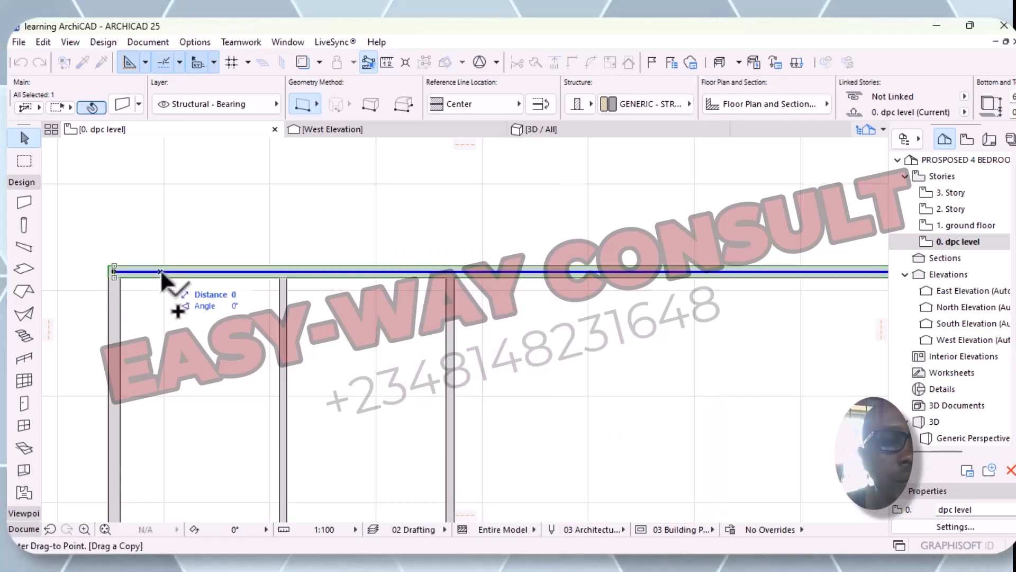
{"action": "left_click", "coordinate": [160, 379]}
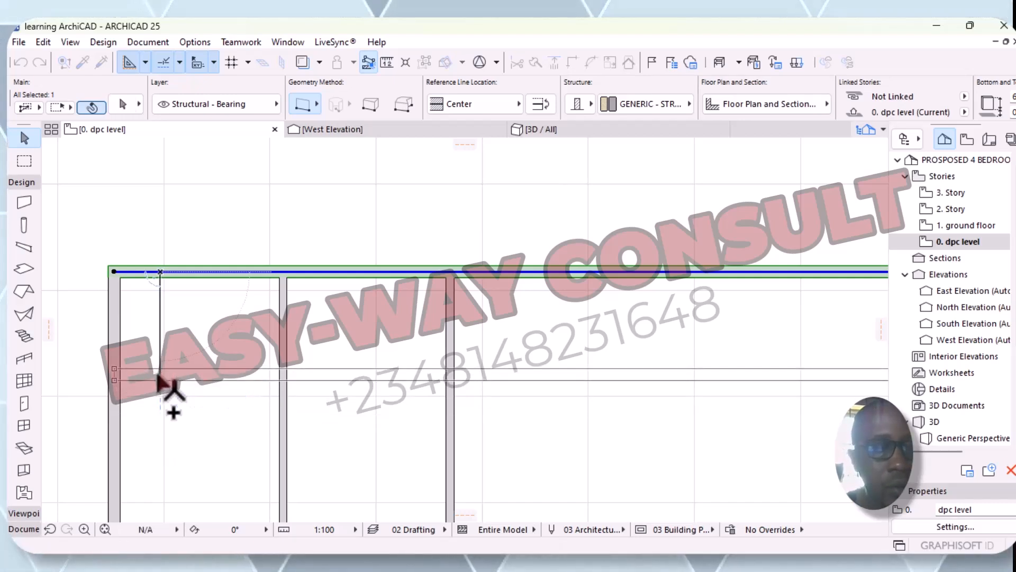
- Override the copied horizontal wall's yellow surfaces with Stucco - White Rough in its selection settings
{"action": "right_click", "coordinate": [188, 380]}
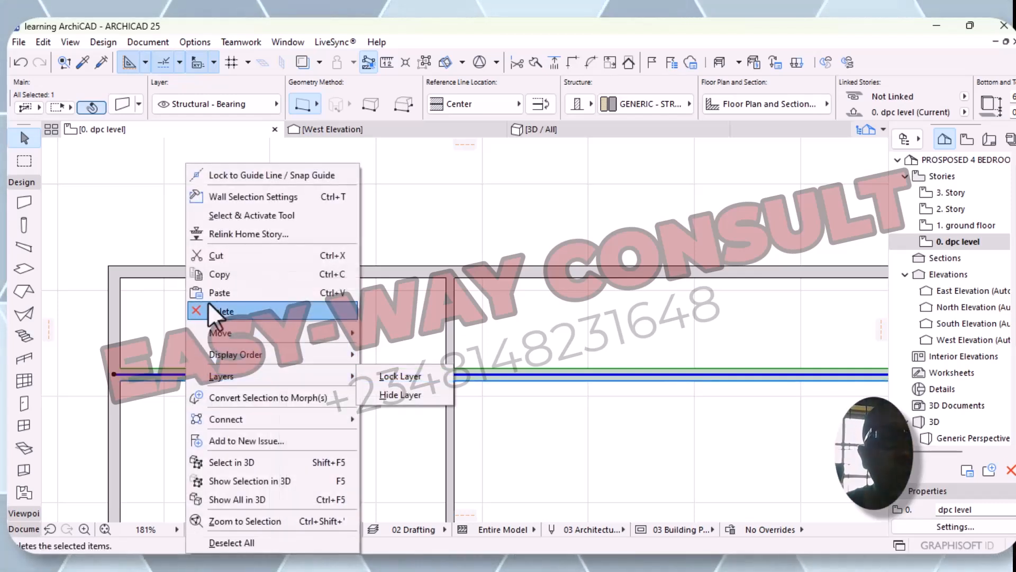
{"action": "left_click", "coordinate": [246, 192]}
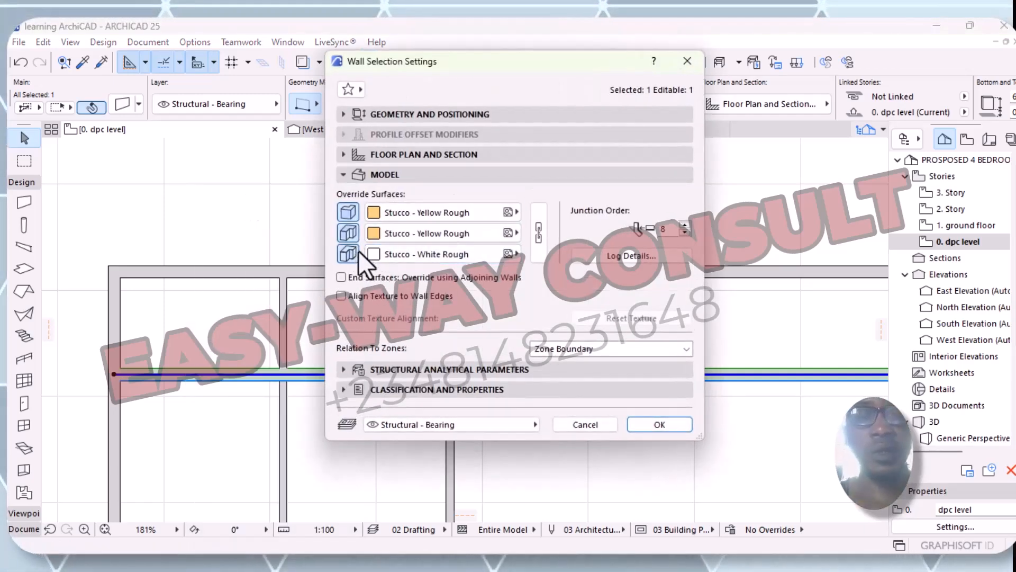
{"action": "left_click", "coordinate": [518, 236]}
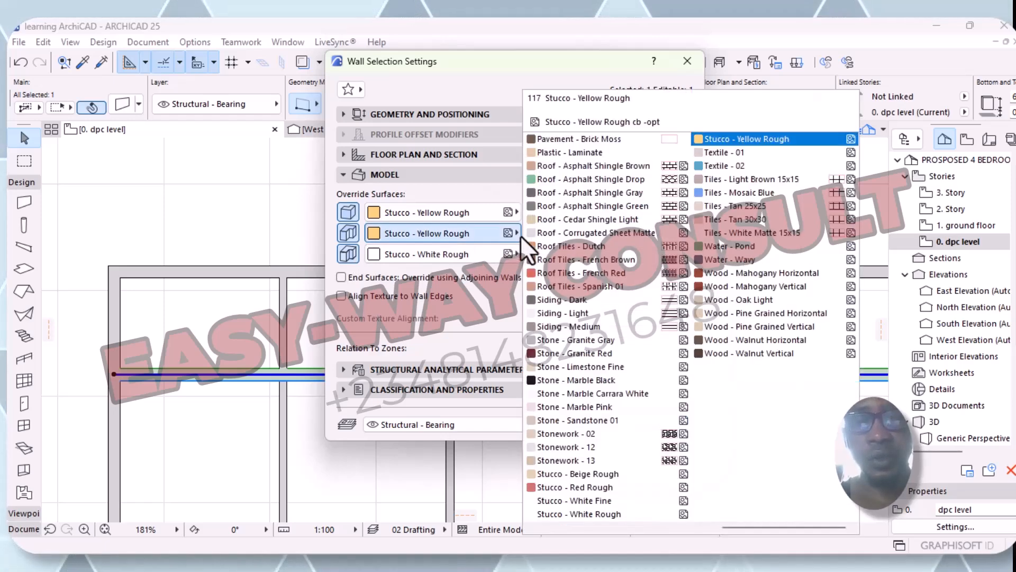
{"action": "left_click", "coordinate": [538, 514]}
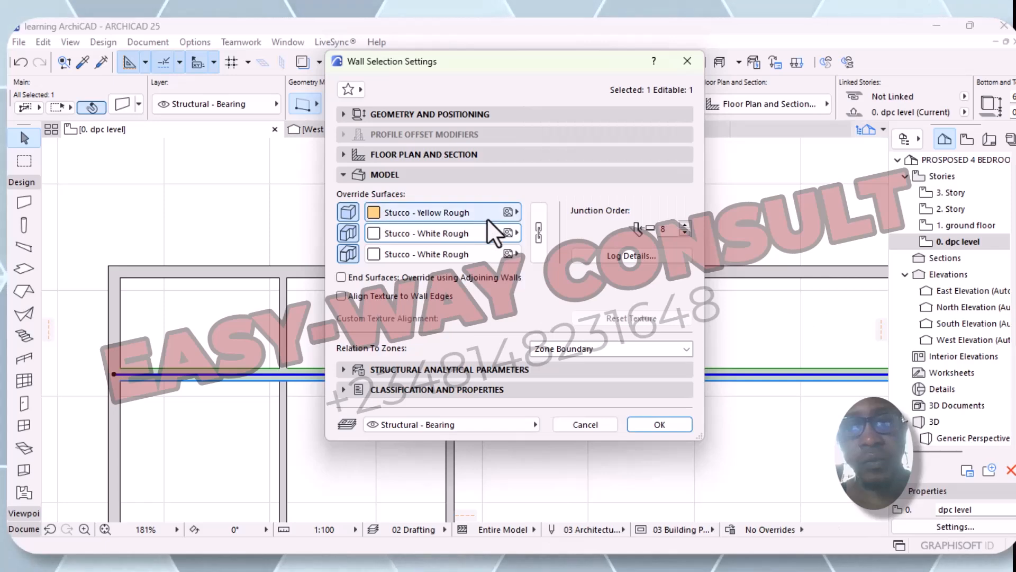
{"action": "left_click", "coordinate": [517, 212]}
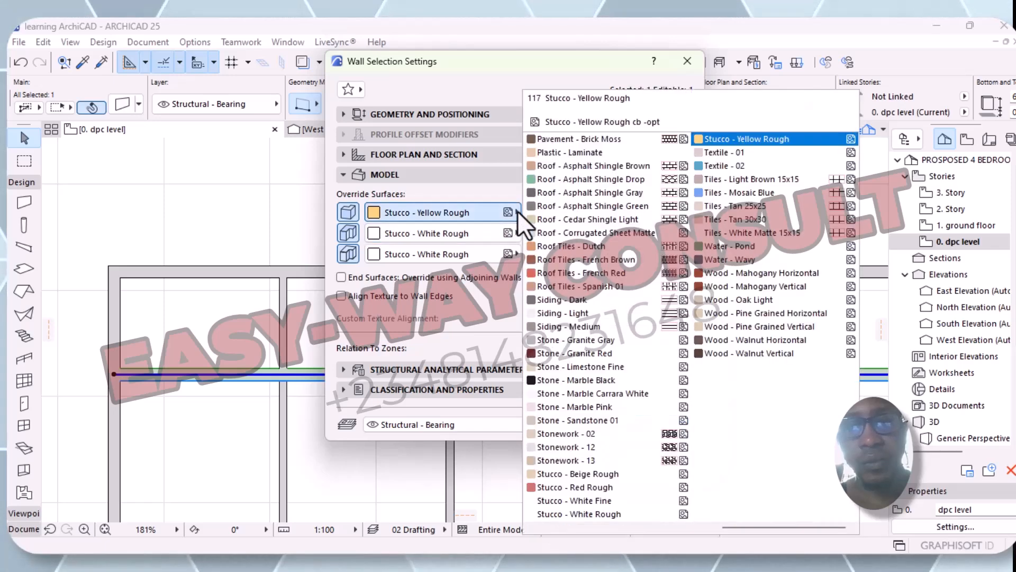
{"action": "left_click", "coordinate": [573, 515]}
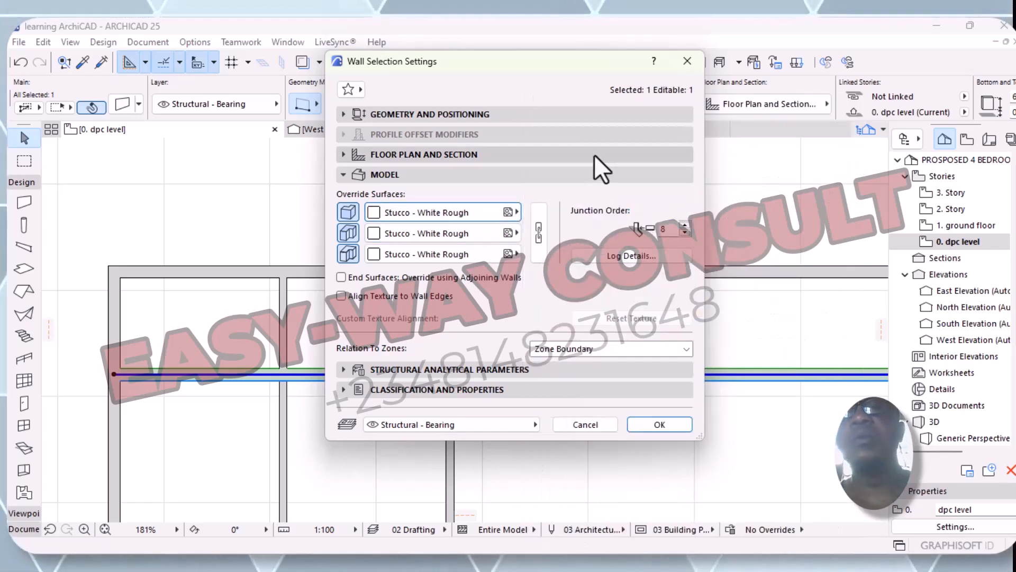
- Set the copied horizontal wall's thickness to 150, apply the settings and deselect the wall
{"action": "left_click", "coordinate": [342, 116]}
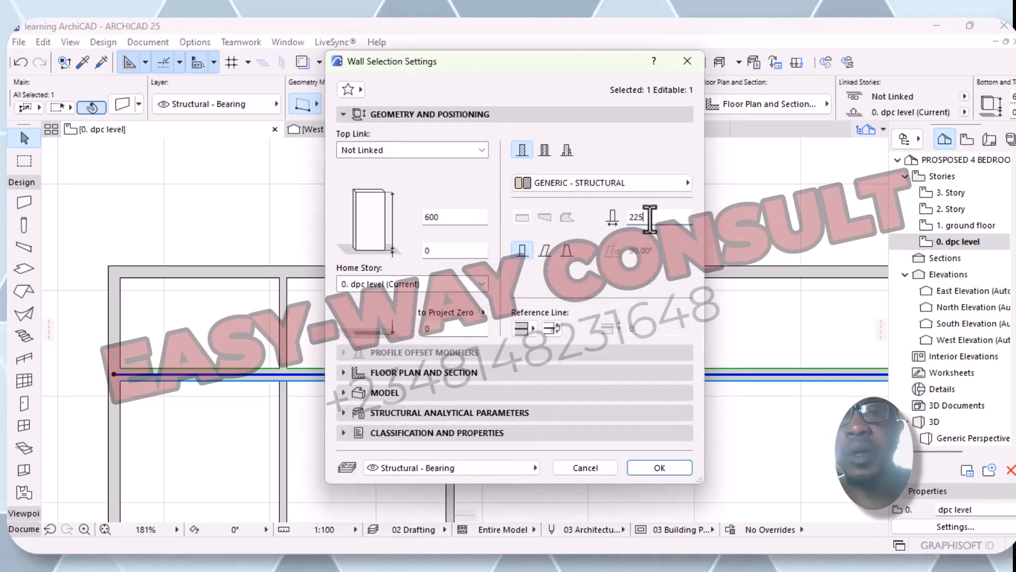
{"action": "left_click", "coordinate": [644, 219]}
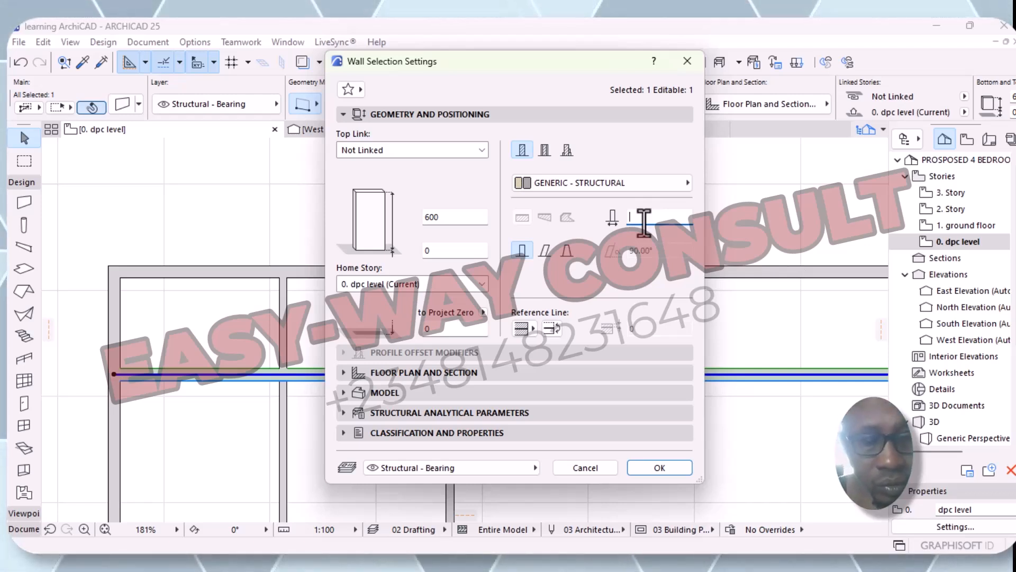
{"action": "type", "text": "1"}
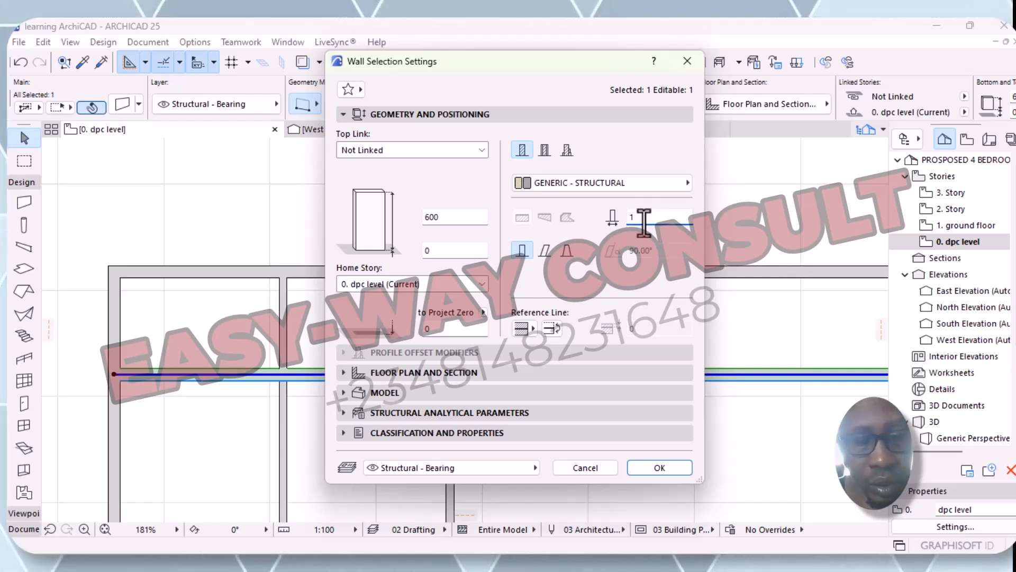
{"action": "type", "text": "50"}
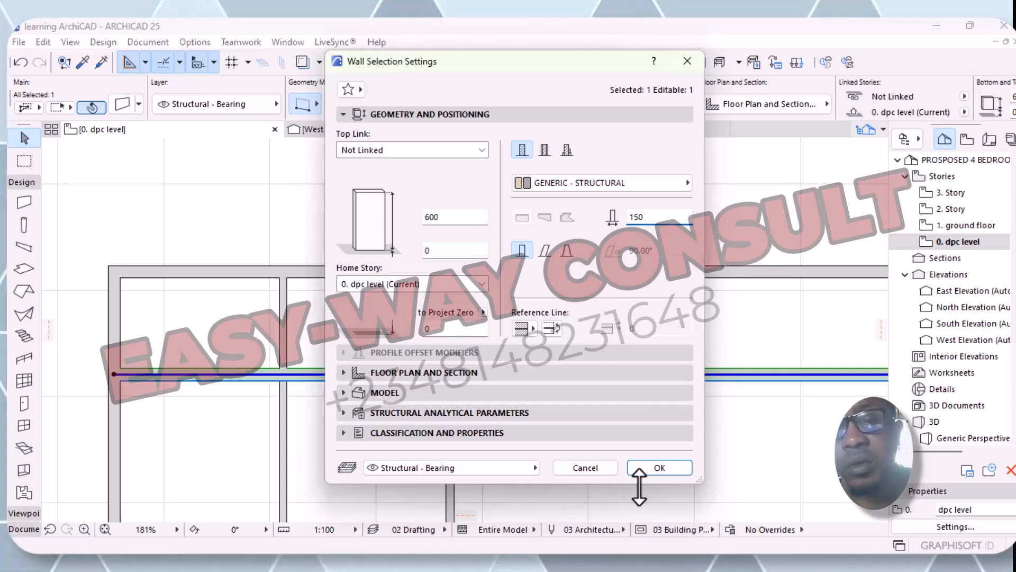
{"action": "left_click", "coordinate": [647, 471]}
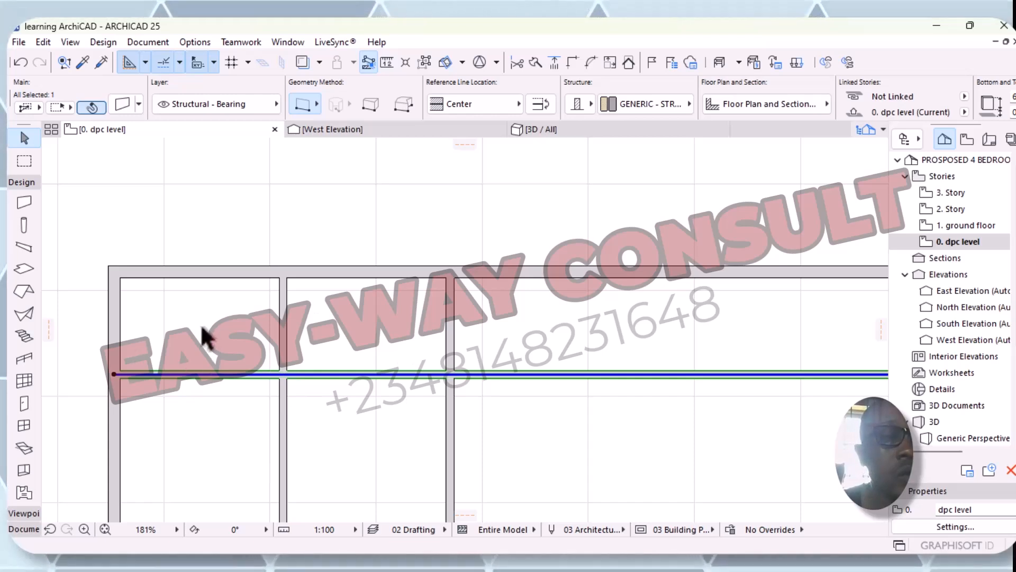
{"action": "left_click", "coordinate": [213, 336]}
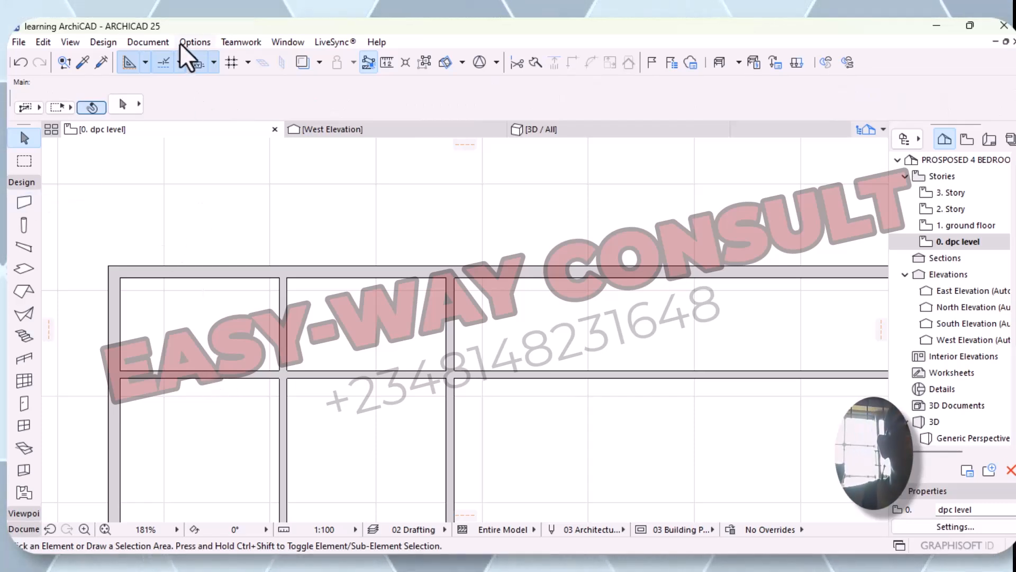
- Dimension the north wall, the gap below it and the horizontal inner wall in one vertical chain within the northwest room
{"action": "left_click", "coordinate": [146, 43]}
{"action": "mouse_move", "coordinate": [173, 60]}
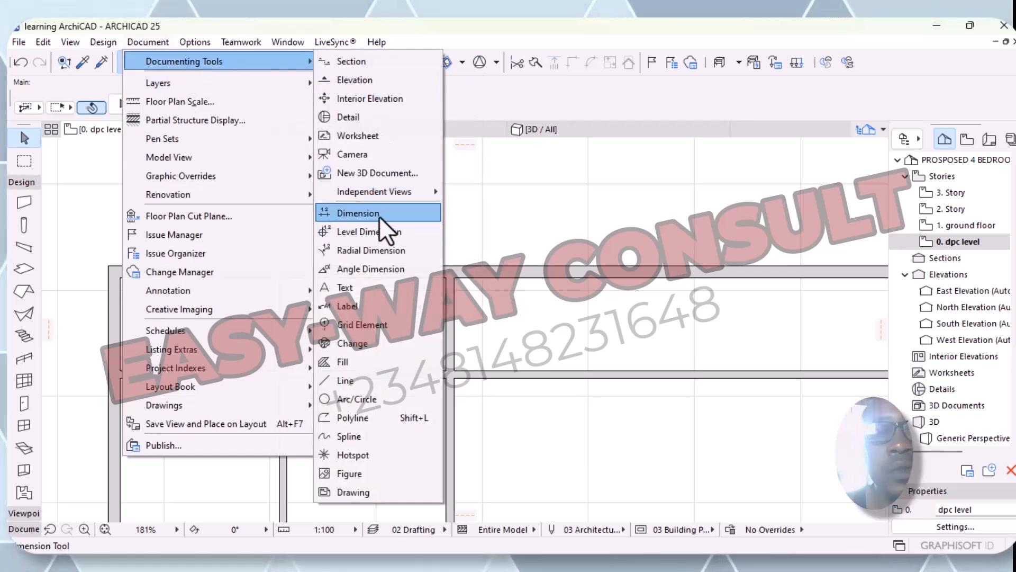
{"action": "left_click", "coordinate": [377, 215]}
{"action": "left_click", "coordinate": [206, 374]}
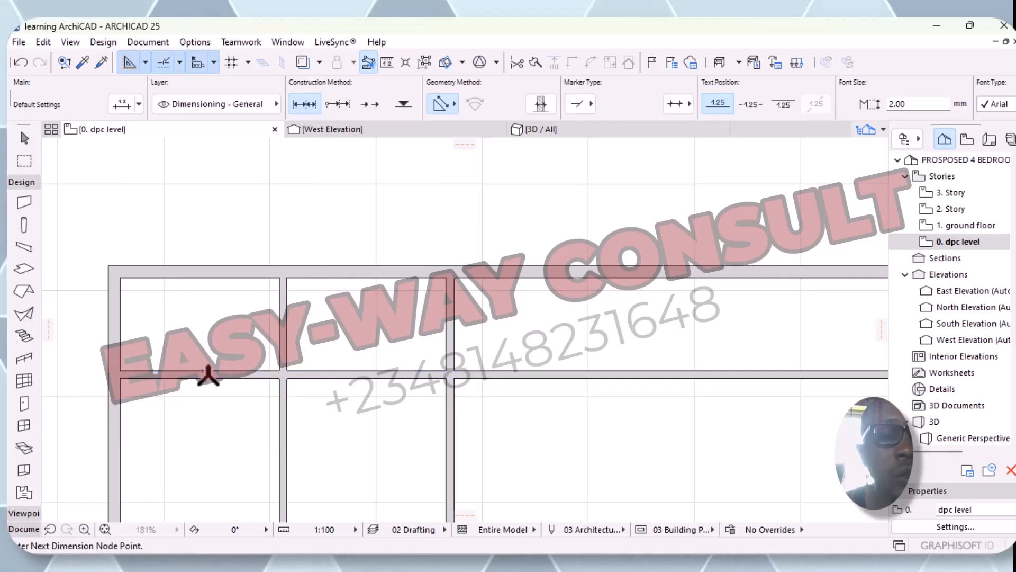
{"action": "left_click", "coordinate": [227, 278]}
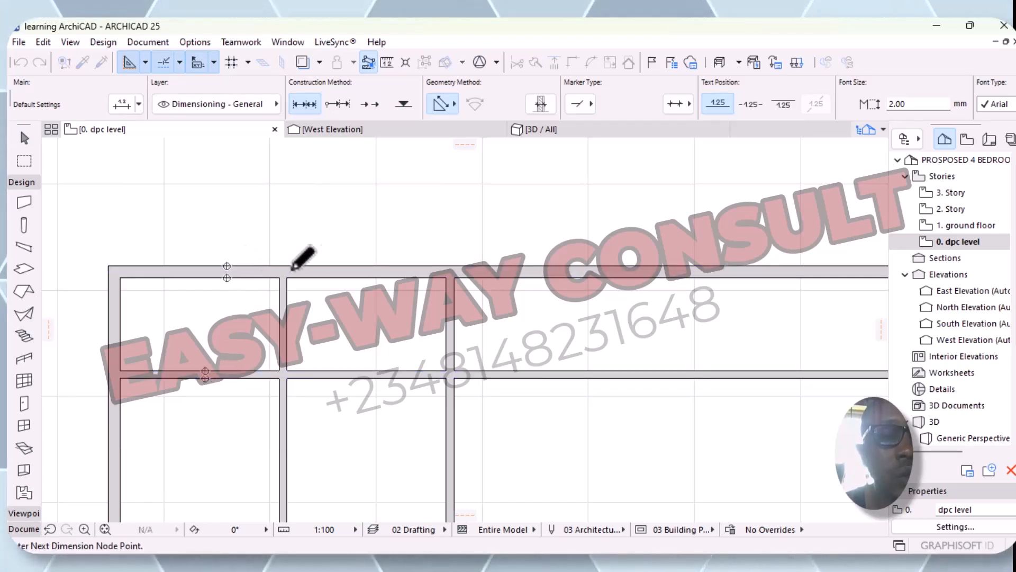
{"action": "right_click", "coordinate": [146, 313]}
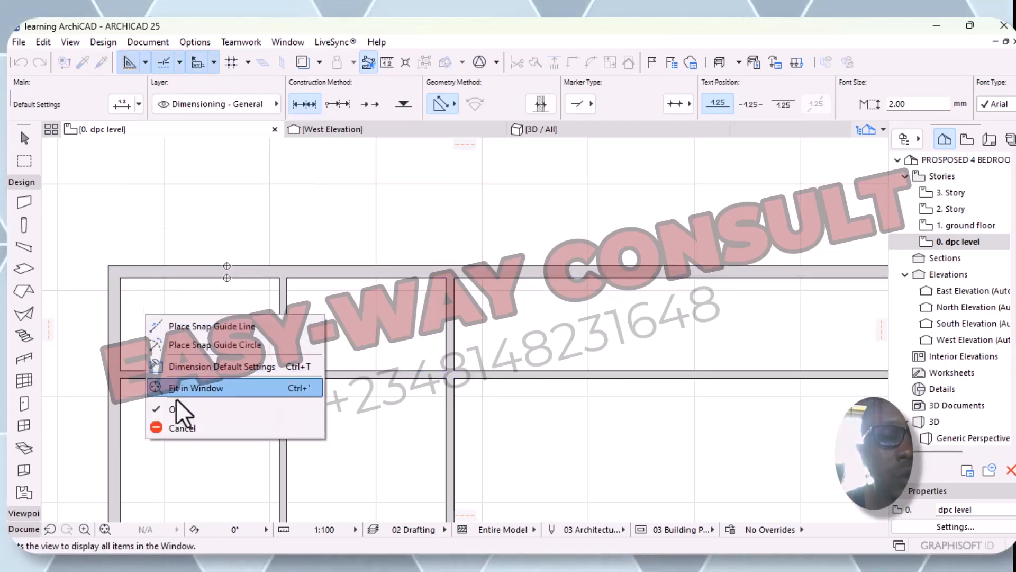
{"action": "left_click", "coordinate": [177, 412]}
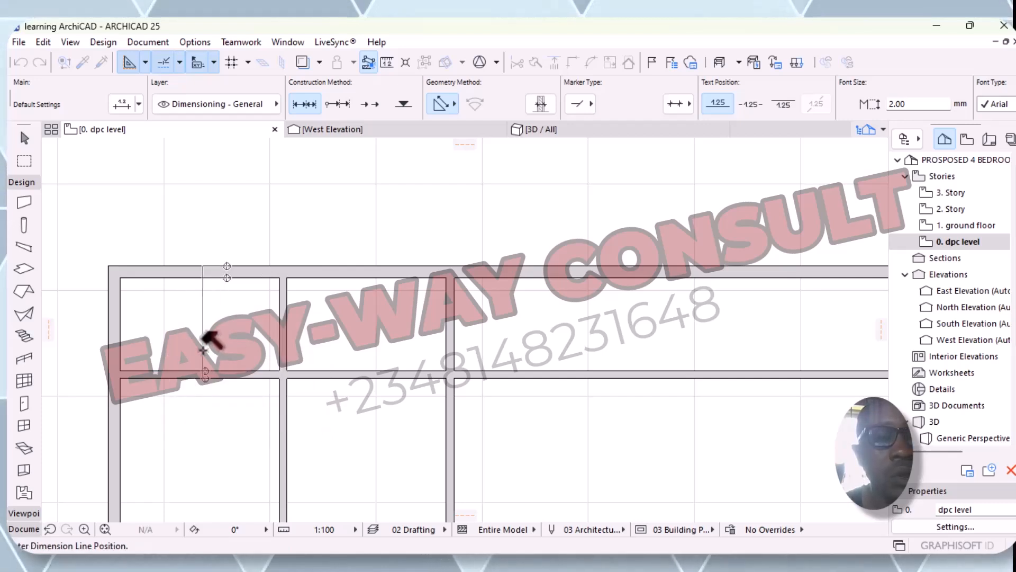
{"action": "left_click", "coordinate": [195, 344]}
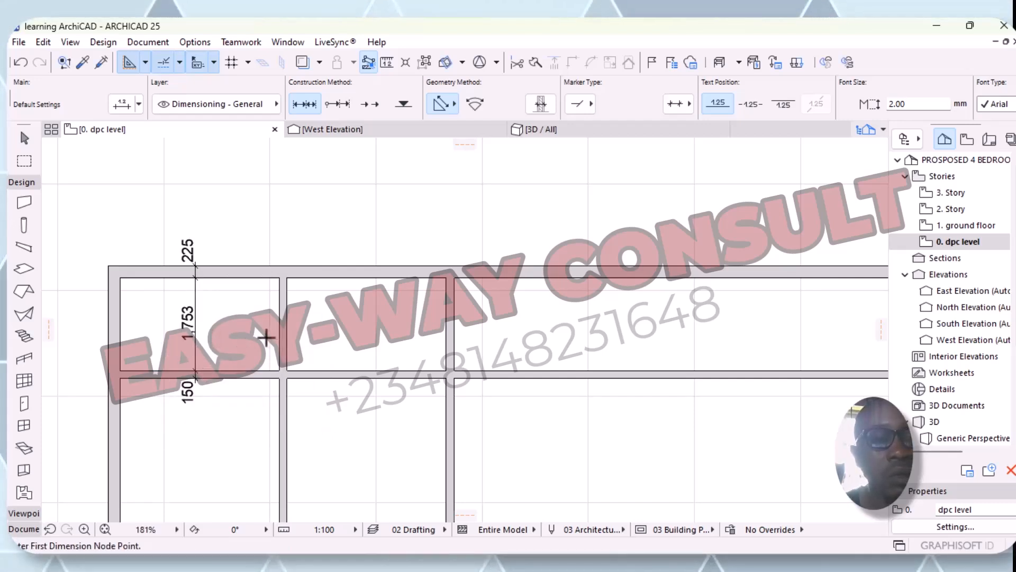
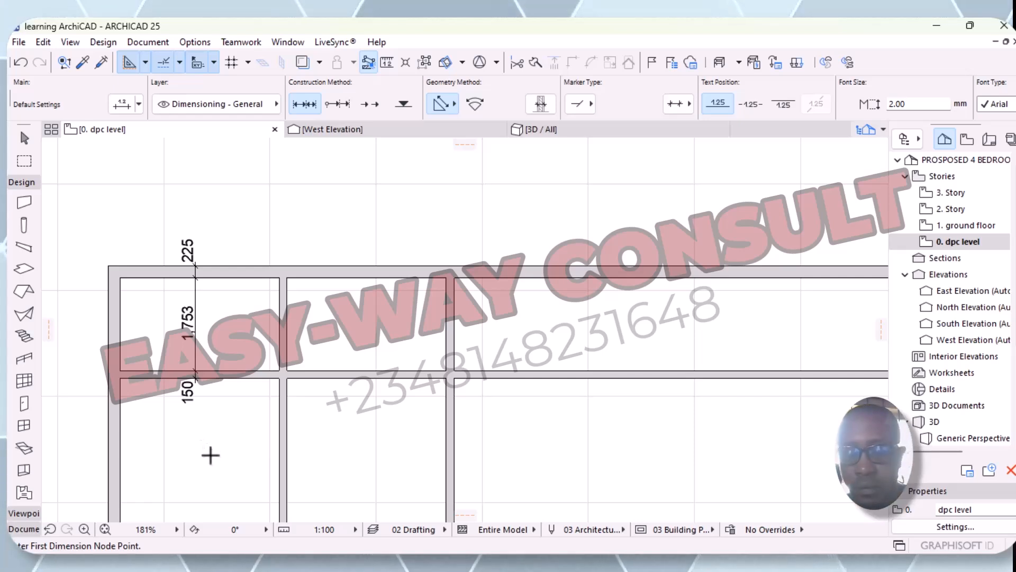
{"action": "scroll", "coordinate": [210, 457], "scroll_direction": "up", "scroll_amount": 2}
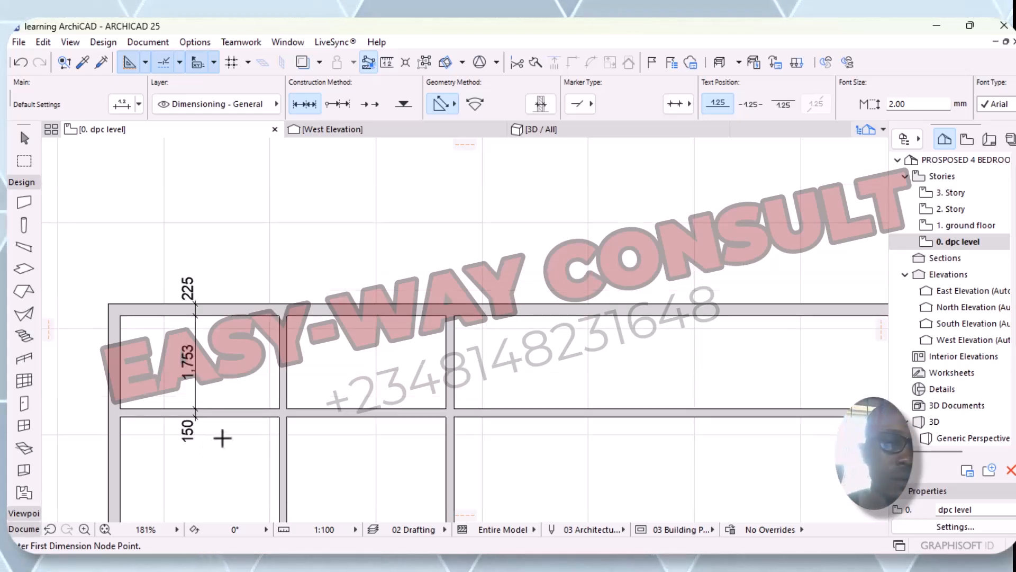
{"action": "scroll", "coordinate": [222, 437], "scroll_direction": "up", "scroll_amount": 2}
{"action": "scroll", "coordinate": [227, 444], "scroll_direction": "up", "scroll_amount": 2}
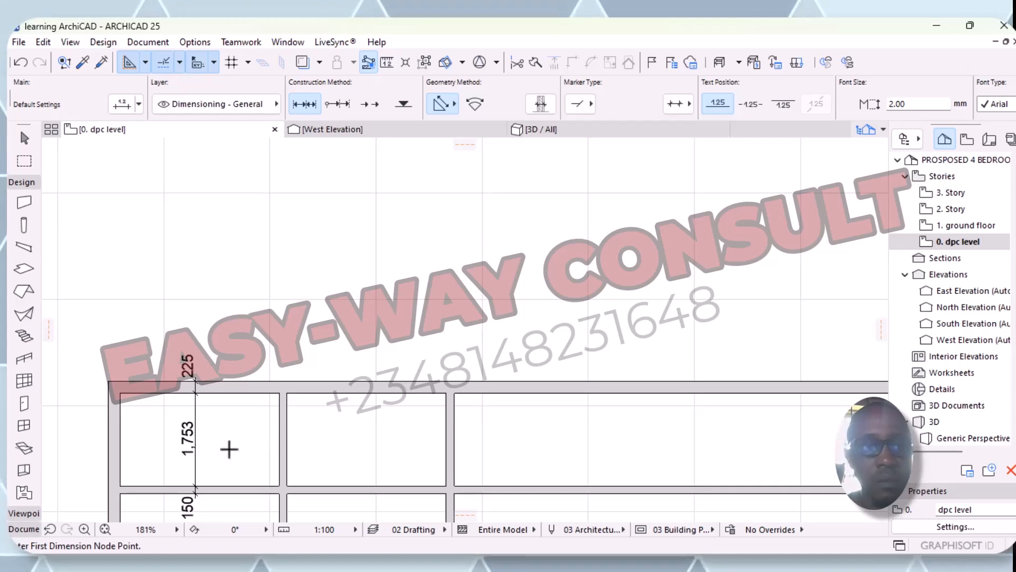
{"action": "scroll", "coordinate": [228, 449], "scroll_direction": "up", "scroll_amount": 2}
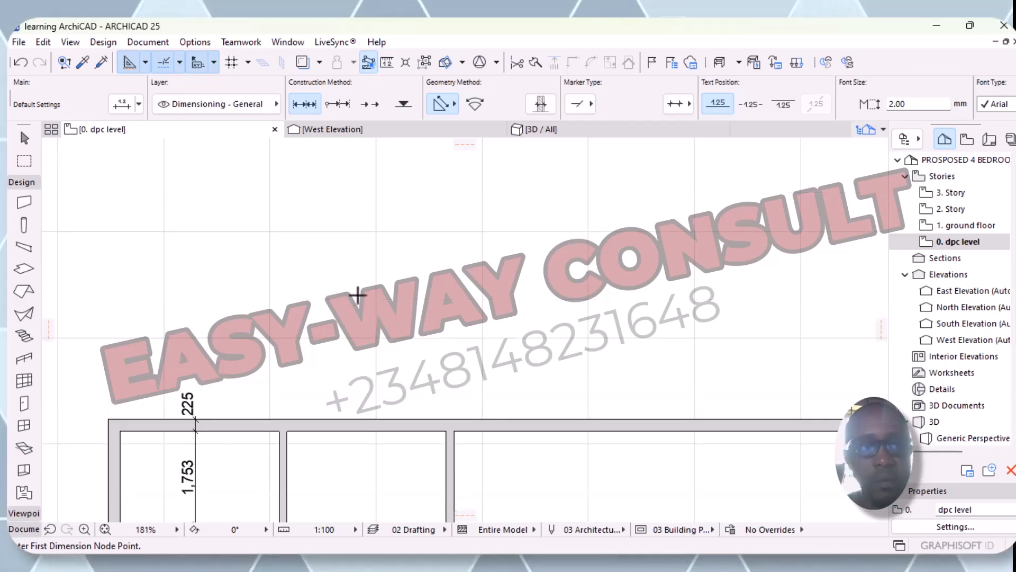
{"action": "scroll", "coordinate": [356, 295], "scroll_direction": "down", "scroll_amount": 6}
{"action": "middle_click_drag", "start_coordinate": [551, 474], "coordinate": [617, 513]}
{"action": "scroll", "coordinate": [473, 299], "scroll_direction": "up", "scroll_amount": 3}
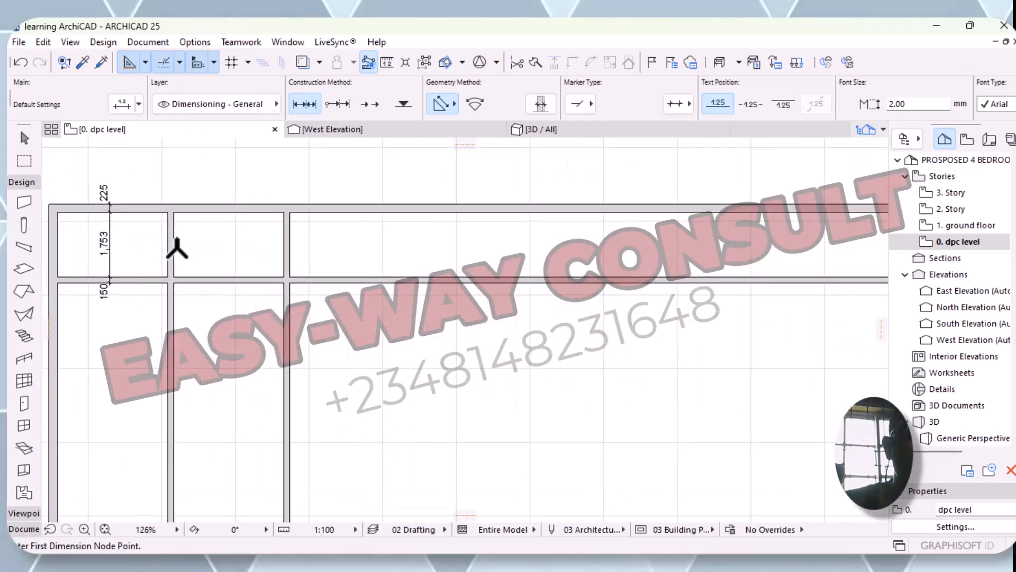
- Move the horizontal inner wall straight north, leaving a clear gap of about 633 mm to the north wall
{"action": "key", "text": "Escape"}
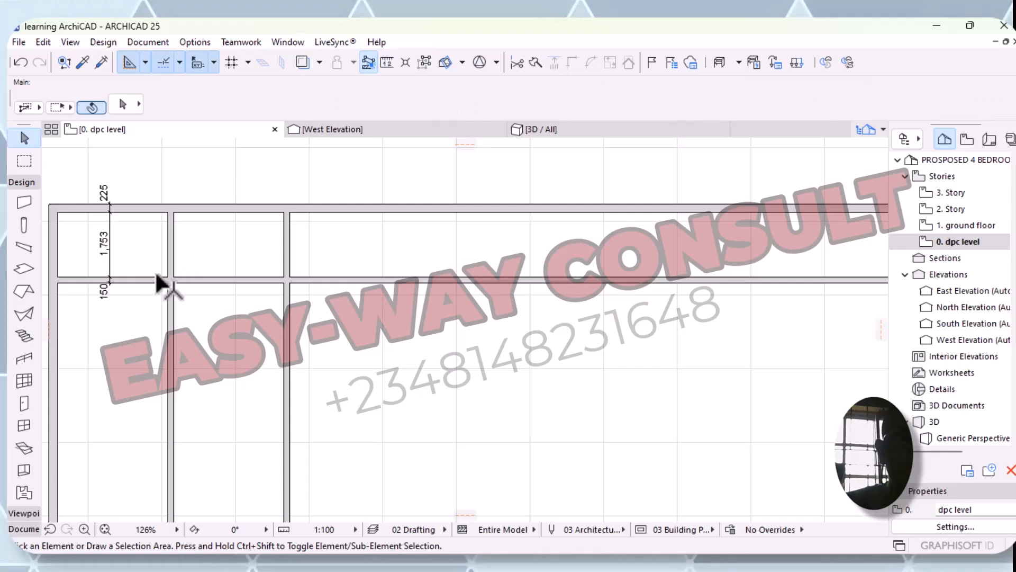
{"action": "left_click", "coordinate": [145, 280]}
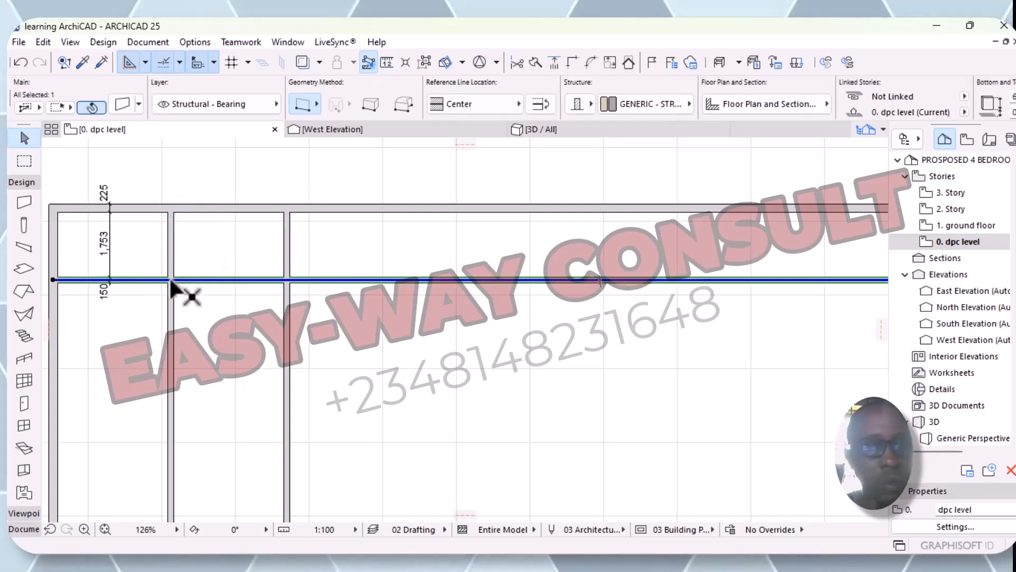
{"action": "scroll", "coordinate": [170, 278], "scroll_direction": "up", "scroll_amount": 1}
{"action": "scroll", "coordinate": [171, 282], "scroll_direction": "down", "scroll_amount": 1}
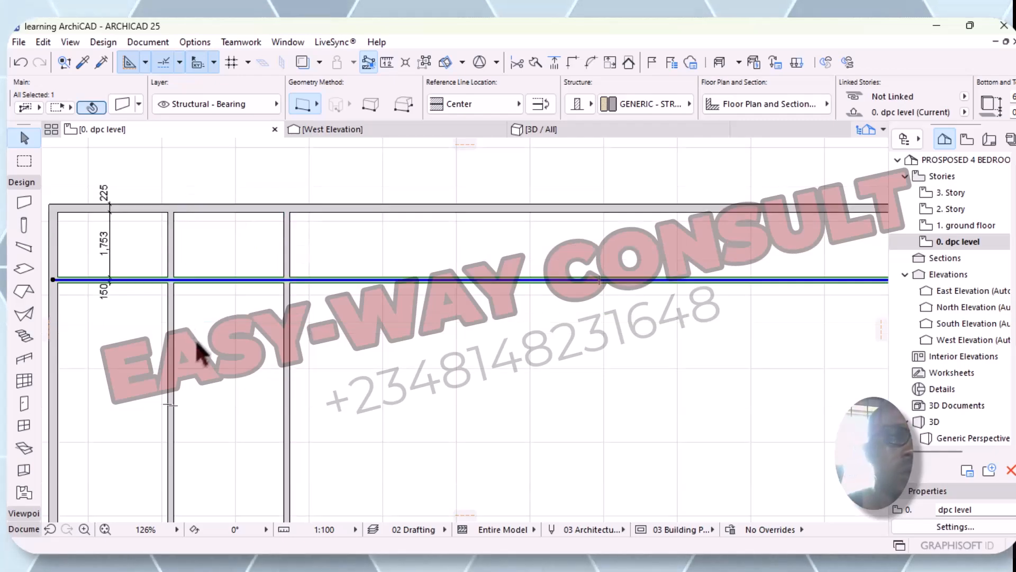
{"action": "scroll", "coordinate": [232, 353], "scroll_direction": "down", "scroll_amount": 2}
{"action": "scroll", "coordinate": [264, 352], "scroll_direction": "down", "scroll_amount": 6}
{"action": "middle_click_drag", "start_coordinate": [366, 423], "coordinate": [352, 390]}
{"action": "scroll", "coordinate": [188, 291], "scroll_direction": "up", "scroll_amount": 3}
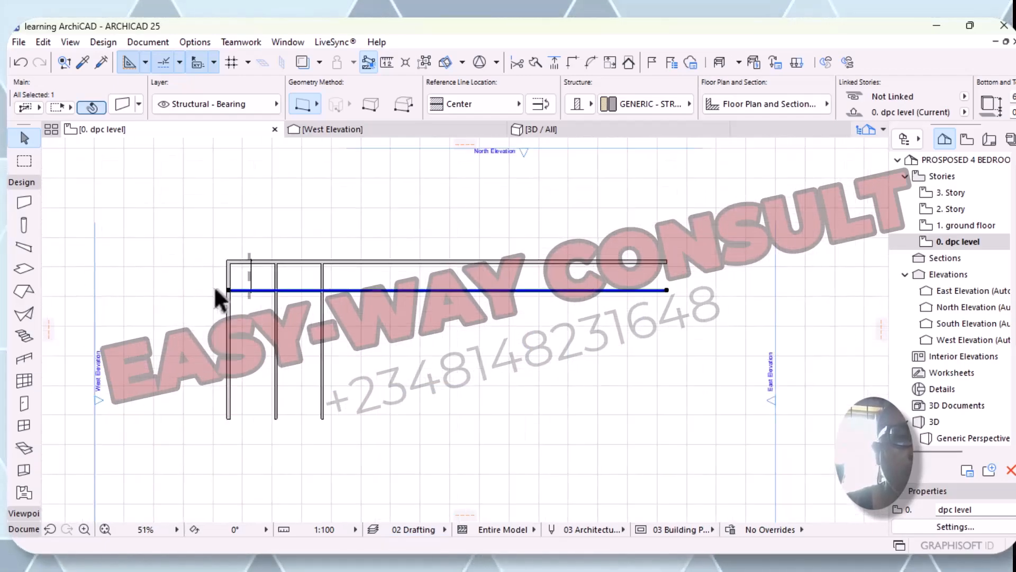
{"action": "scroll", "coordinate": [218, 299], "scroll_direction": "up", "scroll_amount": 4}
{"action": "middle_click_drag", "start_coordinate": [316, 332], "coordinate": [256, 356]}
{"action": "scroll", "coordinate": [227, 320], "scroll_direction": "up", "scroll_amount": 1}
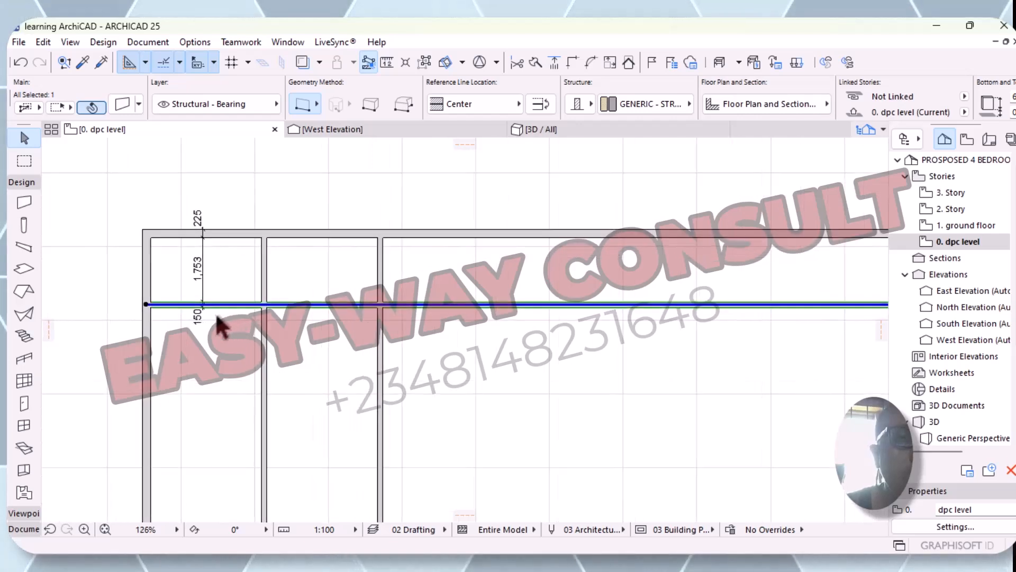
{"action": "right_click", "coordinate": [216, 279]}
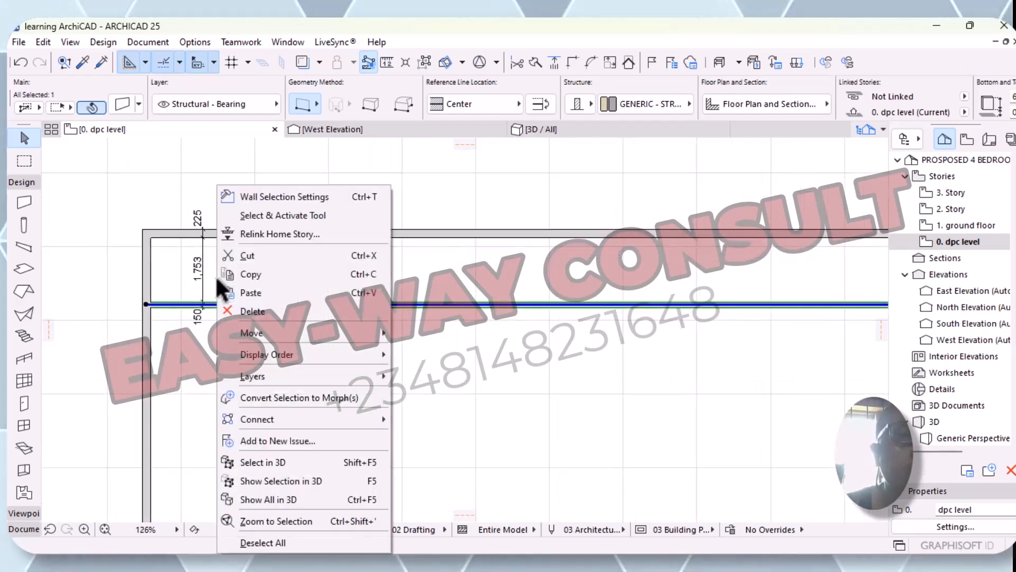
{"action": "mouse_move", "coordinate": [349, 334]}
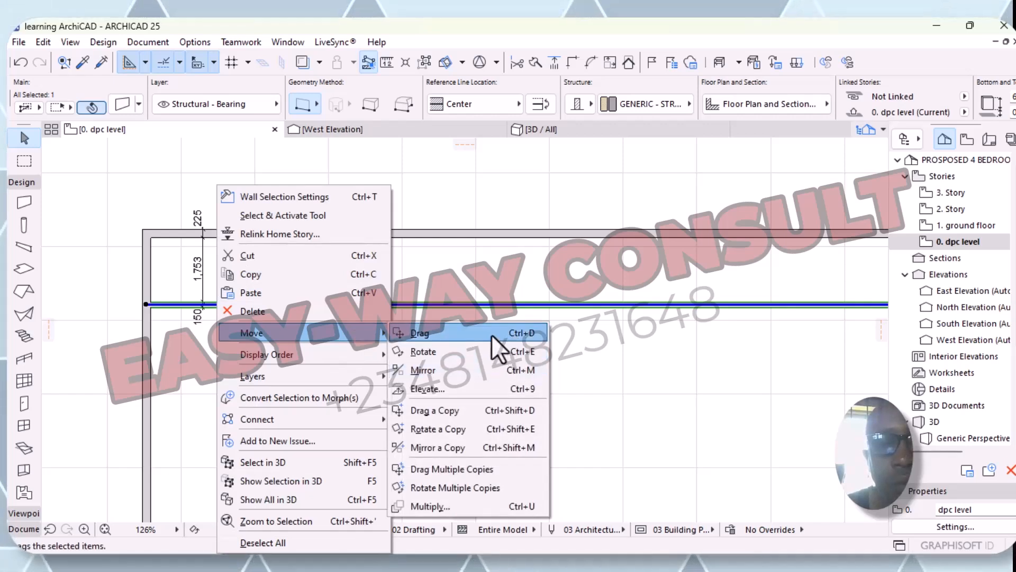
{"action": "left_click", "coordinate": [491, 334]}
{"action": "left_click", "coordinate": [228, 304]}
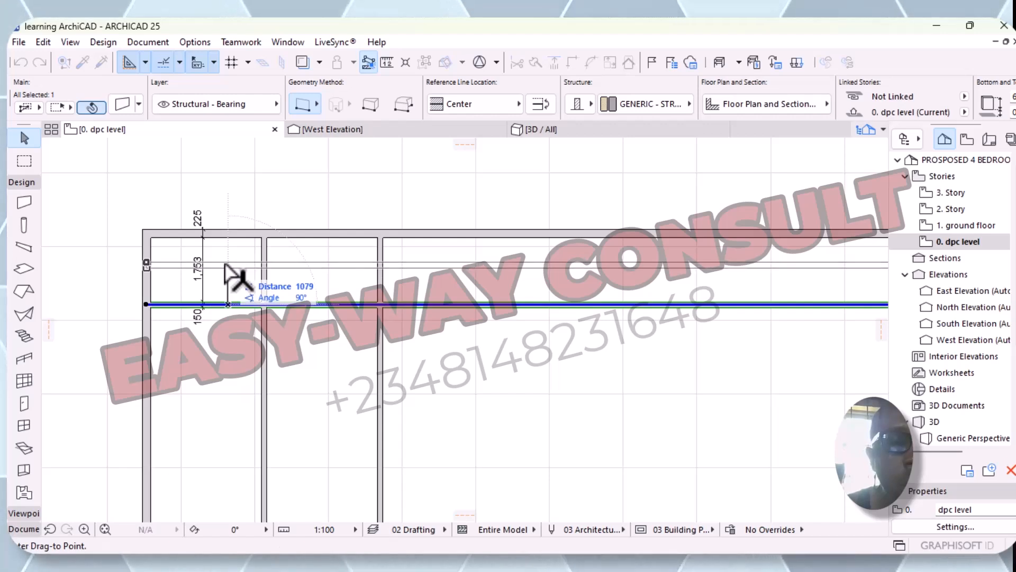
{"action": "left_click", "coordinate": [228, 265]}
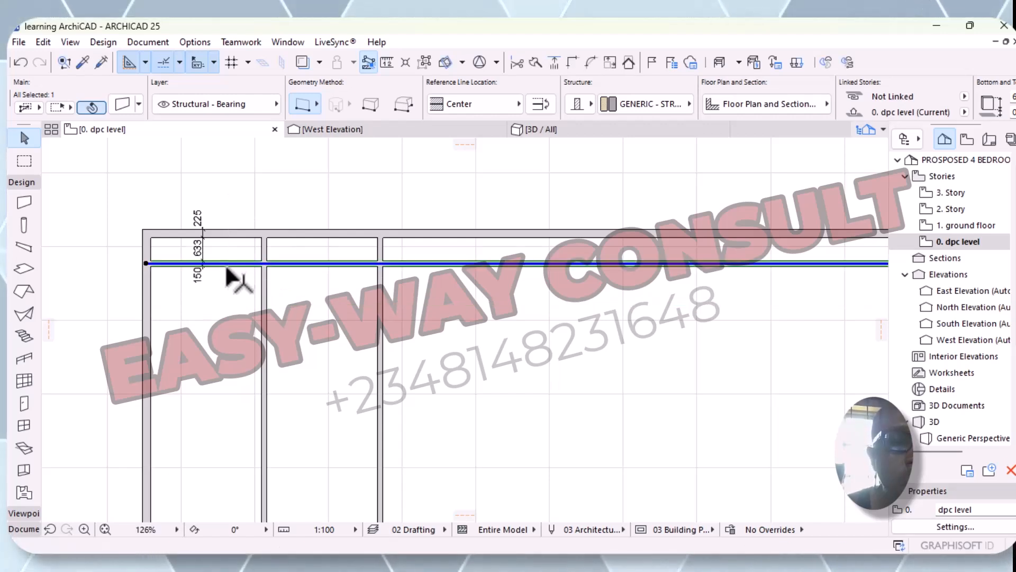
- Drag the selected horizontal inner wall straight south, away from the north wall, by a distance of 1350
{"action": "right_click", "coordinate": [218, 262]}
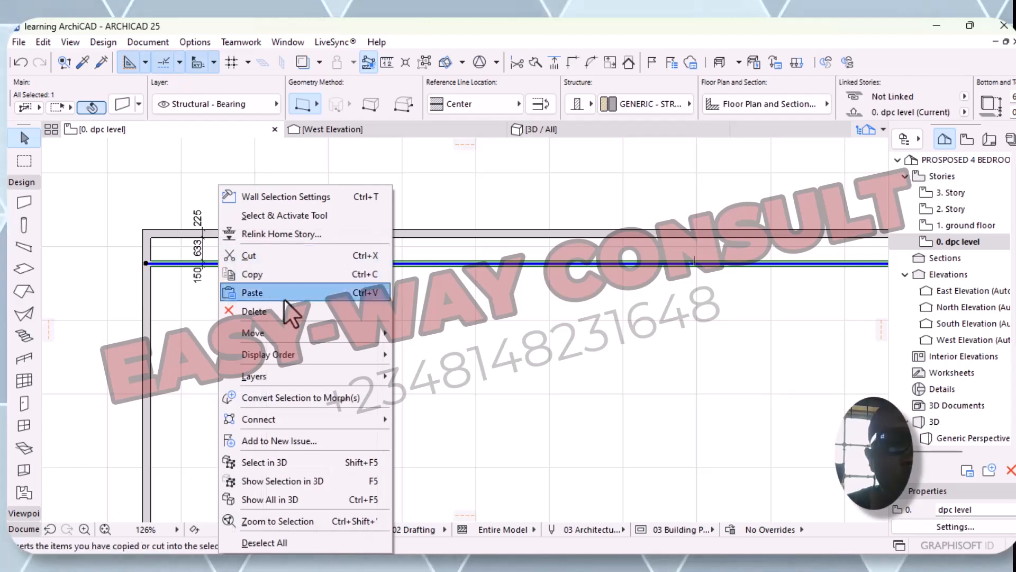
{"action": "mouse_move", "coordinate": [262, 333]}
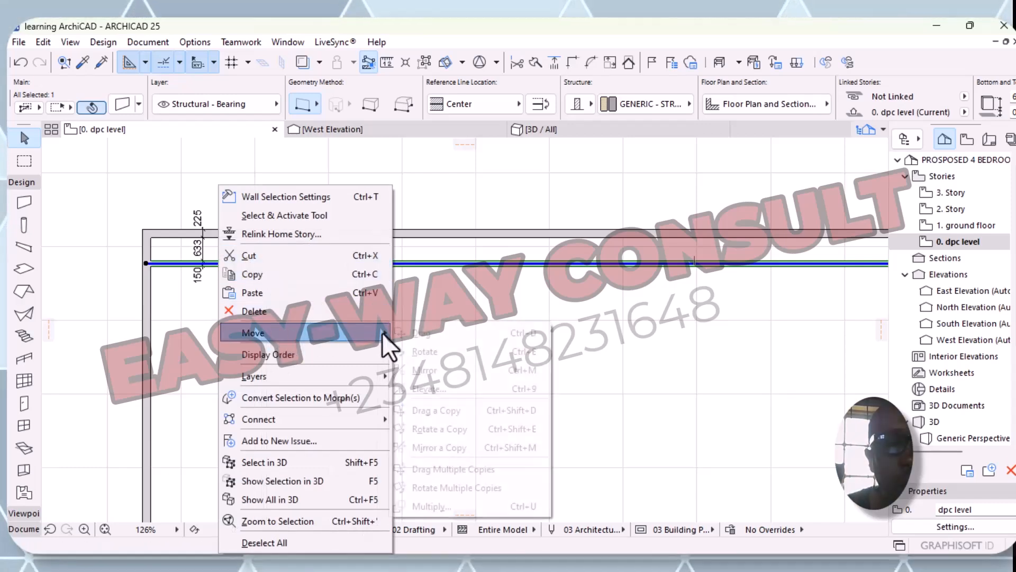
{"action": "left_click", "coordinate": [443, 334]}
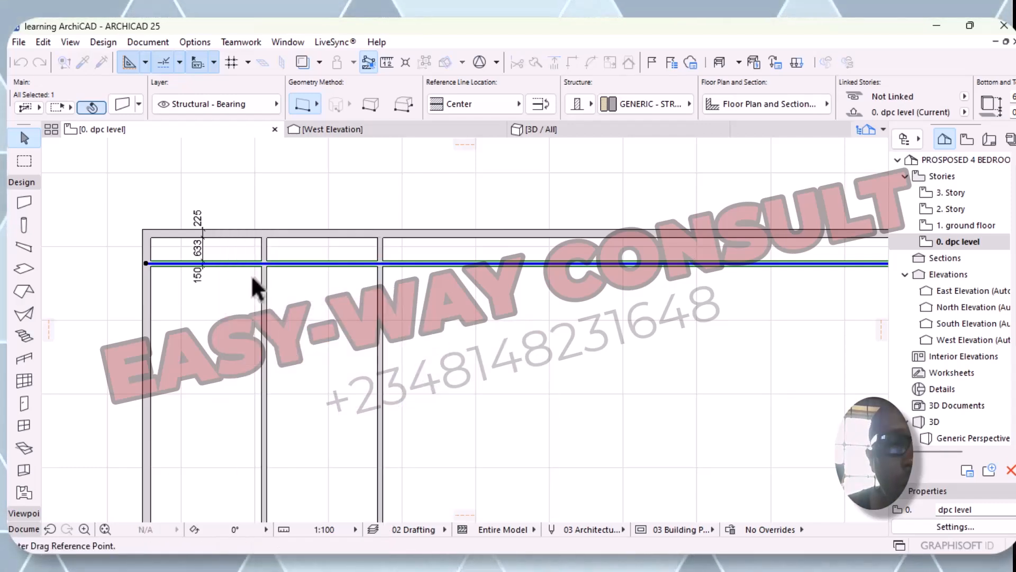
{"action": "left_click", "coordinate": [223, 263]}
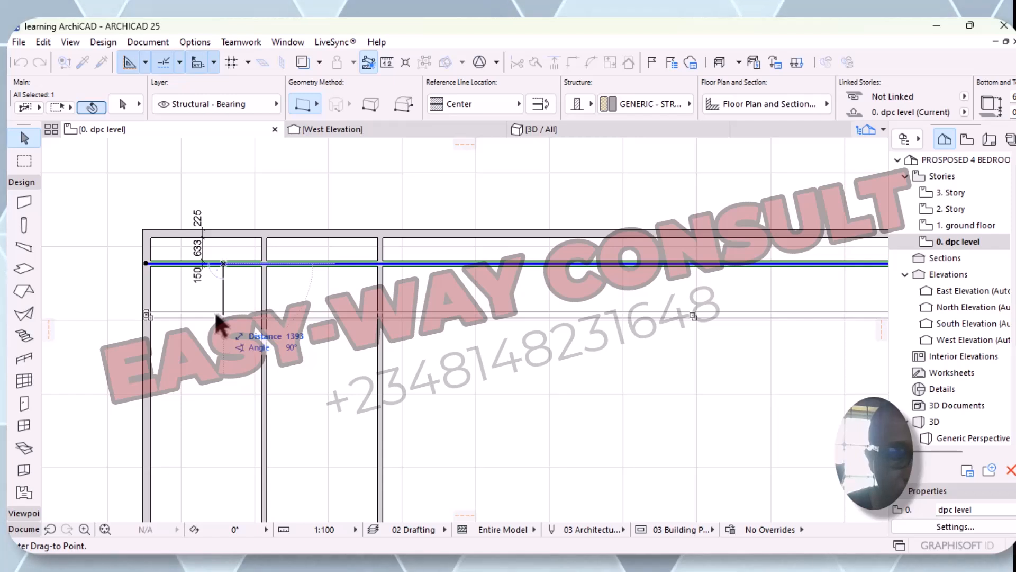
{"action": "key", "text": "Tab"}
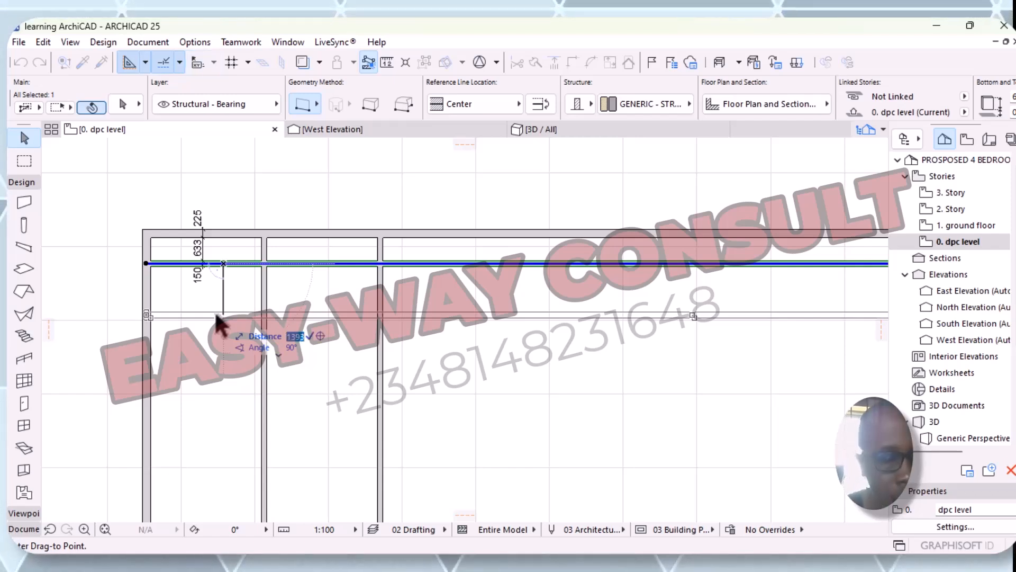
{"action": "type", "text": "1"}
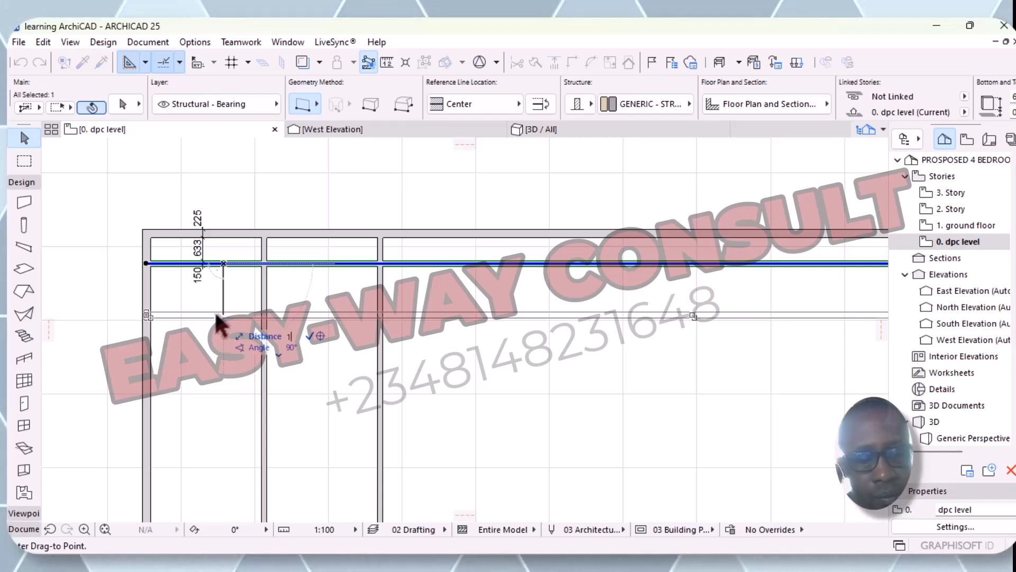
{"action": "type", "text": "36"}
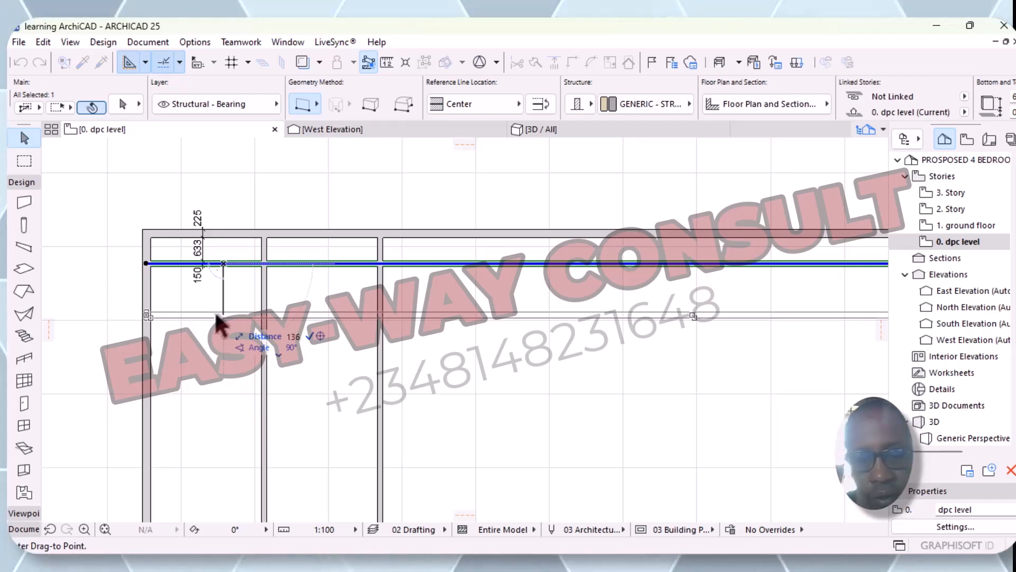
{"action": "type", "text": "0"}
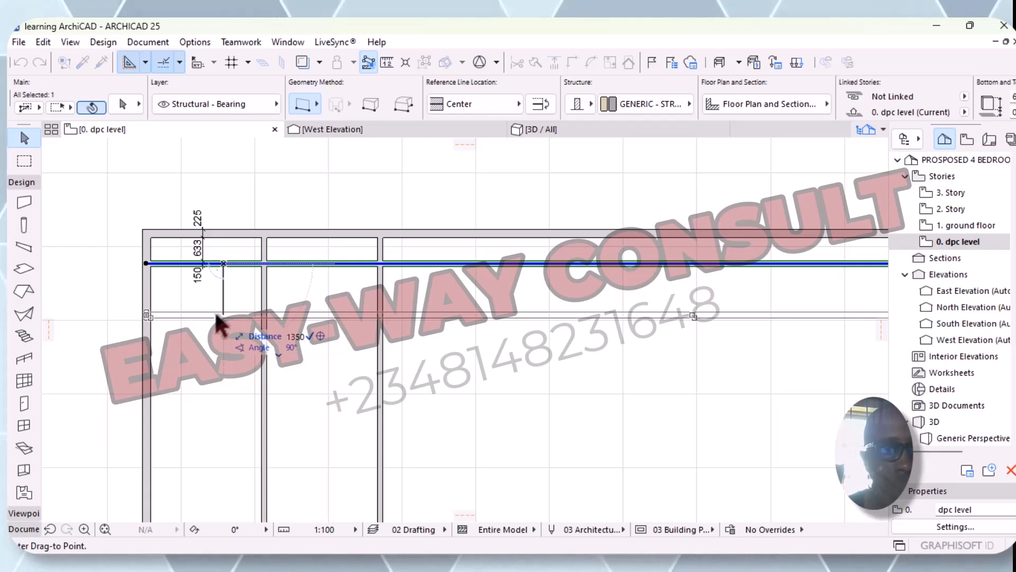
{"action": "key", "text": "Return"}
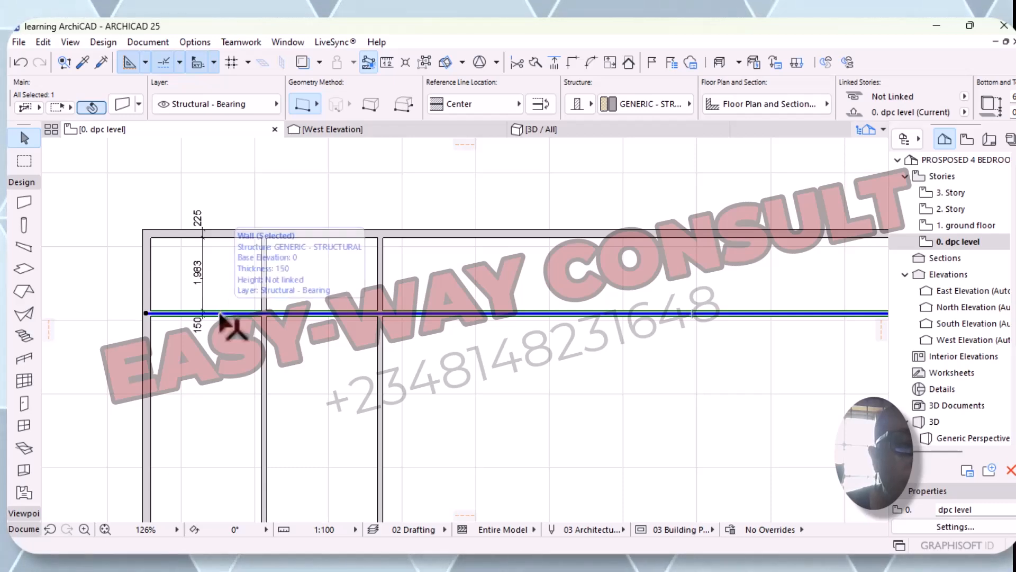
- Drag the horizontal inner wall straight north, back towards the north wall, by a distance of 663
{"action": "scroll", "coordinate": [211, 311], "scroll_direction": "up", "scroll_amount": 5}
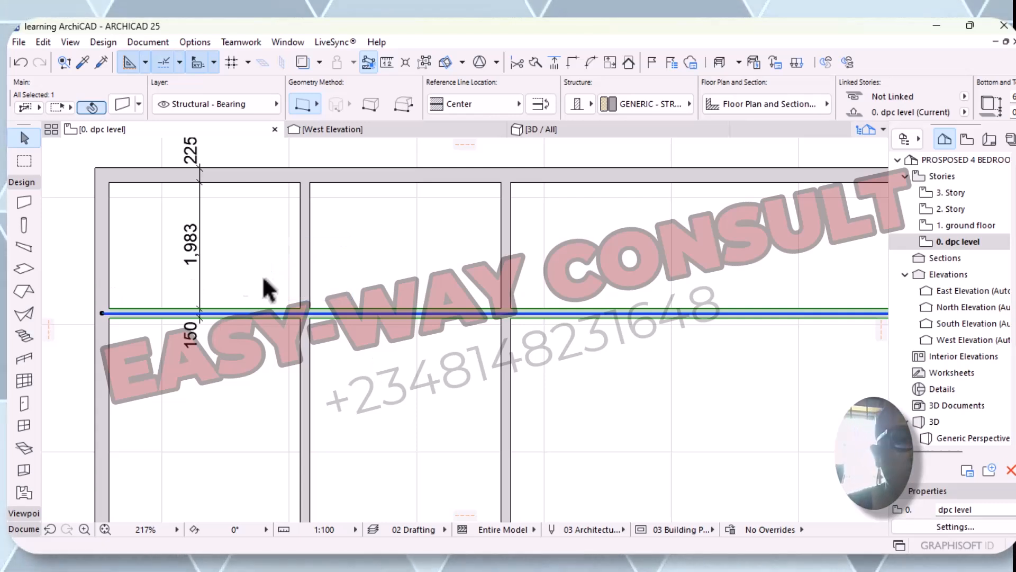
{"action": "right_click", "coordinate": [254, 292]}
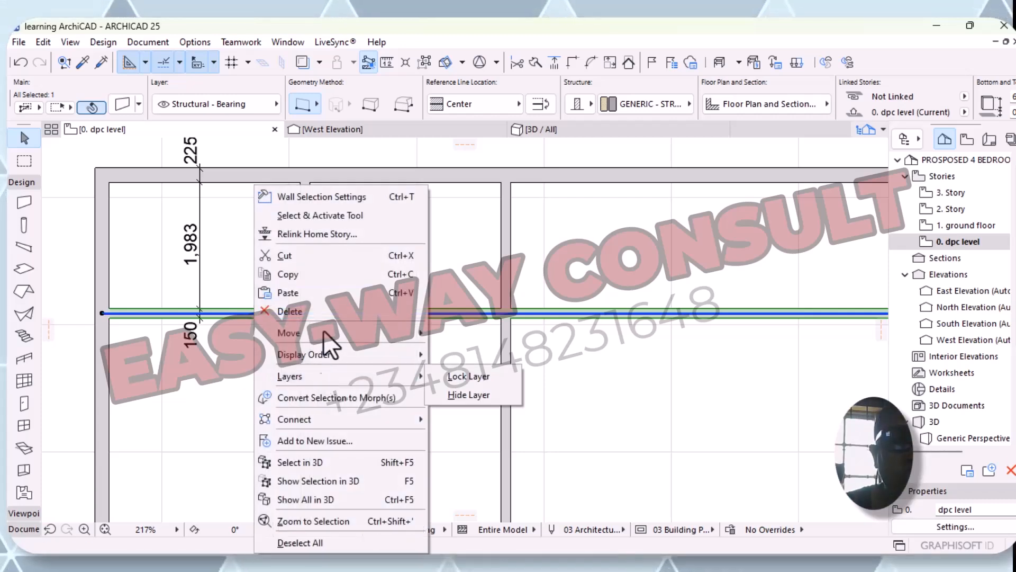
{"action": "mouse_move", "coordinate": [415, 331]}
{"action": "left_click", "coordinate": [485, 329]}
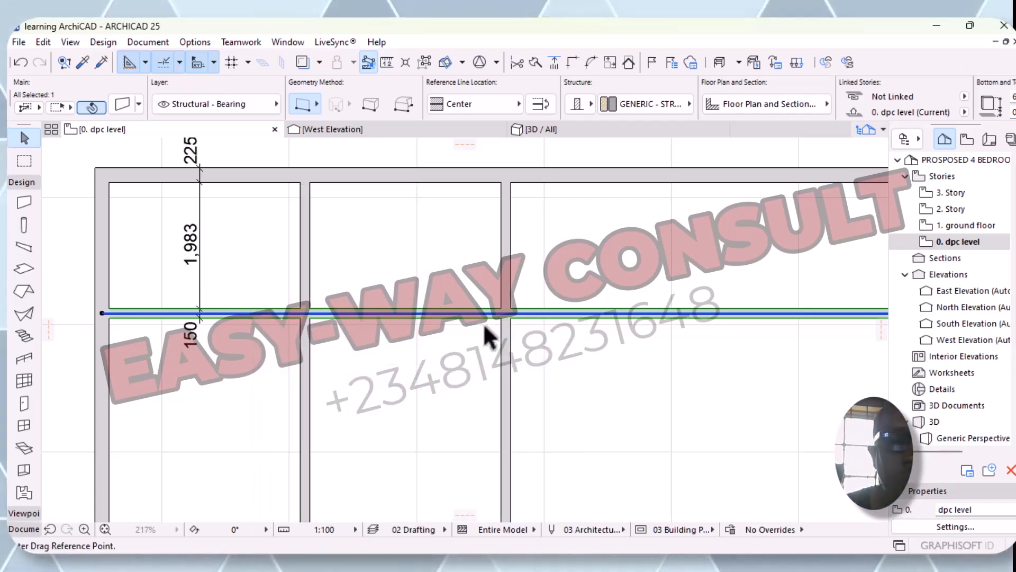
{"action": "left_click", "coordinate": [248, 313]}
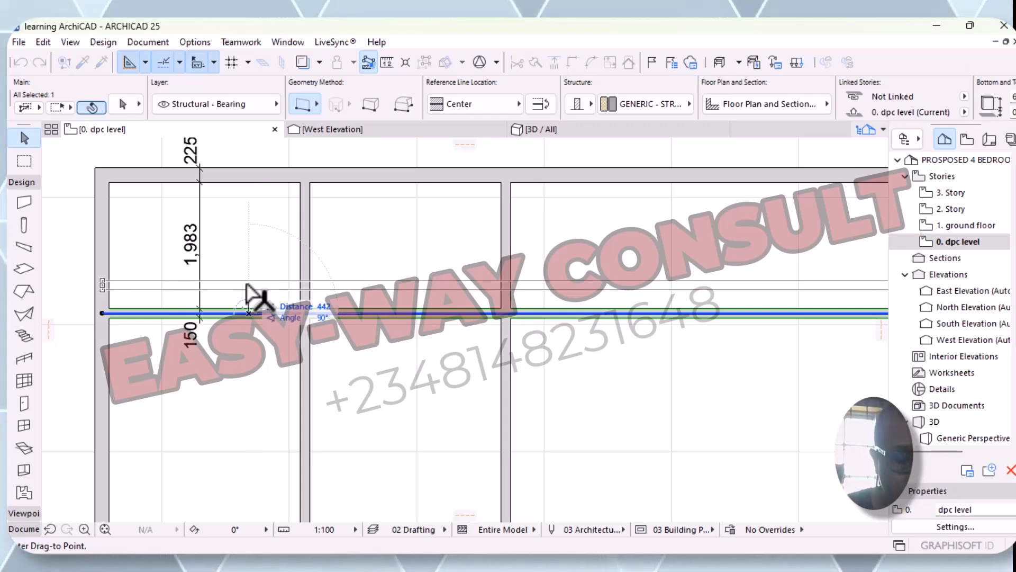
{"action": "type", "text": "6"}
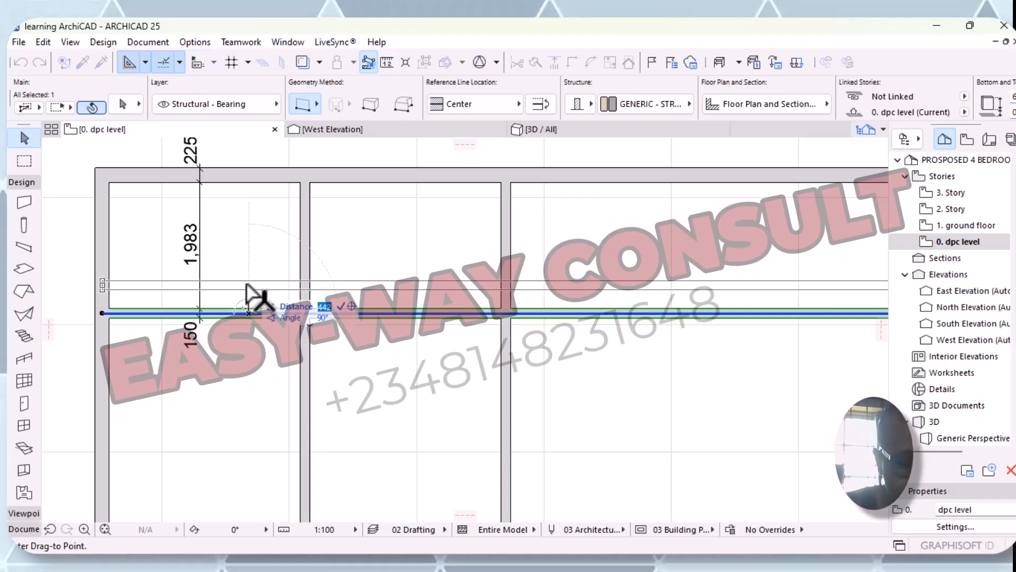
{"action": "type", "text": "6"}
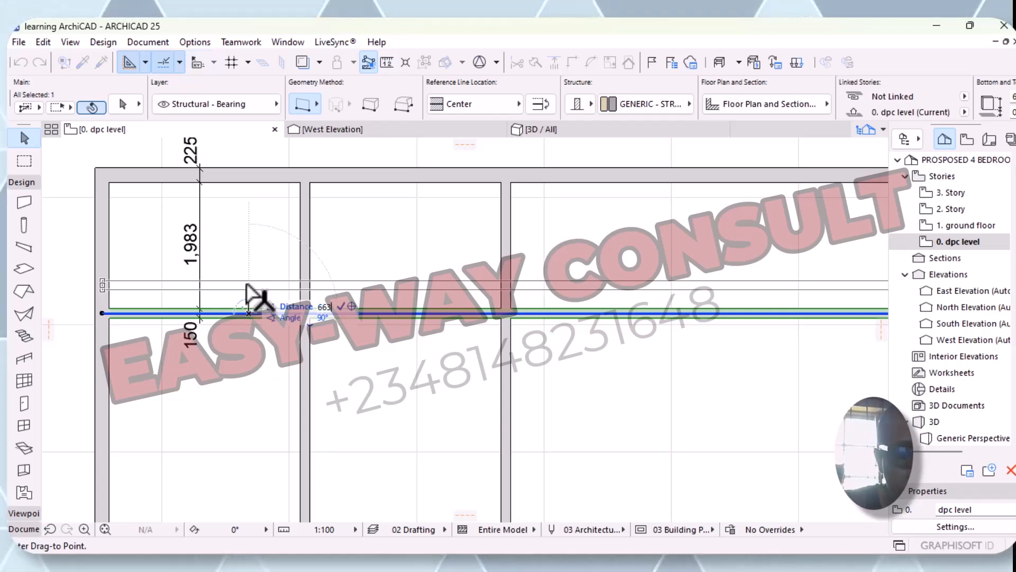
{"action": "key", "text": "Return"}
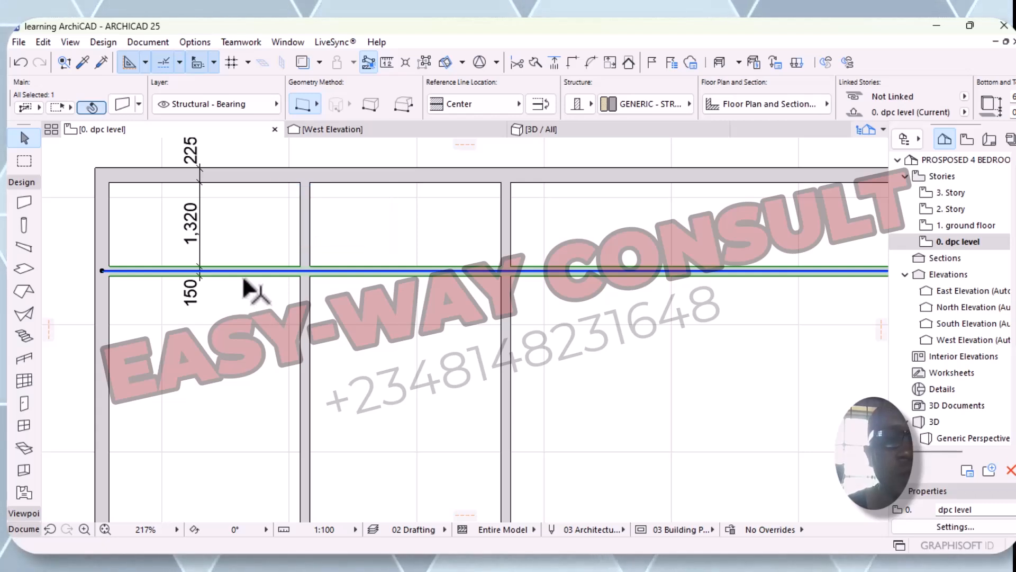
- Drag the horizontal inner wall a further 170 straight north, closer to the north wall
{"action": "right_click", "coordinate": [247, 285]}
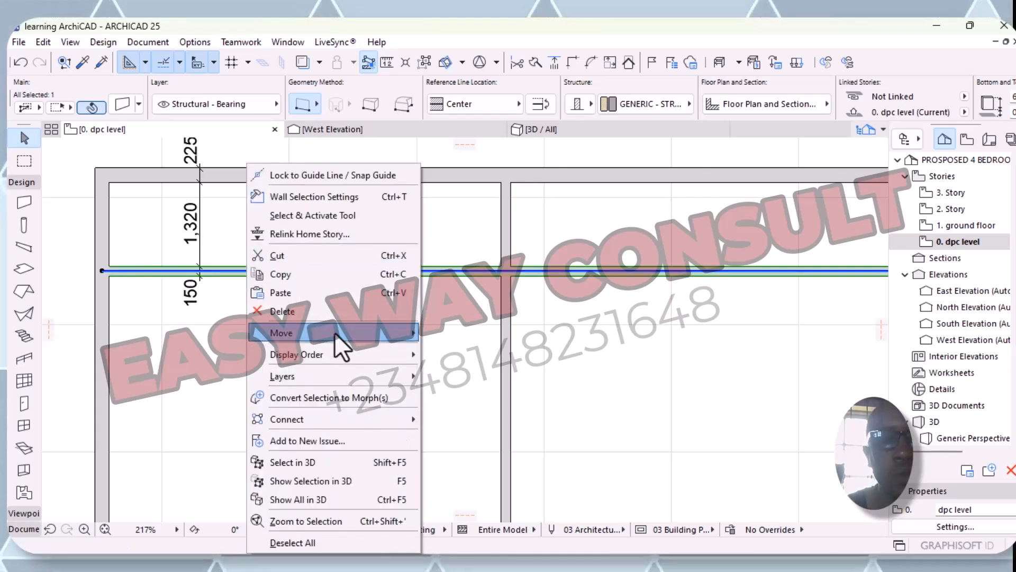
{"action": "mouse_move", "coordinate": [334, 332]}
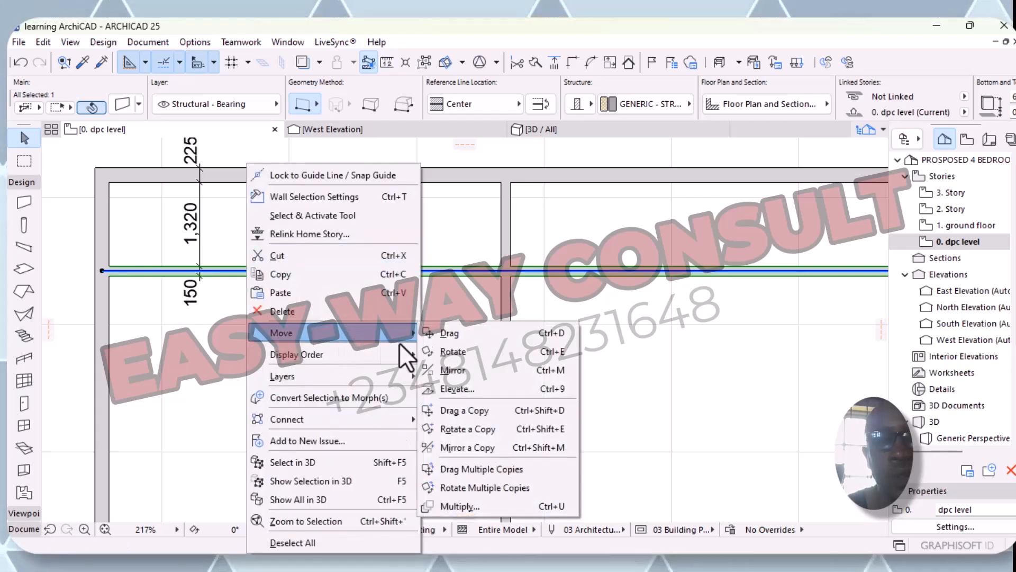
{"action": "left_click", "coordinate": [476, 331]}
{"action": "left_click", "coordinate": [283, 271]}
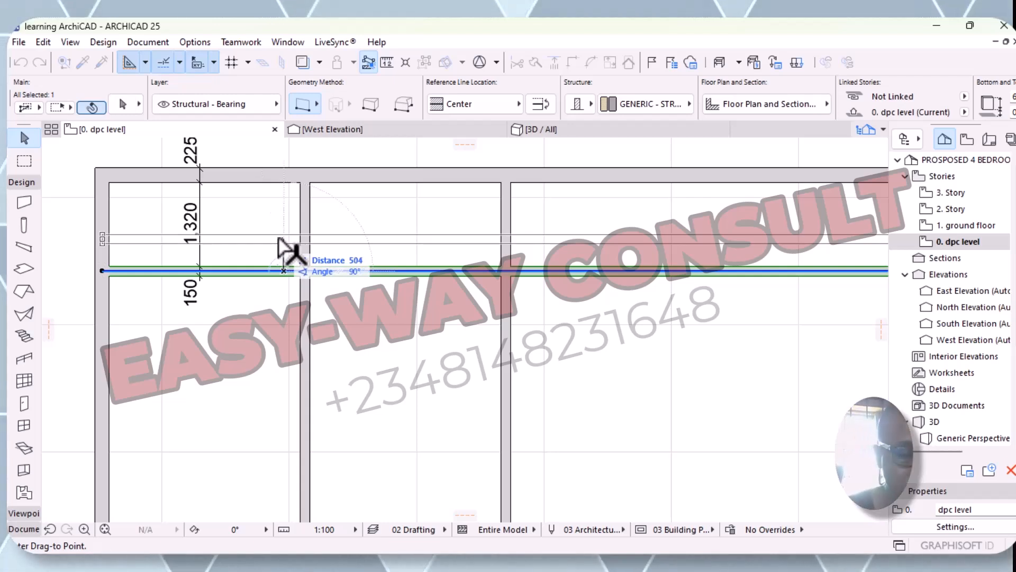
{"action": "key", "text": "Tab"}
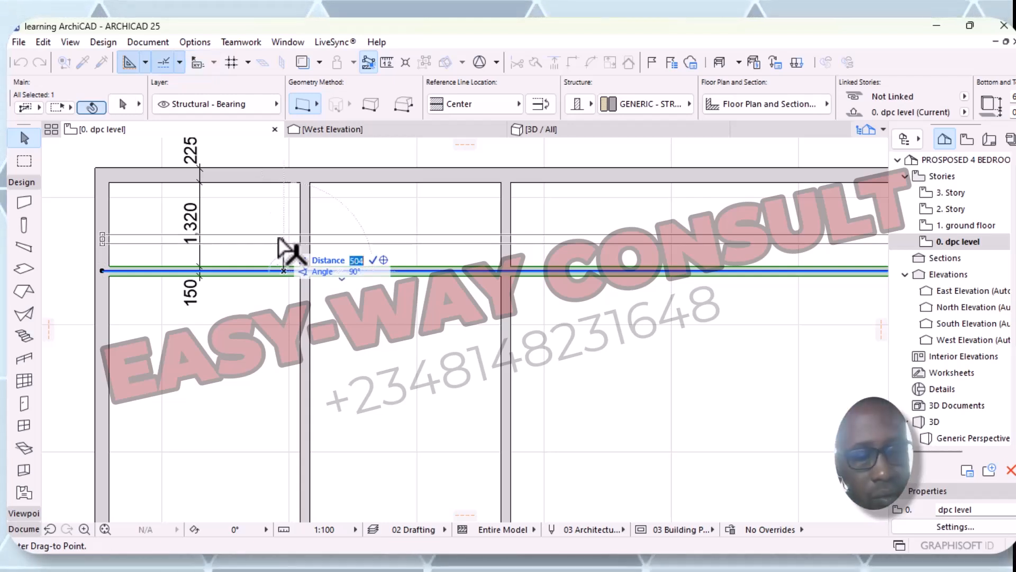
{"action": "type", "text": "170"}
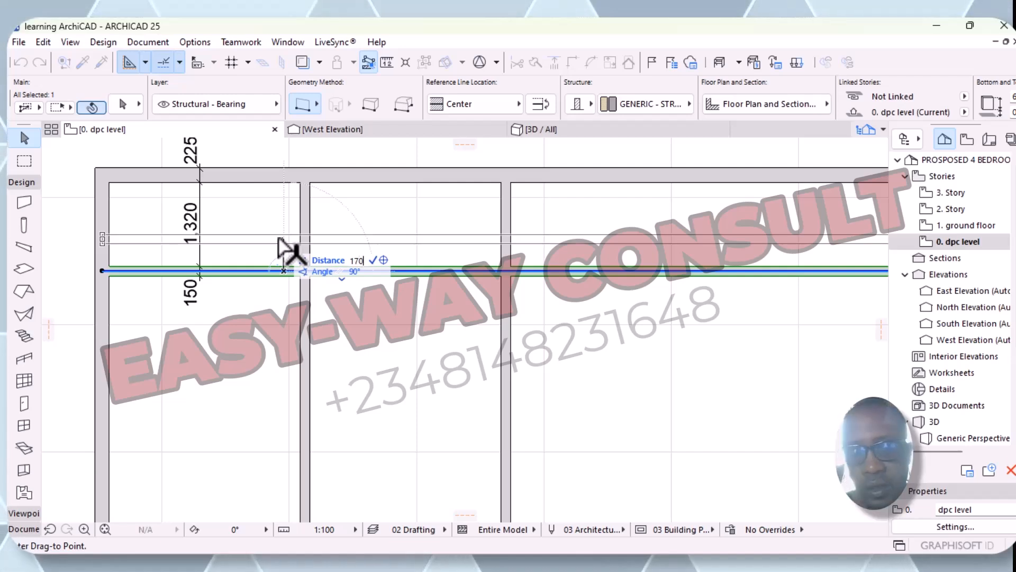
{"action": "key", "text": "Return"}
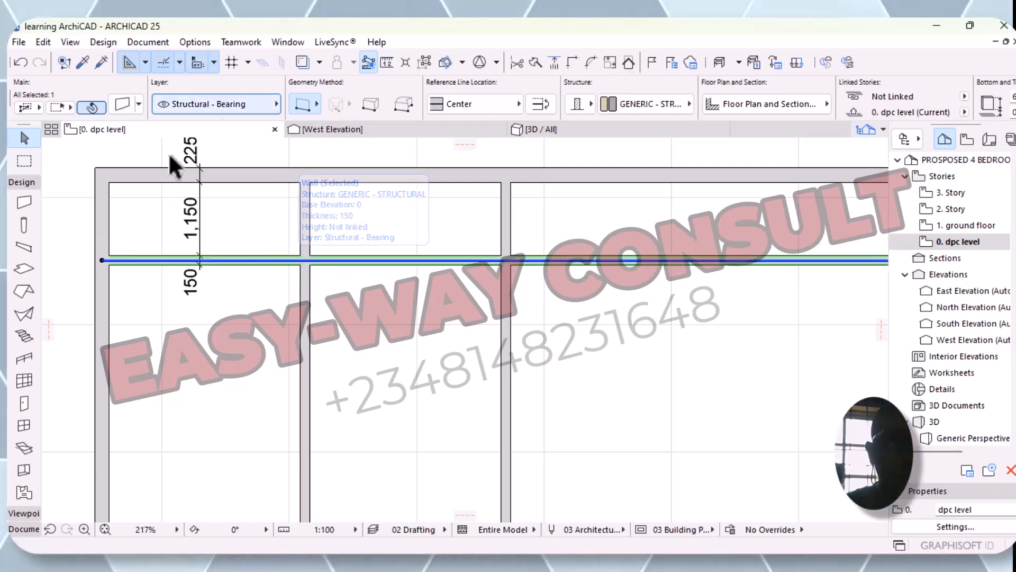
- Drag the horizontal inner wall 50 straight south to correct its gap to the north wall
{"action": "right_click", "coordinate": [226, 259]}
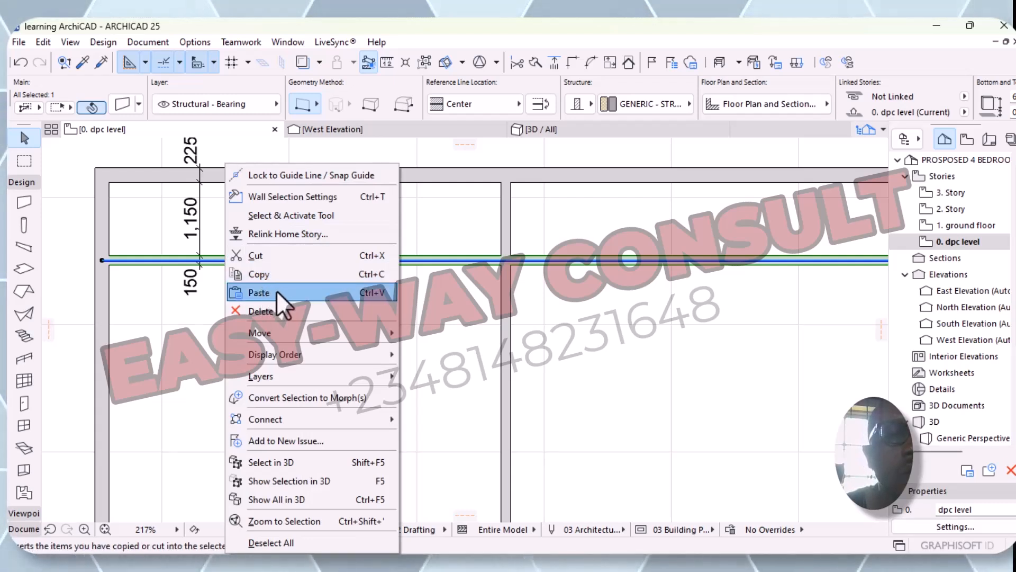
{"action": "mouse_move", "coordinate": [381, 339]}
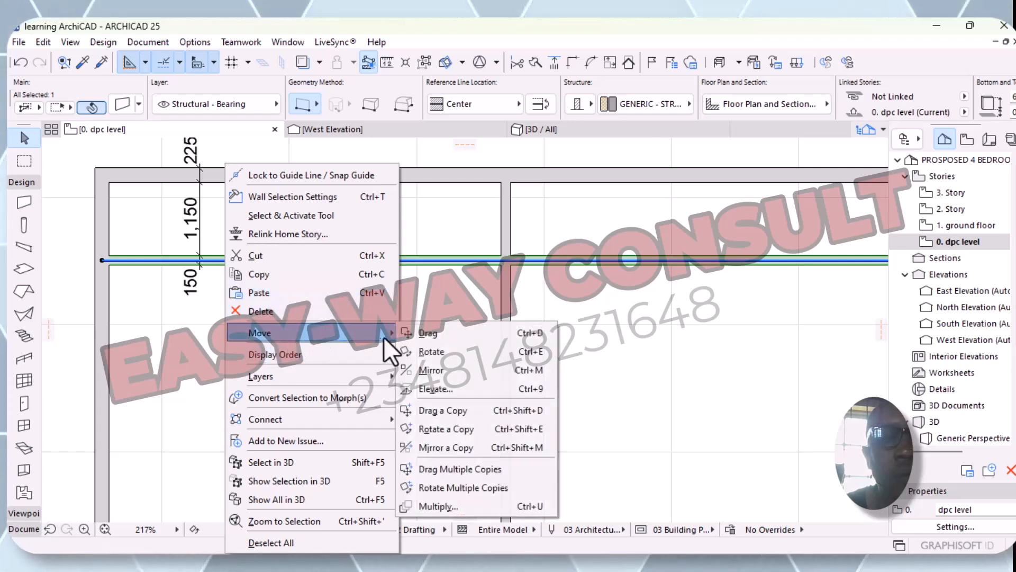
{"action": "left_click", "coordinate": [424, 335]}
{"action": "left_click", "coordinate": [258, 260]}
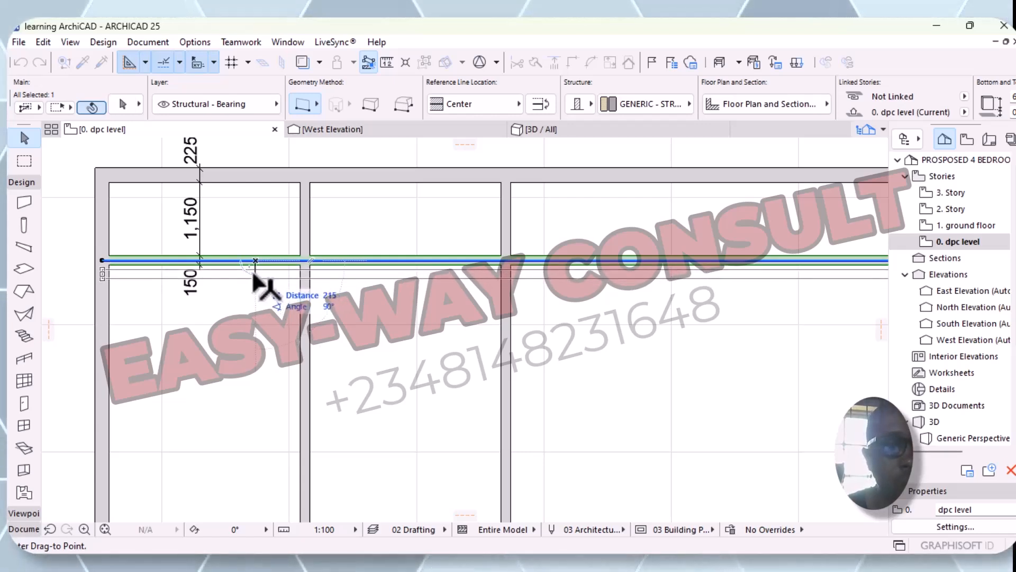
{"action": "key", "text": "Tab"}
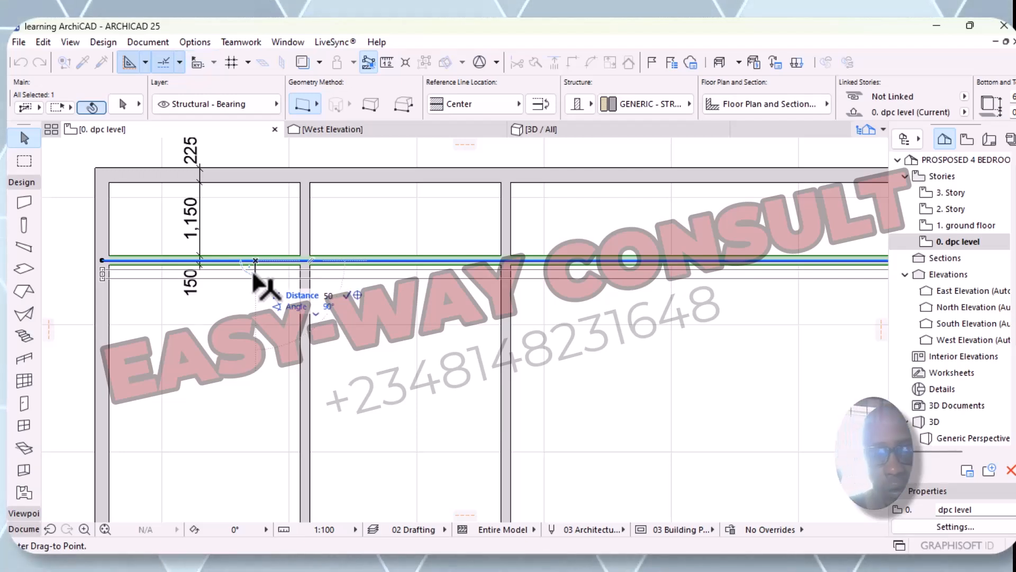
{"action": "type", "text": "50"}
{"action": "key", "text": "Return"}
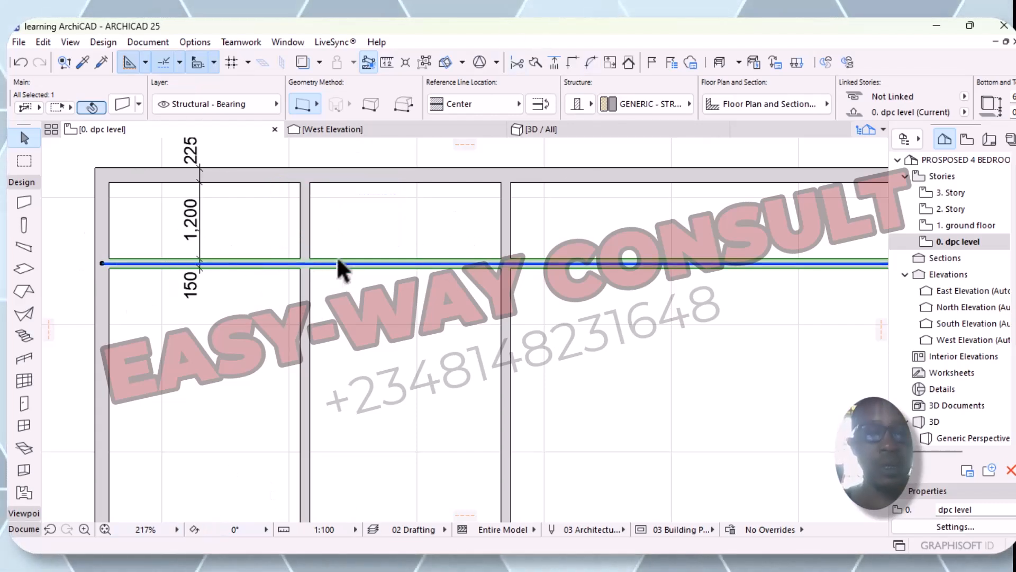
- Try shortening the horizontal inner wall by stretching its west end to the first vertical inner wall, and undo the change
{"action": "scroll", "coordinate": [492, 343], "scroll_direction": "down", "scroll_amount": 5}
{"action": "middle_click_drag", "start_coordinate": [605, 396], "coordinate": [505, 342]}
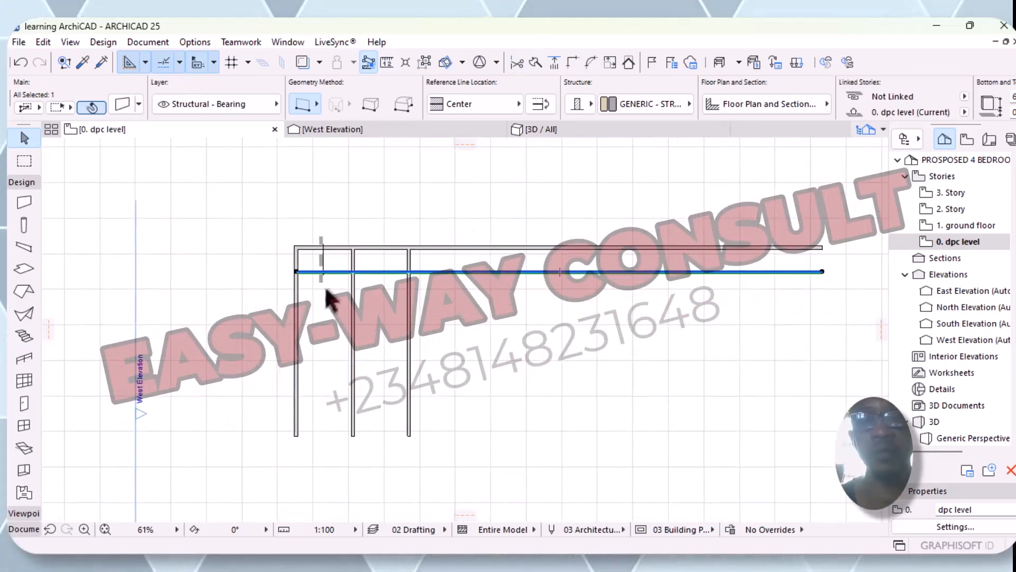
{"action": "scroll", "coordinate": [341, 275], "scroll_direction": "up", "scroll_amount": 7}
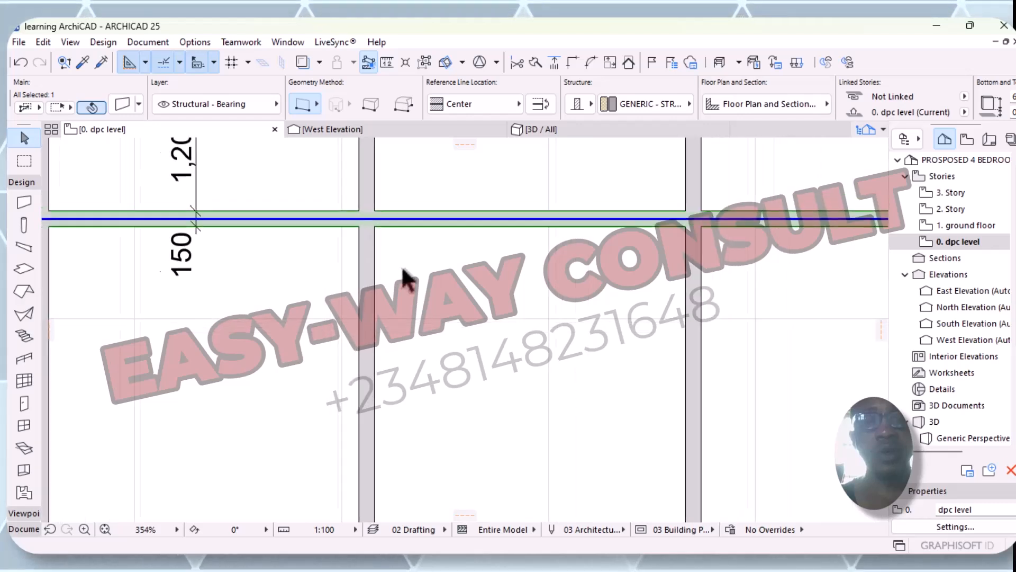
{"action": "scroll", "coordinate": [403, 275], "scroll_direction": "down", "scroll_amount": 4}
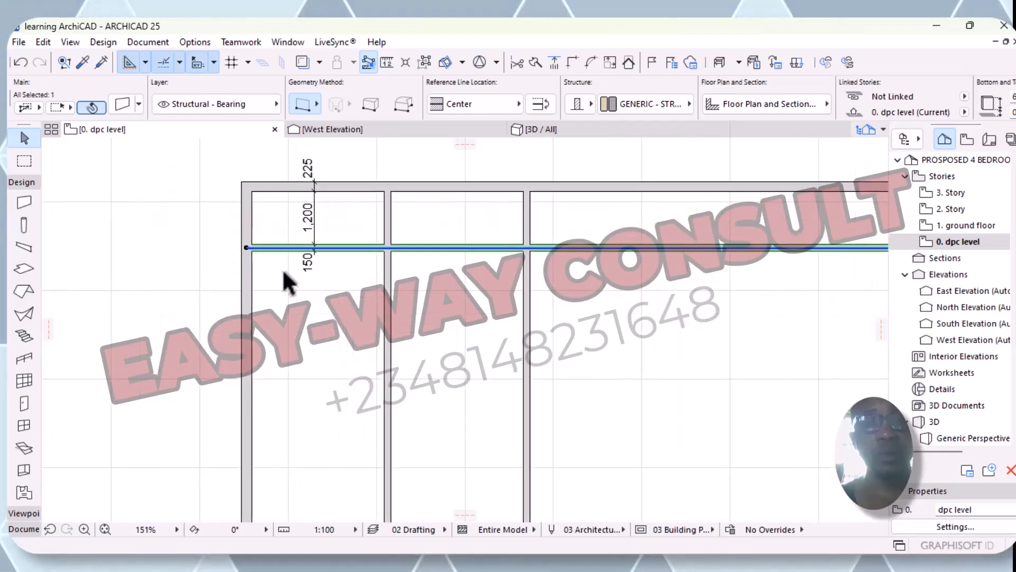
{"action": "left_click", "coordinate": [152, 276]}
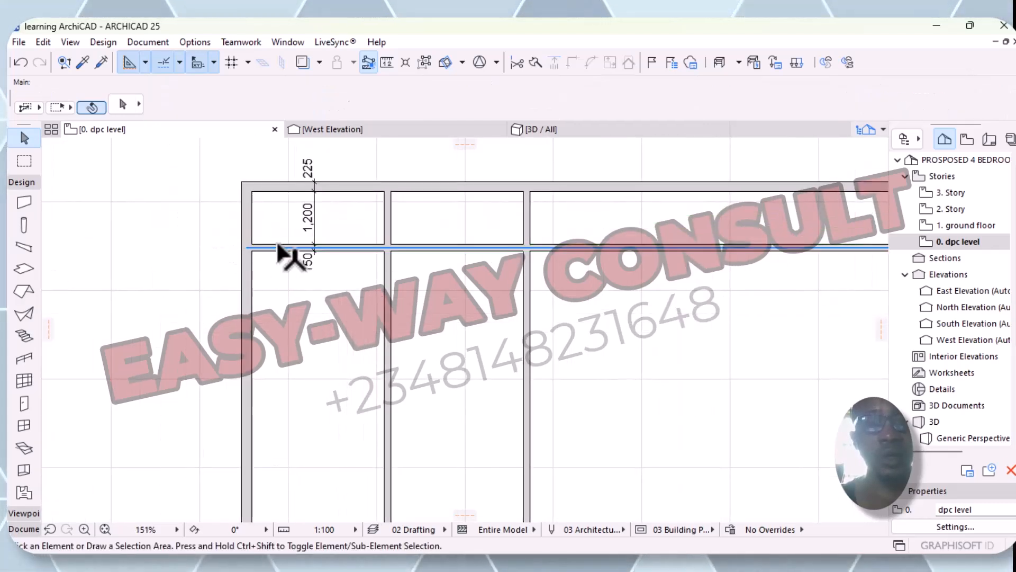
{"action": "left_click", "coordinate": [248, 249]}
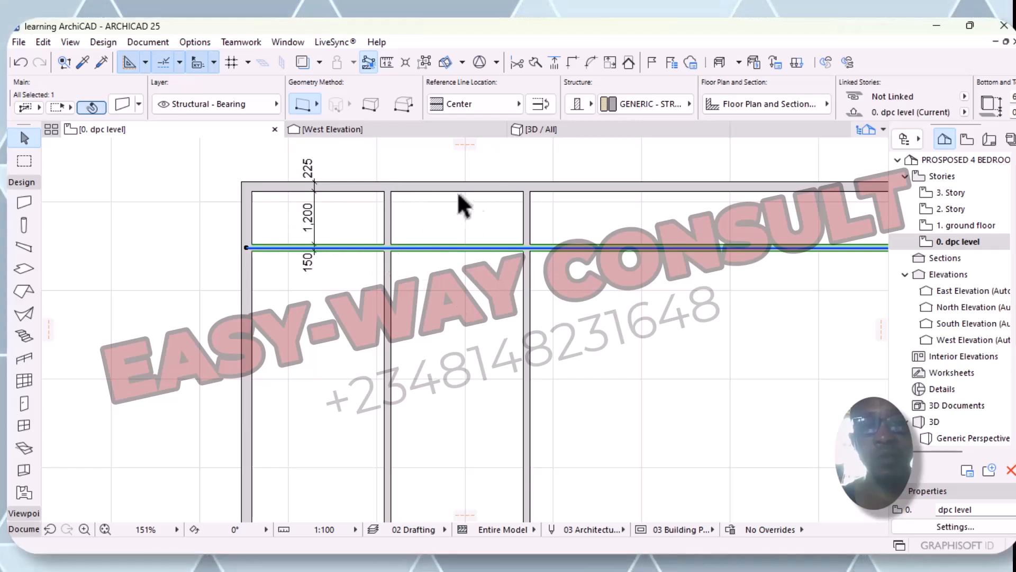
{"action": "left_click", "coordinate": [247, 247]}
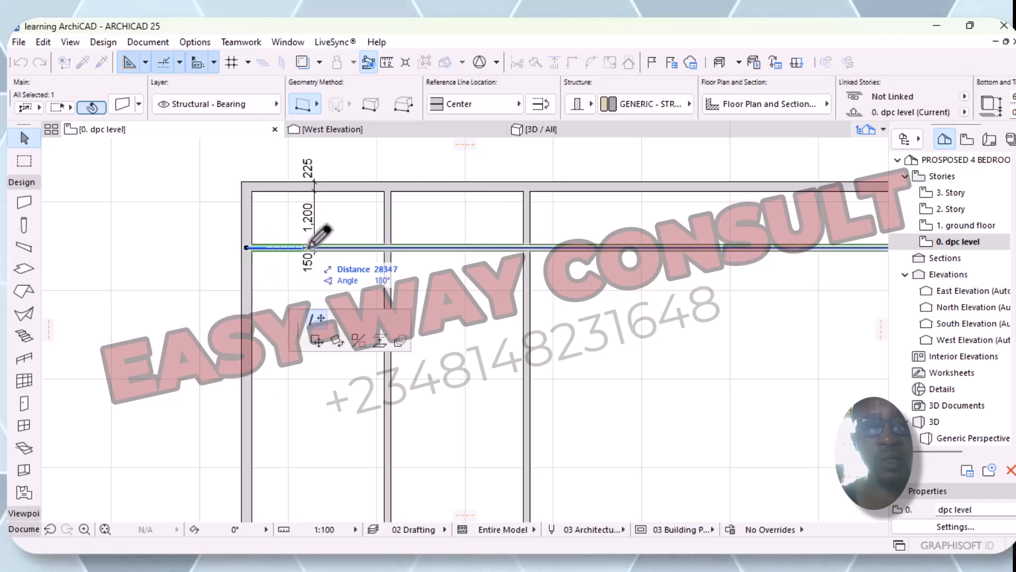
{"action": "left_click", "coordinate": [392, 245]}
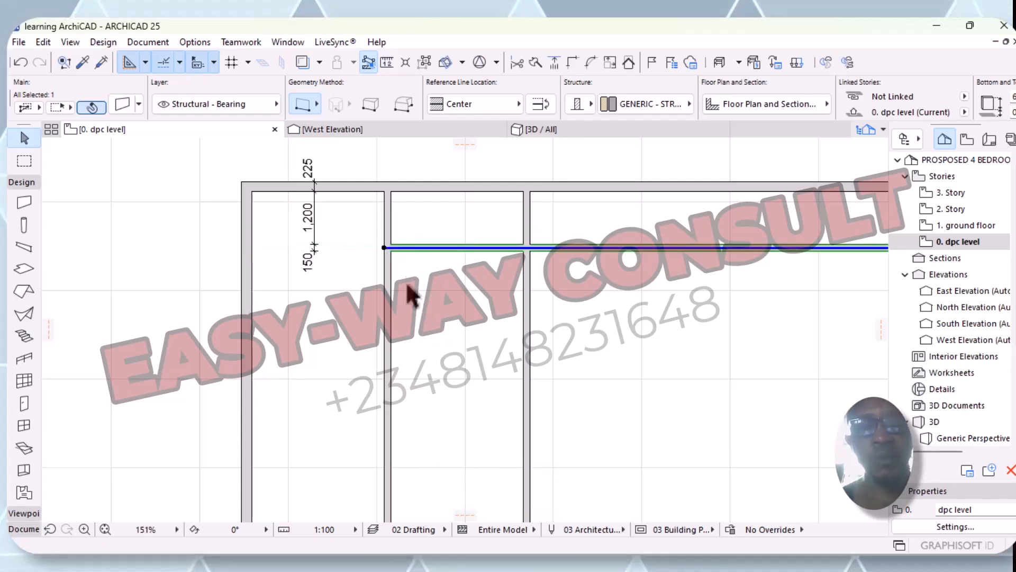
{"action": "key", "text": "ctrl+z"}
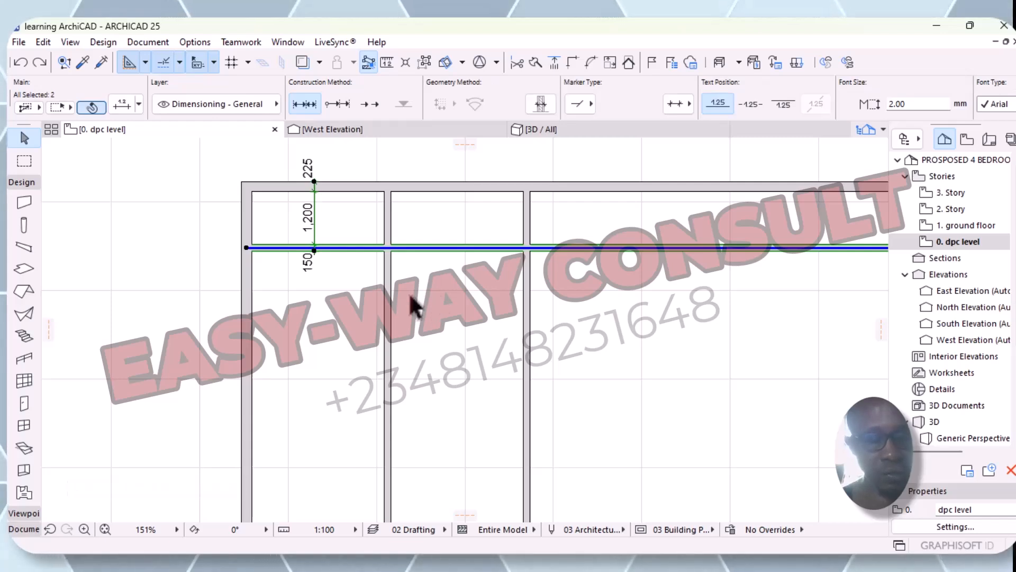
- Undo the last move of the horizontal inner wall and move it 50 straight south again from the north wall
{"action": "key", "text": "ctrl+z"}
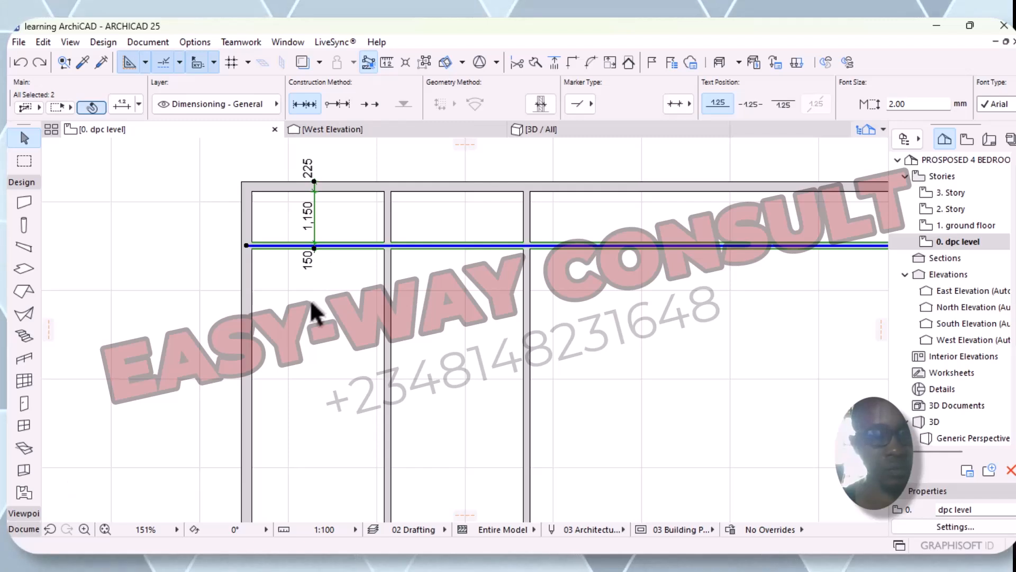
{"action": "left_click", "coordinate": [324, 301]}
{"action": "left_click", "coordinate": [345, 246]}
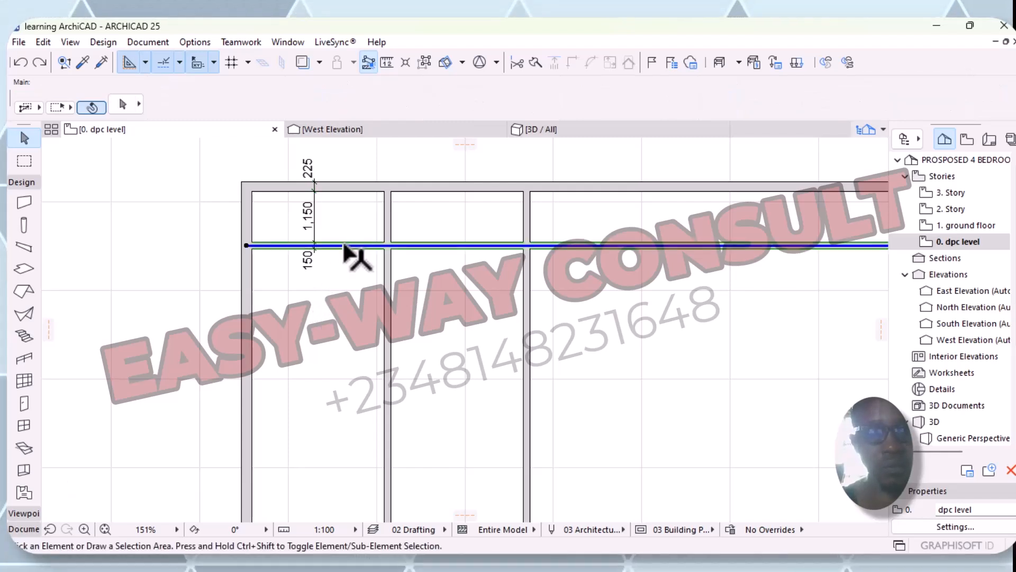
{"action": "right_click", "coordinate": [334, 247]}
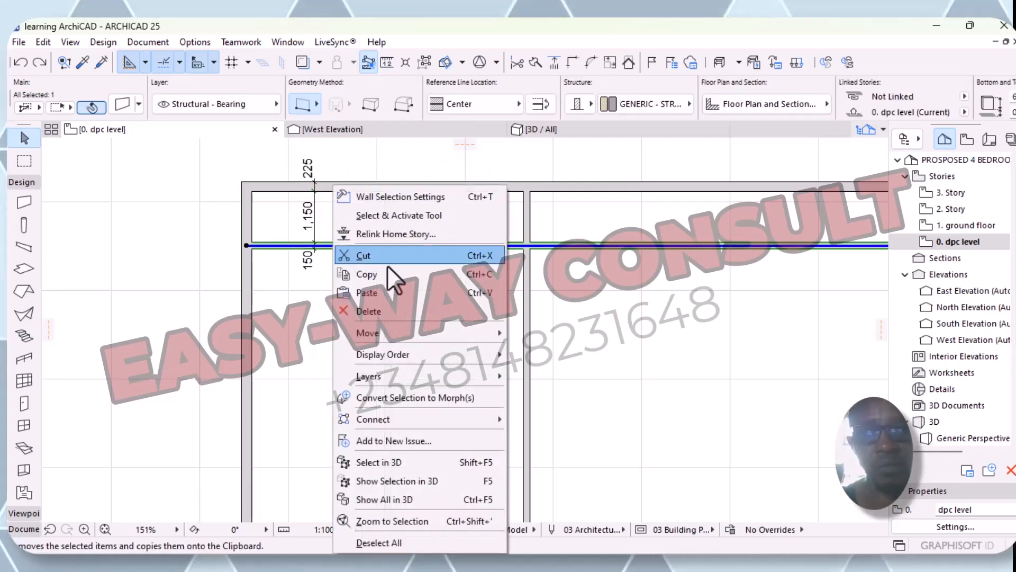
{"action": "mouse_move", "coordinate": [426, 331]}
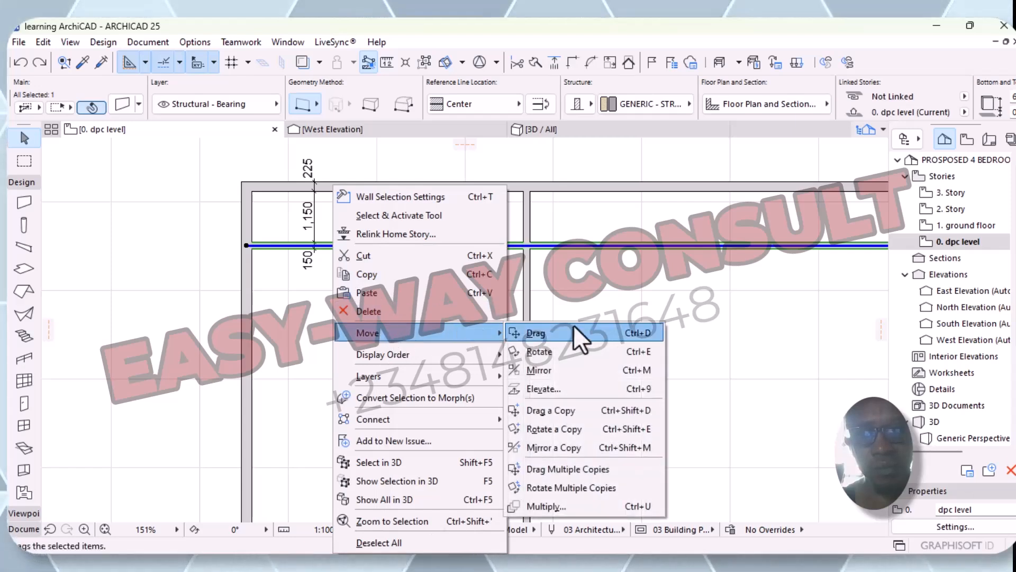
{"action": "left_click", "coordinate": [547, 337]}
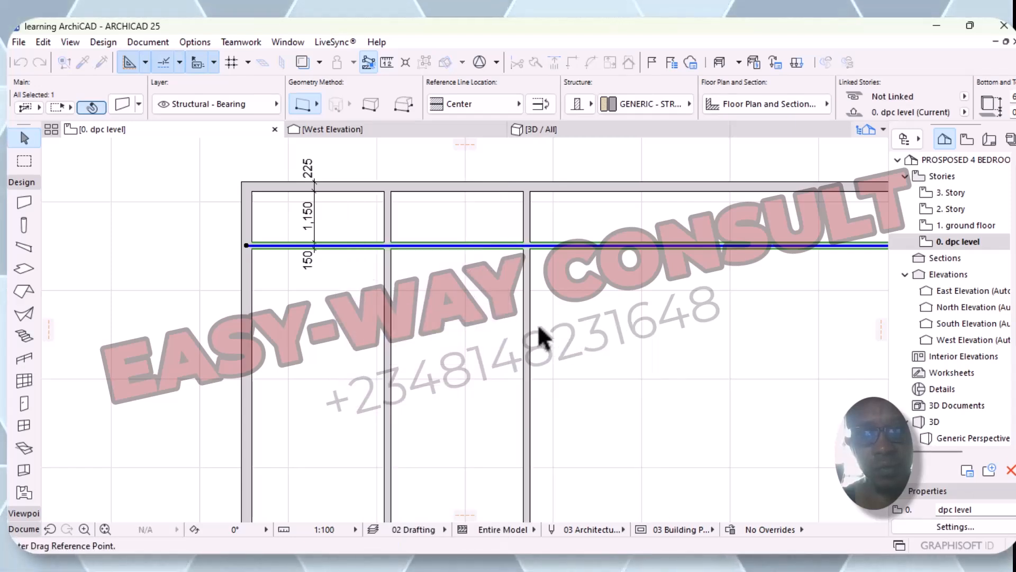
{"action": "left_click", "coordinate": [346, 246]}
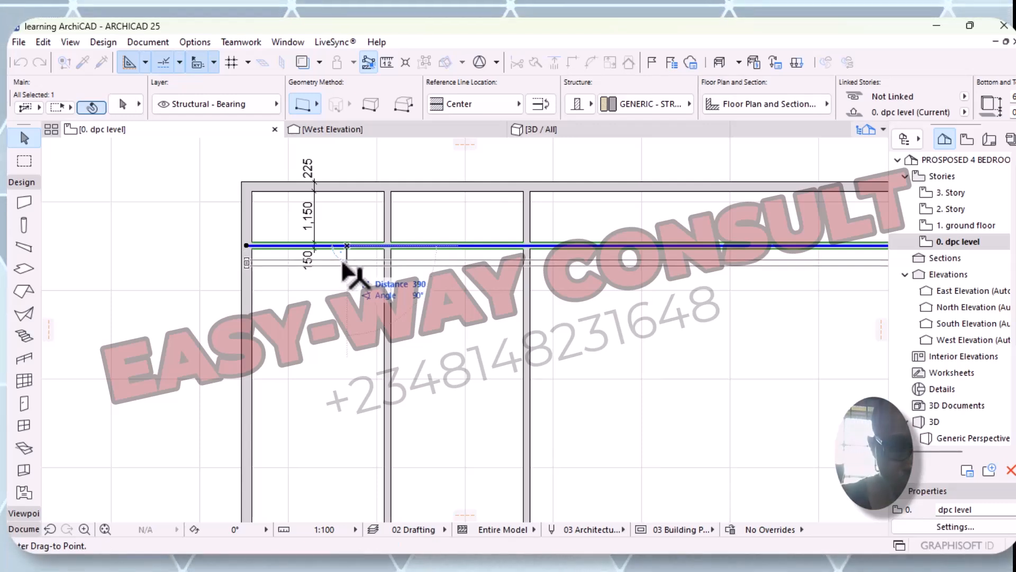
{"action": "key", "text": "Tab"}
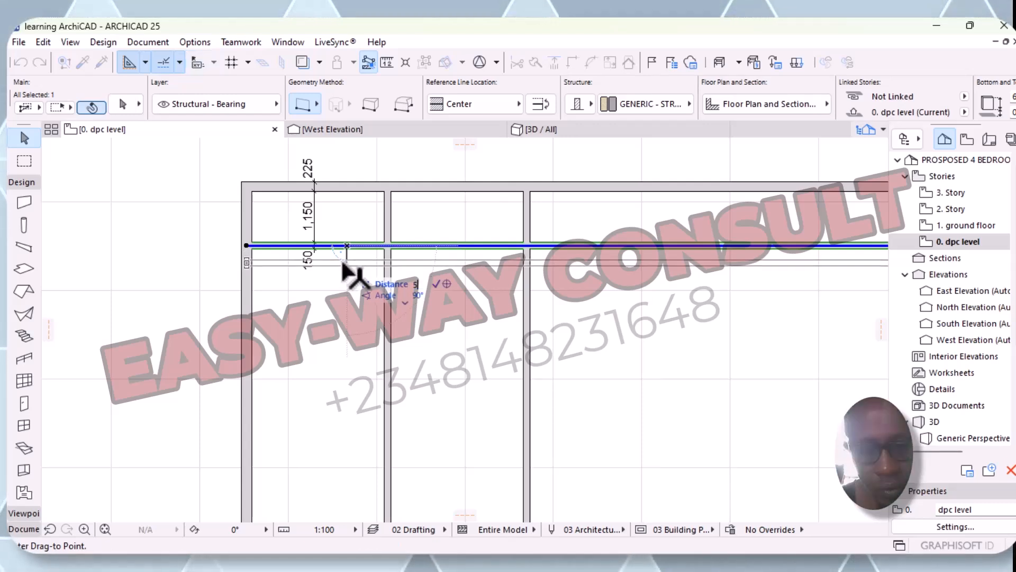
{"action": "key", "text": "Return"}
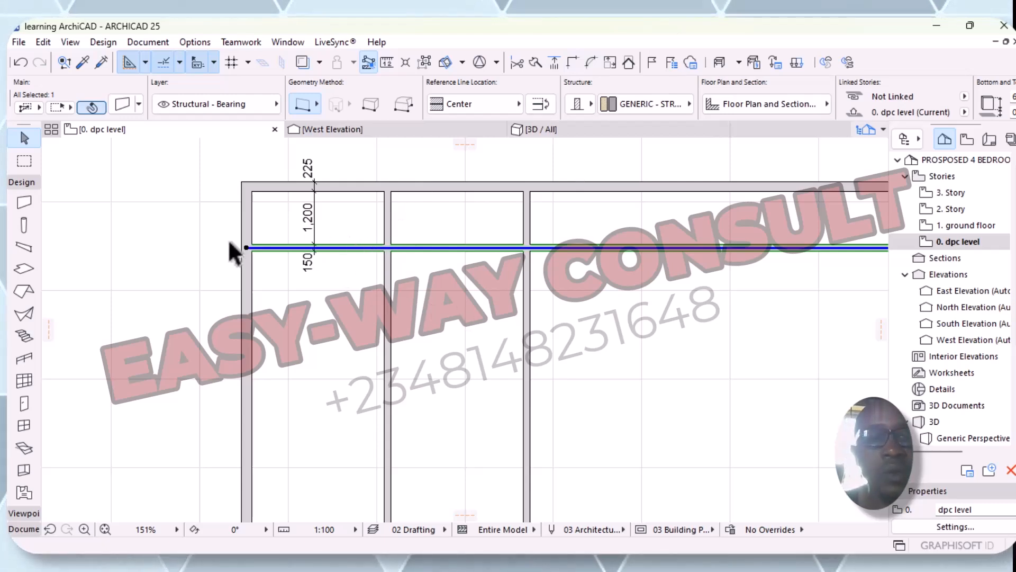
- Try deleting the first vertical inner wall, and undo the deletion
{"action": "left_click", "coordinate": [376, 313]}
{"action": "left_click", "coordinate": [387, 239]}
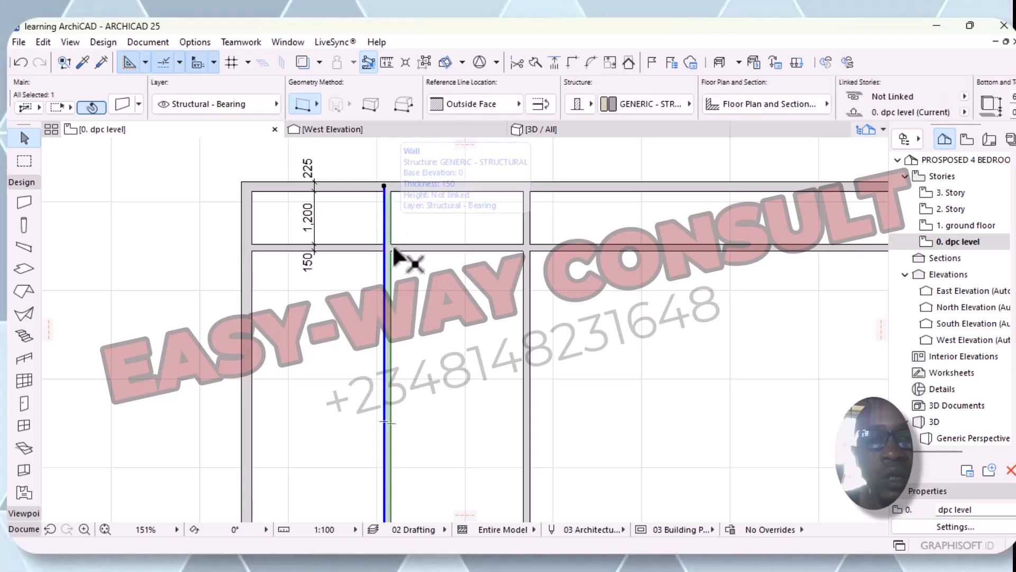
{"action": "right_click", "coordinate": [349, 221]}
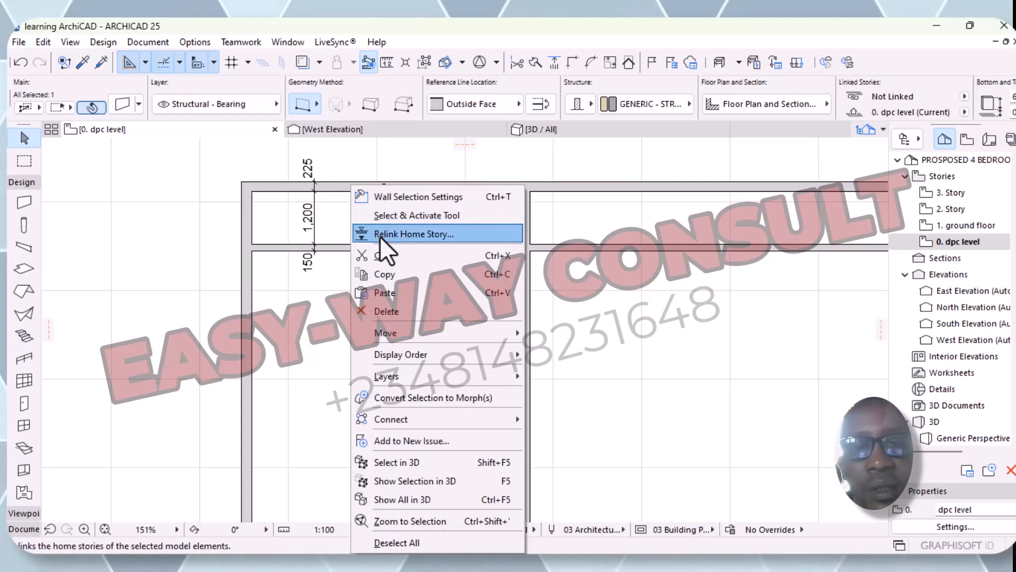
{"action": "left_click", "coordinate": [350, 265]}
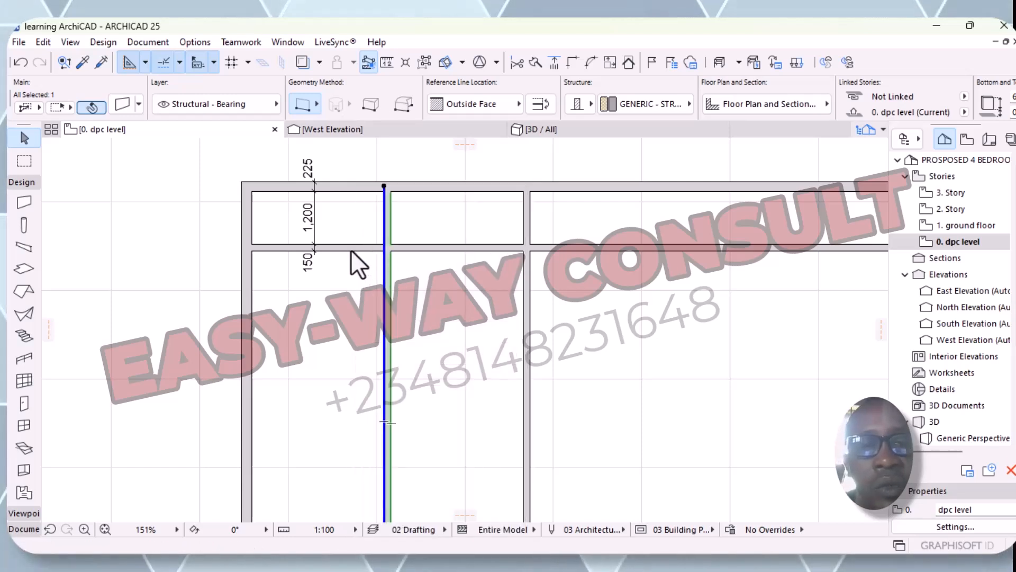
{"action": "key", "text": "Escape"}
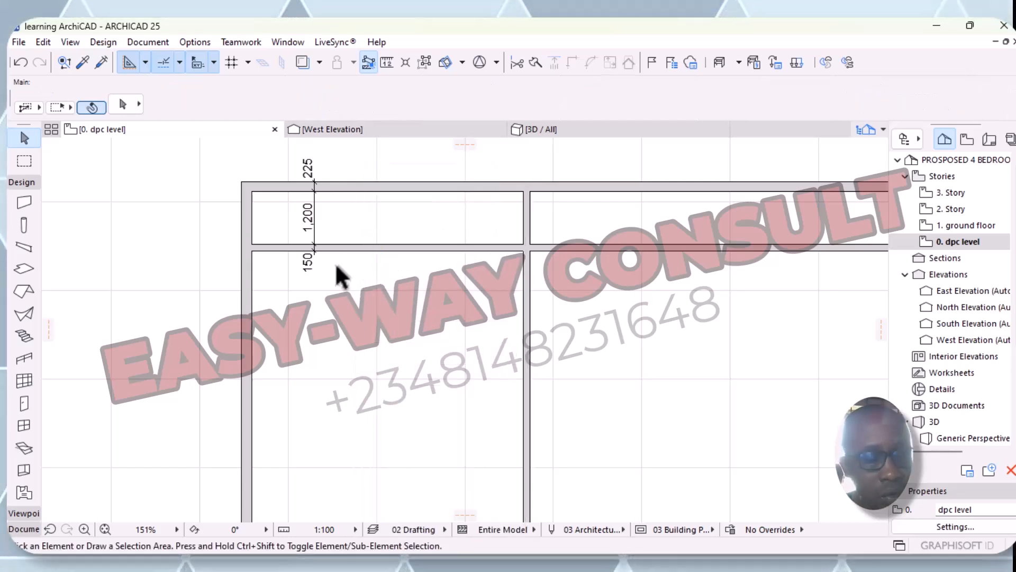
{"action": "key", "text": "ctrl+z"}
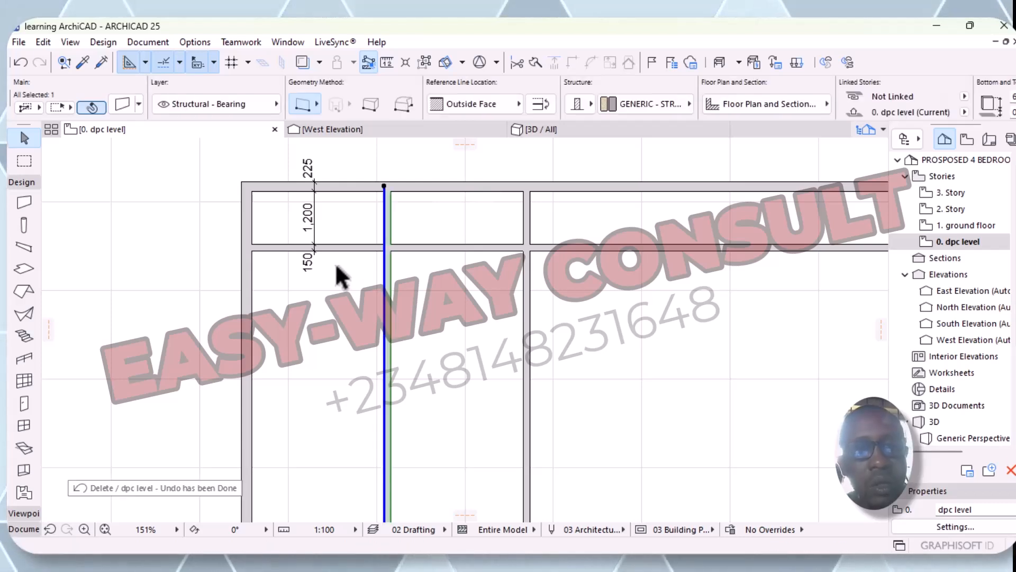
{"action": "key", "text": "Escape"}
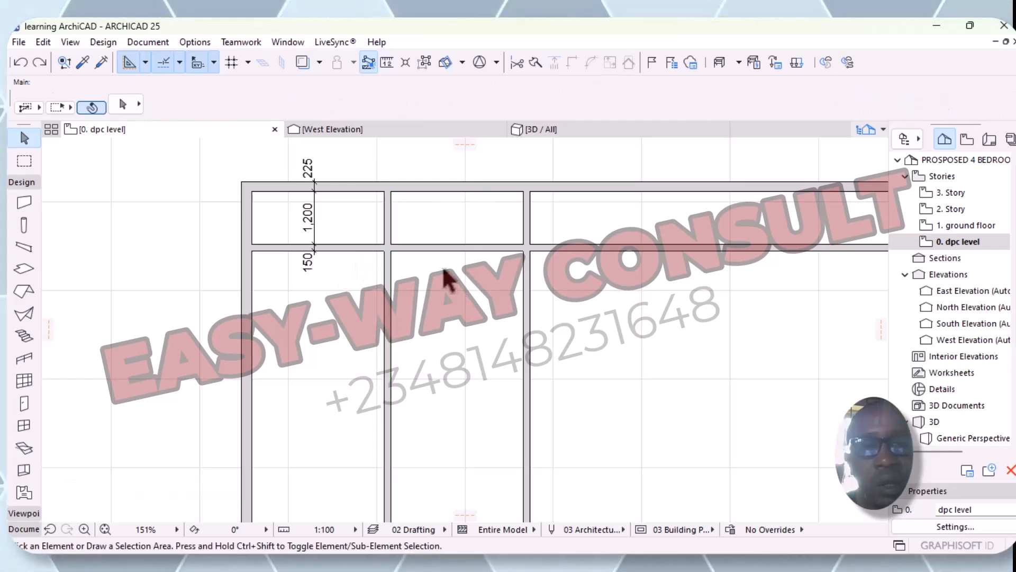
- Try deleting the horizontal inner wall, and undo the deletion
{"action": "left_click", "coordinate": [413, 248]}
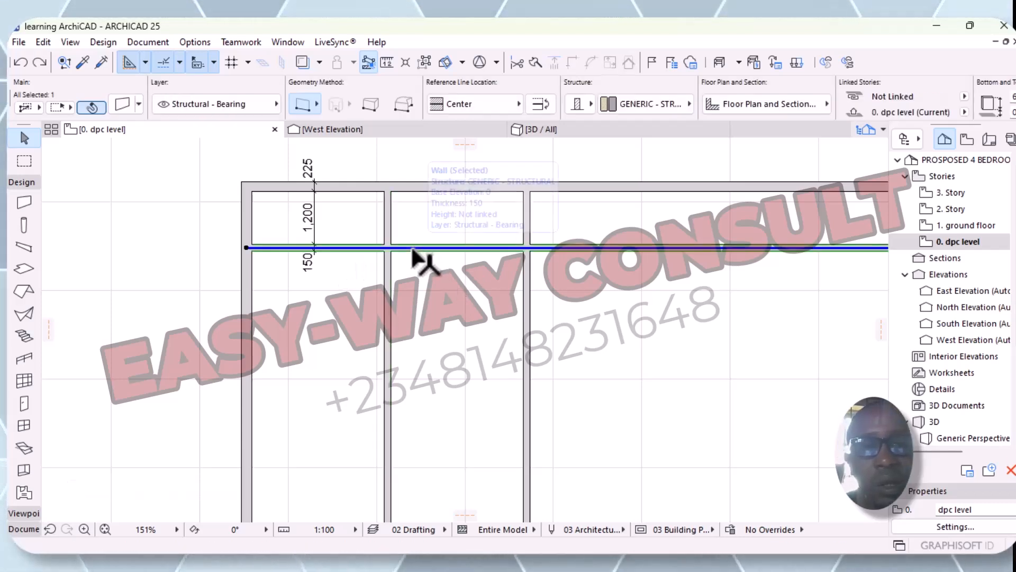
{"action": "right_click", "coordinate": [352, 287]}
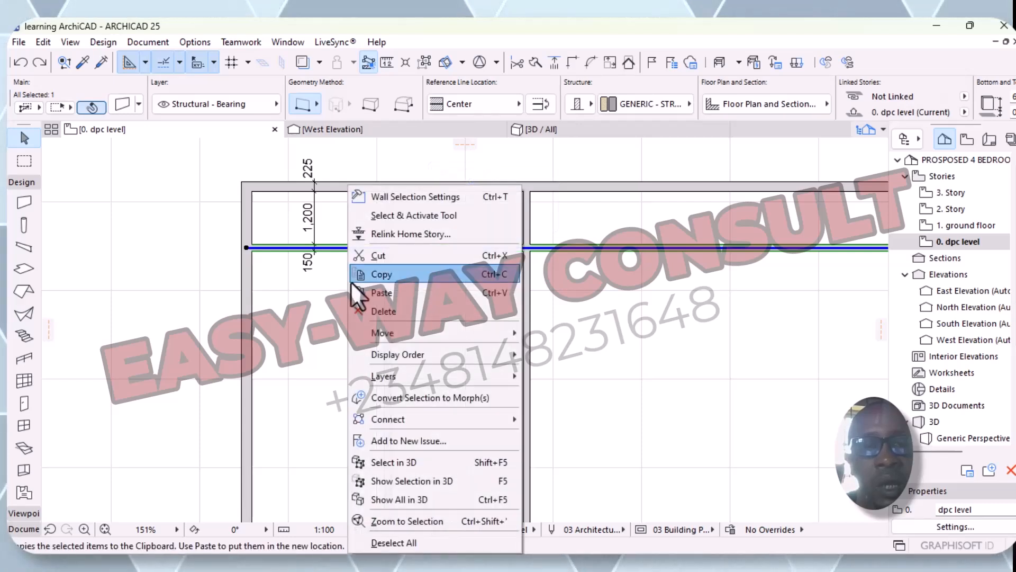
{"action": "left_click", "coordinate": [364, 274]}
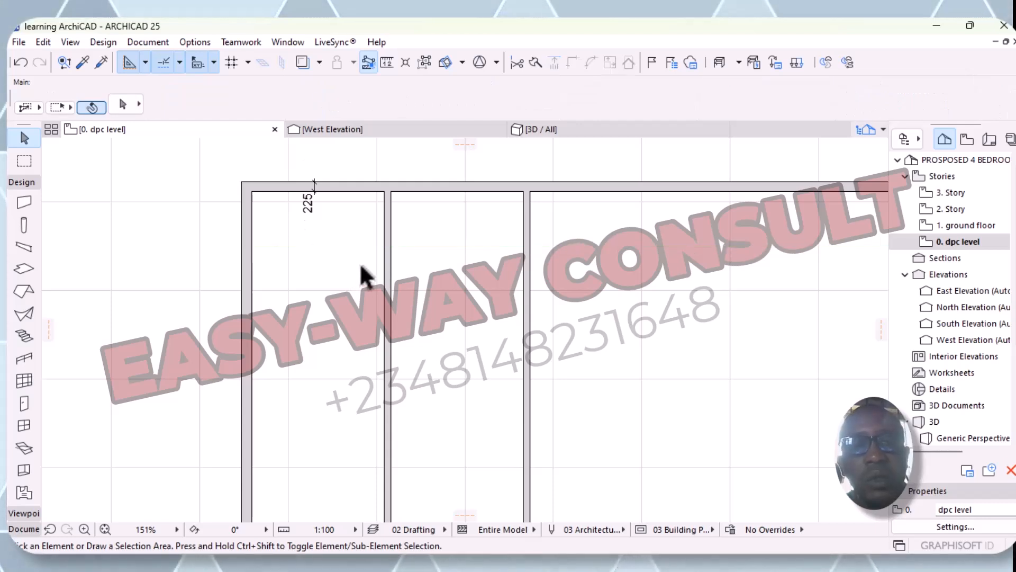
{"action": "key", "text": "ctrl+z"}
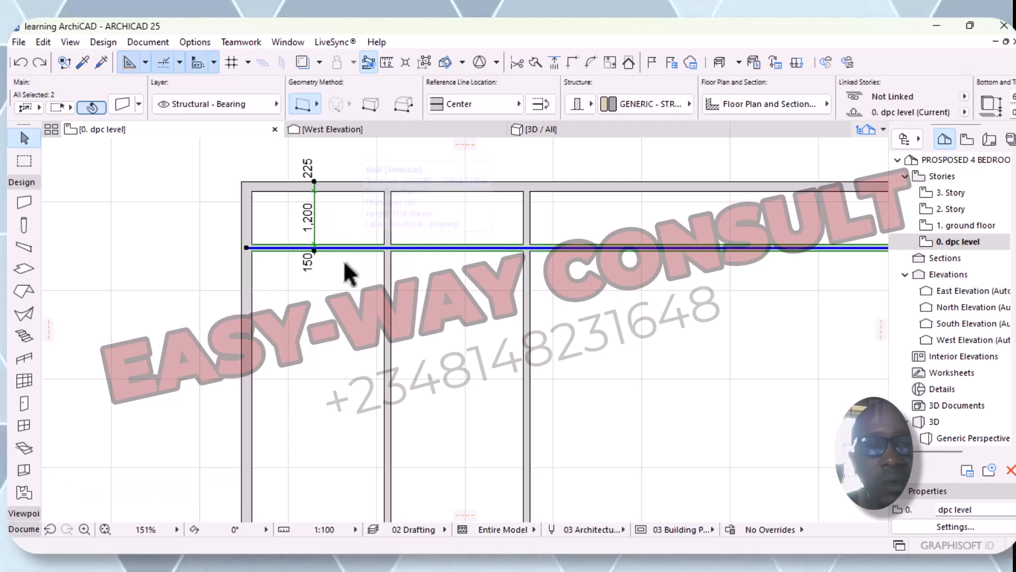
- Compare the context commands offered with nothing selected against those offered for the selected horizontal inner wall
{"action": "left_click", "coordinate": [342, 259]}
{"action": "right_click", "coordinate": [342, 259]}
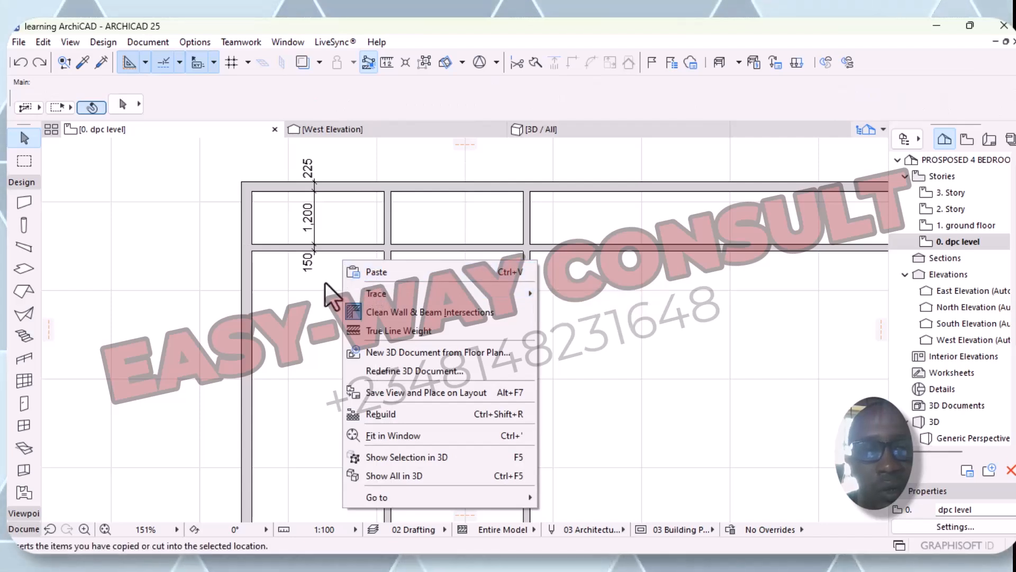
{"action": "left_click", "coordinate": [324, 314]}
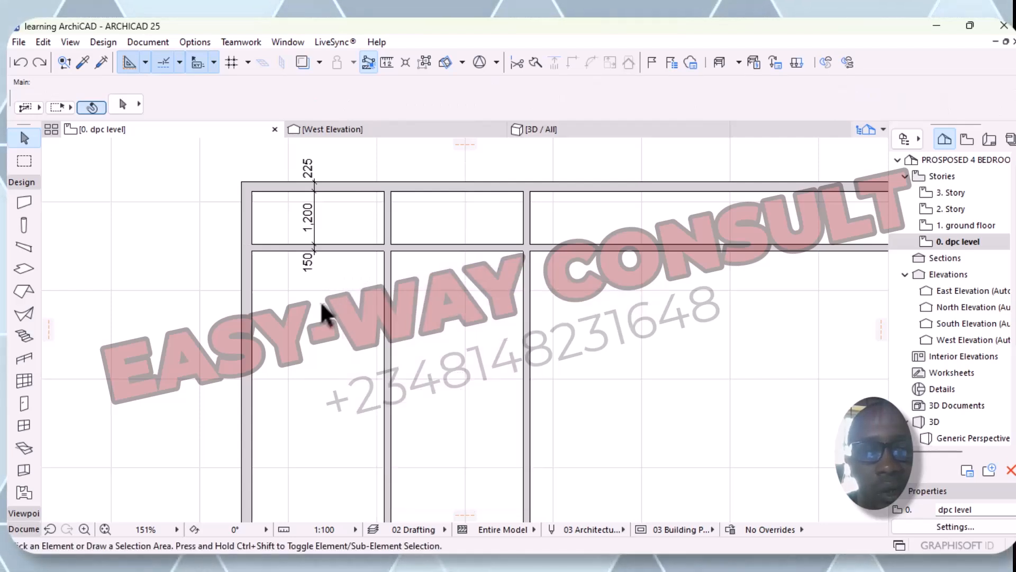
{"action": "left_click", "coordinate": [350, 249]}
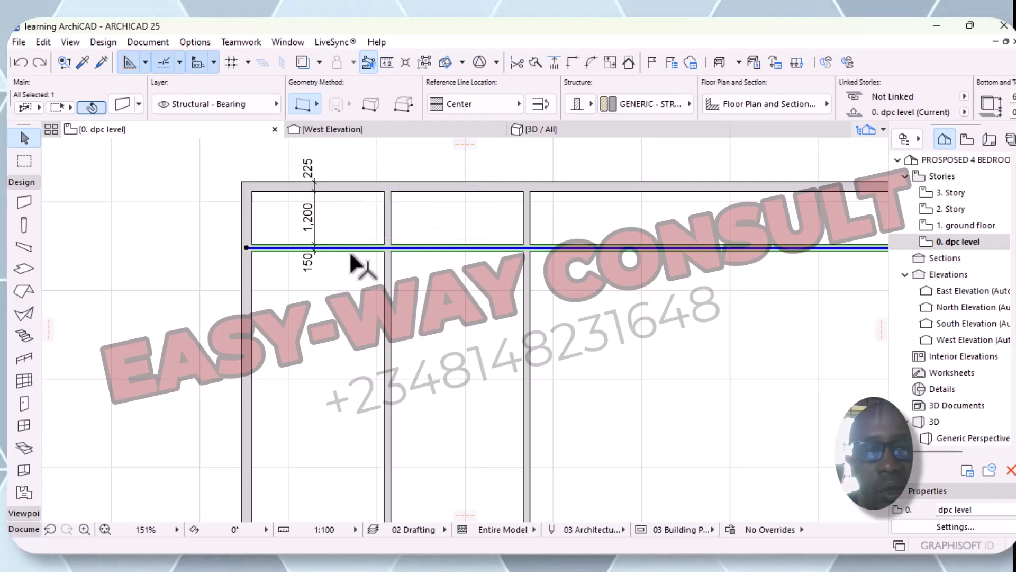
{"action": "right_click", "coordinate": [350, 253]}
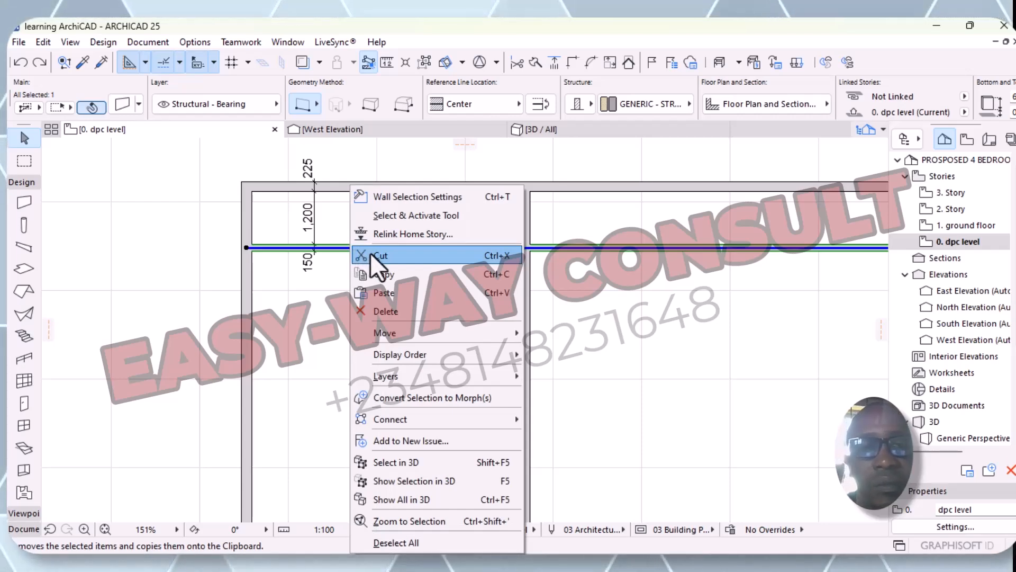
{"action": "left_click", "coordinate": [323, 293]}
{"action": "left_click", "coordinate": [317, 303]}
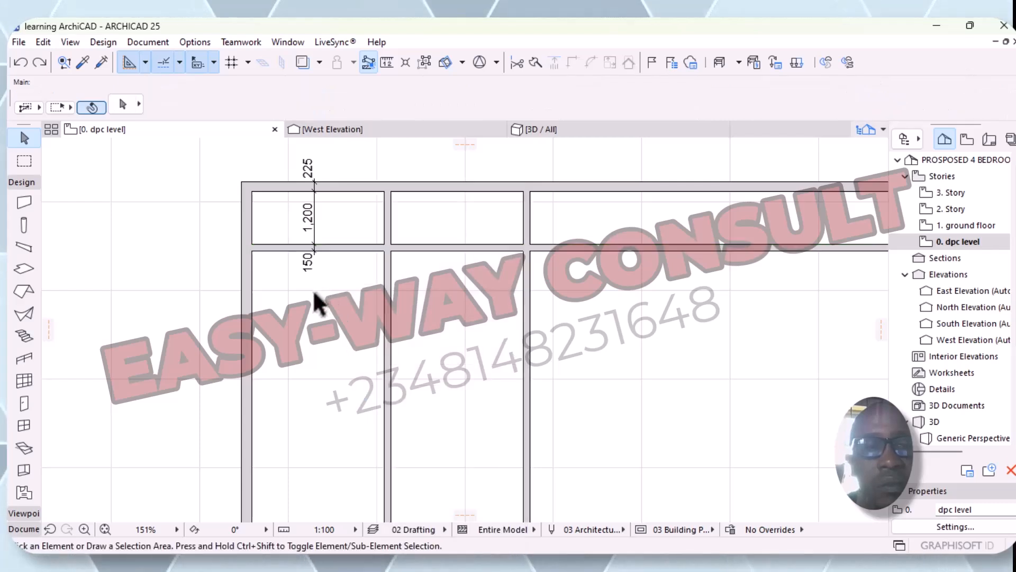
{"action": "right_click", "coordinate": [334, 286]}
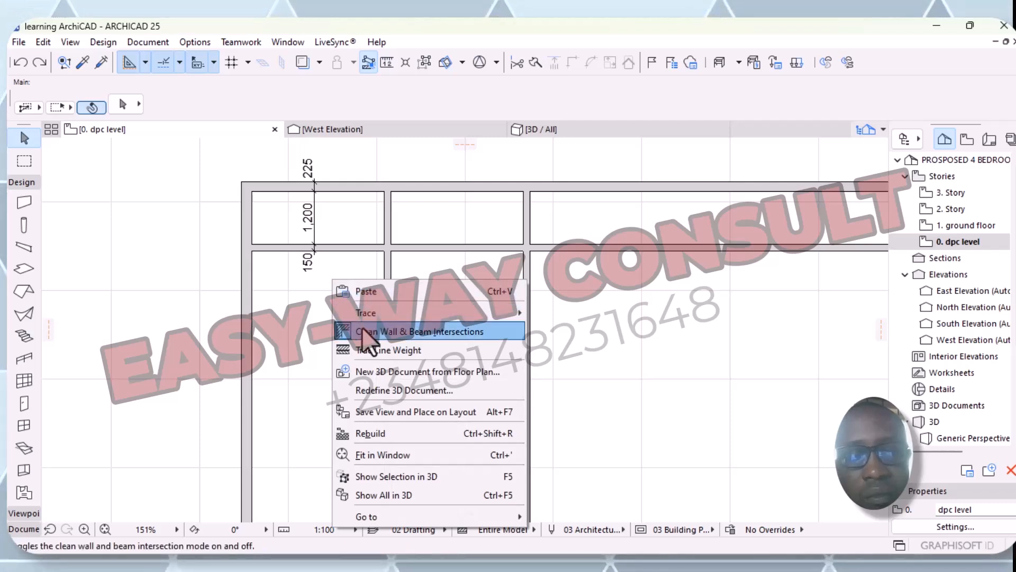
{"action": "left_click", "coordinate": [318, 292]}
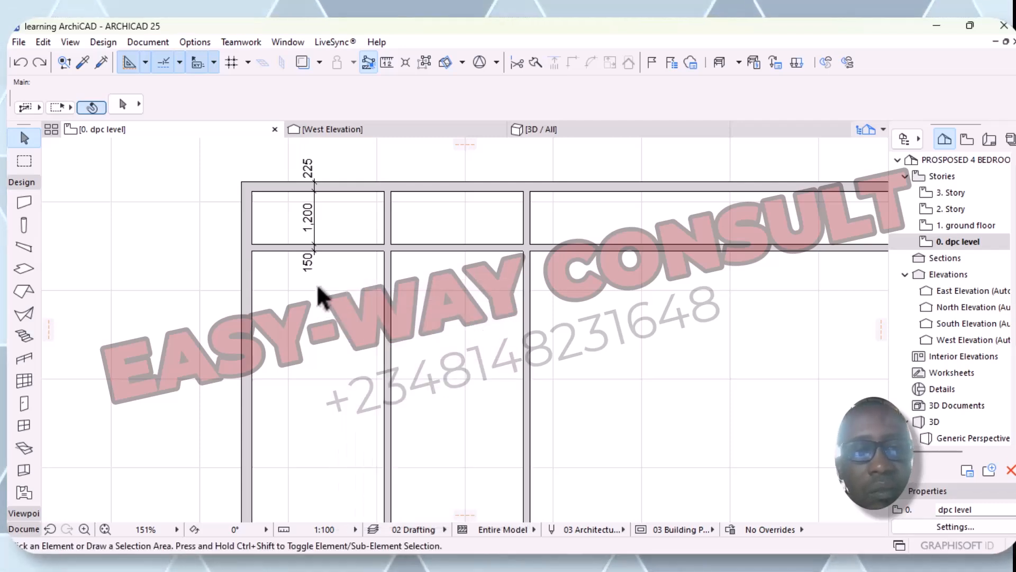
{"action": "left_click", "coordinate": [362, 251]}
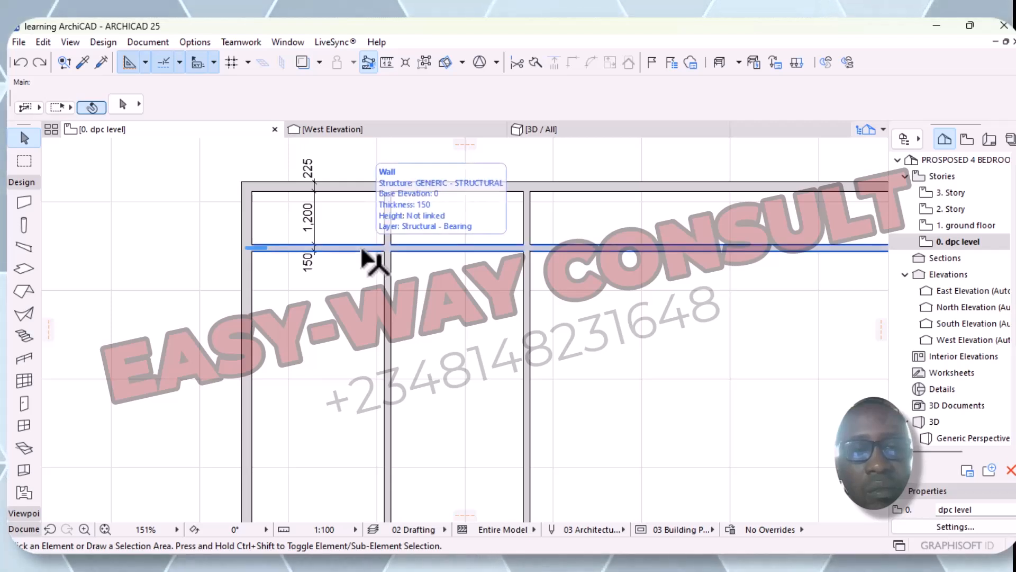
{"action": "right_click", "coordinate": [349, 286]}
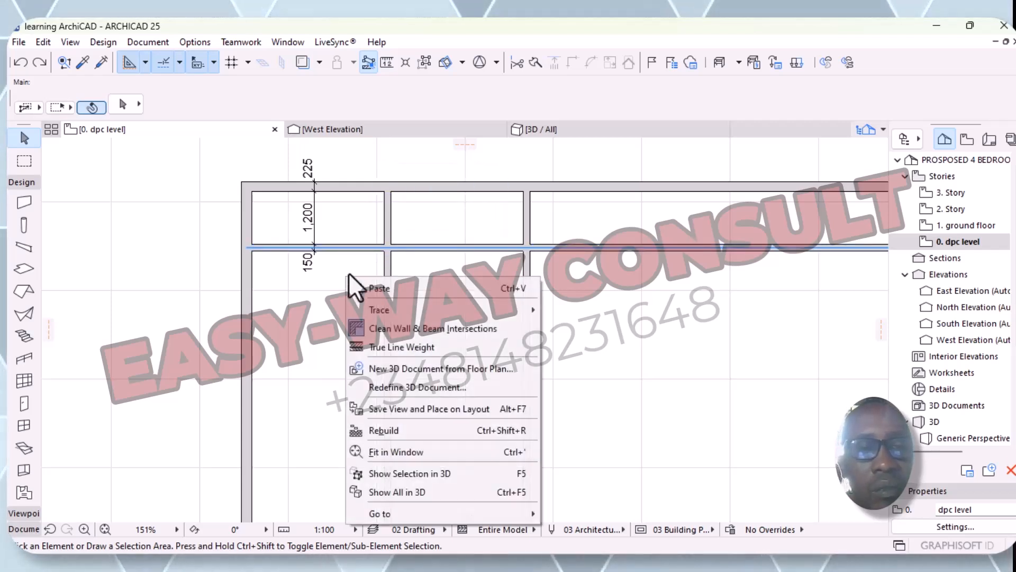
{"action": "left_click", "coordinate": [341, 291]}
{"action": "right_click", "coordinate": [341, 272]}
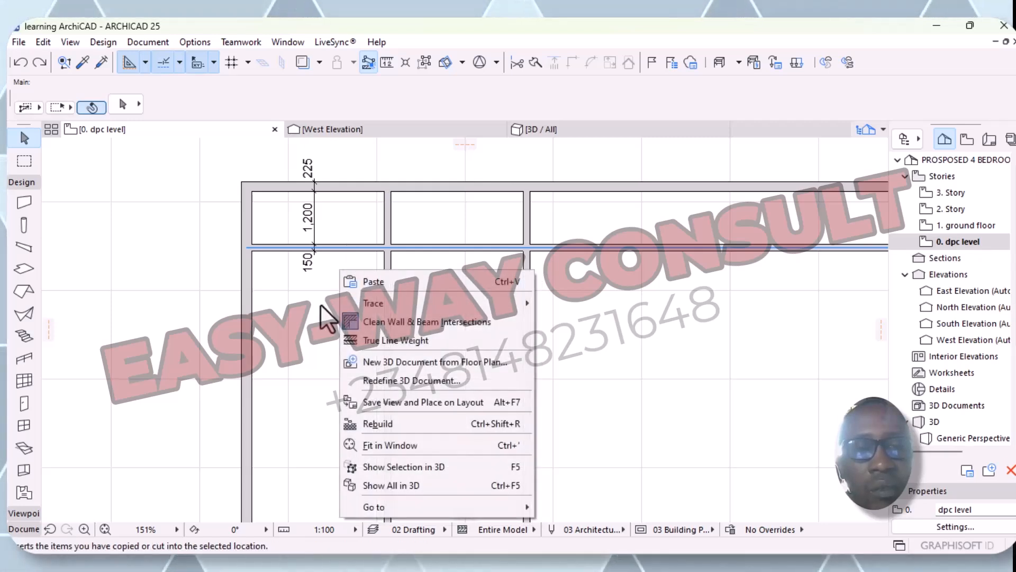
{"action": "left_click", "coordinate": [320, 302]}
- Select the horizontal inner wall and examine its available Move commands without applying any
{"action": "left_click", "coordinate": [352, 246]}
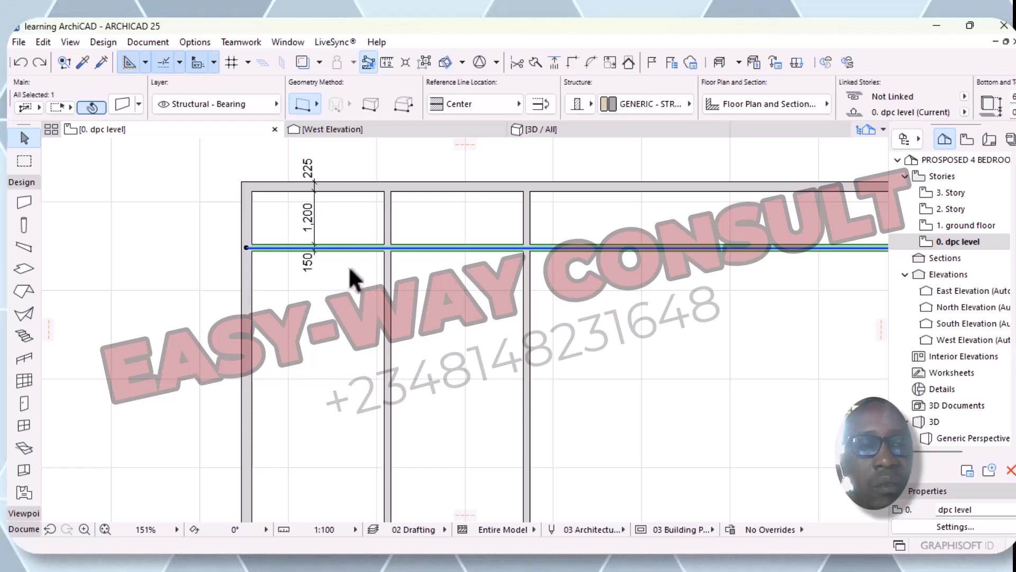
{"action": "right_click", "coordinate": [350, 269]}
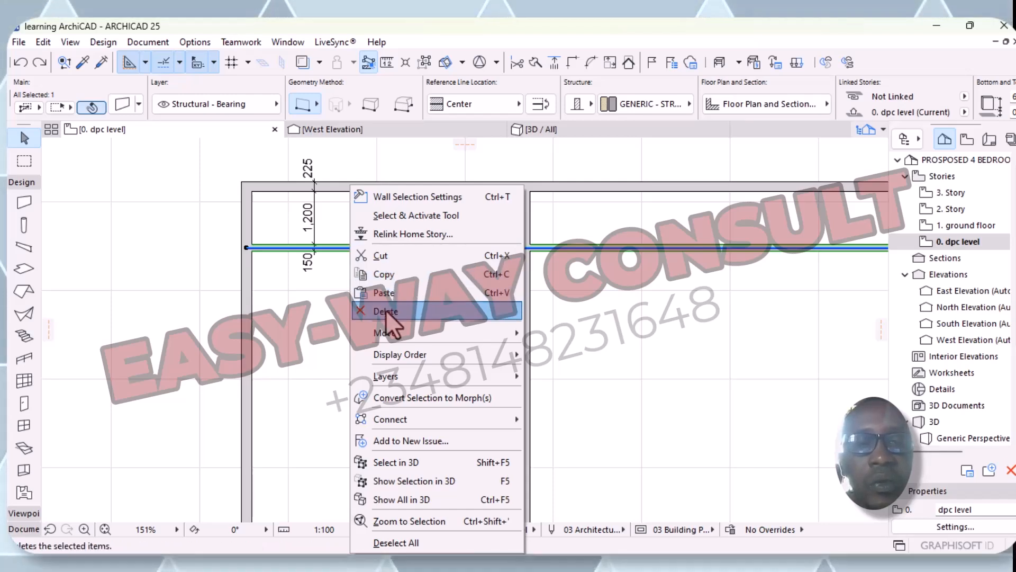
{"action": "mouse_move", "coordinate": [382, 335]}
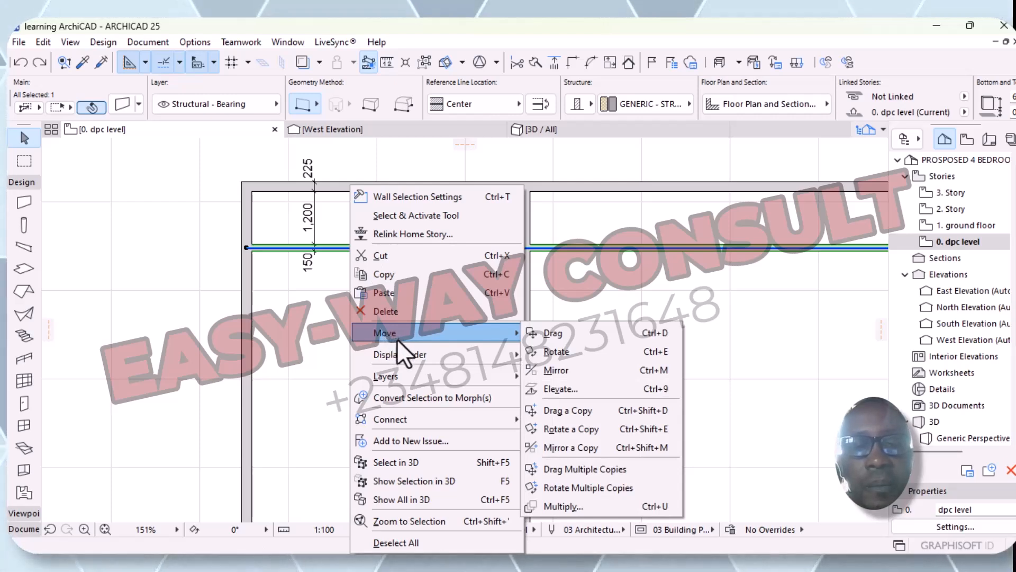
{"action": "left_click", "coordinate": [326, 345]}
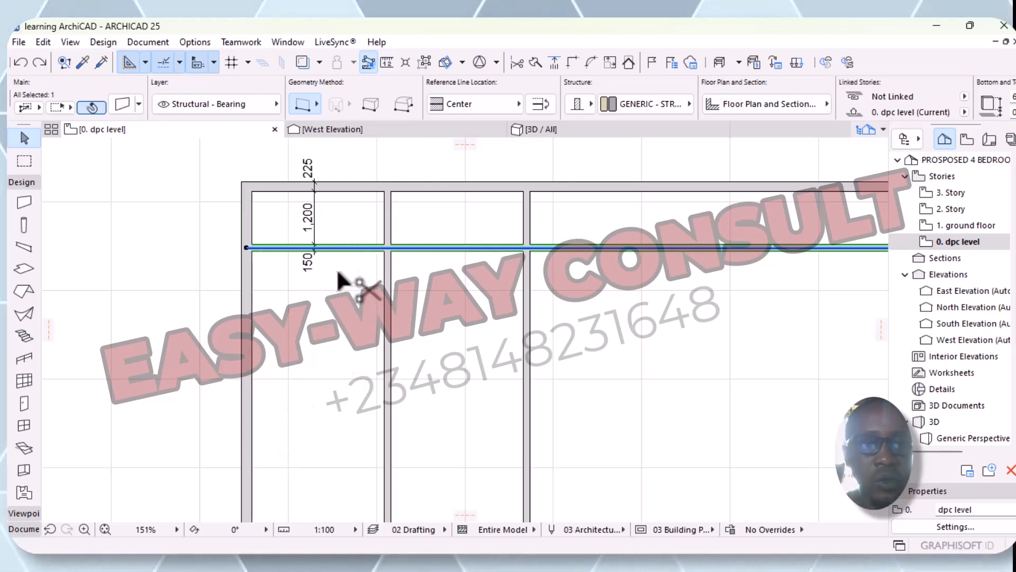
- Trim away the horizontal inner wall's segments west of the first vertical inner wall and east of the second
{"action": "left_click", "coordinate": [356, 241], "text": "ctrl"}
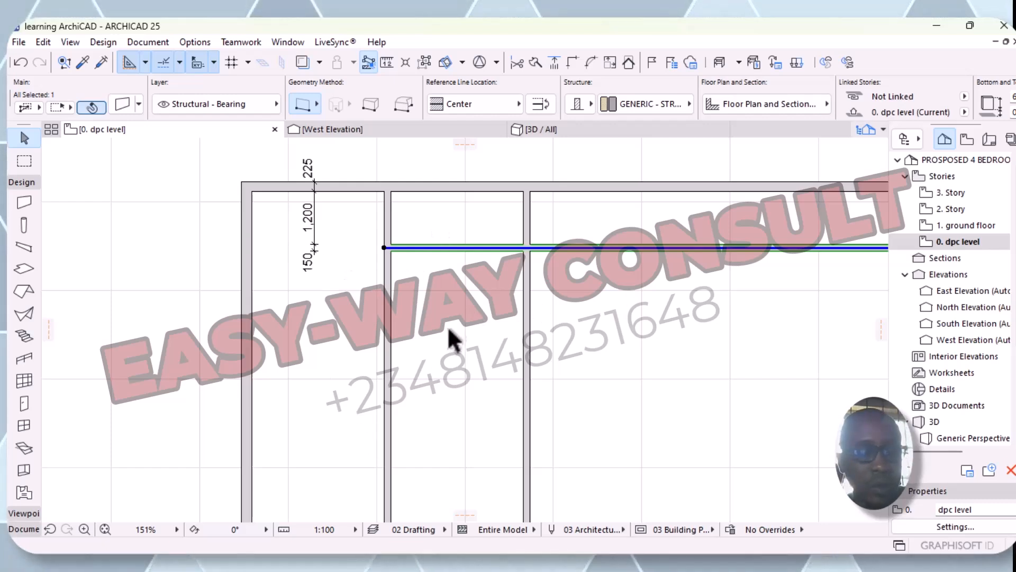
{"action": "left_click", "coordinate": [548, 241]}
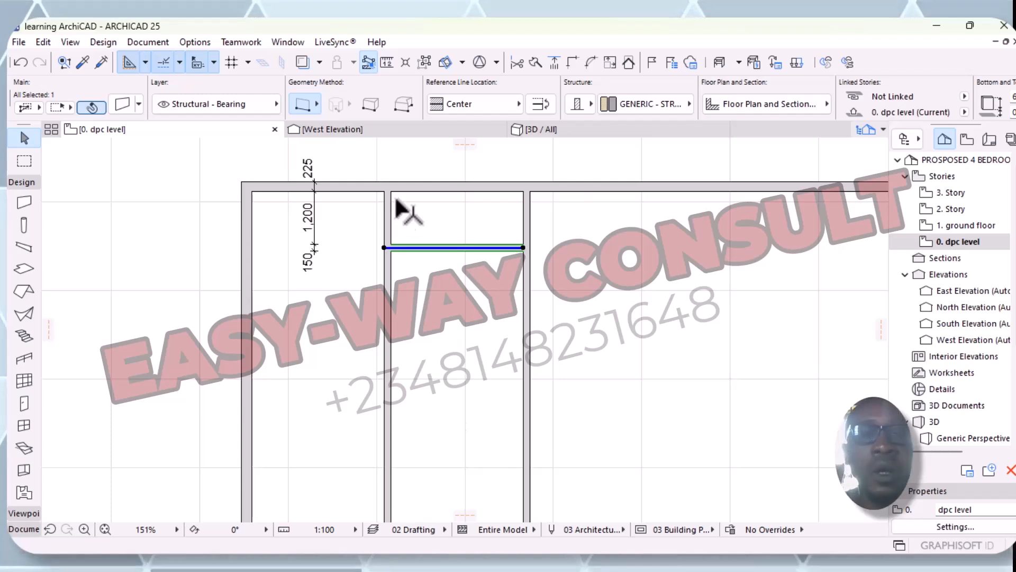
{"action": "right_click", "coordinate": [488, 289]}
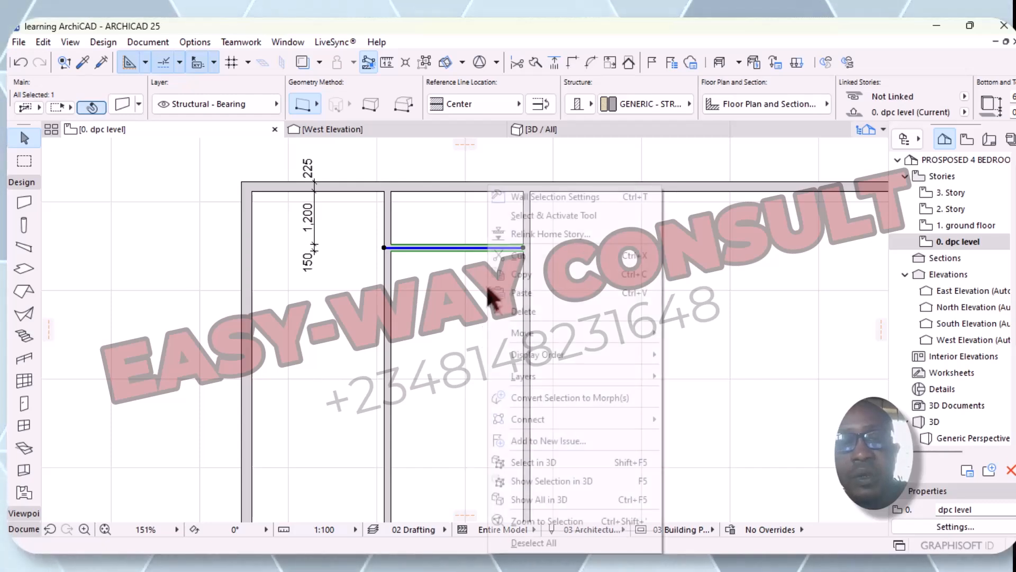
- Examine the context commands and the editing palette offered for the horizontal inner wall without applying any
{"action": "right_click", "coordinate": [454, 289]}
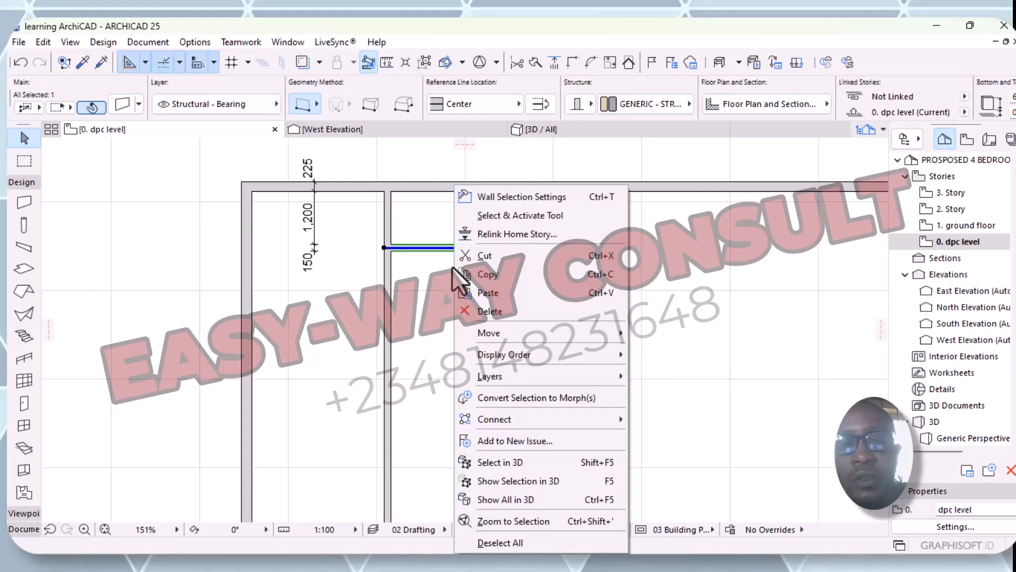
{"action": "right_click", "coordinate": [431, 283]}
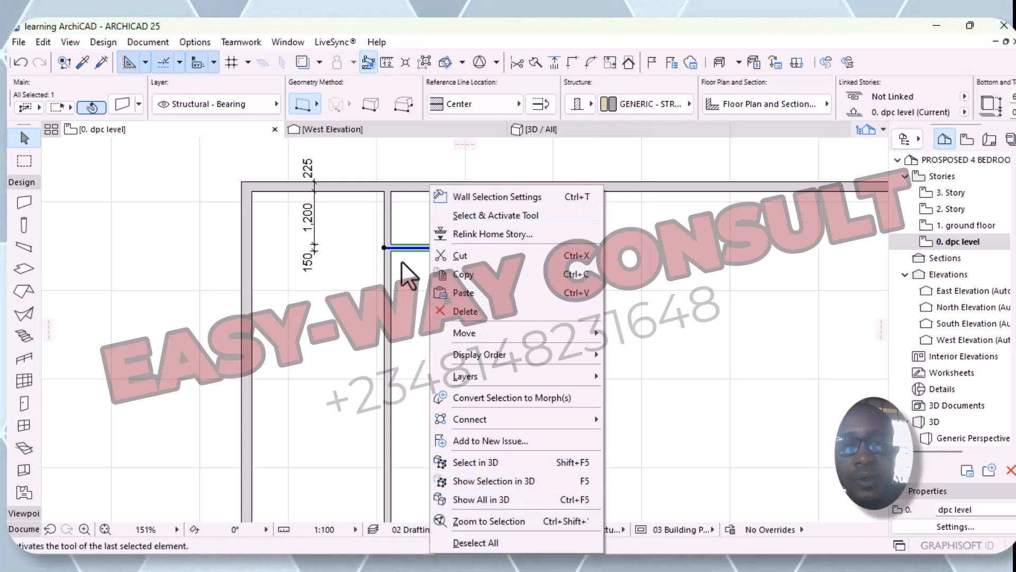
{"action": "left_click", "coordinate": [343, 324]}
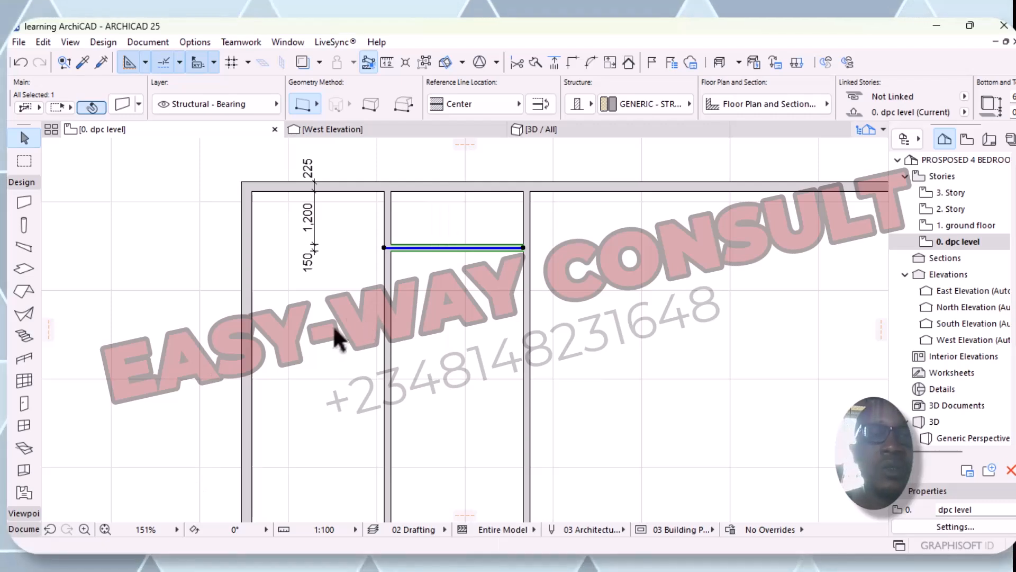
{"action": "left_click", "coordinate": [417, 247]}
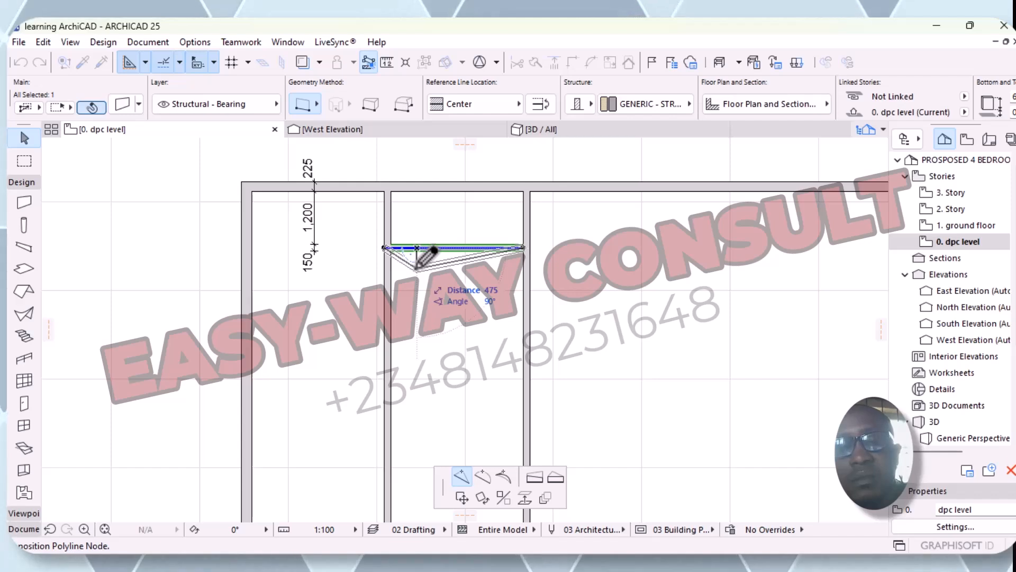
{"action": "key", "text": "Escape"}
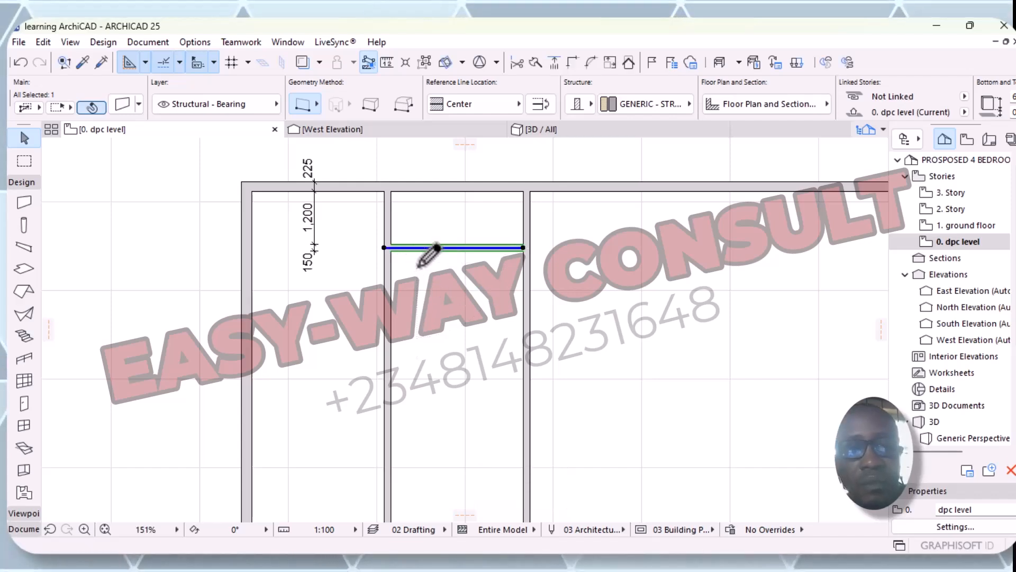
- Copy the horizontal inner wall and paste the copy at its original location
{"action": "right_click", "coordinate": [426, 245]}
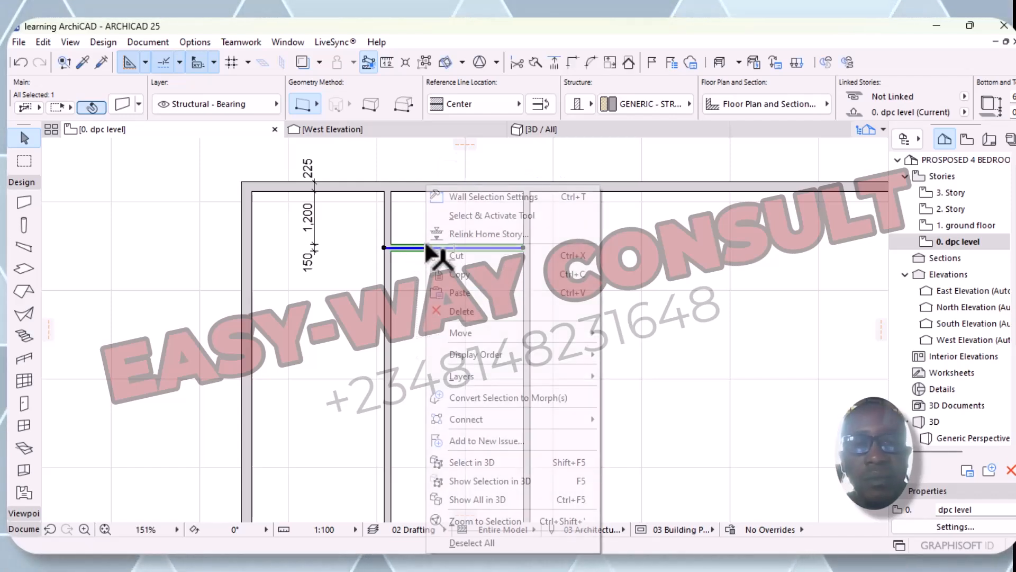
{"action": "left_click", "coordinate": [469, 275]}
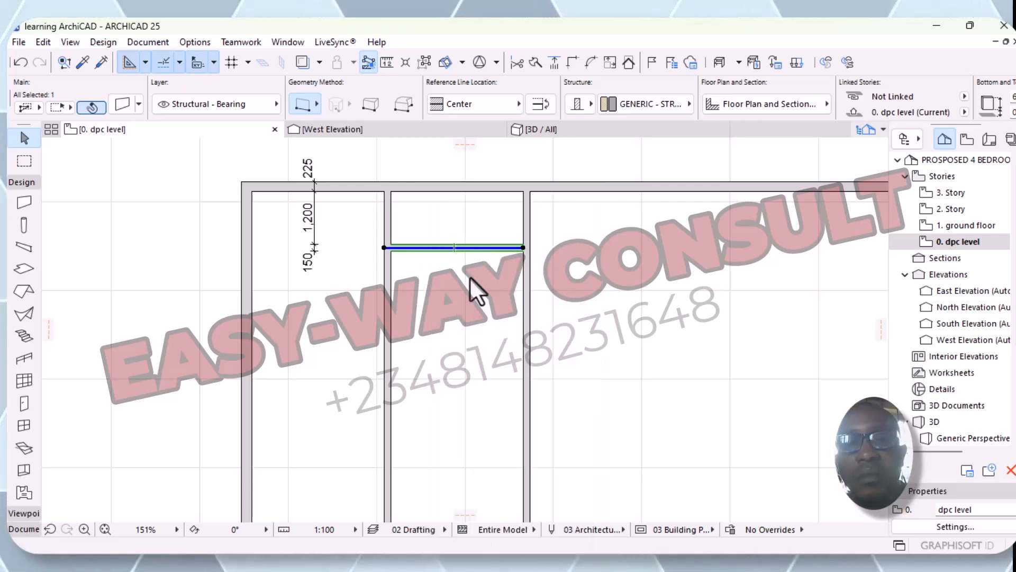
{"action": "left_click", "coordinate": [267, 382]}
{"action": "right_click", "coordinate": [285, 345]}
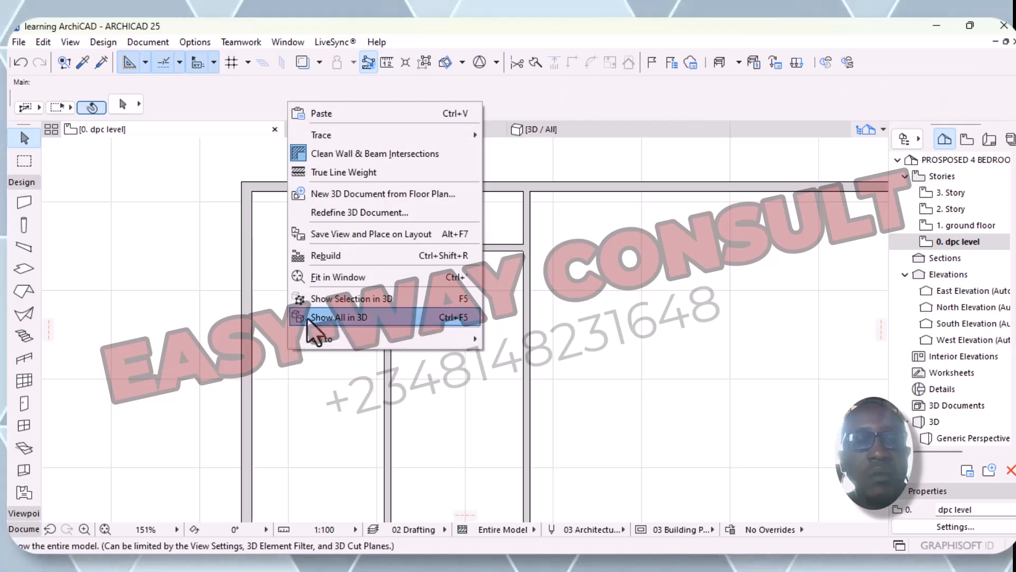
{"action": "left_click", "coordinate": [339, 114]}
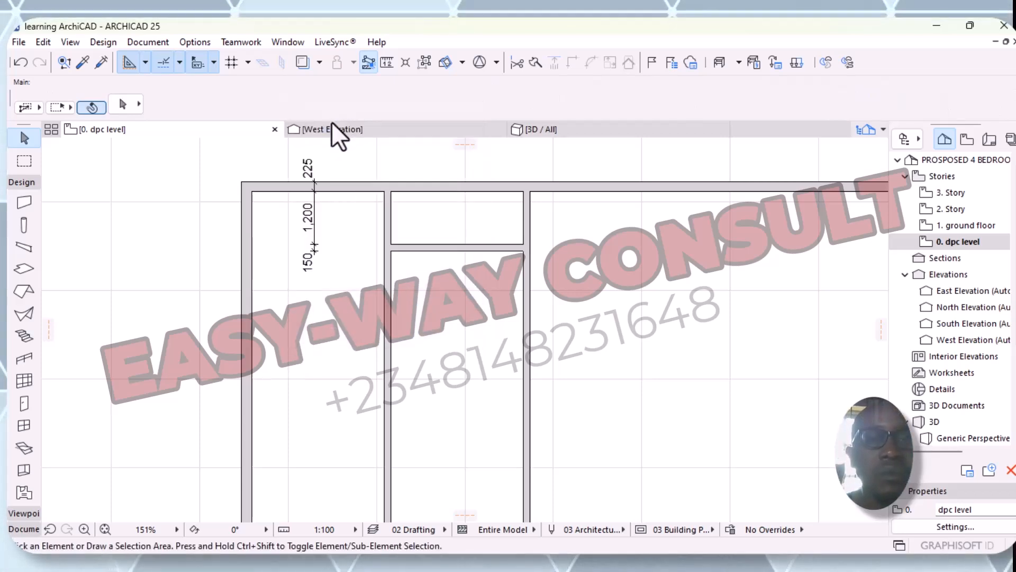
{"action": "scroll", "coordinate": [332, 312], "scroll_direction": "down", "scroll_amount": 1}
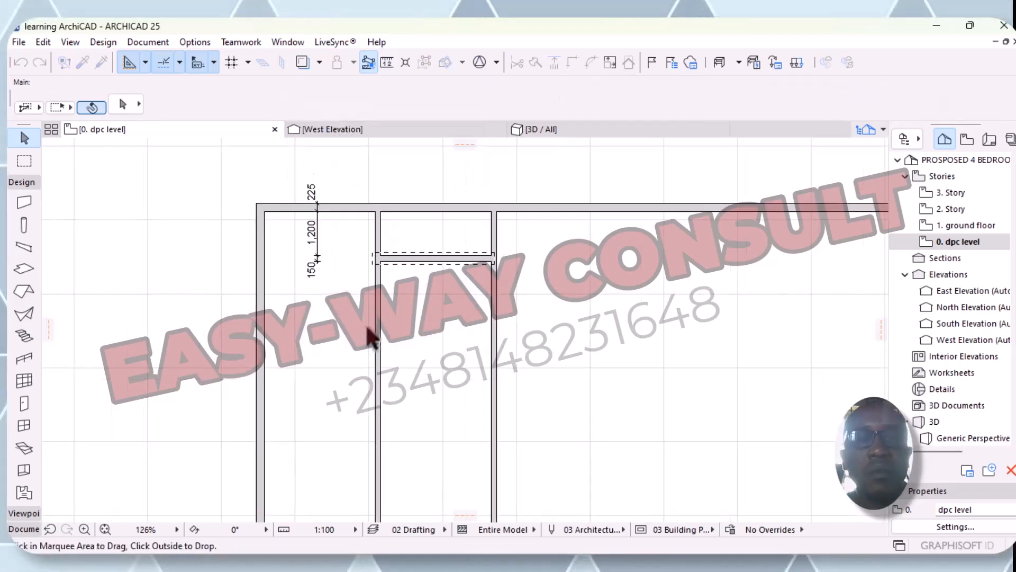
{"action": "left_click", "coordinate": [415, 325]}
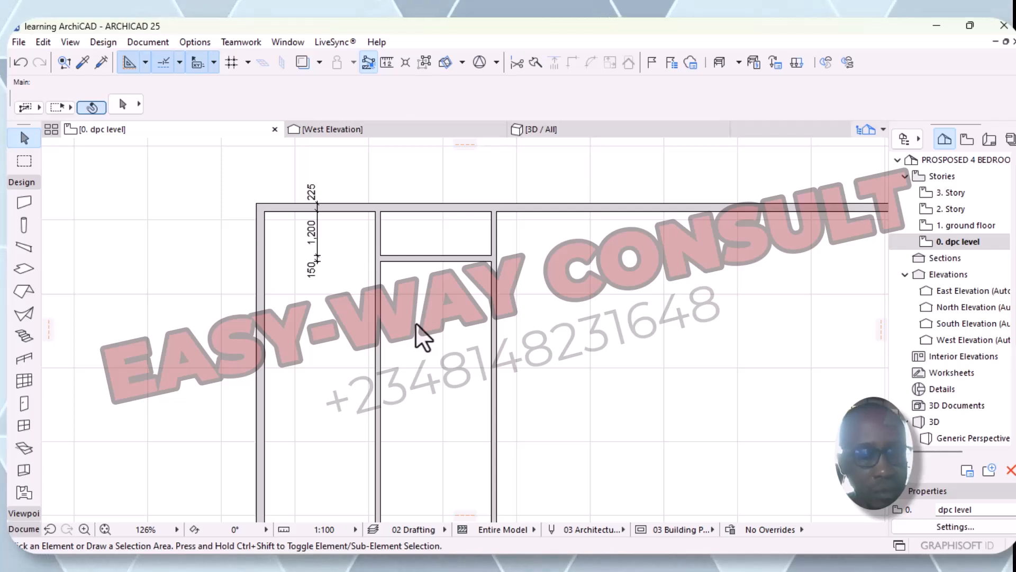
- Undo back through the last trim, and trim away the horizontal inner wall's segment east of the second vertical inner wall again
{"action": "key", "text": "ctrl+z"}
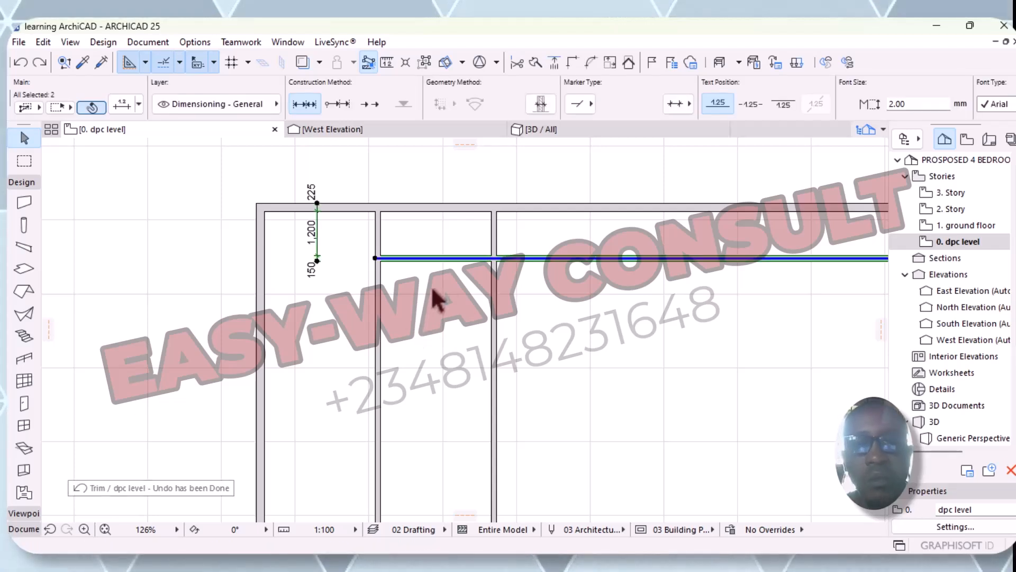
{"action": "left_click", "coordinate": [448, 324]}
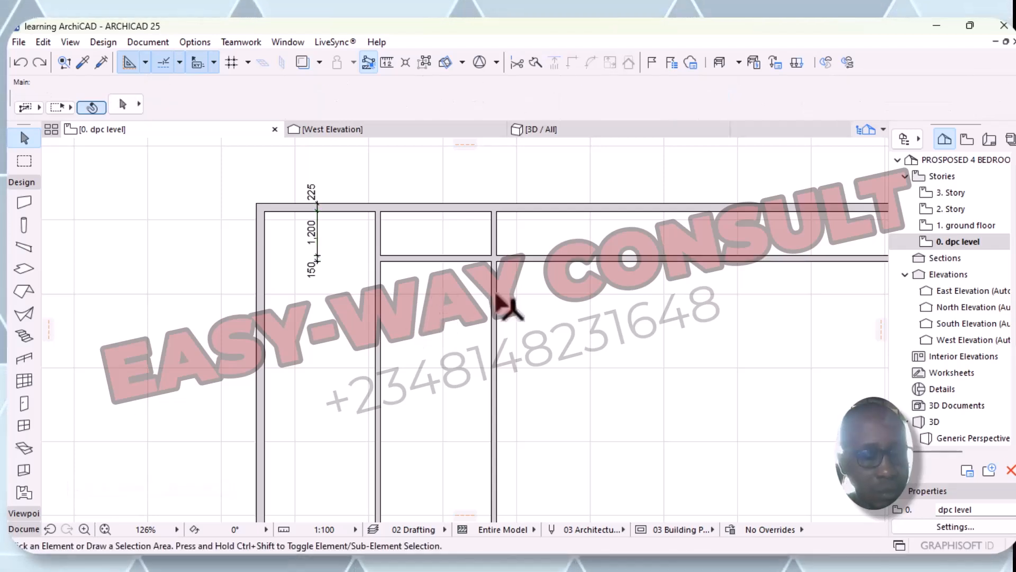
{"action": "left_click", "coordinate": [516, 262], "text": "ctrl"}
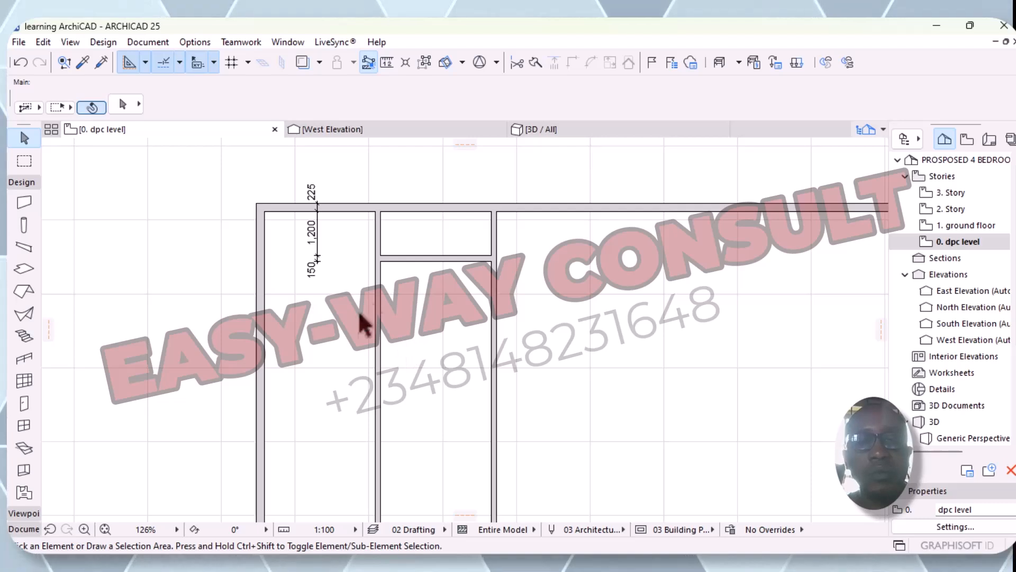
- Select the horizontal inner wall and examine its context commands and the editing palette at several points along its reference line
{"action": "left_click", "coordinate": [416, 259]}
{"action": "right_click", "coordinate": [415, 260]}
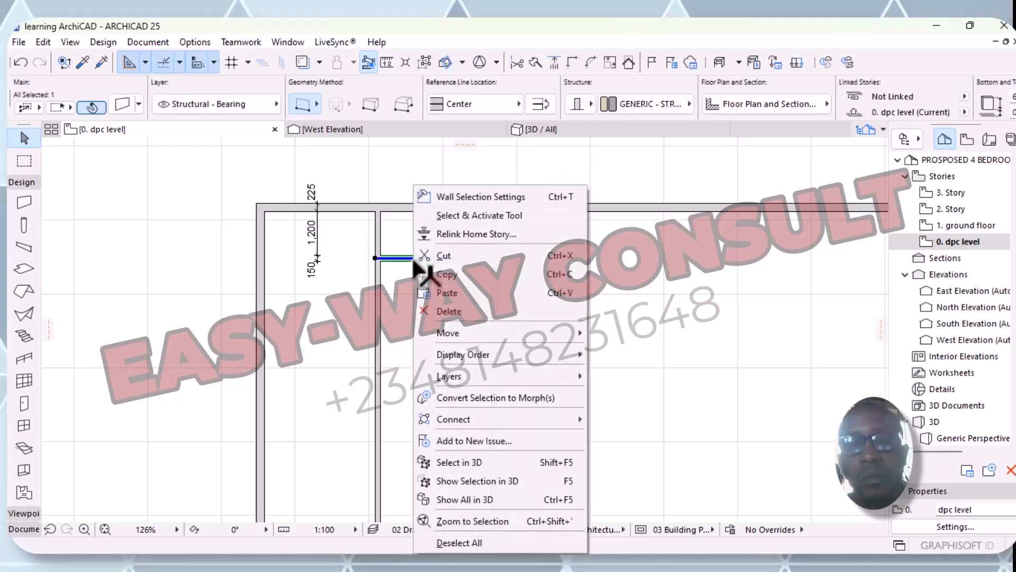
{"action": "left_click", "coordinate": [394, 274]}
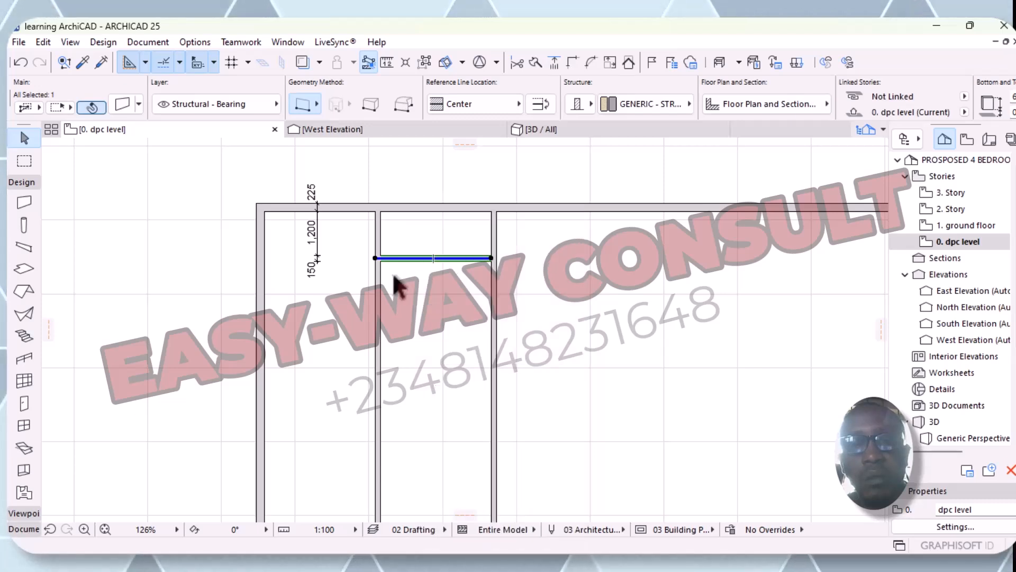
{"action": "left_click", "coordinate": [434, 257]}
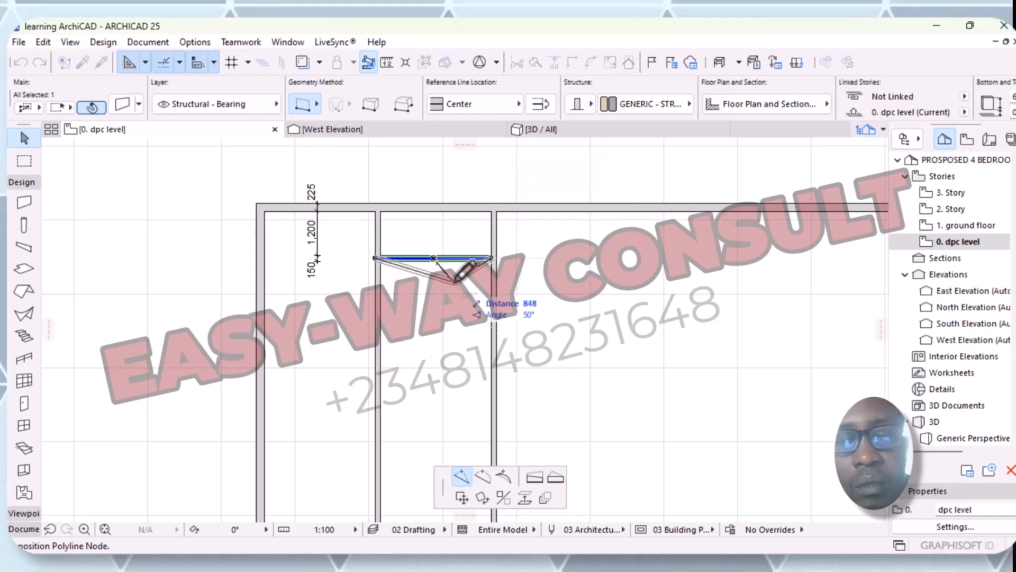
{"action": "key", "text": "Escape"}
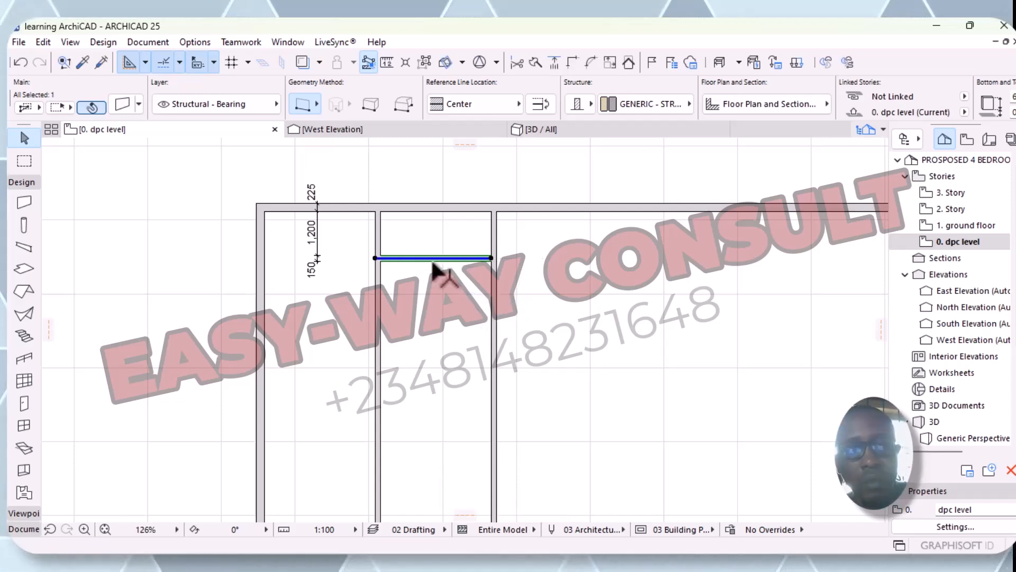
{"action": "left_click", "coordinate": [403, 258]}
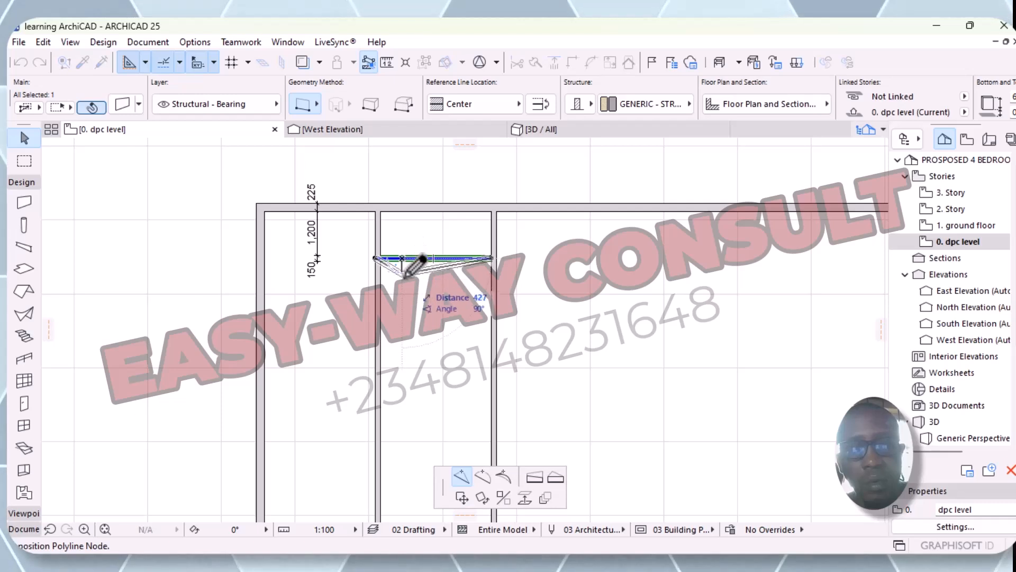
{"action": "key", "text": "Escape"}
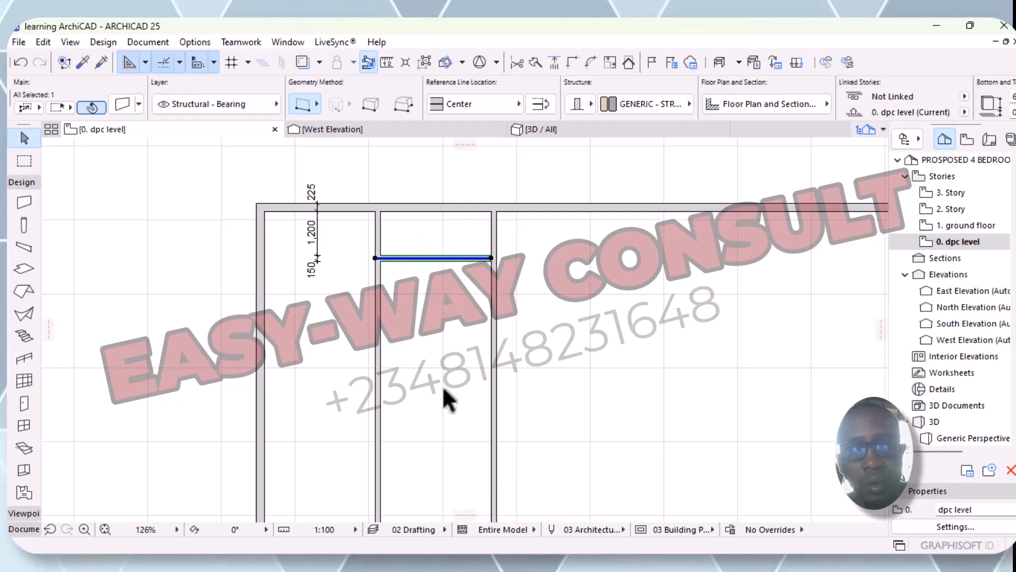
{"action": "left_click", "coordinate": [477, 259]}
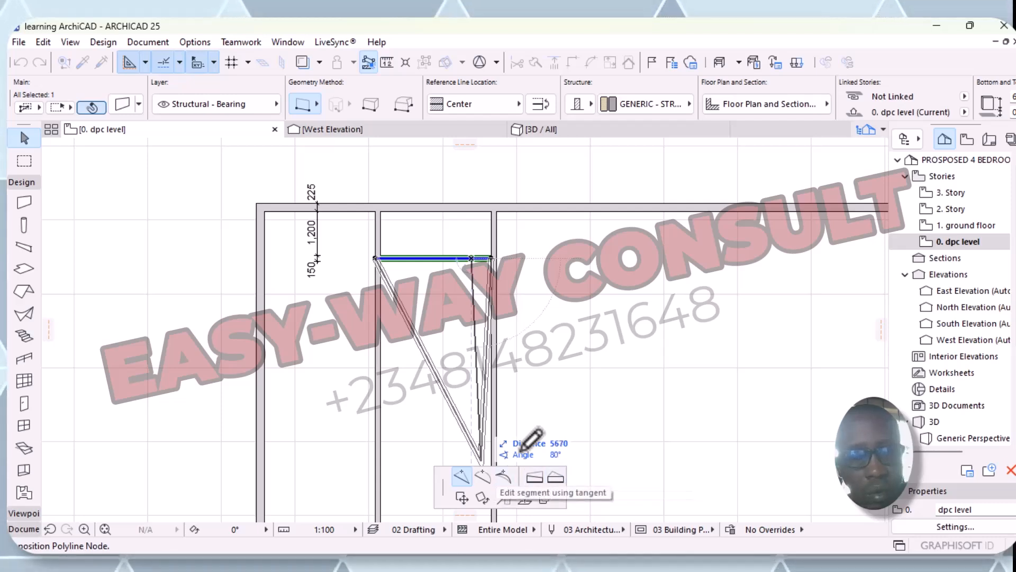
{"action": "key", "text": "Escape"}
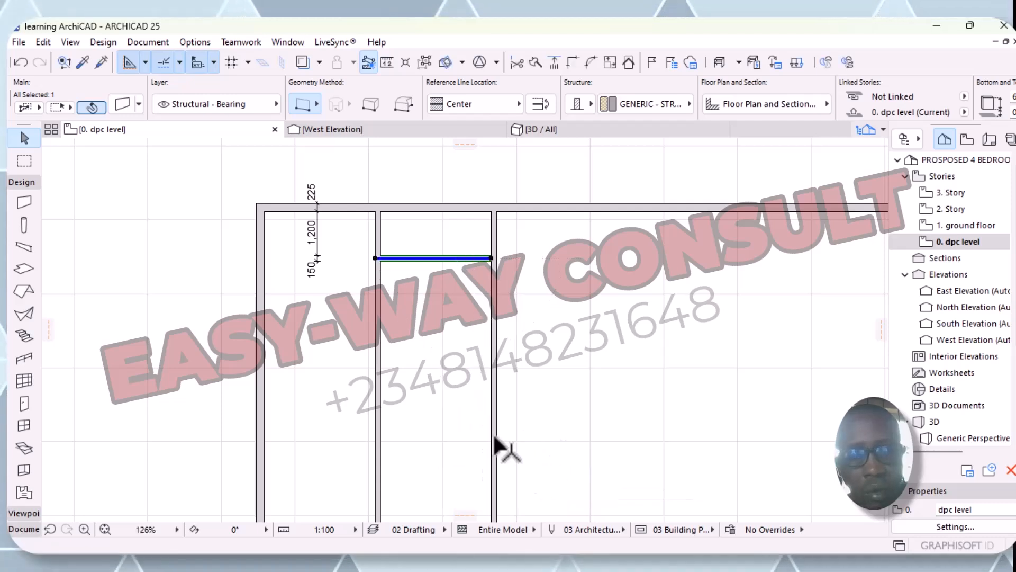
- Review the horizontal inner wall's context commands and editing palette once more, and deselect the wall
{"action": "right_click", "coordinate": [405, 271]}
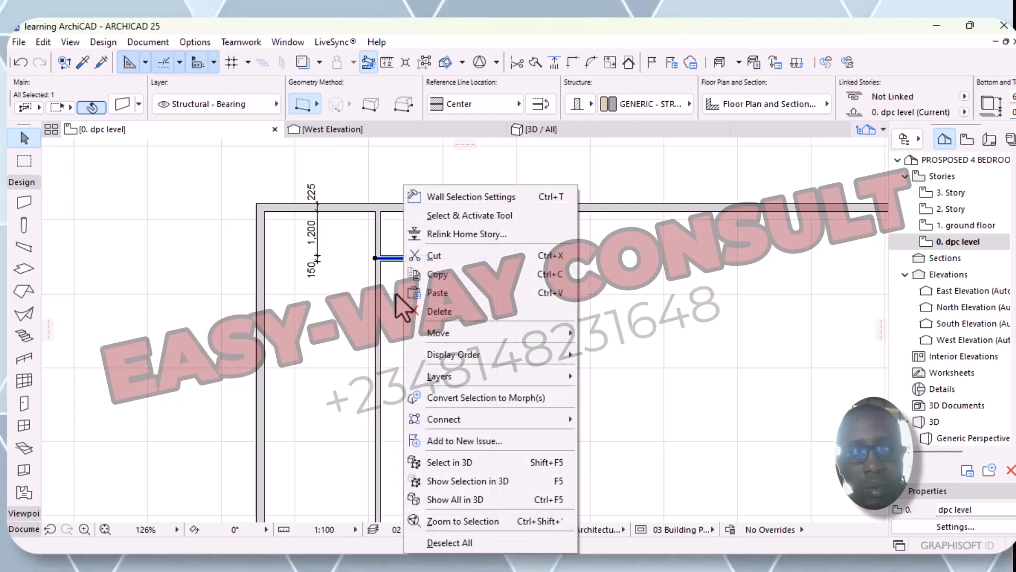
{"action": "left_click", "coordinate": [715, 302]}
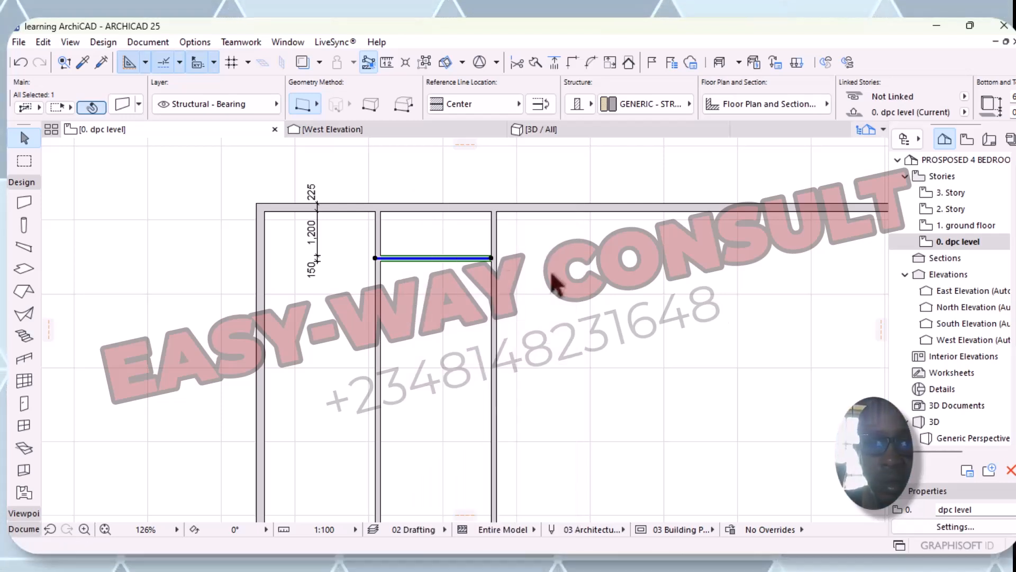
{"action": "left_click", "coordinate": [405, 258]}
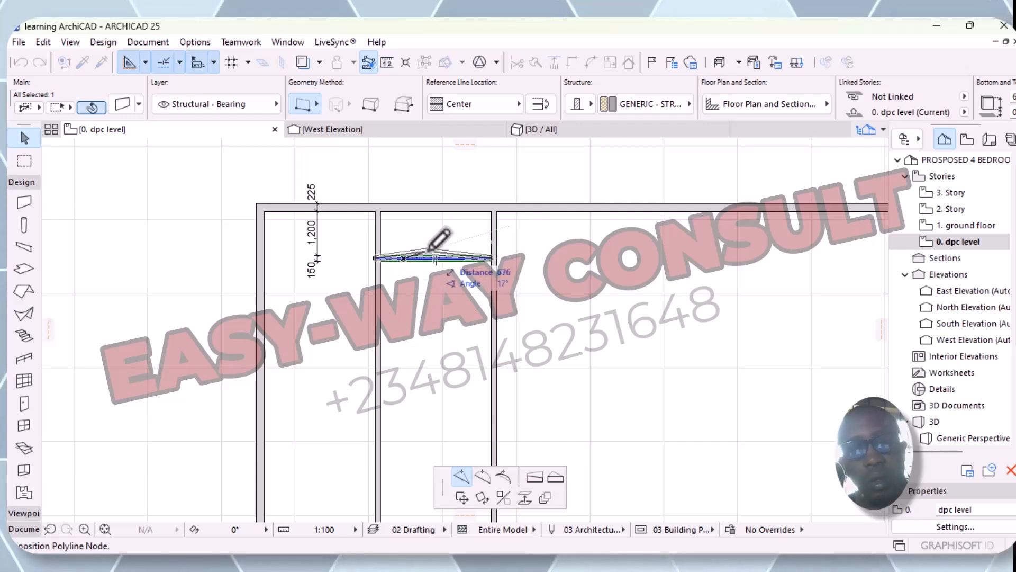
{"action": "key", "text": "Escape"}
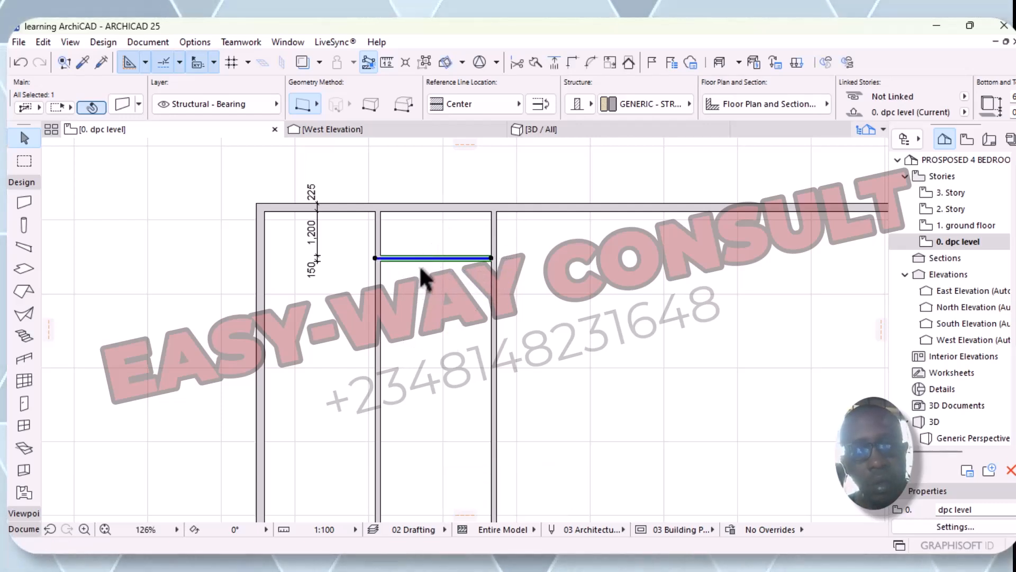
{"action": "key", "text": "Escape"}
{"action": "left_click", "coordinate": [423, 261]}
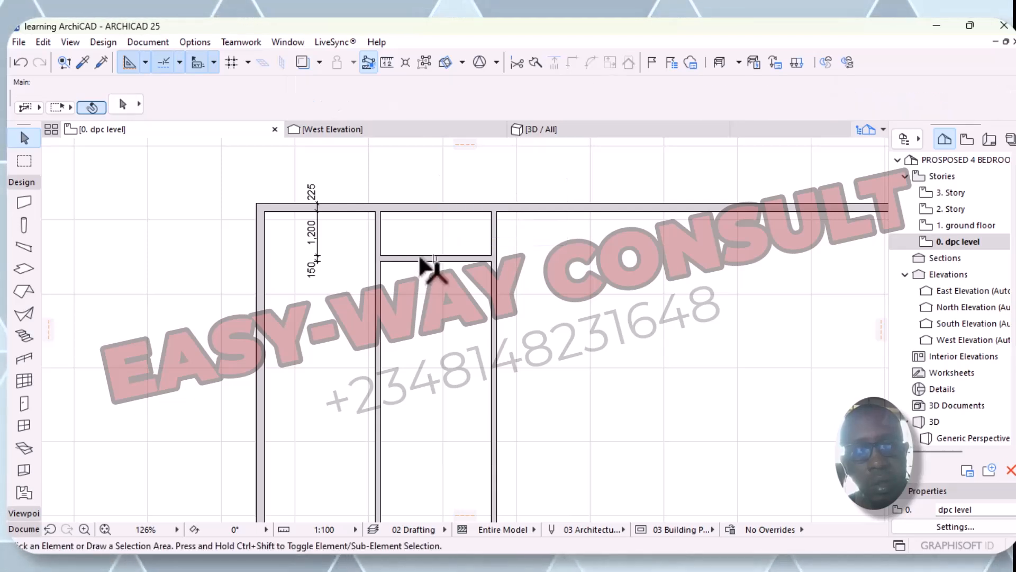
- Insert a node on the horizontal inner wall about a third of its length from the west end, splitting it into two walls
{"action": "left_click", "coordinate": [413, 259]}
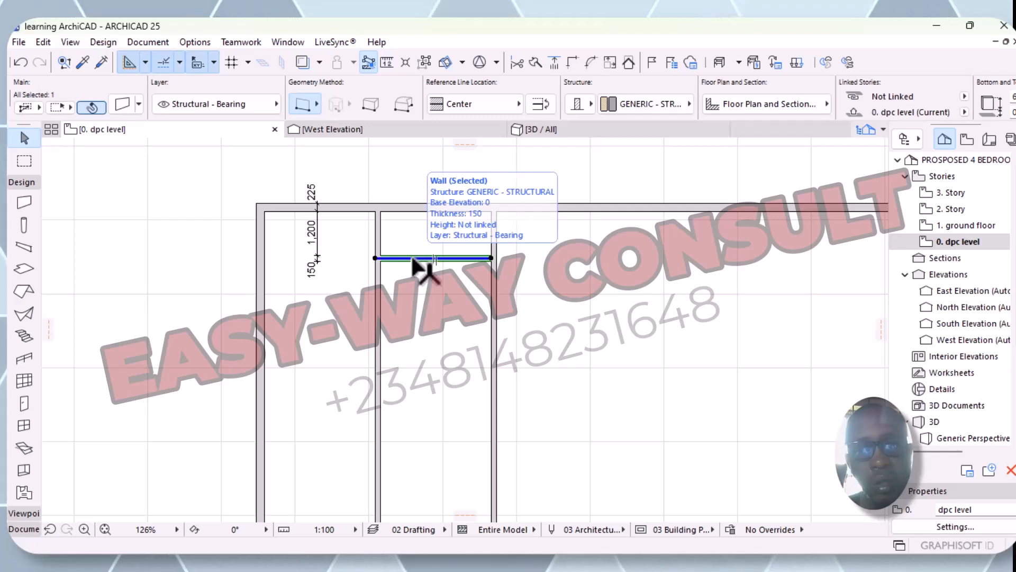
{"action": "left_click", "coordinate": [412, 258]}
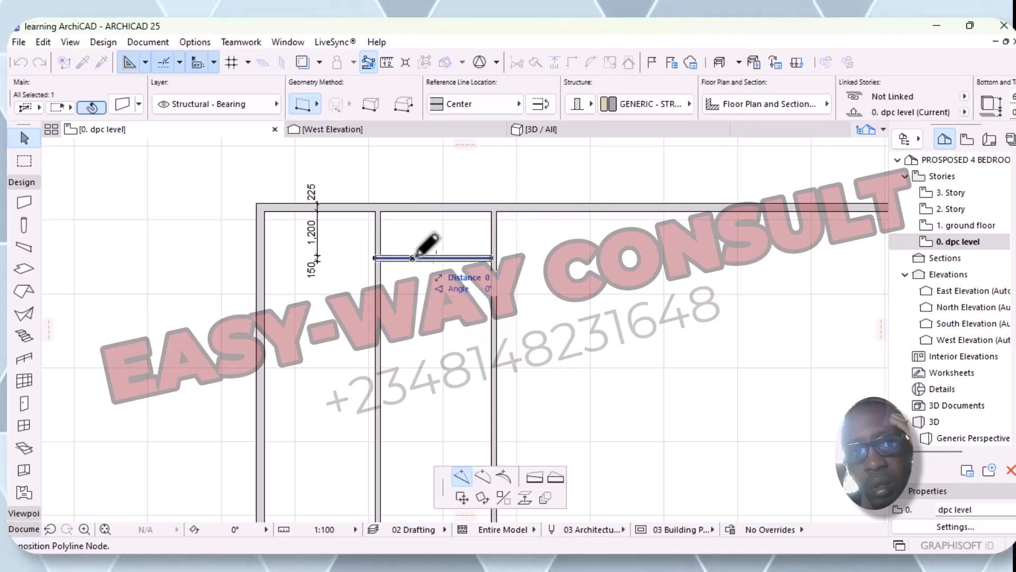
{"action": "left_click", "coordinate": [413, 258]}
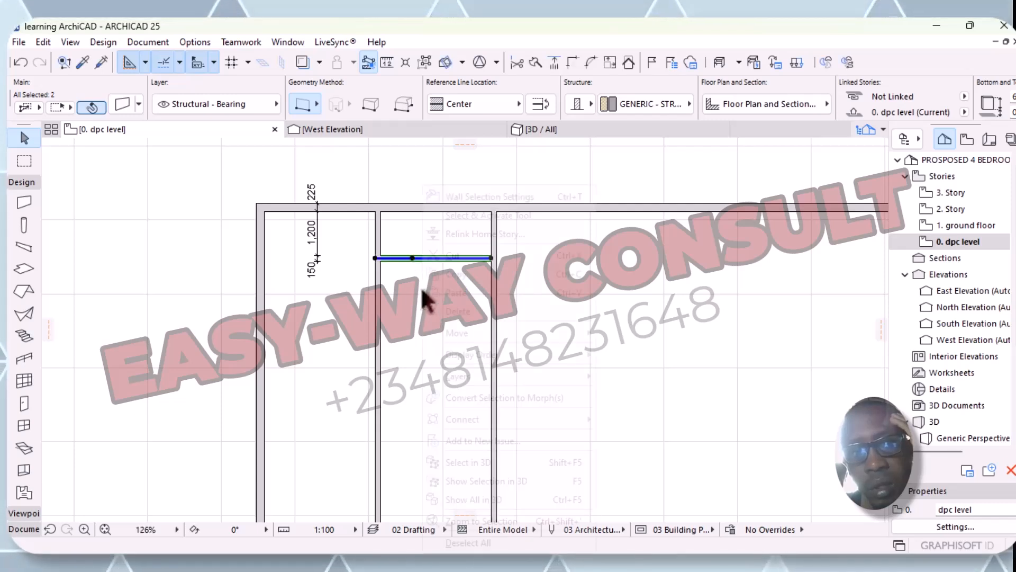
{"action": "right_click", "coordinate": [421, 287]}
{"action": "key", "text": "Escape"}
{"action": "left_click", "coordinate": [417, 297]}
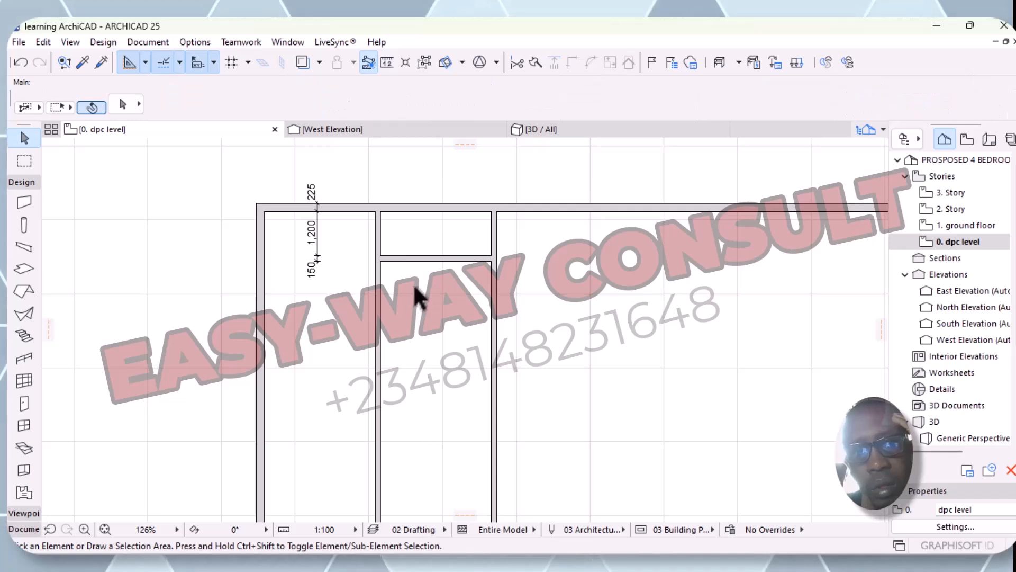
- Select the west and east pieces of the split horizontal inner wall in turn to check that they are separate
{"action": "left_click", "coordinate": [405, 259]}
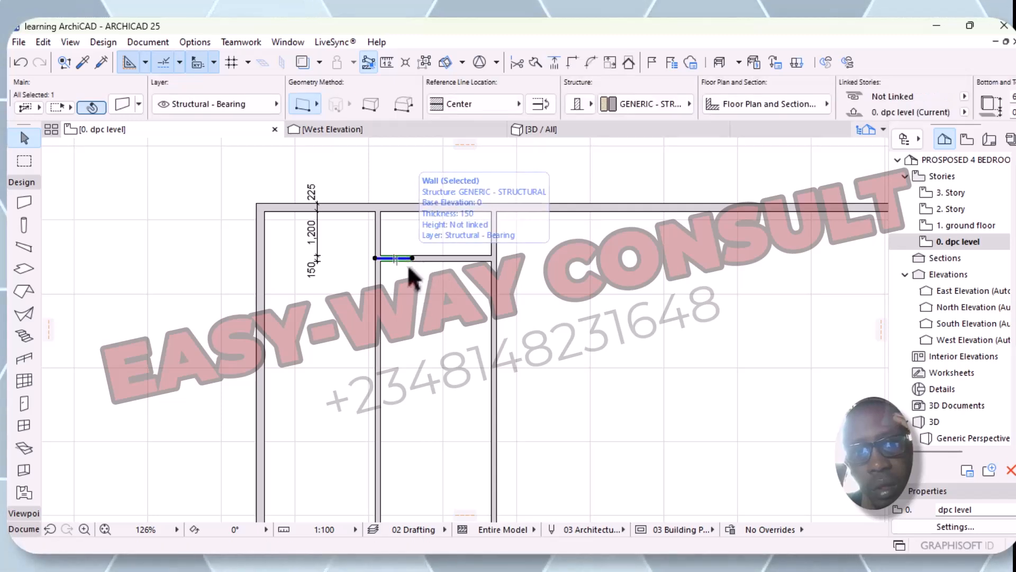
{"action": "left_click", "coordinate": [443, 267]}
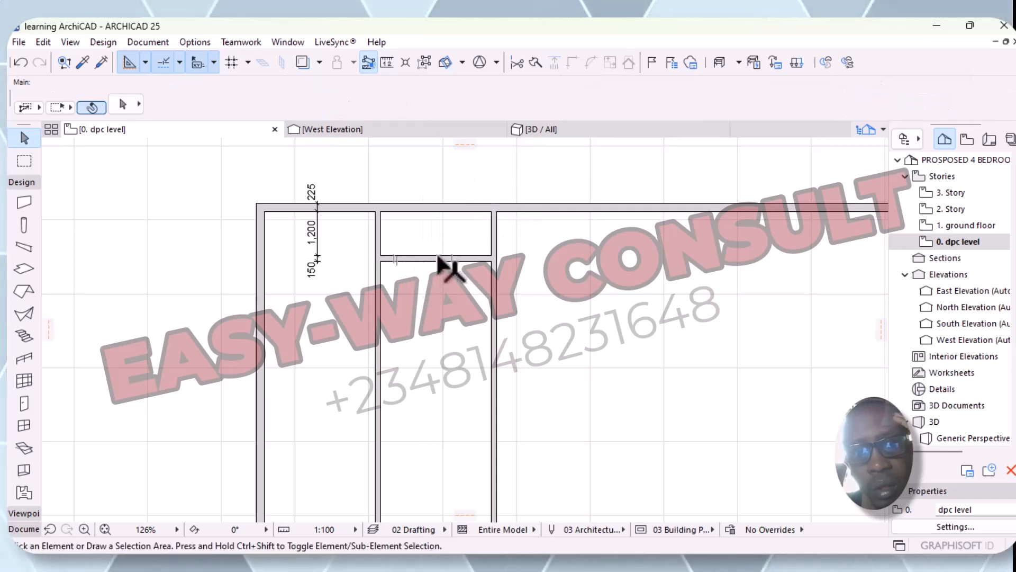
{"action": "left_click", "coordinate": [439, 257]}
{"action": "left_click", "coordinate": [408, 267]}
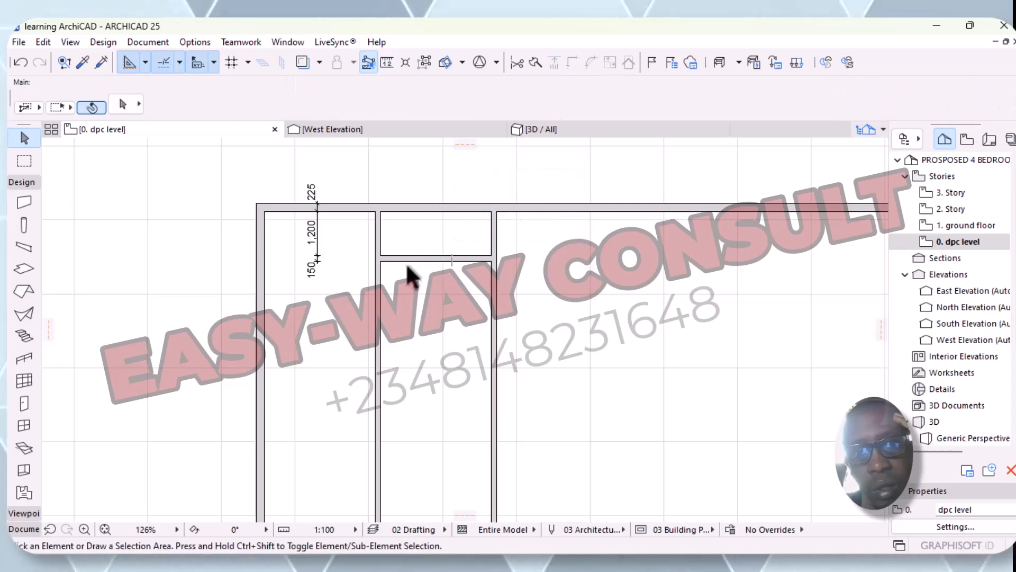
{"action": "left_click", "coordinate": [407, 259]}
{"action": "left_click", "coordinate": [431, 295]}
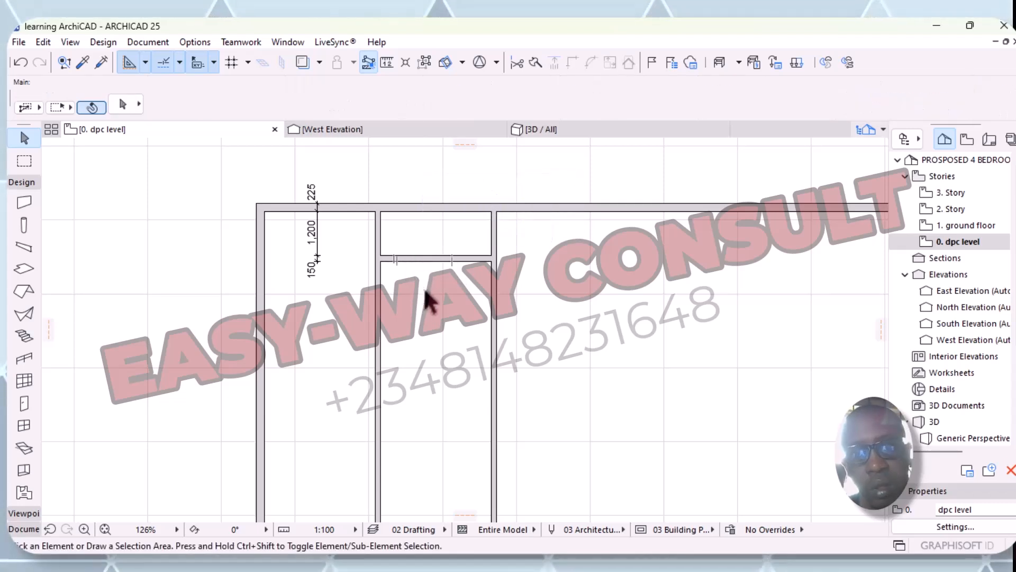
- Undo the node insertion and the earlier trimming of the horizontal inner wall
{"action": "key", "text": "ctrl+z"}
{"action": "key", "text": "ctrl+z"}
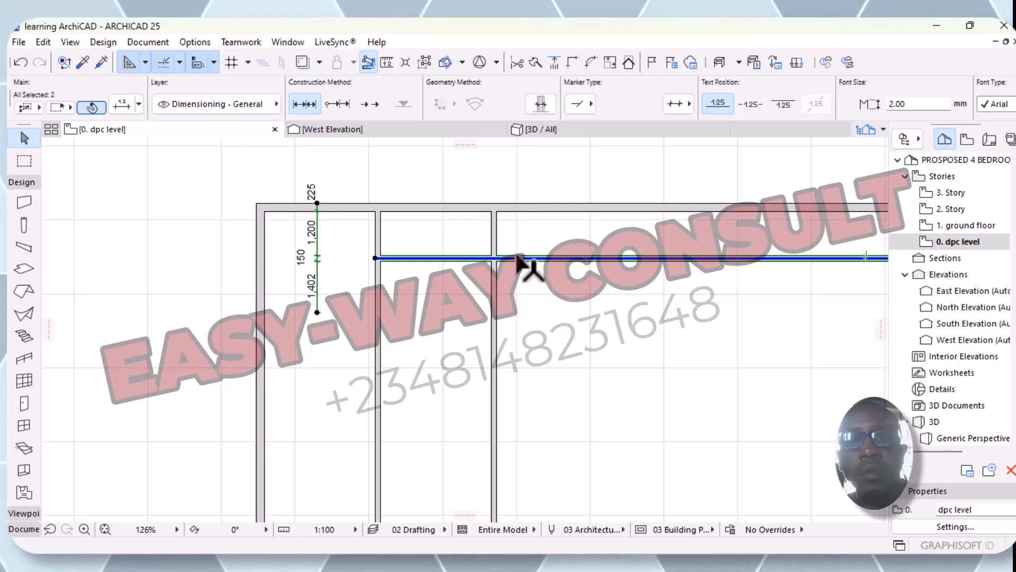
- Try deleting the selected horizontal wall and dimension chain, and trimming the east vertical inner wall's upper piece, undoing each attempt
{"action": "right_click", "coordinate": [529, 283]}
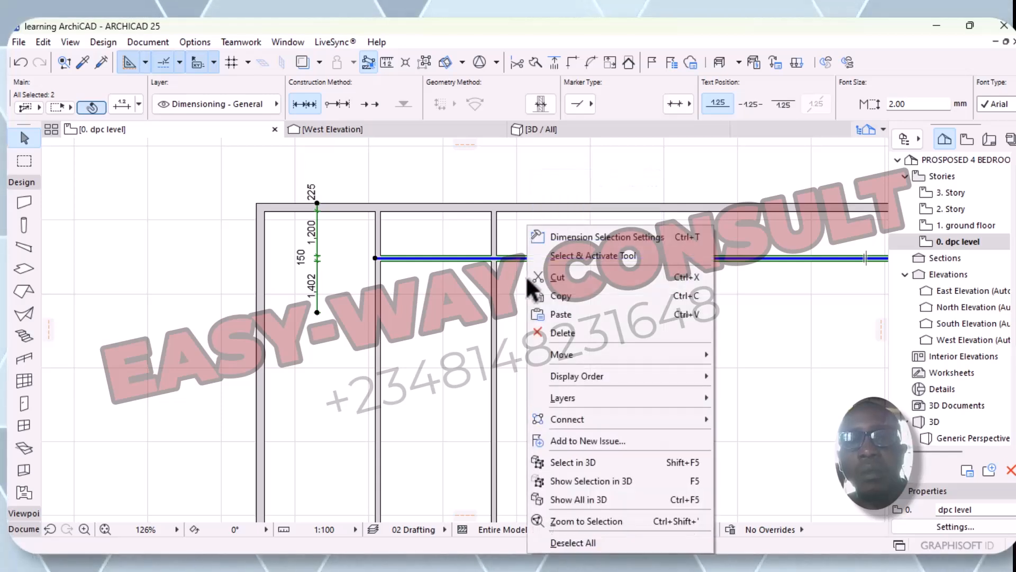
{"action": "left_click", "coordinate": [567, 294]}
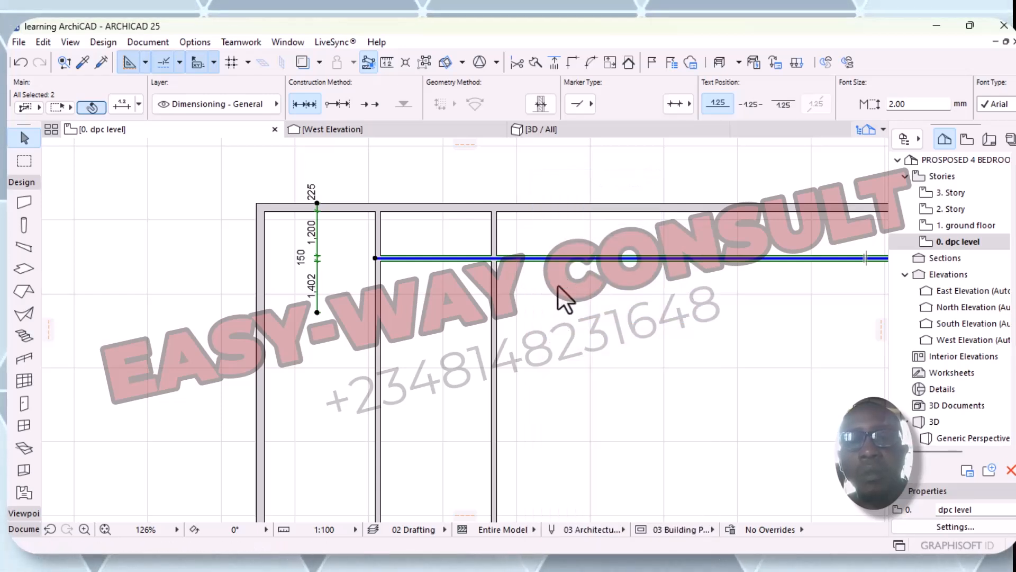
{"action": "key", "text": "Delete"}
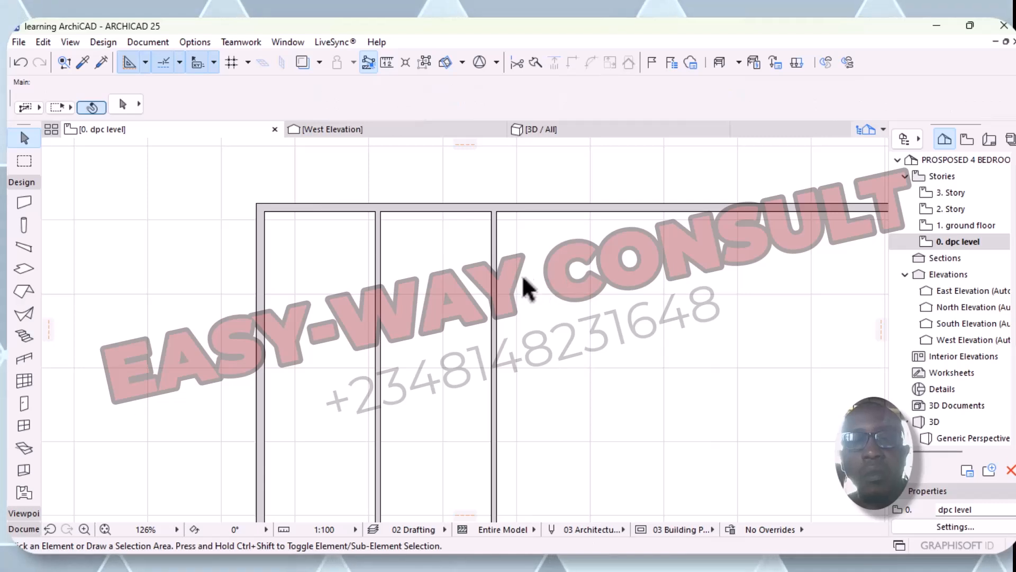
{"action": "key", "text": "ctrl+z"}
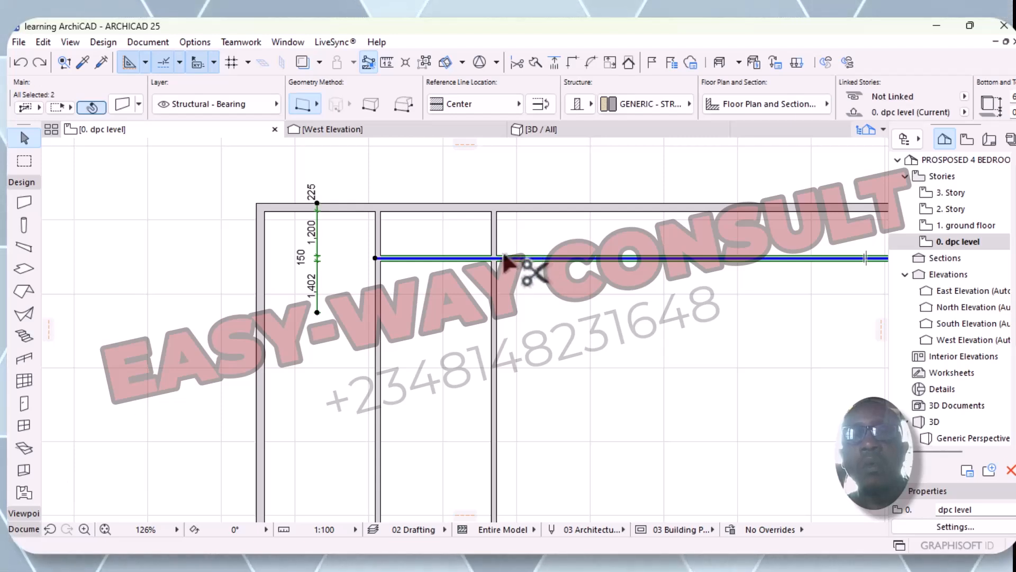
{"action": "left_click", "coordinate": [491, 254], "text": "ctrl"}
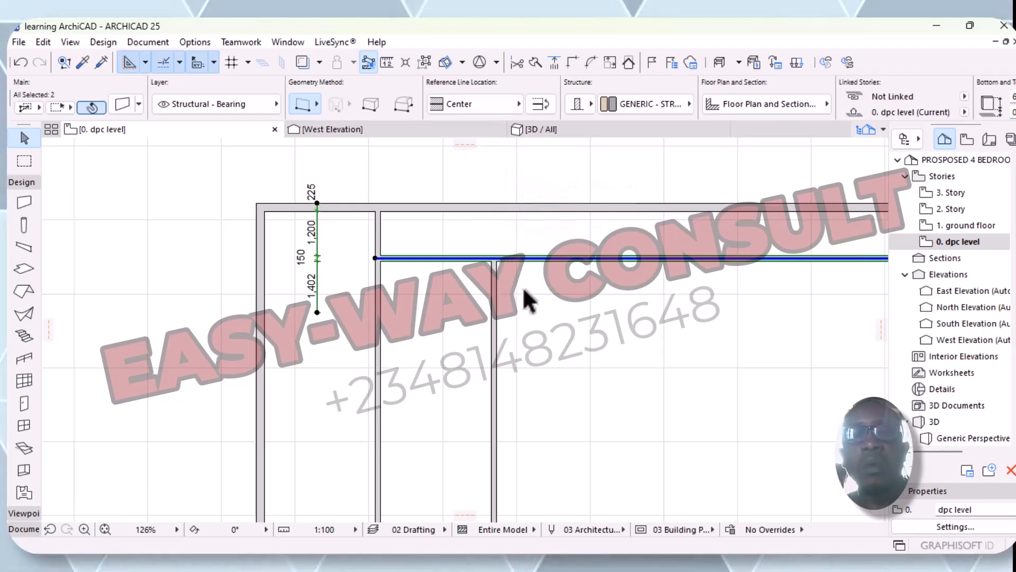
{"action": "key", "text": "ctrl+z"}
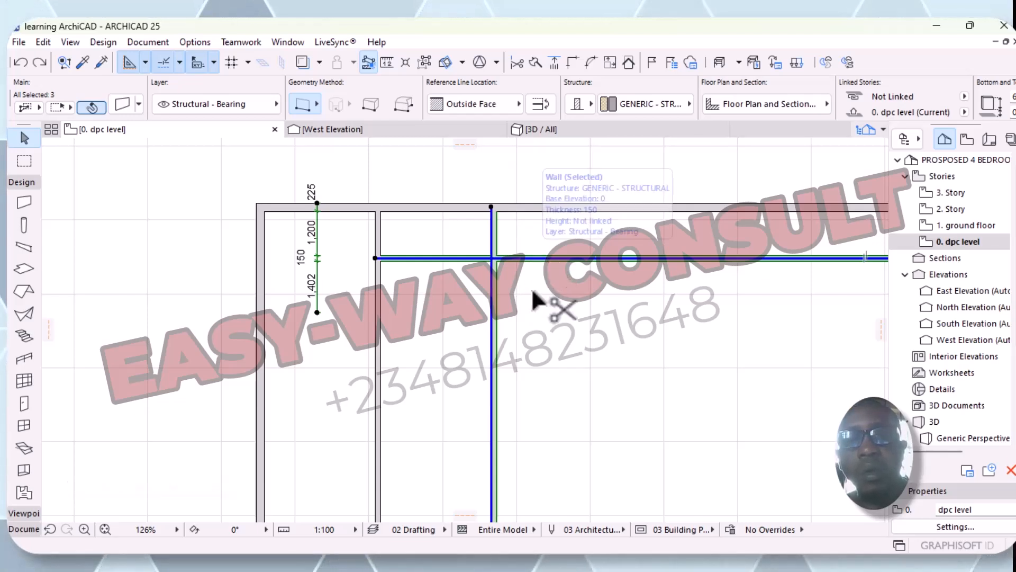
- Clear the selection and trim off the part of the horizontal inner wall extending east of the second vertical inner wall
{"action": "left_click", "coordinate": [547, 321]}
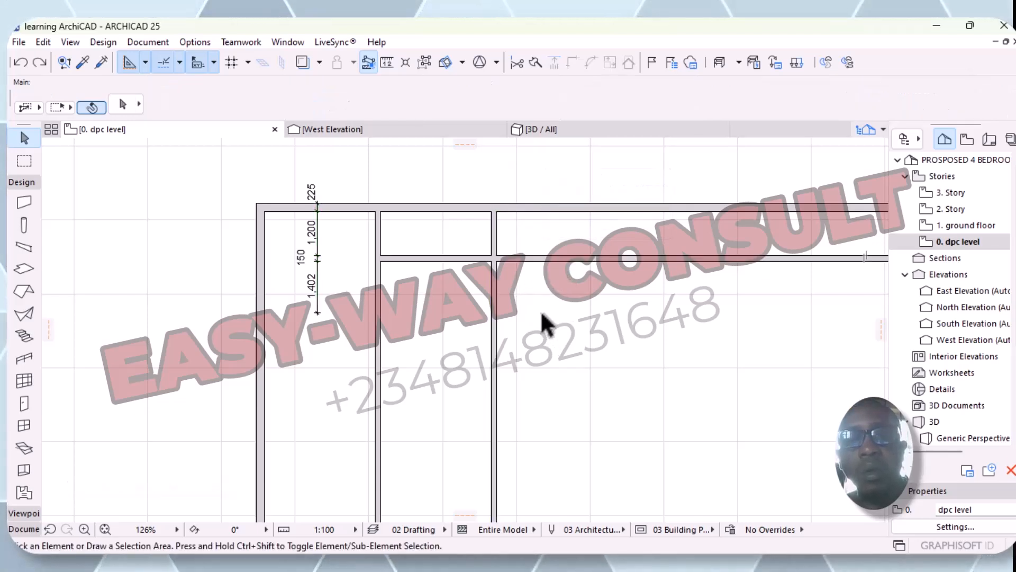
{"action": "left_click", "coordinate": [524, 255], "text": "ctrl"}
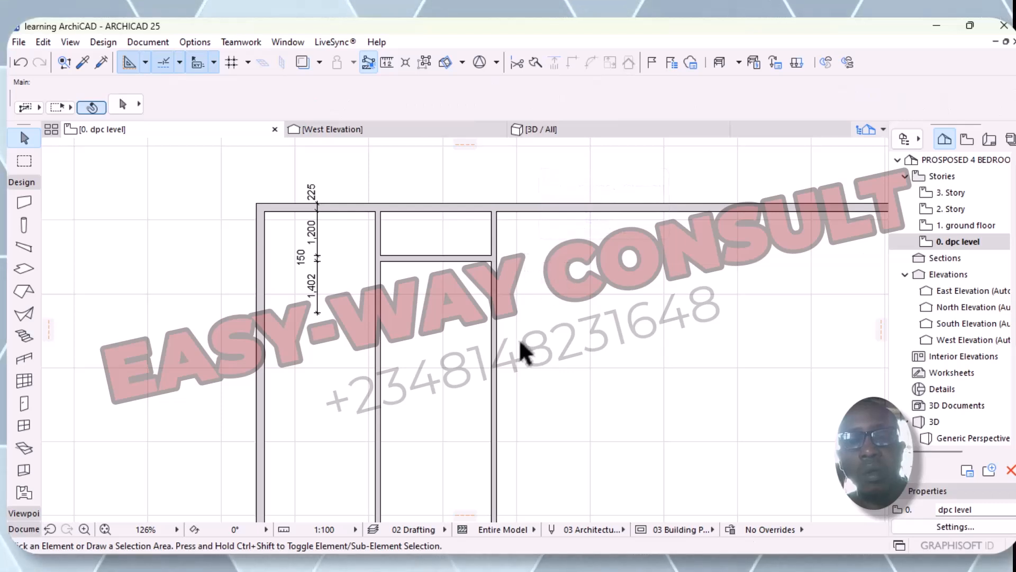
- Examine the east vertical inner wall's context commands, and select that wall and the short horizontal inner wall in turn
{"action": "right_click", "coordinate": [489, 338]}
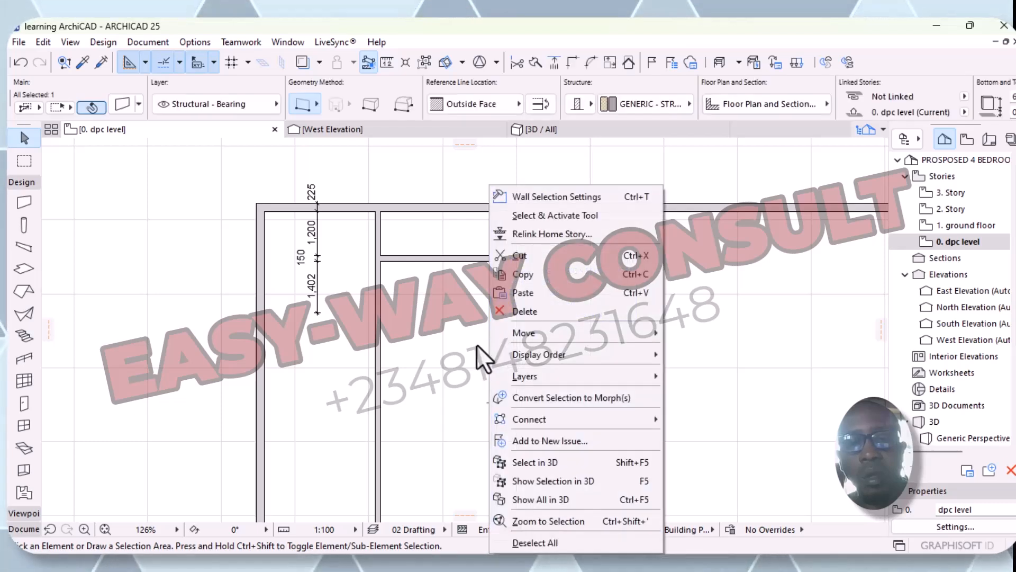
{"action": "left_click", "coordinate": [477, 344]}
{"action": "left_click", "coordinate": [475, 339]}
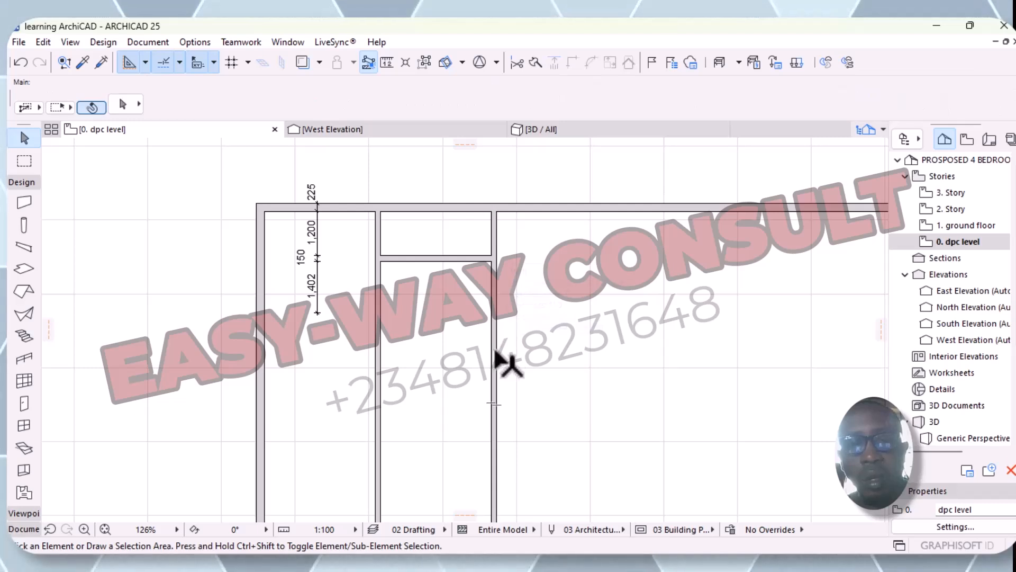
{"action": "left_click", "coordinate": [495, 352]}
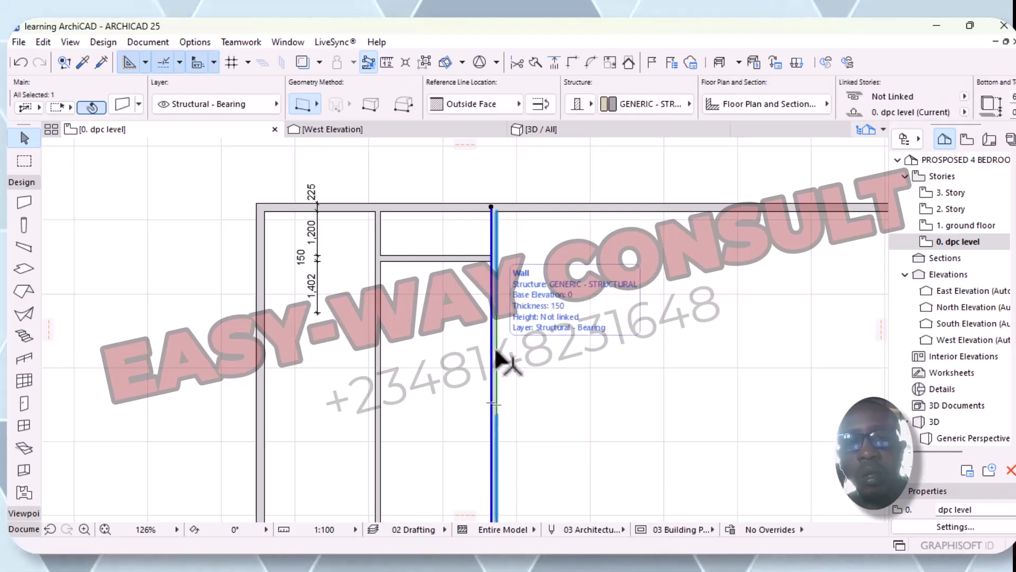
{"action": "left_click", "coordinate": [560, 379]}
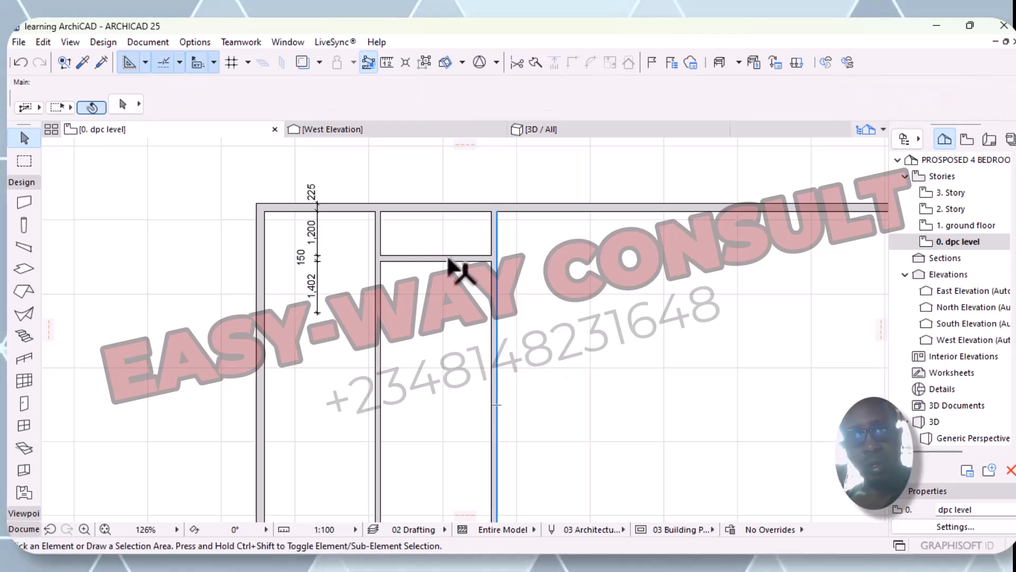
{"action": "left_click", "coordinate": [439, 259]}
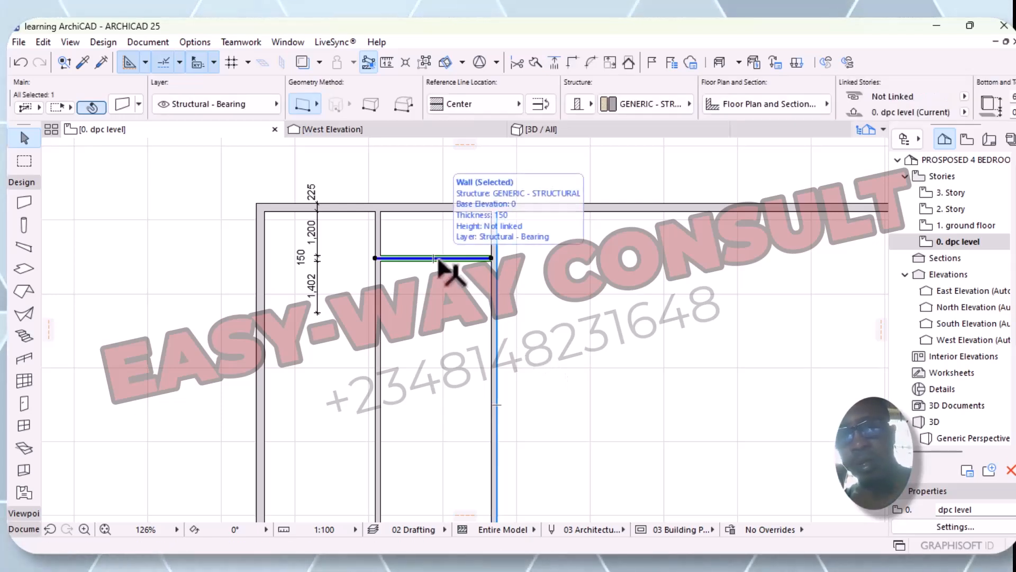
{"action": "key", "text": "Escape"}
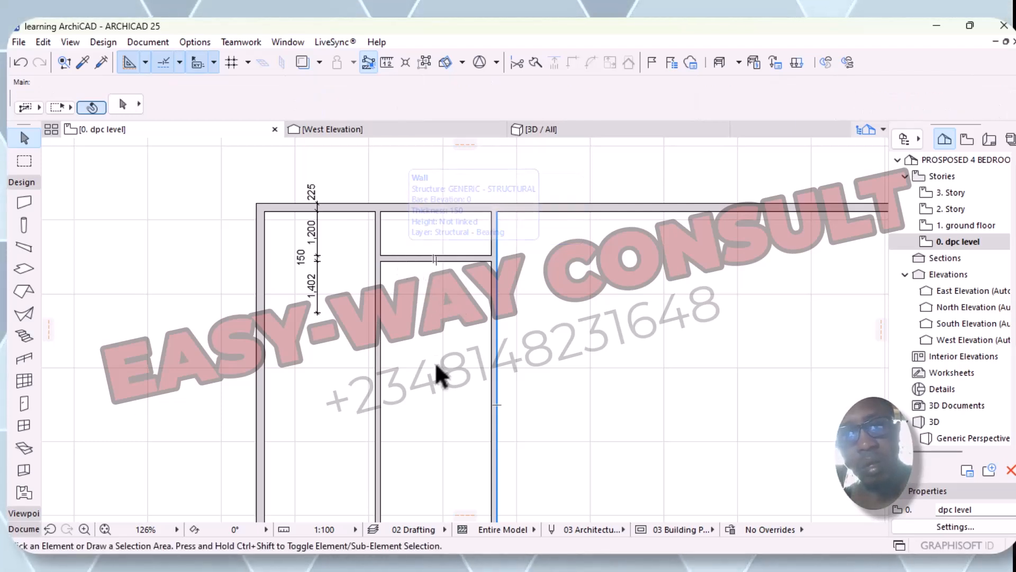
- Select the vertical dimension chain west of the inner walls and delete it
{"action": "left_click_drag", "start_coordinate": [460, 356], "coordinate": [318, 274]}
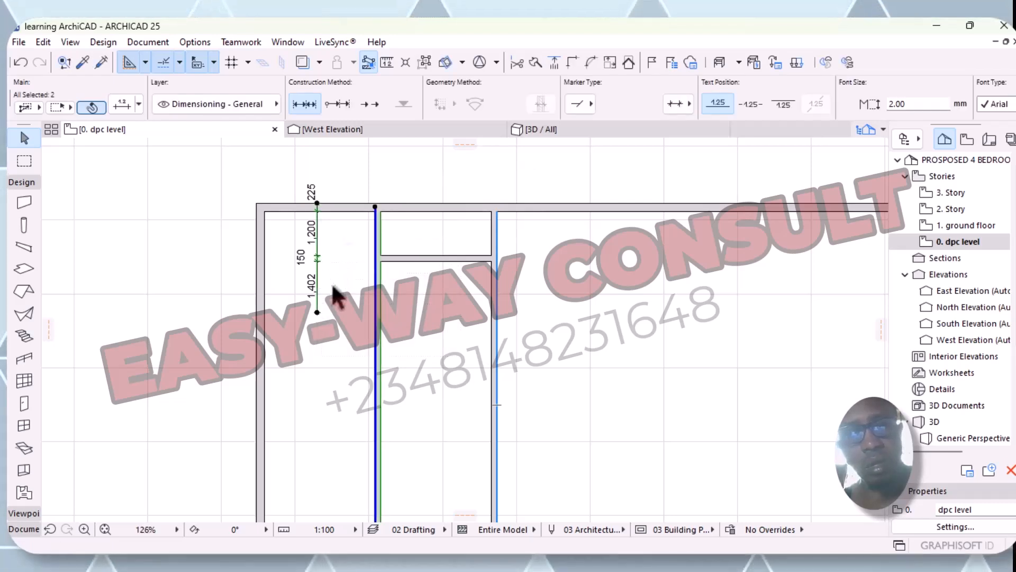
{"action": "key", "text": "Escape"}
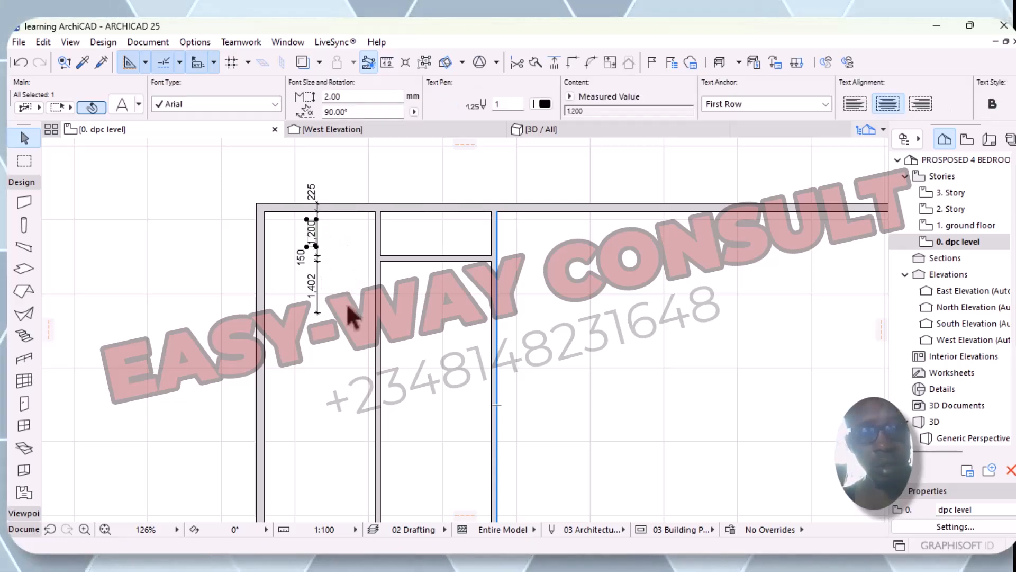
{"action": "key", "text": "Escape"}
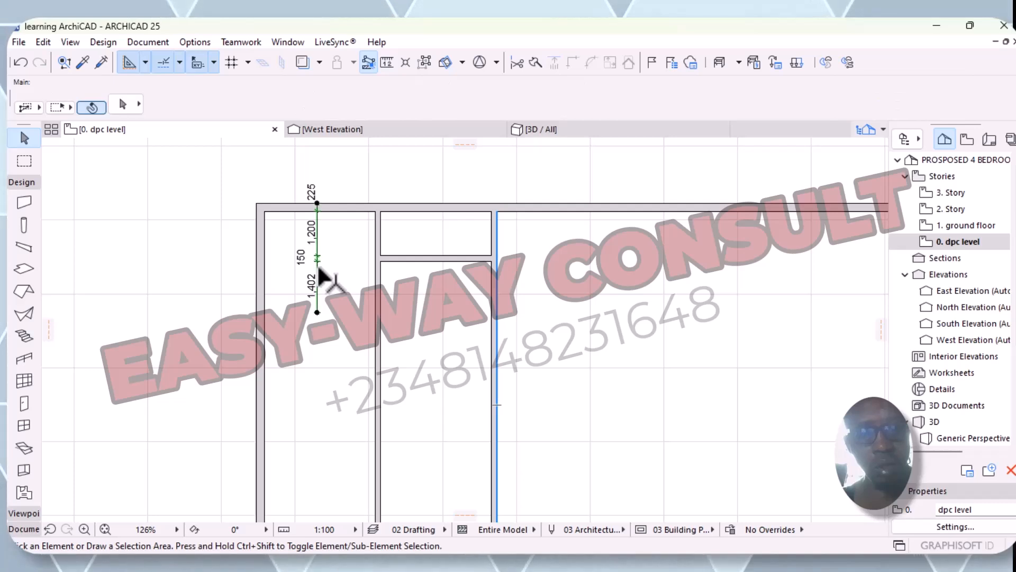
{"action": "left_click", "coordinate": [322, 272]}
{"action": "right_click", "coordinate": [324, 273]}
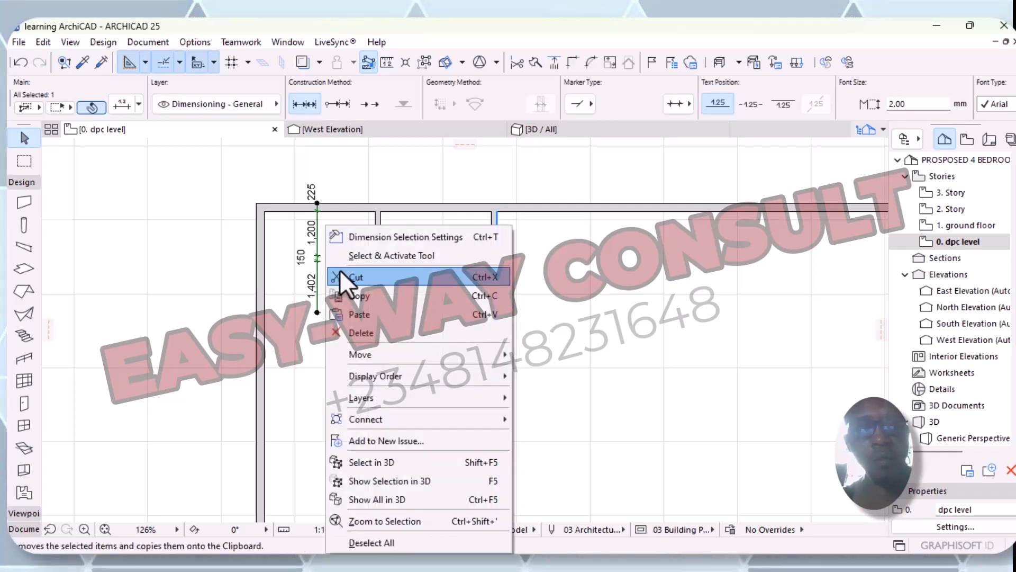
{"action": "left_click", "coordinate": [369, 334]}
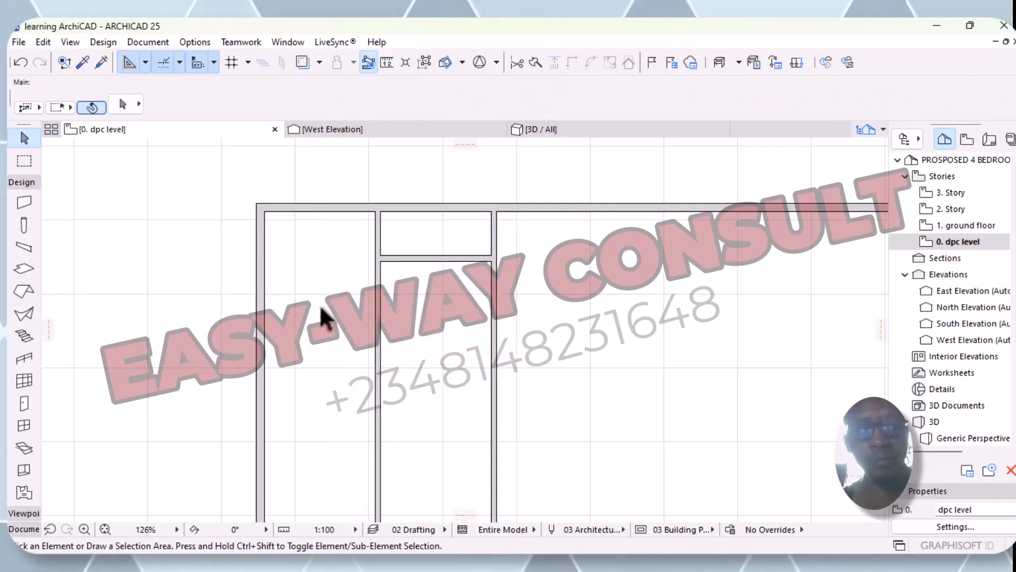
- Select the east vertical inner wall and open its context commands
{"action": "left_click", "coordinate": [494, 372]}
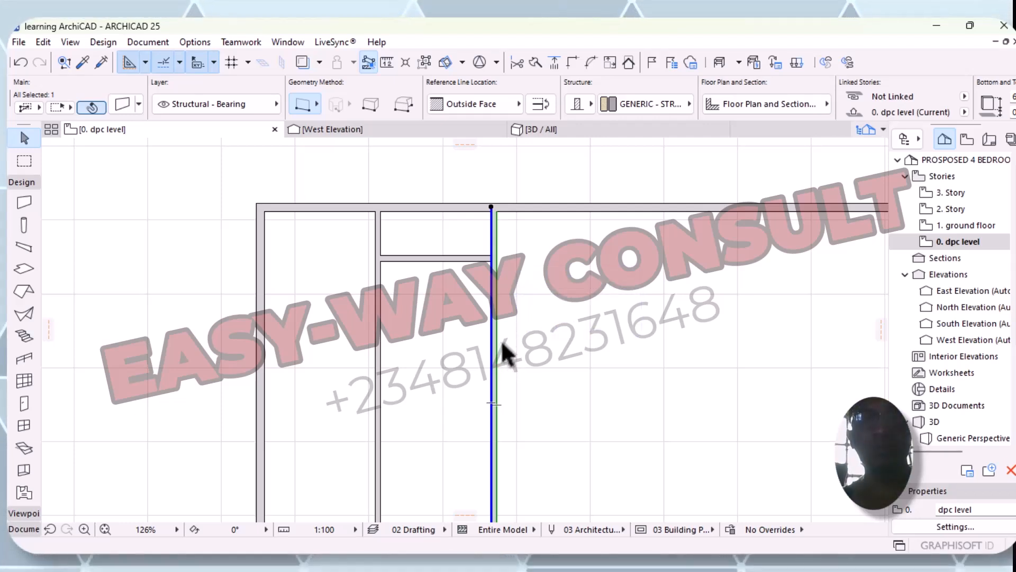
{"action": "right_click", "coordinate": [497, 362]}
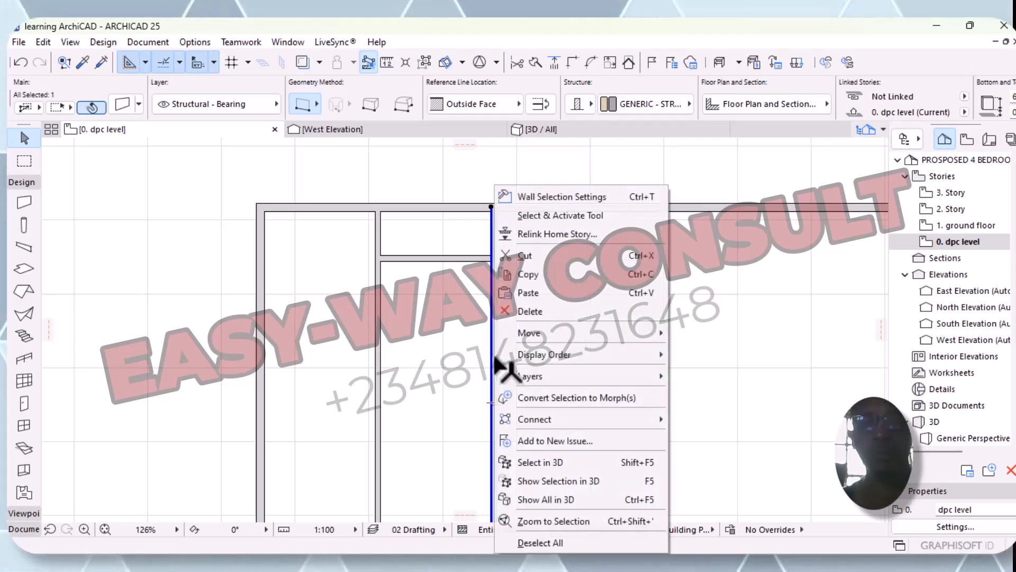
{"action": "left_click", "coordinate": [798, 303]}
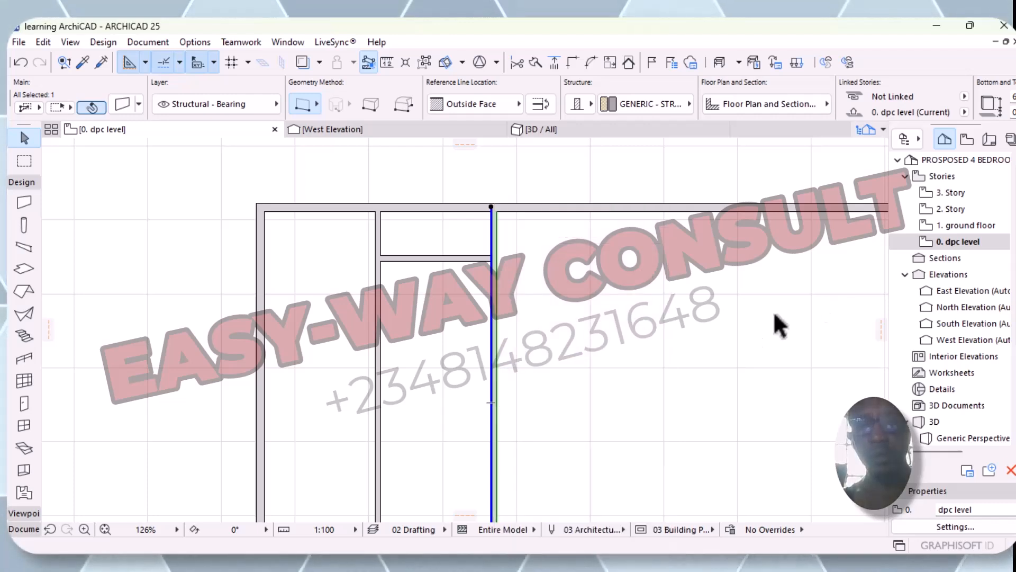
{"action": "left_click", "coordinate": [493, 378]}
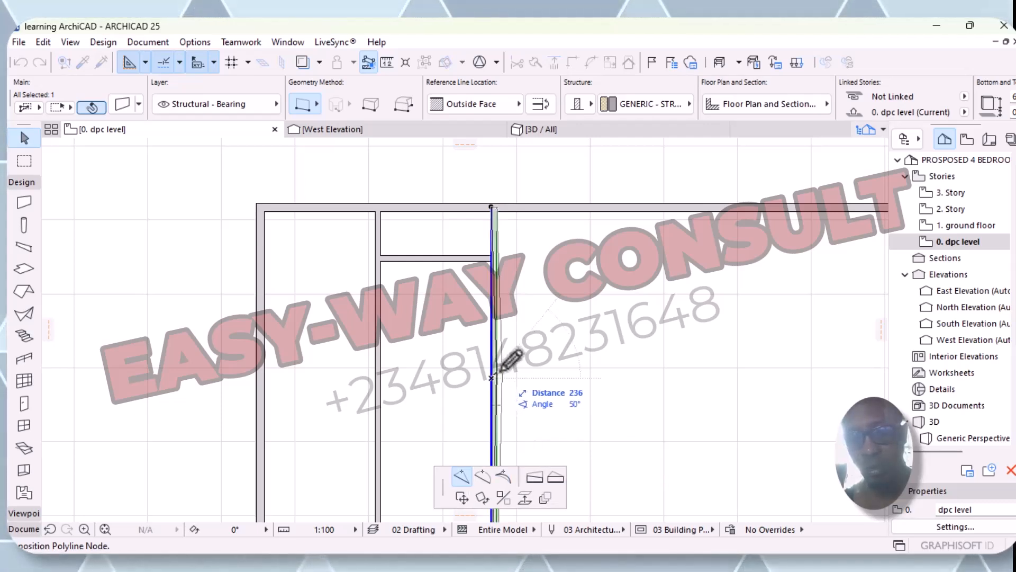
{"action": "left_click", "coordinate": [482, 473]}
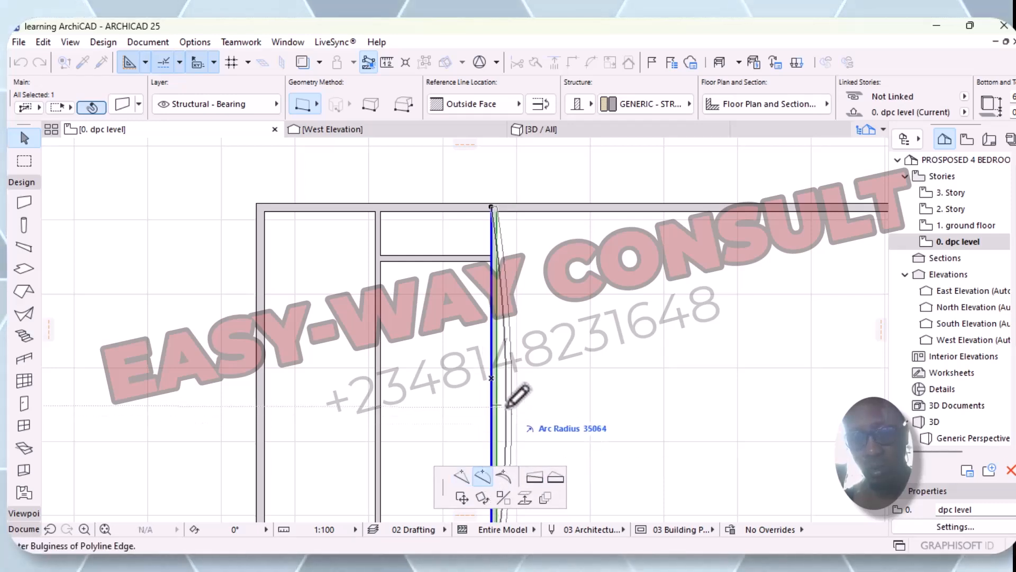
{"action": "left_click", "coordinate": [500, 475]}
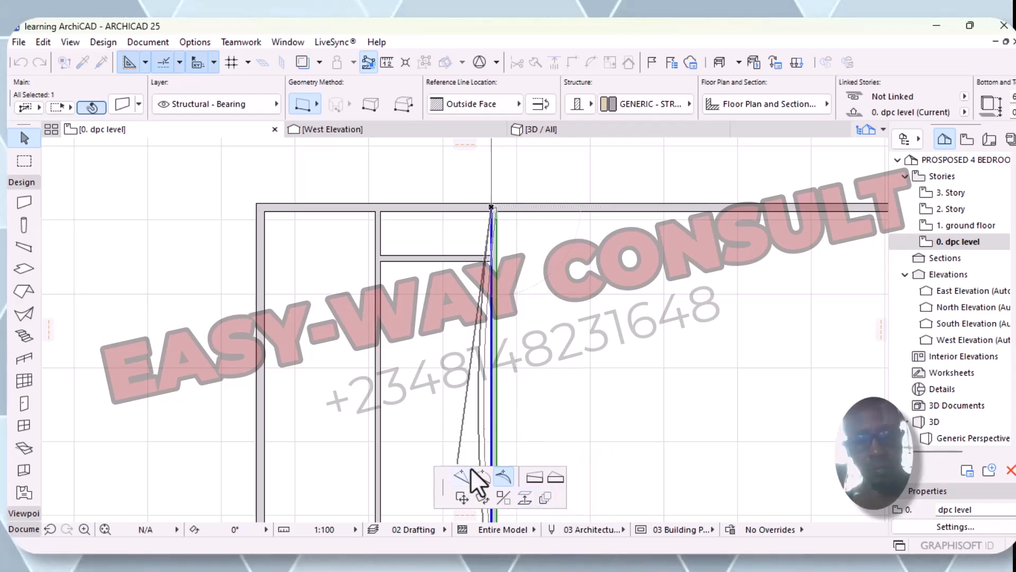
{"action": "key", "text": "Escape"}
{"action": "left_click", "coordinate": [592, 377]}
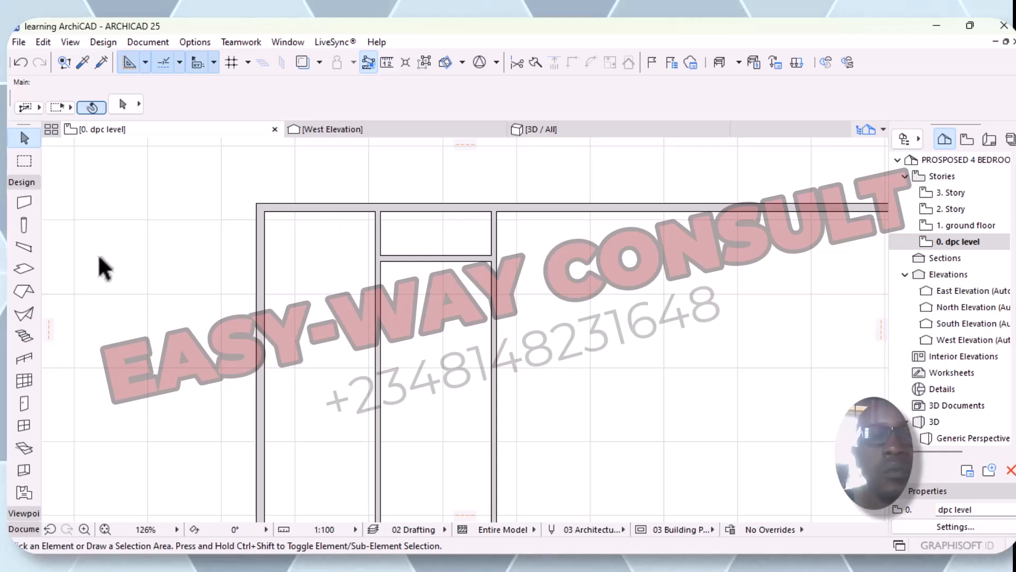
- Drag a copy of the upper horizontal exterior wall about 2994 mm straight down into the plan
{"action": "left_click", "coordinate": [307, 209]}
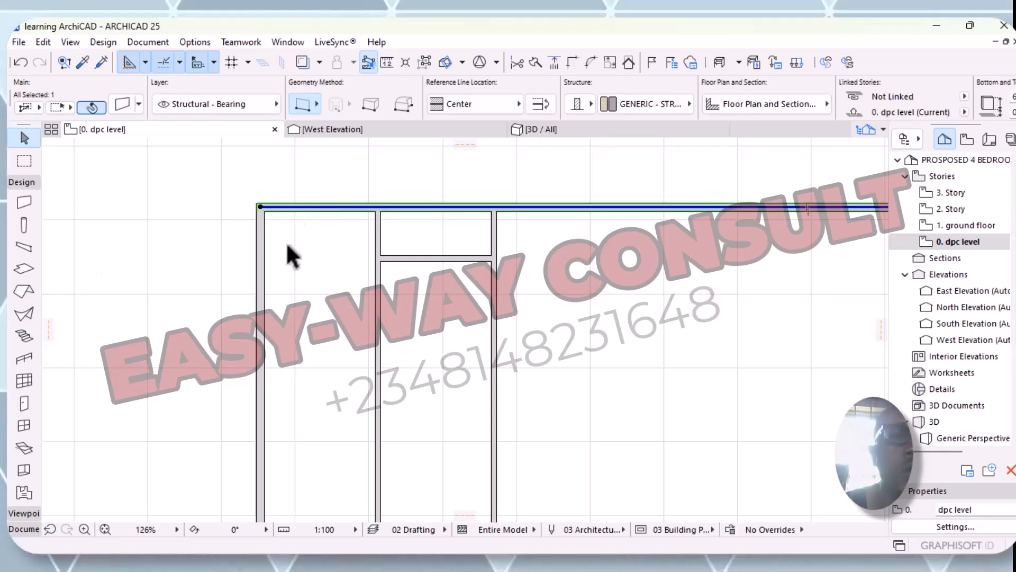
{"action": "right_click", "coordinate": [286, 243]}
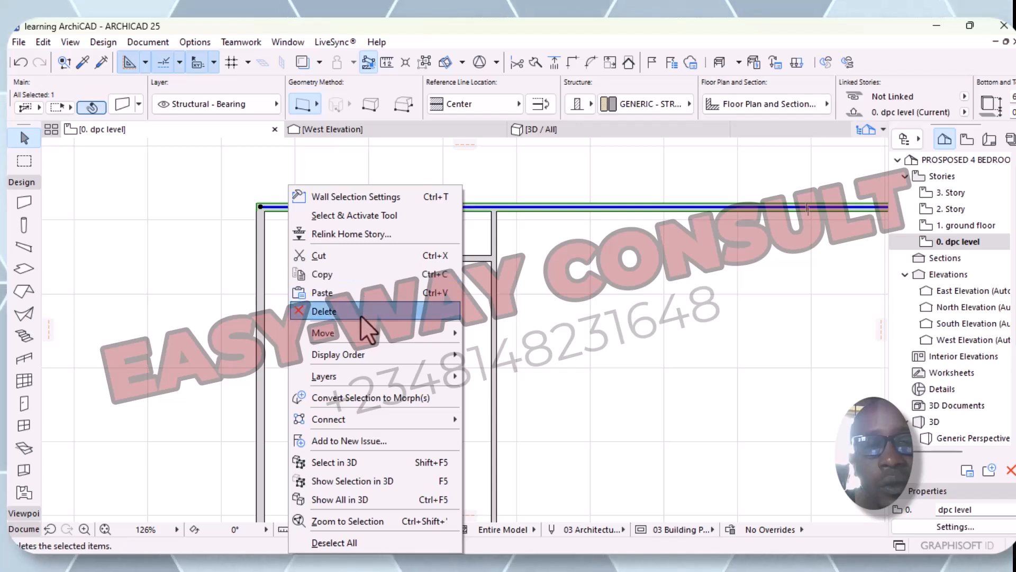
{"action": "mouse_move", "coordinate": [360, 335]}
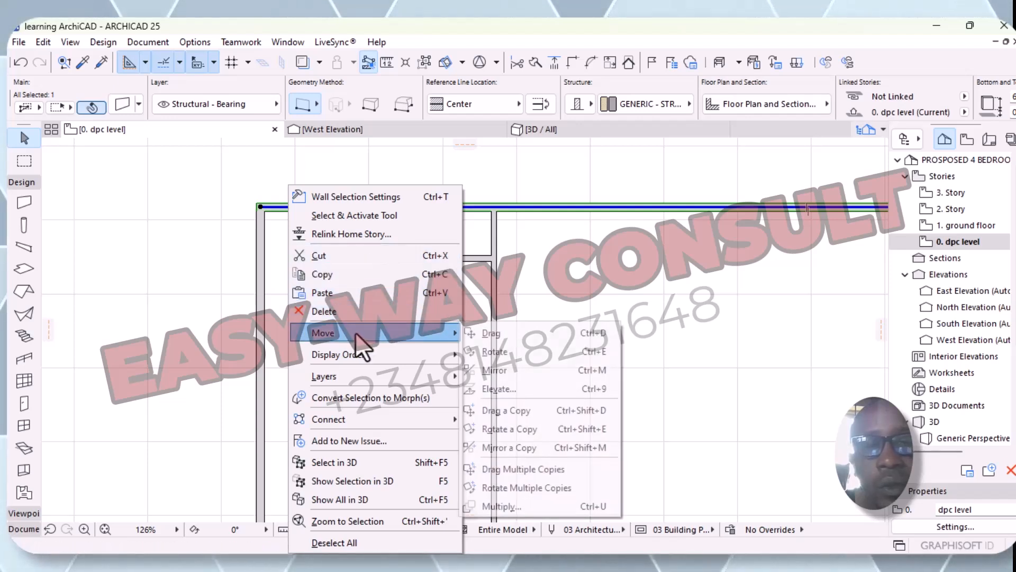
{"action": "left_click", "coordinate": [510, 415]}
{"action": "left_click", "coordinate": [317, 212]}
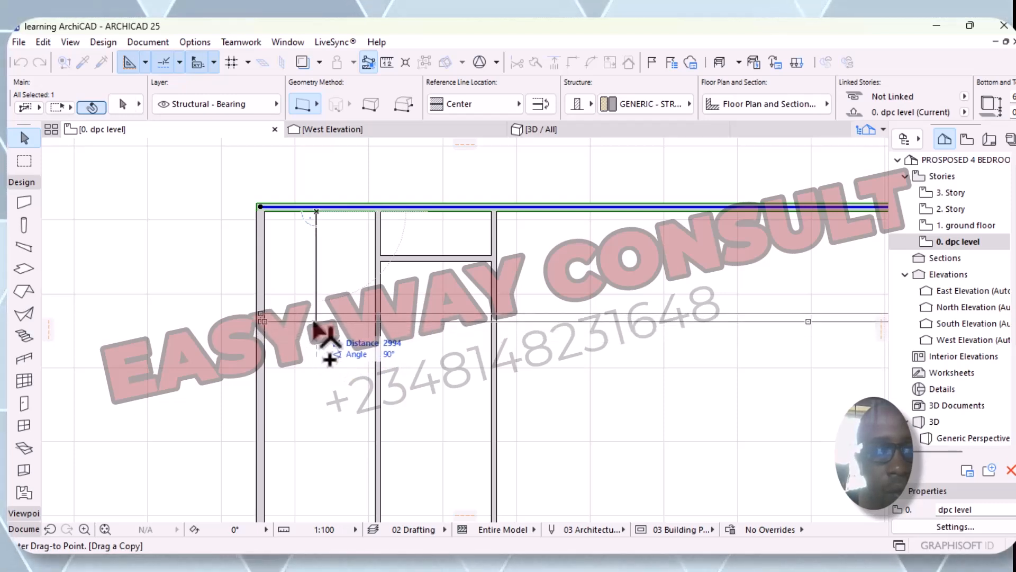
{"action": "left_click", "coordinate": [316, 321]}
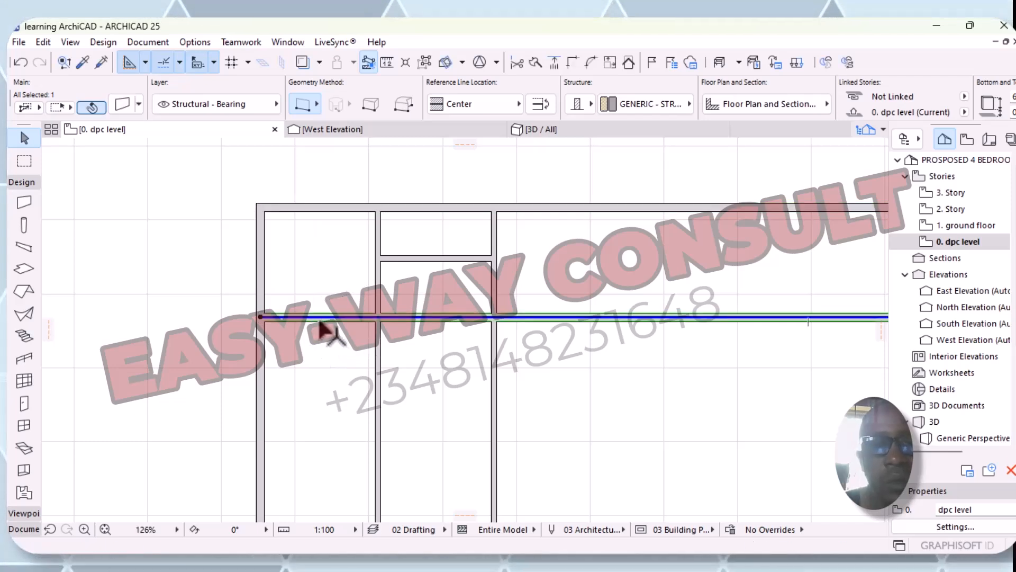
{"action": "left_click", "coordinate": [211, 271]}
- Open the copied wall's selection settings and set its thickness to 150 mm
{"action": "left_click", "coordinate": [305, 321]}
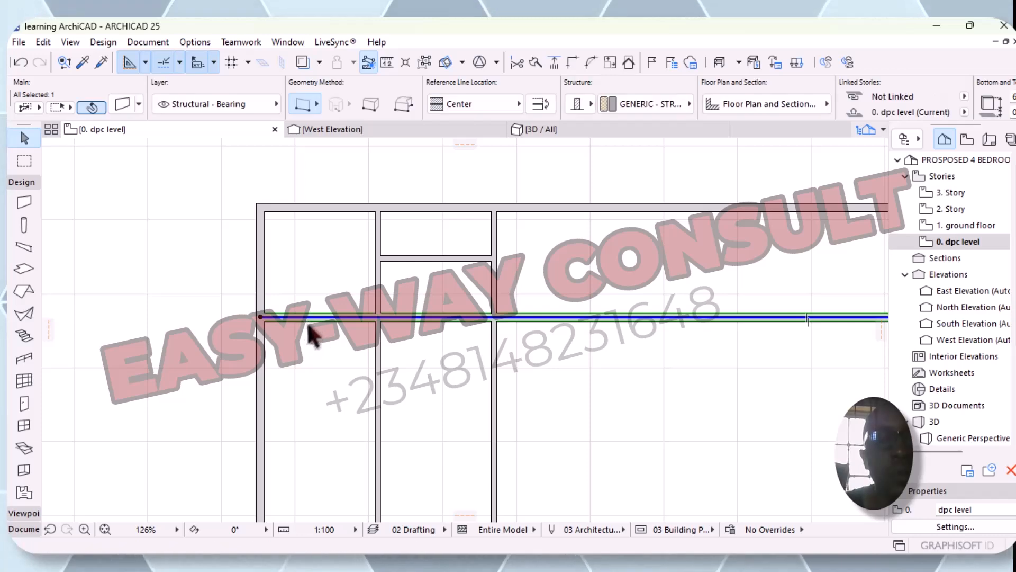
{"action": "left_click", "coordinate": [131, 112]}
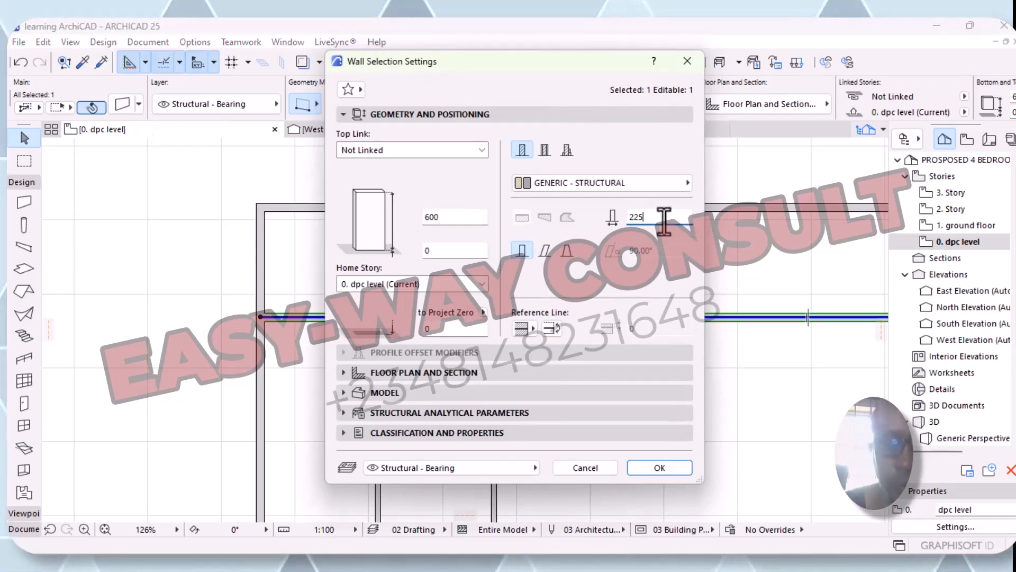
{"action": "key", "text": "BackSpace"}
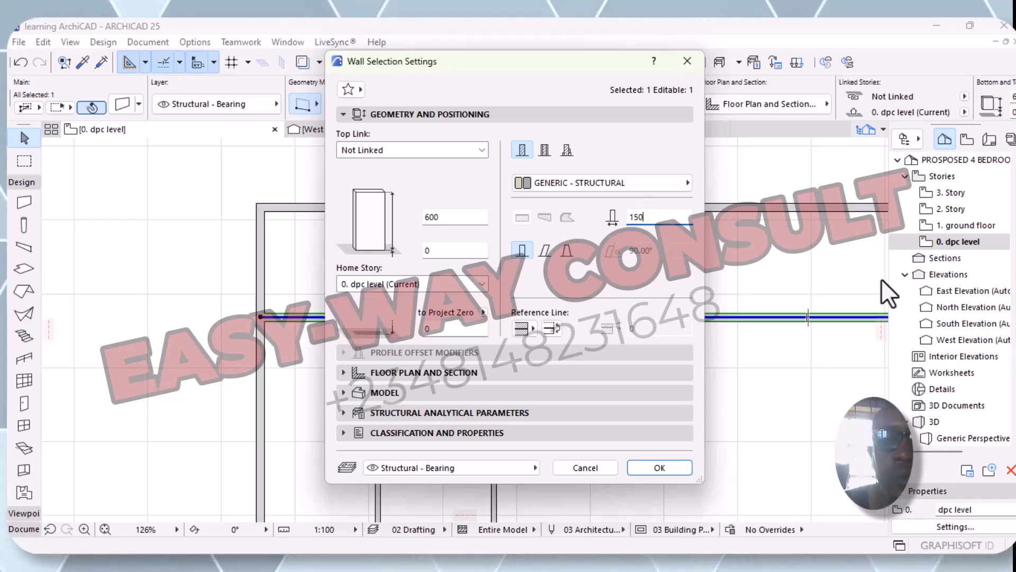
- Override the copied wall's two yellow surfaces with Stucco - White Rough and apply the settings
{"action": "left_click", "coordinate": [346, 392]}
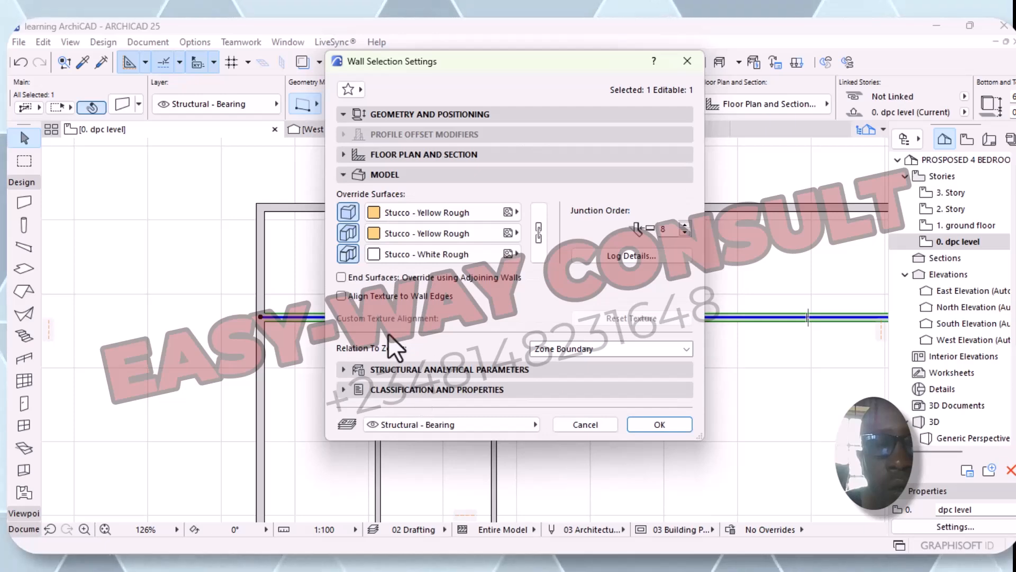
{"action": "left_click", "coordinate": [518, 232]}
{"action": "left_click", "coordinate": [561, 514]}
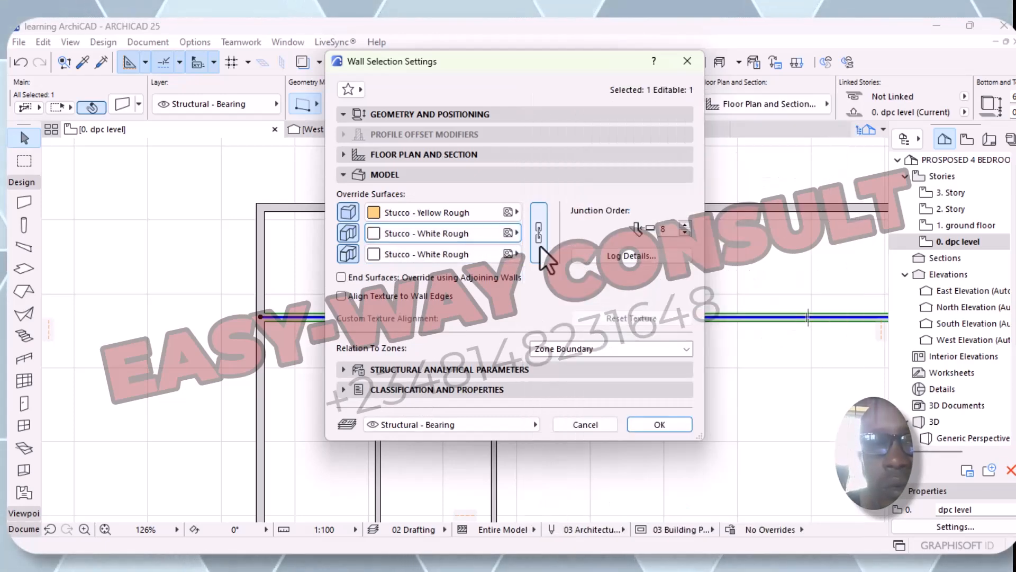
{"action": "left_click", "coordinate": [517, 212]}
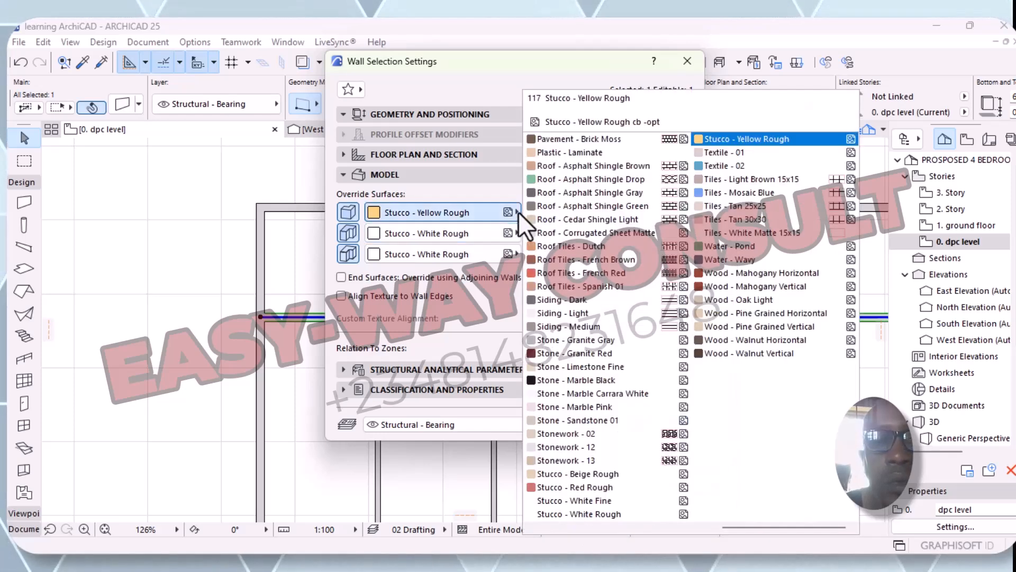
{"action": "left_click", "coordinate": [535, 515]}
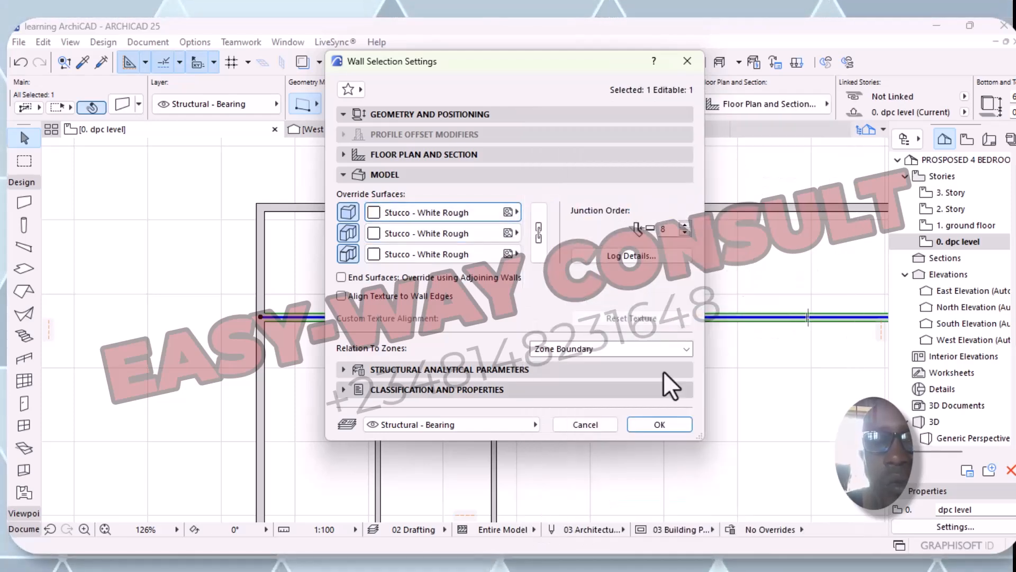
{"action": "left_click", "coordinate": [640, 424]}
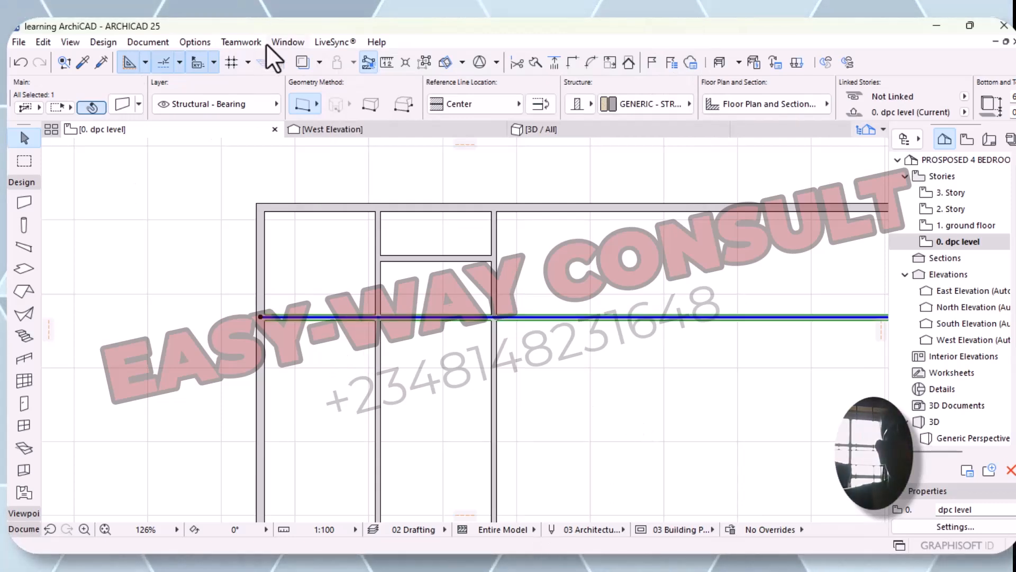
{"action": "left_click", "coordinate": [148, 42]}
{"action": "mouse_move", "coordinate": [249, 63]}
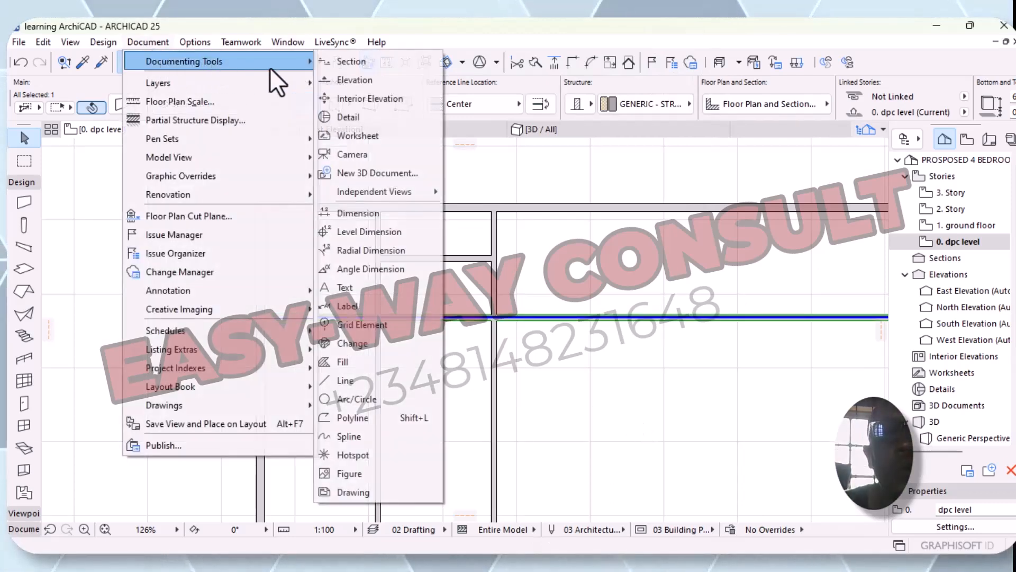
{"action": "left_click", "coordinate": [352, 214]}
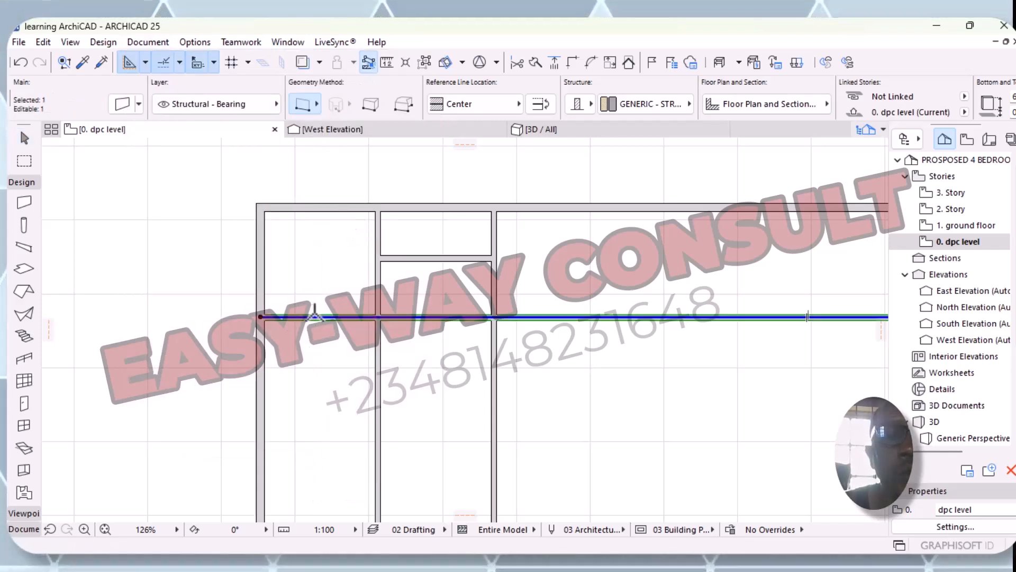
{"action": "left_click", "coordinate": [305, 316]}
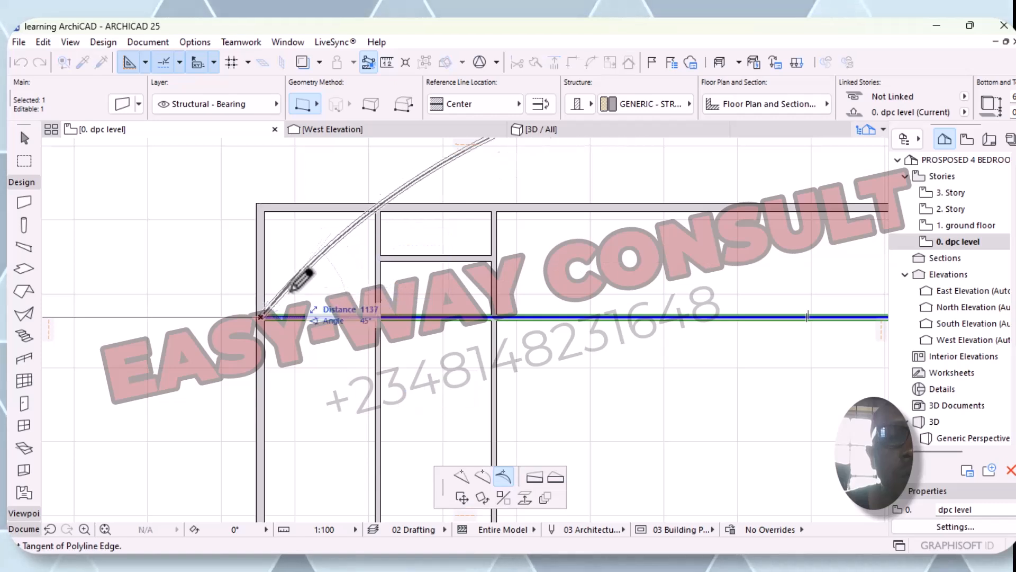
{"action": "key", "text": "Escape"}
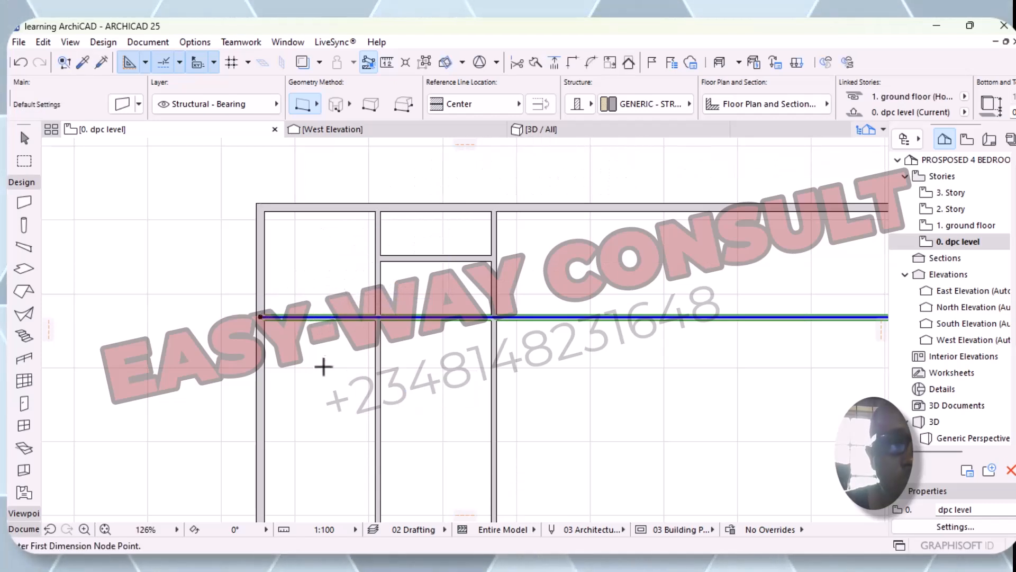
{"action": "key", "text": "Escape"}
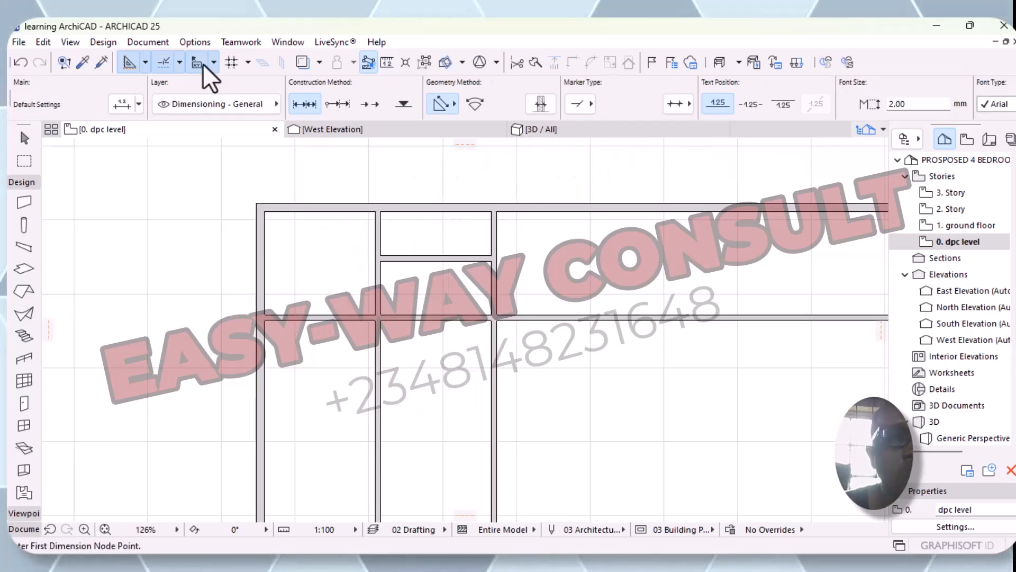
- Dimension the thicknesses of the upper exterior wall and the copied wall and the clear gap between them, placing the chain near the plan's corner
{"action": "left_click", "coordinate": [155, 43]}
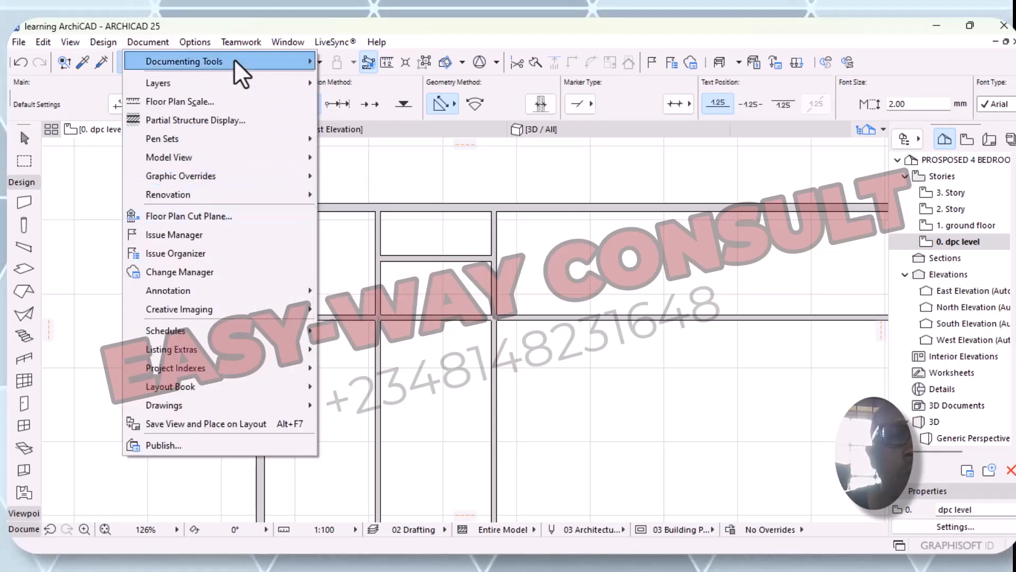
{"action": "mouse_move", "coordinate": [233, 59]}
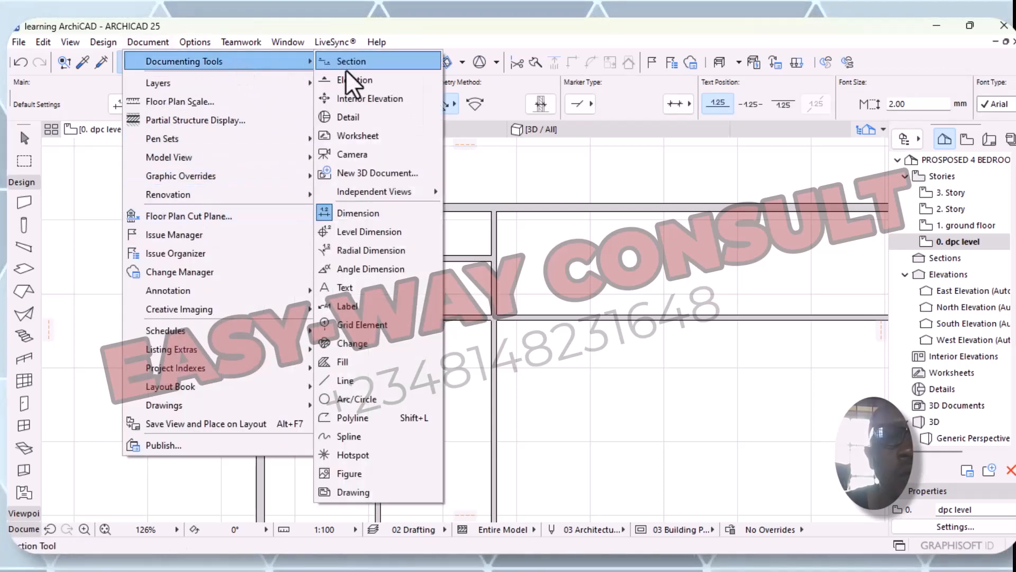
{"action": "left_click", "coordinate": [363, 217]}
{"action": "left_click", "coordinate": [312, 319]}
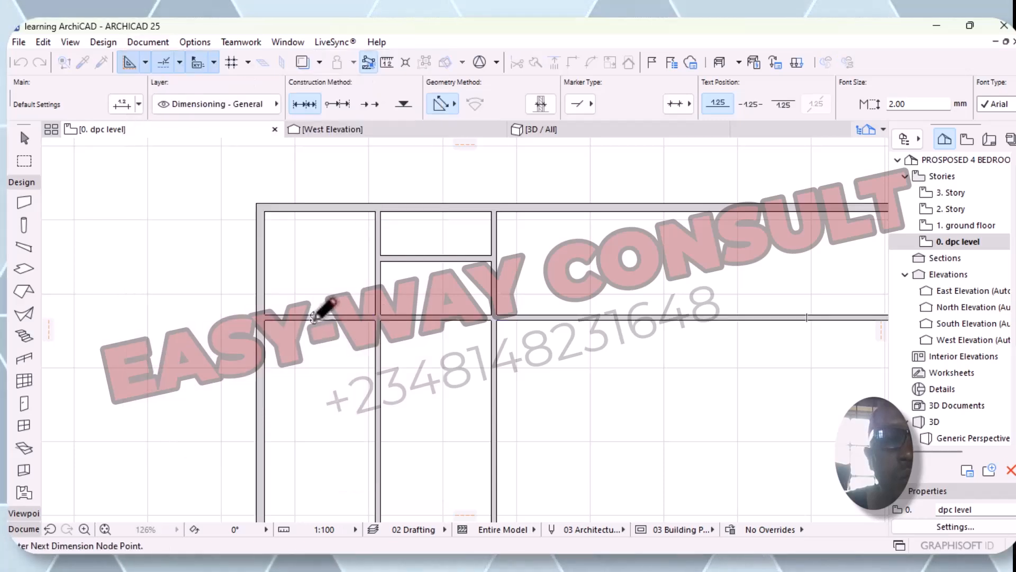
{"action": "right_click", "coordinate": [291, 267]}
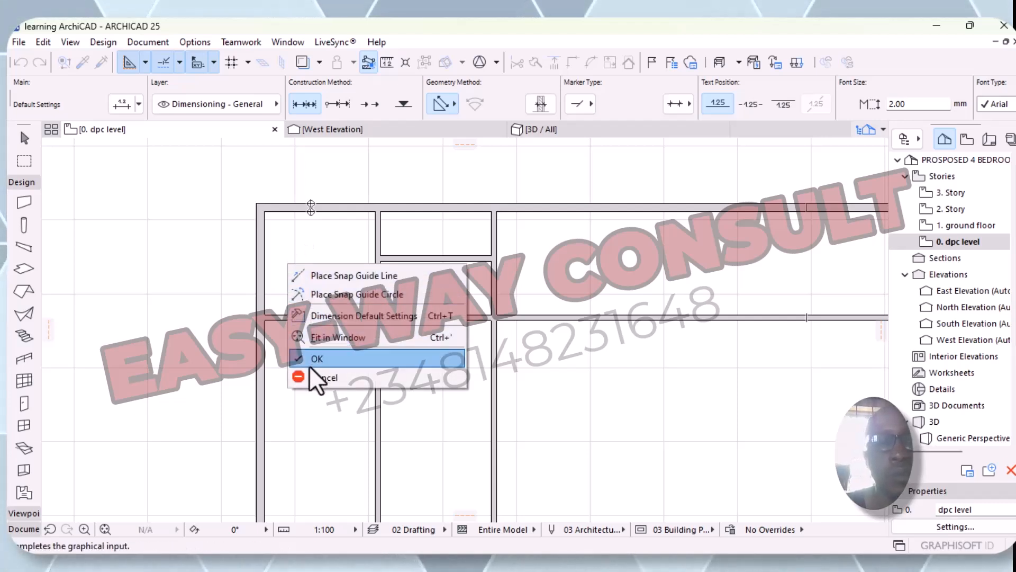
{"action": "left_click", "coordinate": [311, 362]}
{"action": "left_click", "coordinate": [295, 265]}
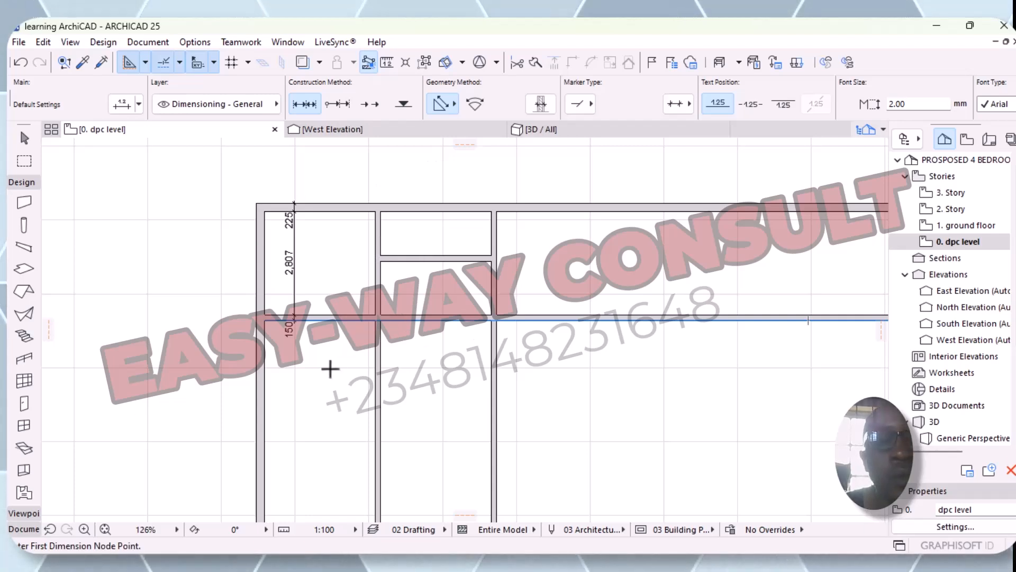
{"action": "left_click", "coordinate": [326, 318]}
{"action": "key", "text": "Escape"}
{"action": "key", "text": "Escape"}
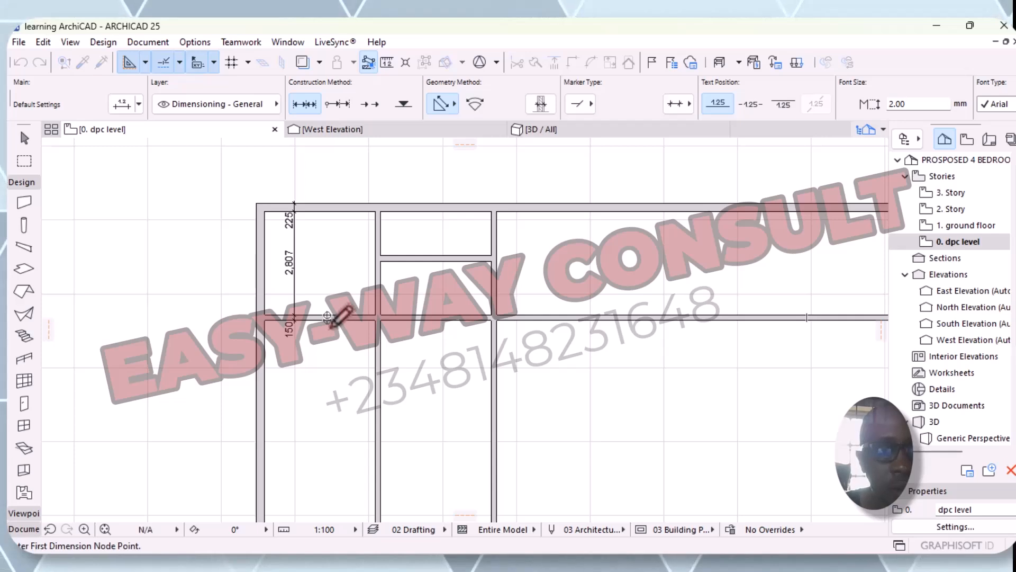
- Drag the copied 150 mm wall straight down to leave a 3075 mm clear gap below the upper exterior wall
{"action": "left_click", "coordinate": [340, 319]}
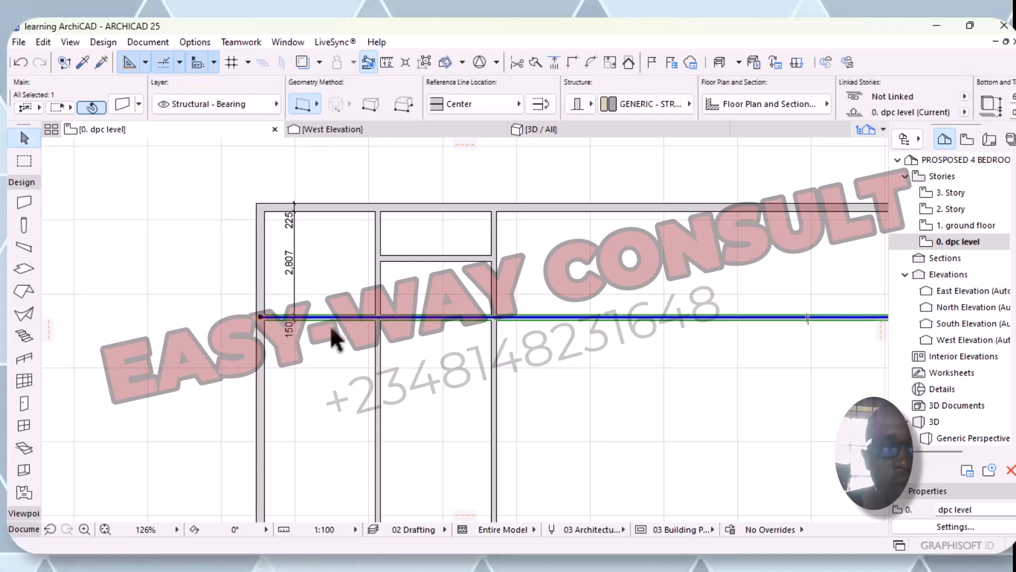
{"action": "right_click", "coordinate": [342, 321]}
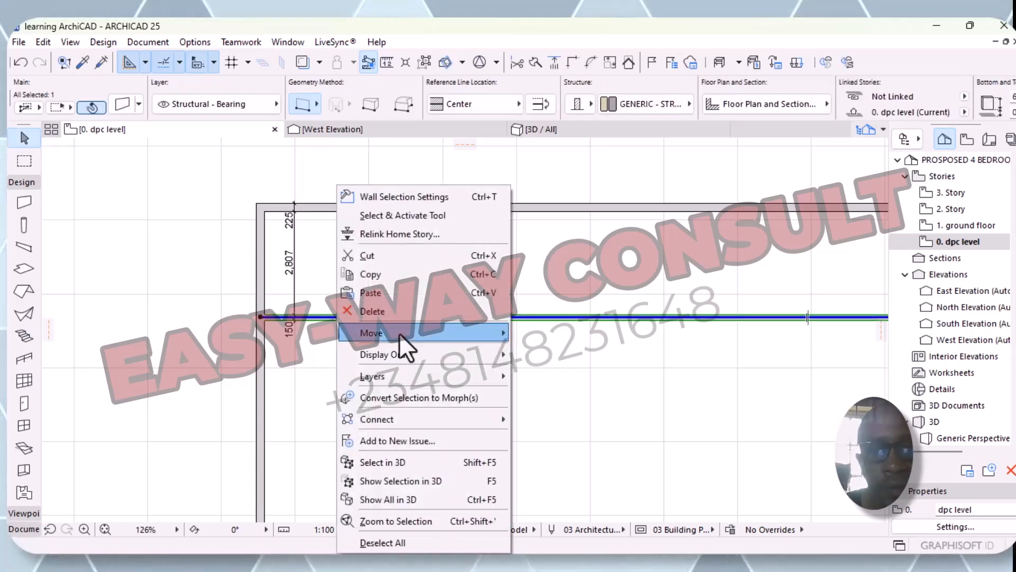
{"action": "mouse_move", "coordinate": [413, 333]}
{"action": "left_click", "coordinate": [571, 331]}
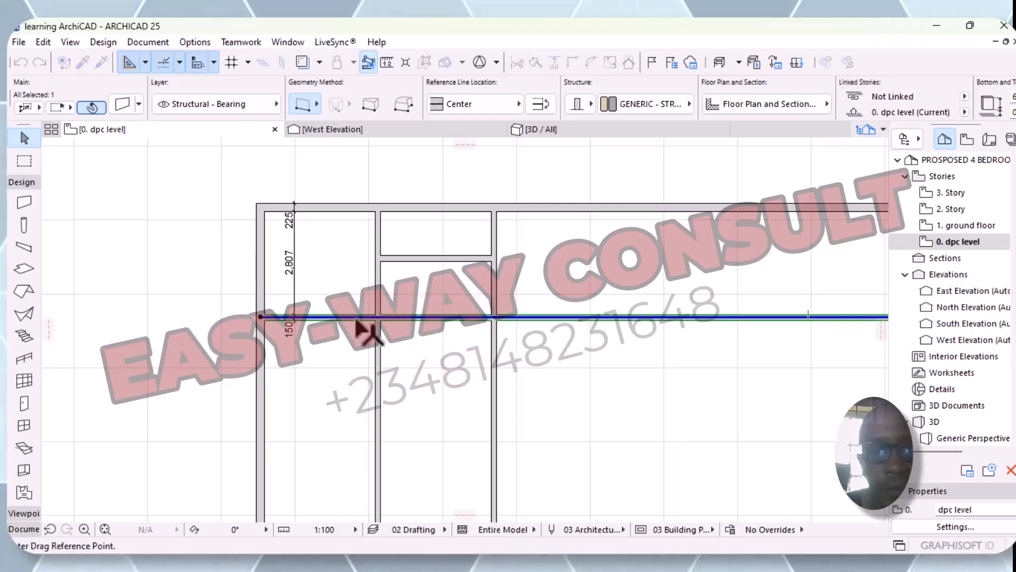
{"action": "left_click", "coordinate": [339, 318]}
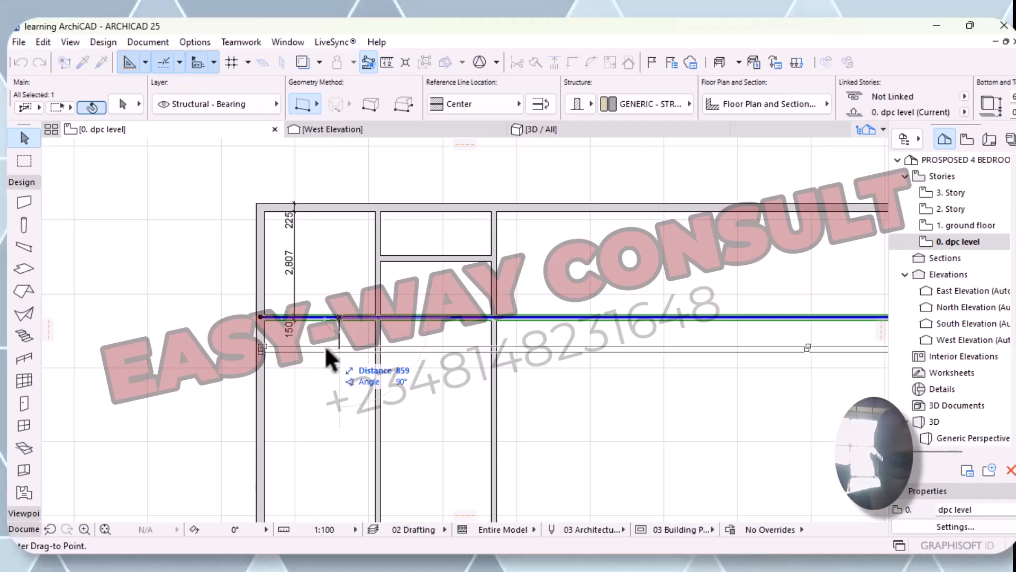
{"action": "key", "text": "Tab"}
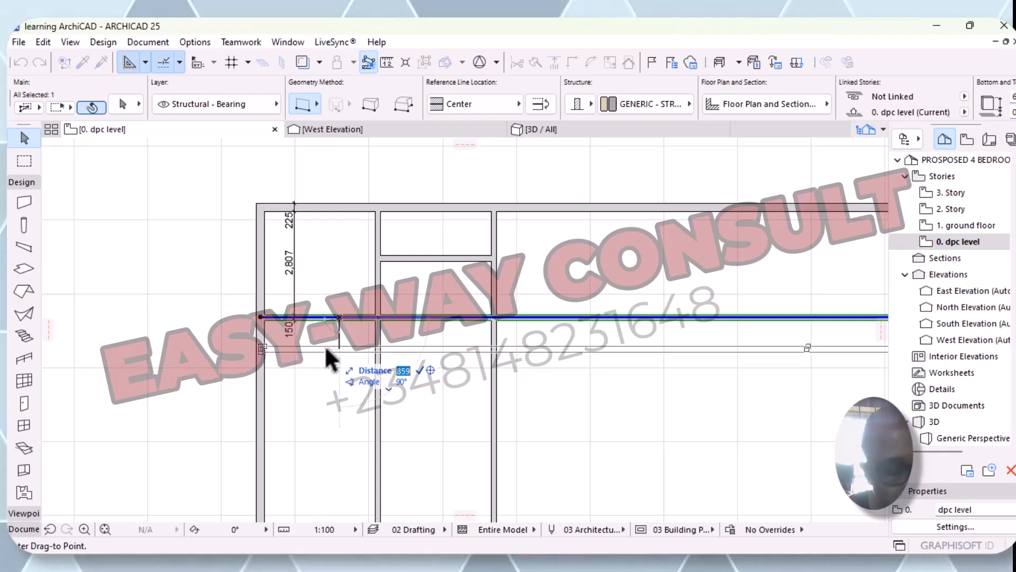
{"action": "key", "text": "BackSpace"}
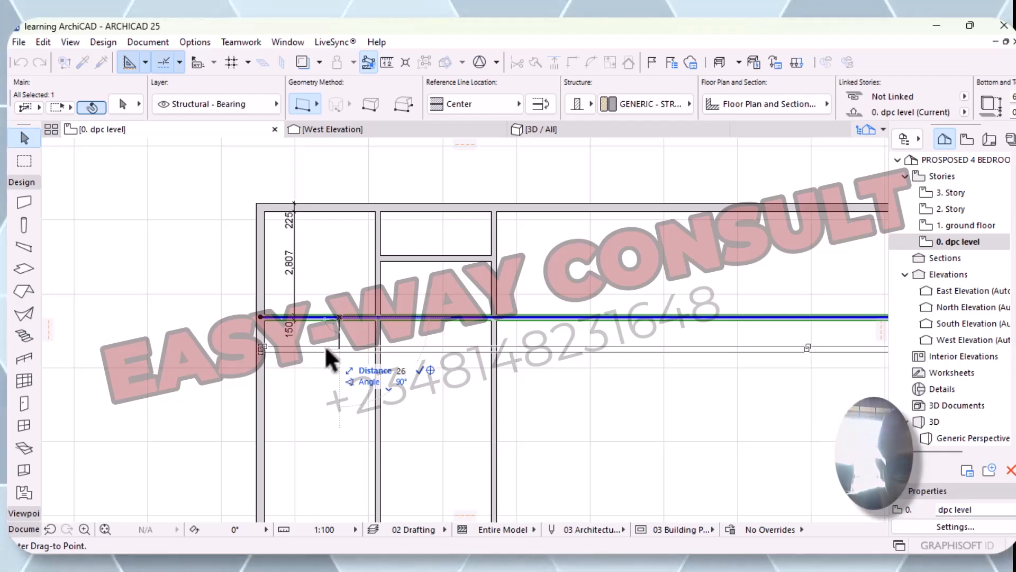
{"action": "type", "text": "26"}
{"action": "key", "text": "Return"}
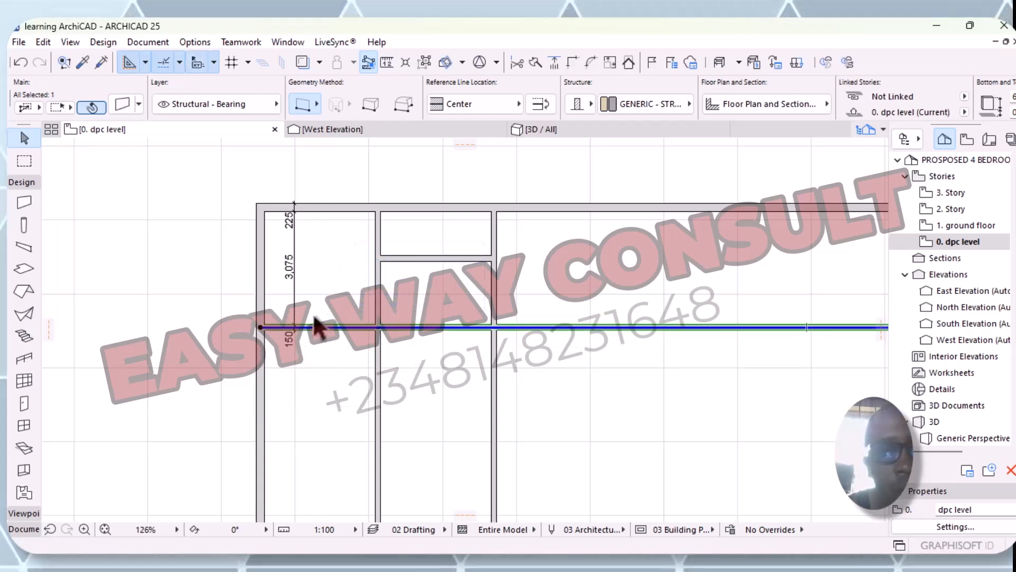
- Drag the 150 mm wall 75 mm straight up toward the upper exterior wall and deselect it
{"action": "right_click", "coordinate": [314, 328]}
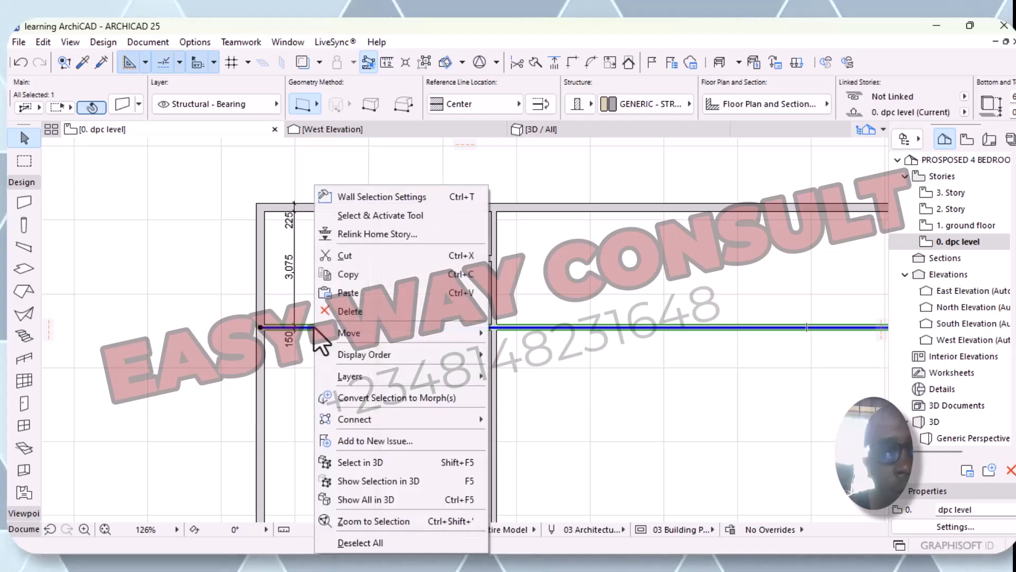
{"action": "mouse_move", "coordinate": [349, 340]}
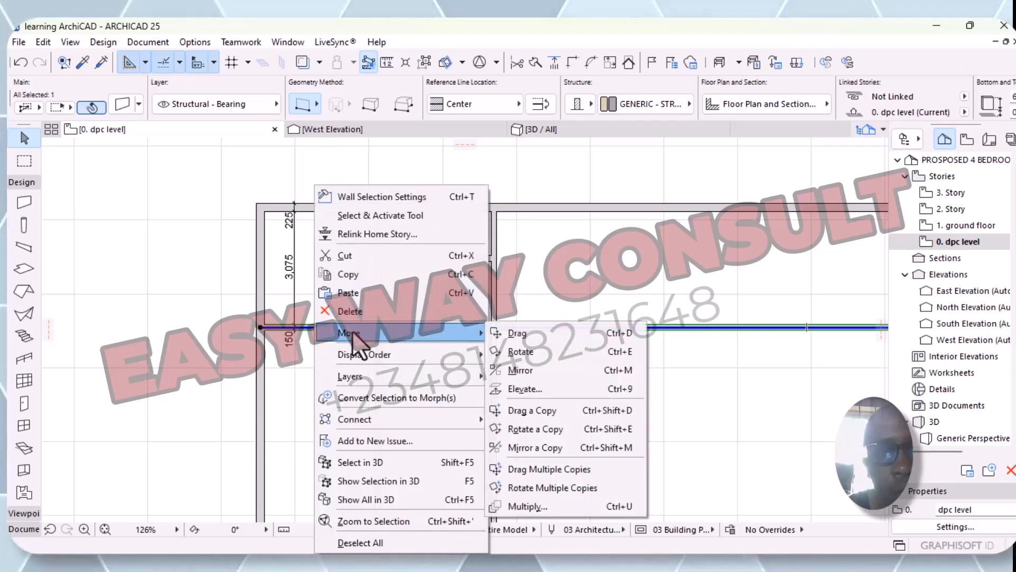
{"action": "left_click", "coordinate": [524, 333]}
{"action": "left_click", "coordinate": [348, 327]}
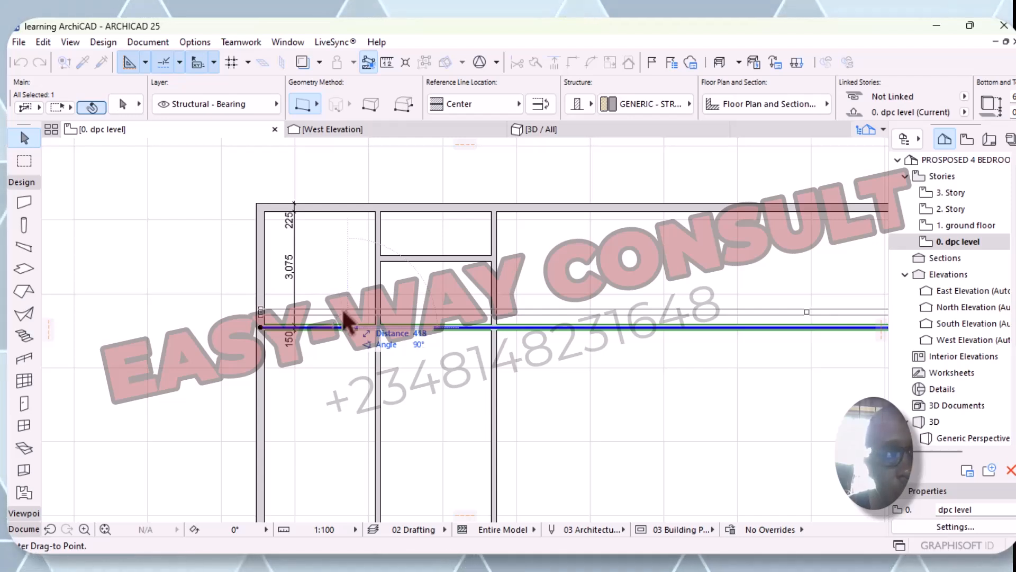
{"action": "key", "text": "Tab"}
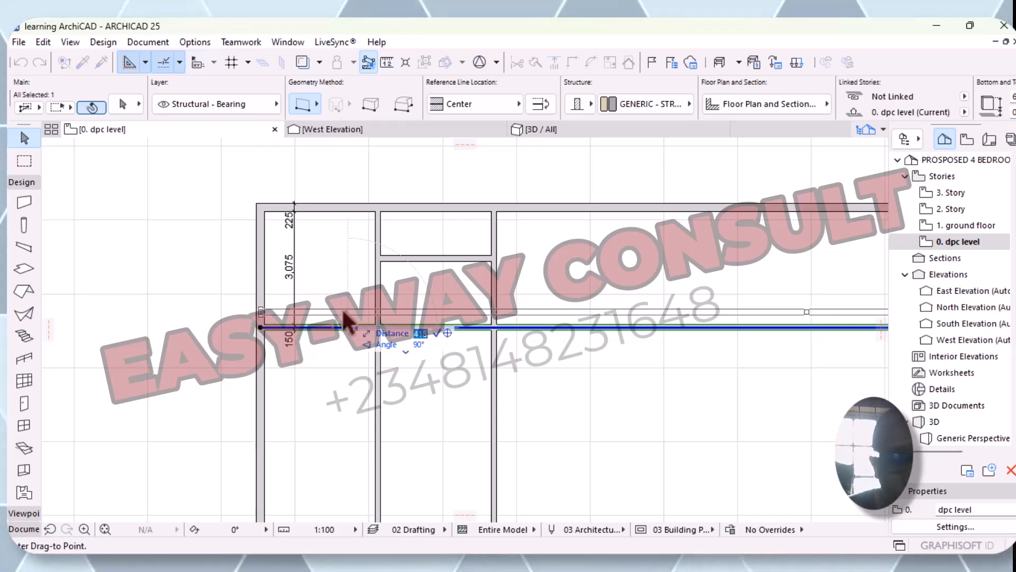
{"action": "type", "text": "75"}
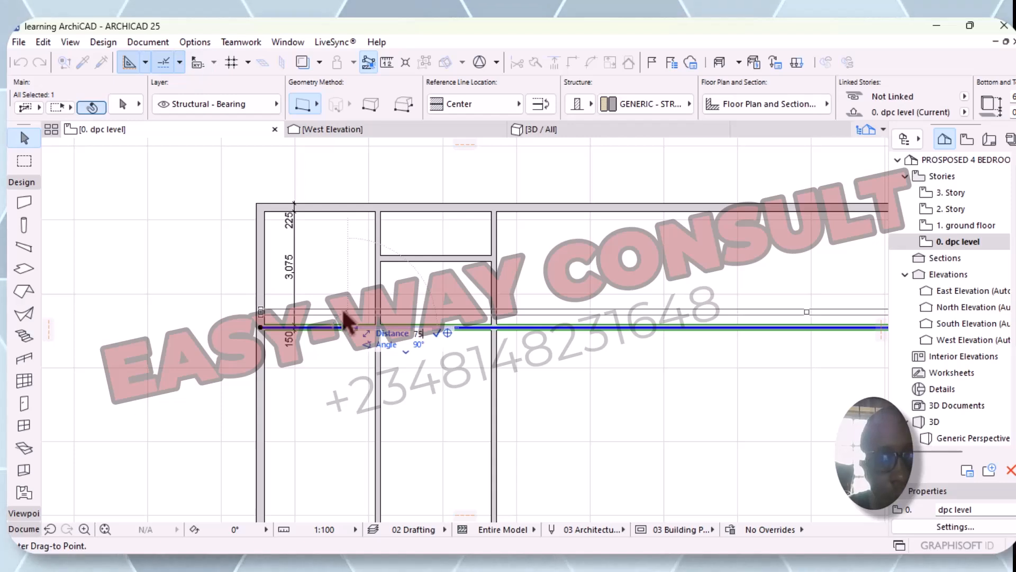
{"action": "key", "text": "Return"}
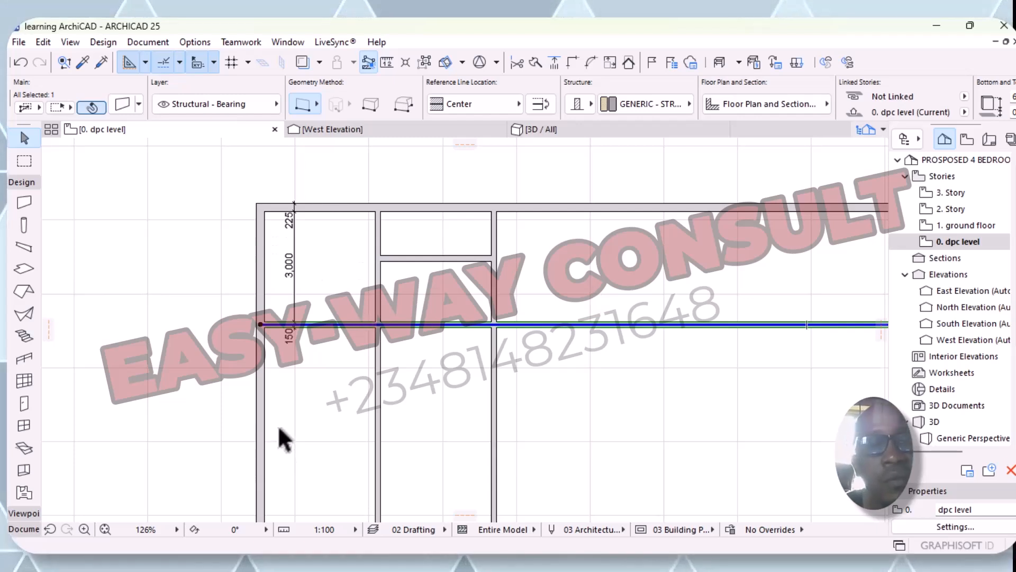
{"action": "left_click", "coordinate": [286, 389]}
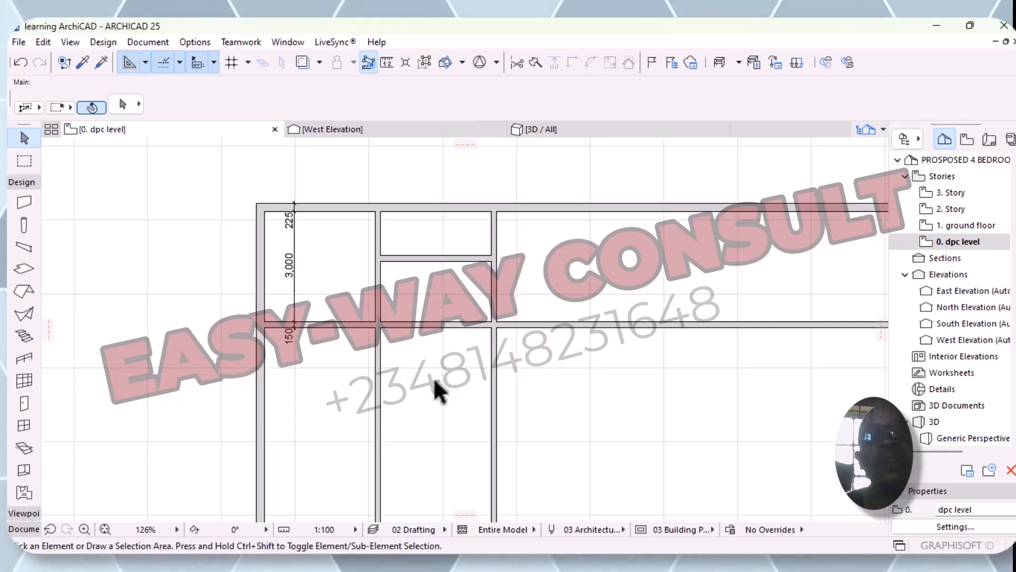
- Try to drag the 150 mm horizontal partition wall 1200 mm straight down, and undo the move
{"action": "scroll", "coordinate": [437, 389], "scroll_direction": "down", "scroll_amount": 2}
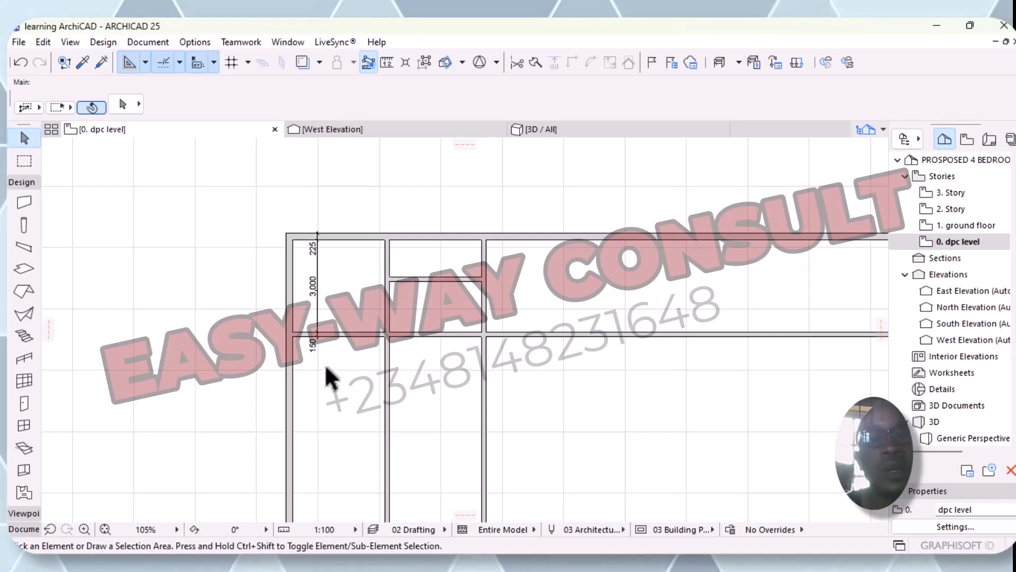
{"action": "left_click", "coordinate": [353, 336]}
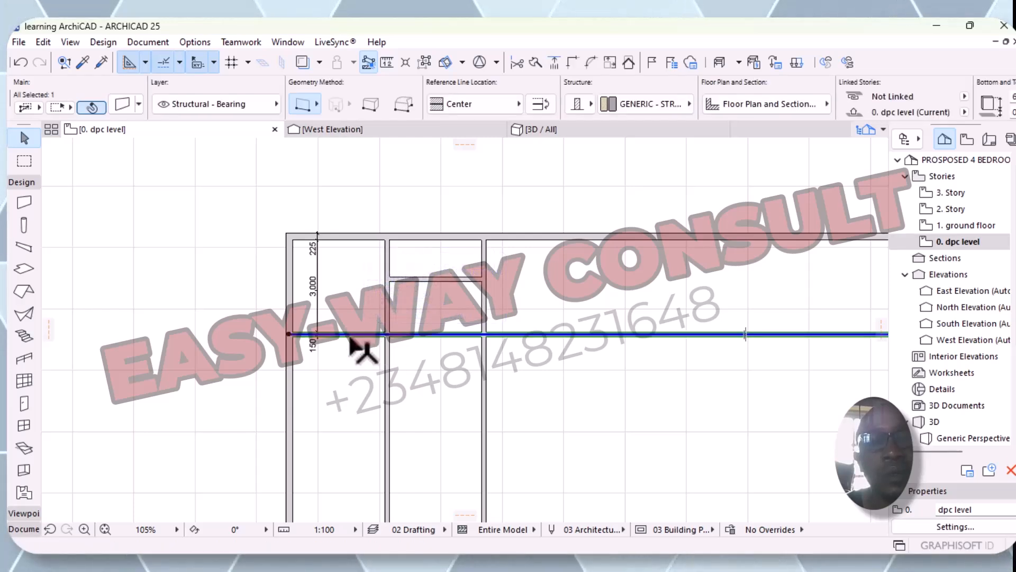
{"action": "right_click", "coordinate": [351, 338]}
{"action": "mouse_move", "coordinate": [392, 332]}
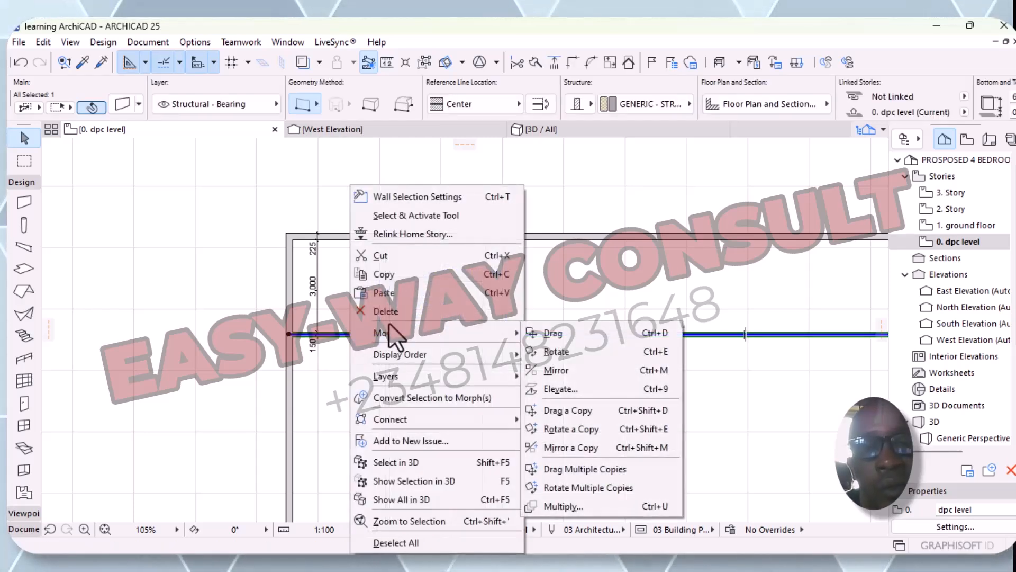
{"action": "left_click", "coordinate": [580, 333]}
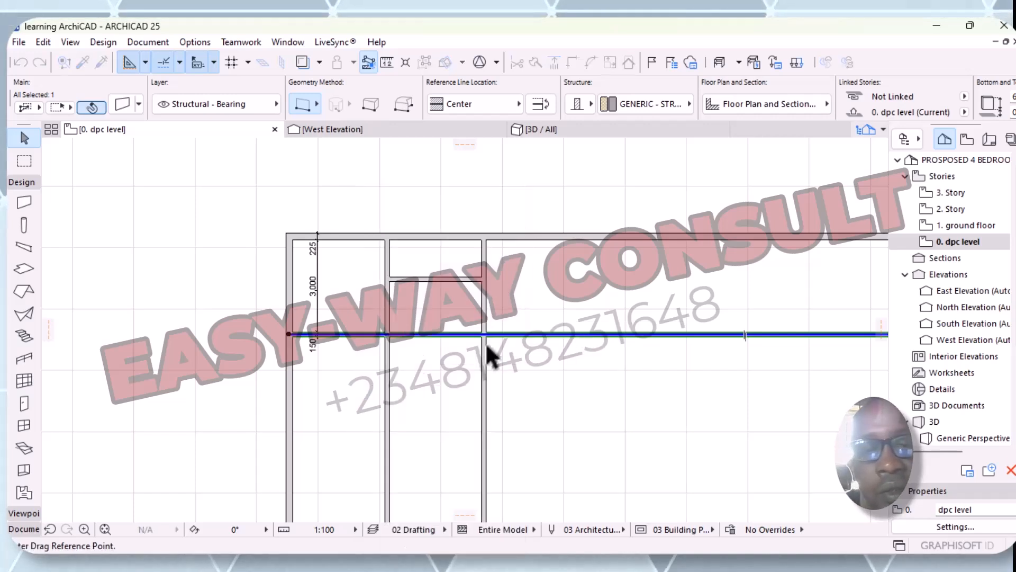
{"action": "left_click", "coordinate": [347, 334]}
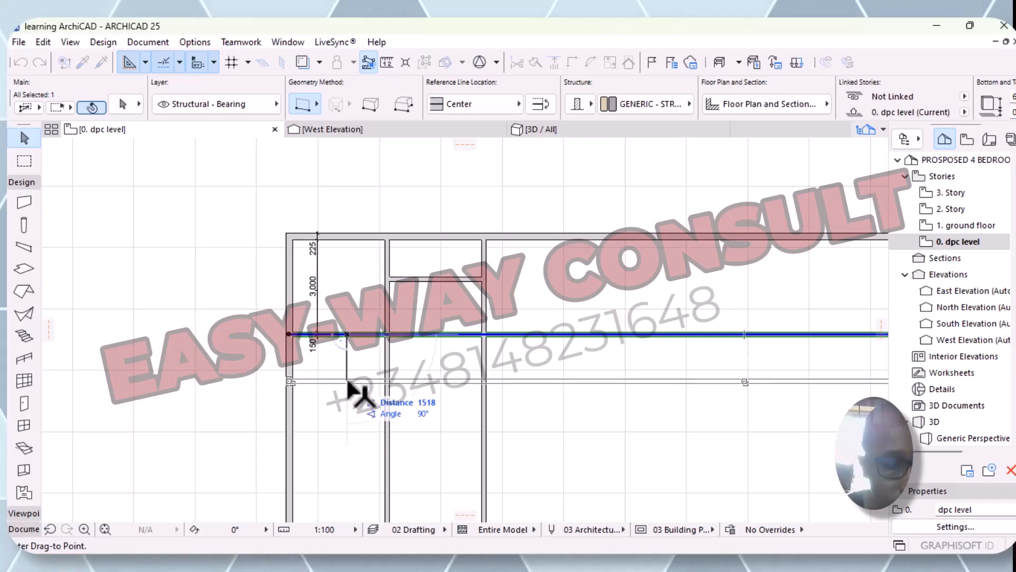
{"action": "key", "text": "Tab"}
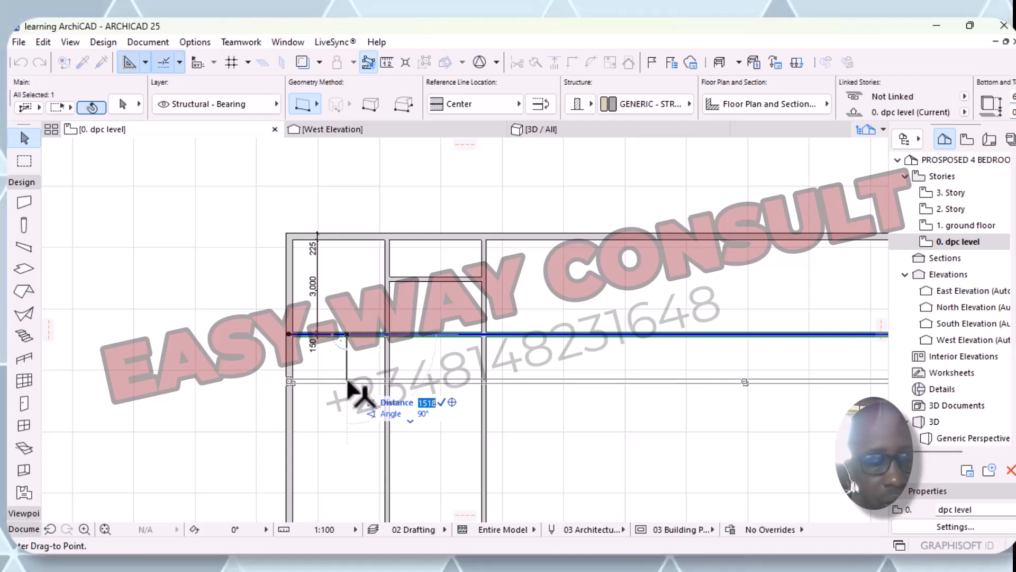
{"action": "type", "text": "1200"}
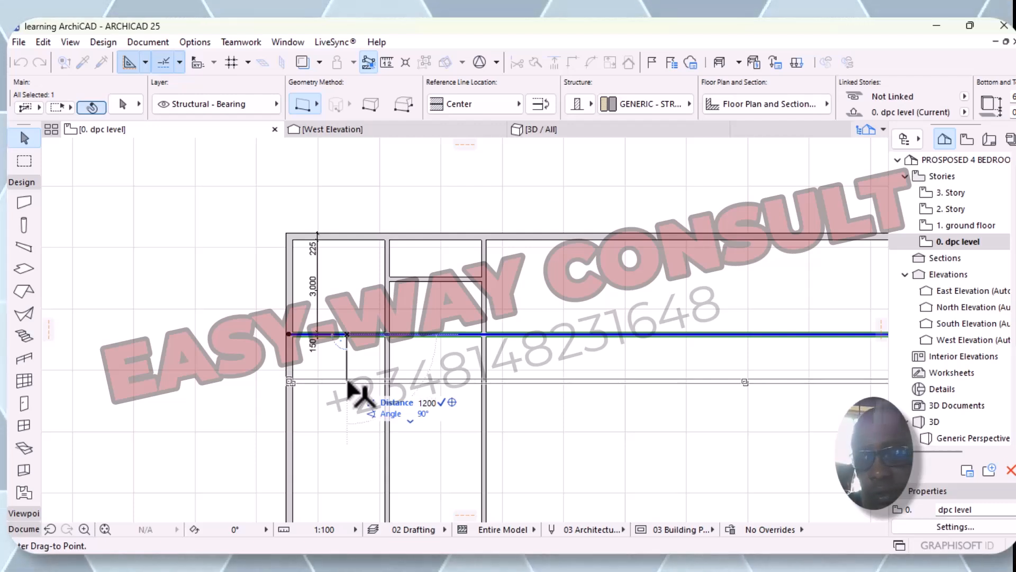
{"action": "key", "text": "Return"}
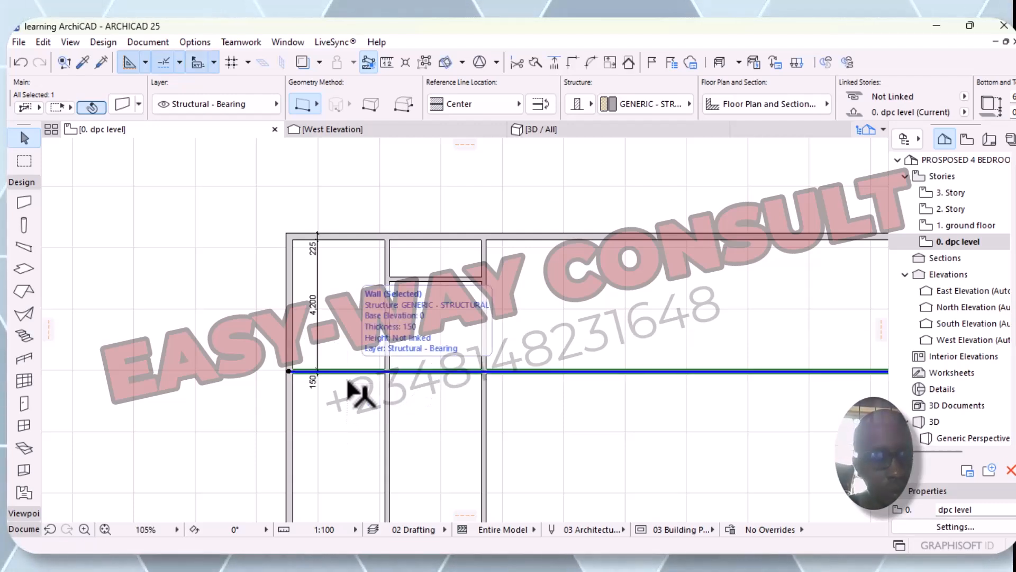
{"action": "key", "text": "ctrl+z"}
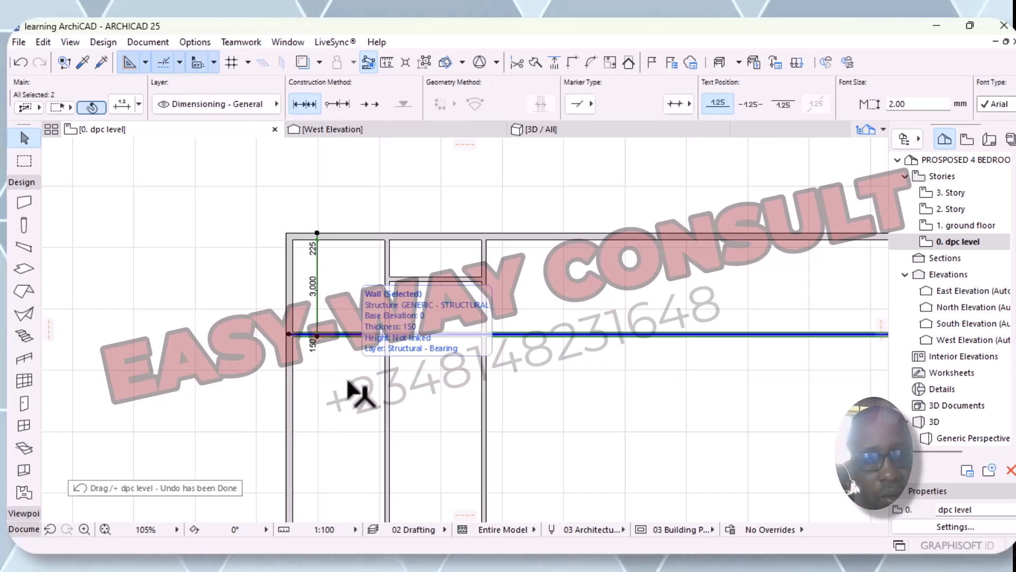
- Drag a copy of the horizontal partition wall and its dimension chain 1200 mm straight down and clear the selection
{"action": "left_click", "coordinate": [350, 333]}
{"action": "right_click", "coordinate": [351, 335]}
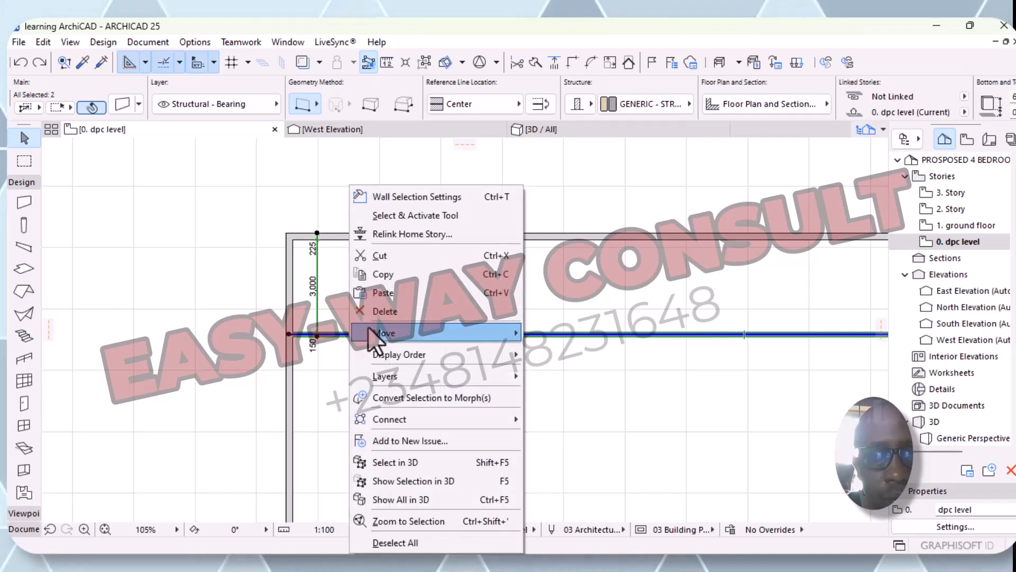
{"action": "mouse_move", "coordinate": [401, 332]}
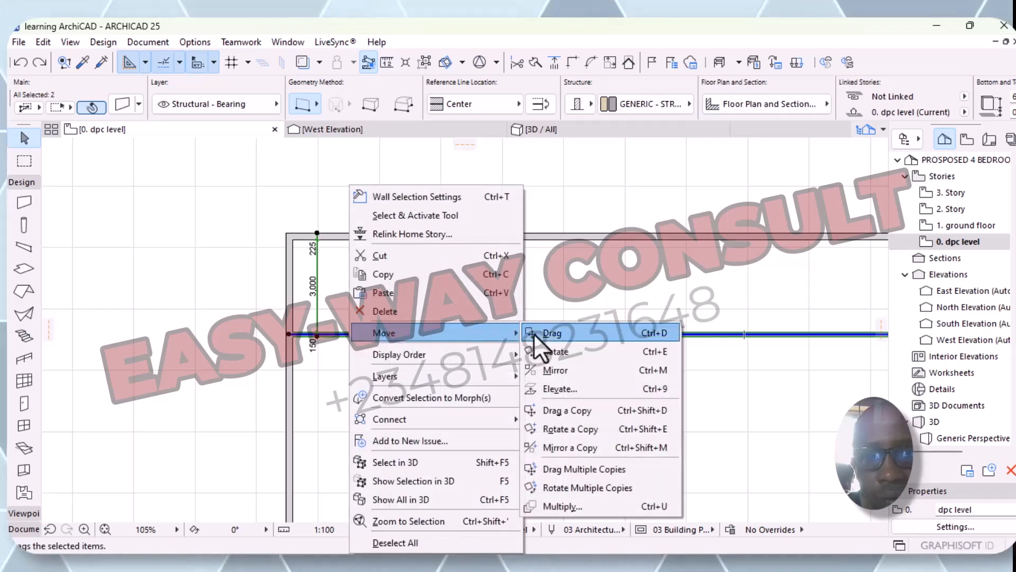
{"action": "left_click", "coordinate": [567, 411]}
{"action": "left_click", "coordinate": [355, 334]}
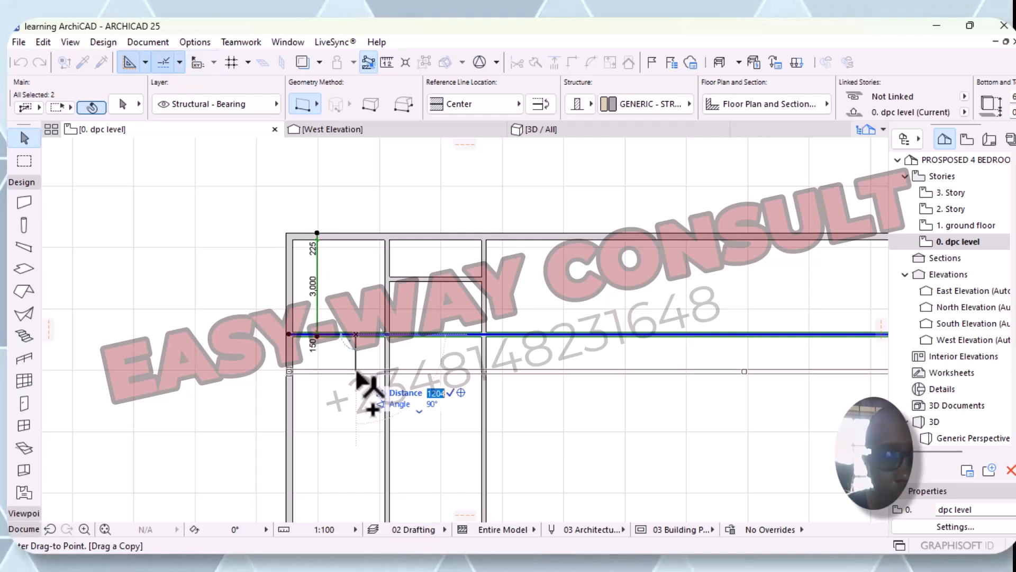
{"action": "type", "text": "2"}
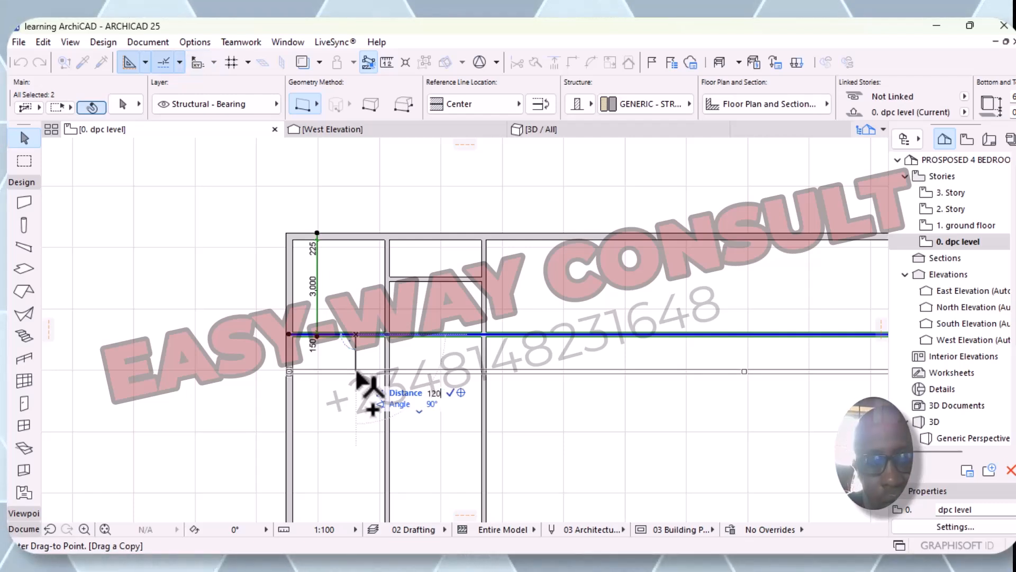
{"action": "key", "text": "Return"}
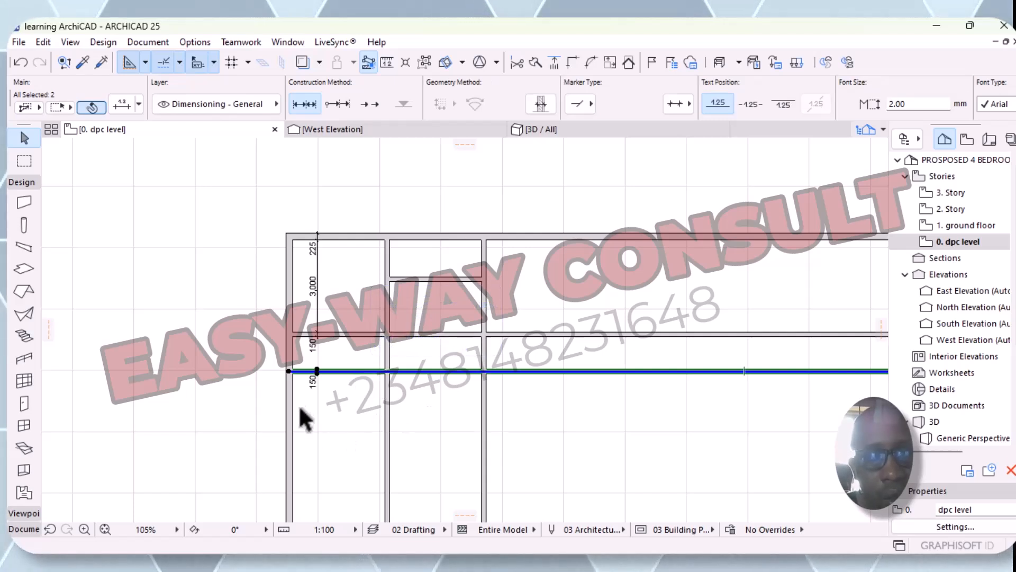
{"action": "scroll", "coordinate": [319, 363], "scroll_direction": "up", "scroll_amount": 2}
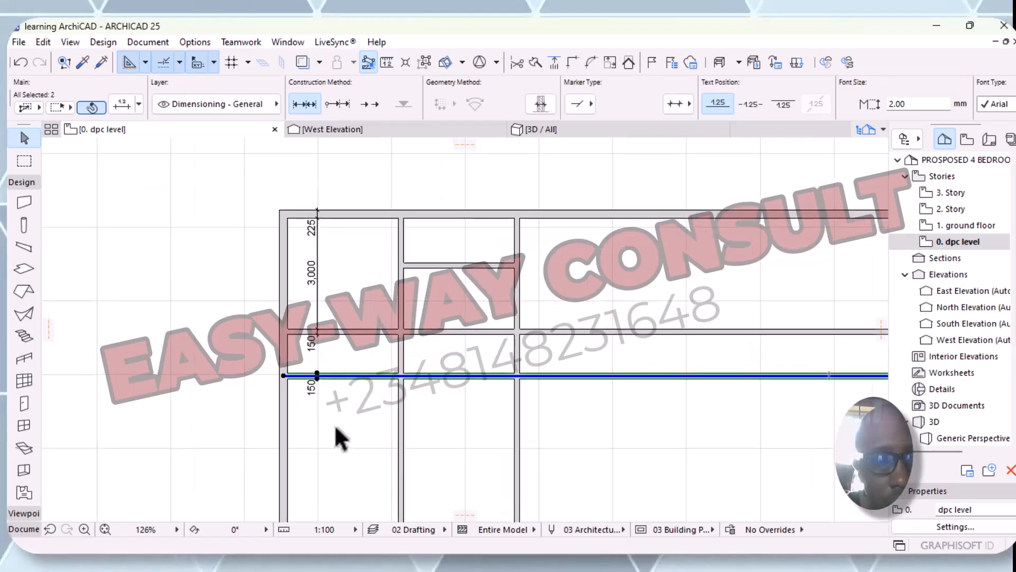
{"action": "key", "text": "Escape"}
- Delete the dimension chain running from the upper exterior wall down to the first long horizontal partition wall
{"action": "scroll", "coordinate": [328, 353], "scroll_direction": "up", "scroll_amount": 3}
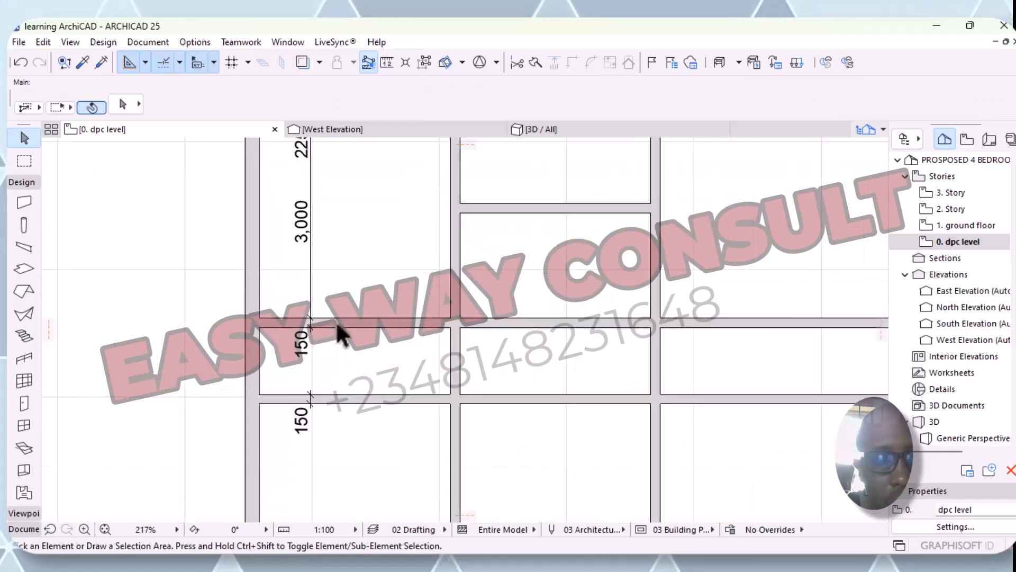
{"action": "left_click", "coordinate": [312, 294]}
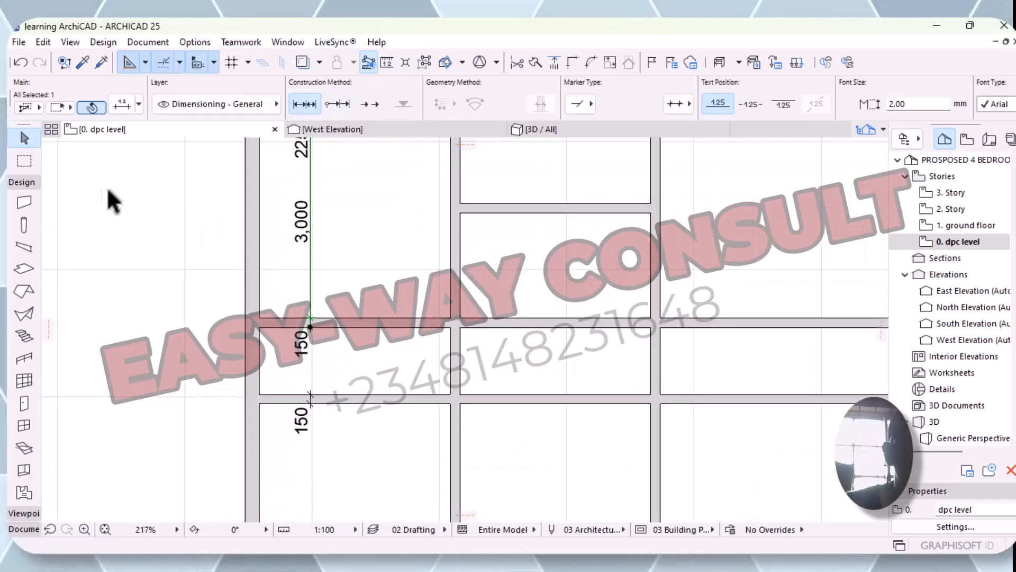
{"action": "right_click", "coordinate": [353, 234]}
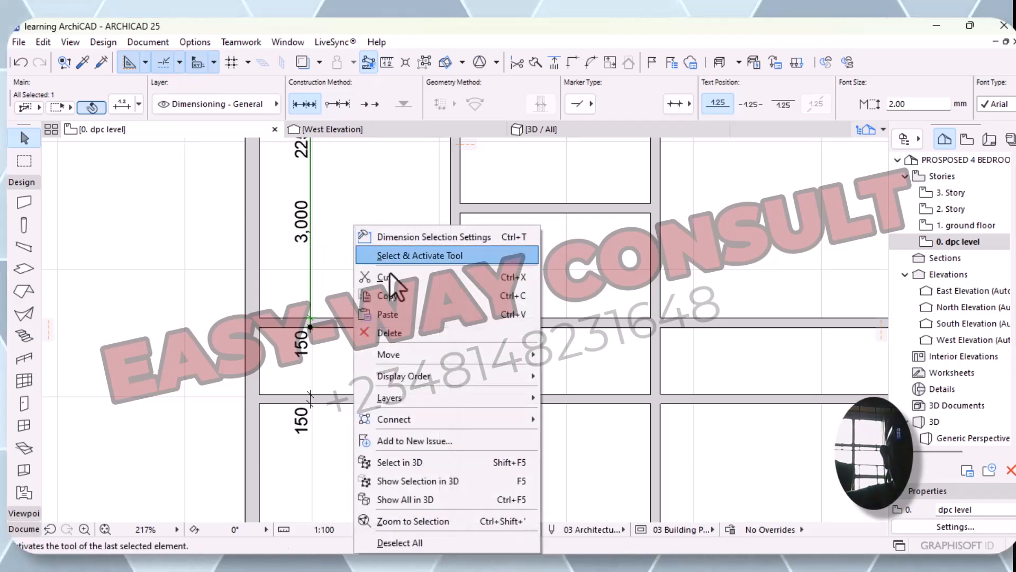
{"action": "left_click", "coordinate": [395, 333]}
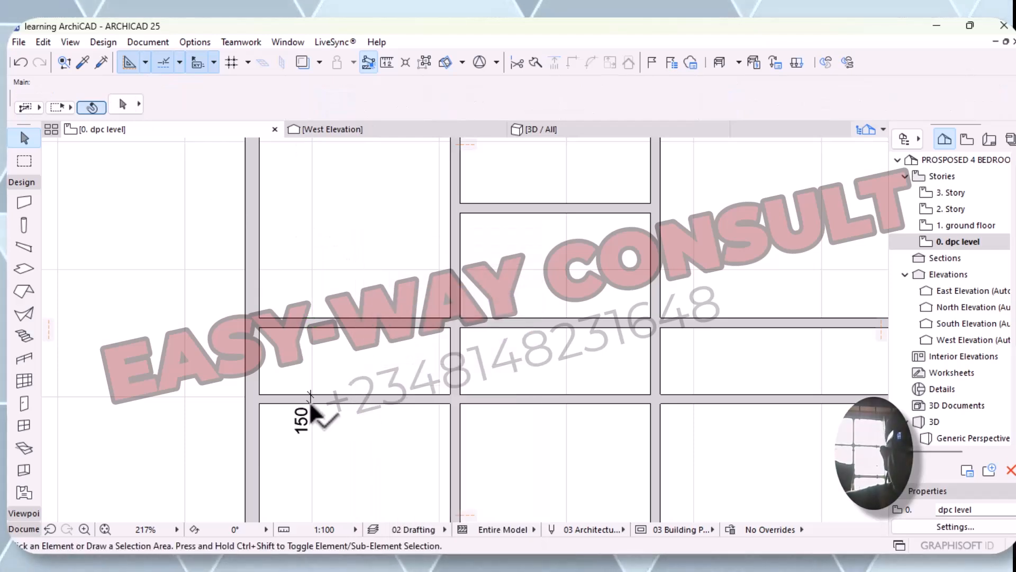
- Try to select the leftover 150 dimension on the lower horizontal partition wall with a selection rectangle, and clear the selection
{"action": "left_click", "coordinate": [354, 367]}
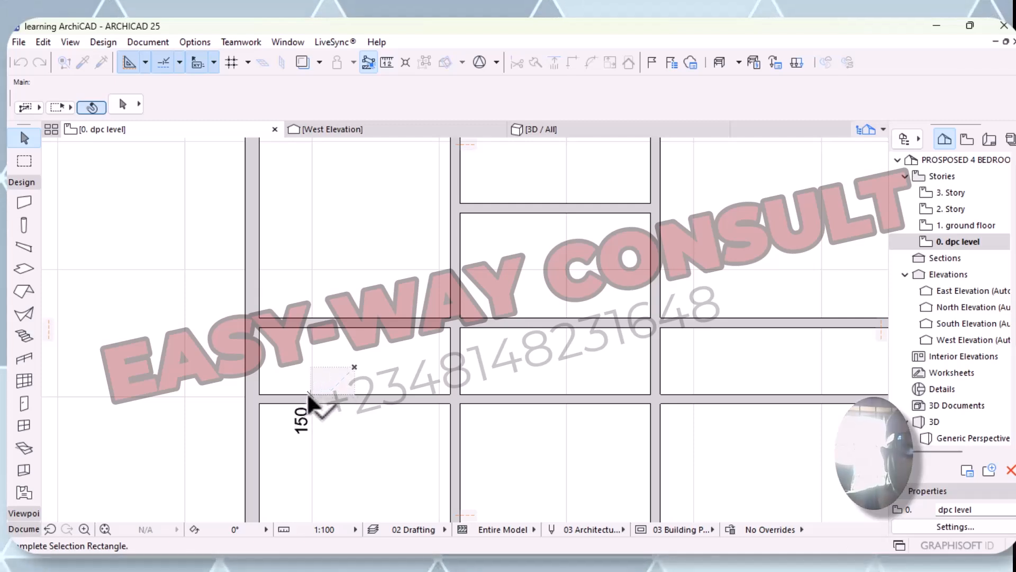
{"action": "left_click", "coordinate": [355, 373]}
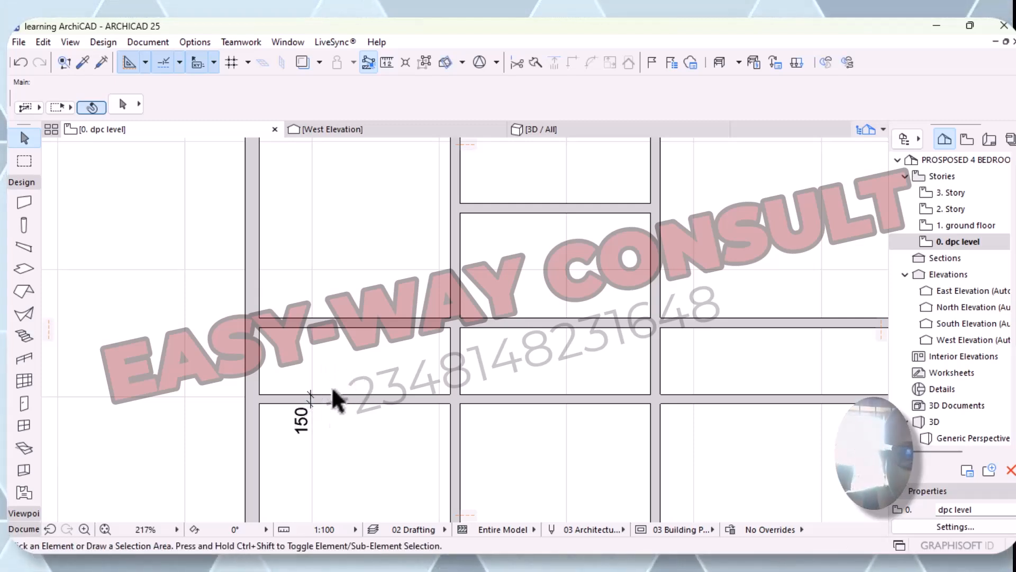
{"action": "scroll", "coordinate": [312, 392], "scroll_direction": "up", "scroll_amount": 5}
{"action": "left_click", "coordinate": [305, 379]}
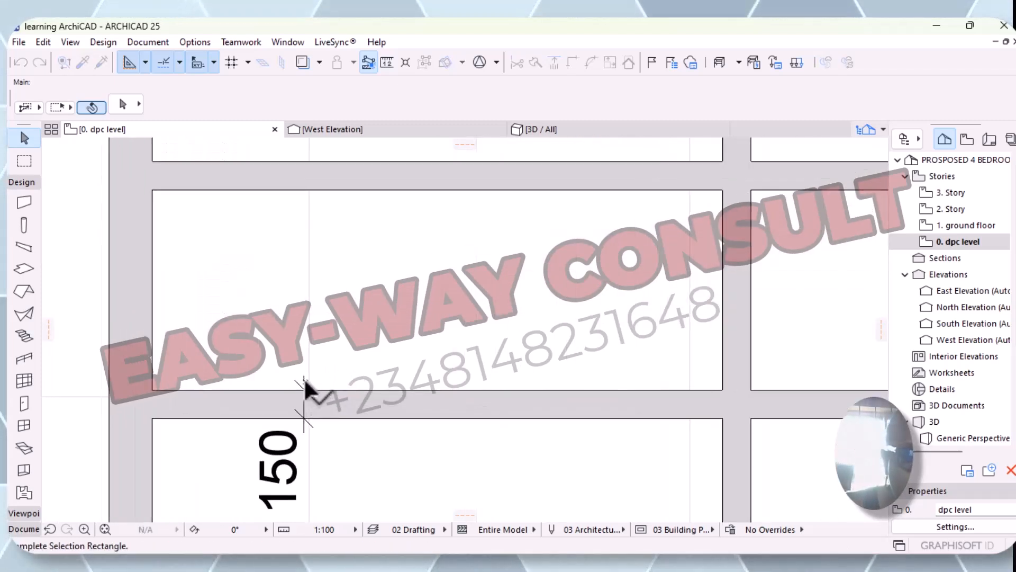
{"action": "left_click", "coordinate": [313, 377]}
{"action": "left_click", "coordinate": [303, 377]}
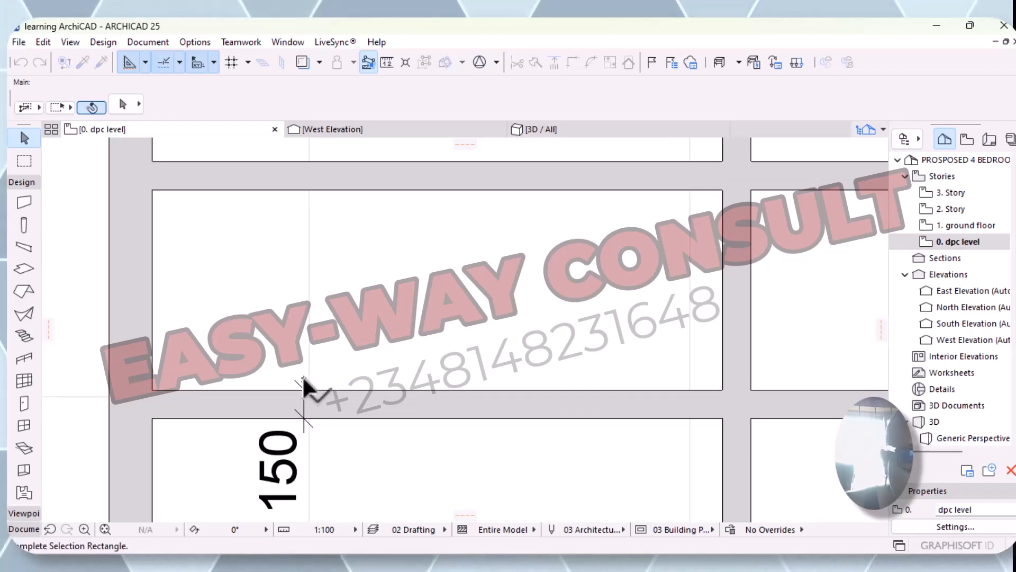
{"action": "left_click", "coordinate": [323, 476]}
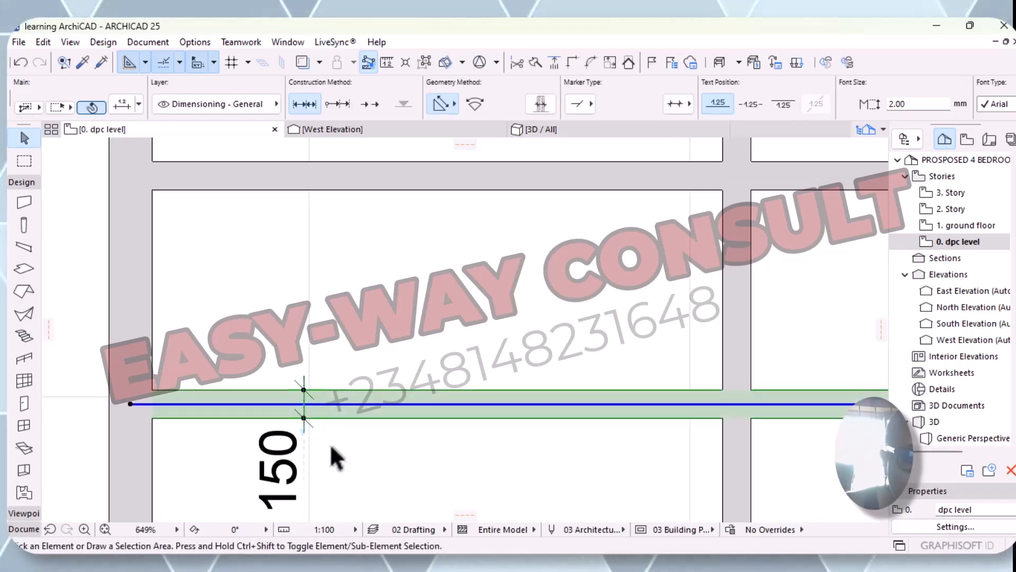
{"action": "key", "text": "Escape"}
{"action": "left_click", "coordinate": [318, 448]}
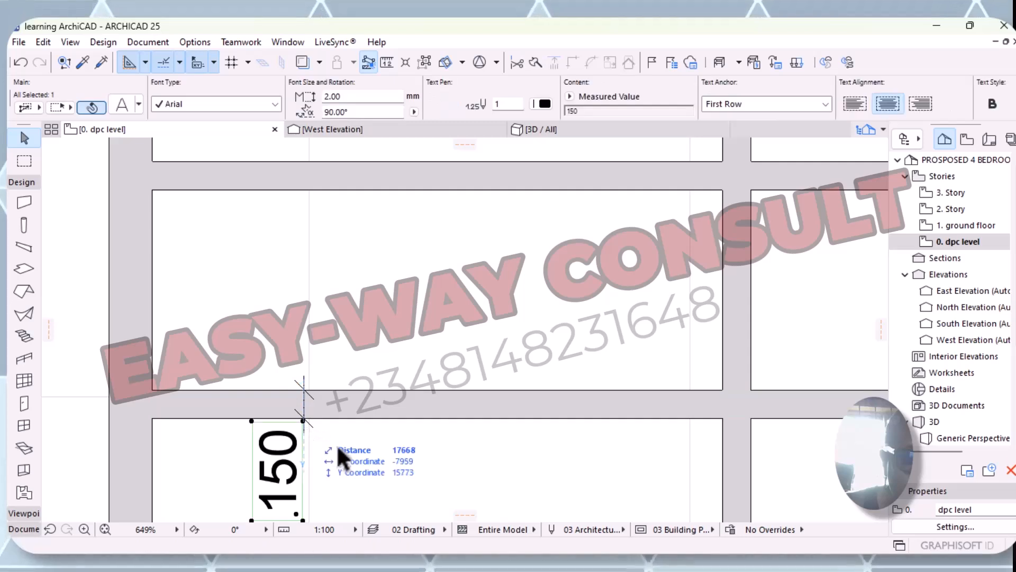
{"action": "key", "text": "Escape"}
- Try to pick the leftover 150 dimension by its line and lower marker, and deselect its text
{"action": "scroll", "coordinate": [306, 418], "scroll_direction": "up", "scroll_amount": 5}
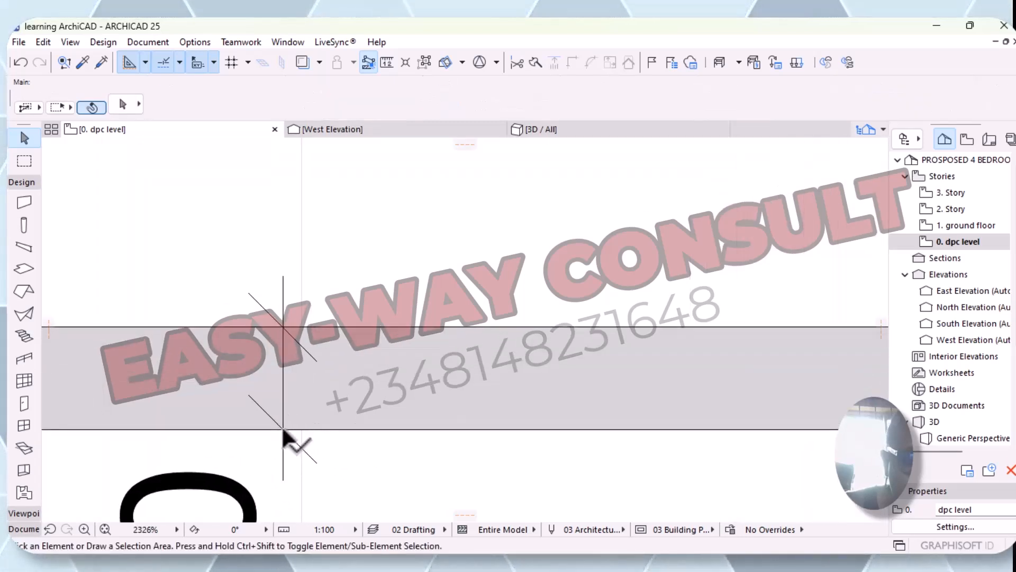
{"action": "left_click", "coordinate": [283, 429]}
{"action": "left_click", "coordinate": [315, 458]}
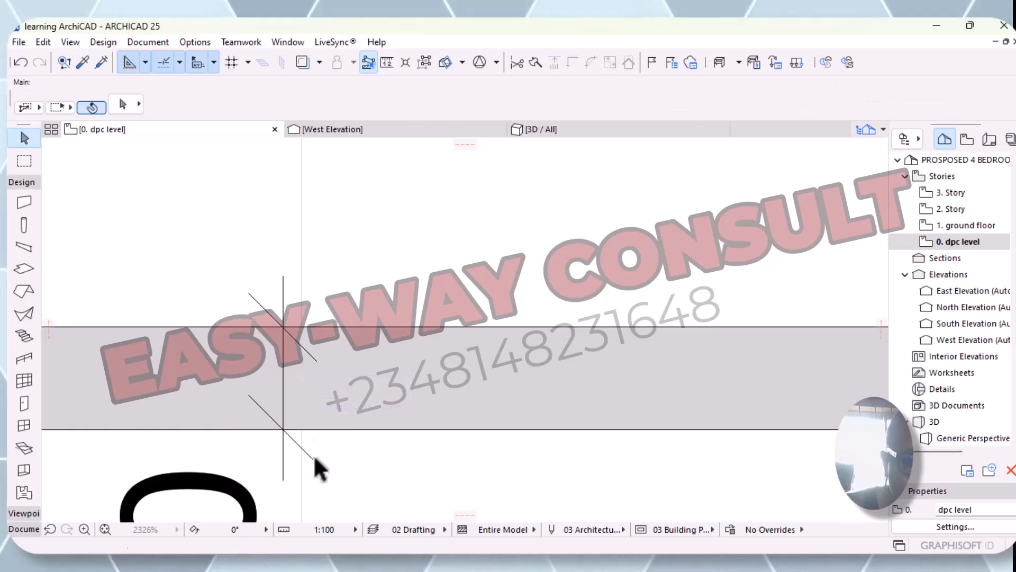
{"action": "key", "text": "Escape"}
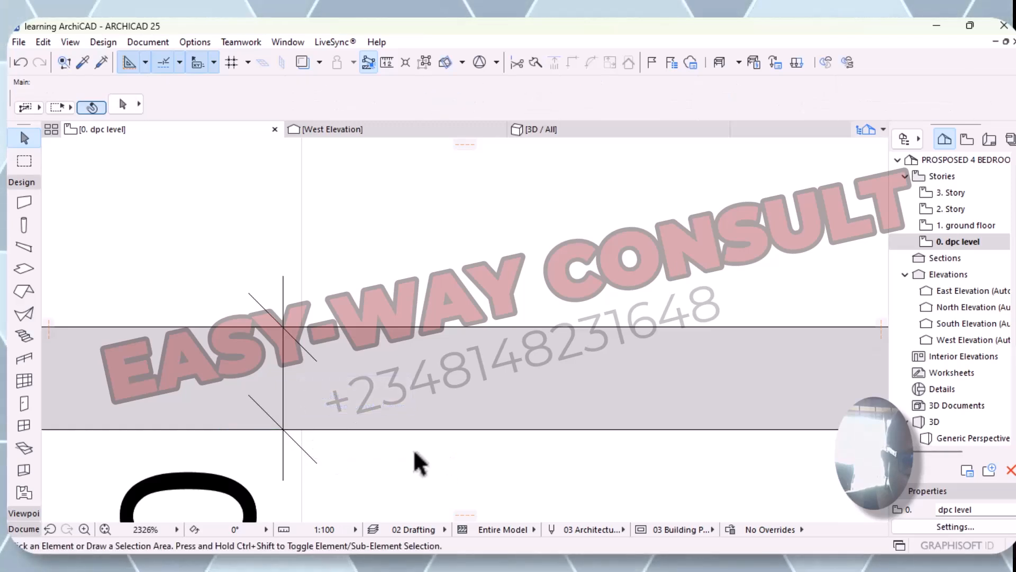
{"action": "left_click", "coordinate": [283, 305]}
{"action": "left_click", "coordinate": [345, 473]}
{"action": "key", "text": "Escape"}
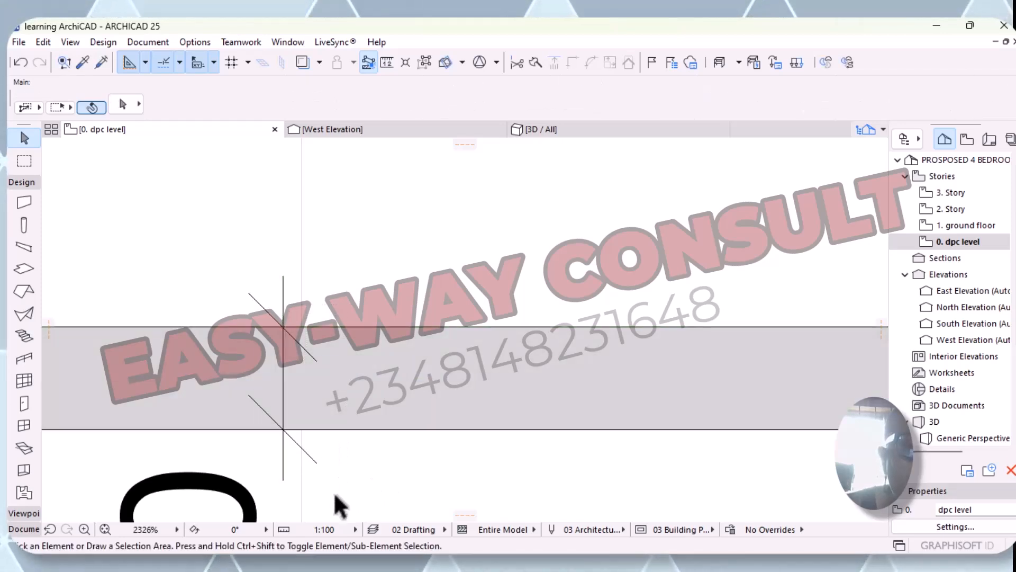
{"action": "left_click", "coordinate": [332, 497]}
{"action": "left_click", "coordinate": [245, 441]}
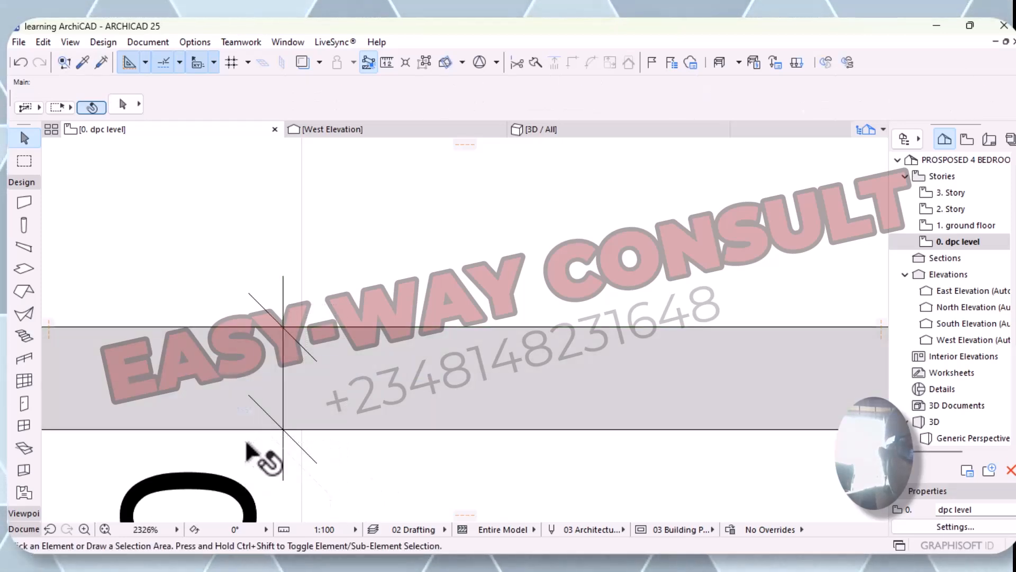
{"action": "left_click", "coordinate": [280, 456]}
{"action": "left_click", "coordinate": [281, 445]}
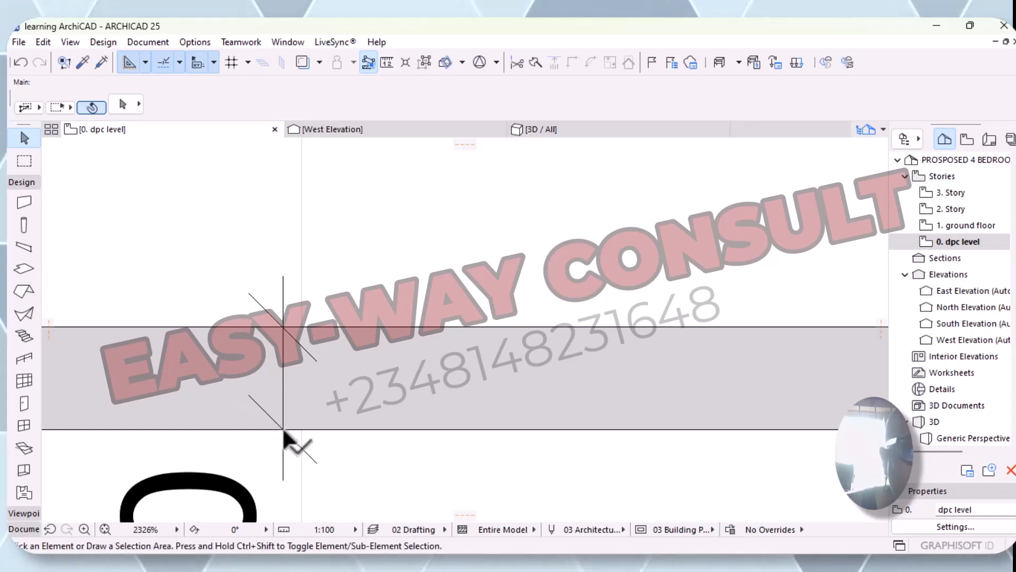
{"action": "left_click", "coordinate": [283, 431]}
{"action": "left_click", "coordinate": [286, 462]}
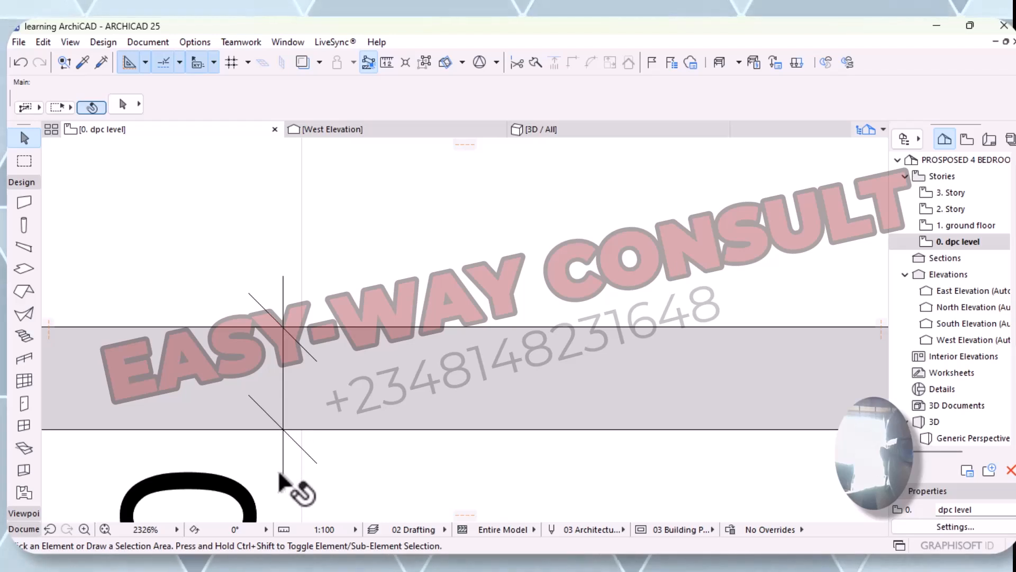
{"action": "left_click", "coordinate": [281, 476]}
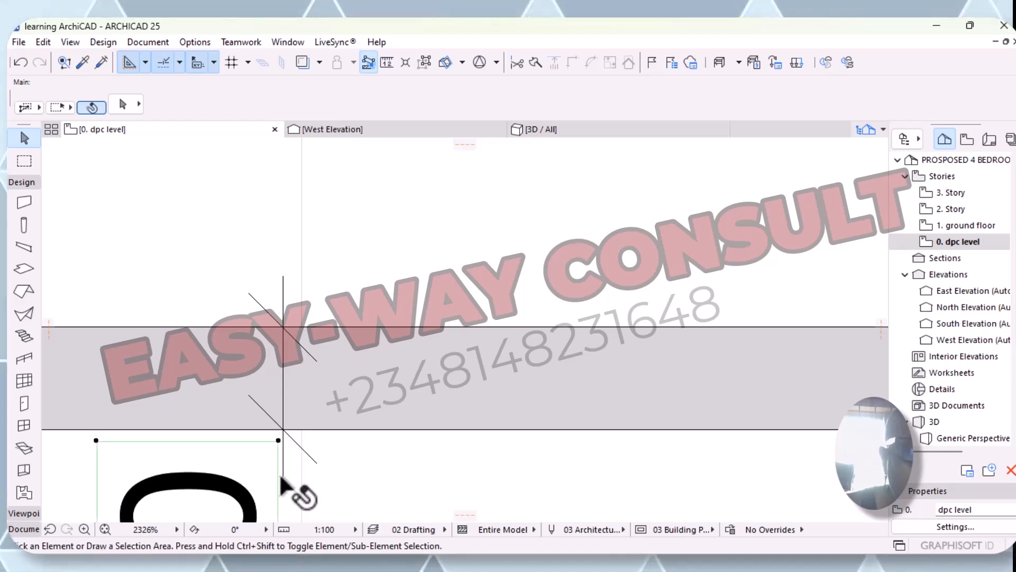
{"action": "right_click", "coordinate": [196, 236]}
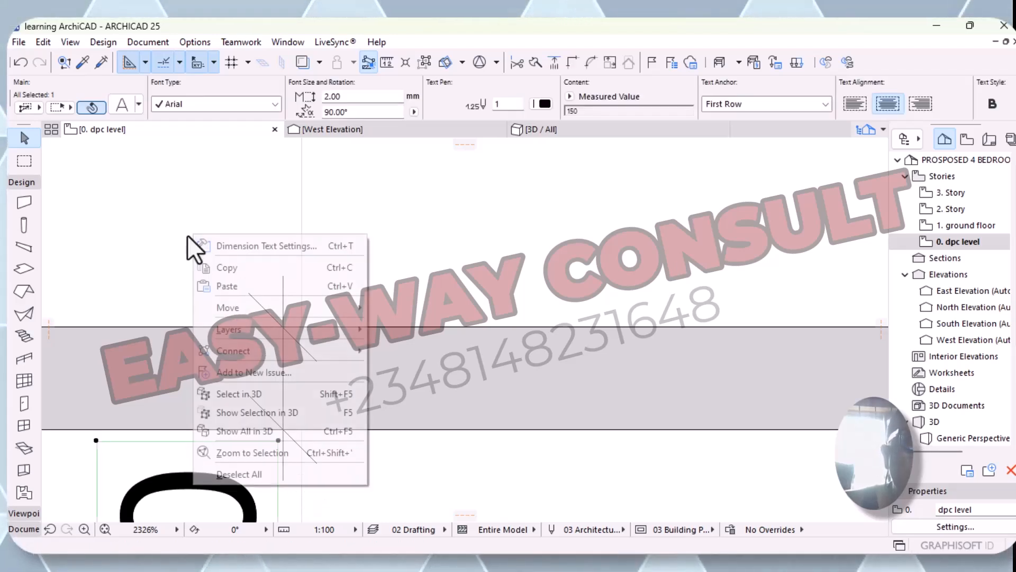
{"action": "left_click", "coordinate": [208, 186]}
{"action": "scroll", "coordinate": [333, 243], "scroll_direction": "down", "scroll_amount": 5}
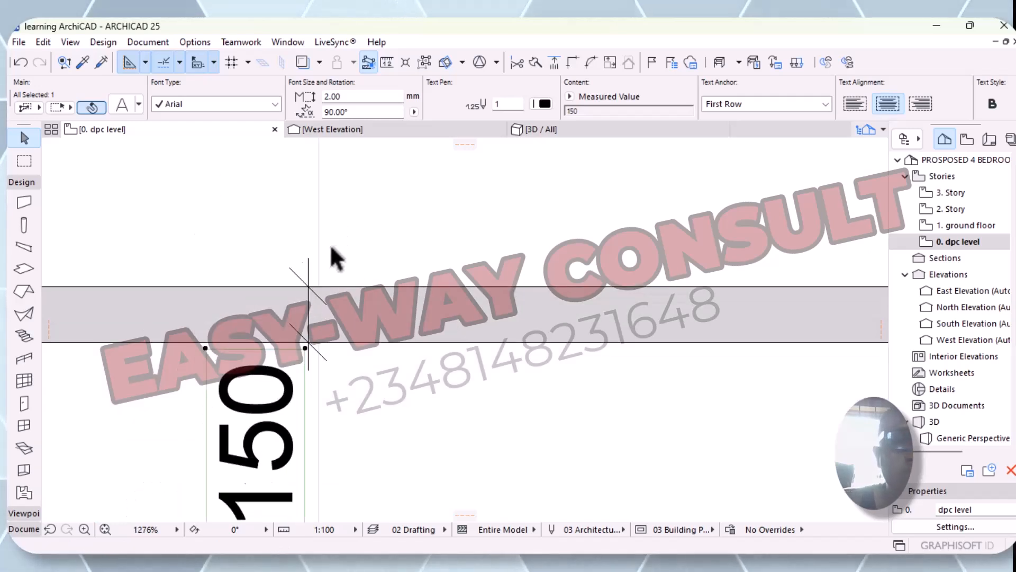
{"action": "left_click", "coordinate": [357, 421]}
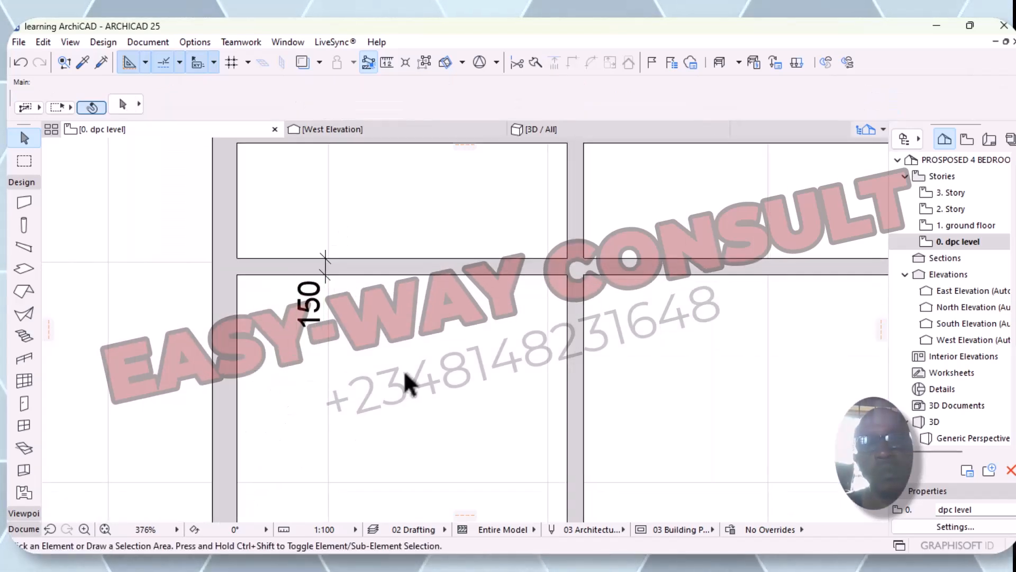
- Delete the leftover 150 dimension on the lower horizontal partition wall by selecting its upper marker
{"action": "left_click", "coordinate": [326, 255]}
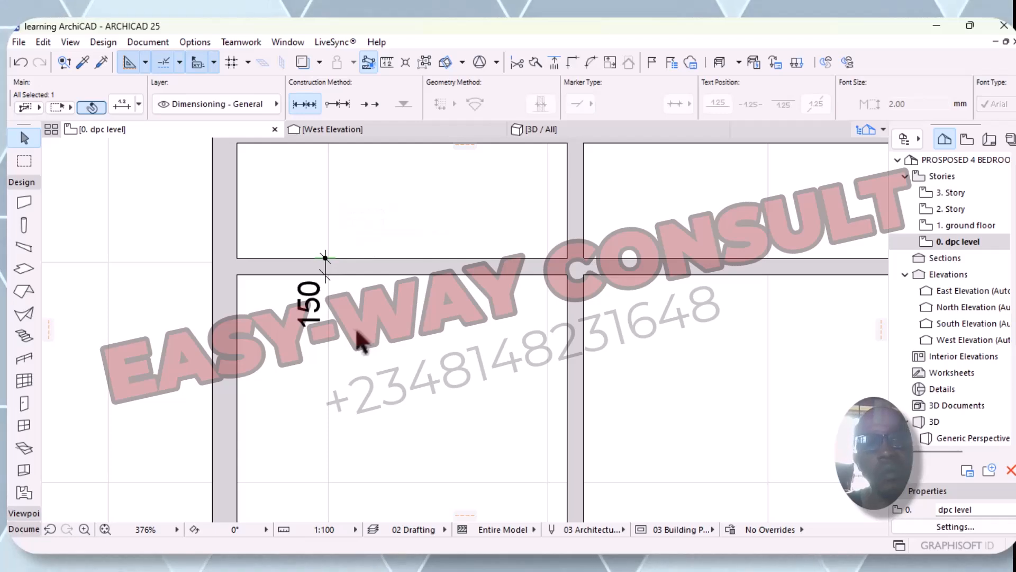
{"action": "right_click", "coordinate": [363, 329]}
{"action": "left_click", "coordinate": [392, 335]}
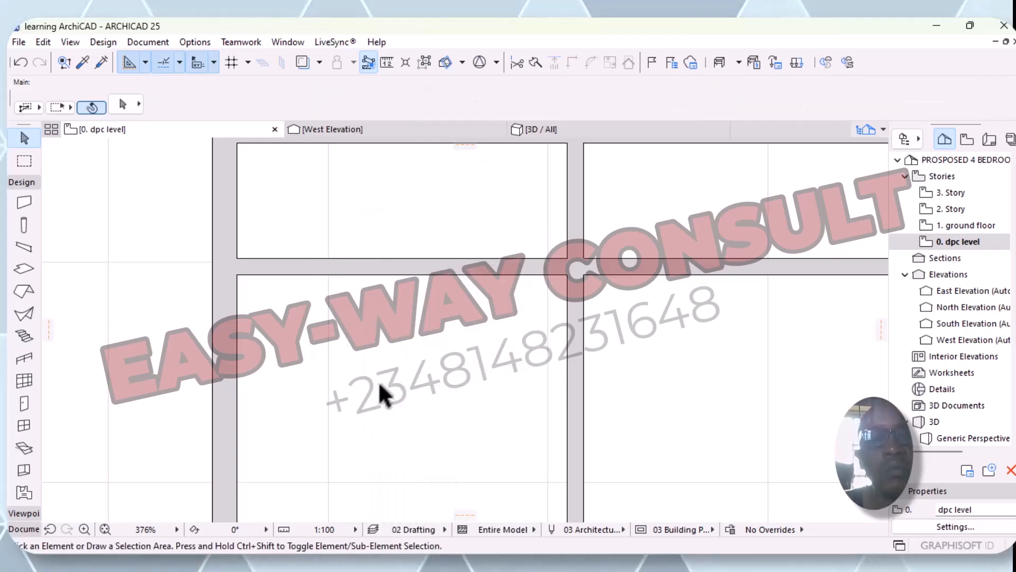
- Dimension the upper exterior wall and both long horizontal partition walls in one vertical chain placed outside the building's west wall
{"action": "scroll", "coordinate": [378, 380], "scroll_direction": "down", "scroll_amount": 5}
{"action": "middle_click_drag", "start_coordinate": [377, 385], "coordinate": [273, 383]}
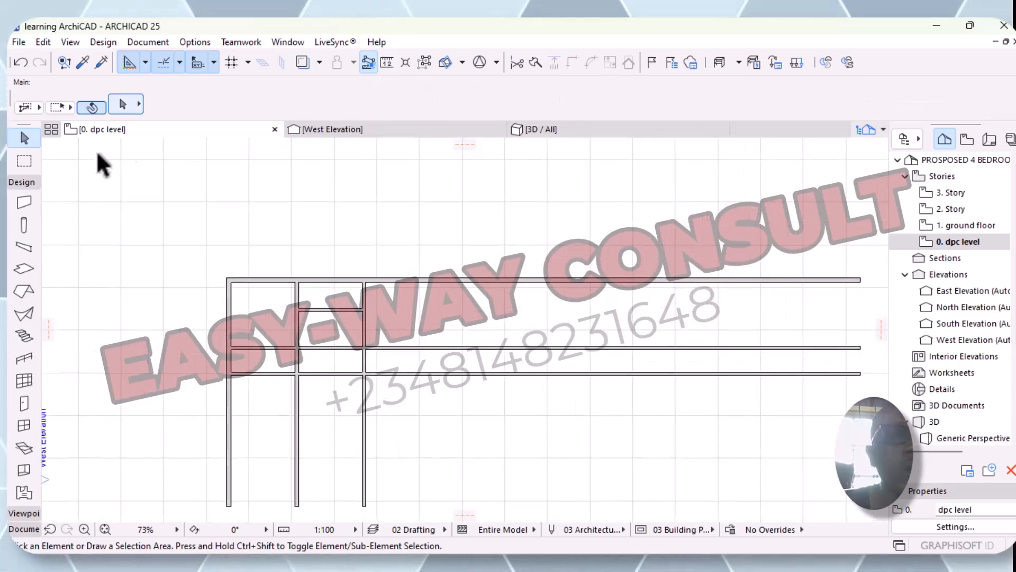
{"action": "left_click", "coordinate": [144, 44]}
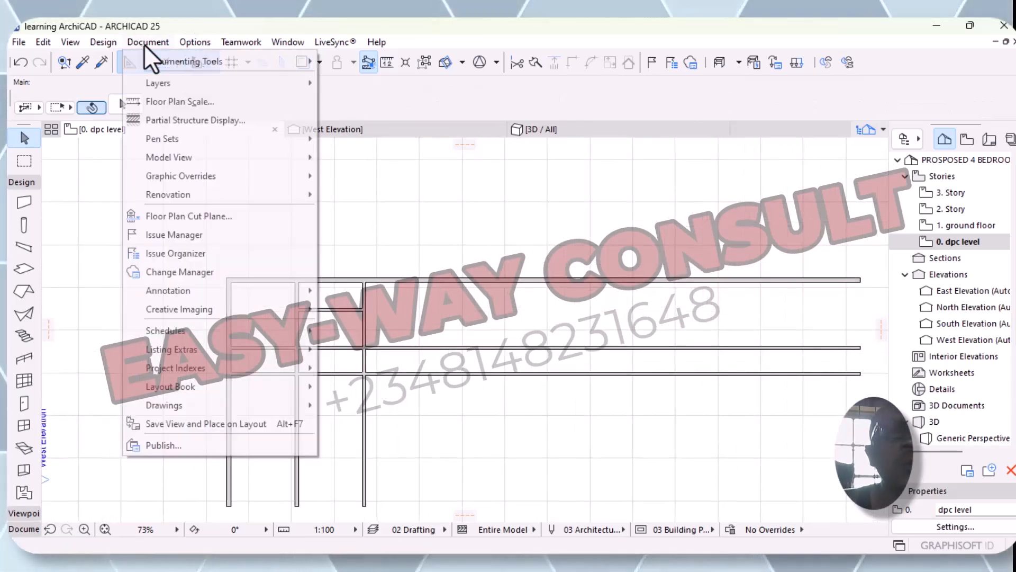
{"action": "mouse_move", "coordinate": [263, 64]}
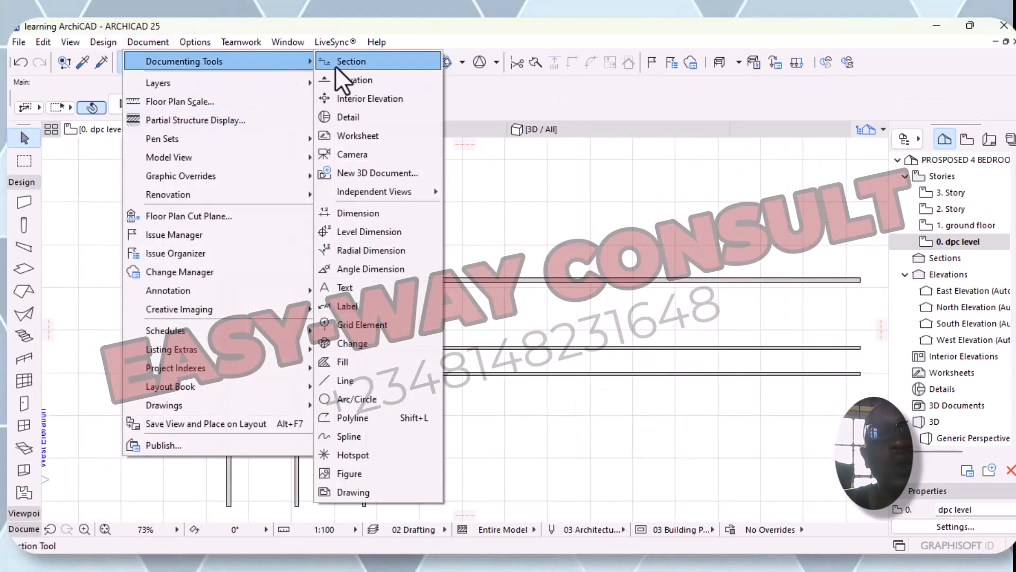
{"action": "left_click", "coordinate": [379, 213]}
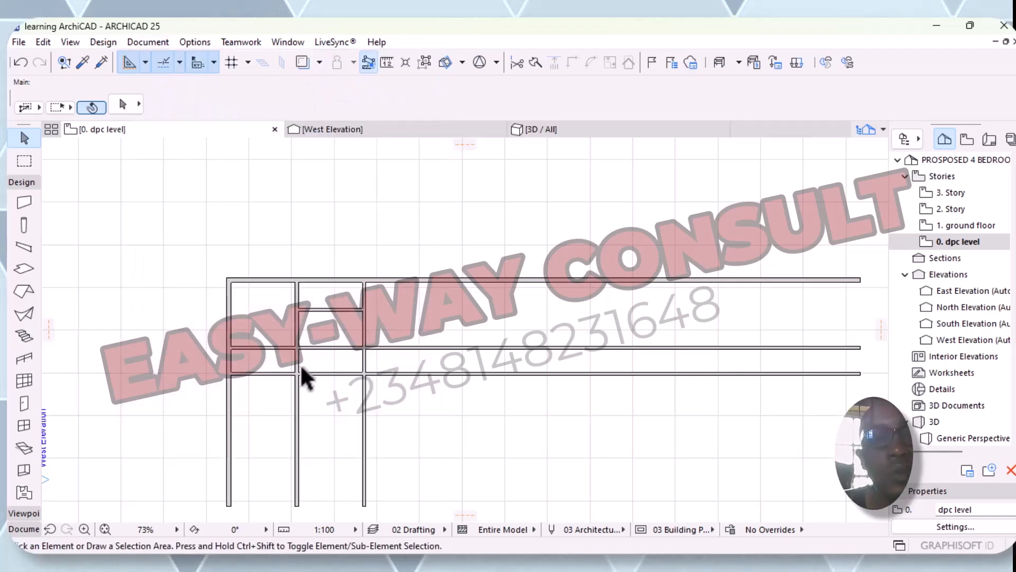
{"action": "left_click", "coordinate": [264, 280]}
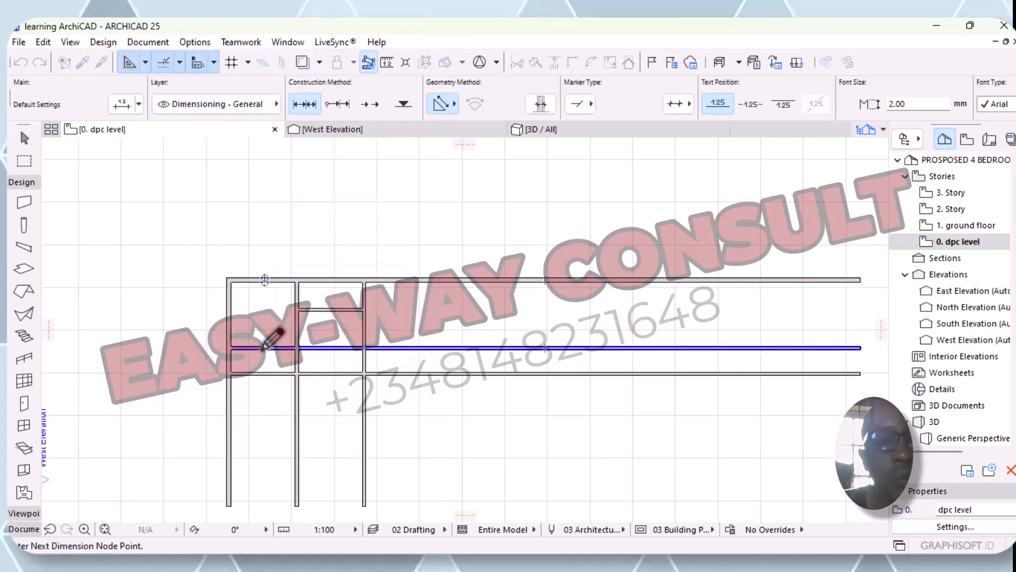
{"action": "left_click", "coordinate": [261, 347]}
{"action": "left_click", "coordinate": [262, 374]}
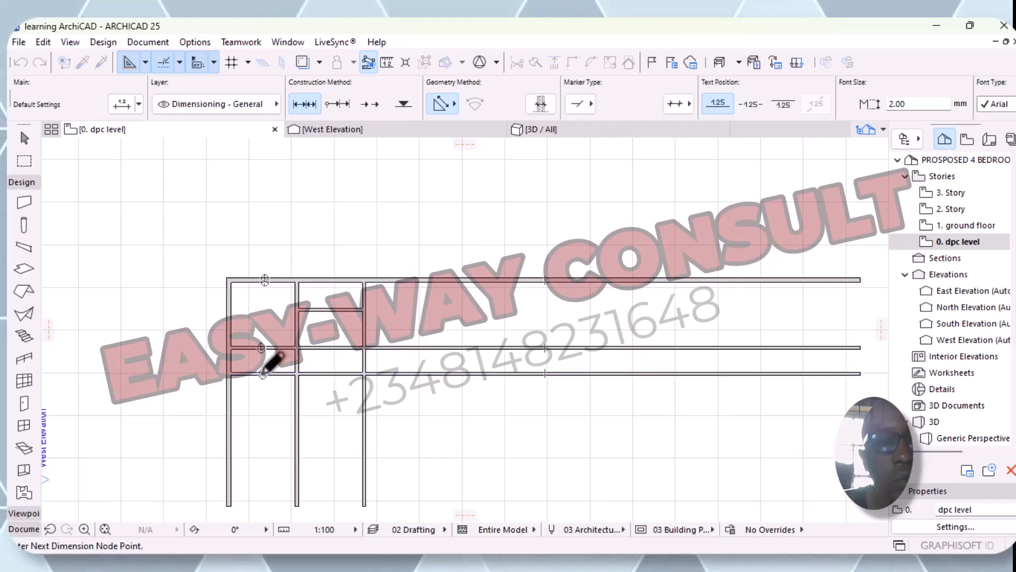
{"action": "right_click", "coordinate": [216, 354]}
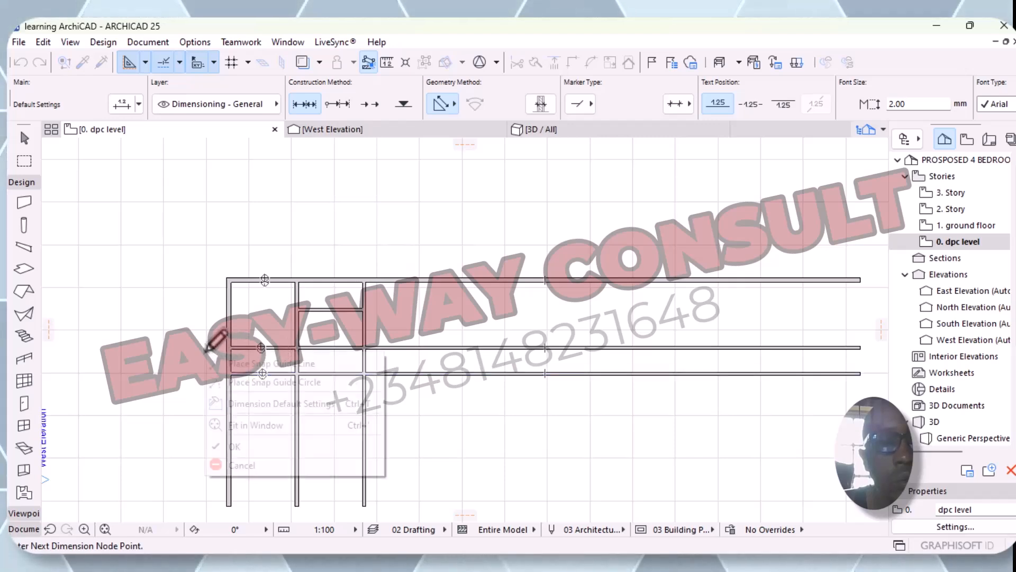
{"action": "left_click", "coordinate": [234, 446]}
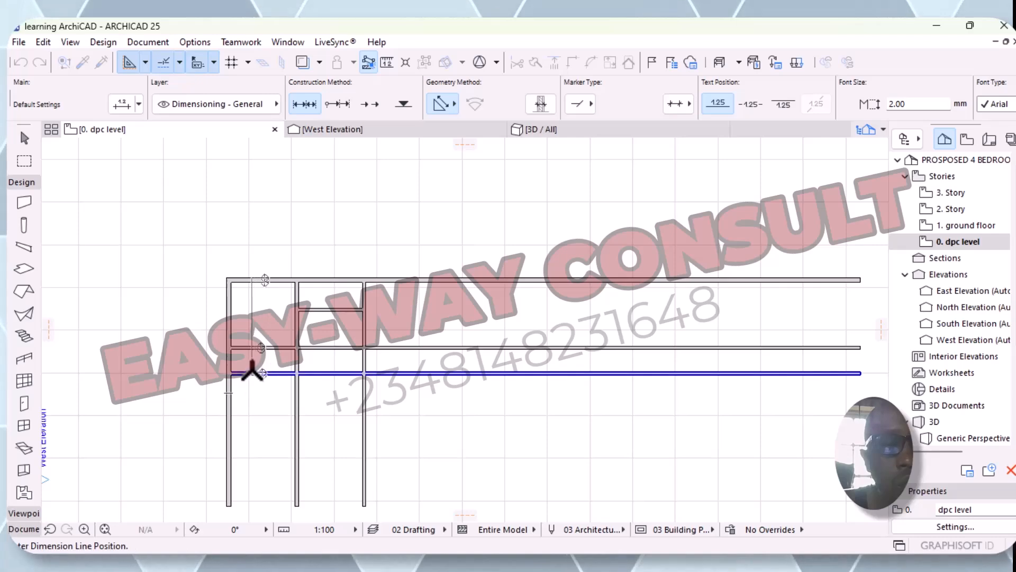
{"action": "left_click", "coordinate": [206, 355]}
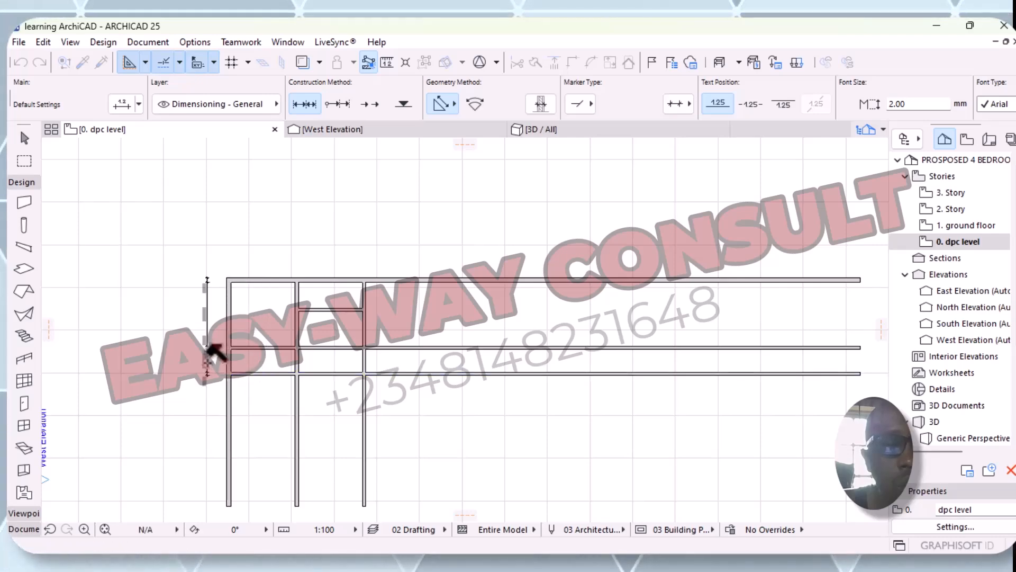
{"action": "scroll", "coordinate": [217, 365], "scroll_direction": "up", "scroll_amount": 6}
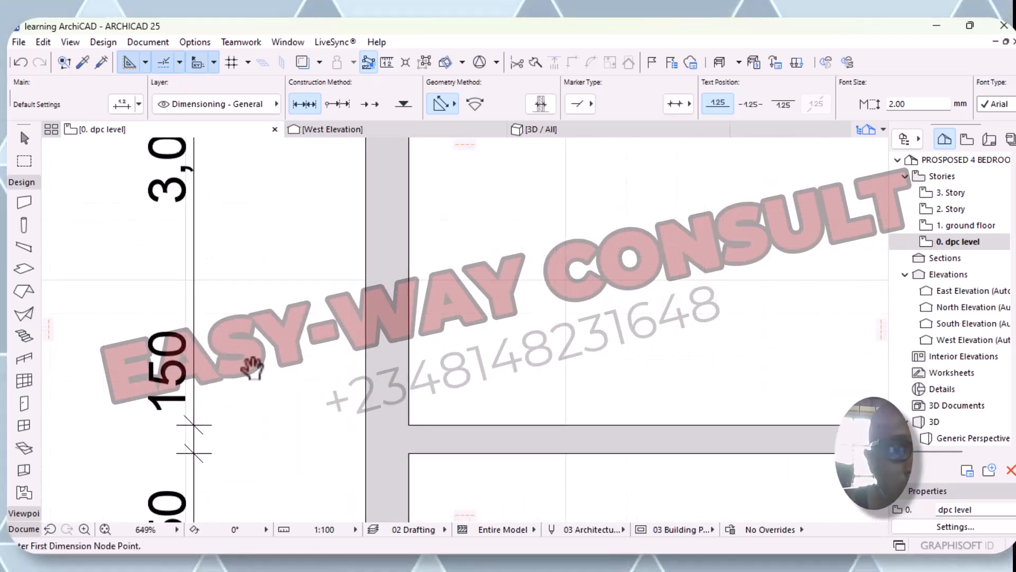
{"action": "scroll", "coordinate": [290, 141], "scroll_direction": "down", "scroll_amount": 2}
{"action": "scroll", "coordinate": [297, 334], "scroll_direction": "down", "scroll_amount": 2}
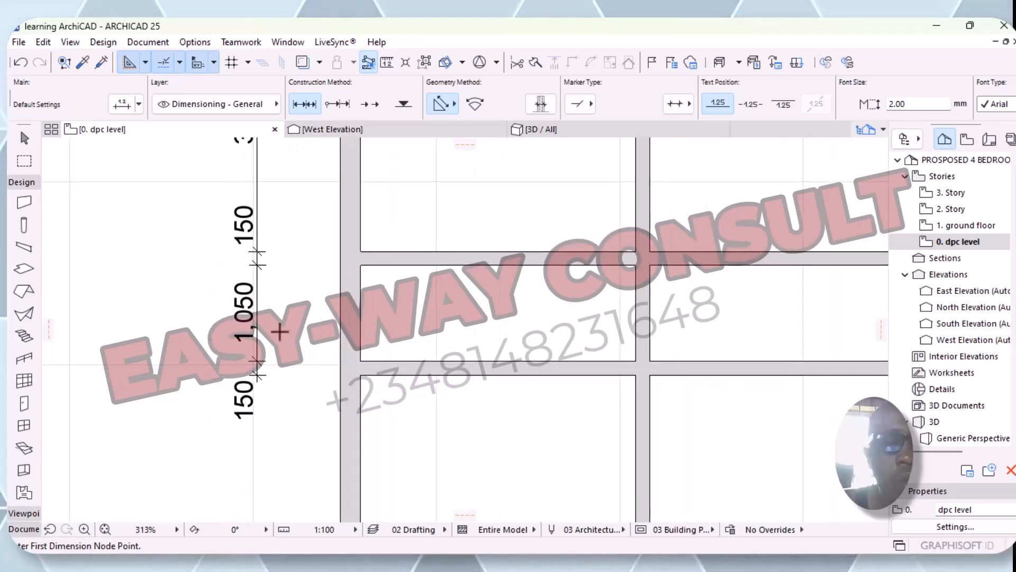
{"action": "middle_click_drag", "start_coordinate": [282, 367], "coordinate": [250, 400]}
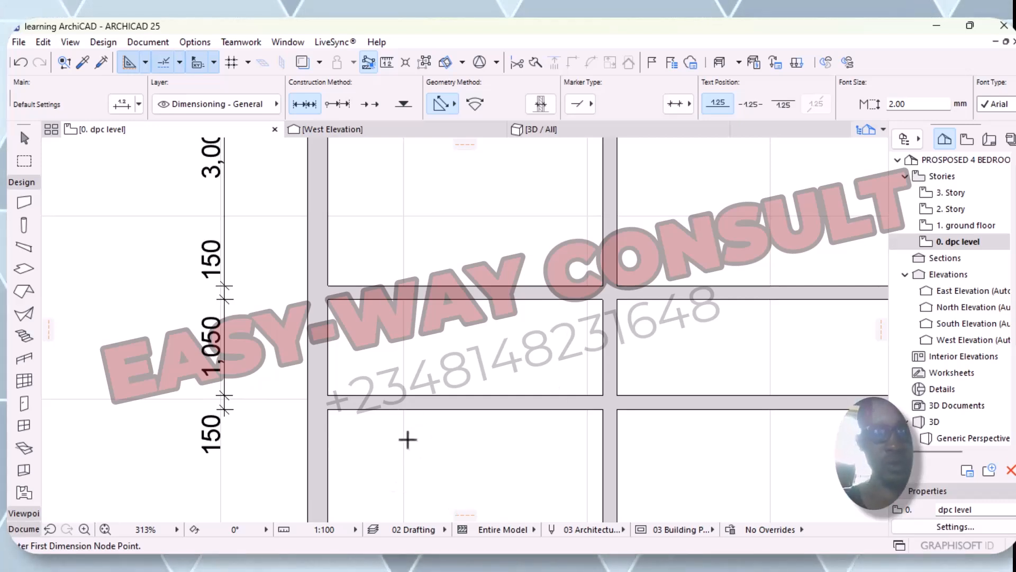
- Move the lower long horizontal partition wall 100 mm straight down, away from the upper partition wall
{"action": "key", "text": "Escape"}
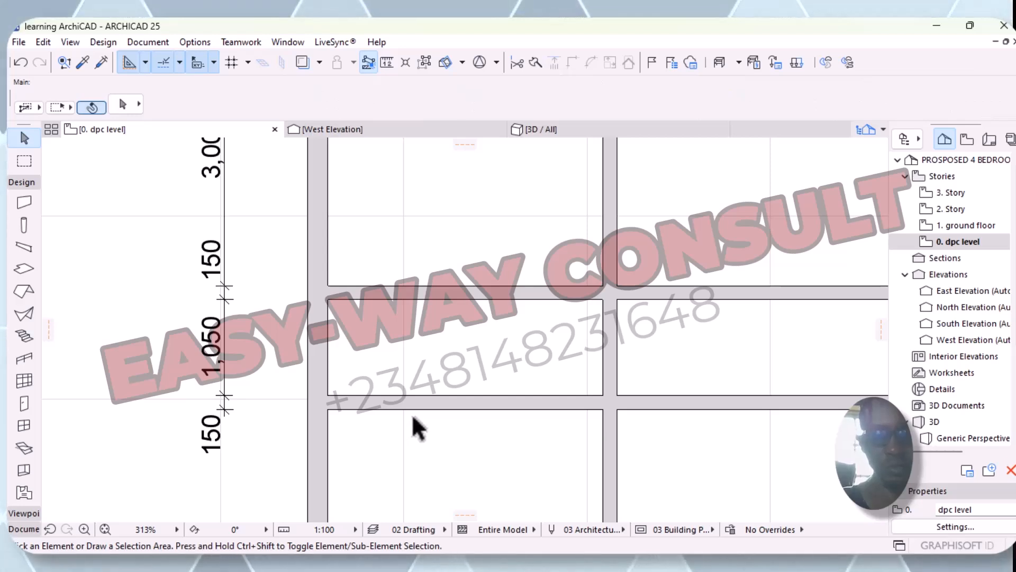
{"action": "left_click", "coordinate": [421, 409]}
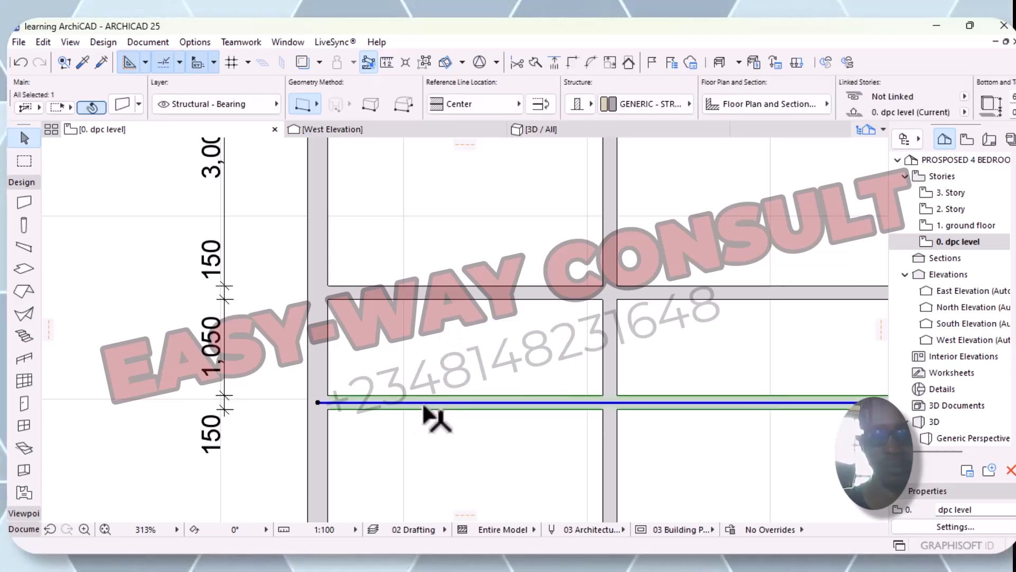
{"action": "right_click", "coordinate": [426, 403]}
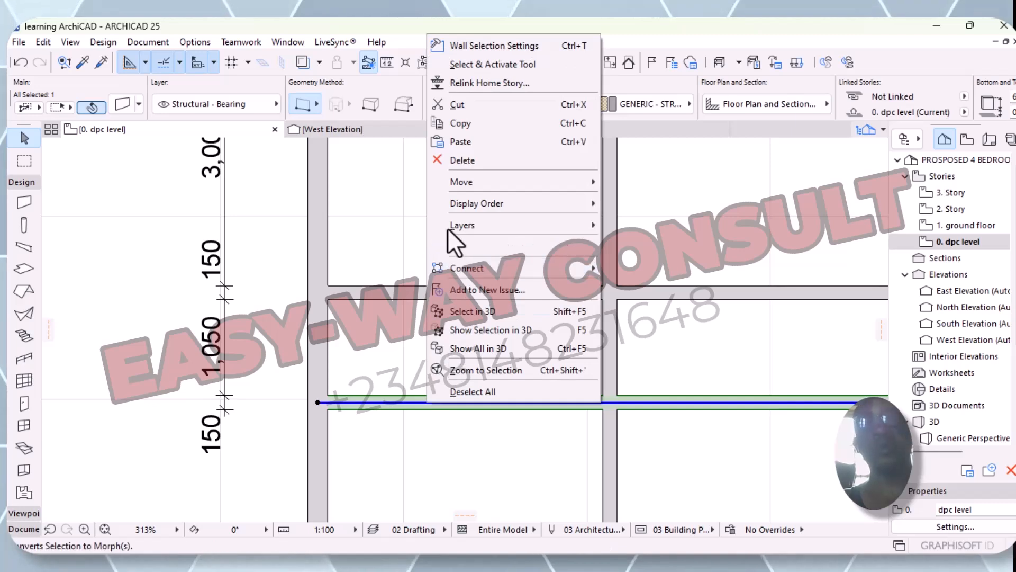
{"action": "mouse_move", "coordinate": [466, 180]}
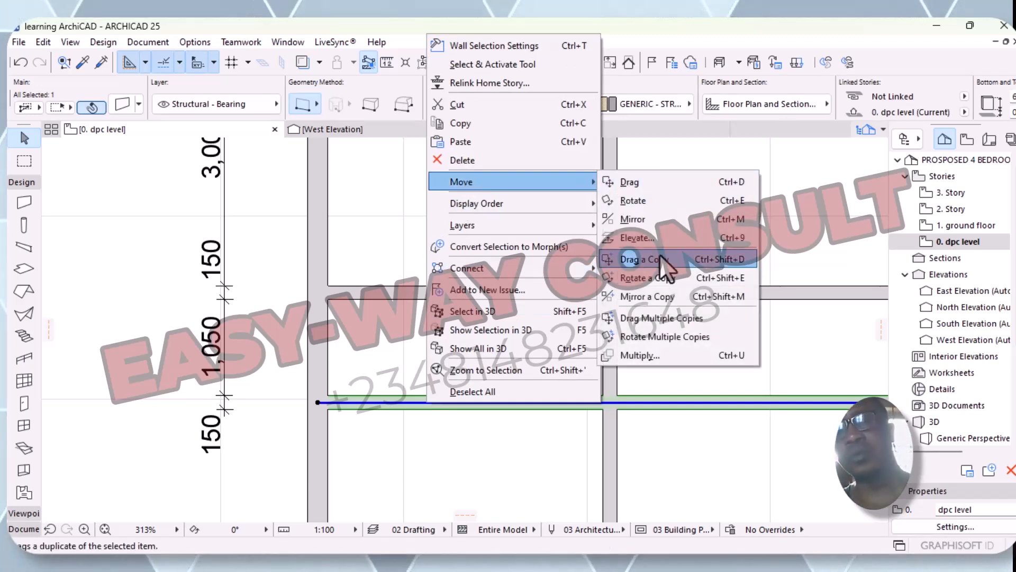
{"action": "left_click", "coordinate": [630, 188]}
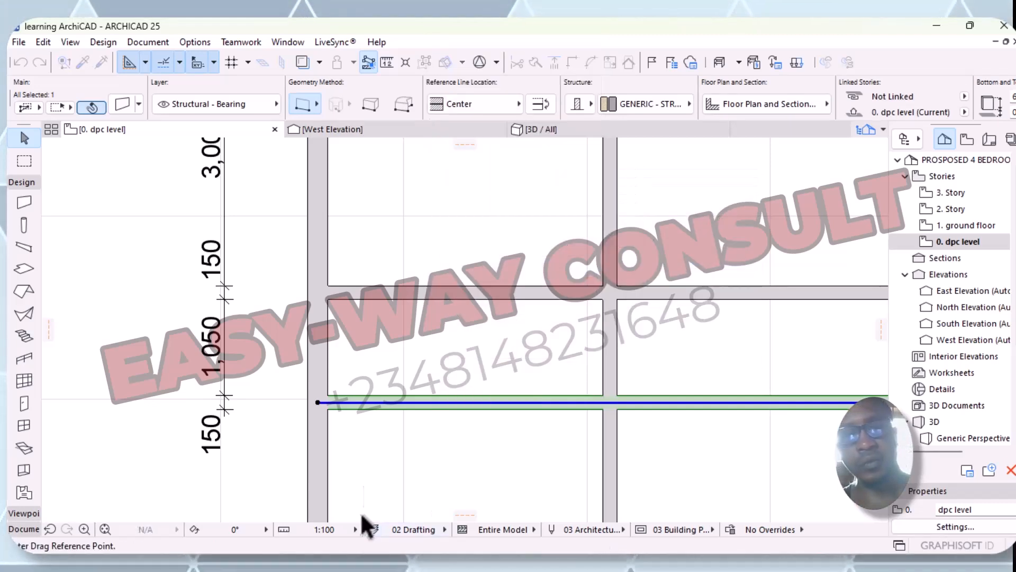
{"action": "left_click", "coordinate": [429, 403]}
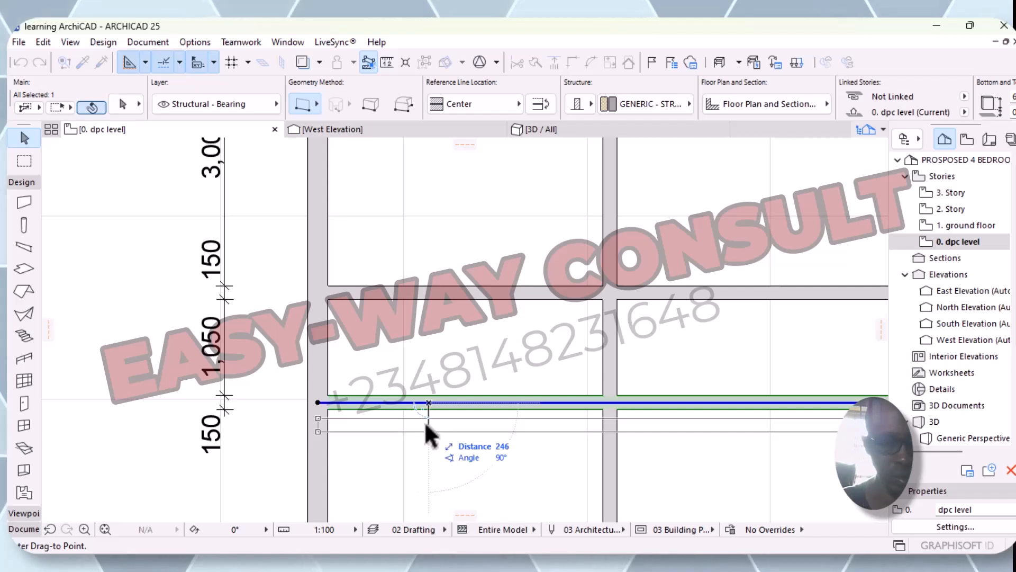
{"action": "key", "text": "Tab"}
{"action": "type", "text": "100"}
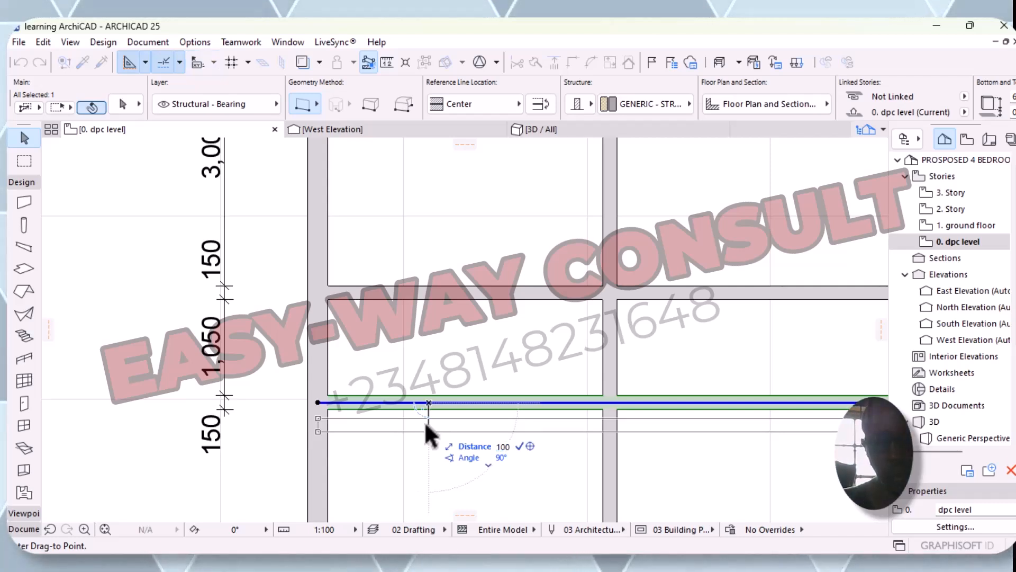
{"action": "key", "text": "Return"}
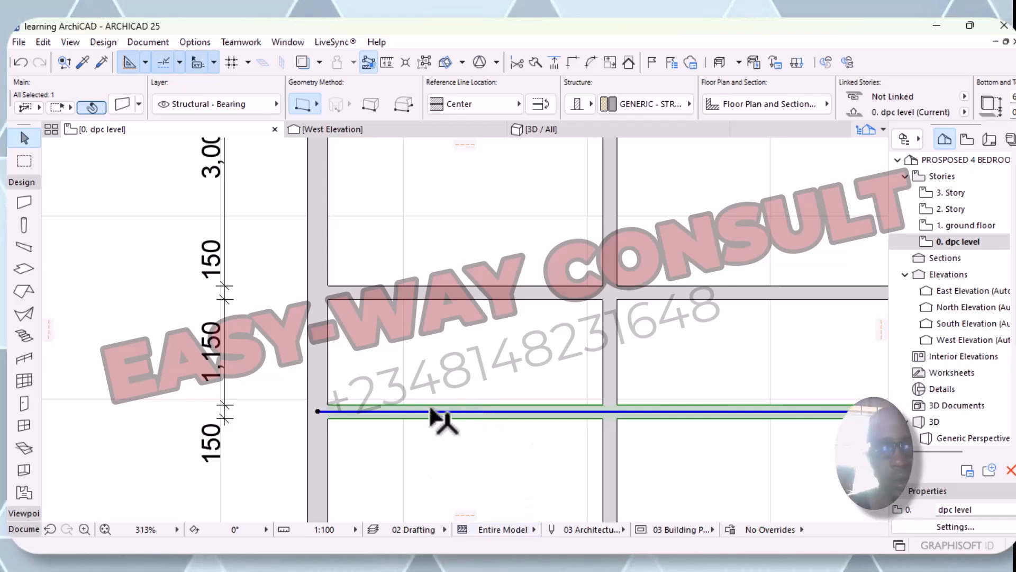
- Move the same lower horizontal partition wall a further 50 mm straight down
{"action": "right_click", "coordinate": [421, 420]}
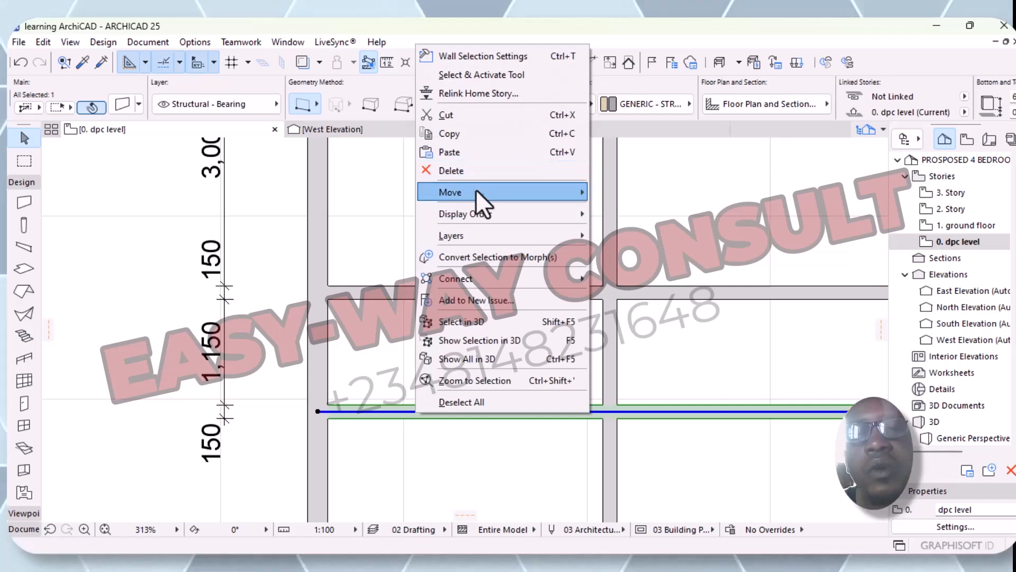
{"action": "mouse_move", "coordinate": [476, 191]}
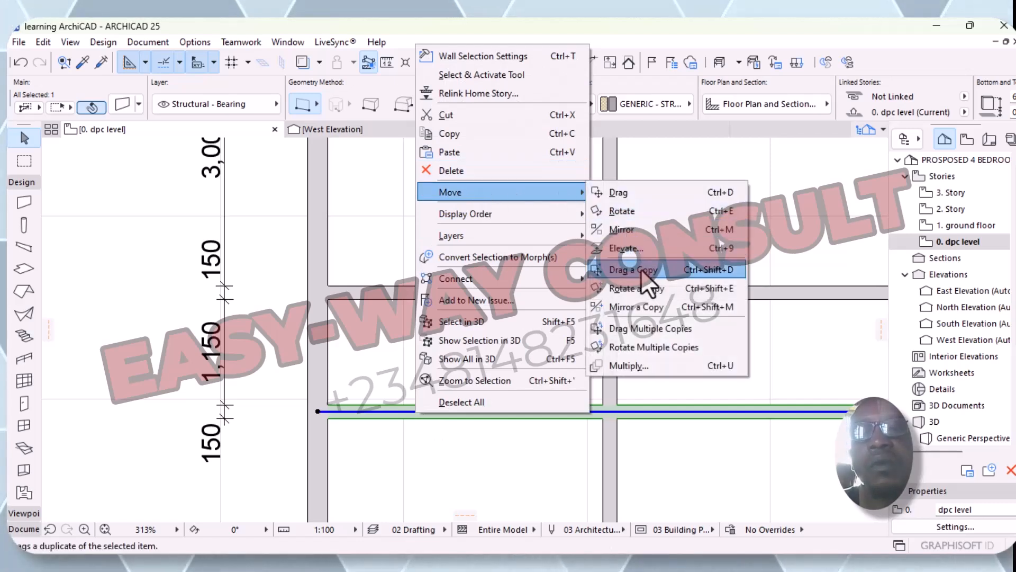
{"action": "left_click", "coordinate": [617, 192]}
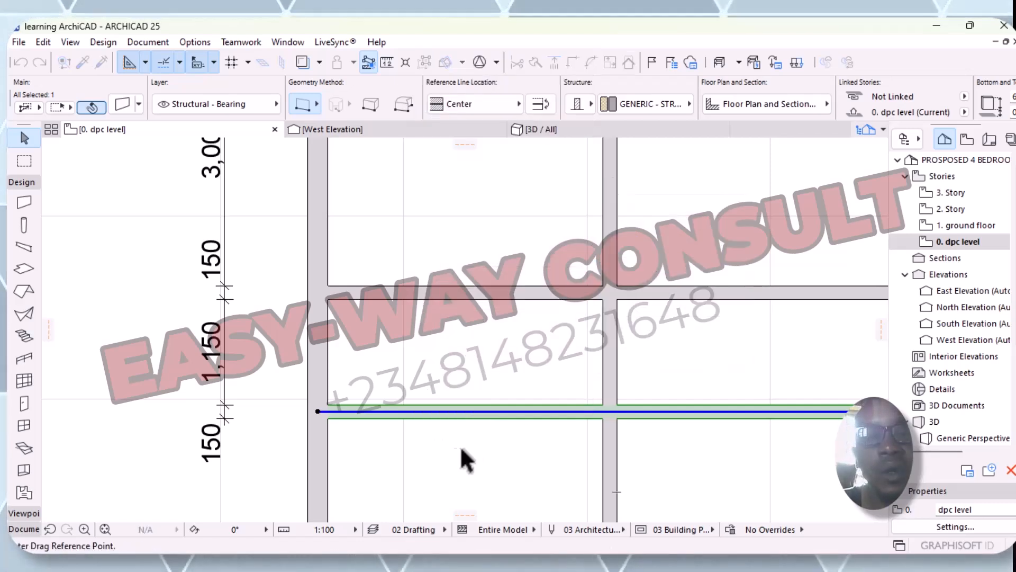
{"action": "left_click", "coordinate": [458, 417]}
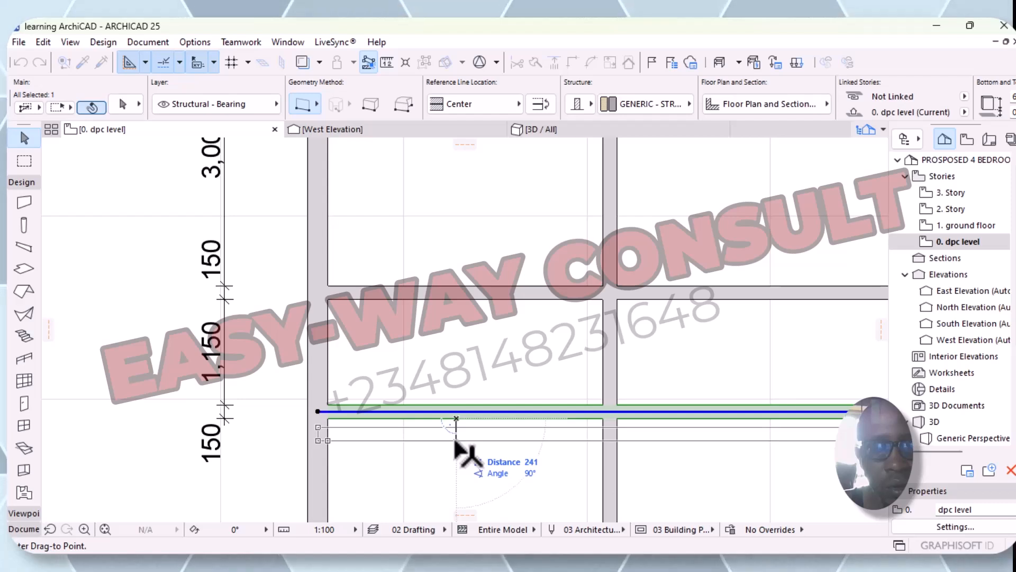
{"action": "key", "text": "Tab"}
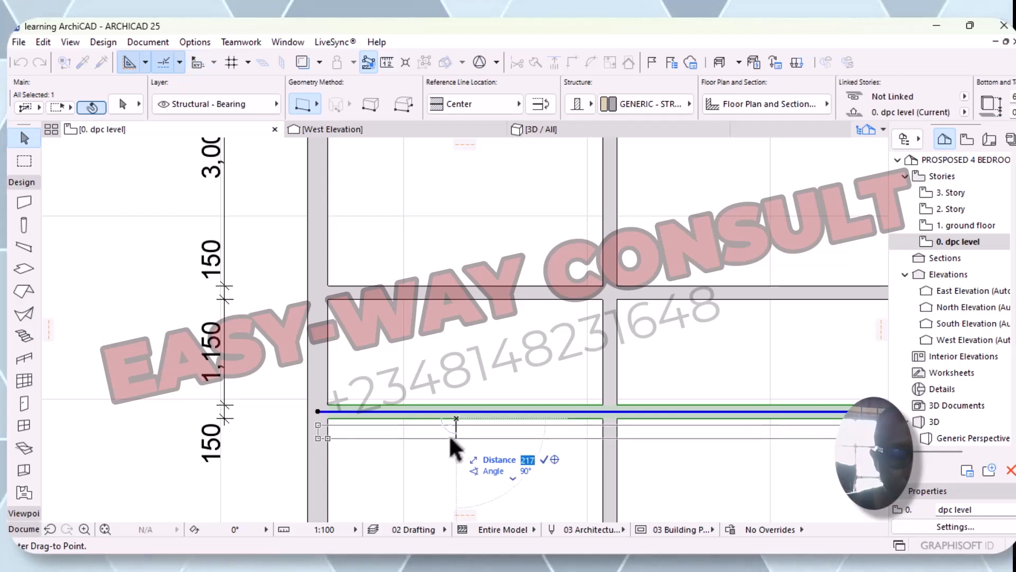
{"action": "type", "text": "50"}
{"action": "key", "text": "Return"}
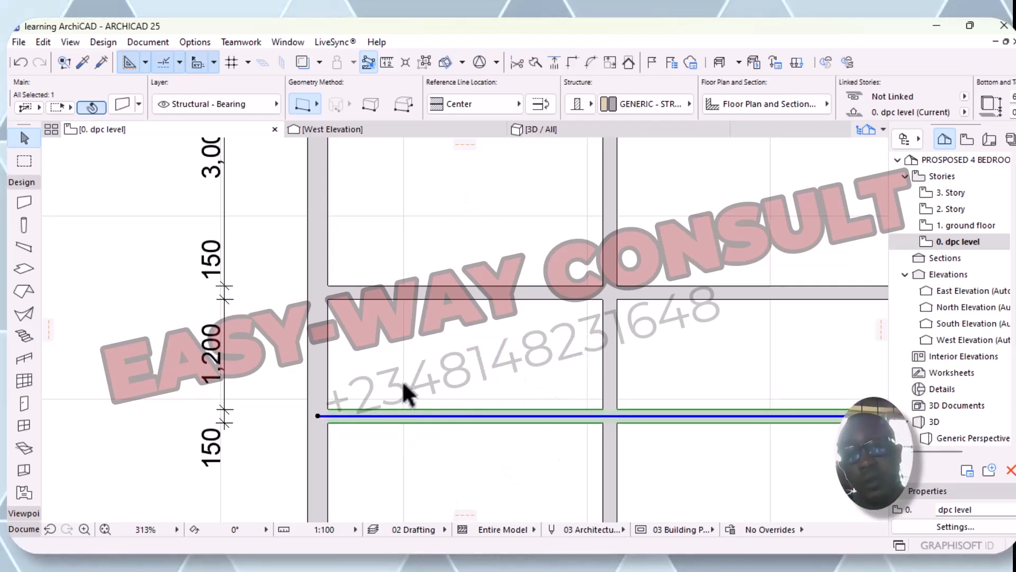
- Copy the lower horizontal partition wall to a position 3150 mm straight below it, and clear the selection
{"action": "scroll", "coordinate": [379, 387], "scroll_direction": "down", "scroll_amount": 5}
{"action": "middle_click_drag", "start_coordinate": [472, 447], "coordinate": [295, 431]}
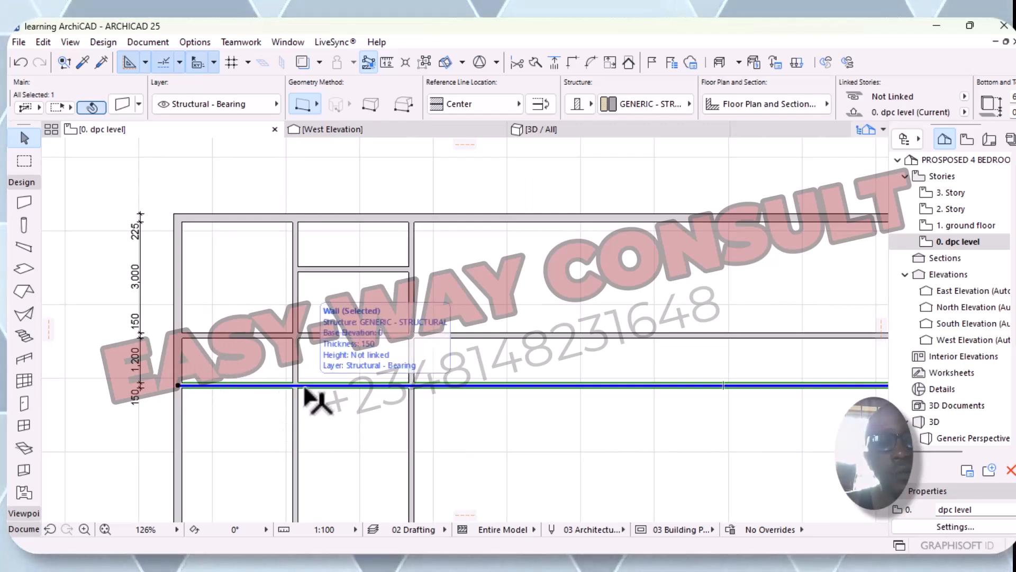
{"action": "right_click", "coordinate": [222, 398]}
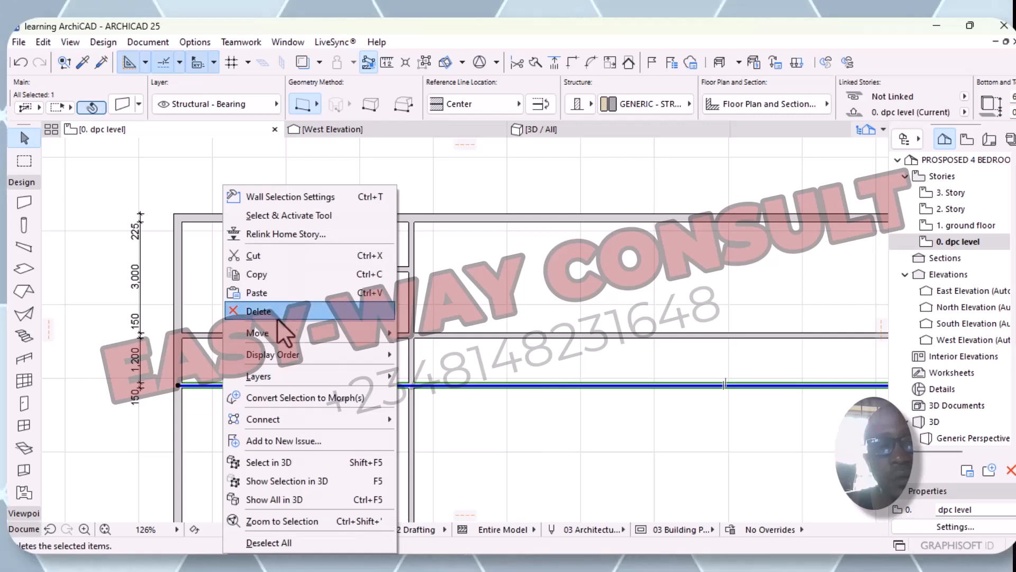
{"action": "mouse_move", "coordinate": [281, 334]}
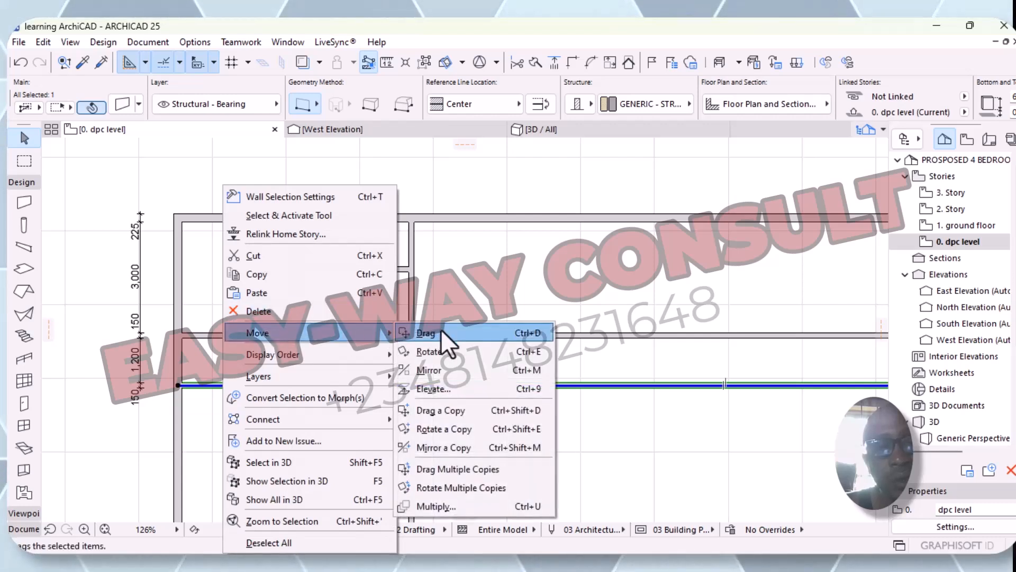
{"action": "left_click", "coordinate": [441, 411]}
{"action": "left_click", "coordinate": [225, 385]}
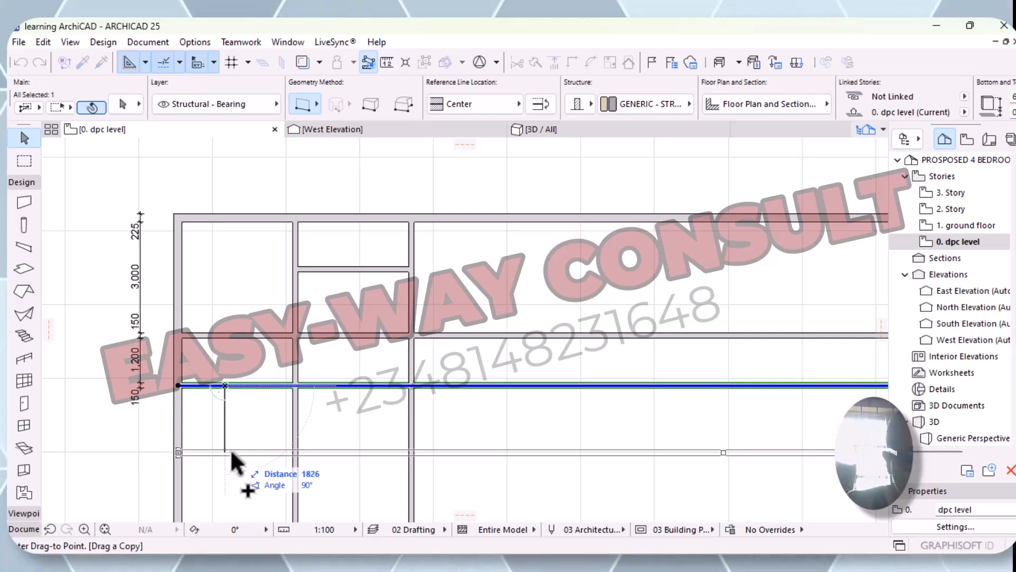
{"action": "key", "text": "Tab"}
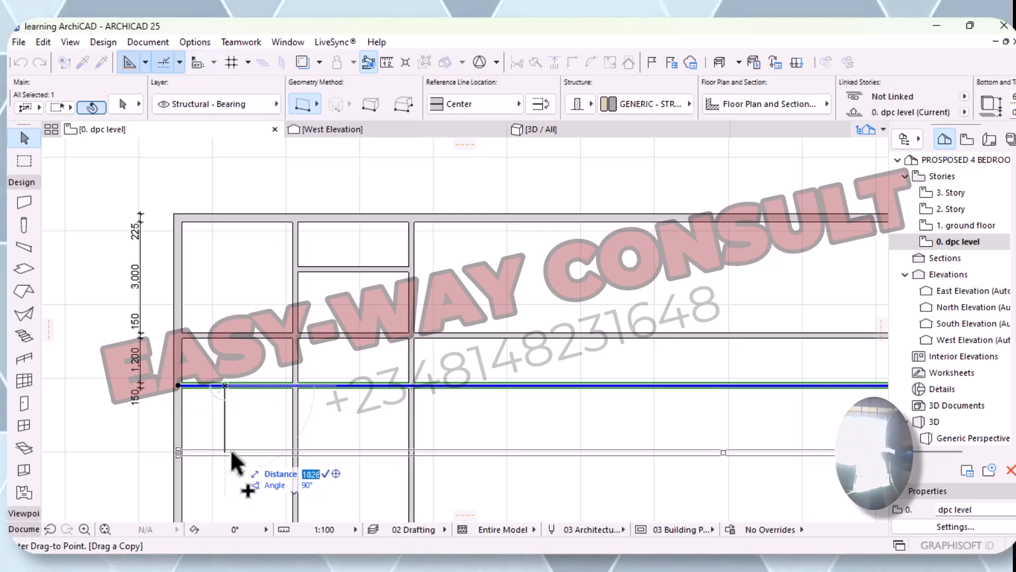
{"action": "type", "text": "3"}
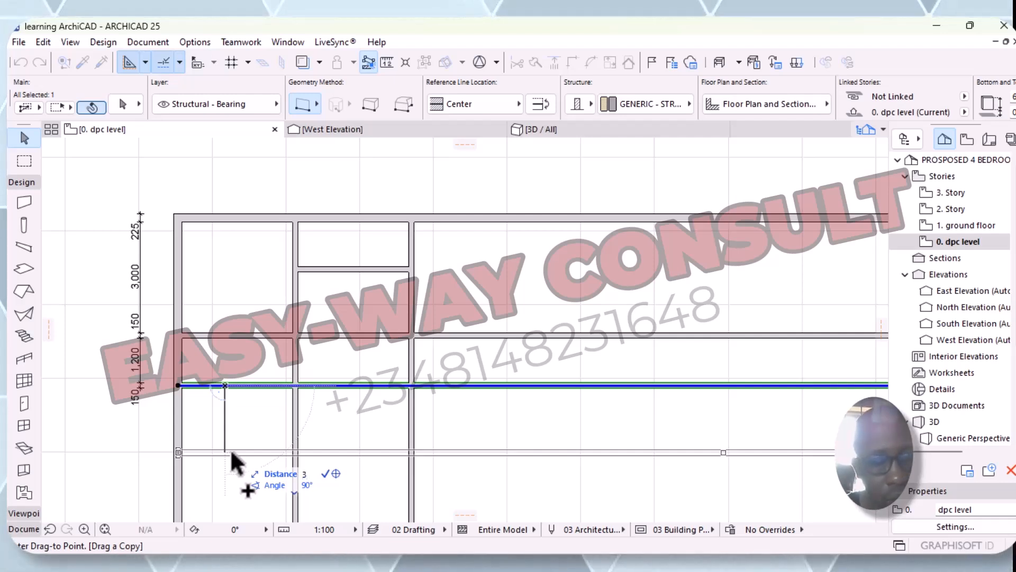
{"action": "type", "text": "150"}
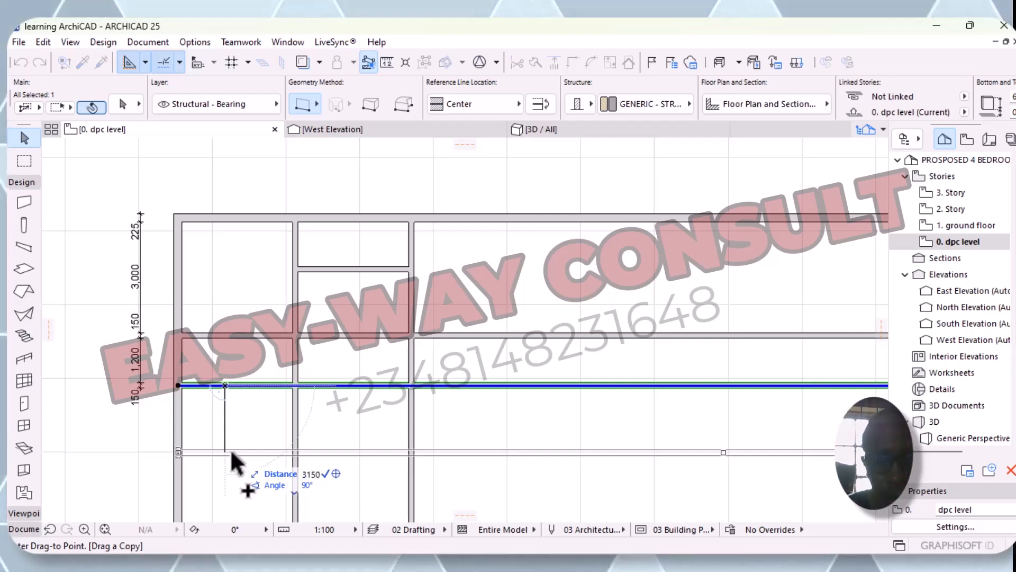
{"action": "key", "text": "Return"}
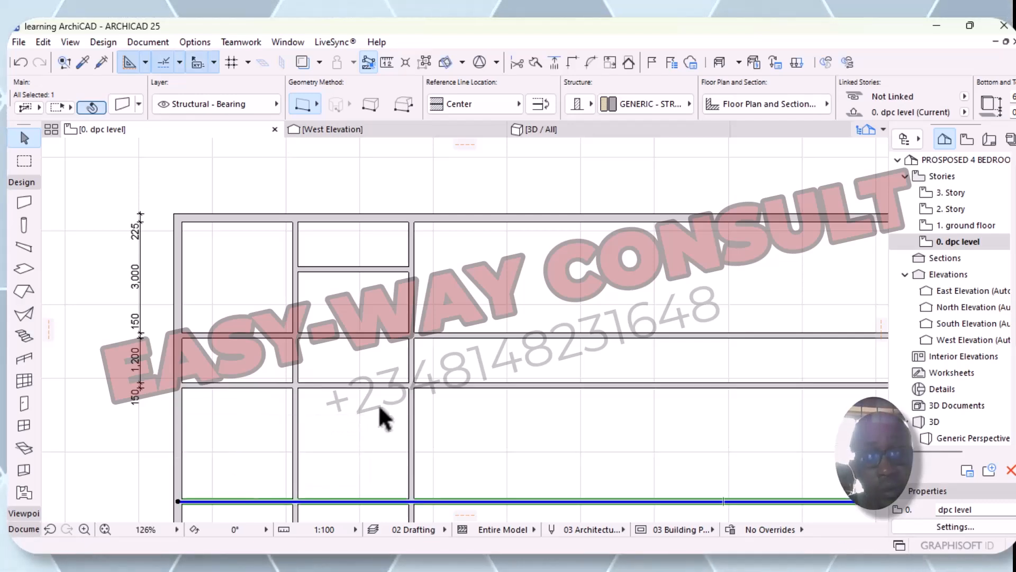
{"action": "left_click", "coordinate": [389, 443]}
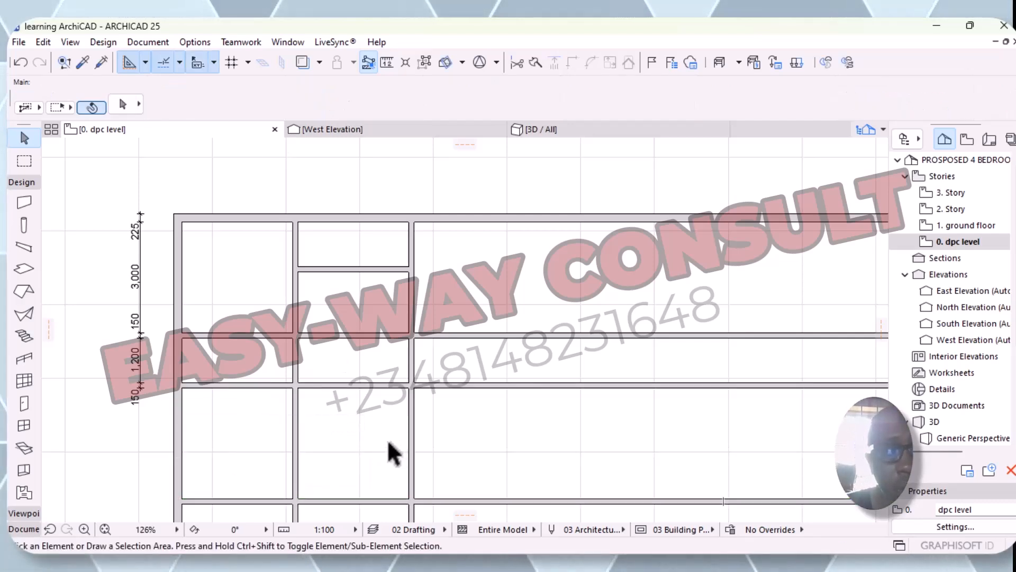
- Dimension the copied wall and the partition wall above it in a vertical chain placed inside the west room between them
{"action": "left_click", "coordinate": [147, 42]}
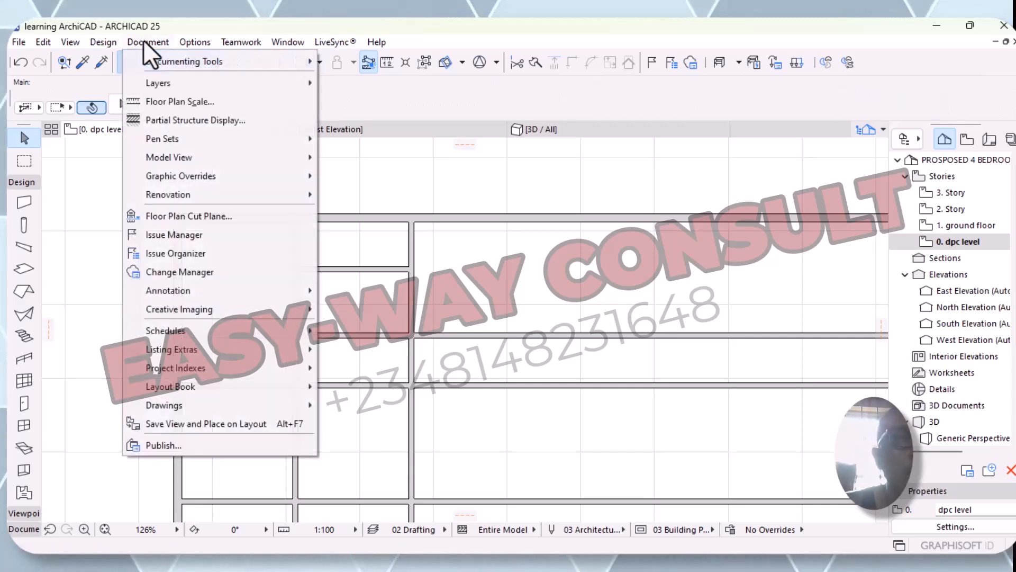
{"action": "mouse_move", "coordinate": [236, 59]}
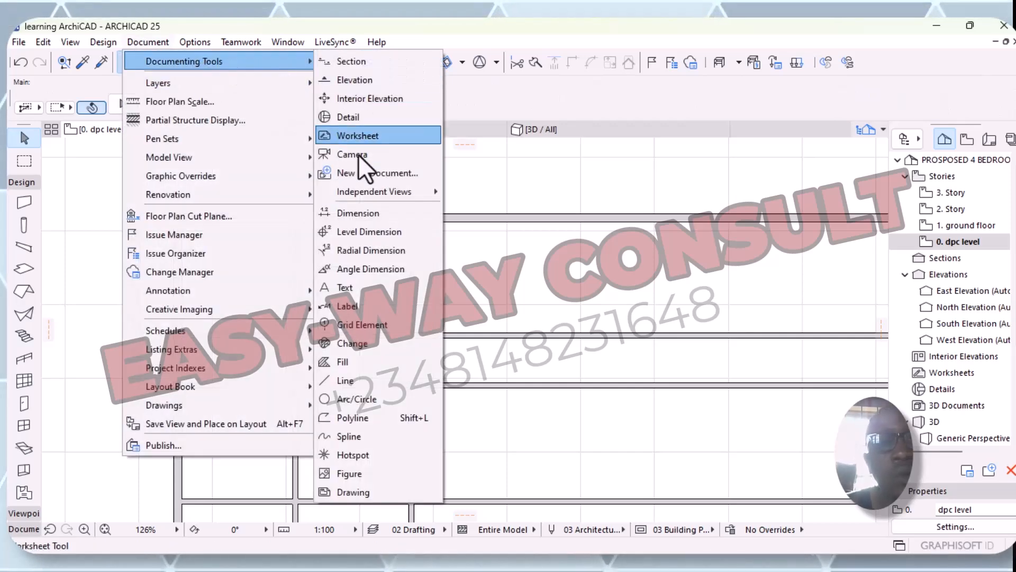
{"action": "left_click", "coordinate": [366, 213]}
{"action": "left_click", "coordinate": [250, 385]}
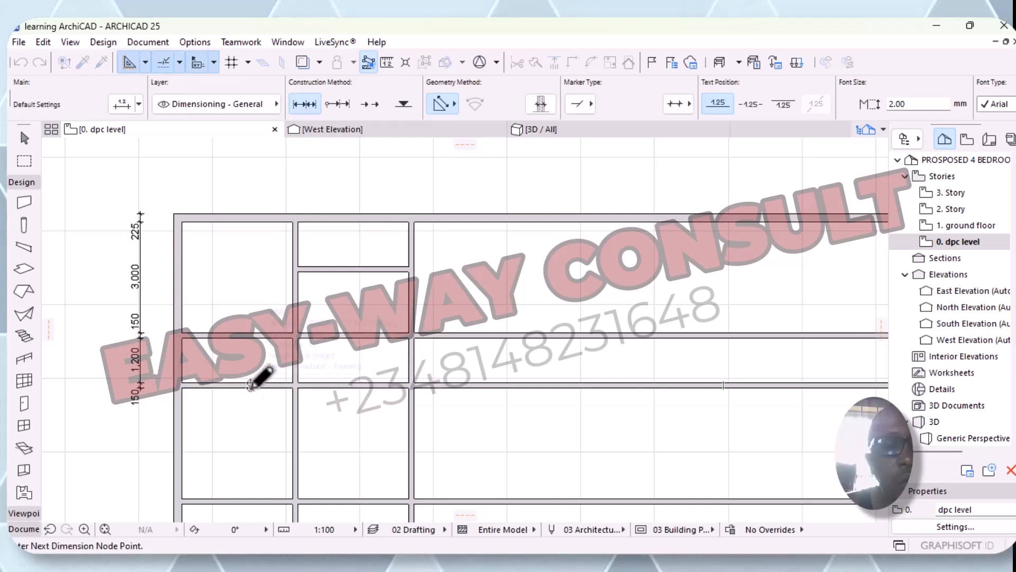
{"action": "left_click", "coordinate": [252, 500]}
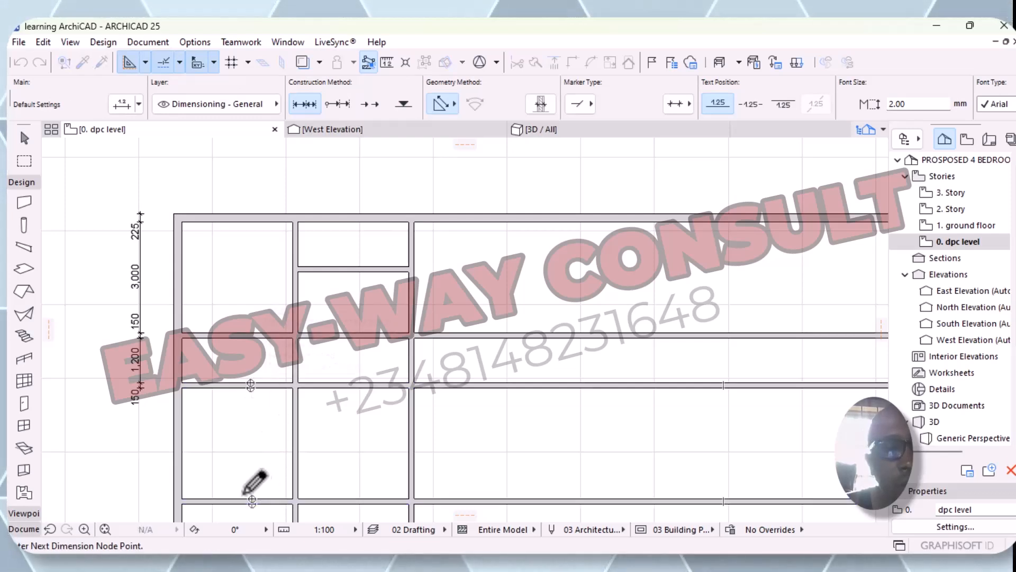
{"action": "right_click", "coordinate": [216, 445]}
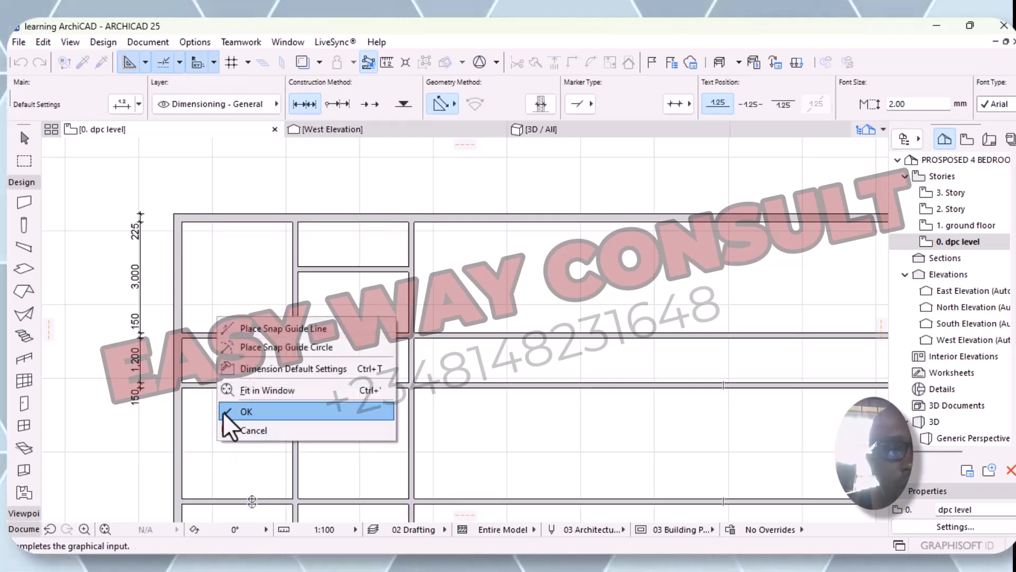
{"action": "left_click", "coordinate": [246, 413]}
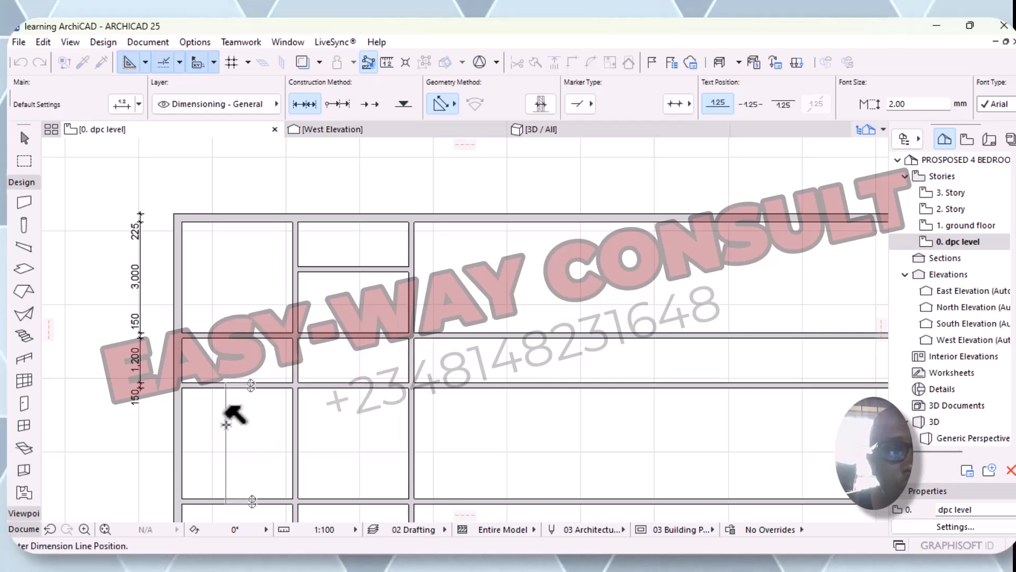
{"action": "left_click", "coordinate": [226, 424]}
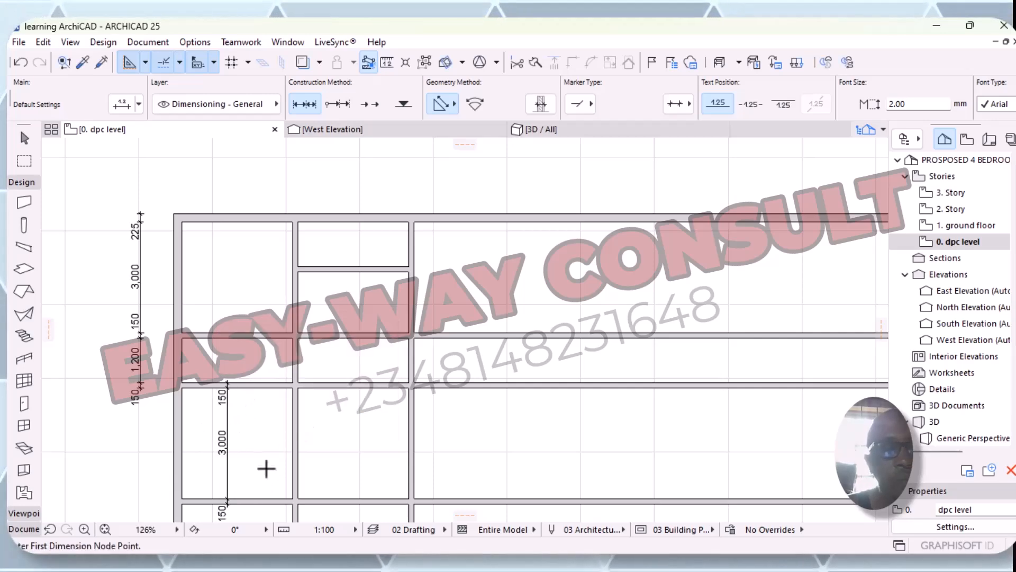
- Set the thickness of the lowest long horizontal wall to 225 mm in its selection settings
{"action": "scroll", "coordinate": [269, 470], "scroll_direction": "down", "scroll_amount": 3}
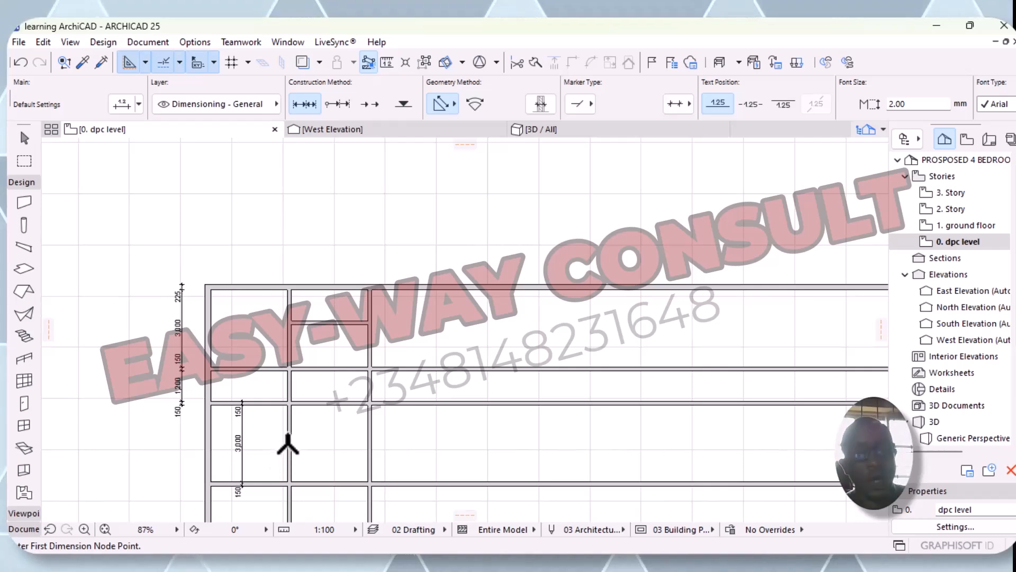
{"action": "mouse_move", "coordinate": [285, 447]}
{"action": "middle_mouse_down"}
{"action": "mouse_move", "coordinate": [329, 420]}
{"action": "mouse_move", "coordinate": [363, 419]}
{"action": "mouse_move", "coordinate": [338, 405]}
{"action": "middle_mouse_up"}
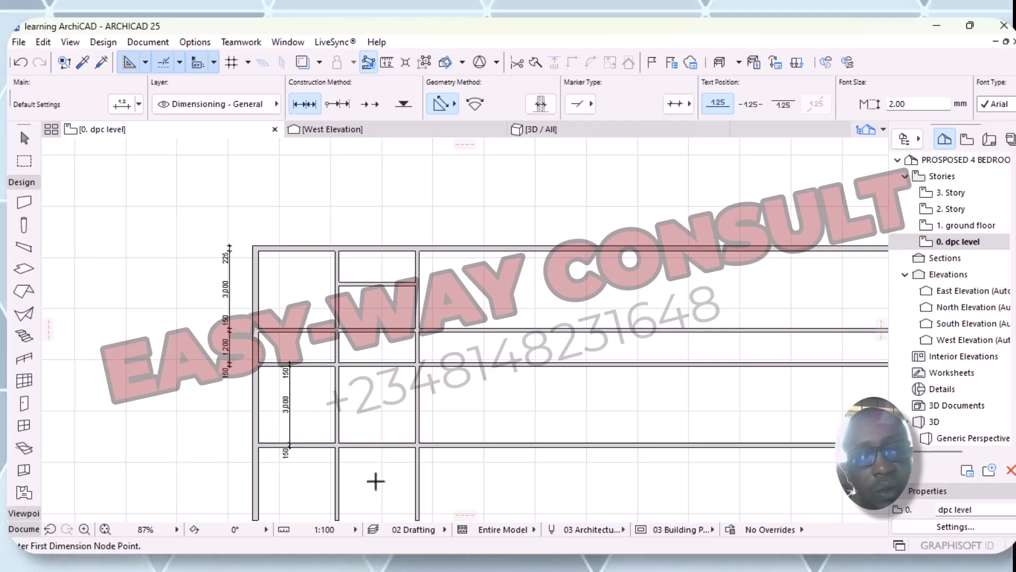
{"action": "middle_click_drag", "start_coordinate": [329, 497], "coordinate": [298, 457]}
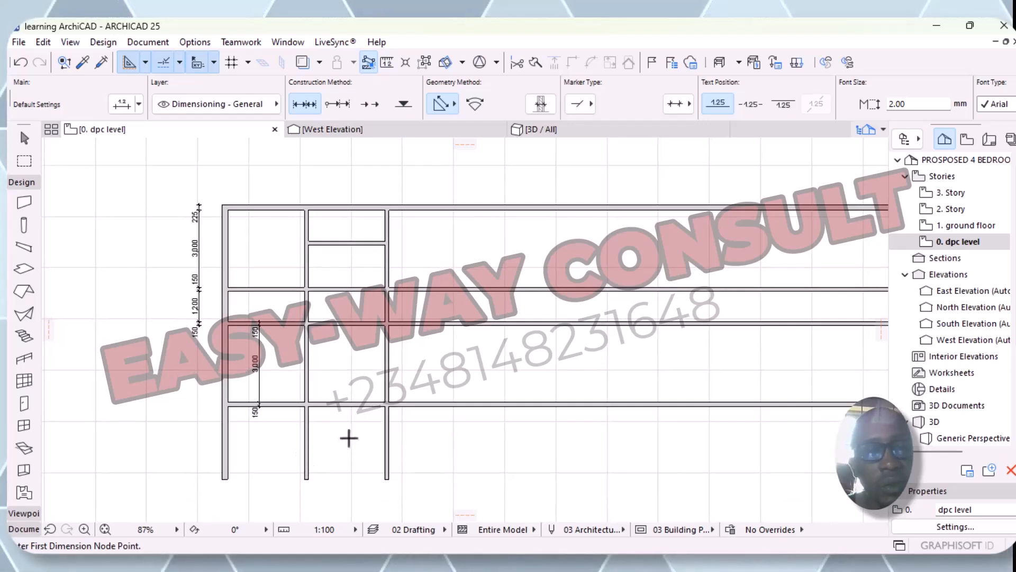
{"action": "key", "text": "Escape"}
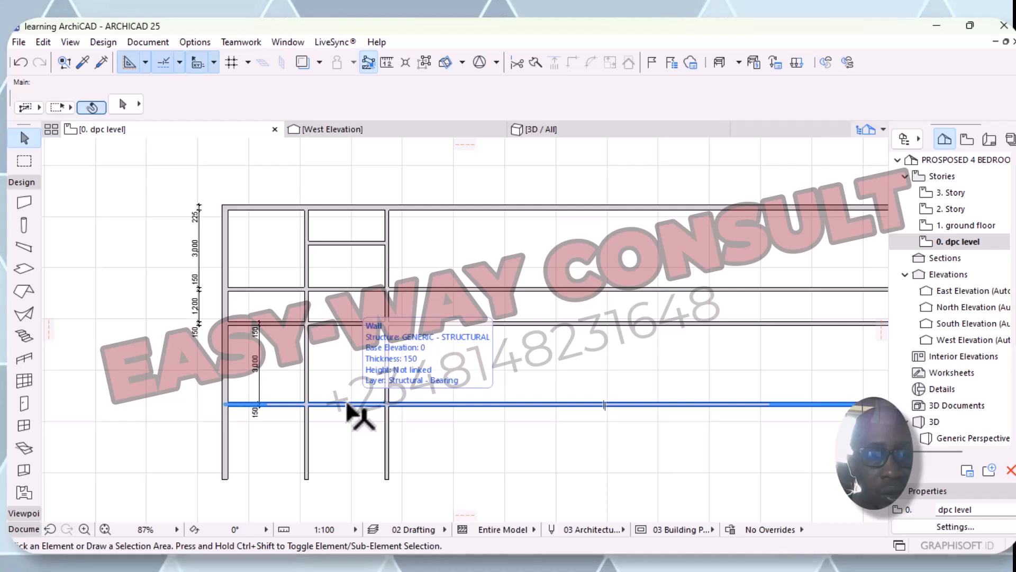
{"action": "left_click", "coordinate": [347, 404]}
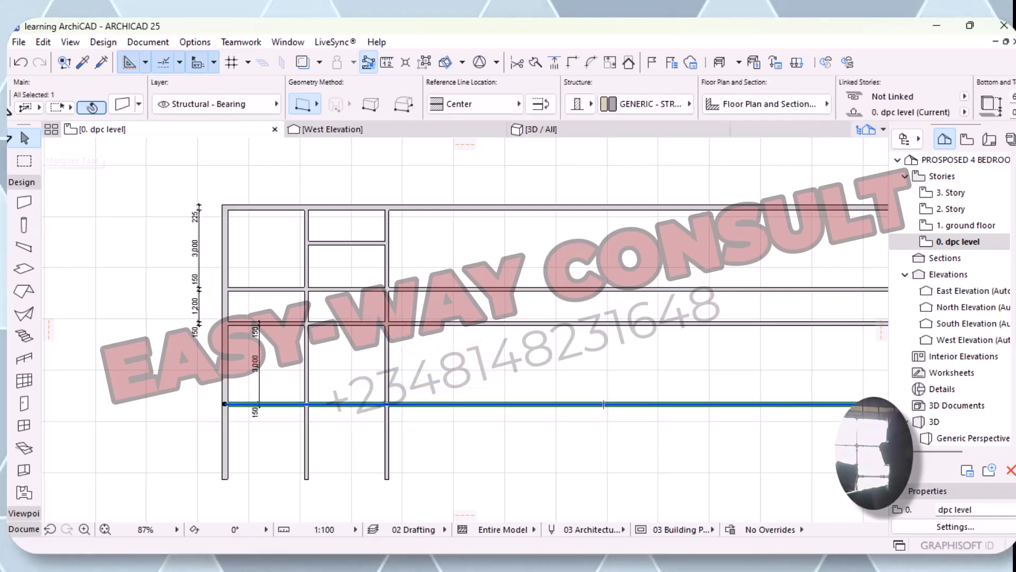
{"action": "left_click", "coordinate": [30, 207]}
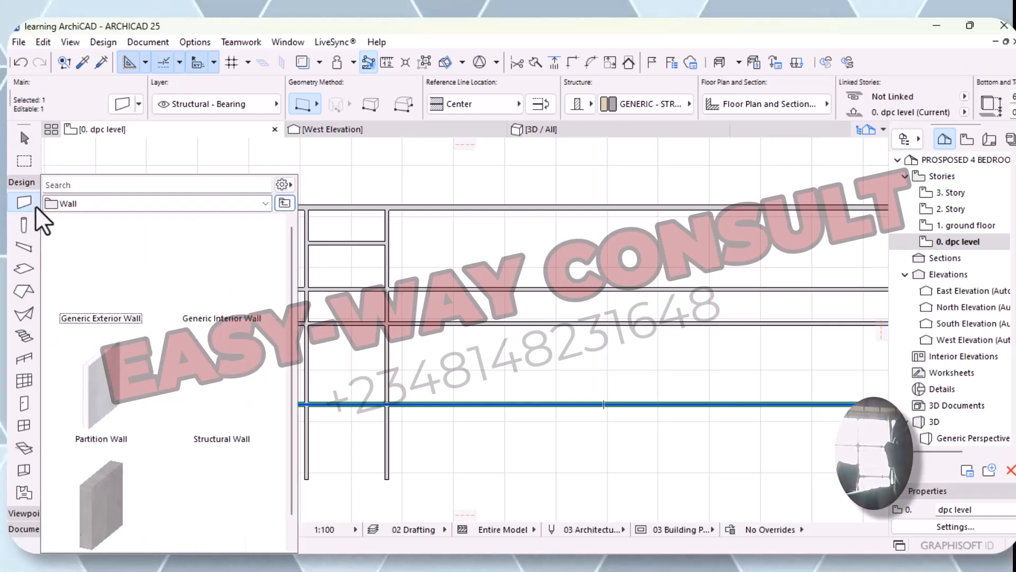
{"action": "left_click", "coordinate": [195, 144]}
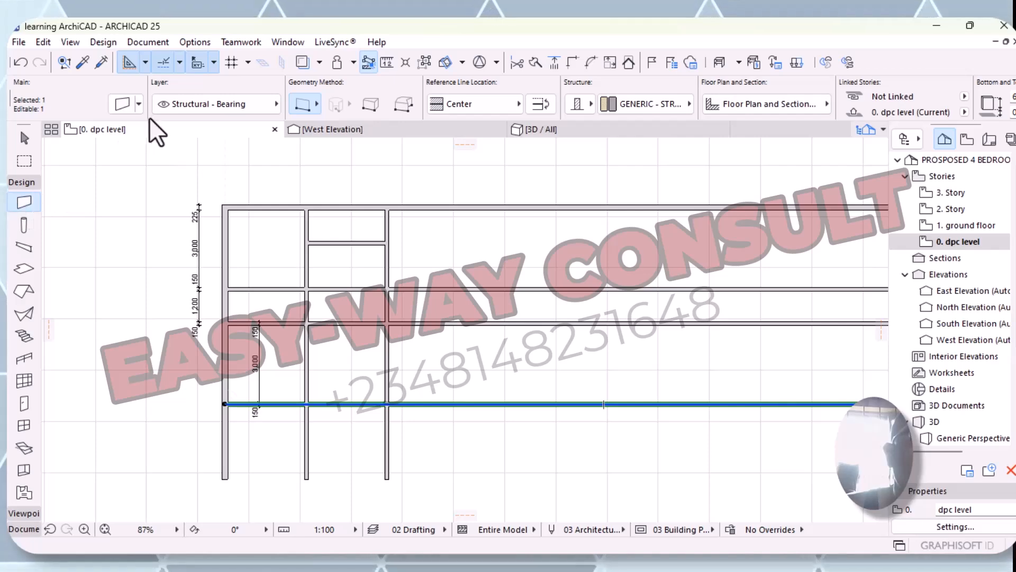
{"action": "left_click", "coordinate": [125, 108]}
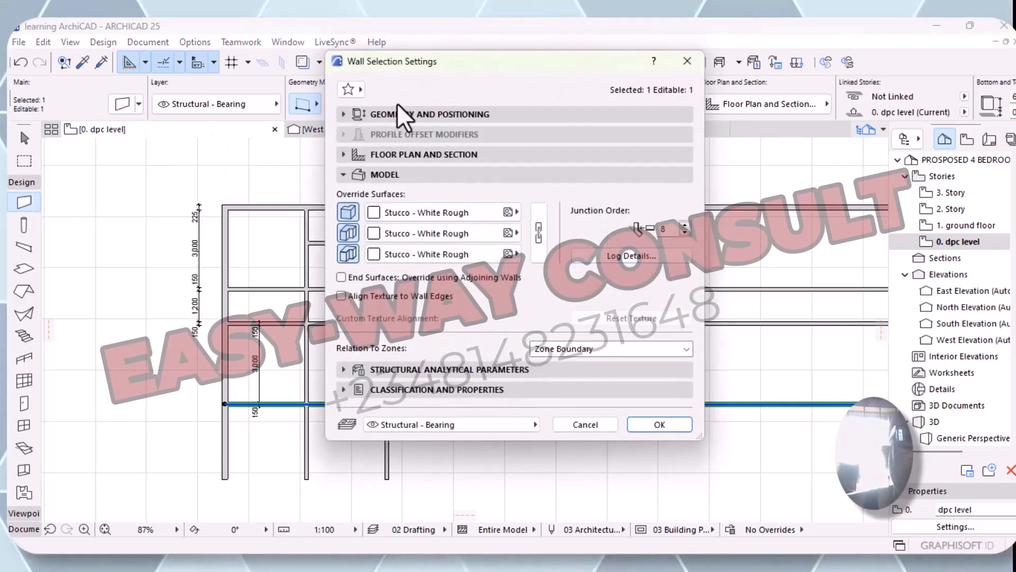
{"action": "left_click", "coordinate": [343, 114]}
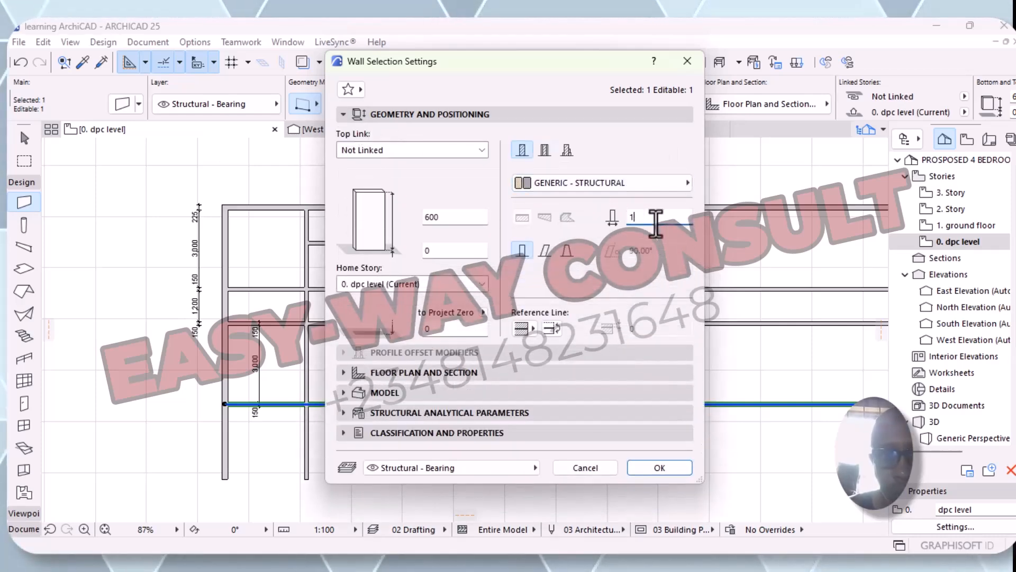
{"action": "type", "text": "225"}
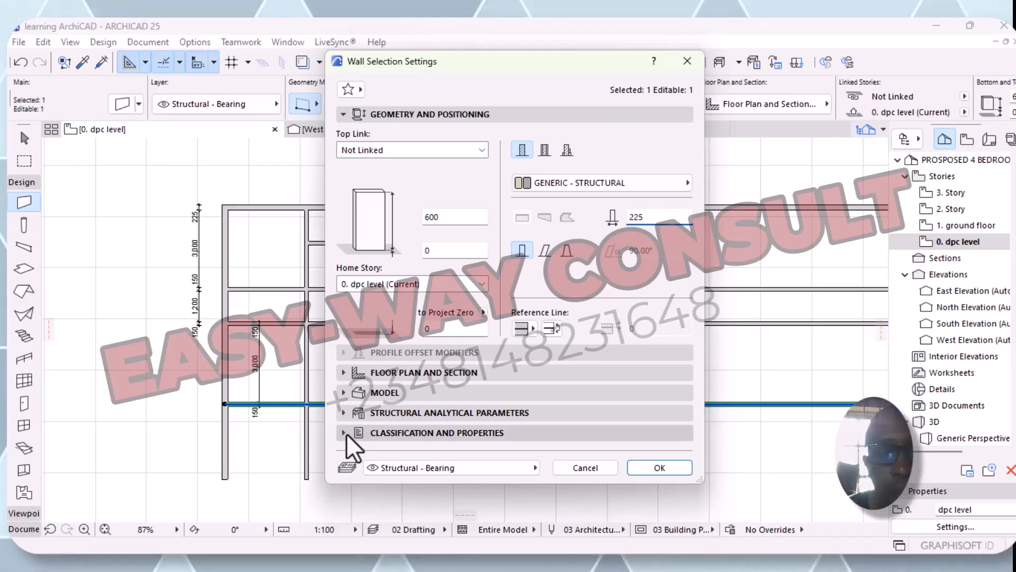
- Override the same wall's first two surfaces with Stucco - Yellow Rough and apply the wall settings
{"action": "left_click", "coordinate": [344, 392]}
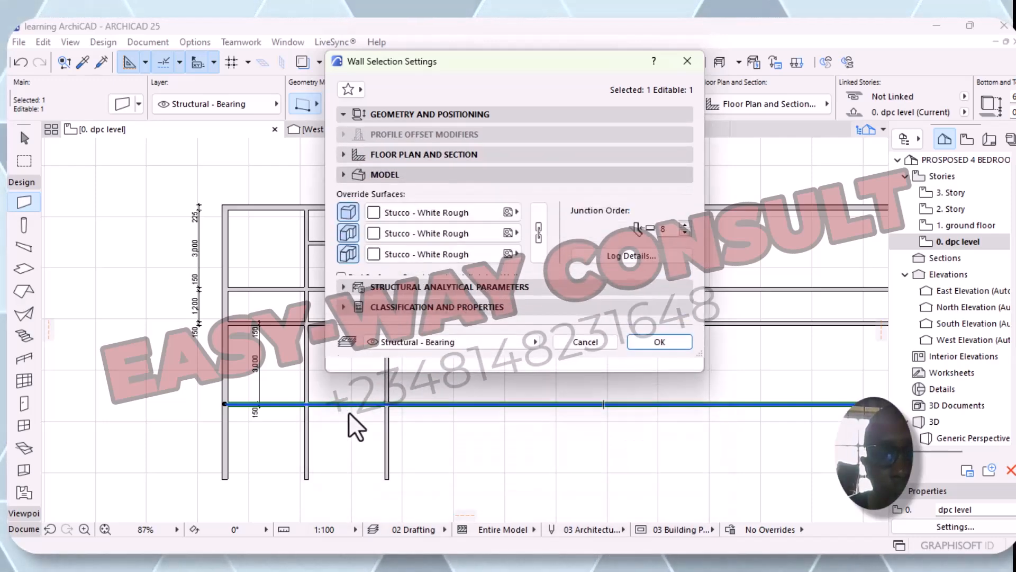
{"action": "left_click", "coordinate": [516, 231]}
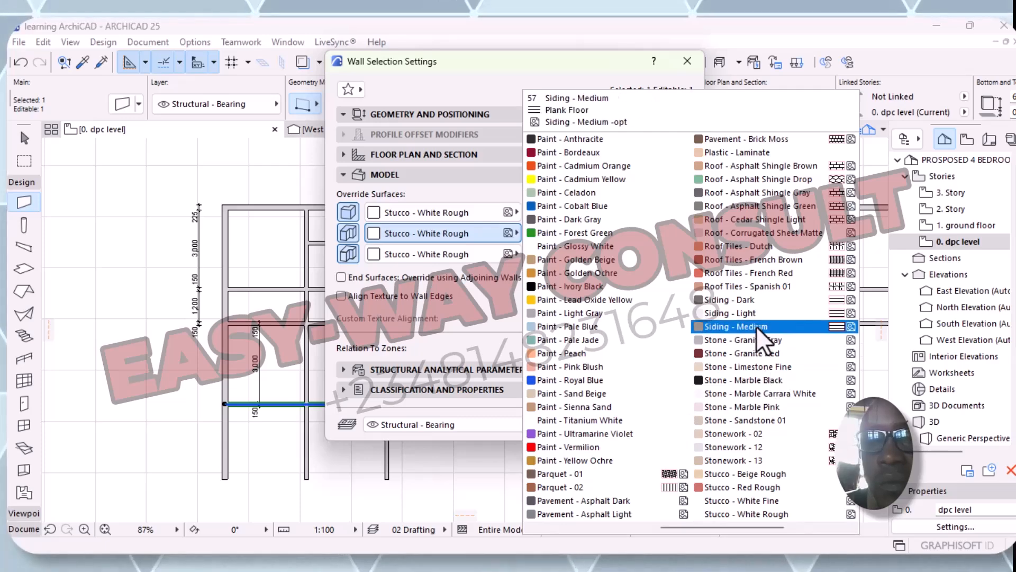
{"action": "scroll", "coordinate": [752, 332], "scroll_direction": "down", "scroll_amount": 3}
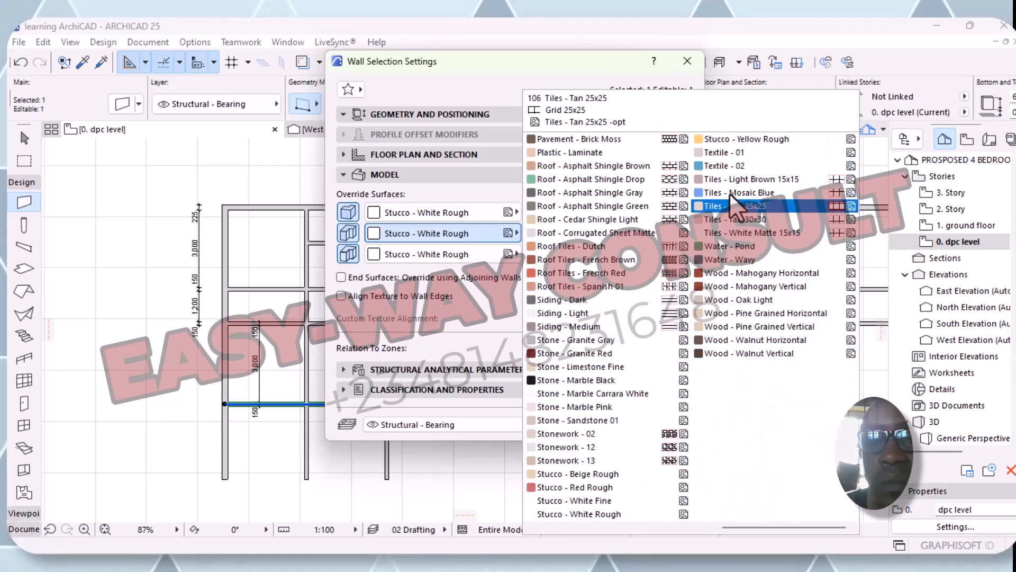
{"action": "left_click", "coordinate": [727, 138]}
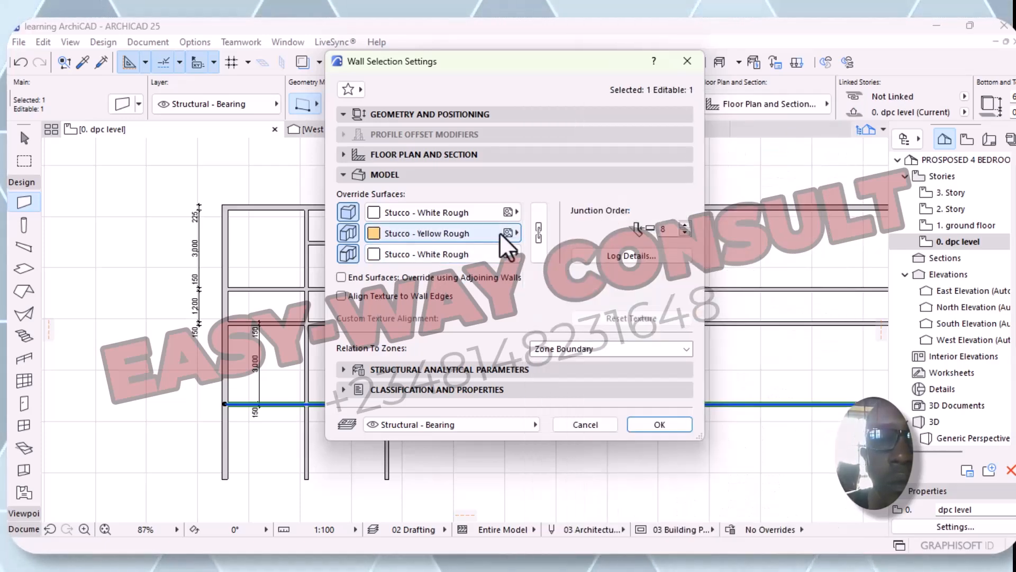
{"action": "left_click", "coordinate": [516, 213]}
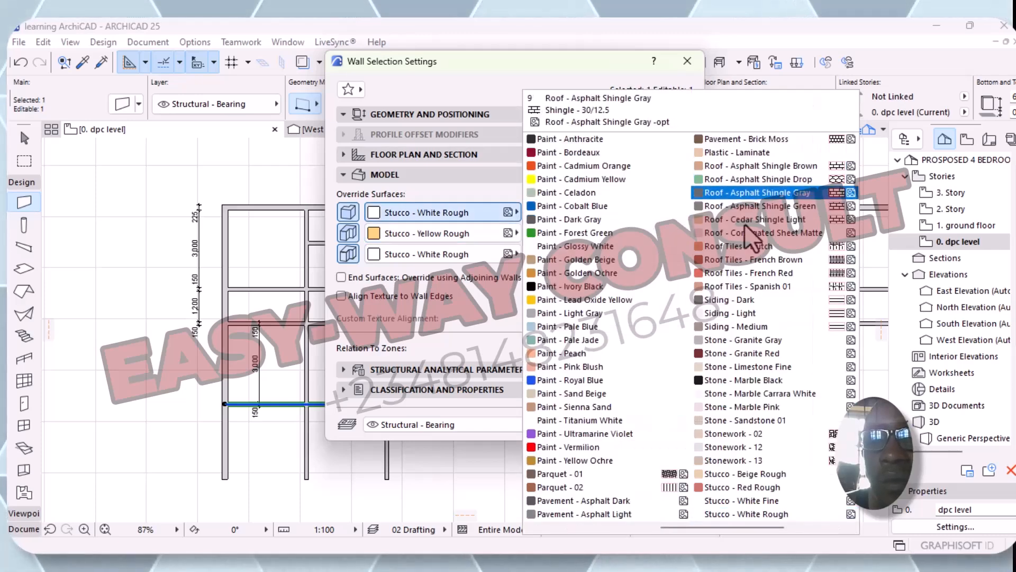
{"action": "left_click", "coordinate": [735, 137]}
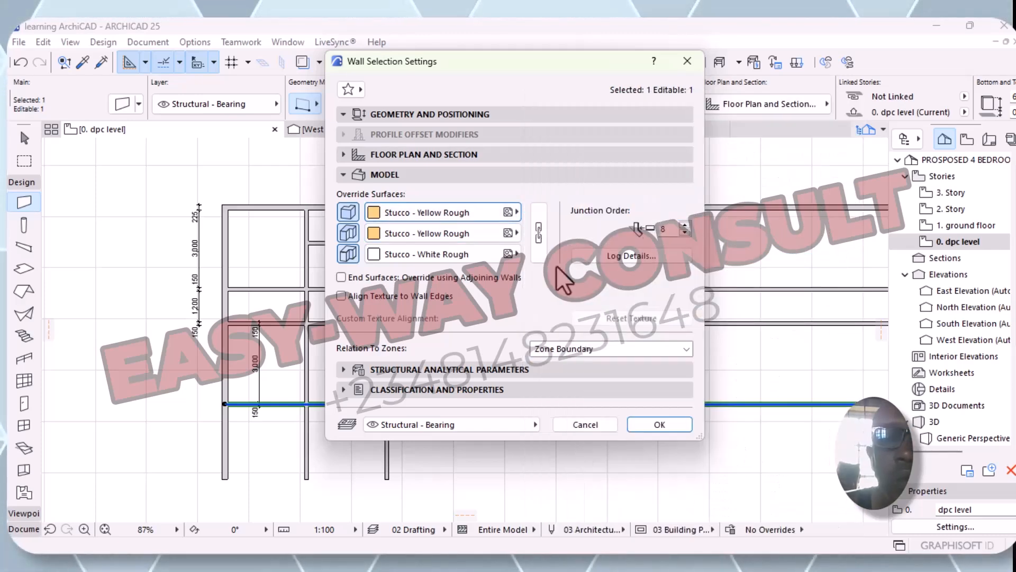
{"action": "left_click", "coordinate": [639, 424]}
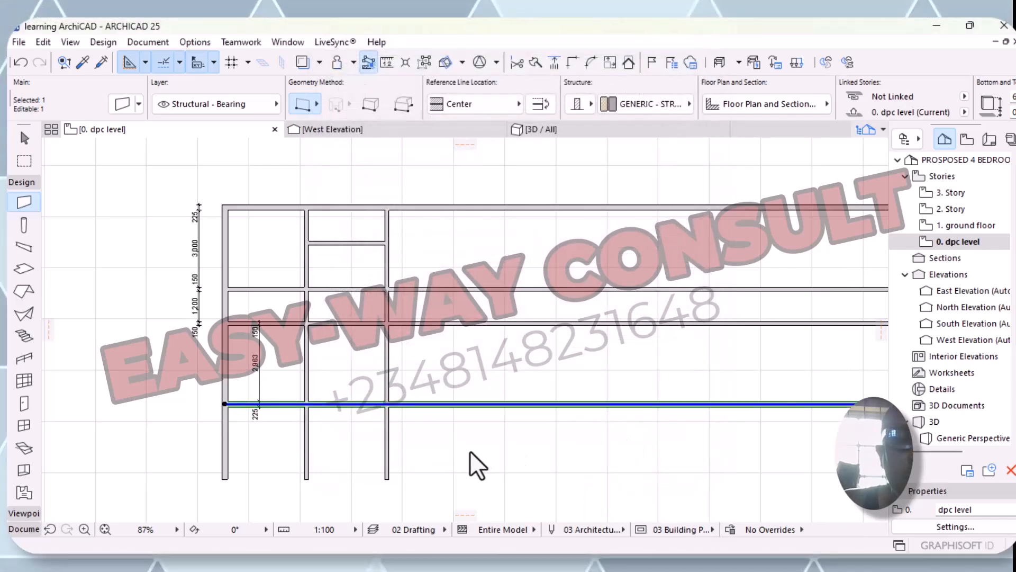
- Move the thickened lowest horizontal wall 37 mm straight down, away from the partition wall above it
{"action": "scroll", "coordinate": [267, 409], "scroll_direction": "up", "scroll_amount": 6}
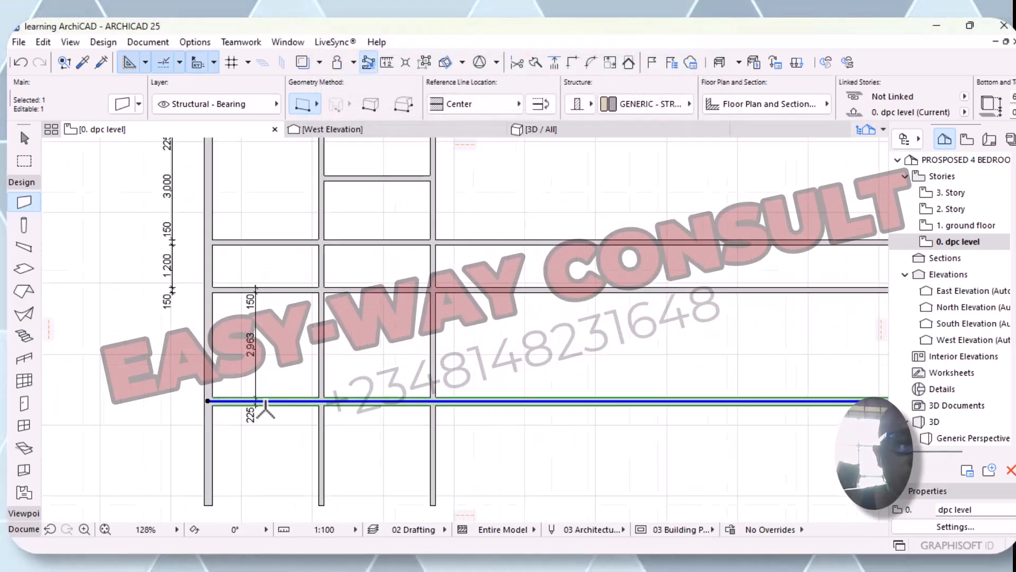
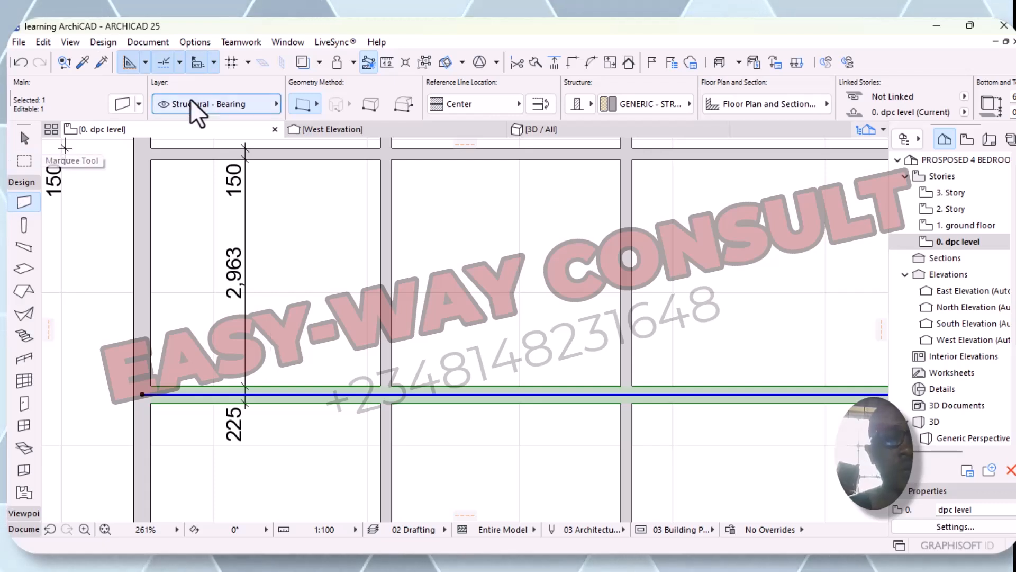
{"action": "right_click", "coordinate": [283, 352]}
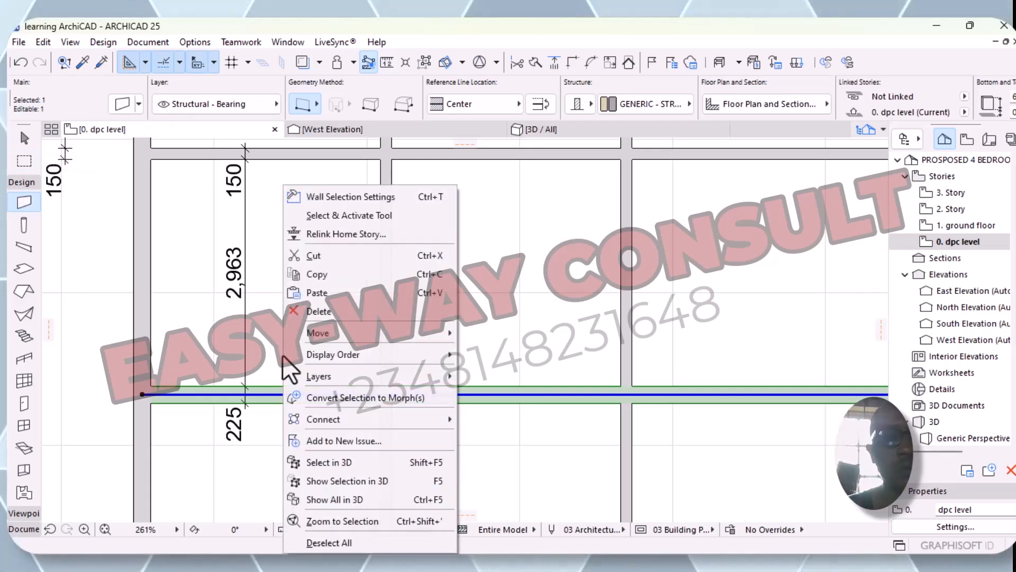
{"action": "mouse_move", "coordinate": [384, 333]}
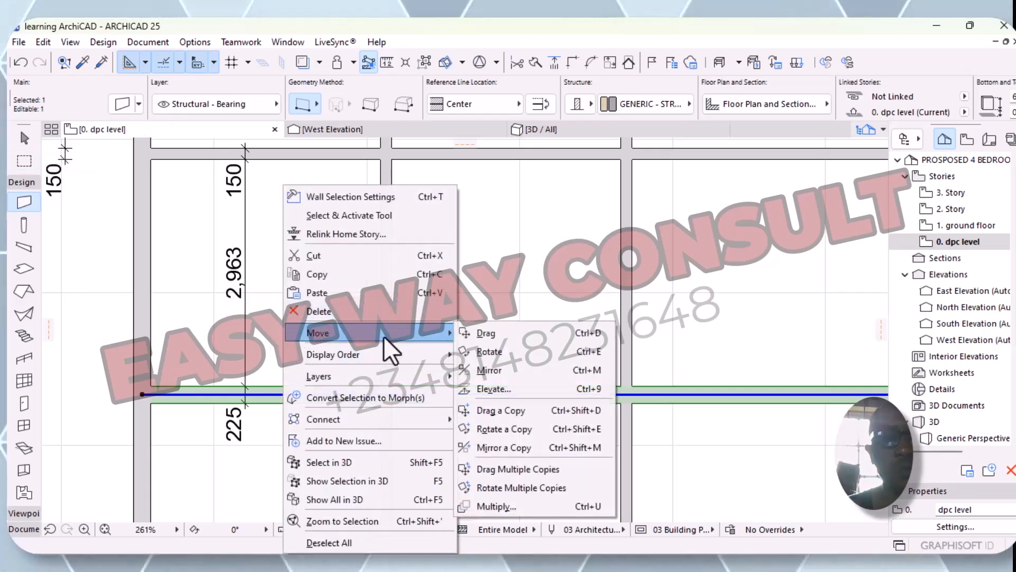
{"action": "left_click", "coordinate": [500, 335]}
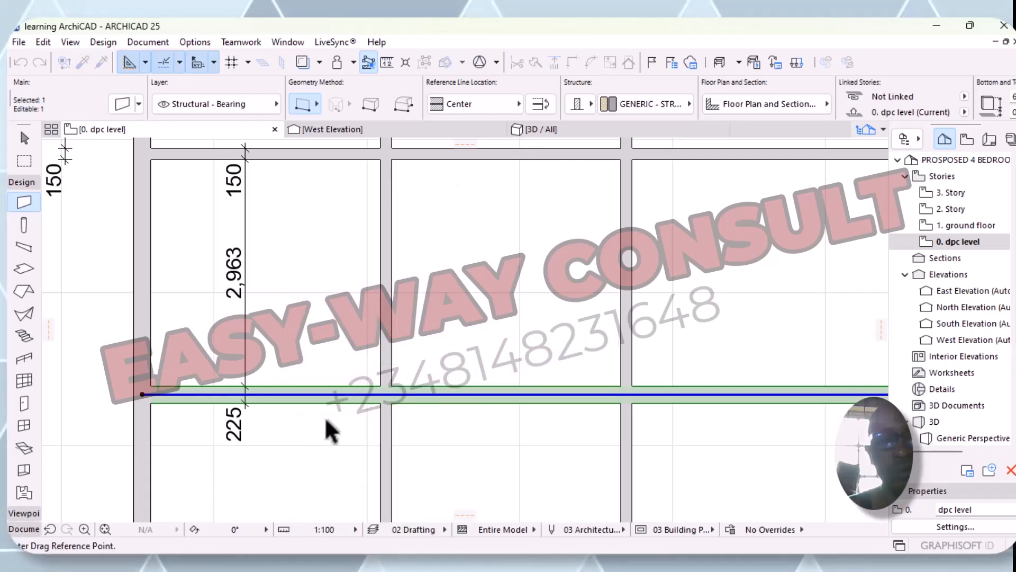
{"action": "left_click", "coordinate": [288, 394]}
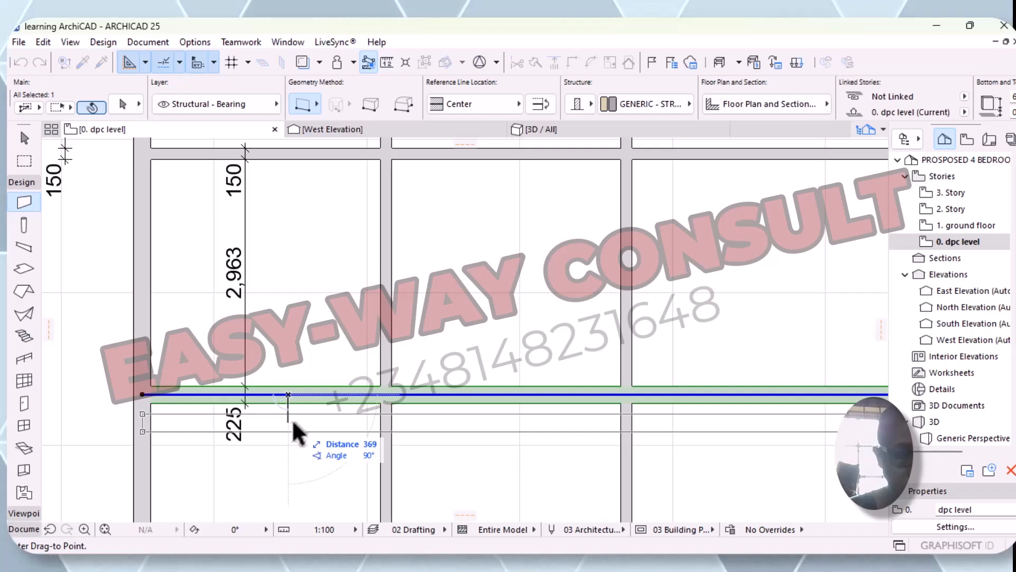
{"action": "key", "text": "Tab"}
{"action": "type", "text": "3"}
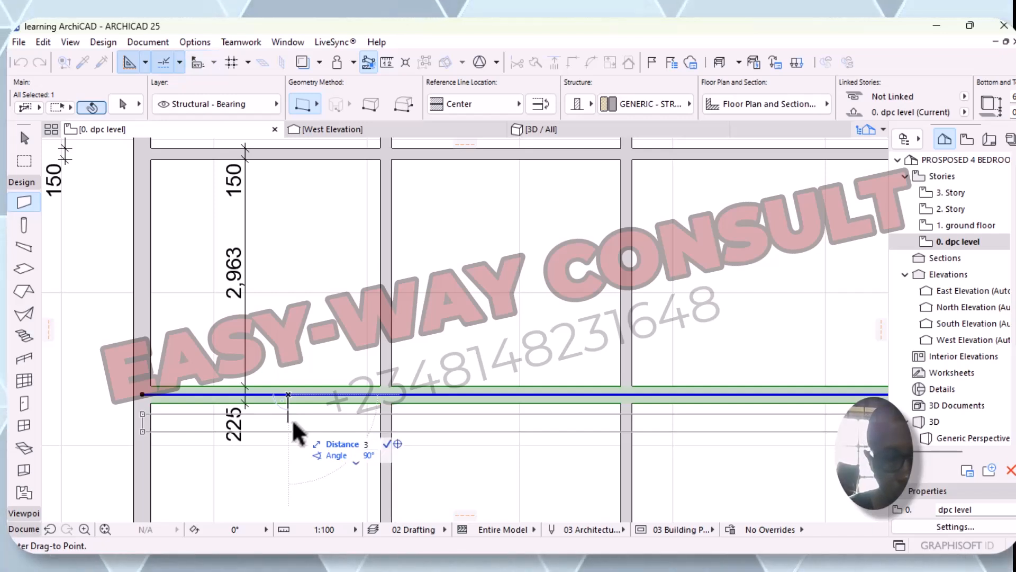
{"action": "type", "text": "7"}
{"action": "key", "text": "Return"}
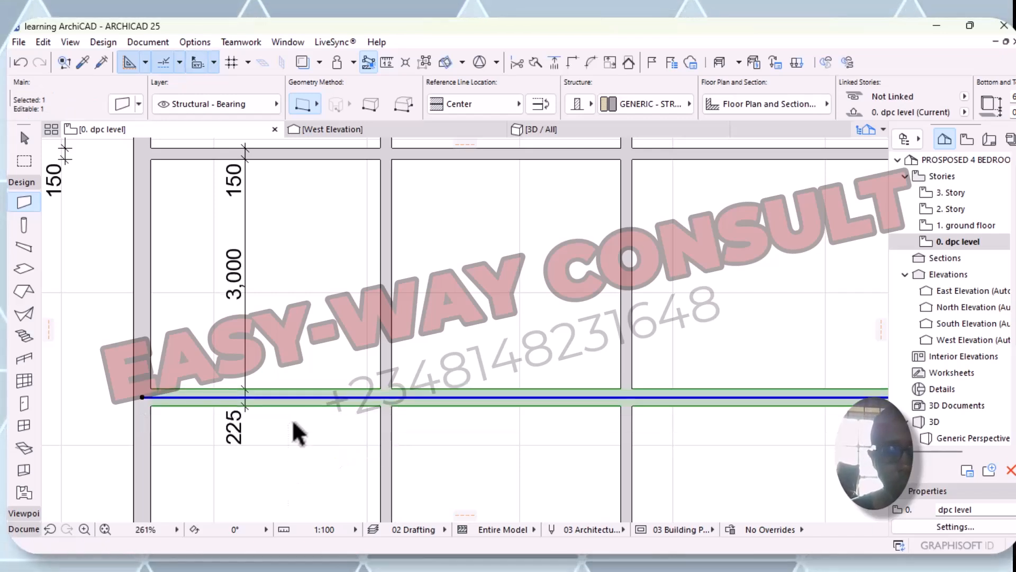
{"action": "scroll", "coordinate": [310, 370], "scroll_direction": "down", "scroll_amount": 5}
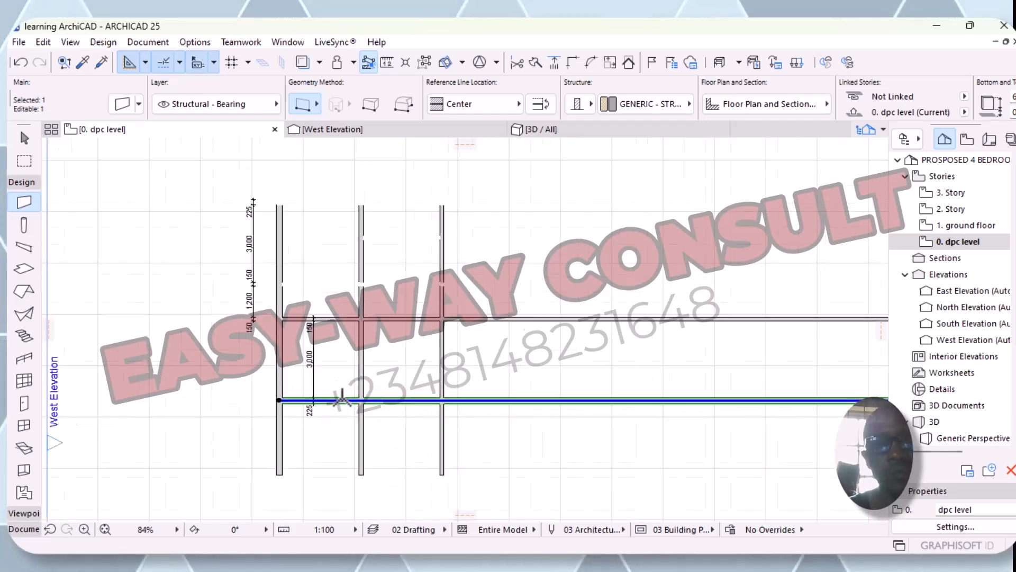
- Trim off the ends of the west wall and the two vertical partition walls that project below the lowest horizontal wall
{"action": "key", "text": "Escape"}
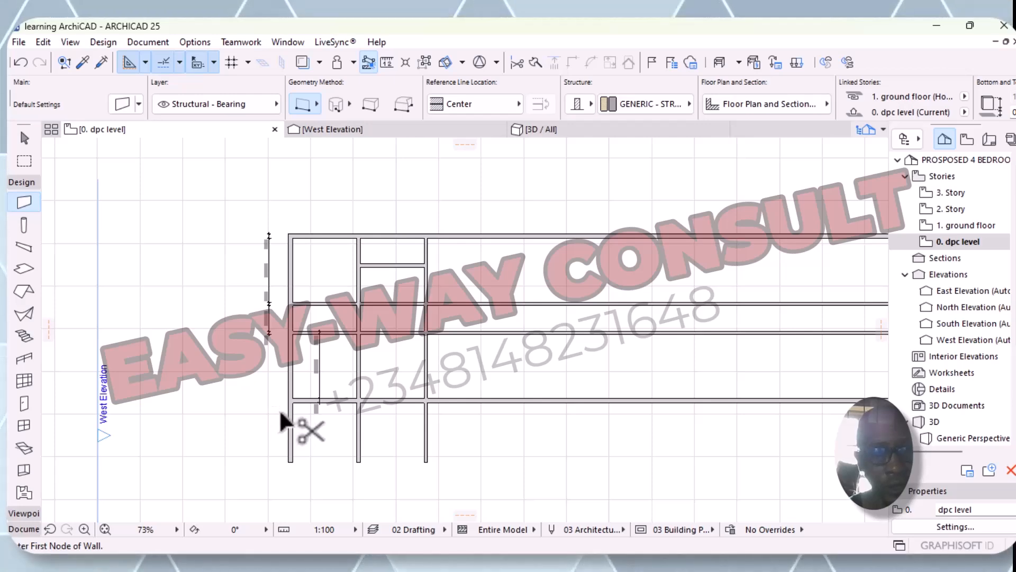
{"action": "scroll", "coordinate": [276, 407], "scroll_direction": "up", "scroll_amount": 4}
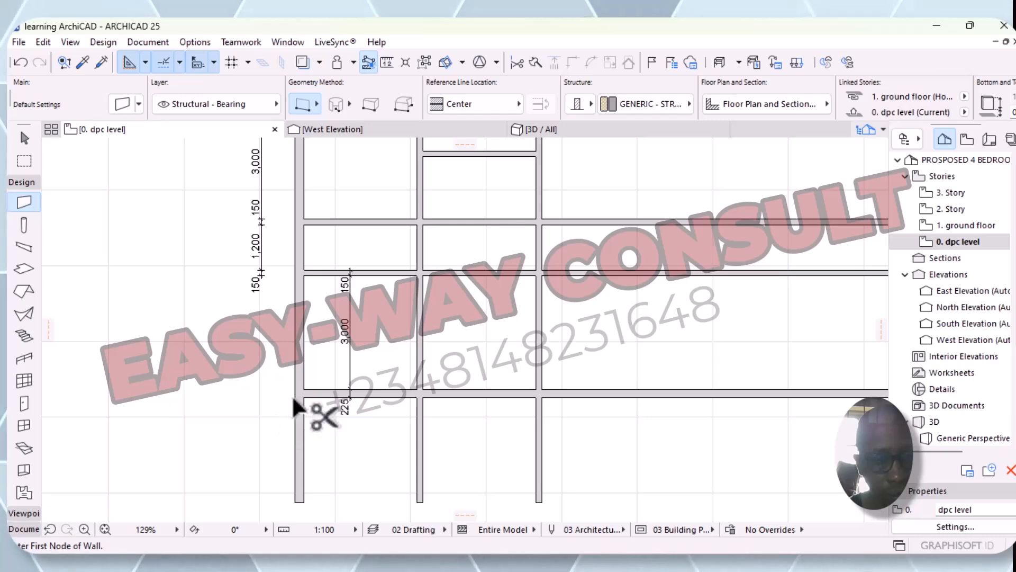
{"action": "scroll", "coordinate": [295, 400], "scroll_direction": "up", "scroll_amount": 7}
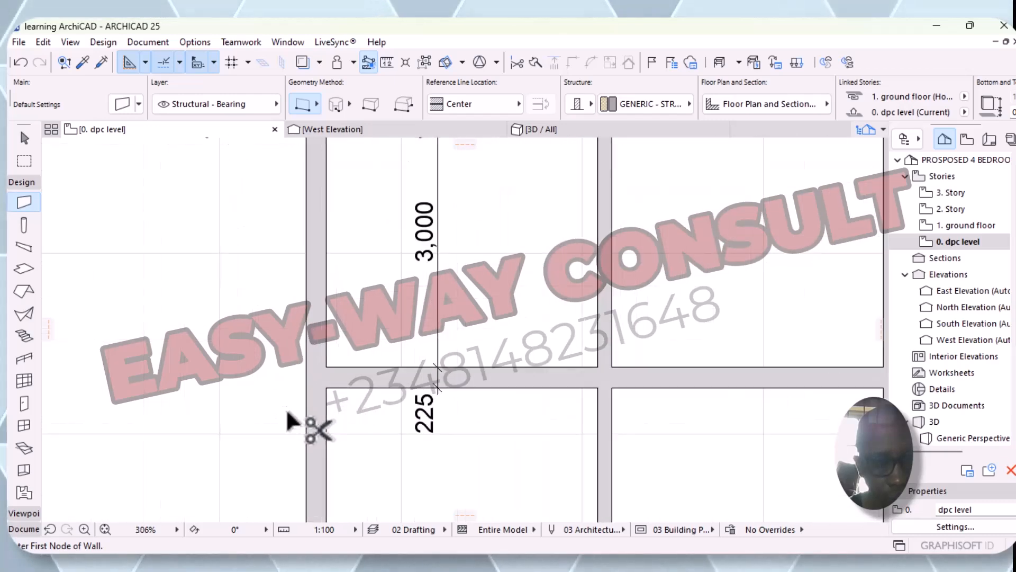
{"action": "left_click", "coordinate": [322, 395], "text": "ctrl"}
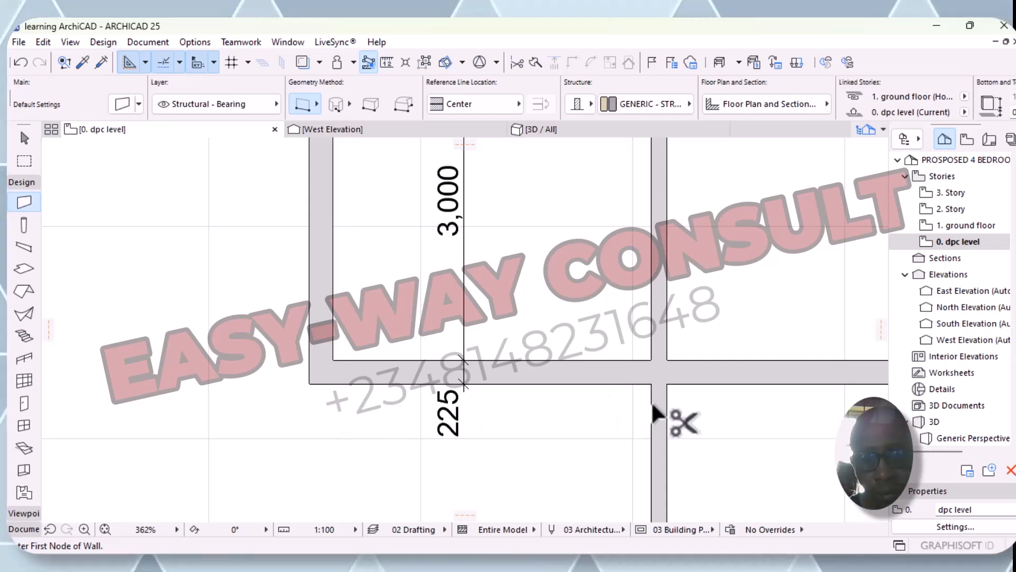
{"action": "left_click", "coordinate": [659, 415], "text": "ctrl"}
{"action": "scroll", "coordinate": [642, 414], "scroll_direction": "down", "scroll_amount": 10}
{"action": "scroll", "coordinate": [466, 465], "scroll_direction": "up", "scroll_amount": 3}
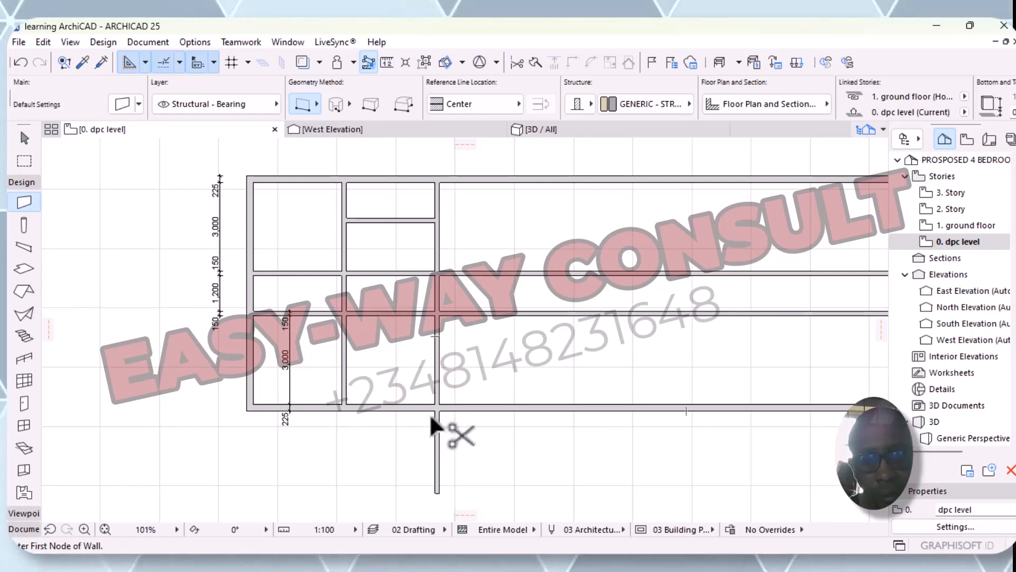
{"action": "scroll", "coordinate": [429, 416], "scroll_direction": "up", "scroll_amount": 5}
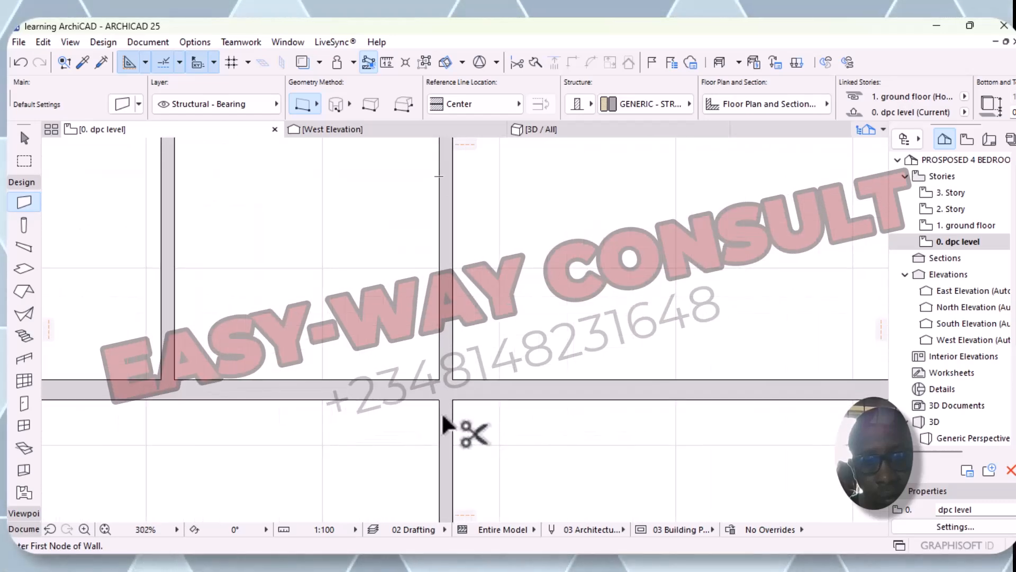
{"action": "scroll", "coordinate": [443, 412], "scroll_direction": "up", "scroll_amount": 6}
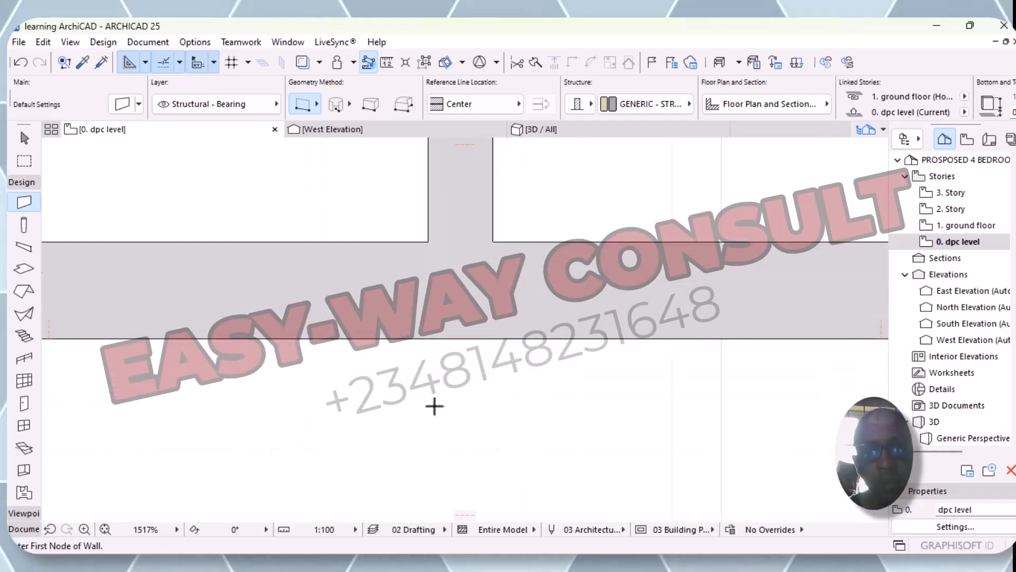
{"action": "scroll", "coordinate": [434, 403], "scroll_direction": "down", "scroll_amount": 15}
{"action": "middle_click_drag", "start_coordinate": [463, 378], "coordinate": [418, 416]}
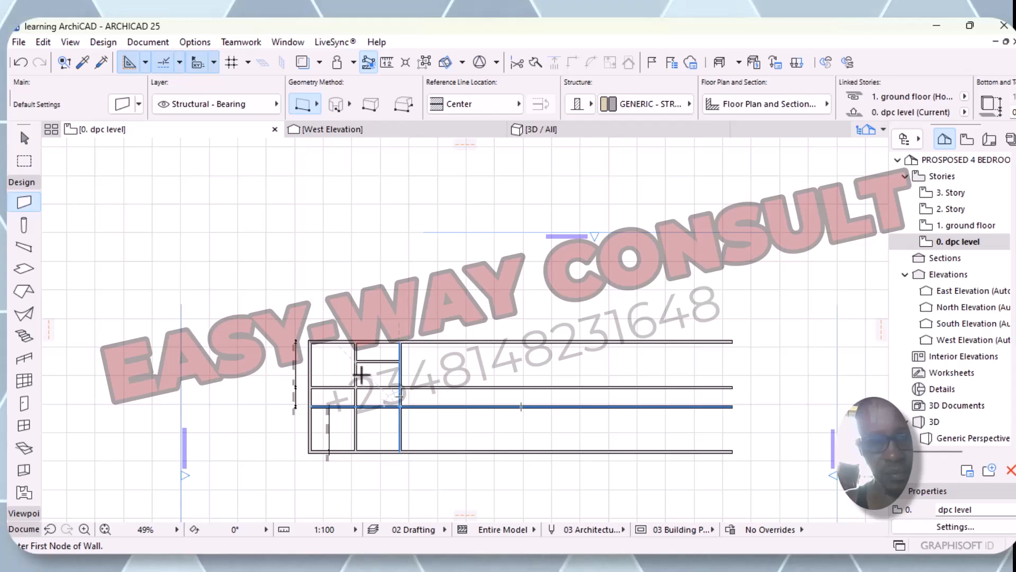
{"action": "scroll", "coordinate": [362, 375], "scroll_direction": "up", "scroll_amount": 1}
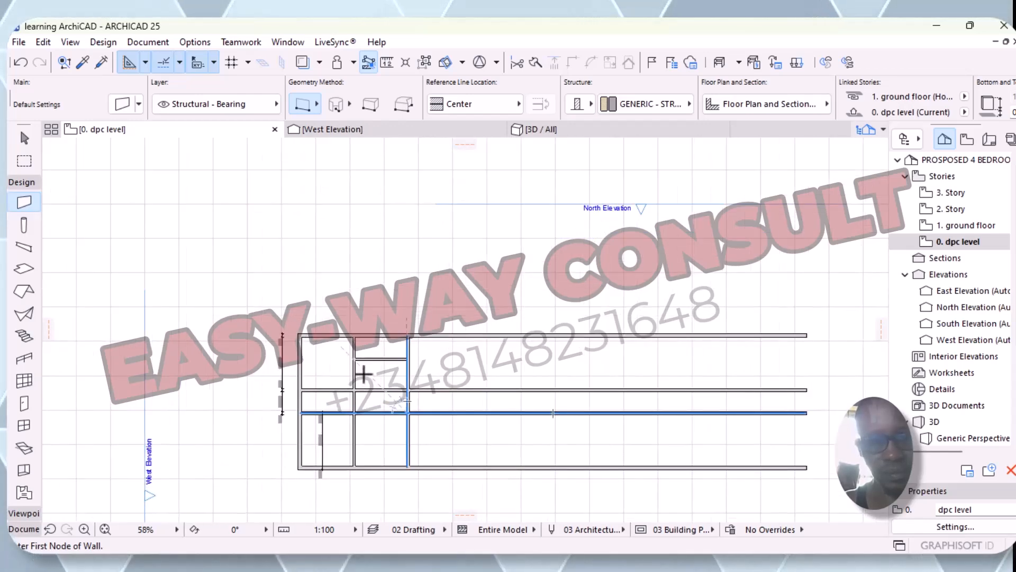
- Delete the vertical dimension chain that runs outside the west wall
{"action": "scroll", "coordinate": [363, 374], "scroll_direction": "up", "scroll_amount": 2}
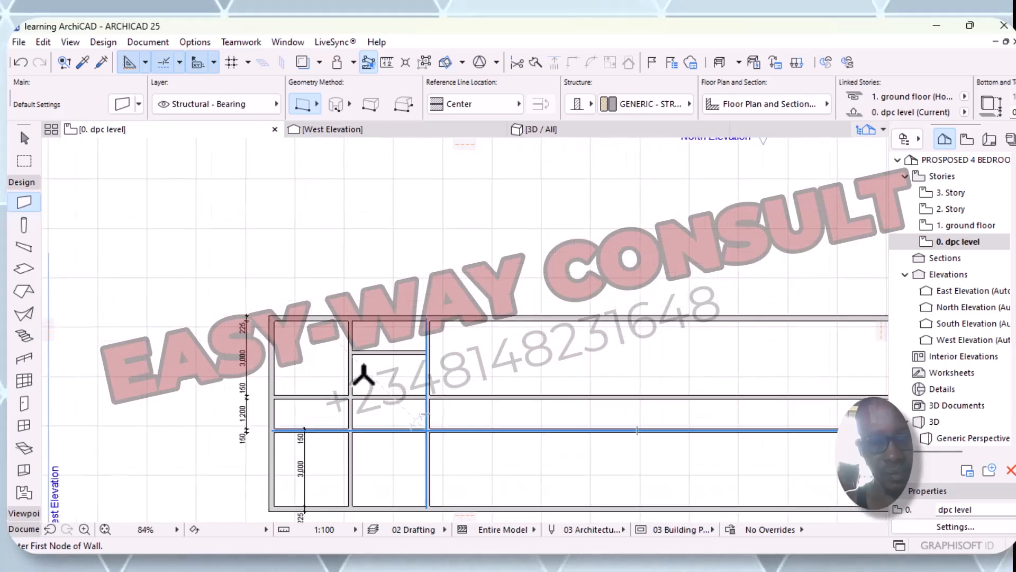
{"action": "scroll", "coordinate": [363, 374], "scroll_direction": "up", "scroll_amount": 3}
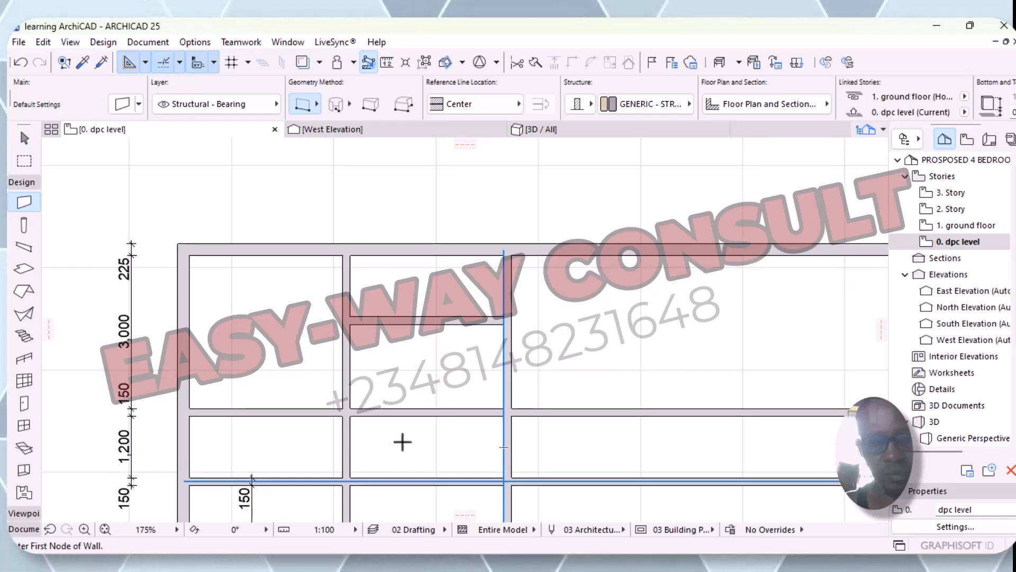
{"action": "scroll", "coordinate": [405, 440], "scroll_direction": "down", "scroll_amount": 1}
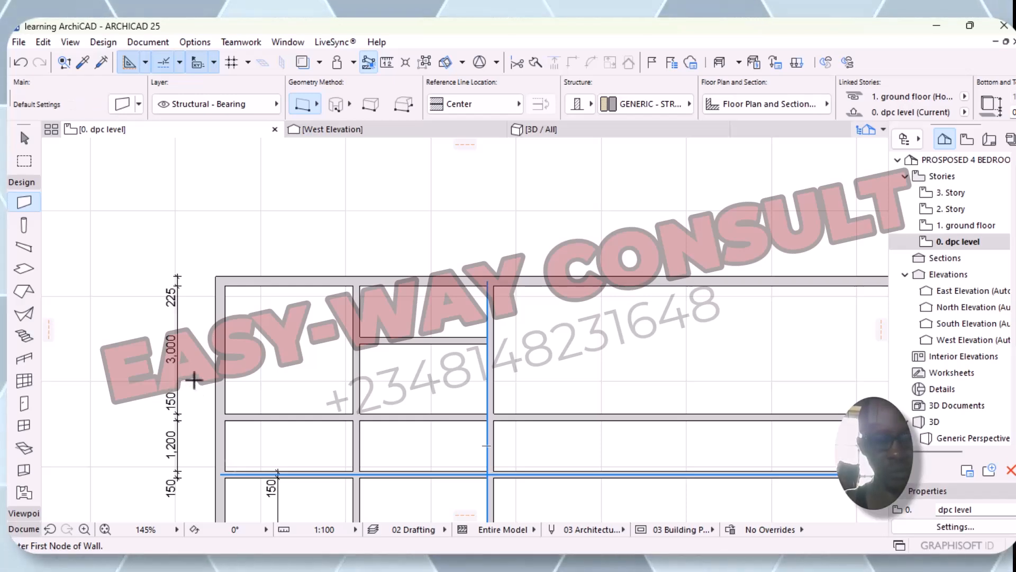
{"action": "key", "text": "Escape"}
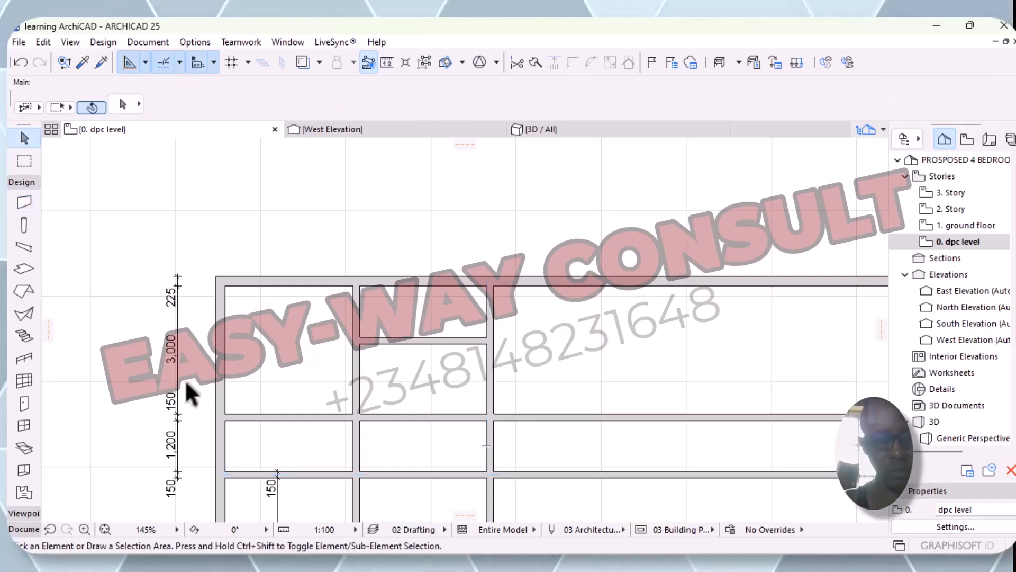
{"action": "scroll", "coordinate": [246, 347], "scroll_direction": "down", "scroll_amount": 3}
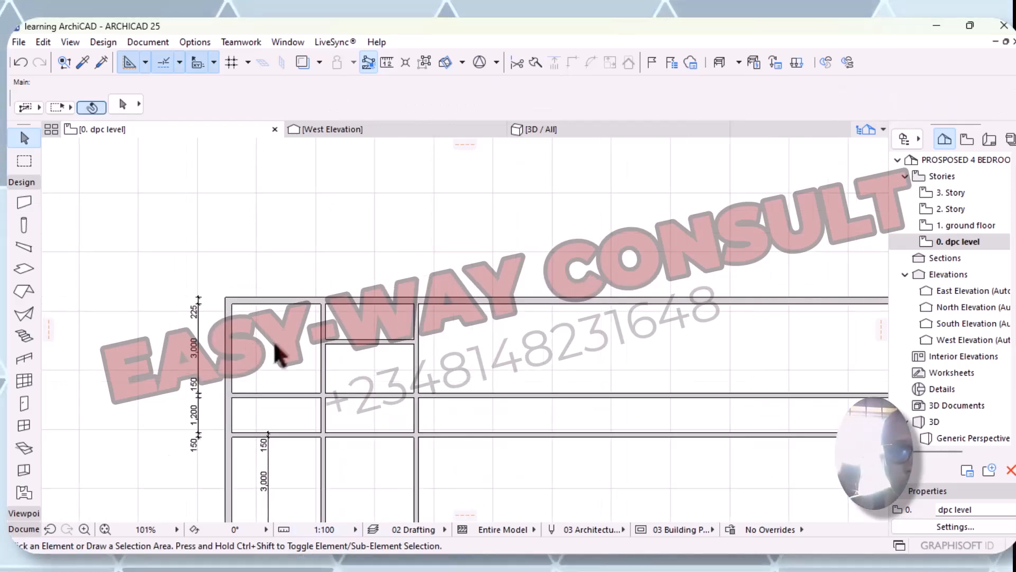
{"action": "scroll", "coordinate": [270, 348], "scroll_direction": "up", "scroll_amount": 2}
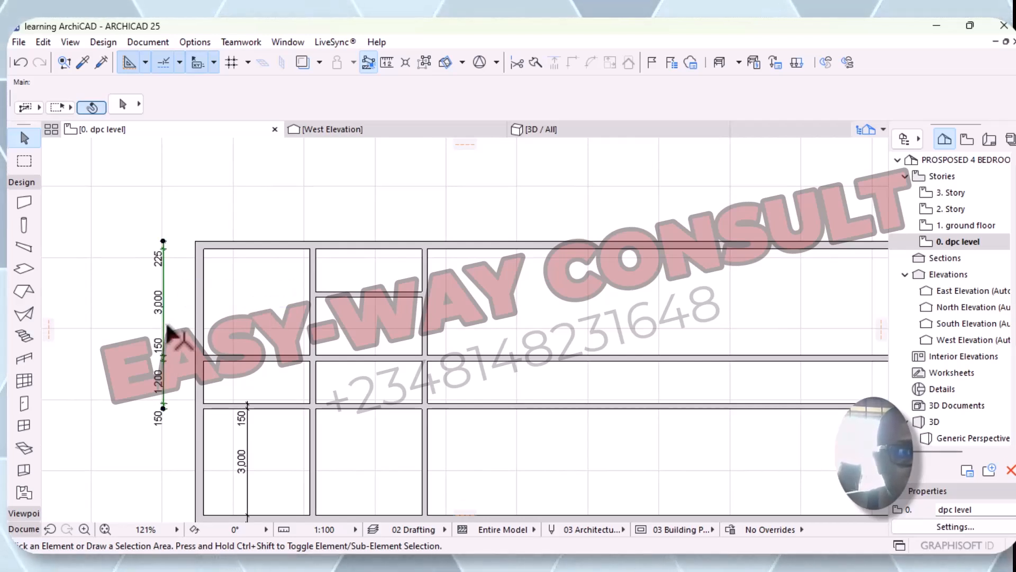
{"action": "right_click", "coordinate": [185, 166]}
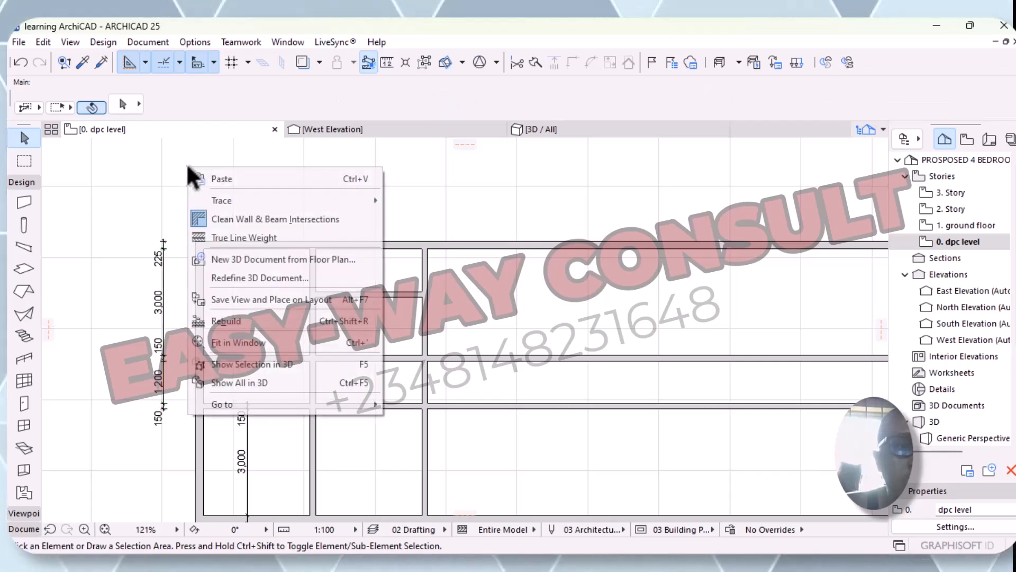
{"action": "left_click", "coordinate": [149, 175]}
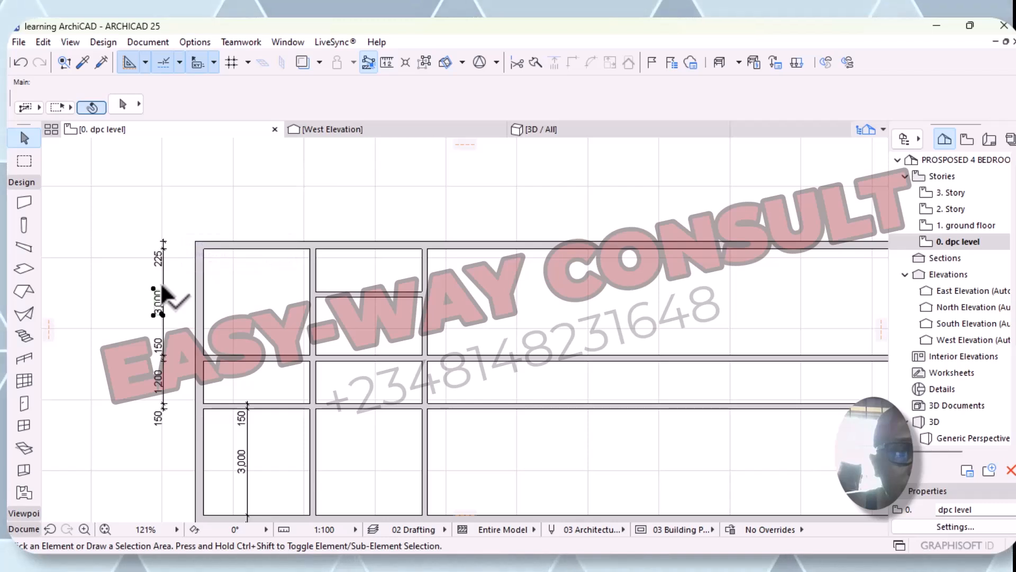
{"action": "left_click", "coordinate": [174, 265]}
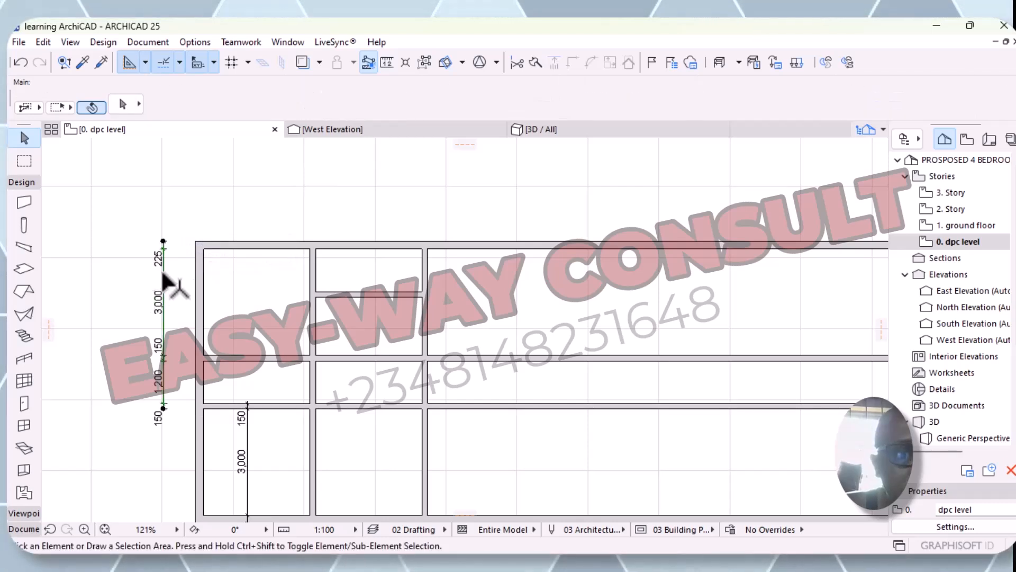
{"action": "left_click", "coordinate": [164, 276]}
{"action": "right_click", "coordinate": [165, 277]}
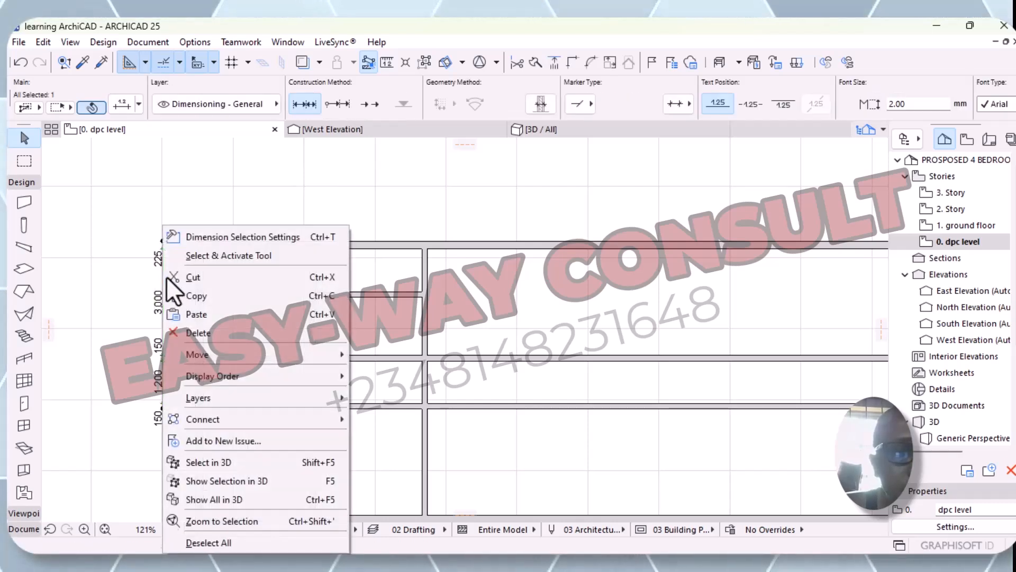
{"action": "left_click", "coordinate": [198, 332]}
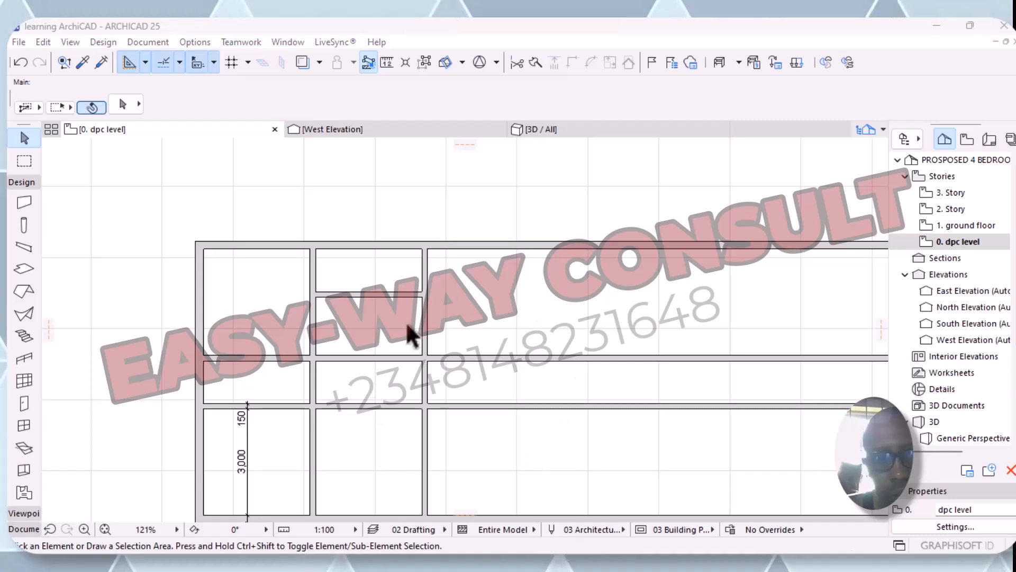
- Delete the remaining vertical dimension chain inside the lower west room
{"action": "scroll", "coordinate": [356, 436], "scroll_direction": "down", "scroll_amount": 3}
{"action": "scroll", "coordinate": [368, 446], "scroll_direction": "up", "scroll_amount": 3}
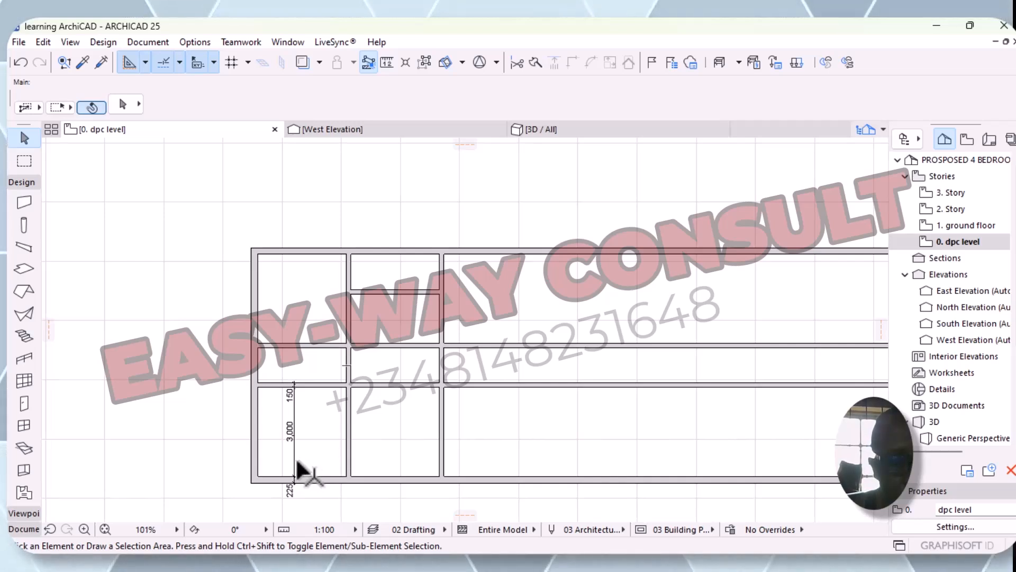
{"action": "left_click", "coordinate": [295, 463]}
{"action": "right_click", "coordinate": [310, 446]}
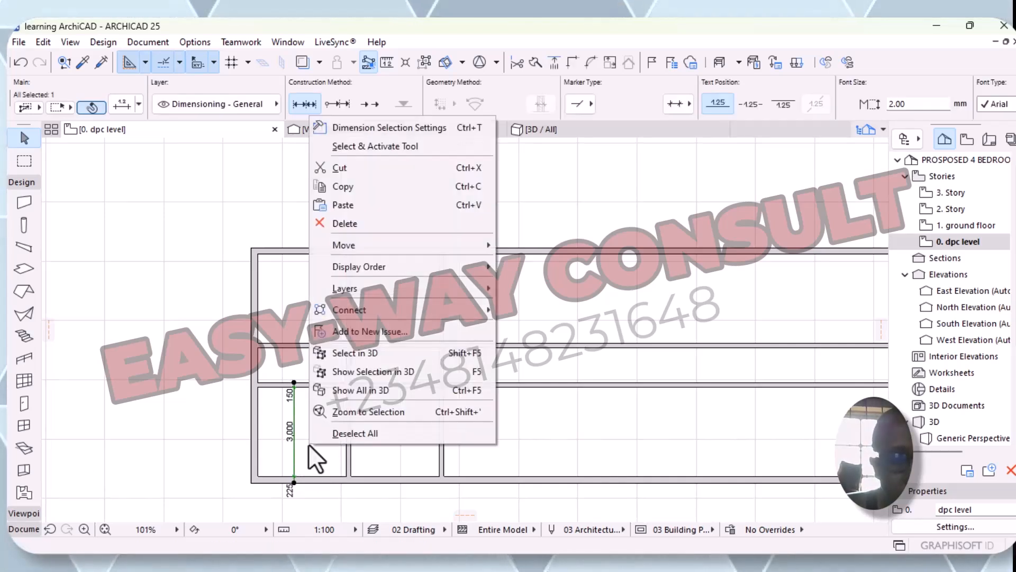
{"action": "left_click", "coordinate": [355, 225]}
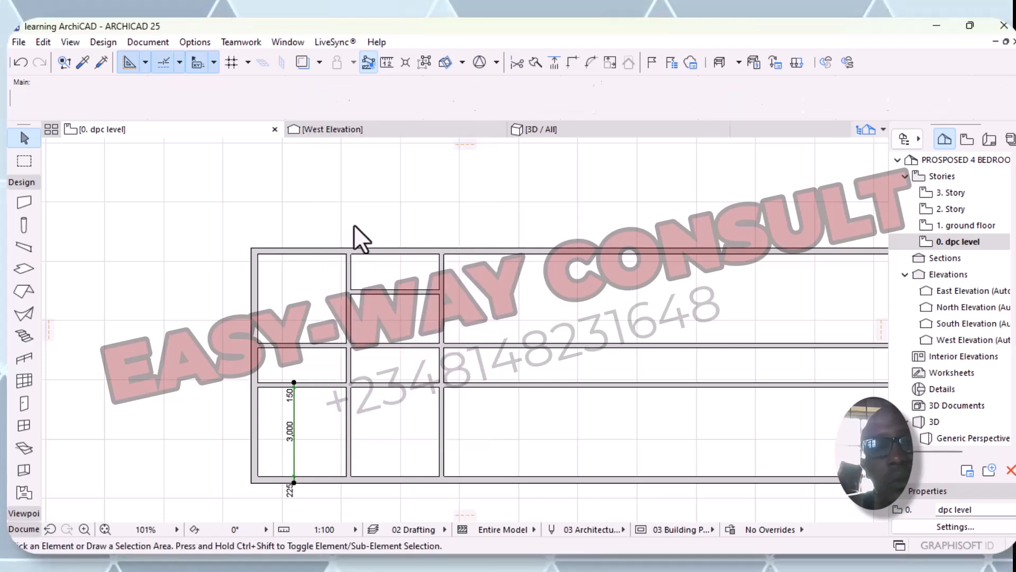
- Drag a copy of the first vertical partition wall 1000 mm horizontally toward the west wall and deselect it
{"action": "left_click", "coordinate": [349, 379]}
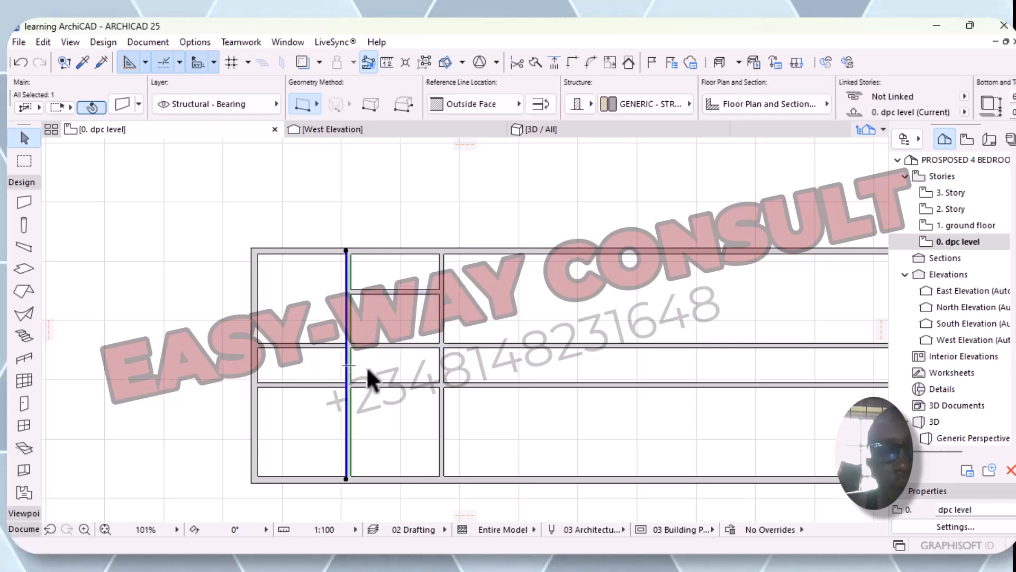
{"action": "right_click", "coordinate": [367, 378]}
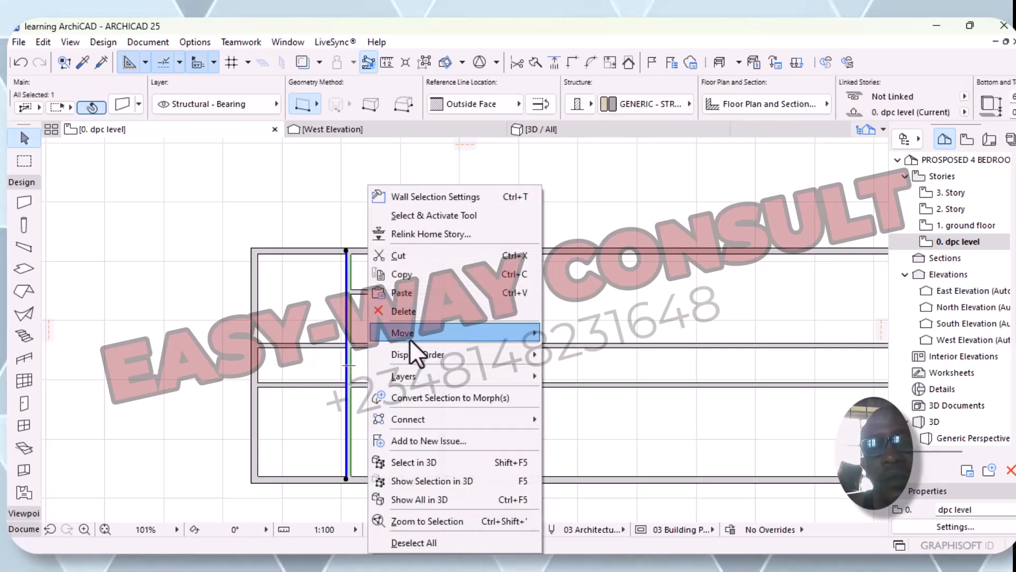
{"action": "mouse_move", "coordinate": [413, 342]}
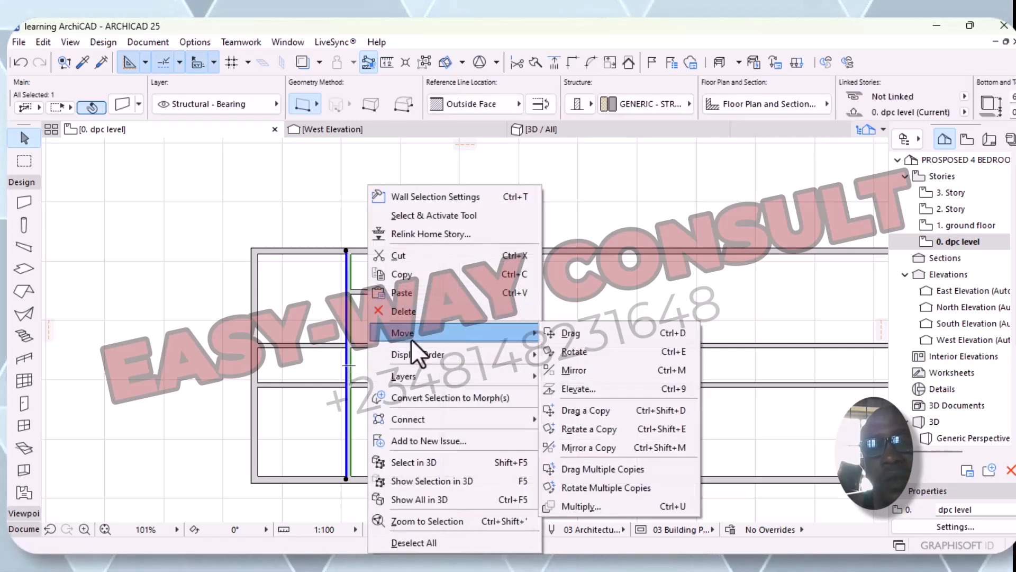
{"action": "left_click", "coordinate": [589, 411]}
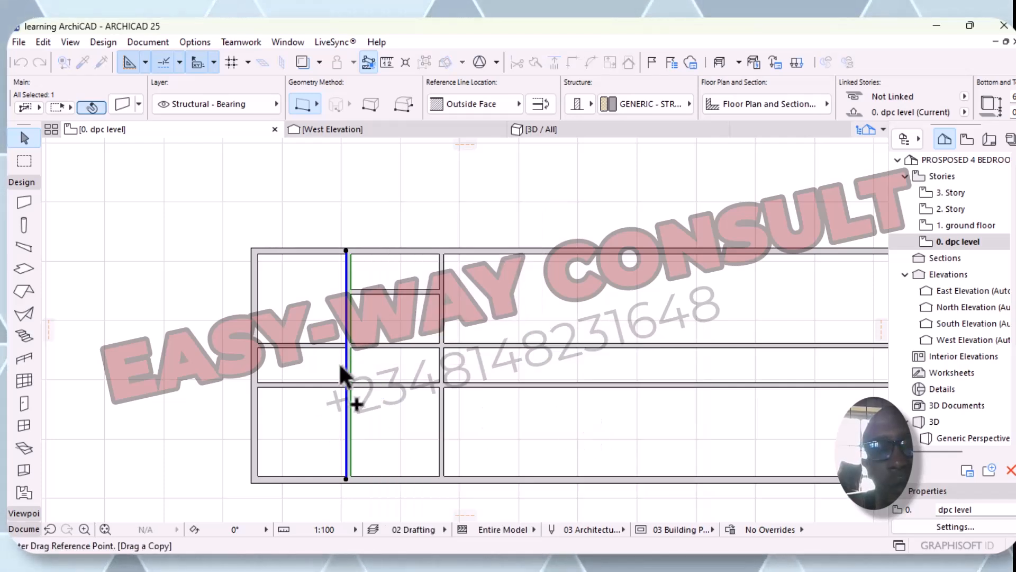
{"action": "left_click", "coordinate": [346, 366]}
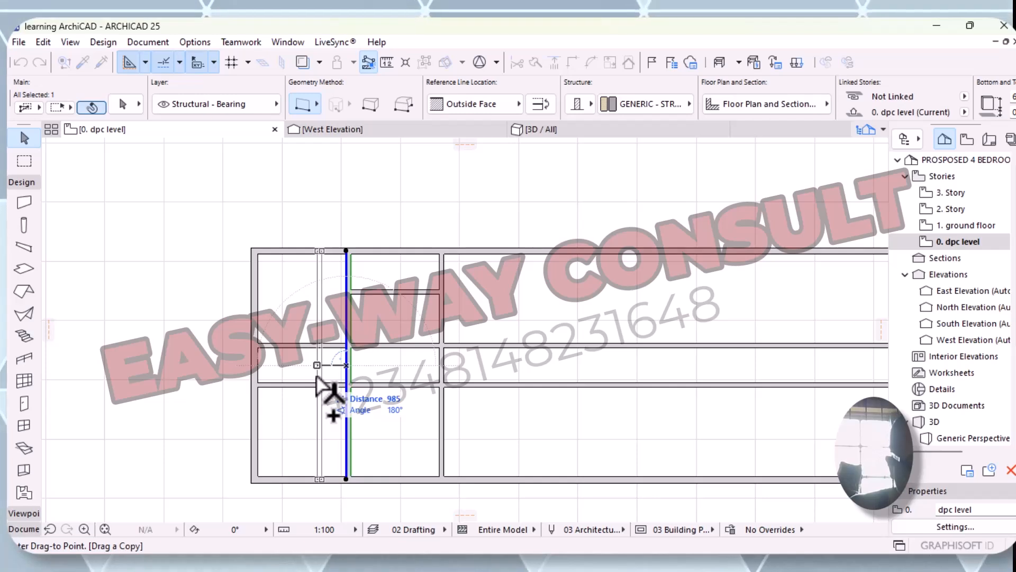
{"action": "key", "text": "Tab"}
{"action": "type", "text": "100"}
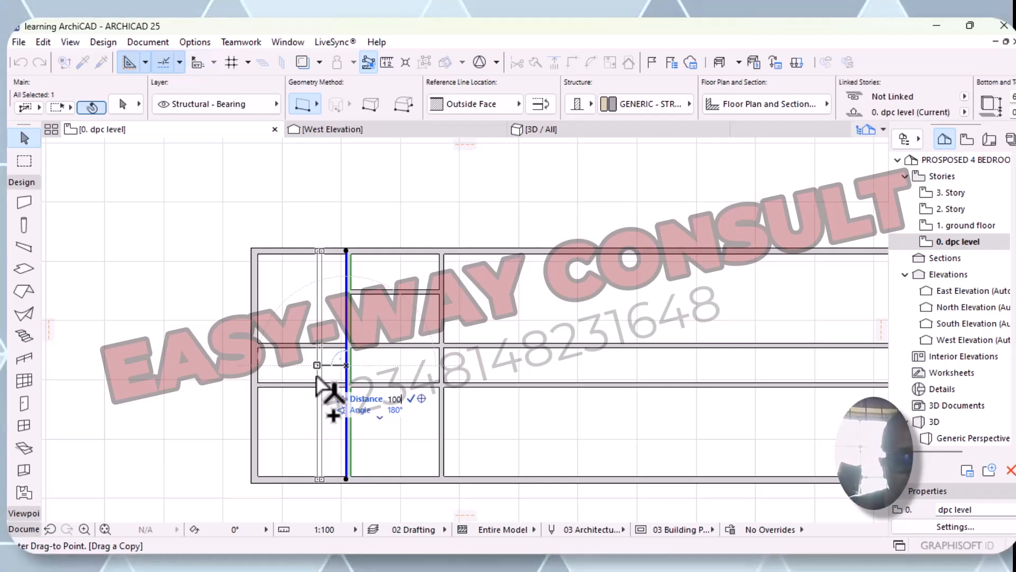
{"action": "type", "text": "0"}
{"action": "key", "text": "Return"}
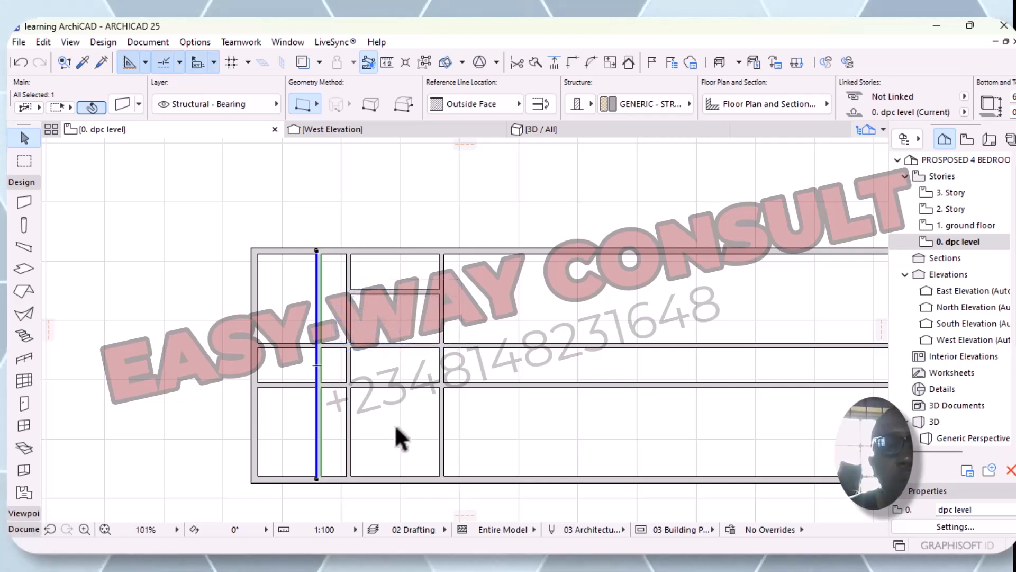
{"action": "left_click", "coordinate": [400, 438]}
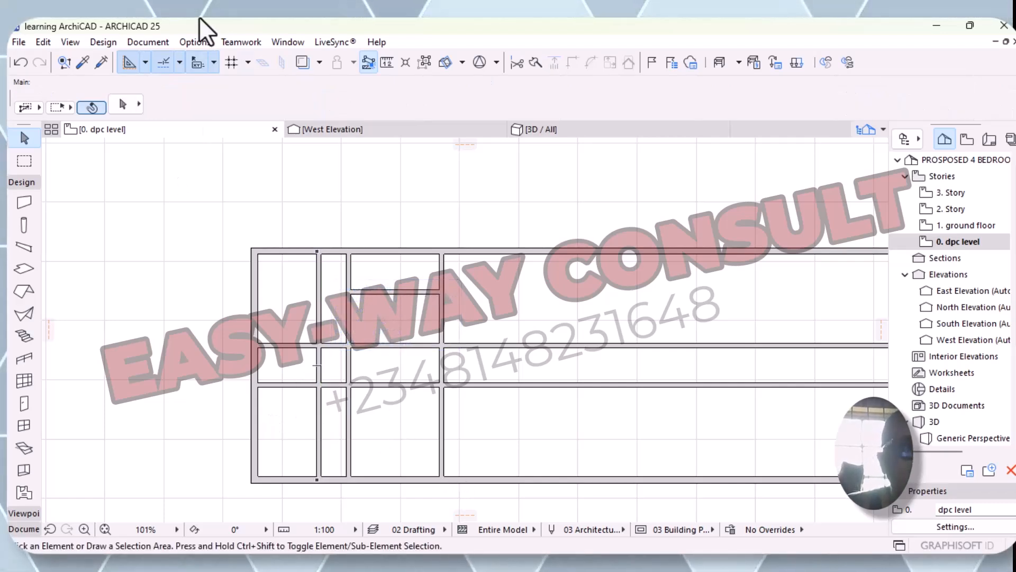
- Dimension the gap and wall thicknesses between the copied partition wall and the original, placing the dimension line across the upper room
{"action": "left_click", "coordinate": [149, 43]}
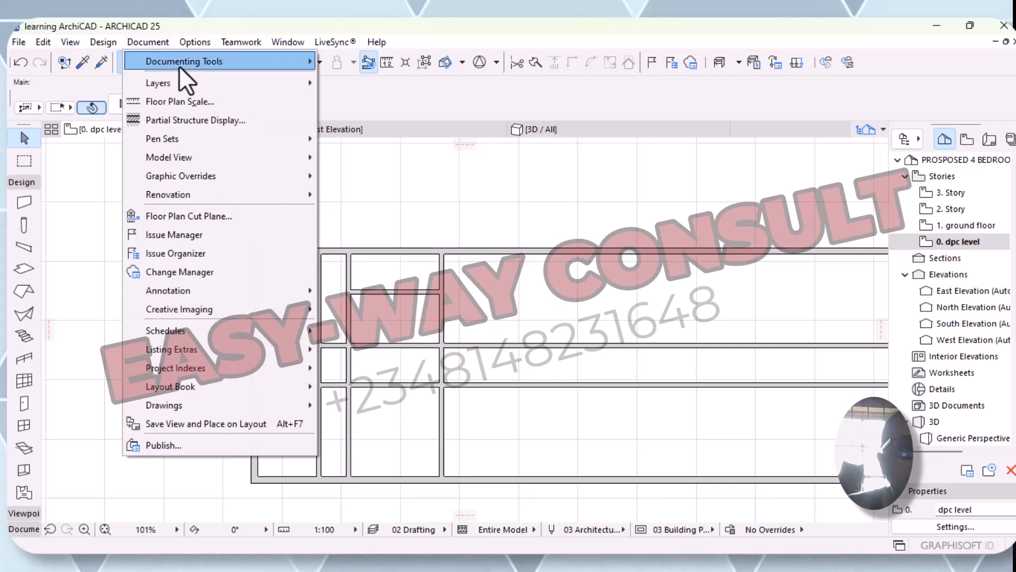
{"action": "mouse_move", "coordinate": [277, 58]}
{"action": "left_click", "coordinate": [357, 212]}
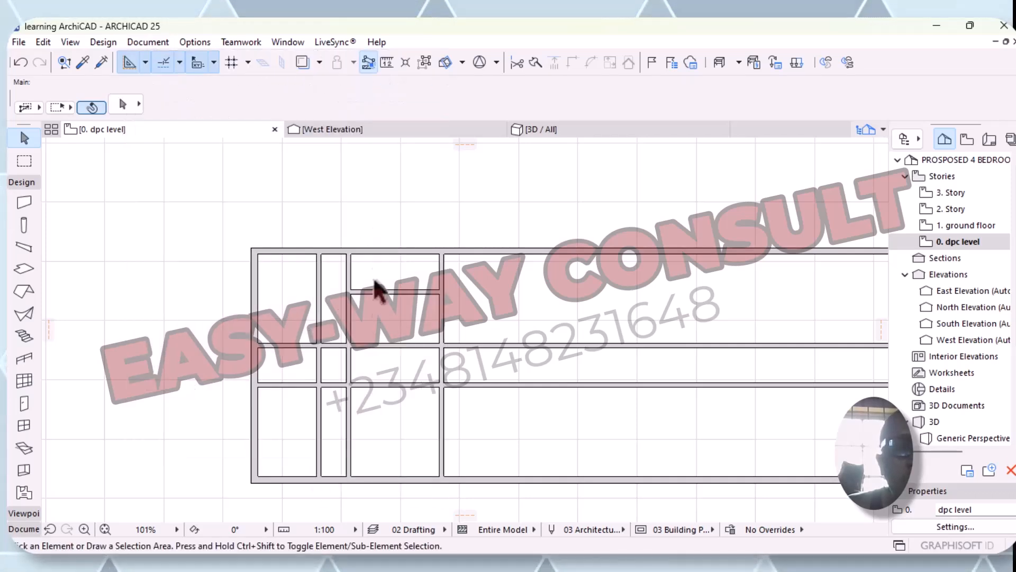
{"action": "left_click", "coordinate": [319, 366]}
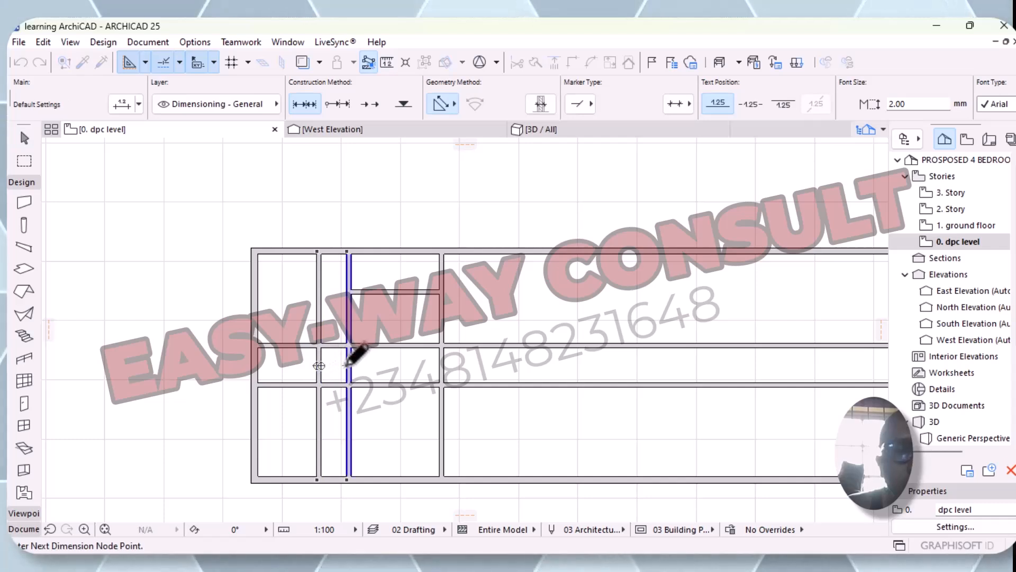
{"action": "left_click", "coordinate": [349, 365]}
{"action": "right_click", "coordinate": [335, 328]}
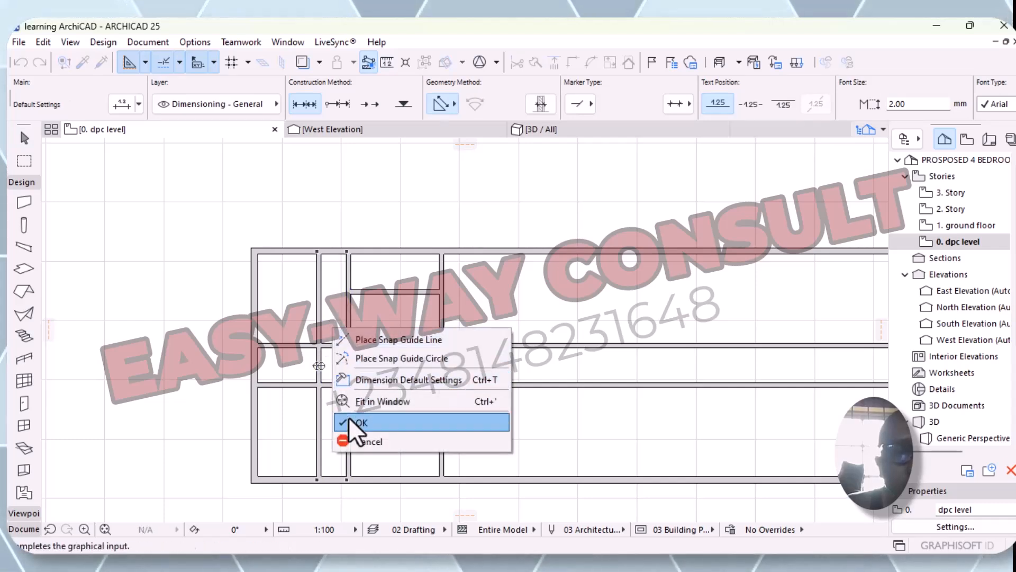
{"action": "left_click", "coordinate": [364, 423]}
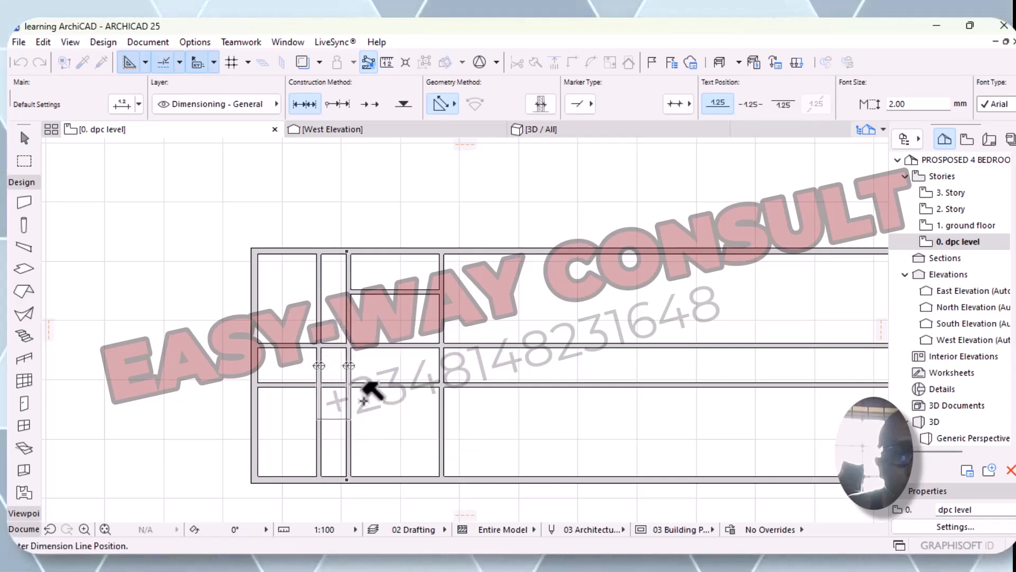
{"action": "left_click", "coordinate": [332, 313]}
{"action": "scroll", "coordinate": [332, 317], "scroll_direction": "up", "scroll_amount": 5}
{"action": "scroll", "coordinate": [352, 369], "scroll_direction": "down", "scroll_amount": 2}
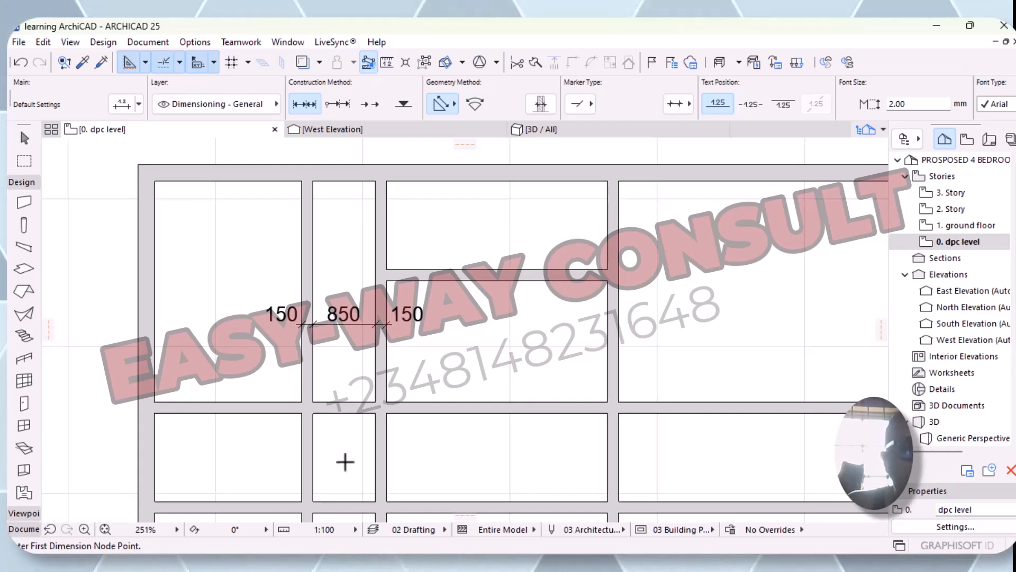
{"action": "key", "text": "shift"}
{"action": "key", "text": "shift"}
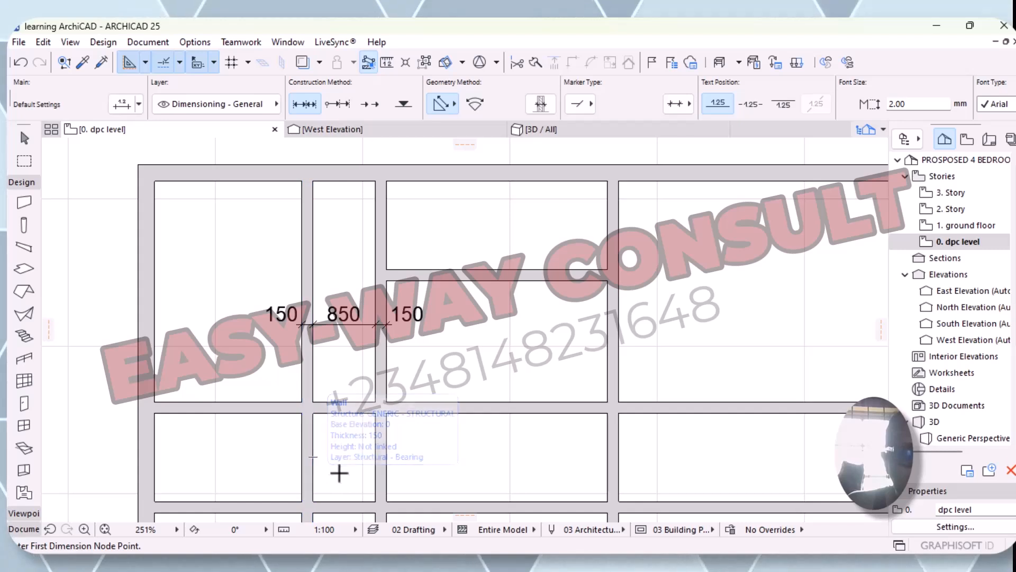
{"action": "key", "text": "Escape"}
- Move the copied vertical partition wall 150 mm horizontally toward the west wall
{"action": "left_click", "coordinate": [312, 474]}
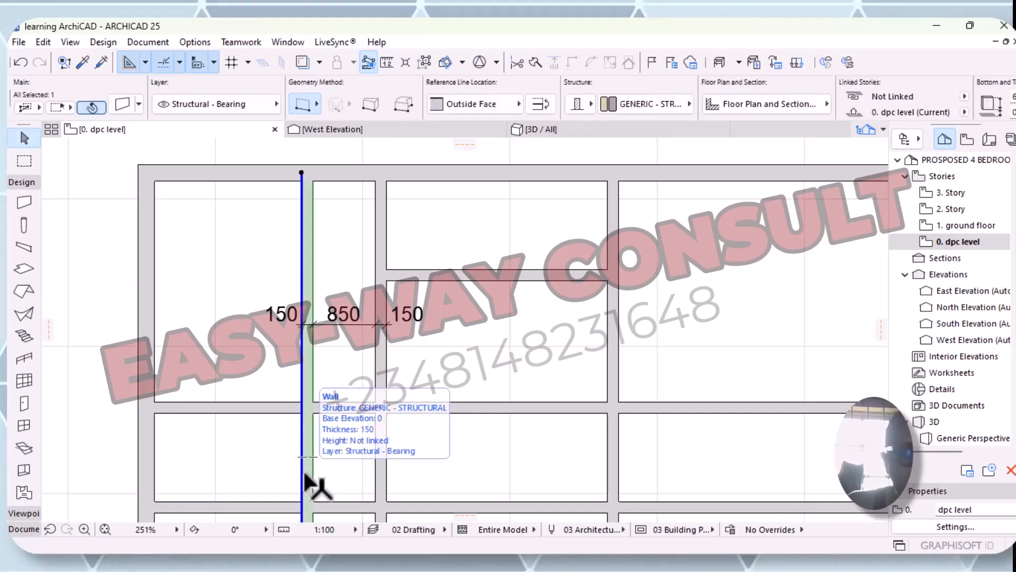
{"action": "right_click", "coordinate": [286, 452]}
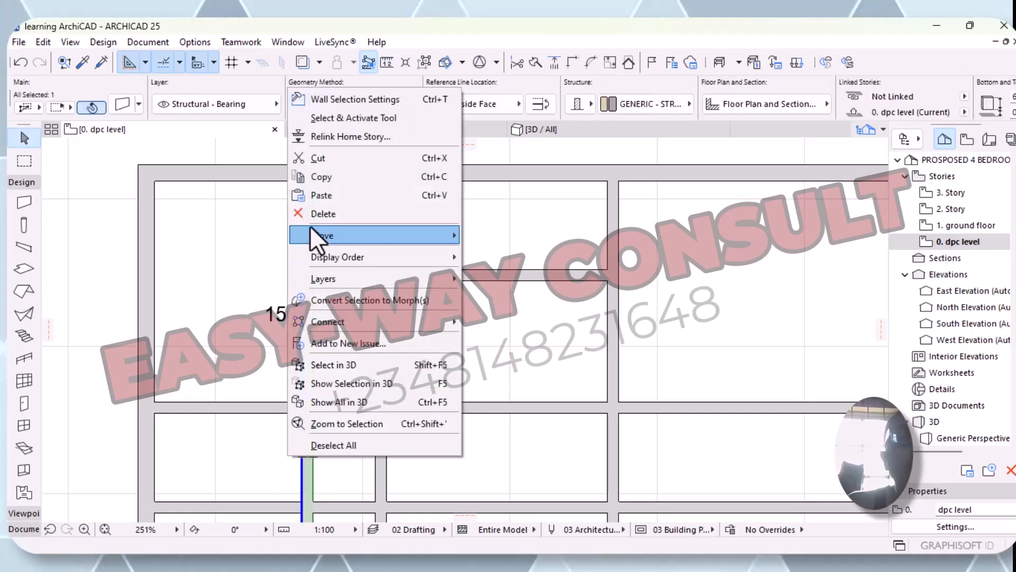
{"action": "mouse_move", "coordinate": [328, 233]}
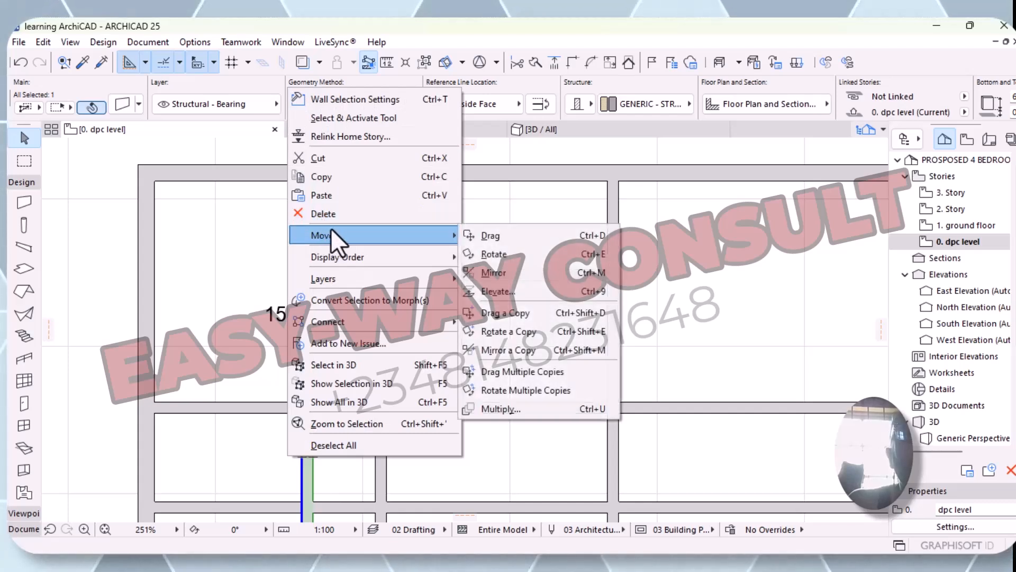
{"action": "left_click", "coordinate": [522, 237]}
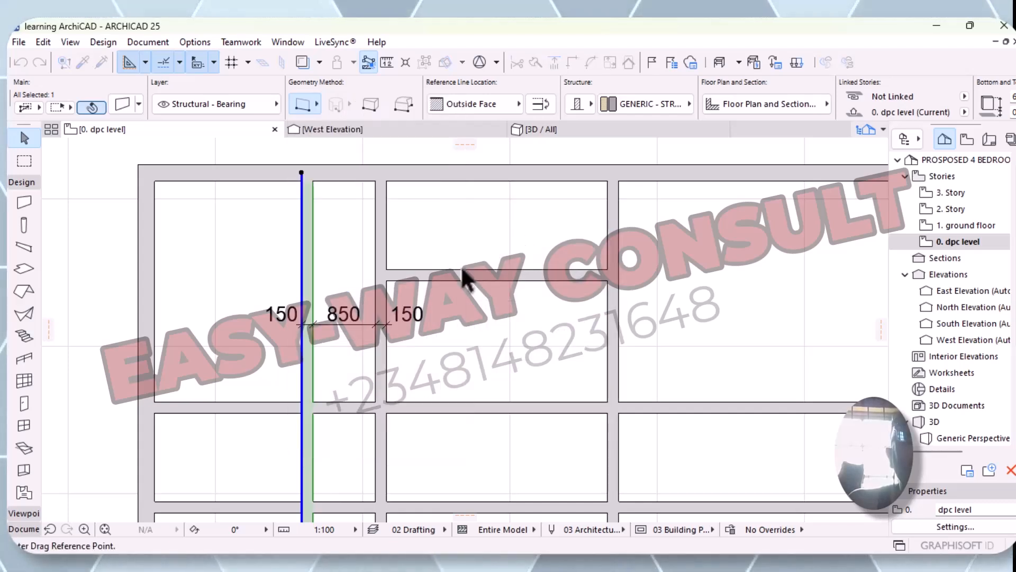
{"action": "left_click", "coordinate": [312, 460]}
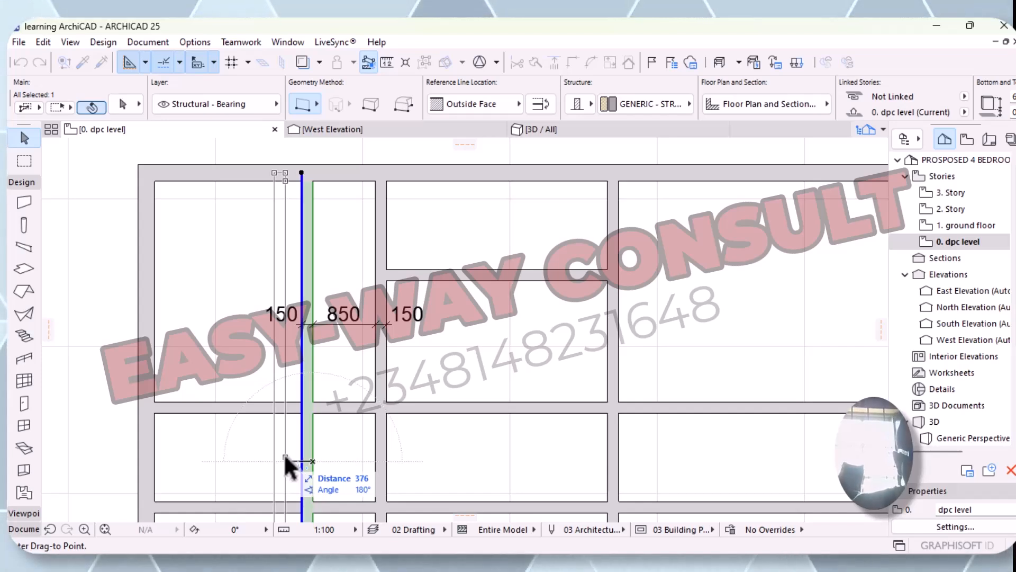
{"action": "key", "text": "Tab"}
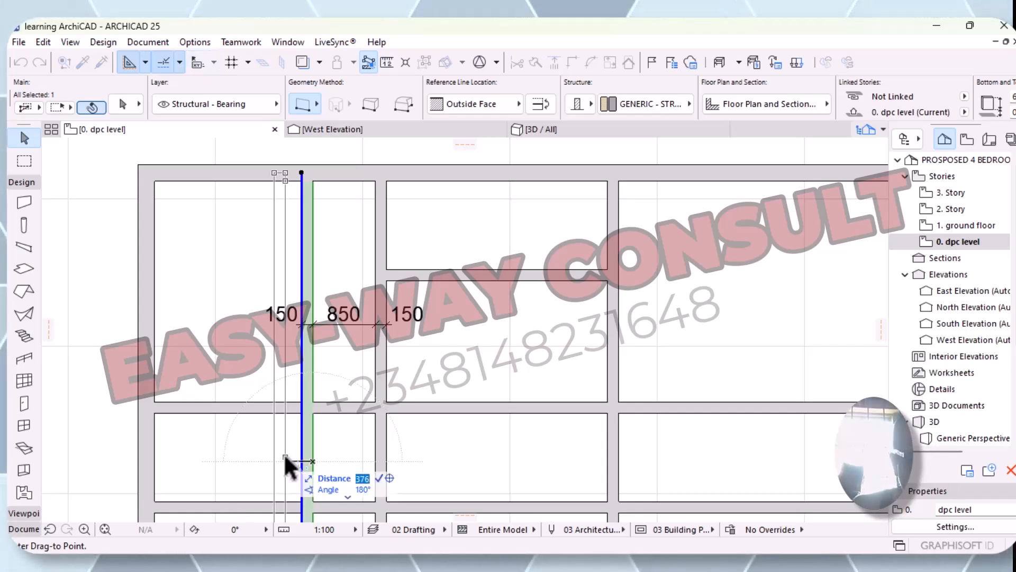
{"action": "type", "text": "150"}
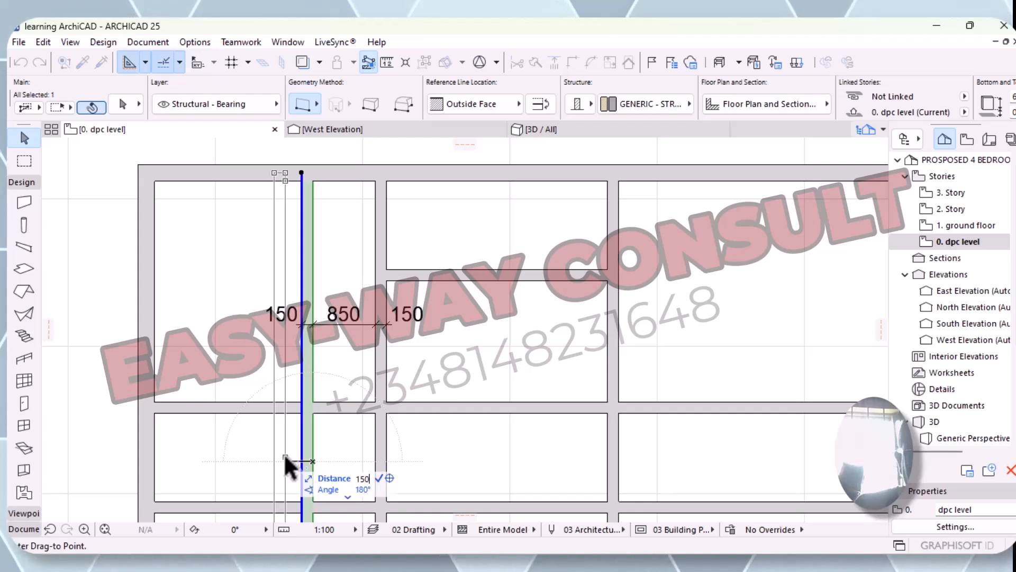
{"action": "key", "text": "Return"}
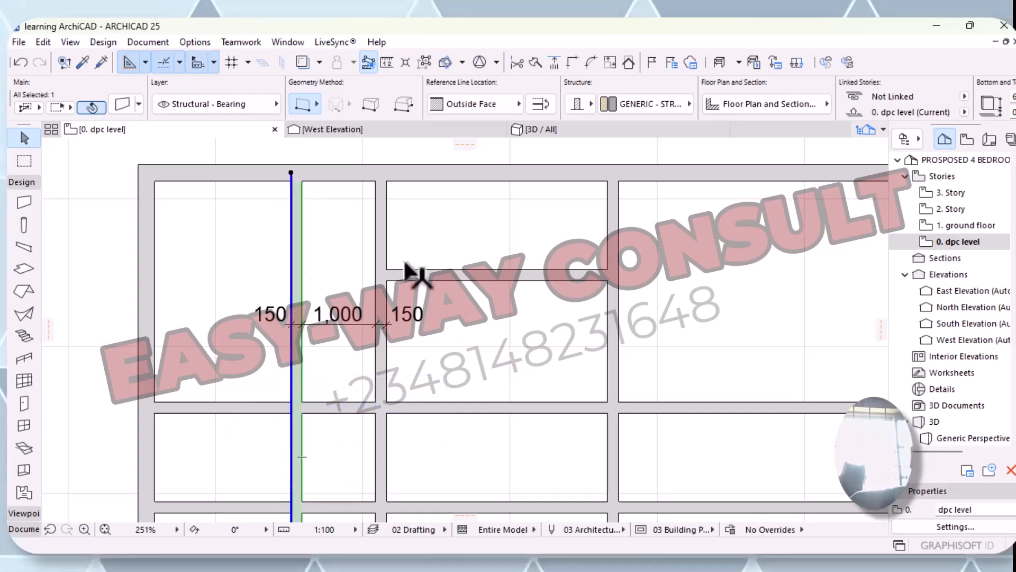
{"action": "left_click", "coordinate": [317, 324], "text": "shift"}
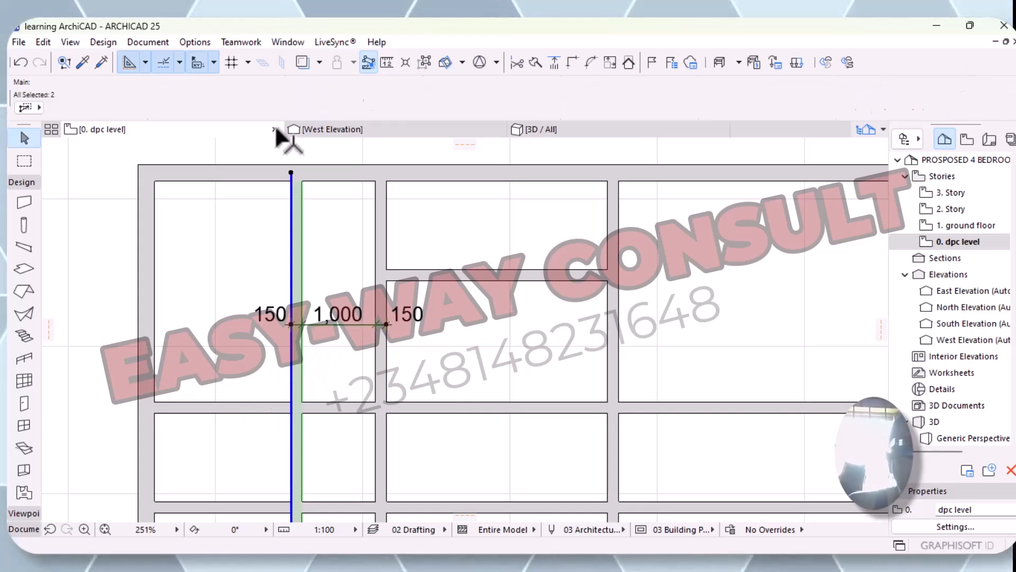
{"action": "right_click", "coordinate": [240, 224]}
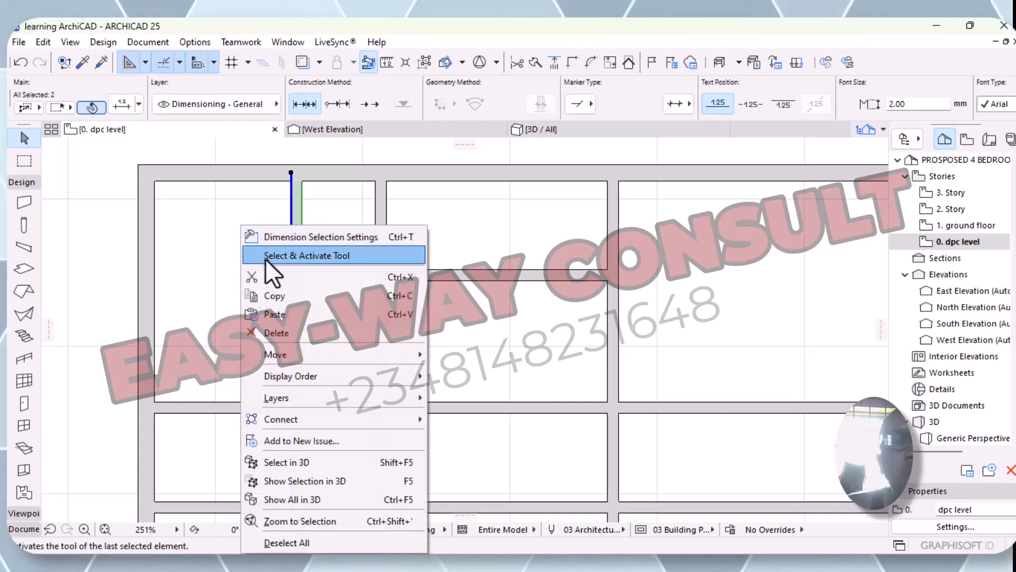
{"action": "left_click", "coordinate": [316, 334]}
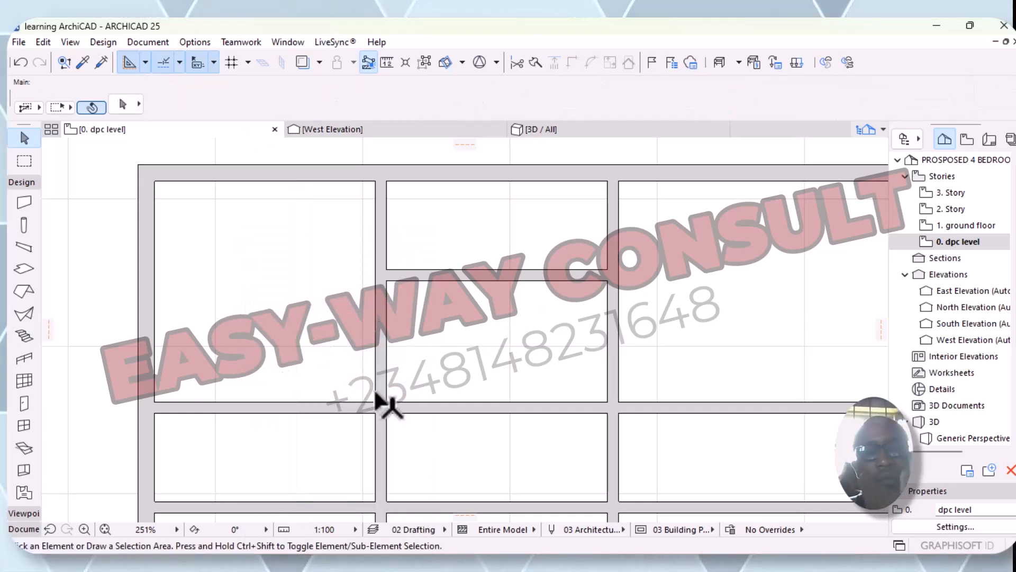
{"action": "key", "text": "ctrl+z"}
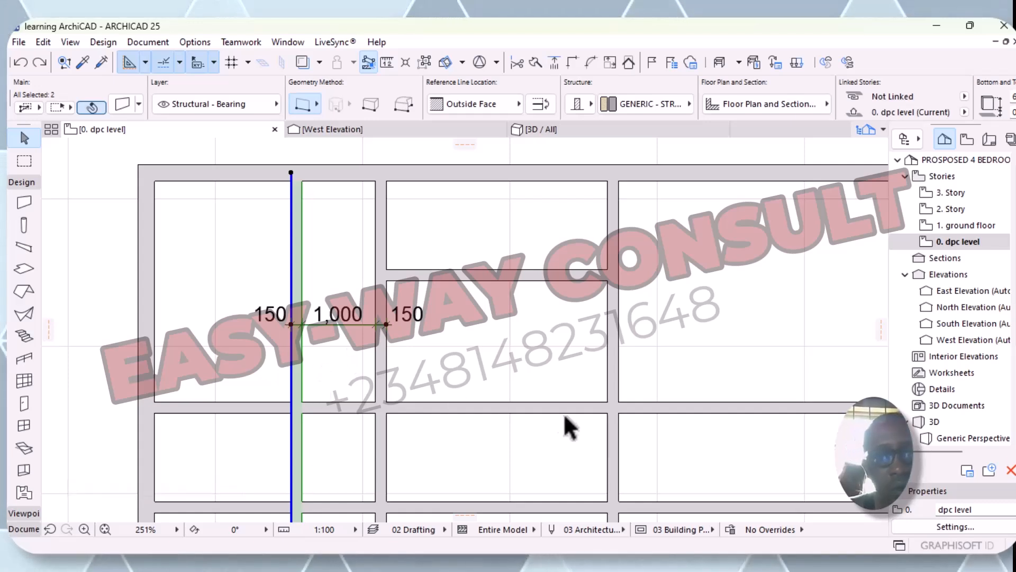
{"action": "left_click", "coordinate": [508, 360]}
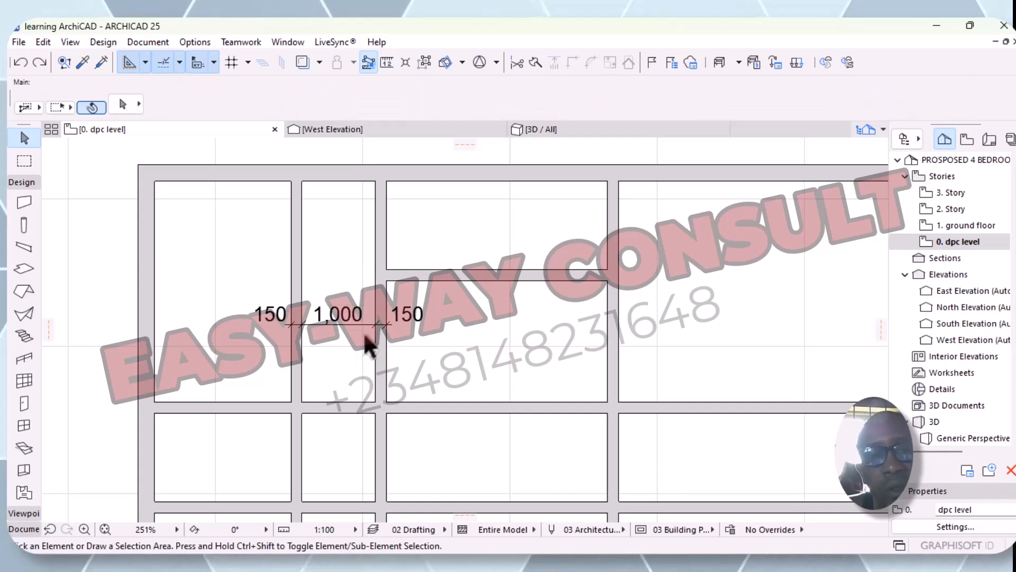
- Delete the horizontal dimension chain between the copied partition wall and the original
{"action": "scroll", "coordinate": [377, 324], "scroll_direction": "up", "scroll_amount": 4}
{"action": "scroll", "coordinate": [378, 324], "scroll_direction": "up", "scroll_amount": 1}
{"action": "left_click", "coordinate": [354, 319]}
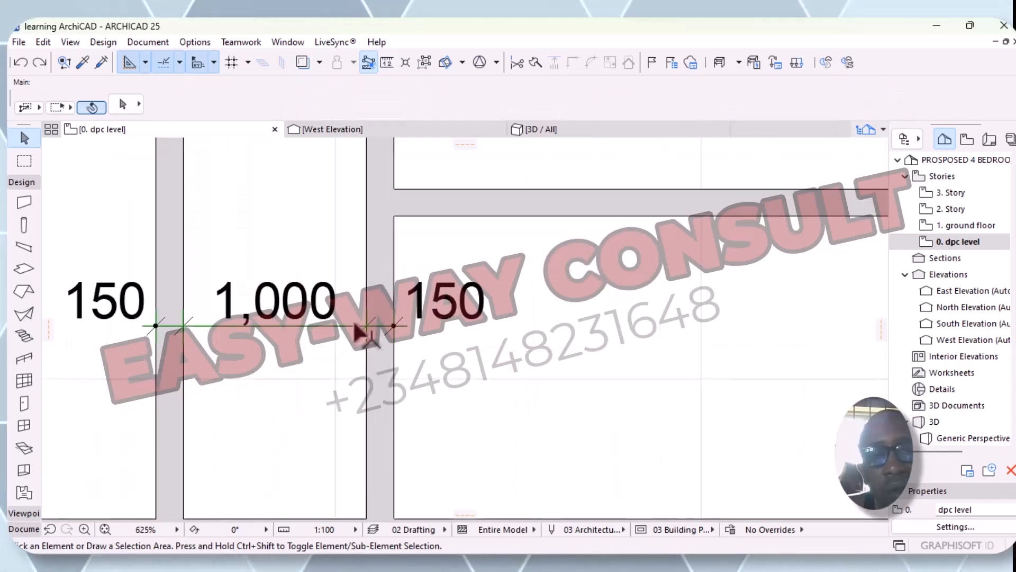
{"action": "right_click", "coordinate": [317, 352]}
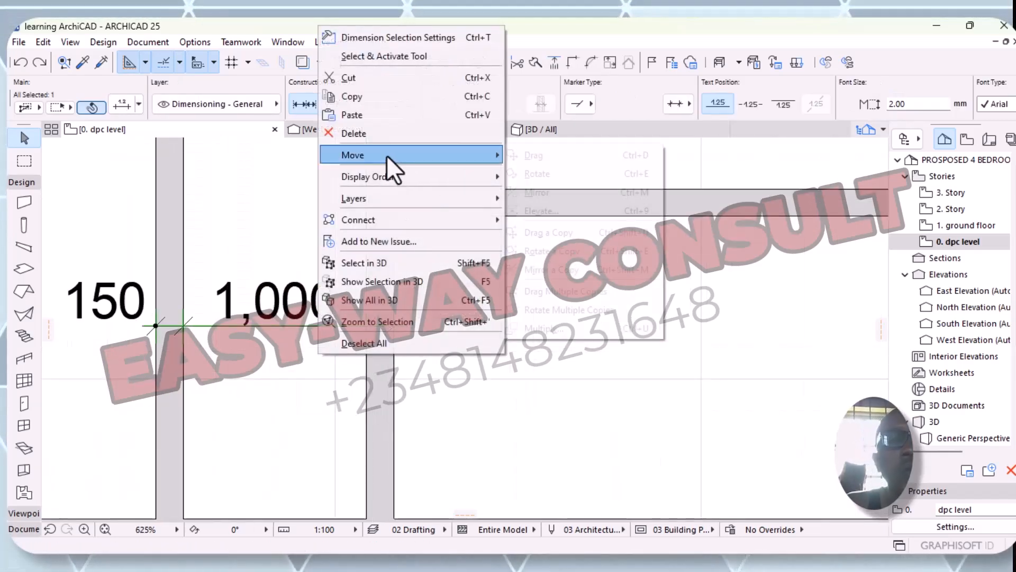
{"action": "mouse_move", "coordinate": [386, 154]}
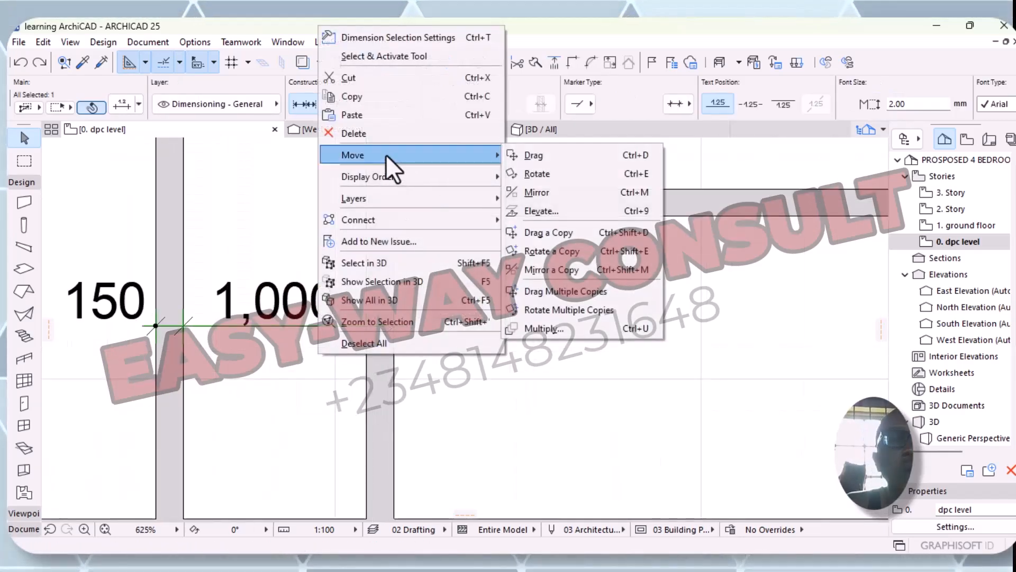
{"action": "left_click", "coordinate": [367, 134]}
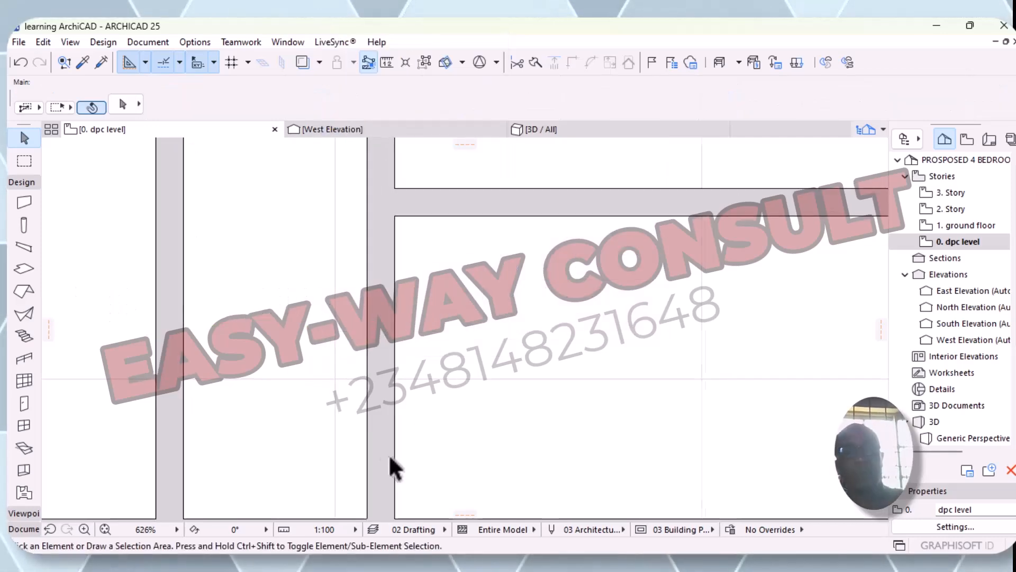
- Trim the copied partition wall in the upper and lower west rooms, keeping only its segment within the middle strip
{"action": "scroll", "coordinate": [373, 433], "scroll_direction": "down", "scroll_amount": 3}
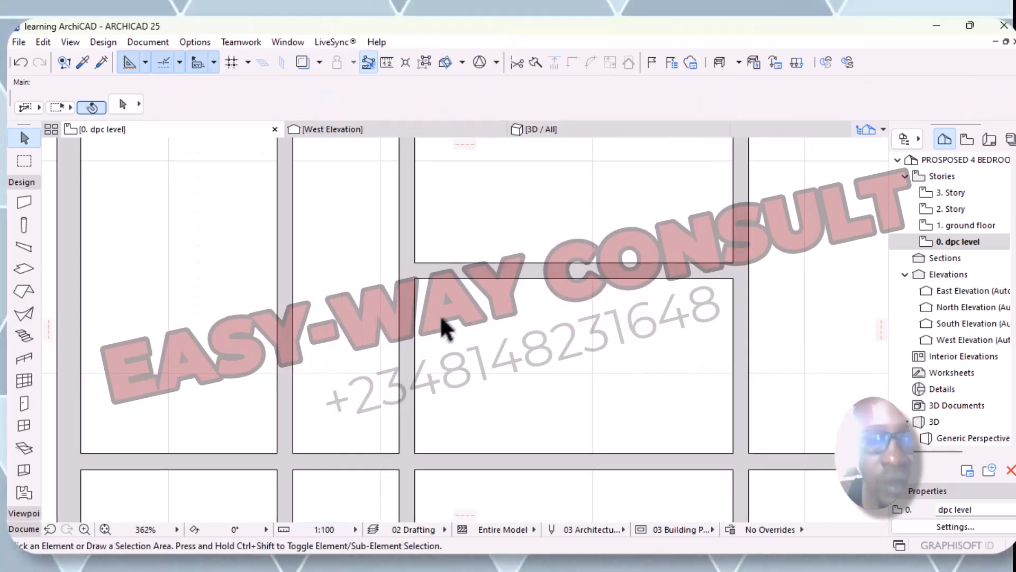
{"action": "scroll", "coordinate": [488, 352], "scroll_direction": "down", "scroll_amount": 3}
{"action": "middle_click_drag", "start_coordinate": [488, 351], "coordinate": [466, 324]}
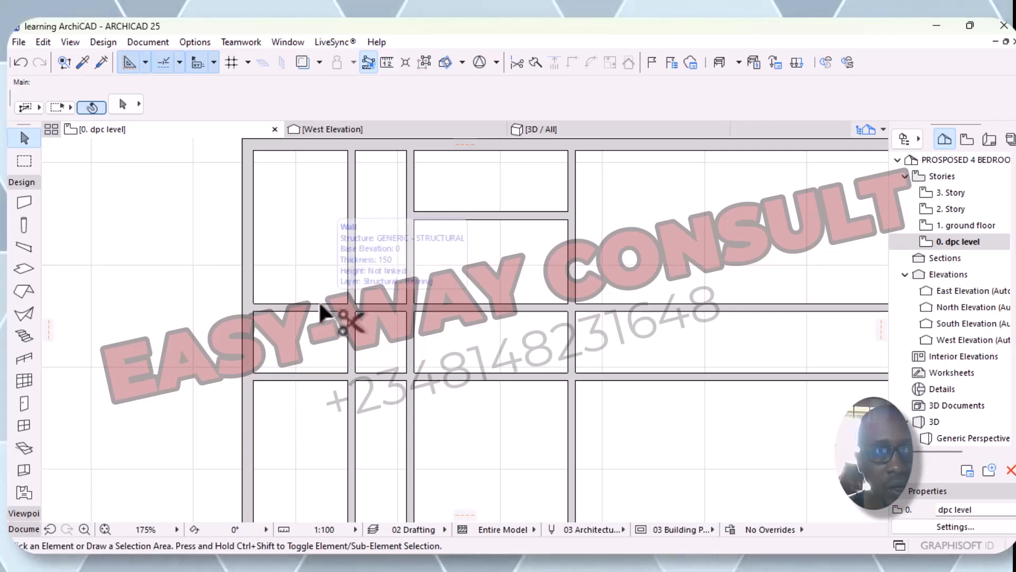
{"action": "left_click", "coordinate": [345, 276]}
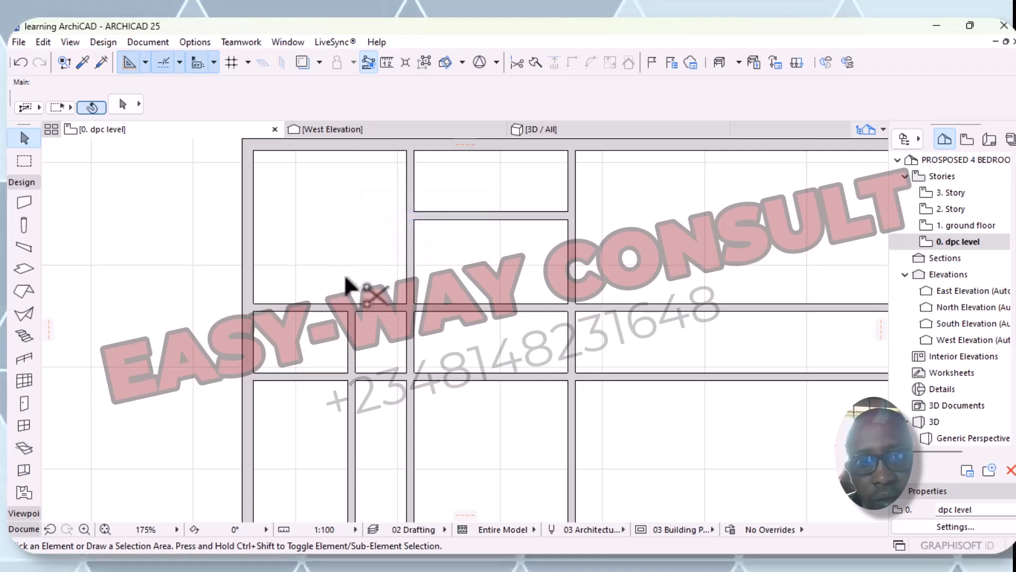
{"action": "left_click", "coordinate": [349, 418]}
{"action": "scroll", "coordinate": [466, 406], "scroll_direction": "down", "scroll_amount": 1}
{"action": "scroll", "coordinate": [481, 408], "scroll_direction": "down", "scroll_amount": 2}
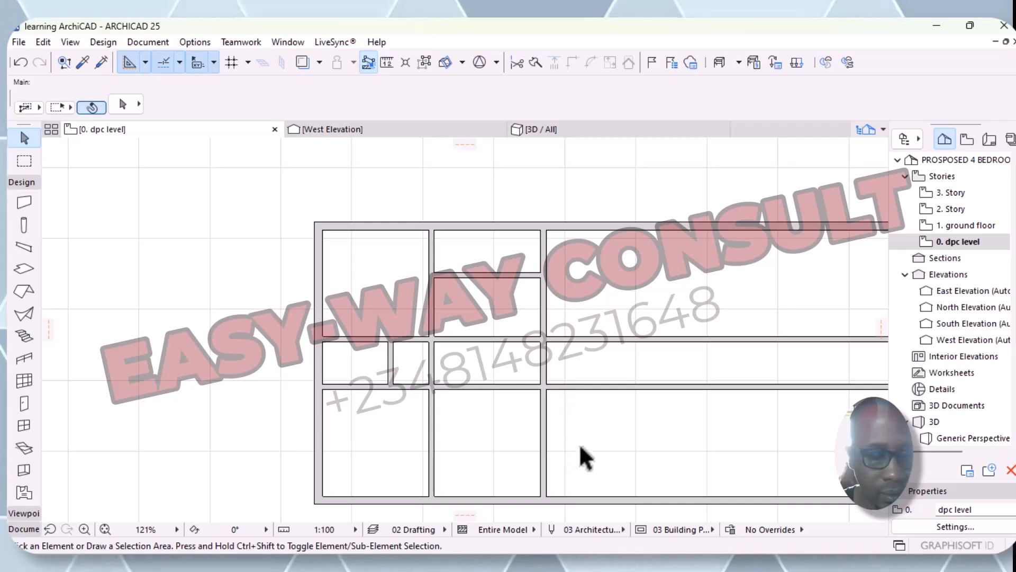
- Trim off the four horizontal walls that extend east beyond the second original vertical partition wall
{"action": "left_click", "coordinate": [573, 495], "text": "ctrl"}
{"action": "left_click", "coordinate": [593, 386], "text": "ctrl"}
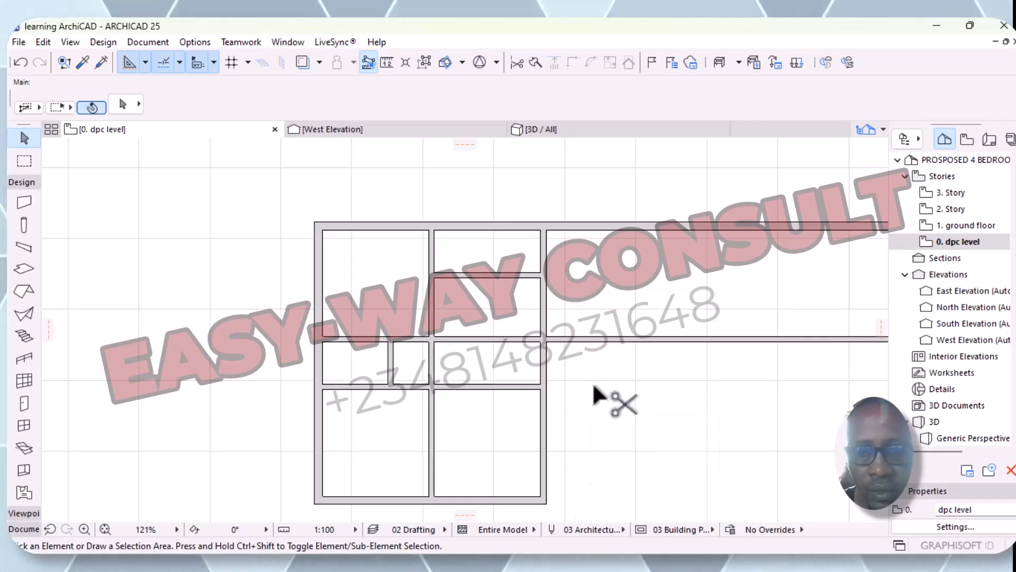
{"action": "left_click", "coordinate": [602, 338], "text": "ctrl"}
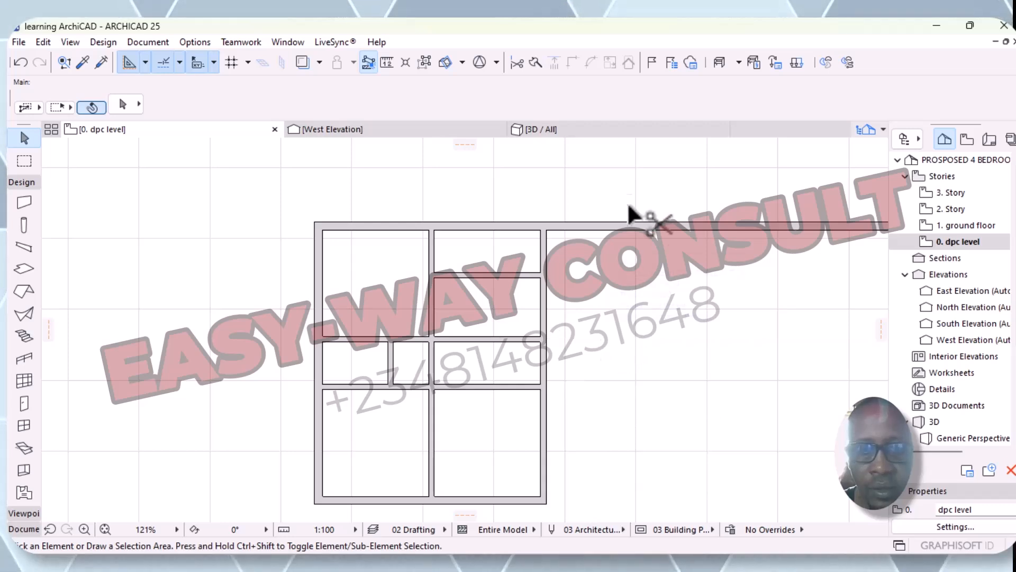
{"action": "left_click", "coordinate": [585, 225], "text": "ctrl"}
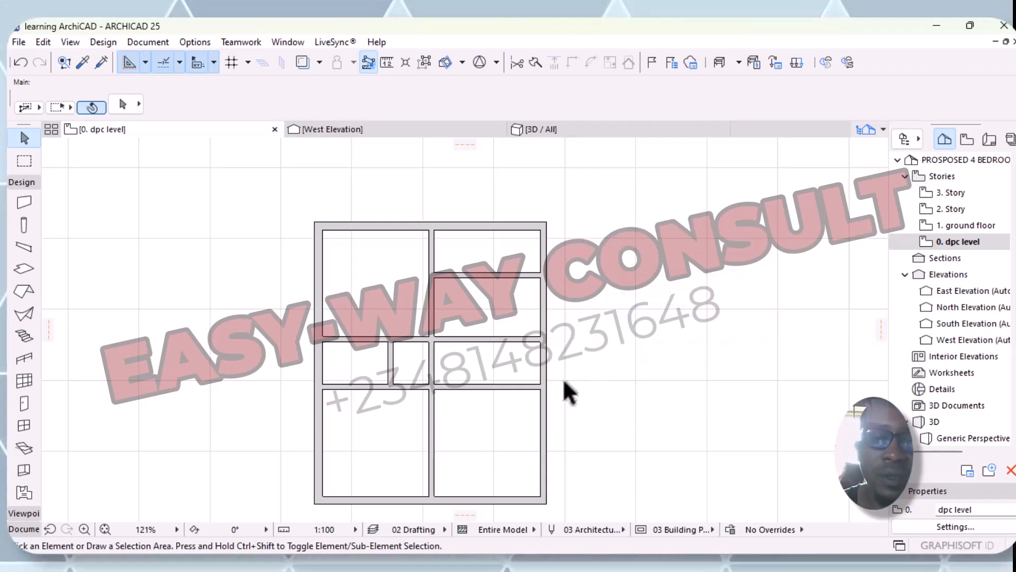
- Open the settings of the building's east wall and set its thickness to 225 mm
{"action": "left_click", "coordinate": [545, 456]}
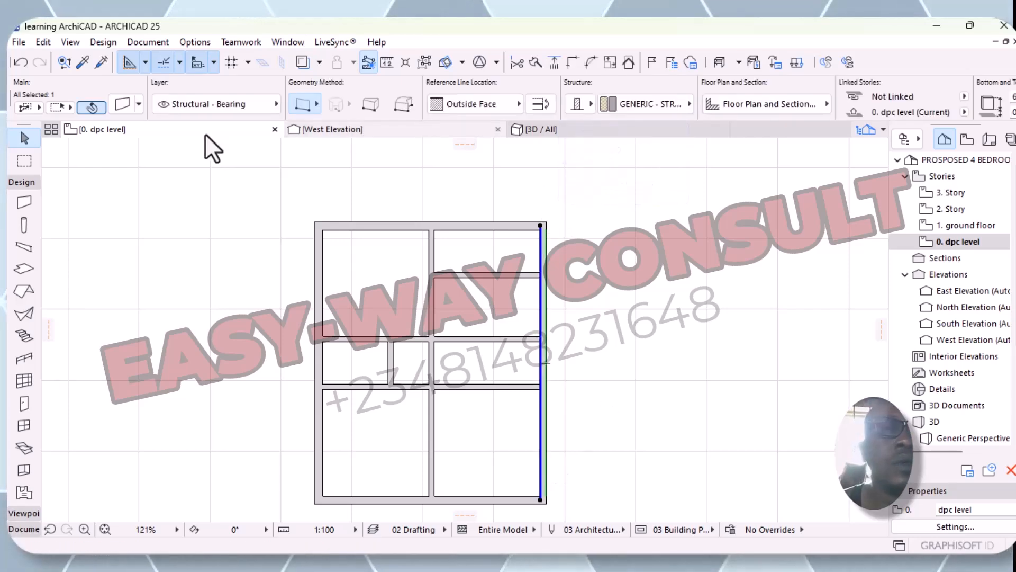
{"action": "left_click", "coordinate": [121, 105]}
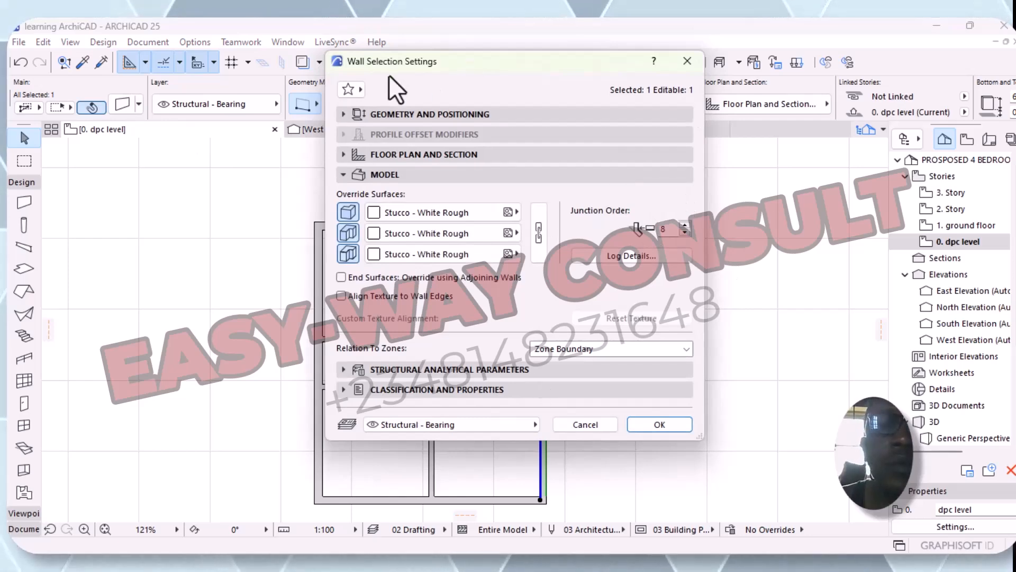
{"action": "left_click", "coordinate": [348, 115]}
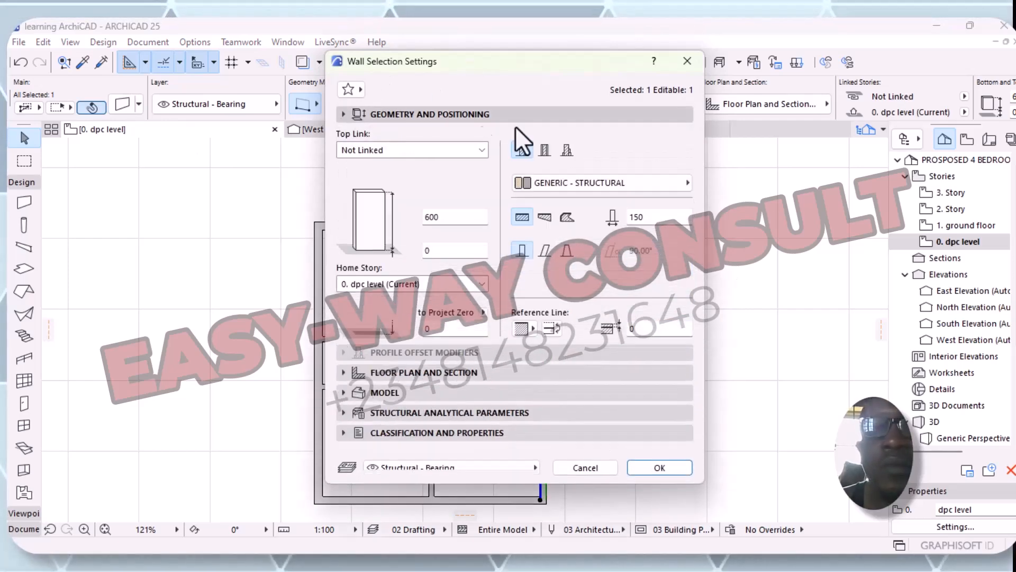
{"action": "left_click", "coordinate": [648, 218]}
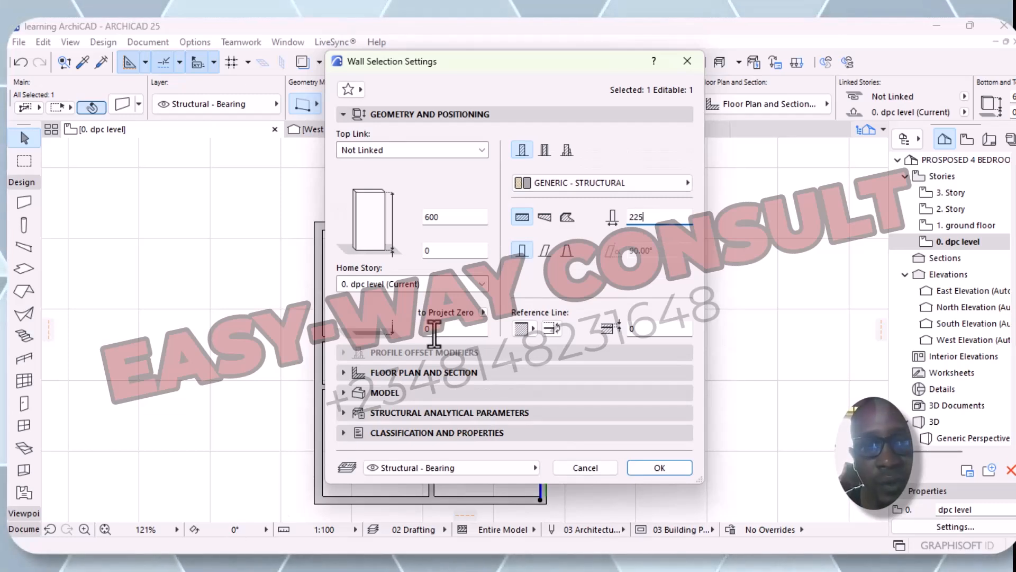
- Override the east wall's first two surfaces with Stucco - Yellow Rough and apply the wall settings
{"action": "left_click", "coordinate": [344, 391]}
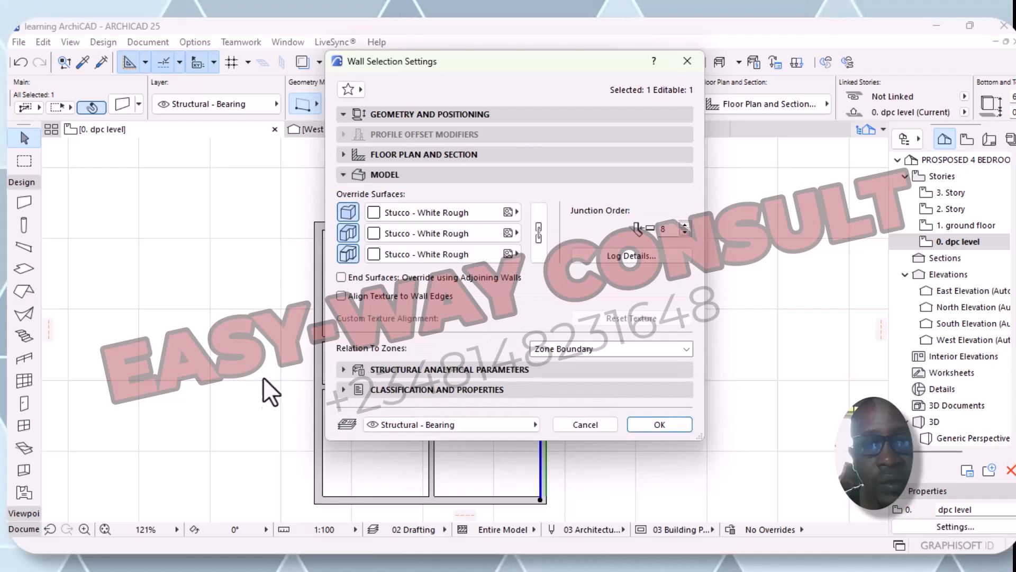
{"action": "left_click", "coordinate": [517, 212]}
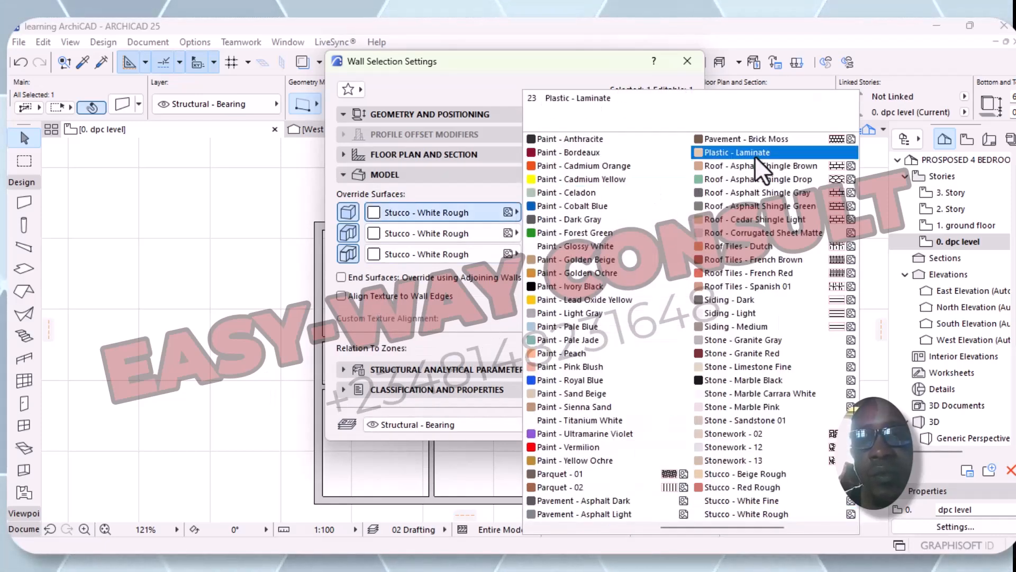
{"action": "scroll", "coordinate": [760, 158], "scroll_direction": "down", "scroll_amount": 2}
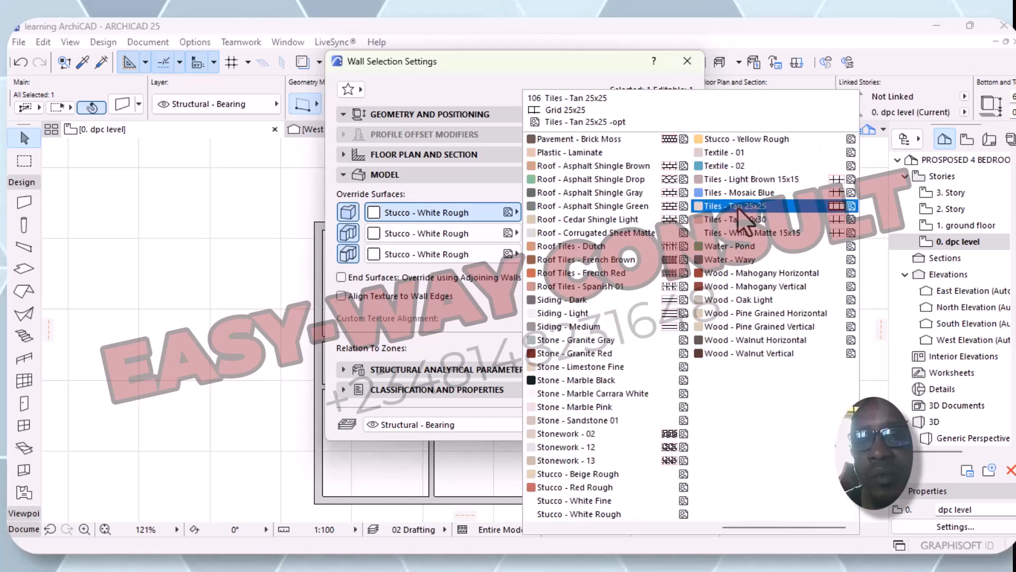
{"action": "left_click", "coordinate": [735, 137]}
{"action": "left_click", "coordinate": [515, 232]}
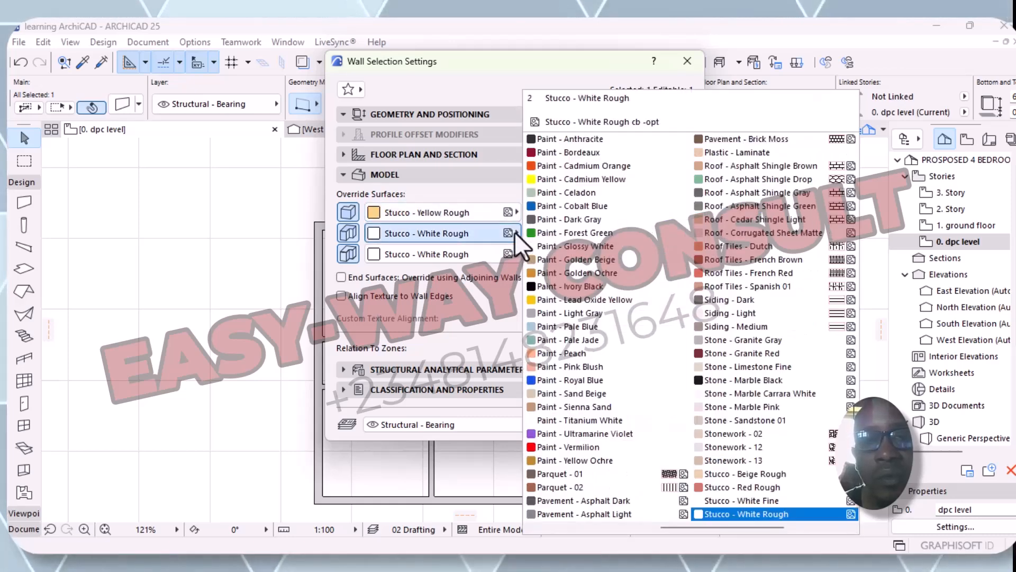
{"action": "scroll", "coordinate": [771, 175], "scroll_direction": "down", "scroll_amount": 2}
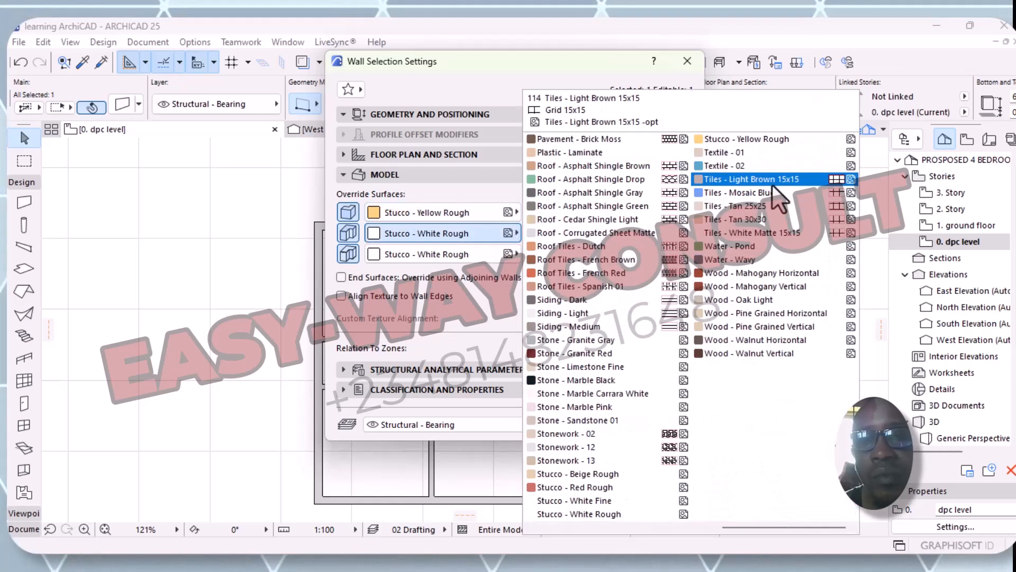
{"action": "left_click", "coordinate": [762, 141]}
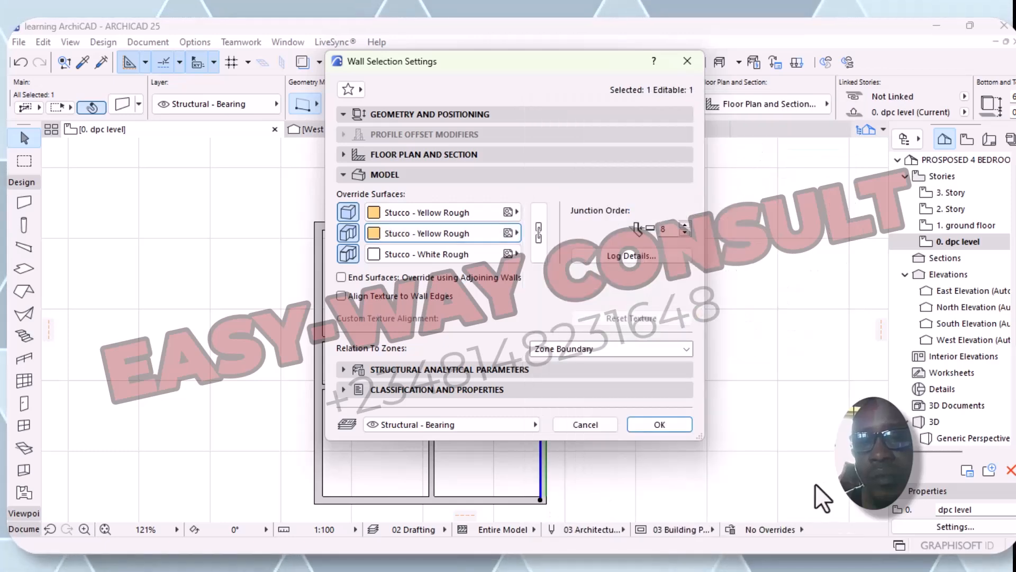
{"action": "left_click", "coordinate": [649, 420]}
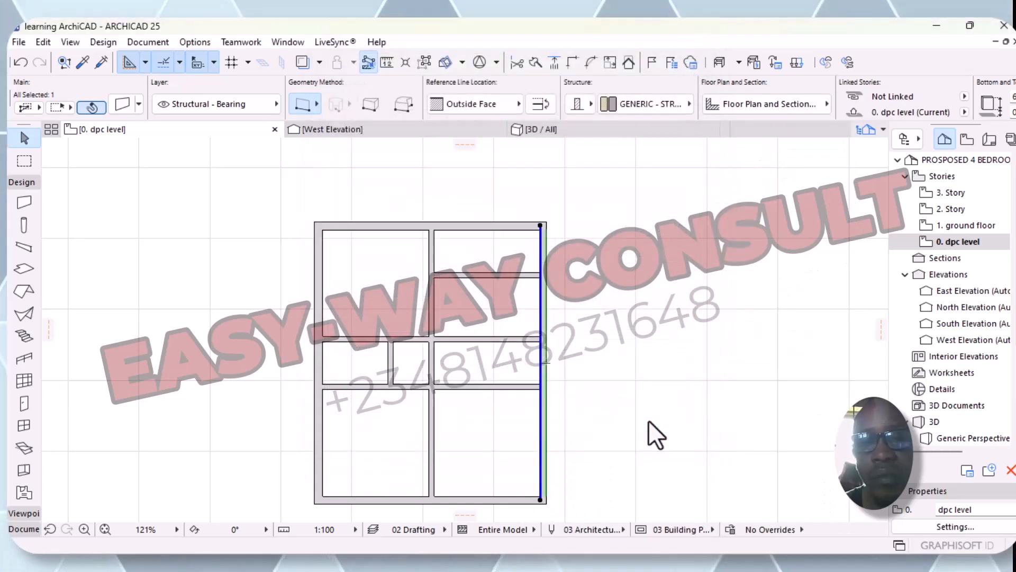
- Try copying the central vertical partition wall 2550 mm to the east, and undo the copy
{"action": "left_click", "coordinate": [657, 374]}
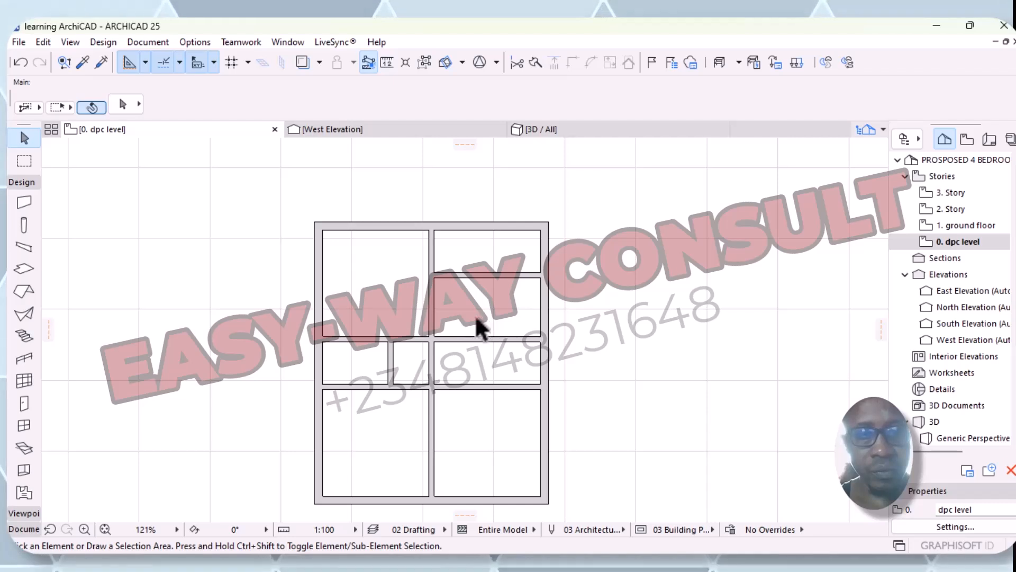
{"action": "left_click", "coordinate": [445, 325]}
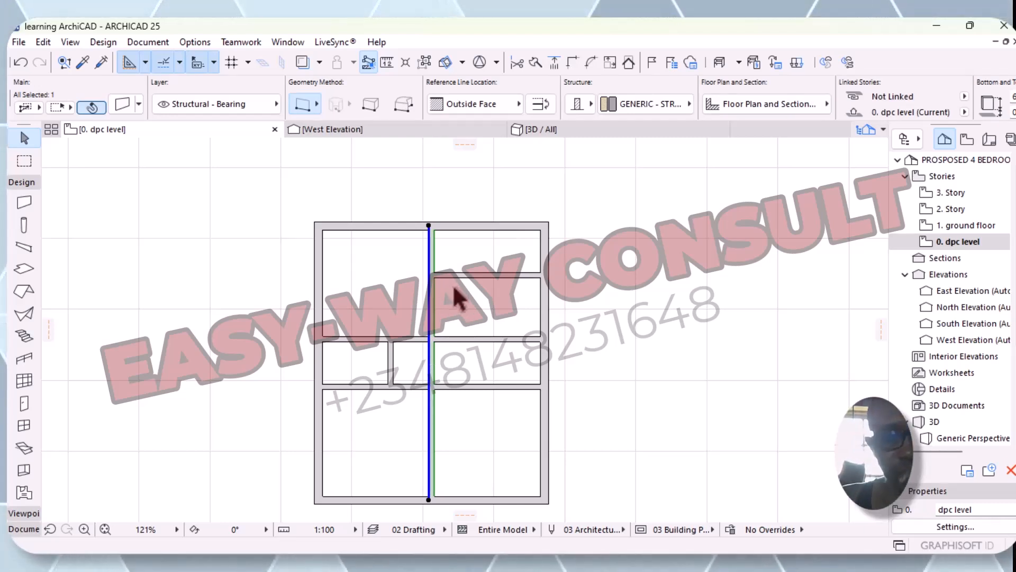
{"action": "right_click", "coordinate": [470, 319]}
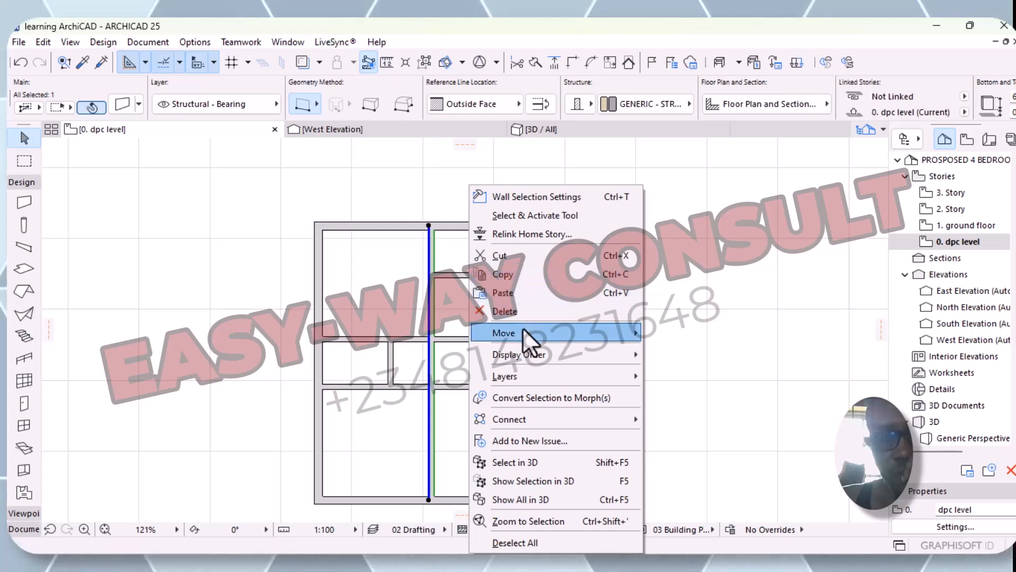
{"action": "mouse_move", "coordinate": [524, 332]}
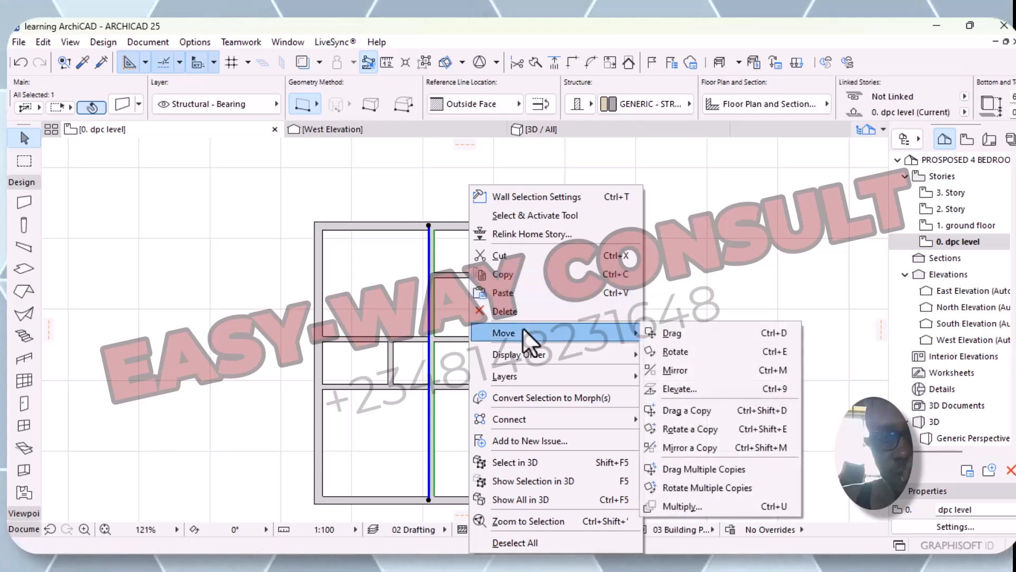
{"action": "left_click", "coordinate": [709, 411]}
{"action": "left_click", "coordinate": [434, 318]}
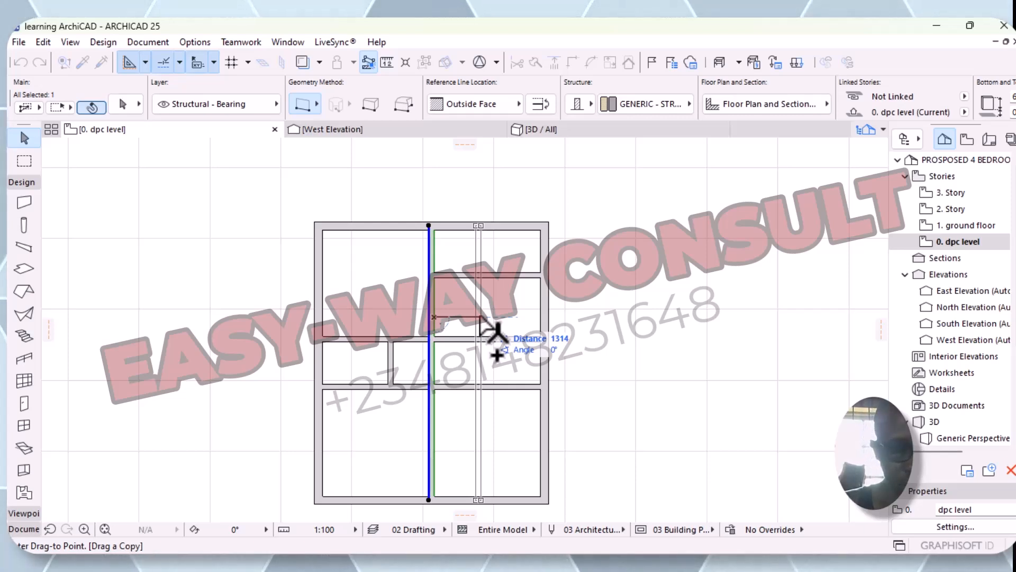
{"action": "key", "text": "Tab"}
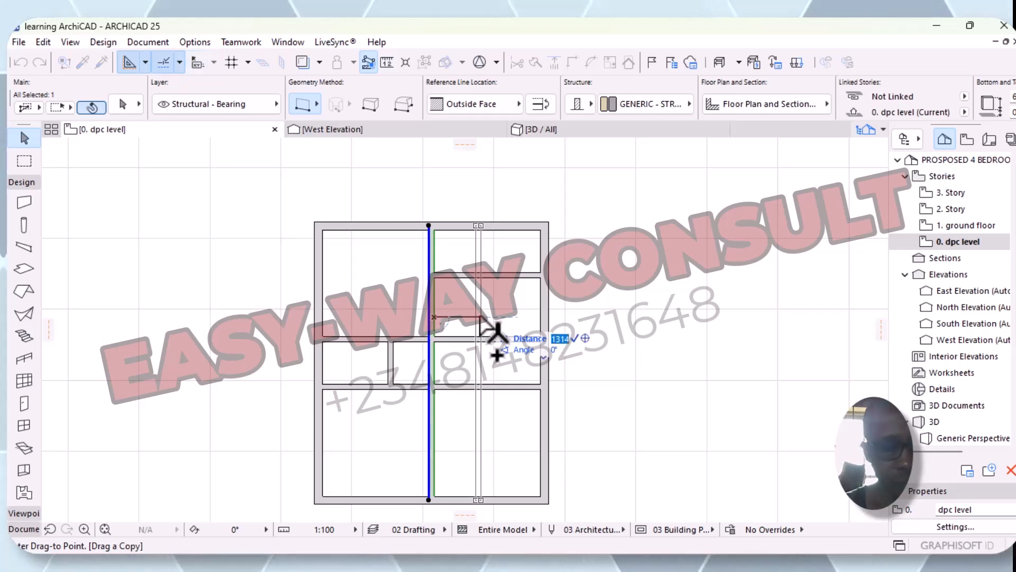
{"action": "type", "text": "2550"}
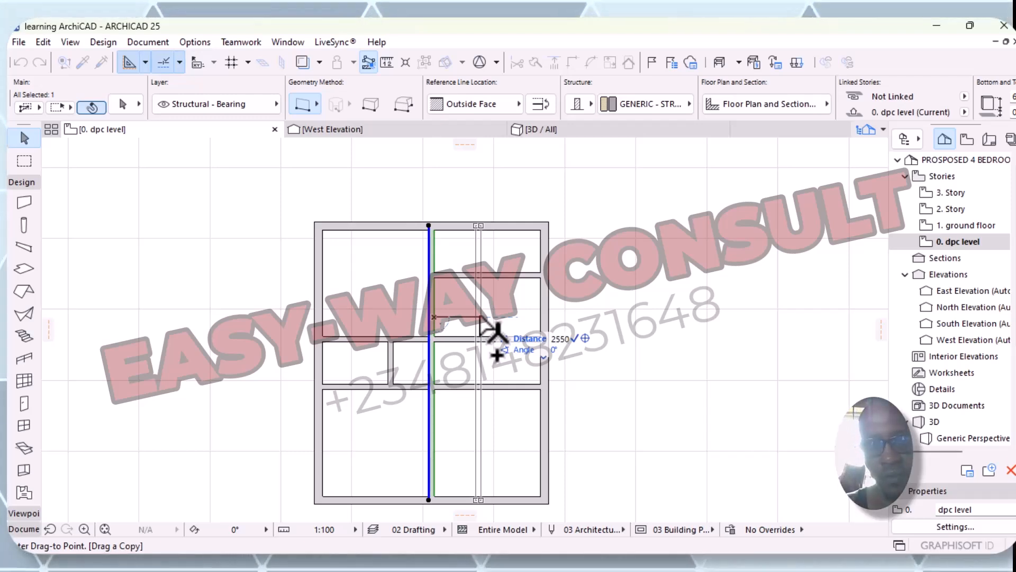
{"action": "key", "text": "Return"}
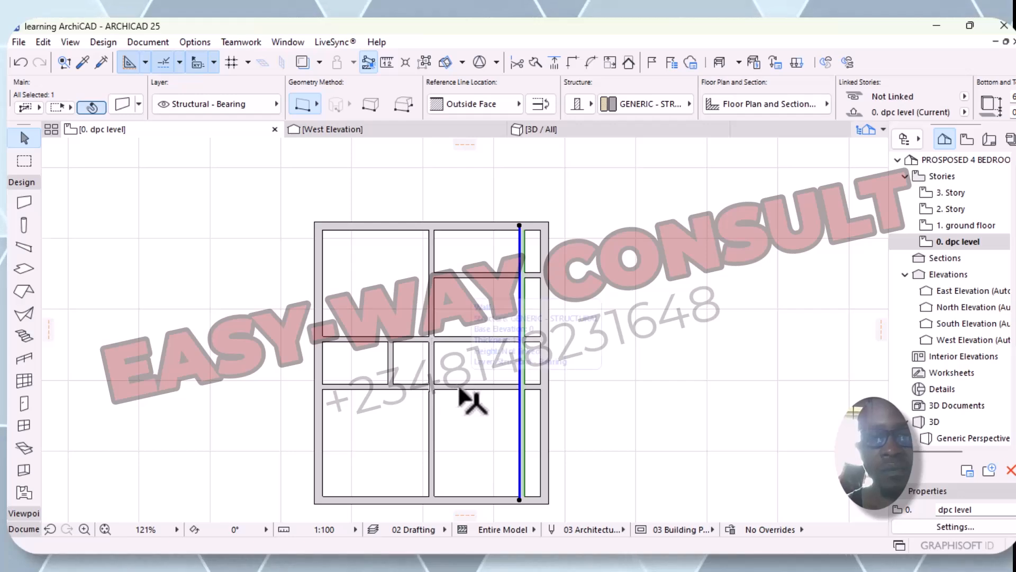
{"action": "key", "text": "ctrl+z"}
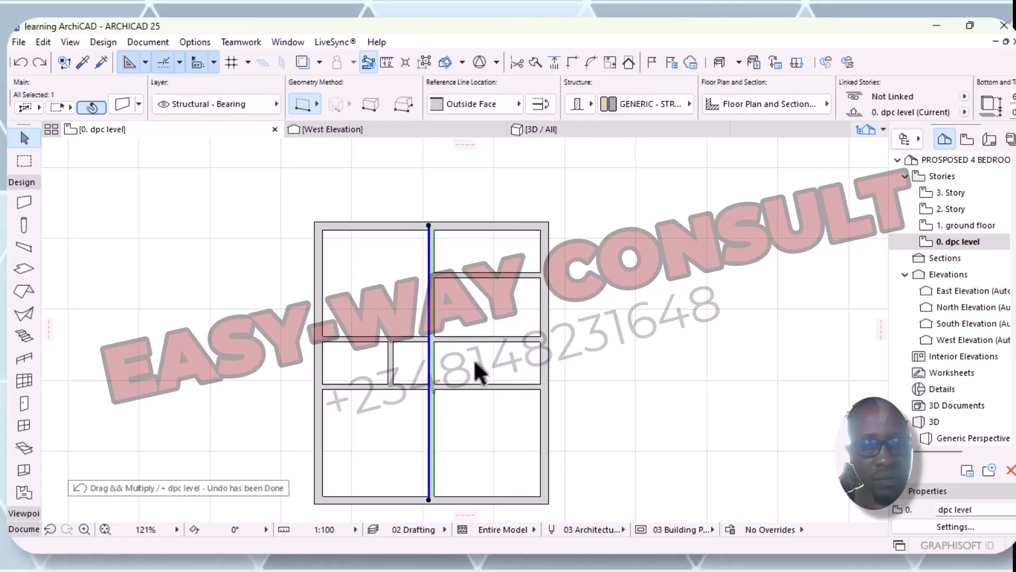
- Drag a copy of the central vertical partition wall 1950 mm to the east and deselect it
{"action": "right_click", "coordinate": [435, 312]}
{"action": "mouse_move", "coordinate": [475, 333]}
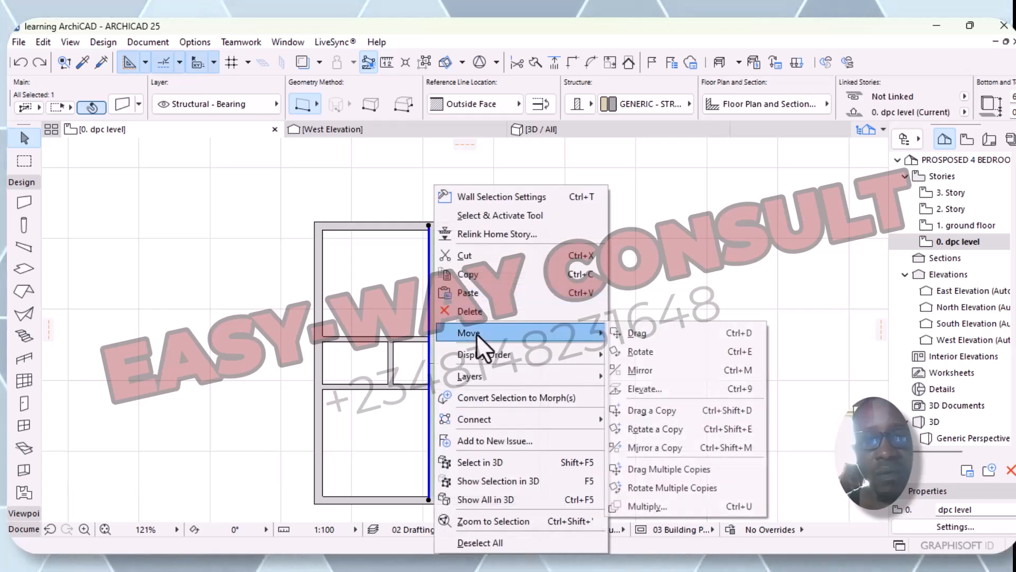
{"action": "left_click", "coordinate": [653, 412]}
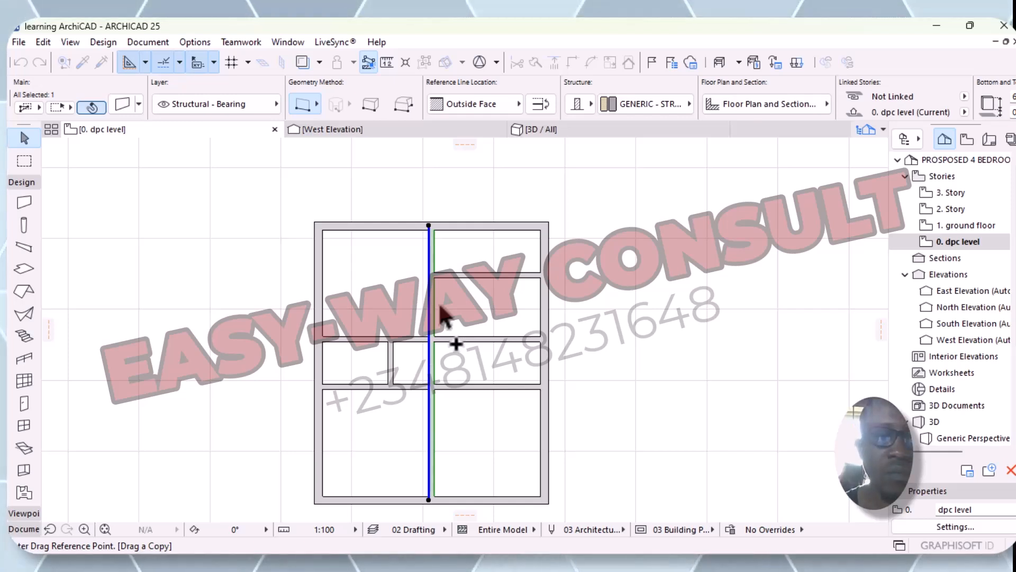
{"action": "left_click", "coordinate": [429, 314]}
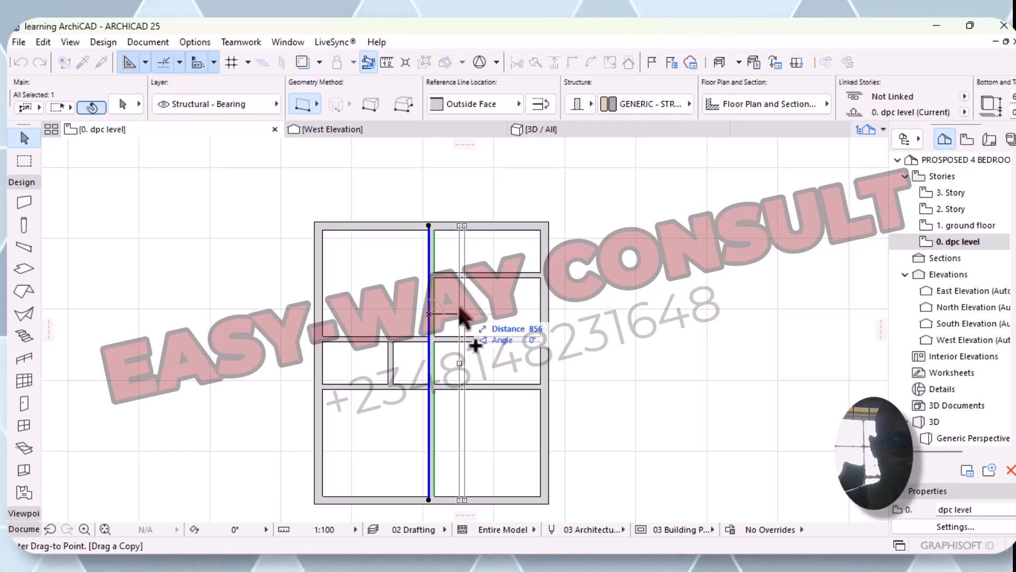
{"action": "key", "text": "r"}
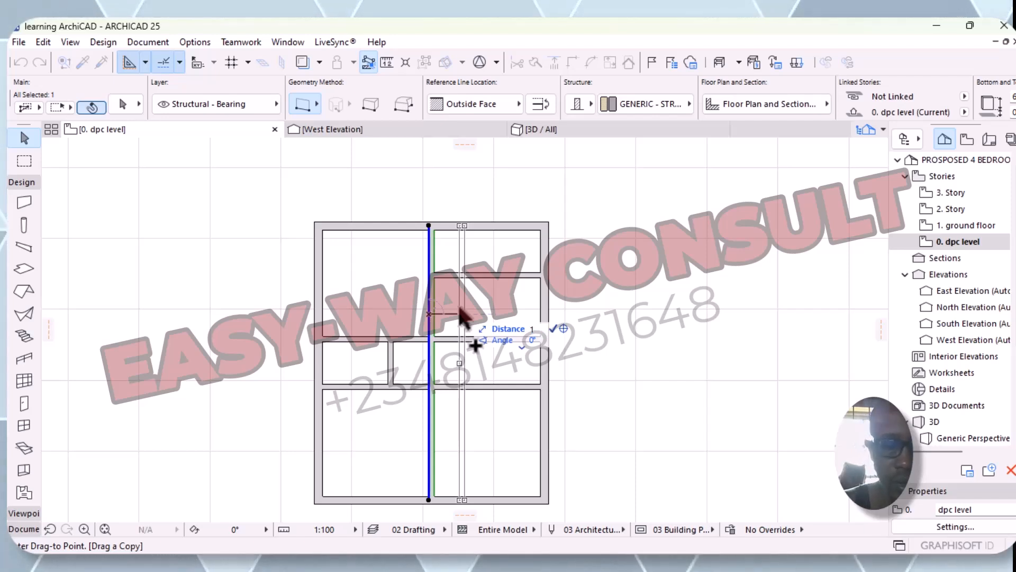
{"action": "type", "text": "1950"}
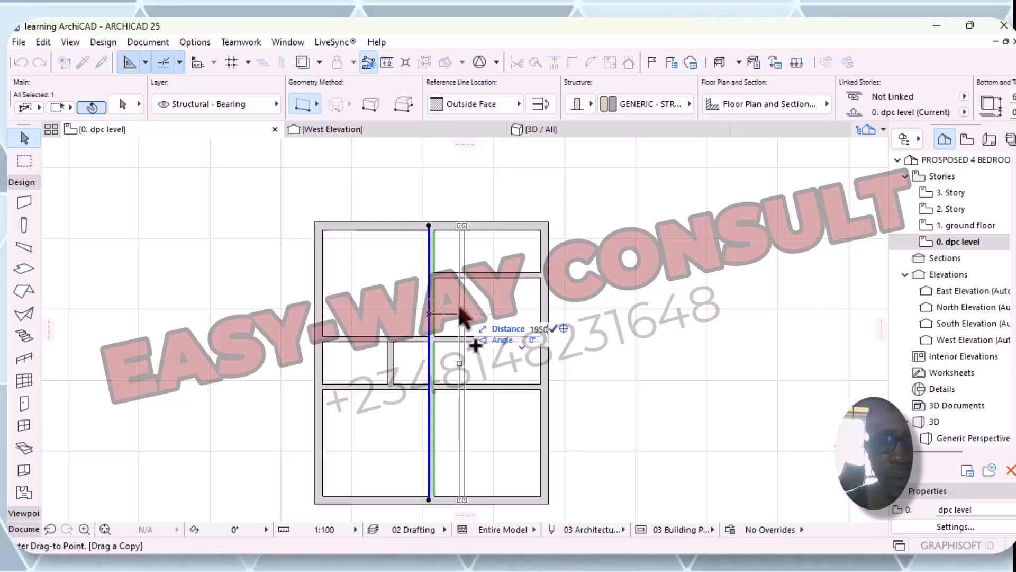
{"action": "key", "text": "Return"}
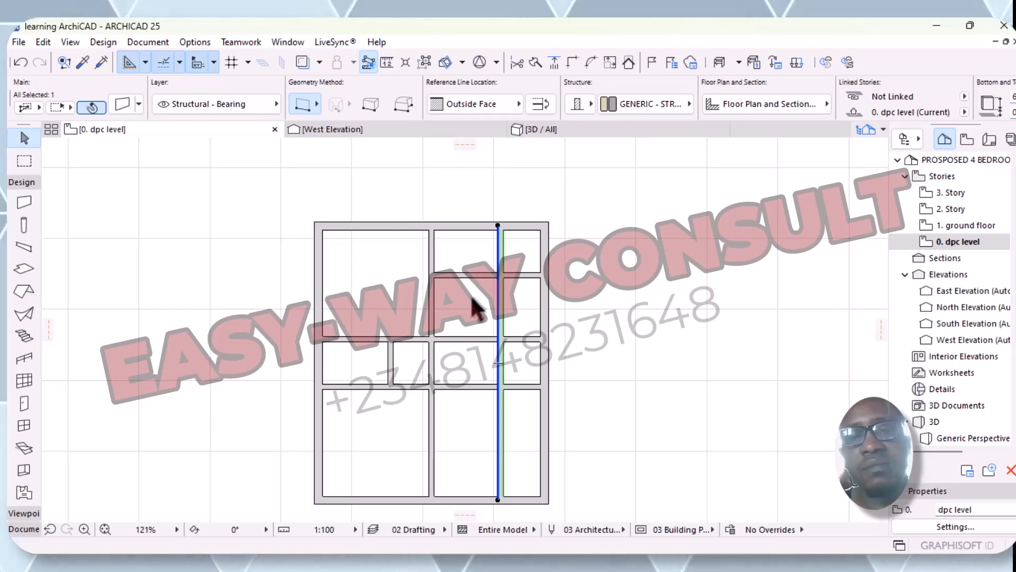
{"action": "key", "text": "Escape"}
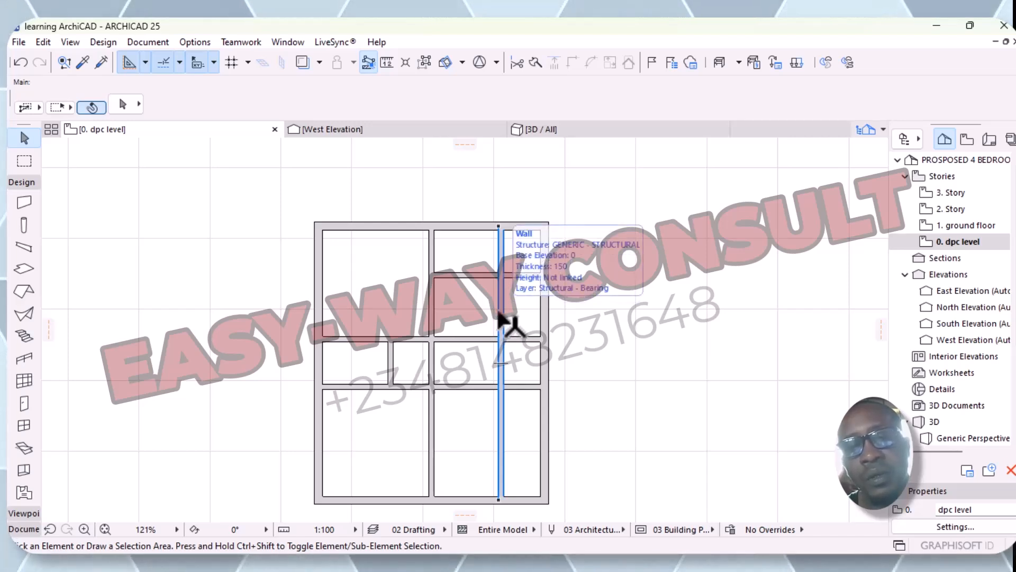
- Move the northernmost horizontal partition wall on the east side 200 mm to the north
{"action": "left_click", "coordinate": [460, 276]}
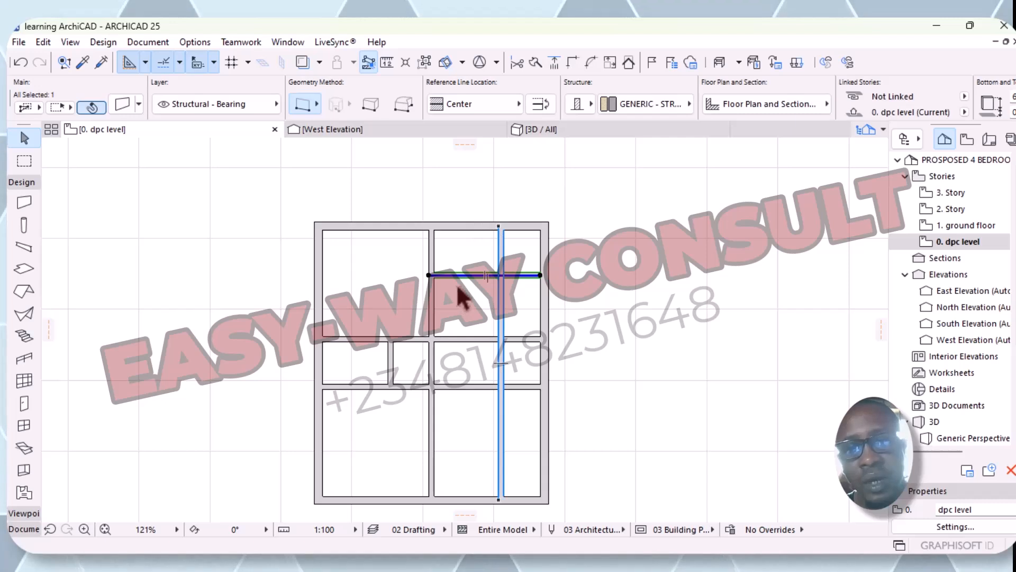
{"action": "right_click", "coordinate": [458, 288]}
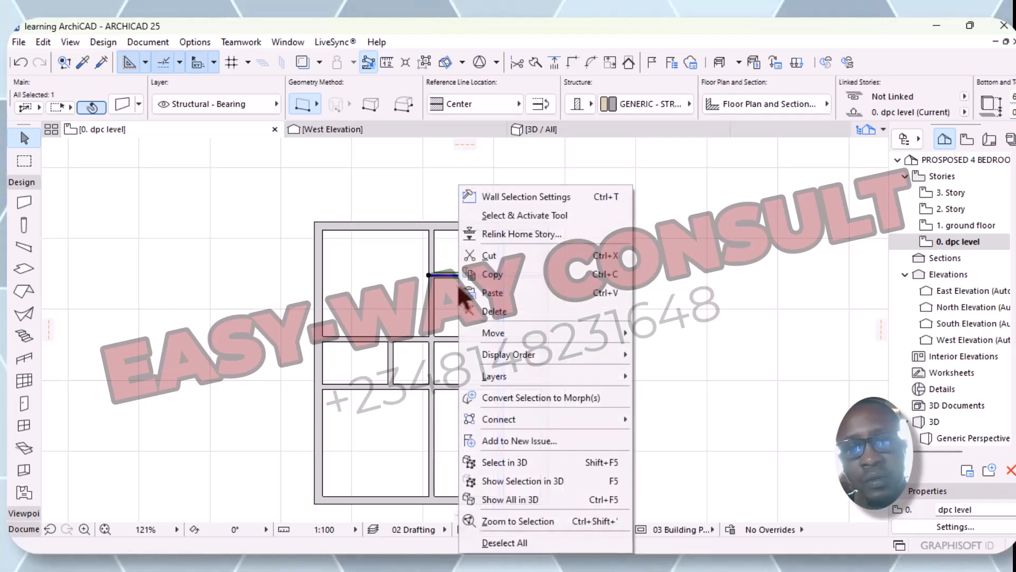
{"action": "mouse_move", "coordinate": [503, 334]}
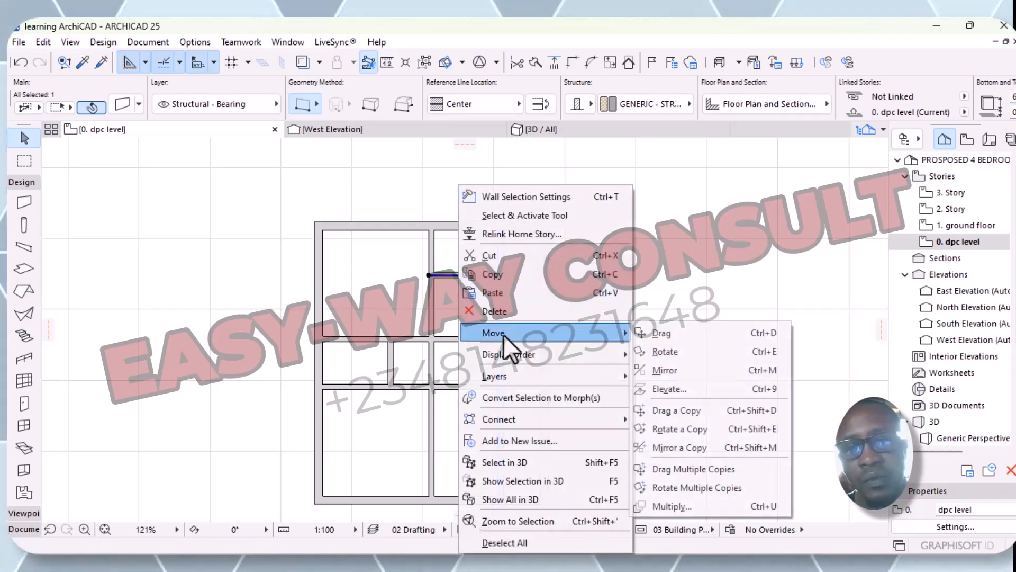
{"action": "left_click", "coordinate": [678, 338]}
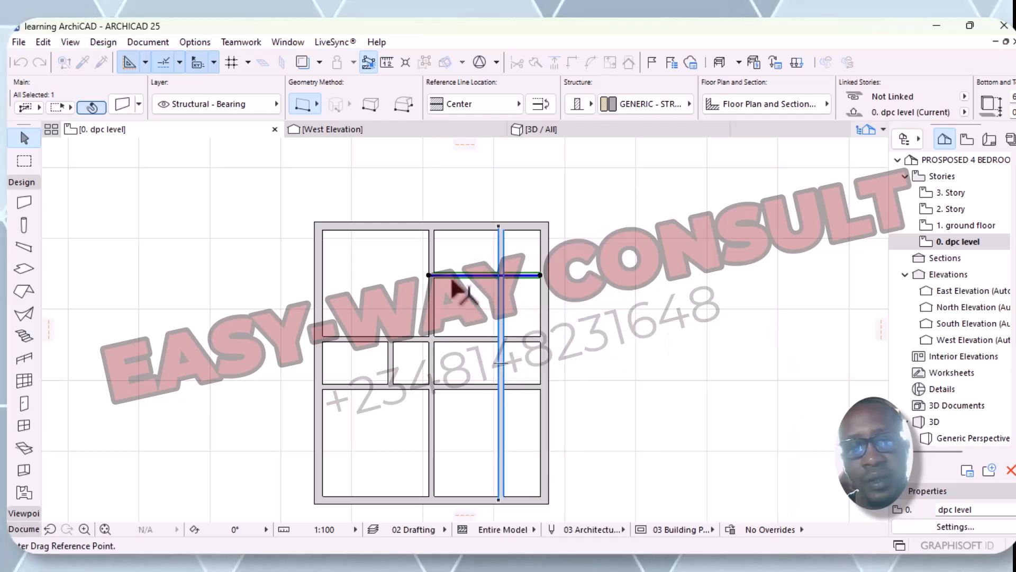
{"action": "left_click", "coordinate": [457, 275]}
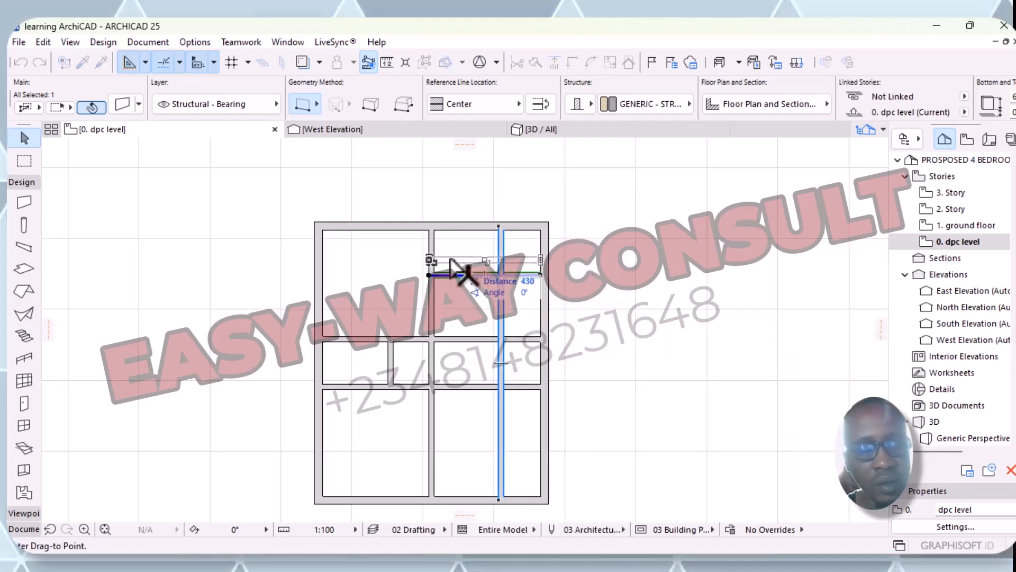
{"action": "key", "text": "Tab"}
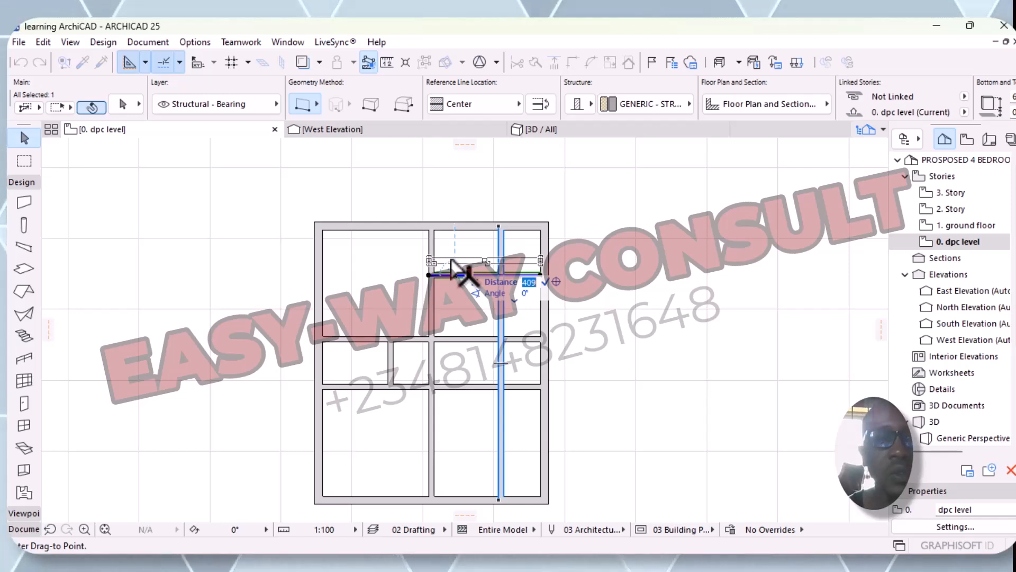
{"action": "type", "text": "200"}
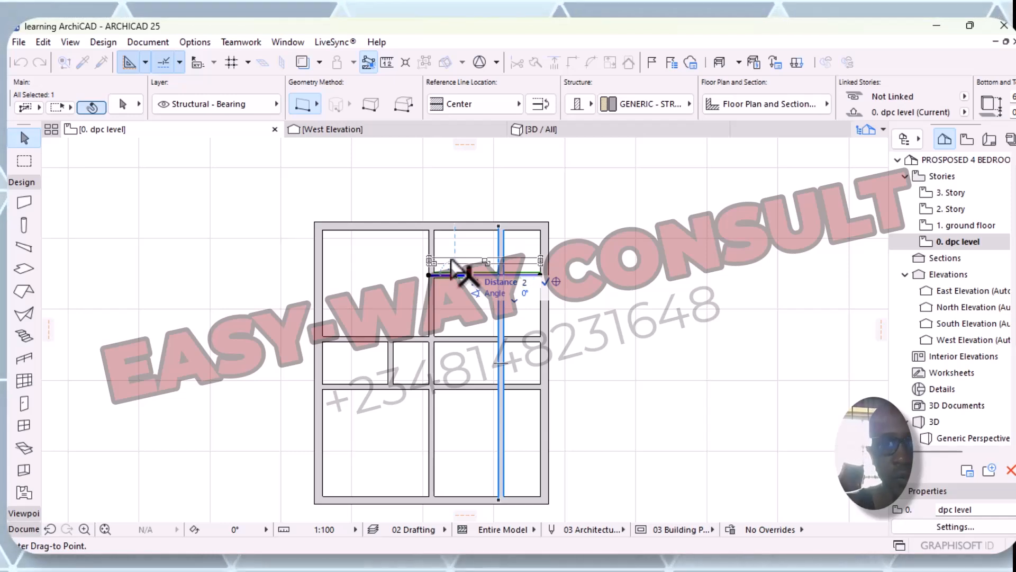
{"action": "key", "text": "Return"}
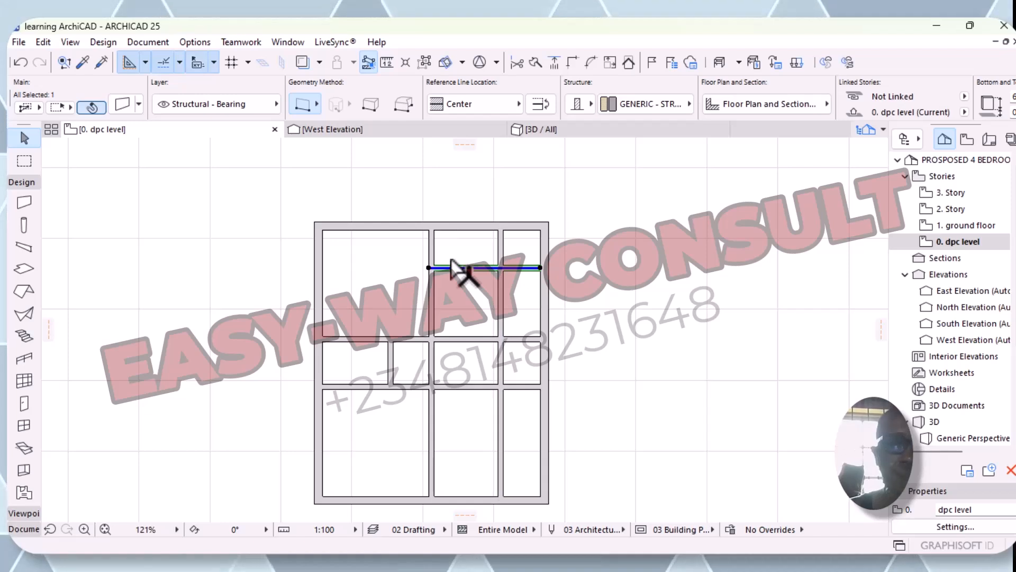
{"action": "left_click", "coordinate": [648, 299]}
{"action": "left_click", "coordinate": [493, 265]}
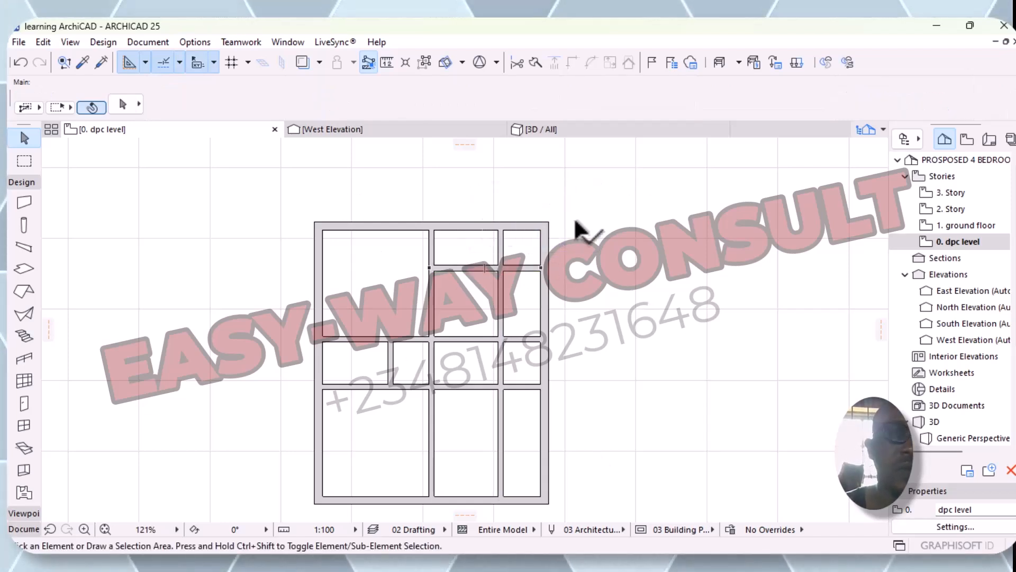
- Dimension the spacing and thicknesses from the north outer wall to the moved horizontal partition wall, and undo the dimension
{"action": "left_click", "coordinate": [156, 42]}
{"action": "mouse_move", "coordinate": [238, 61]}
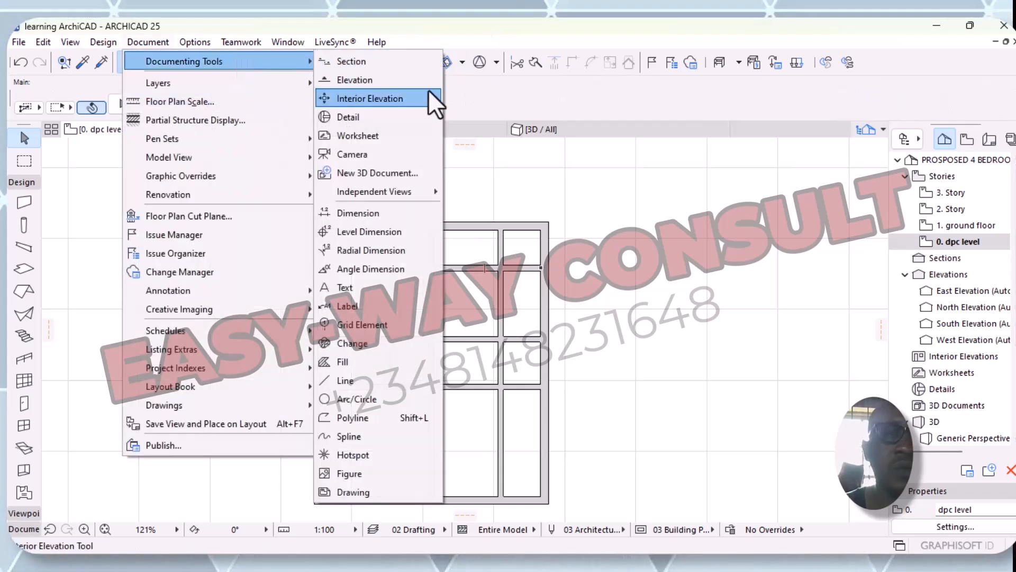
{"action": "left_click", "coordinate": [383, 212]}
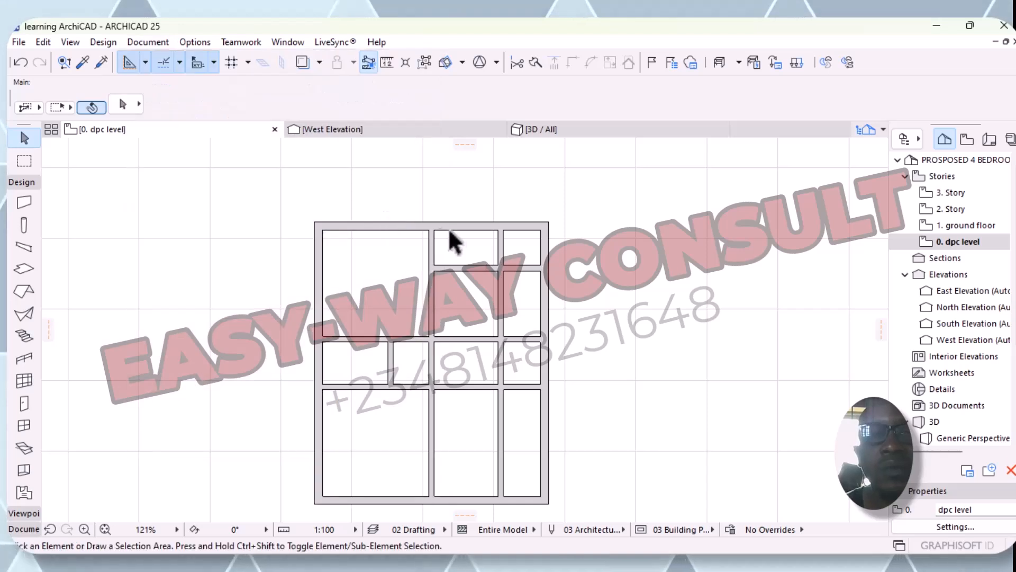
{"action": "left_click", "coordinate": [470, 223]}
{"action": "left_click", "coordinate": [470, 230]}
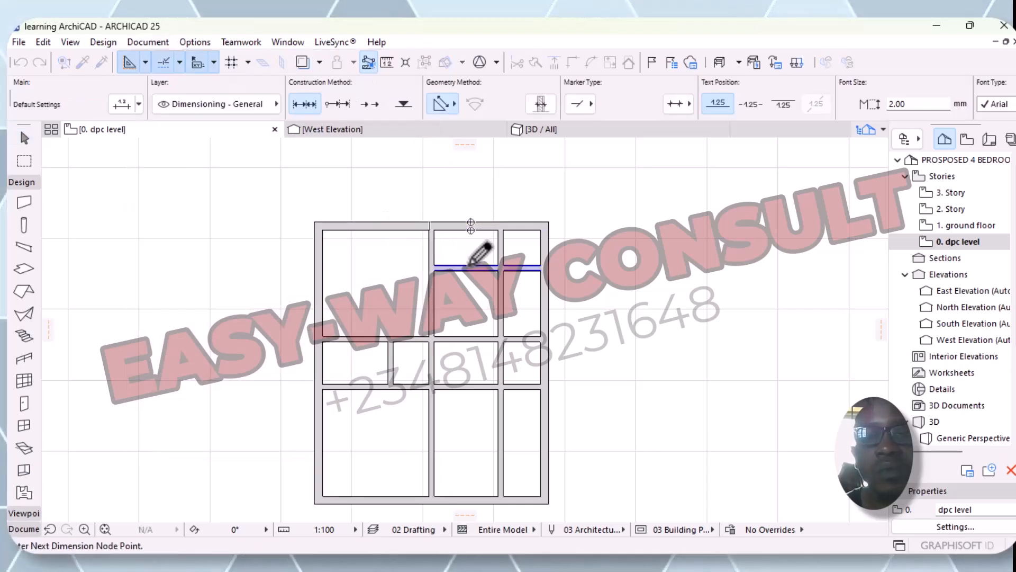
{"action": "right_click", "coordinate": [459, 242]}
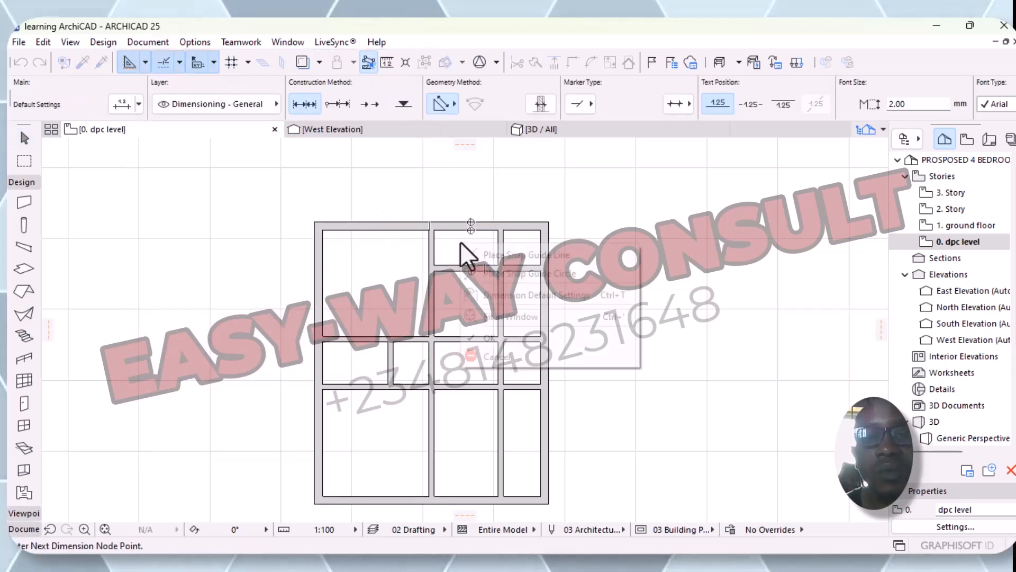
{"action": "left_click", "coordinate": [490, 337]}
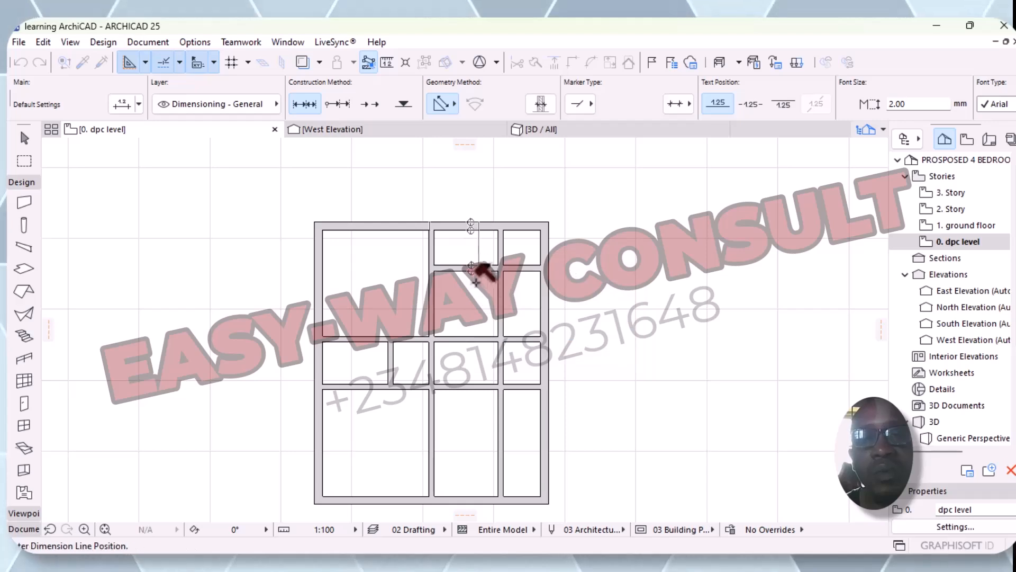
{"action": "left_click", "coordinate": [456, 232]}
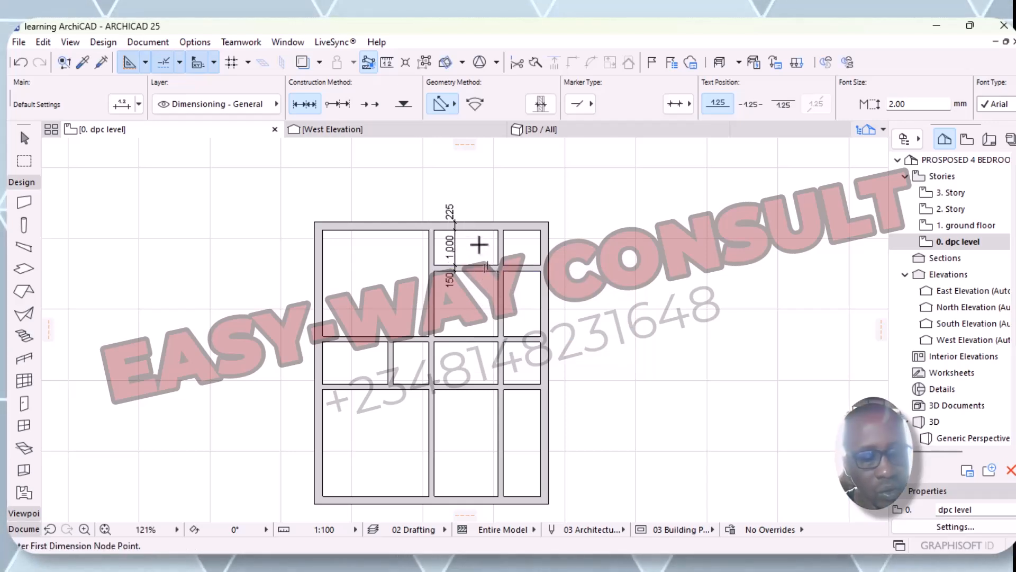
{"action": "key", "text": "ctrl+z"}
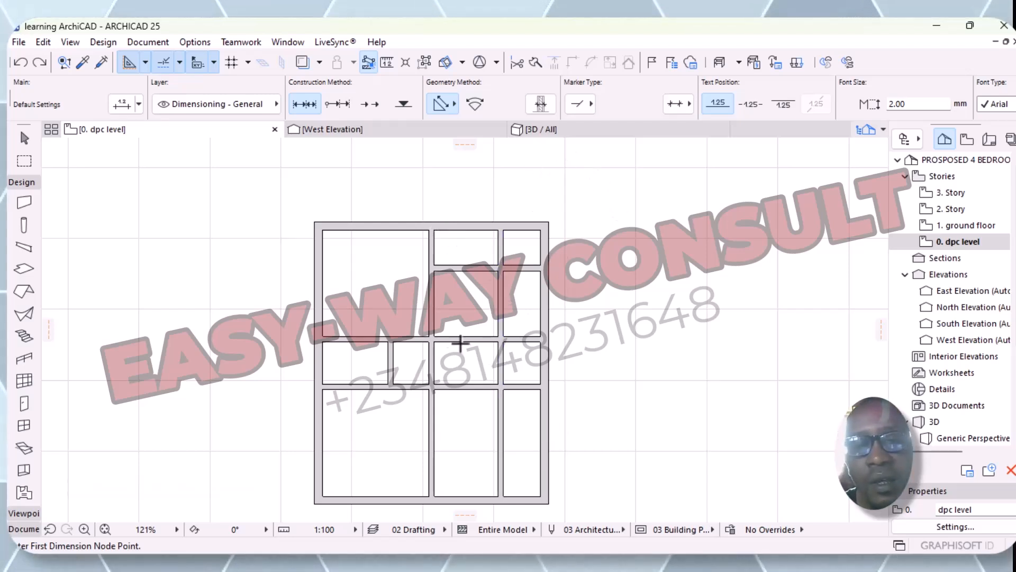
- Leave the Dimension tool and compare the reference line locations of the northernmost horizontal partition and the eastern vertical partition walls
{"action": "scroll", "coordinate": [506, 310], "scroll_direction": "up", "scroll_amount": 1}
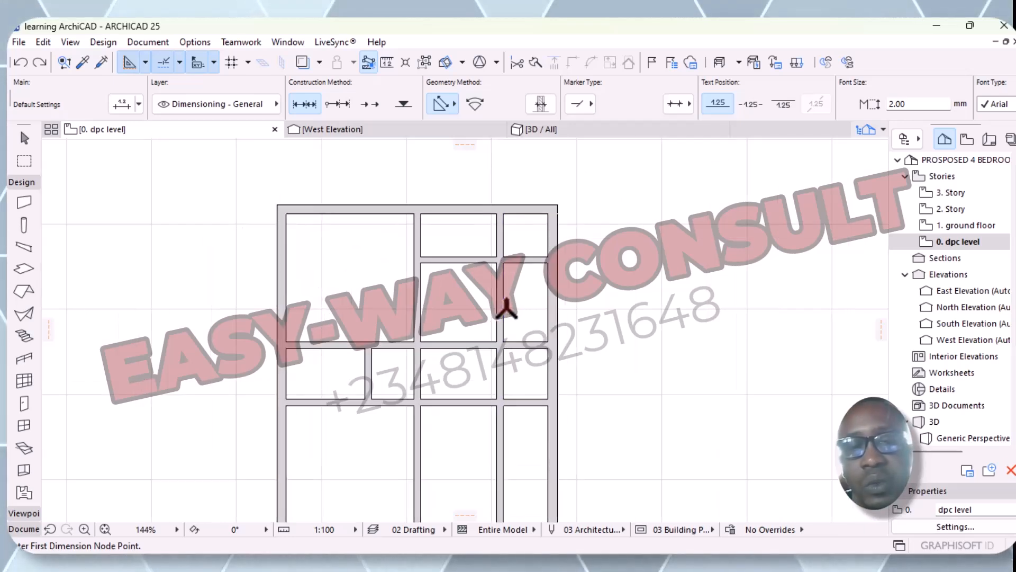
{"action": "left_click", "coordinate": [461, 259]}
{"action": "key", "text": "Escape"}
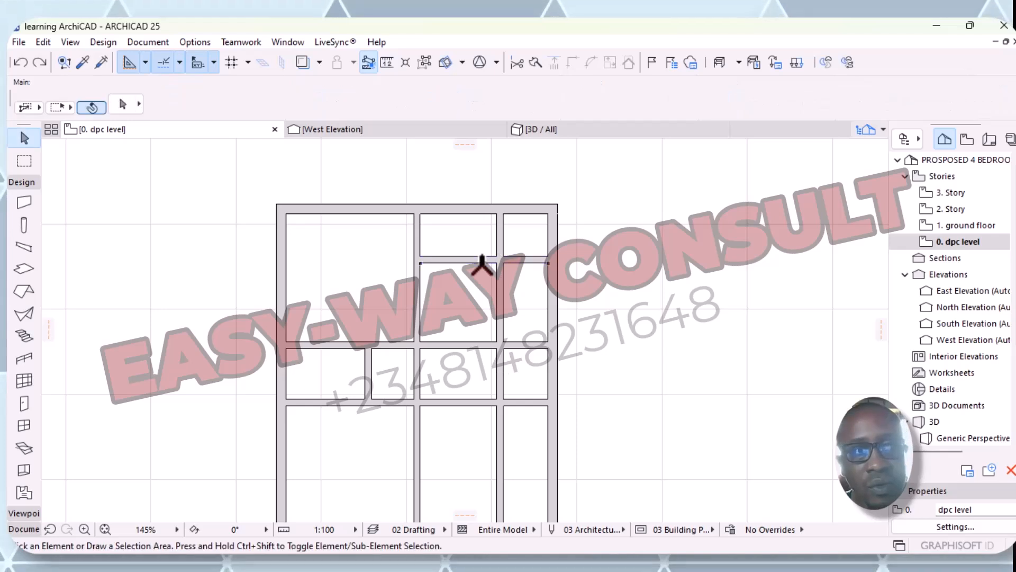
{"action": "left_click", "coordinate": [455, 259]}
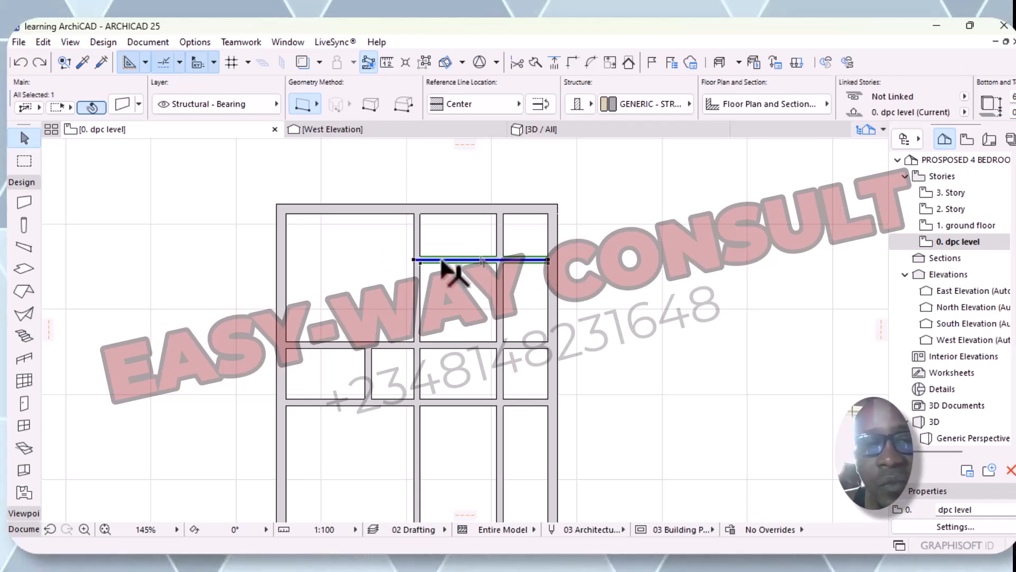
{"action": "left_click", "coordinate": [502, 304]}
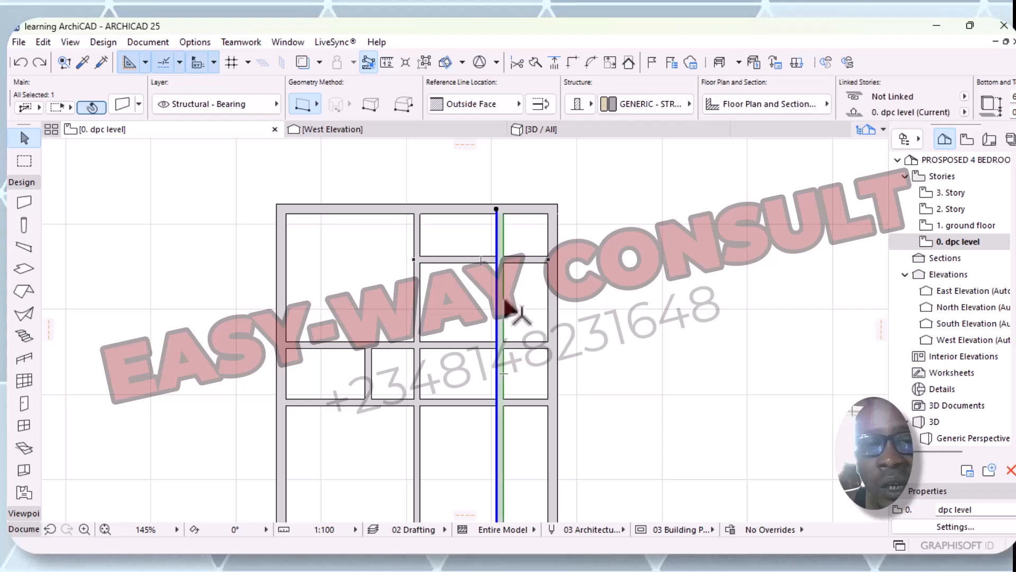
{"action": "left_click", "coordinate": [503, 300]}
{"action": "key", "text": "Escape"}
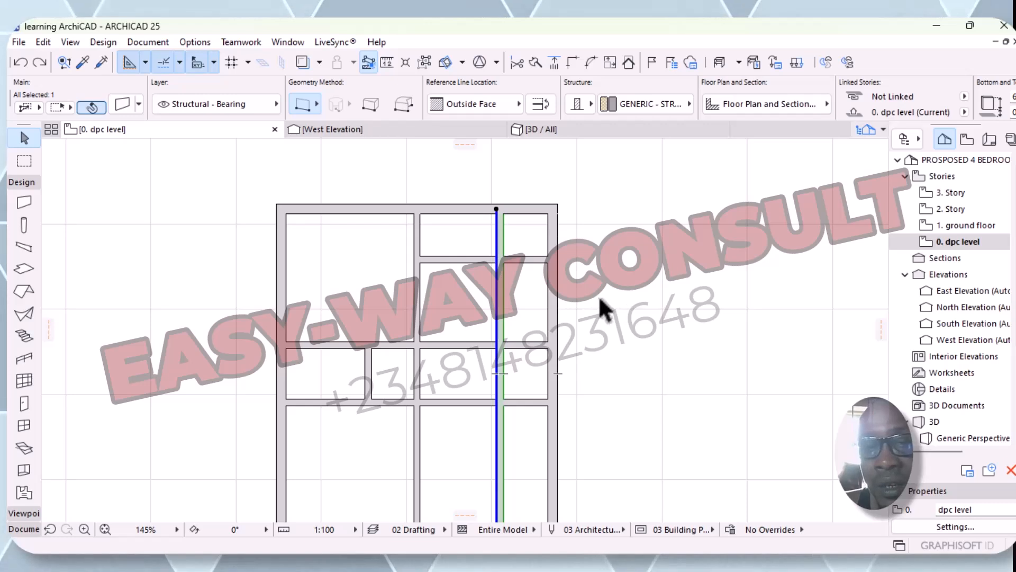
- Set the reference line location to Center for the northernmost horizontal partition and the eastern vertical partition walls
{"action": "left_click", "coordinate": [458, 260]}
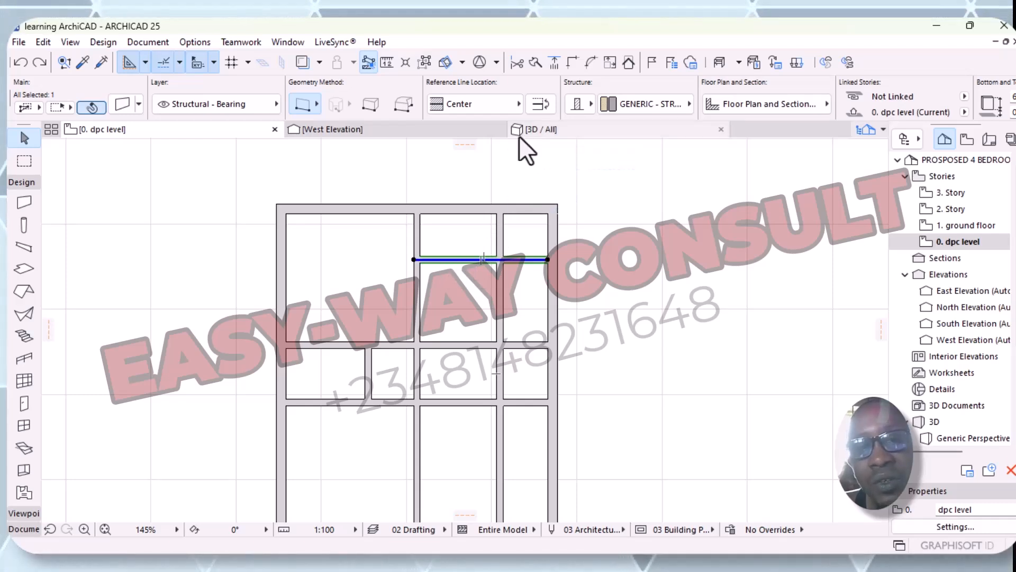
{"action": "left_click", "coordinate": [519, 104]}
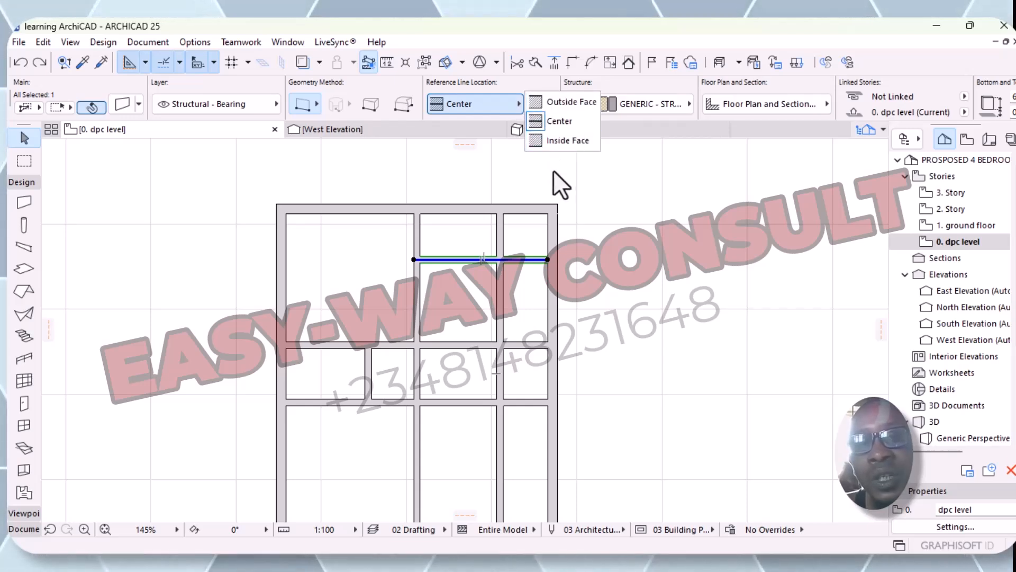
{"action": "left_click", "coordinate": [555, 122]}
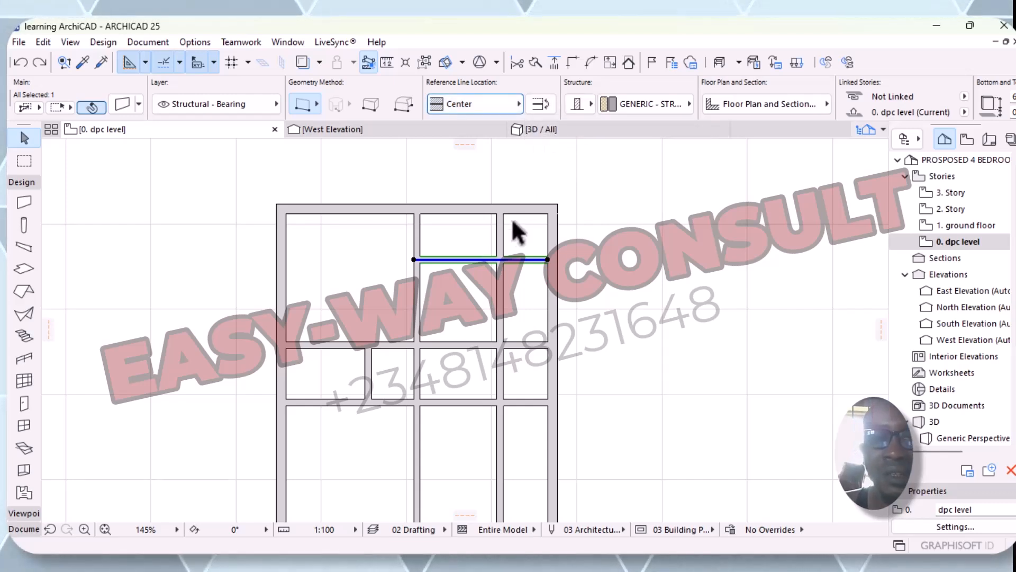
{"action": "left_click", "coordinate": [507, 328]}
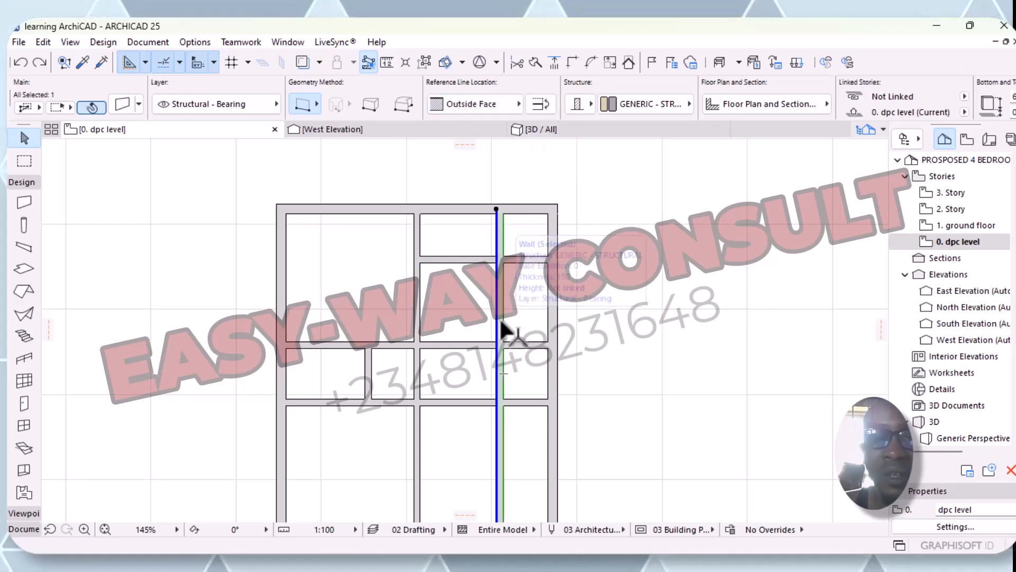
{"action": "left_click", "coordinate": [517, 106]}
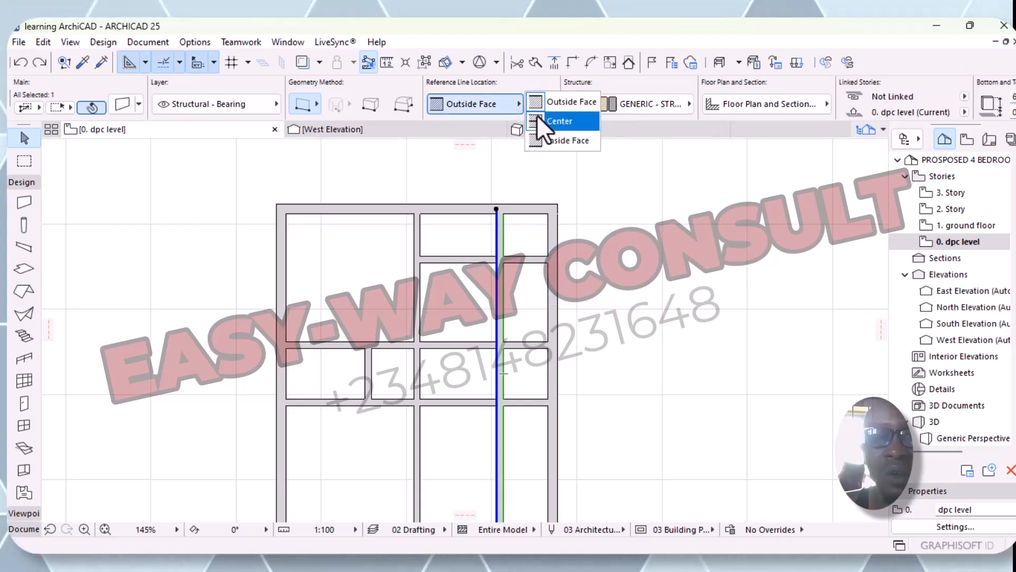
{"action": "left_click", "coordinate": [556, 121]}
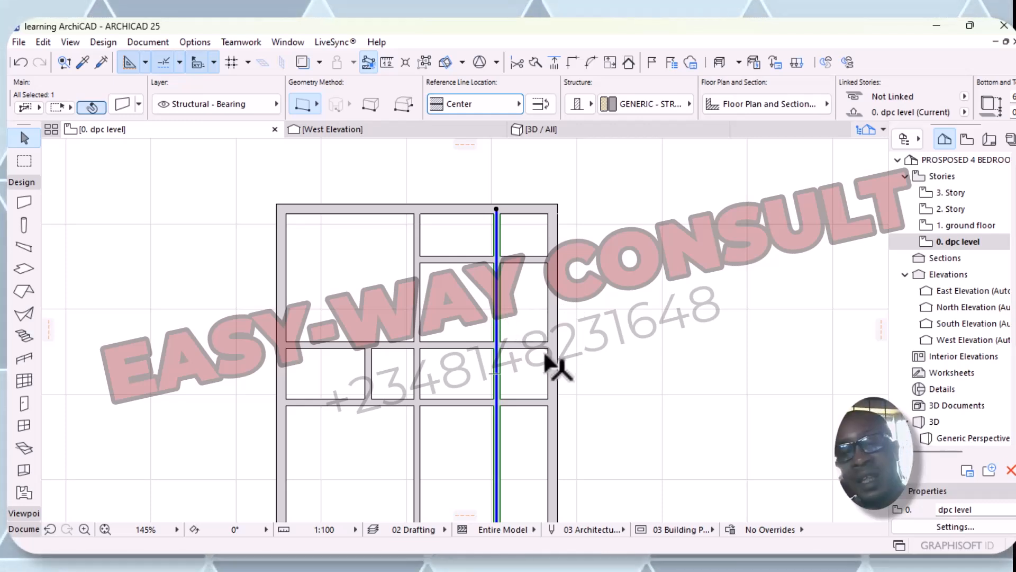
- Set the central vertical partition wall's reference line location to Center
{"action": "left_click", "coordinate": [446, 399]}
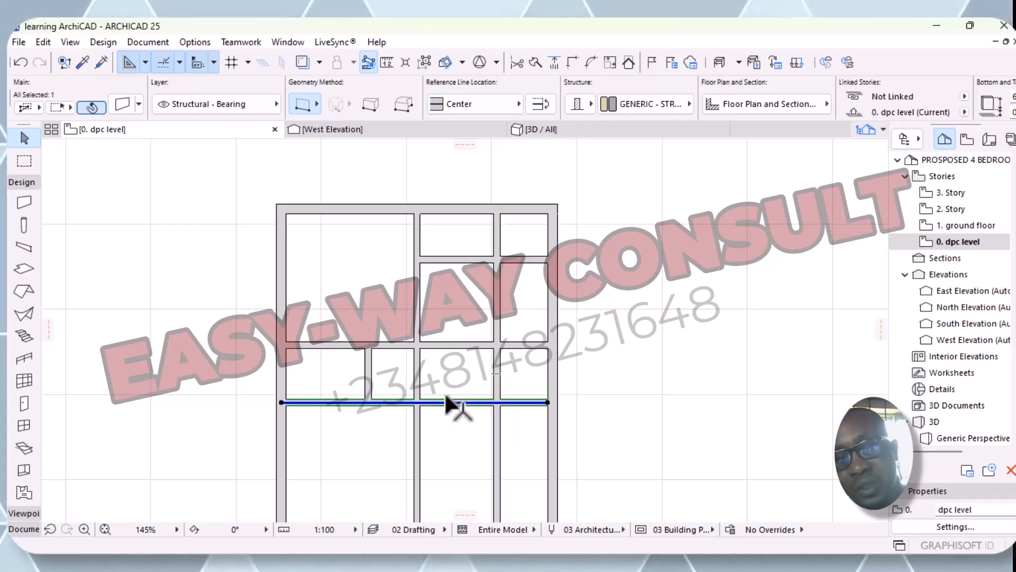
{"action": "left_click", "coordinate": [416, 374]}
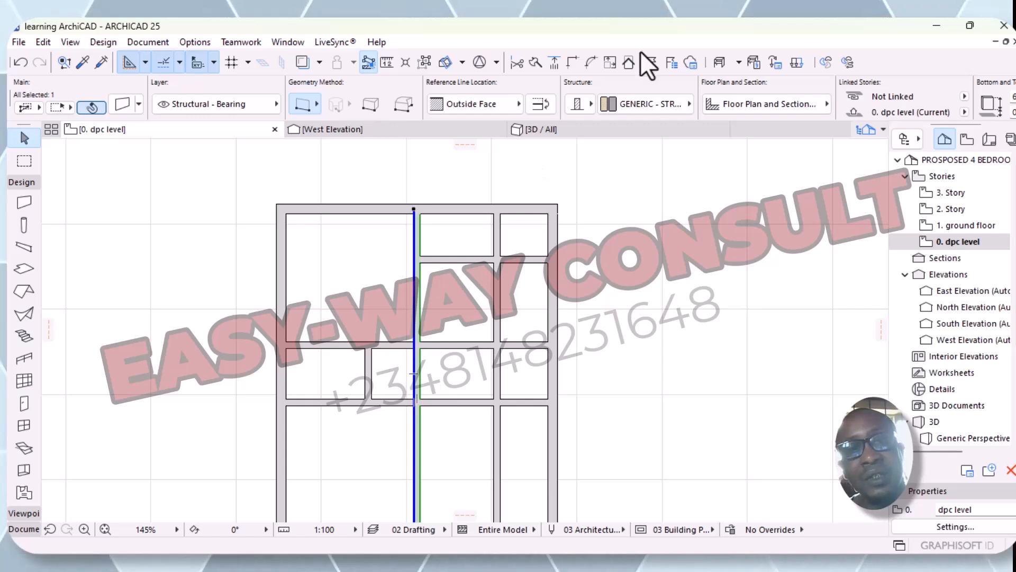
{"action": "left_click", "coordinate": [519, 109]}
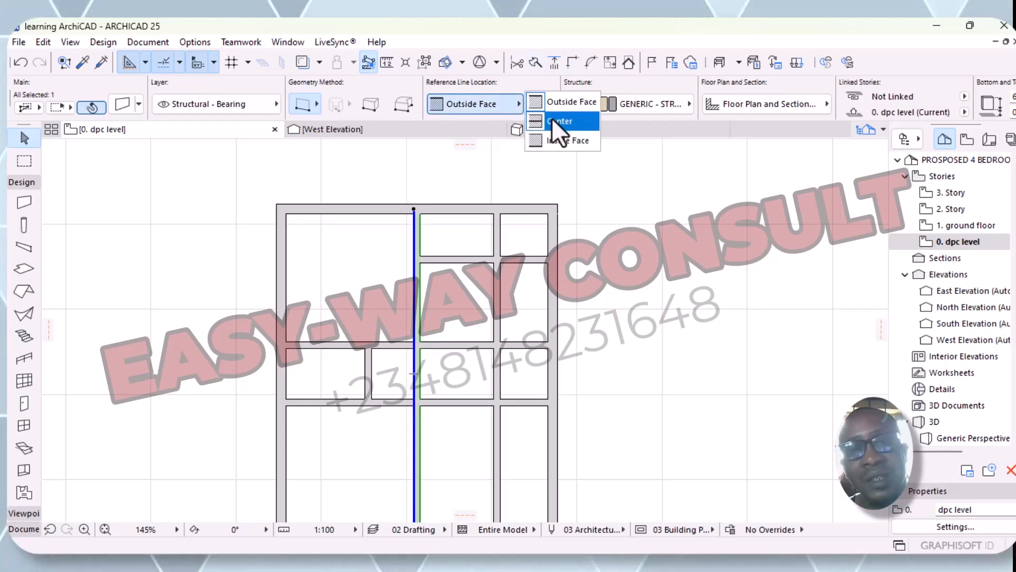
{"action": "left_click", "coordinate": [562, 121]}
- Check the north, west and horizontal walls' reference lines, and set the short western vertical partition's reference line to Center
{"action": "left_click", "coordinate": [336, 208]}
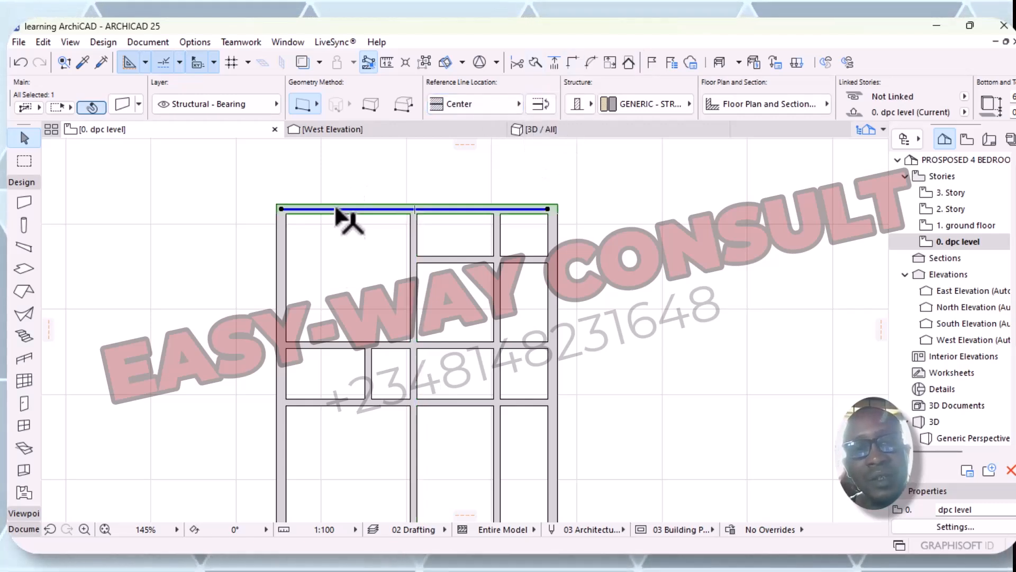
{"action": "left_click", "coordinate": [281, 460]}
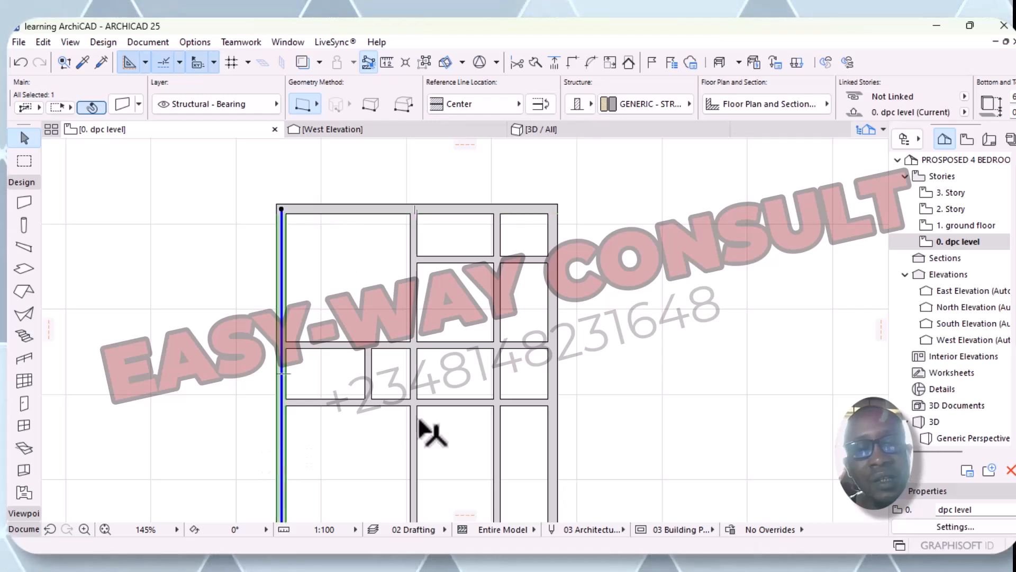
{"action": "left_click", "coordinate": [338, 403]}
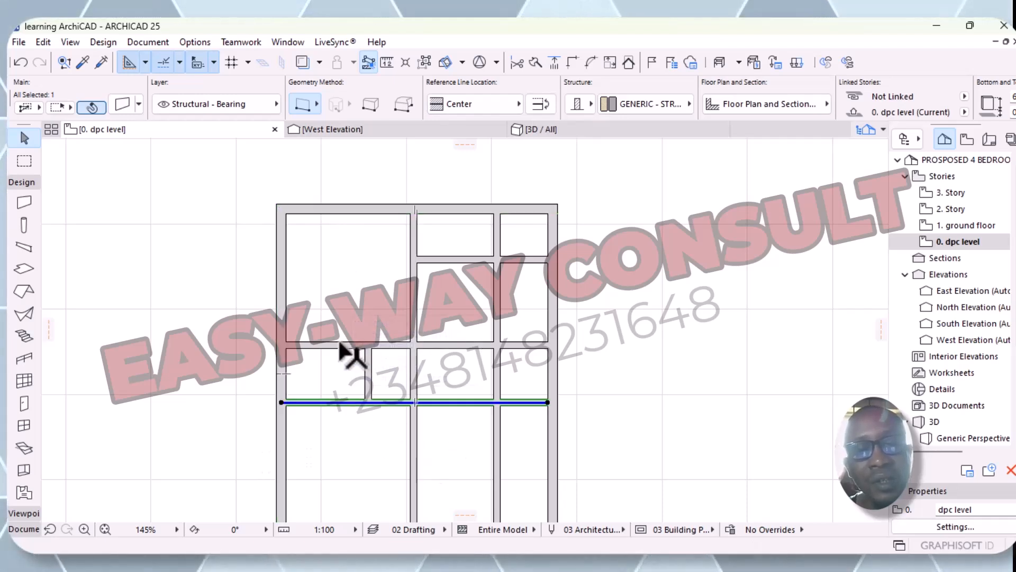
{"action": "left_click", "coordinate": [349, 345]}
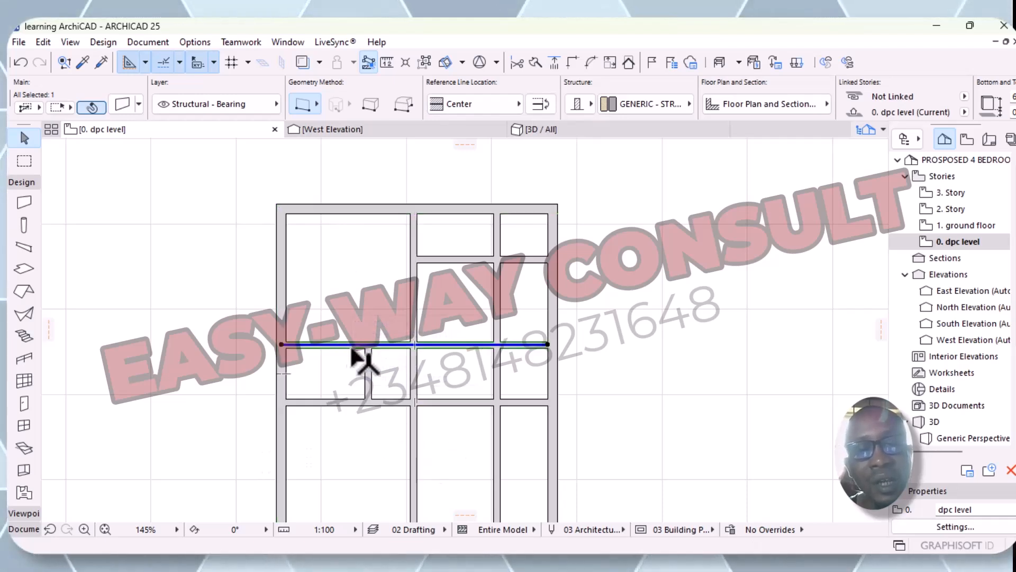
{"action": "left_click", "coordinate": [372, 378]}
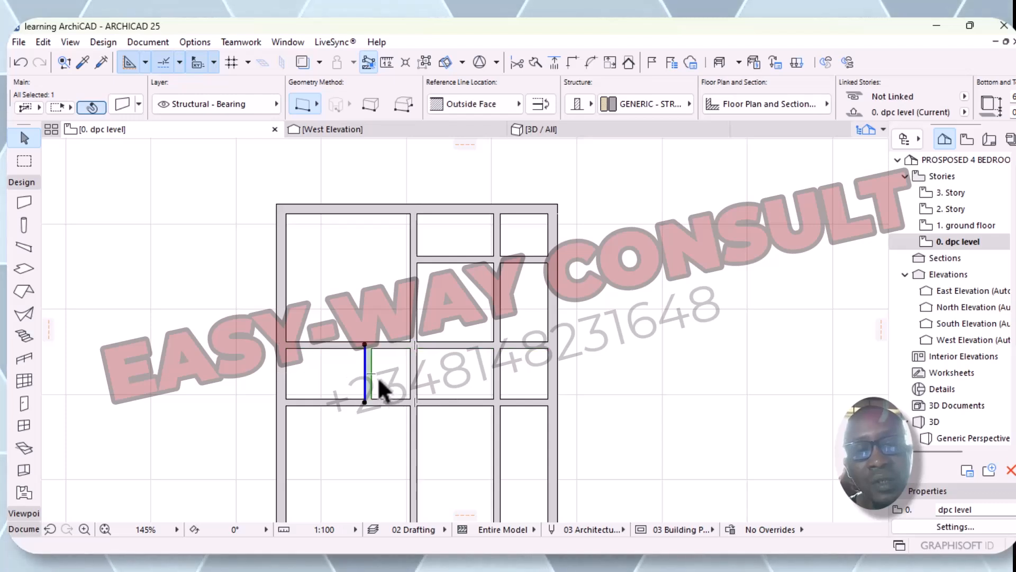
{"action": "left_click", "coordinate": [520, 105]}
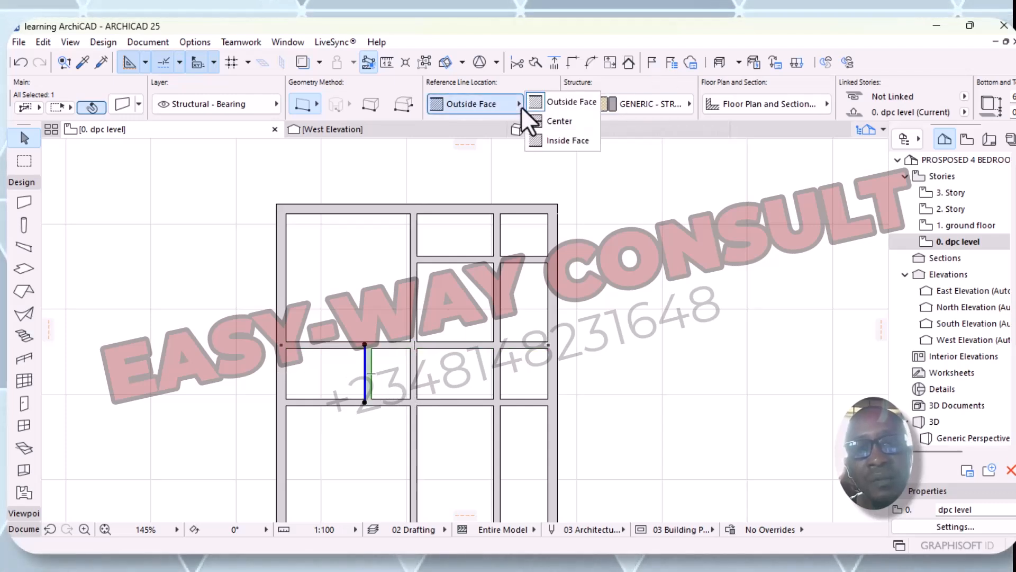
{"action": "left_click", "coordinate": [558, 121]}
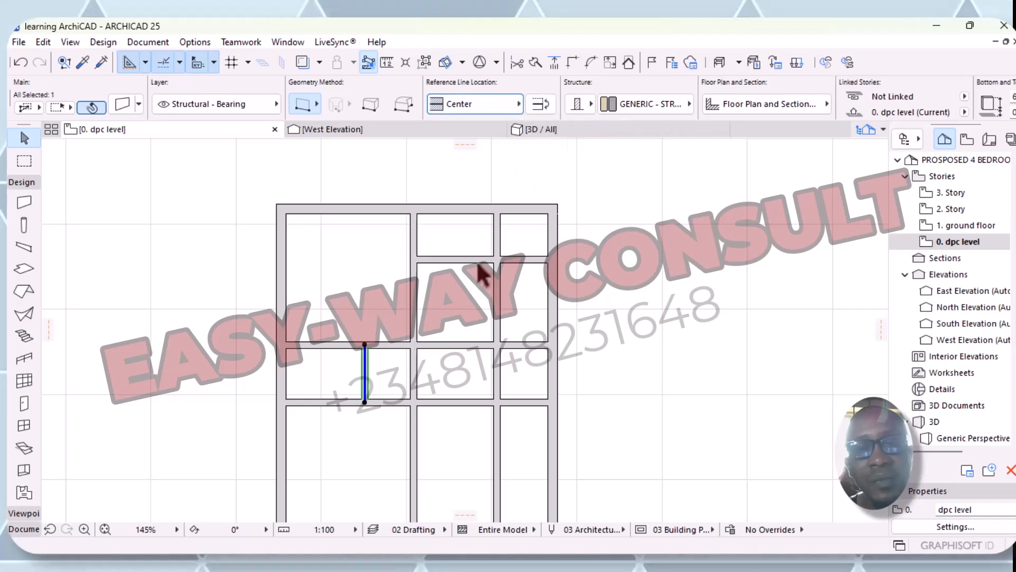
- Set the east outer wall's reference line location to Center
{"action": "left_click", "coordinate": [498, 375]}
{"action": "left_click", "coordinate": [556, 385]}
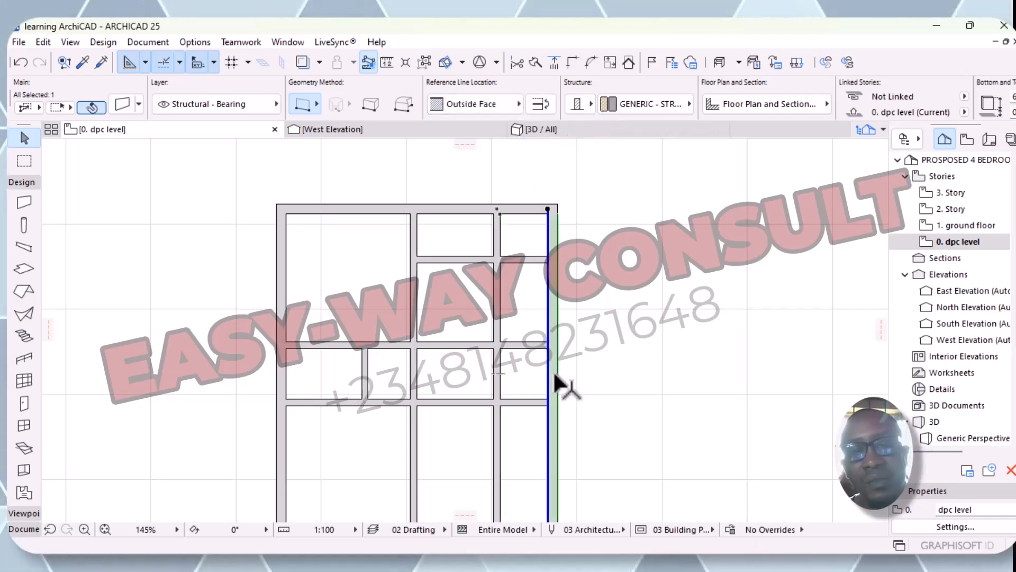
{"action": "left_click", "coordinate": [519, 104]}
{"action": "left_click", "coordinate": [556, 120]}
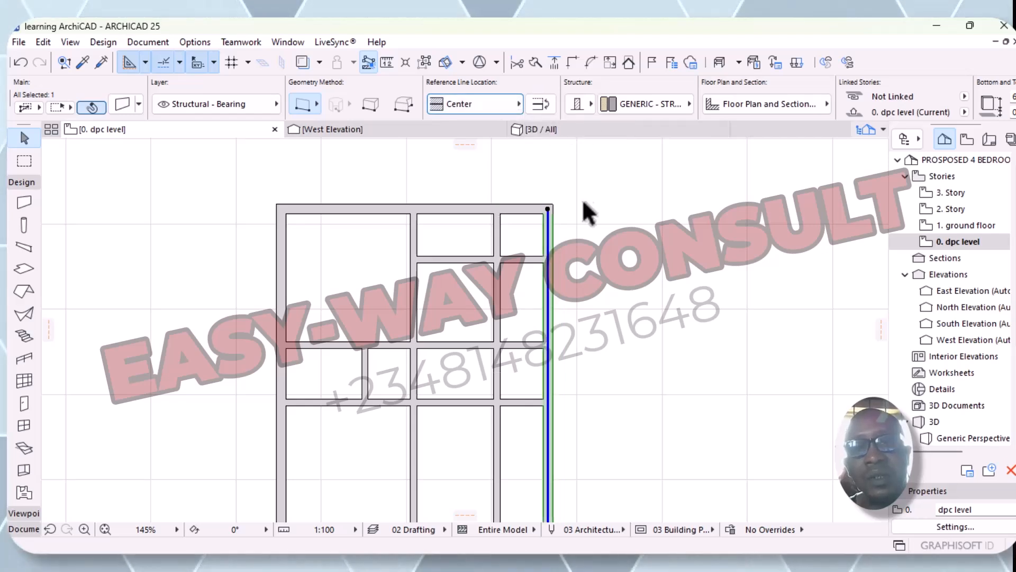
- Check the reference line locations of the north, west and south outer walls and the eastern partitions, and clear the selection
{"action": "left_click", "coordinate": [524, 209]}
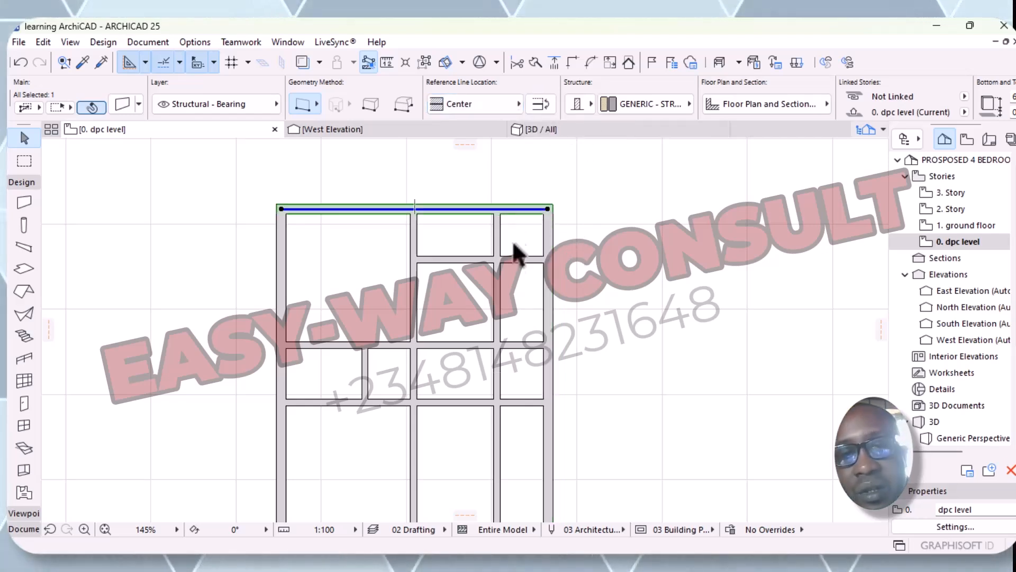
{"action": "left_click", "coordinate": [498, 234]}
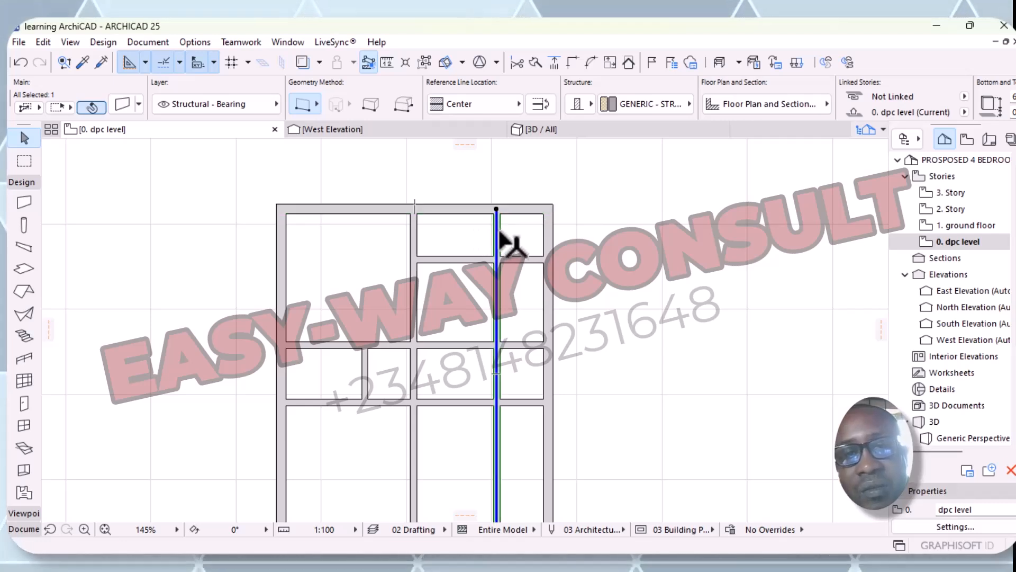
{"action": "left_click", "coordinate": [527, 260]}
{"action": "left_click", "coordinate": [538, 345]}
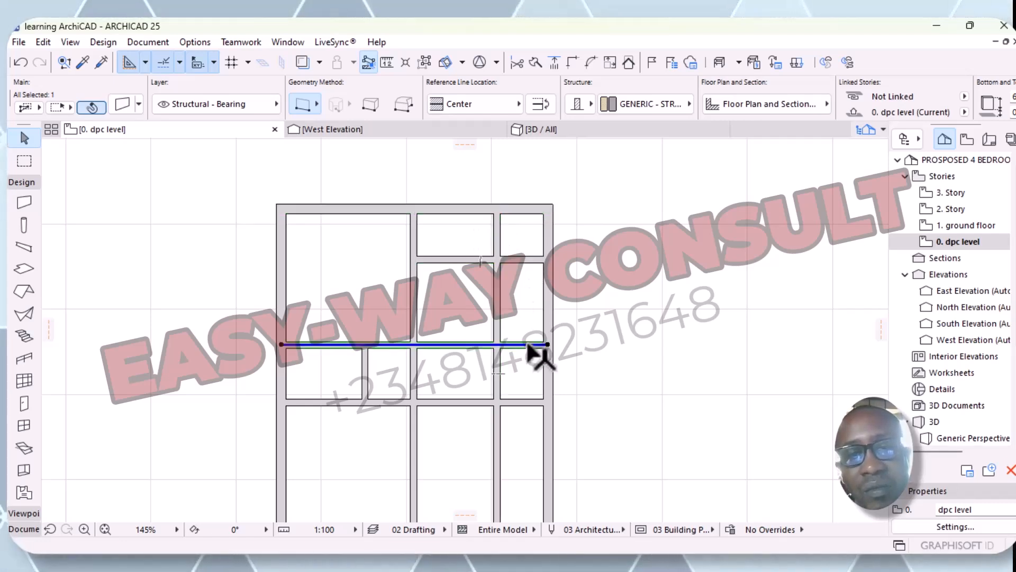
{"action": "right_click", "coordinate": [567, 265]}
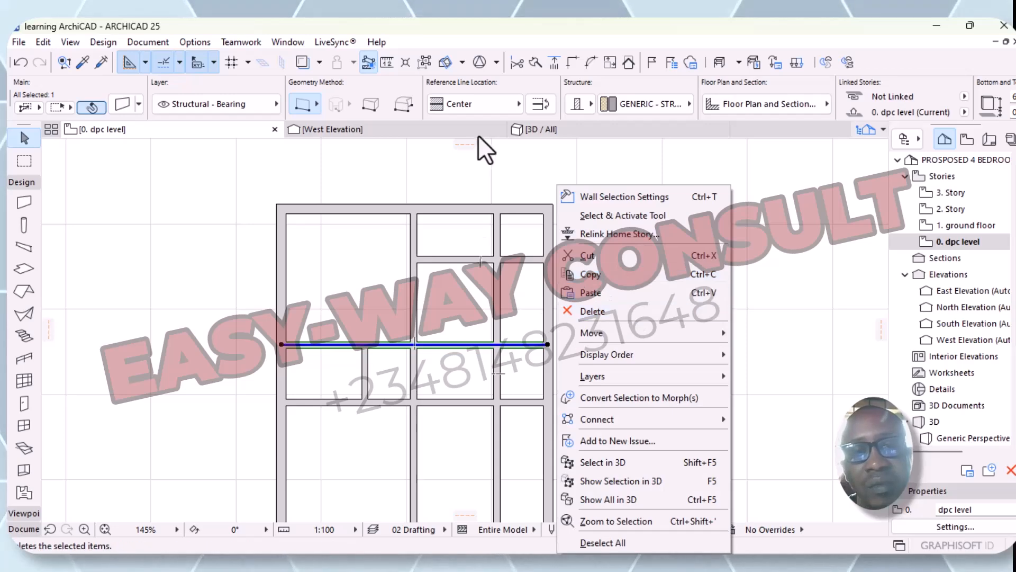
{"action": "left_click", "coordinate": [449, 164]}
{"action": "left_click", "coordinate": [279, 324]}
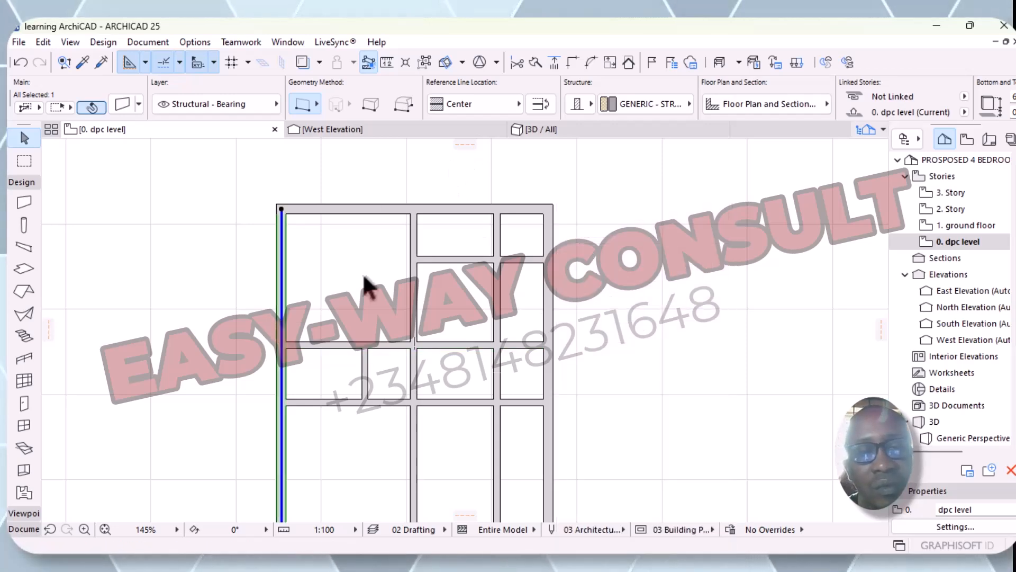
{"action": "scroll", "coordinate": [369, 279], "scroll_direction": "down", "scroll_amount": 2}
{"action": "left_click", "coordinate": [341, 459]}
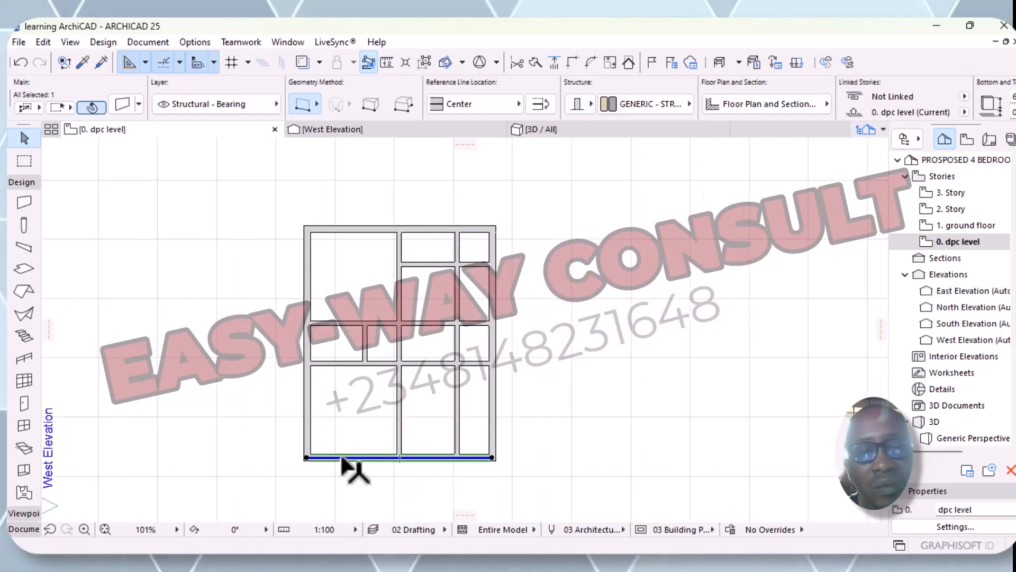
{"action": "left_click", "coordinate": [508, 410]}
- Place a linear dimension across the easternmost vertical partition and the east outer wall, including both wall thicknesses, in the room below the northeast corner
{"action": "scroll", "coordinate": [470, 295], "scroll_direction": "up", "scroll_amount": 4}
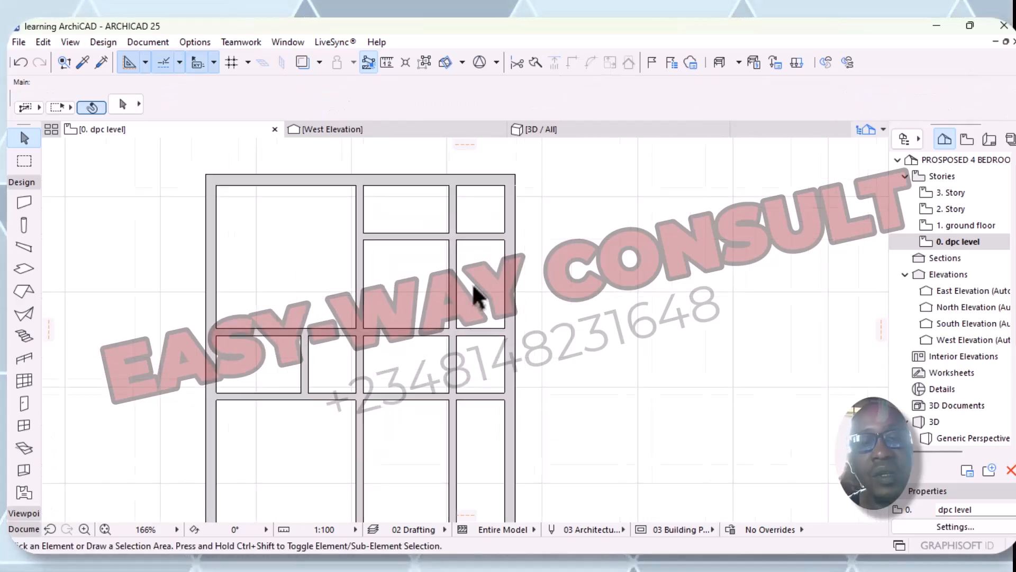
{"action": "scroll", "coordinate": [510, 277], "scroll_direction": "down", "scroll_amount": 5}
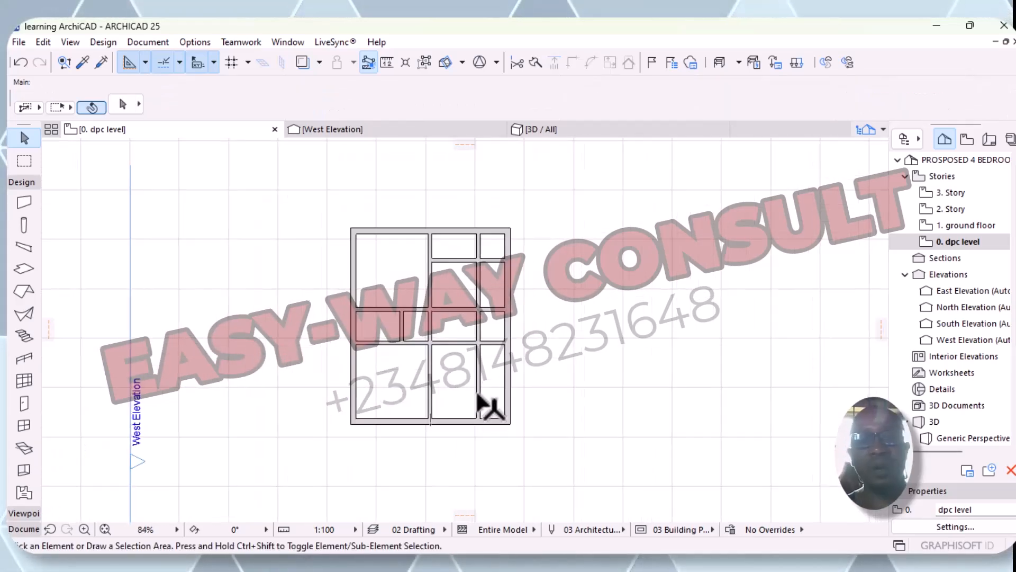
{"action": "scroll", "coordinate": [487, 254], "scroll_direction": "up", "scroll_amount": 5}
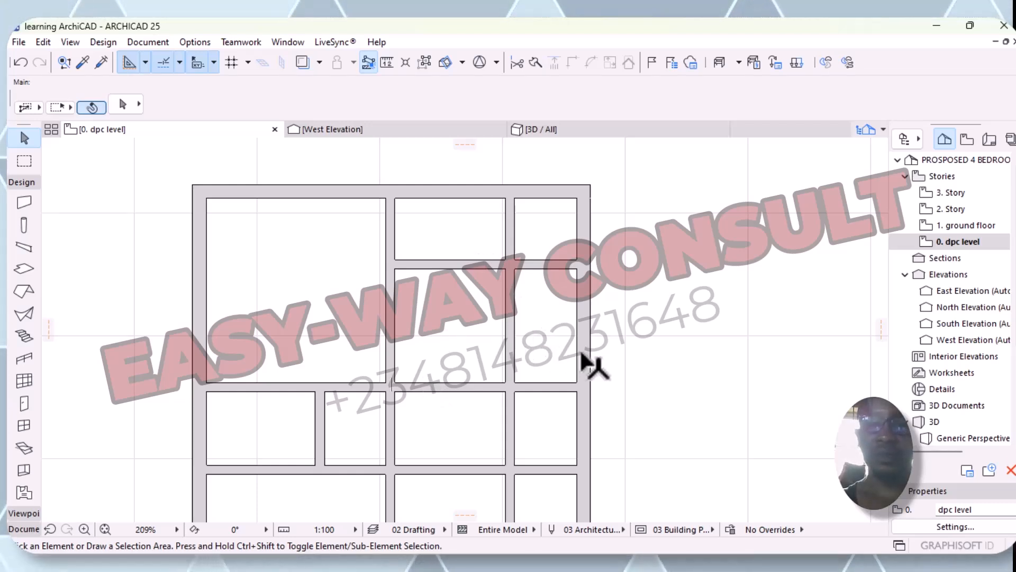
{"action": "scroll", "coordinate": [502, 341], "scroll_direction": "down", "scroll_amount": 3}
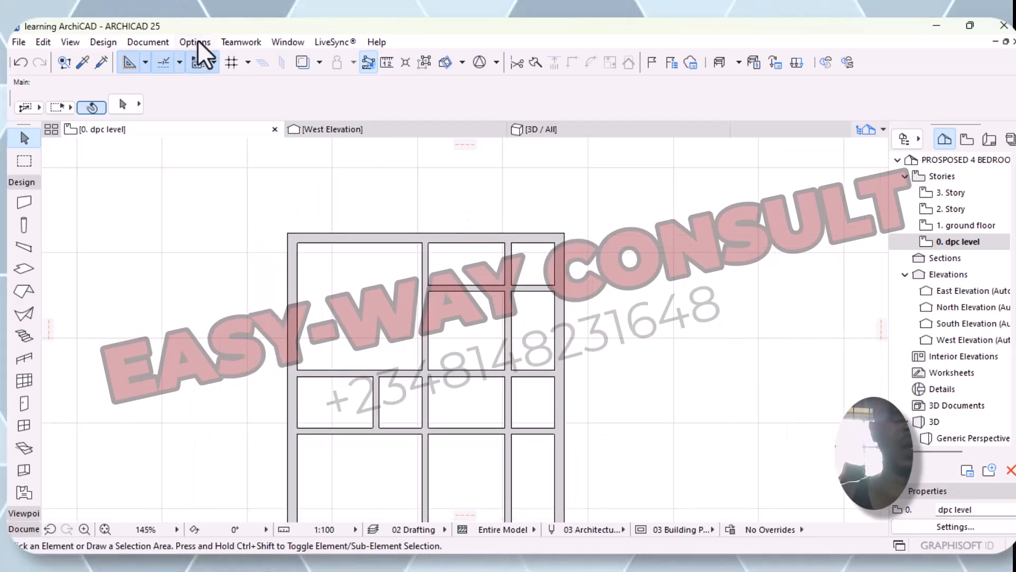
{"action": "left_click", "coordinate": [156, 41]}
{"action": "mouse_move", "coordinate": [284, 68]}
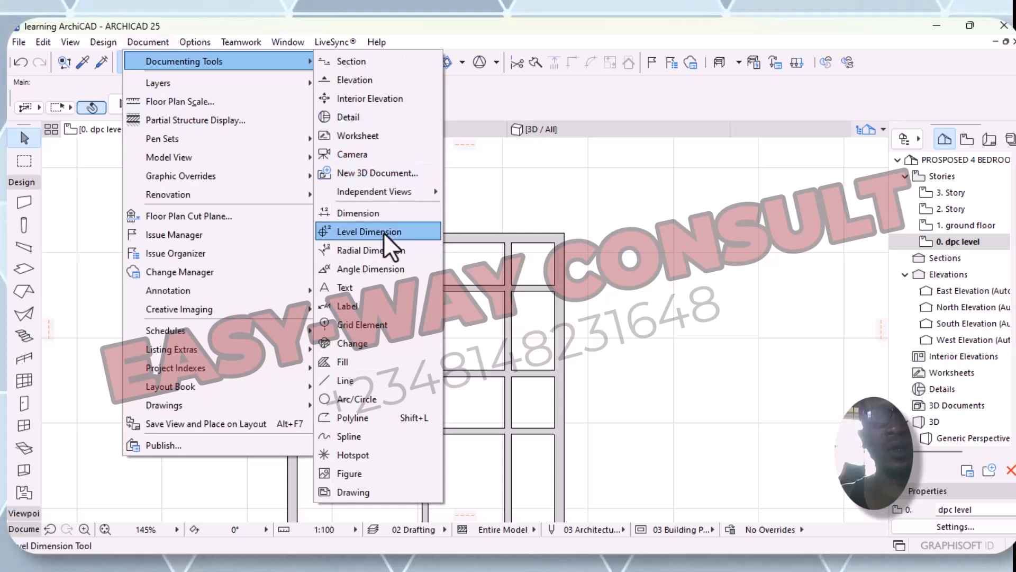
{"action": "left_click", "coordinate": [387, 214]}
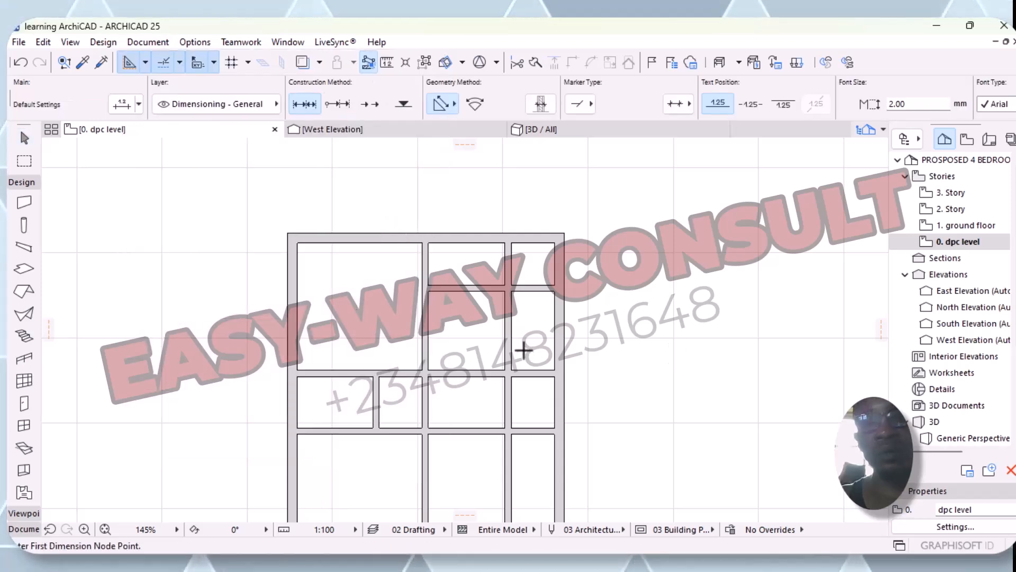
{"action": "left_click", "coordinate": [508, 344]}
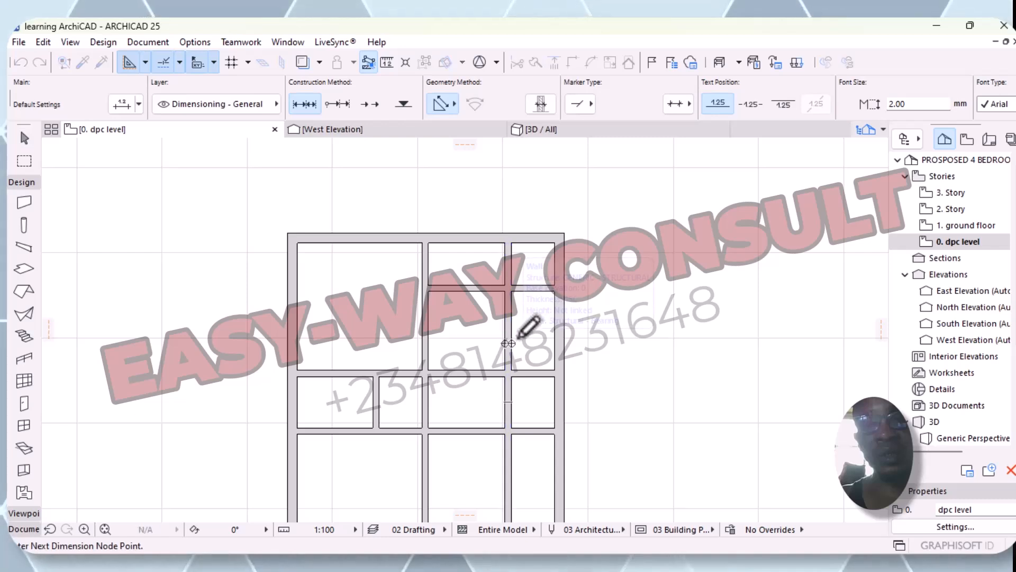
{"action": "left_click", "coordinate": [558, 336]}
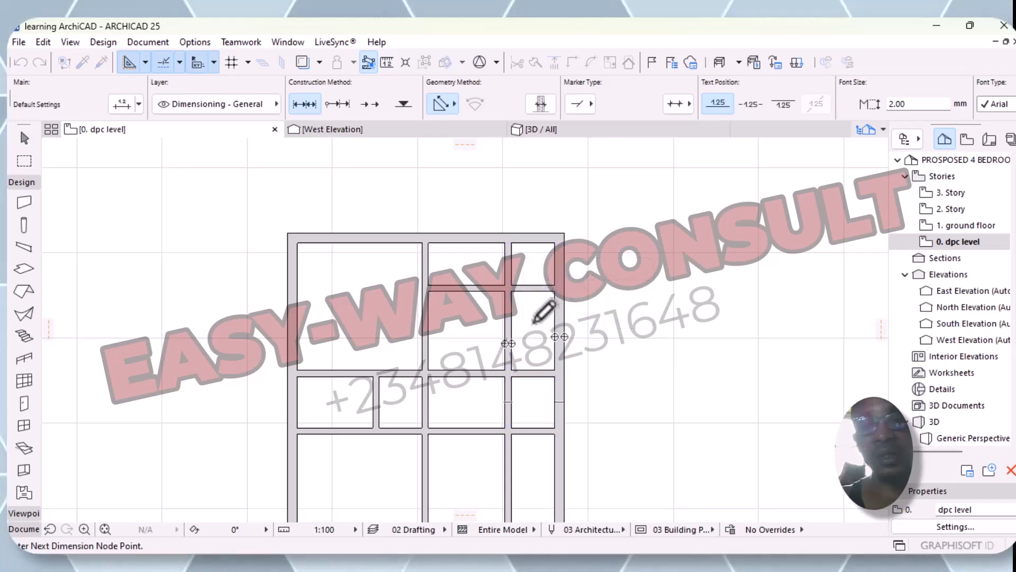
{"action": "right_click", "coordinate": [529, 320]}
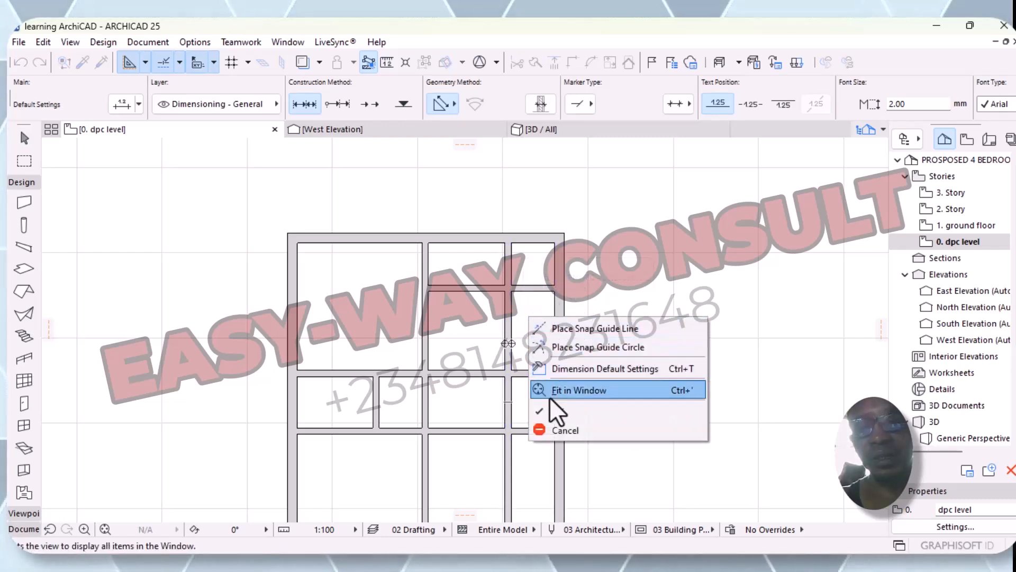
{"action": "left_click", "coordinate": [560, 413]}
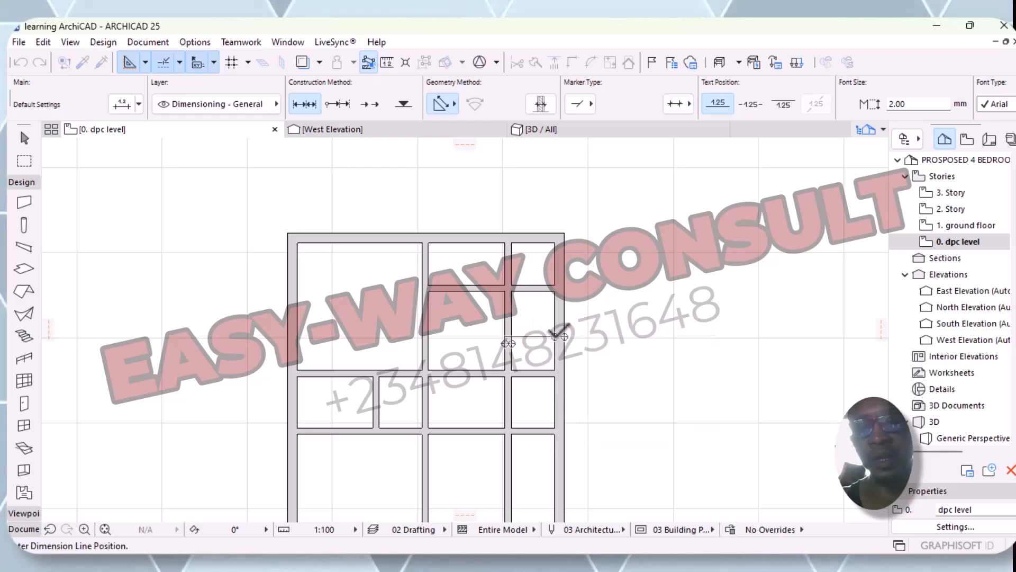
{"action": "left_click", "coordinate": [537, 316]}
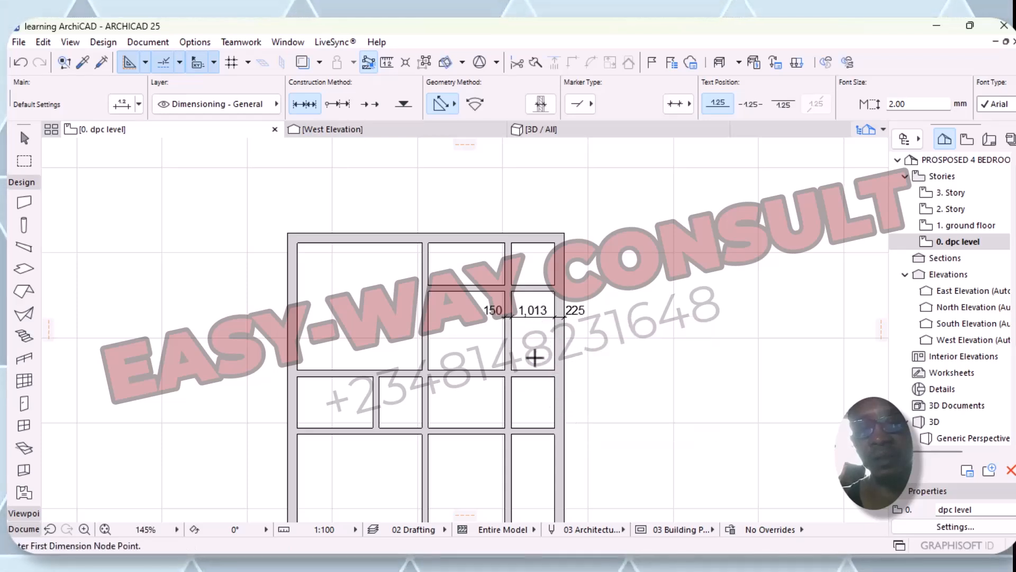
{"action": "scroll", "coordinate": [537, 316], "scroll_direction": "up", "scroll_amount": 3}
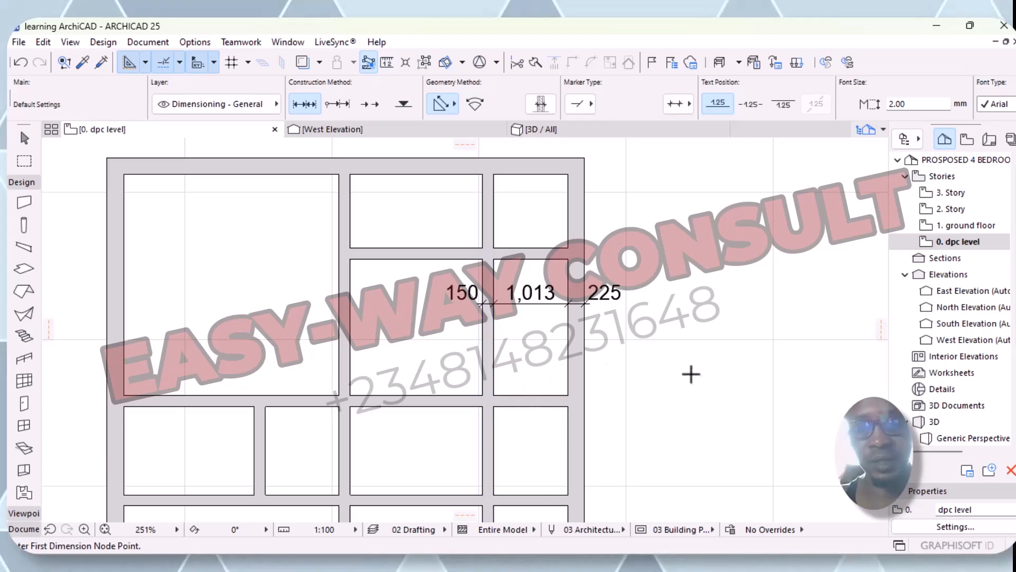
{"action": "key", "text": "Escape"}
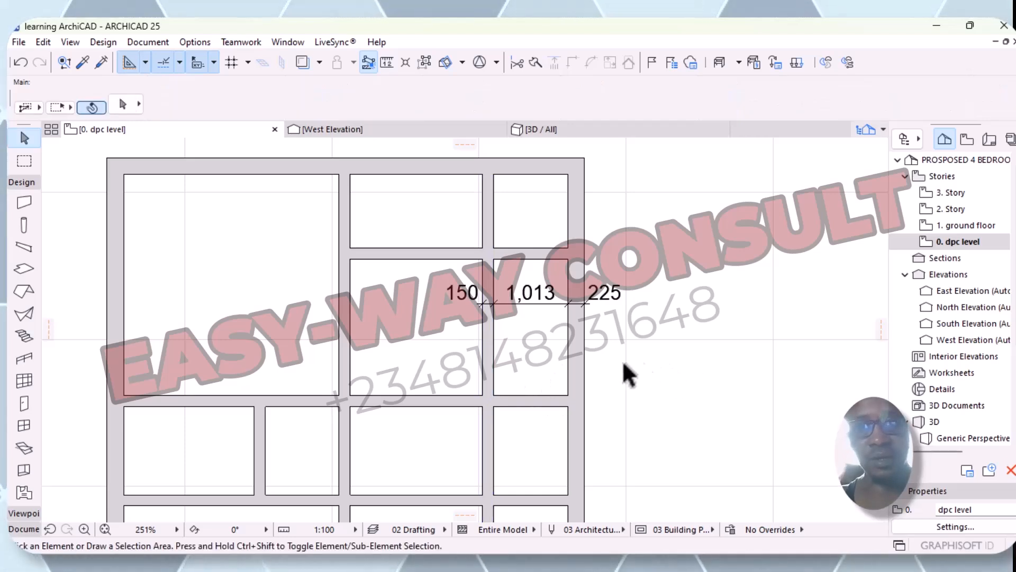
- Move the east outer wall 787 mm horizontally to the east, away from the partitions
{"action": "left_click", "coordinate": [579, 351]}
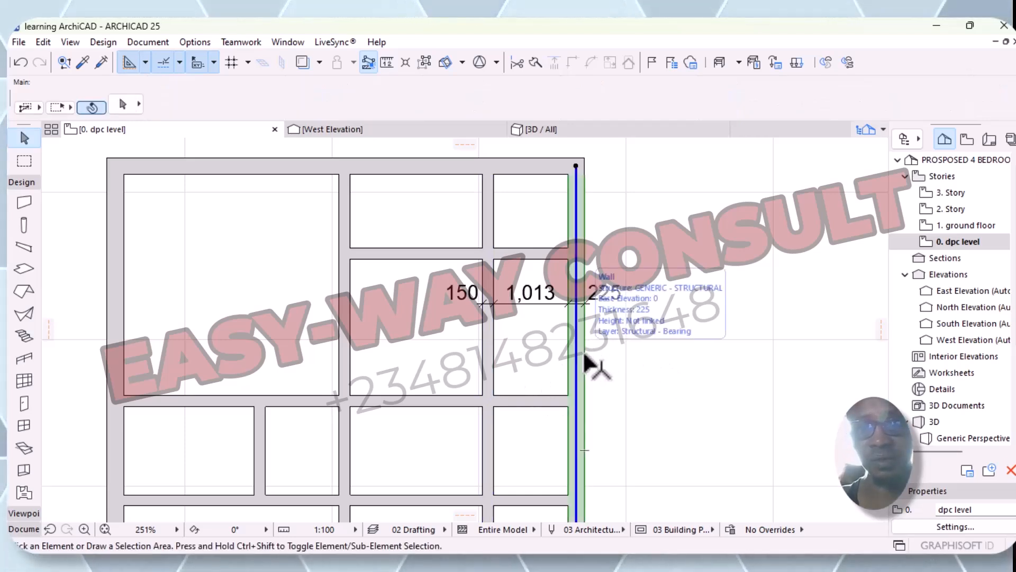
{"action": "right_click", "coordinate": [608, 355]}
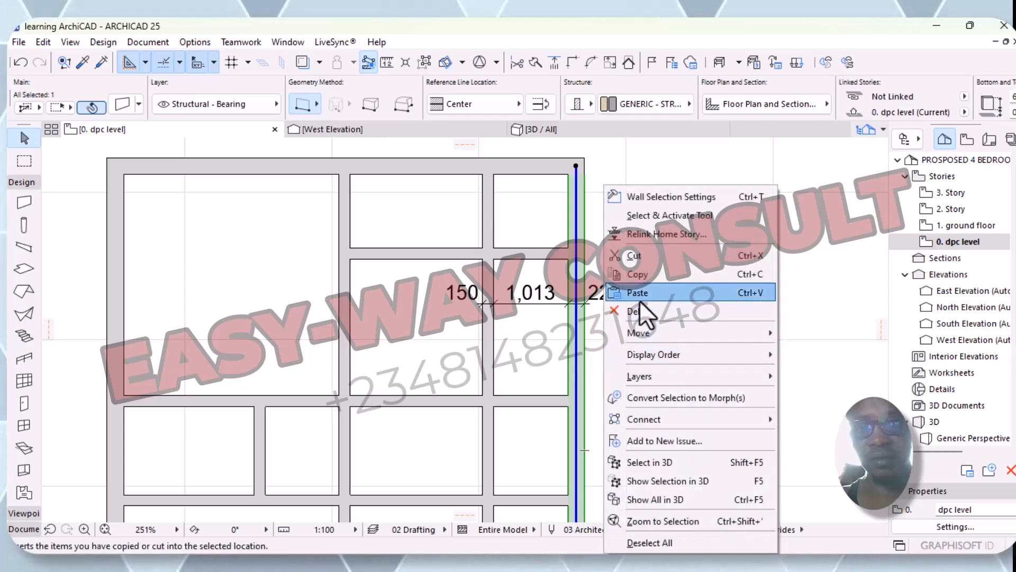
{"action": "mouse_move", "coordinate": [672, 332]}
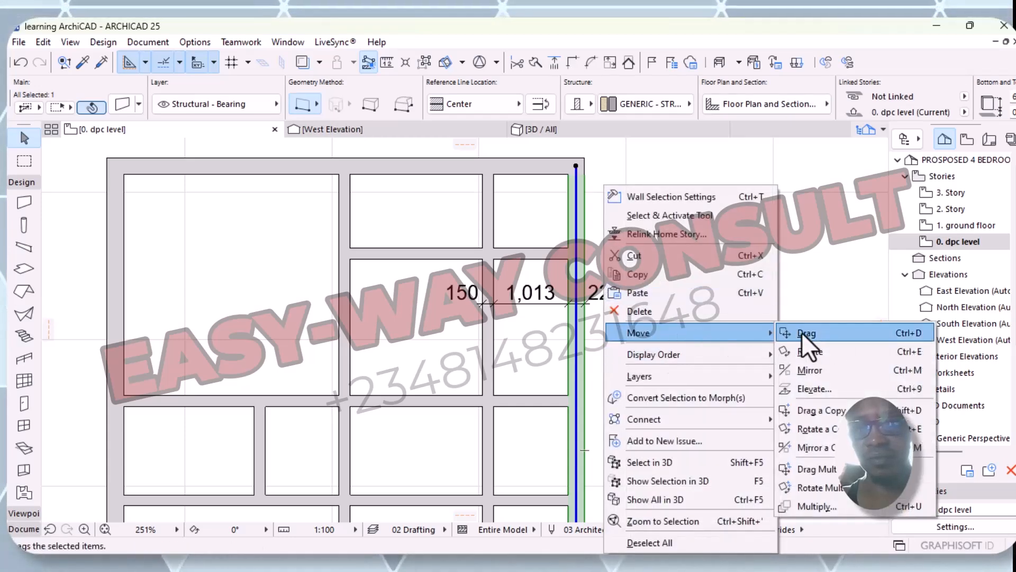
{"action": "left_click", "coordinate": [976, 541]}
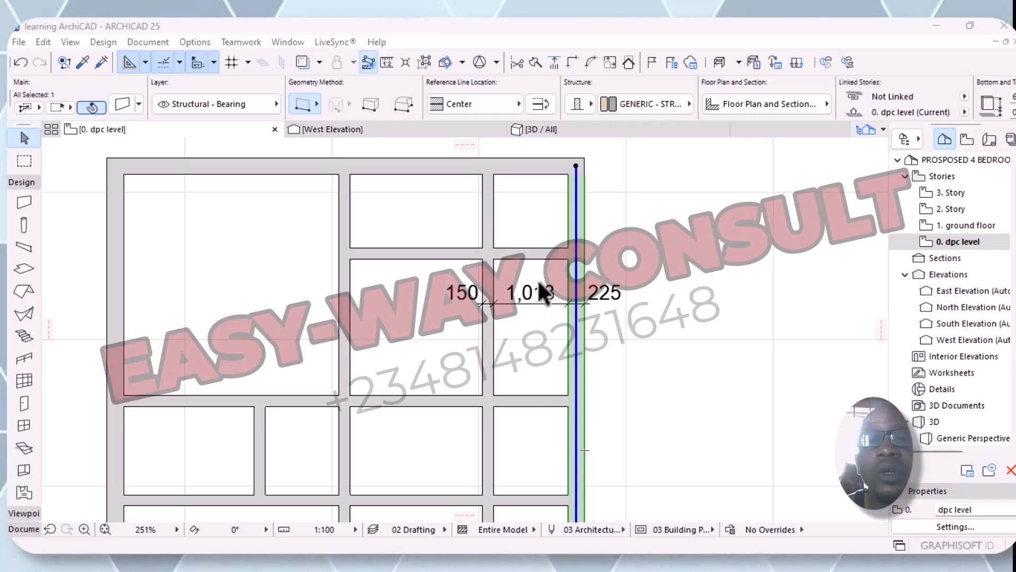
{"action": "right_click", "coordinate": [576, 339]}
{"action": "mouse_move", "coordinate": [614, 333]}
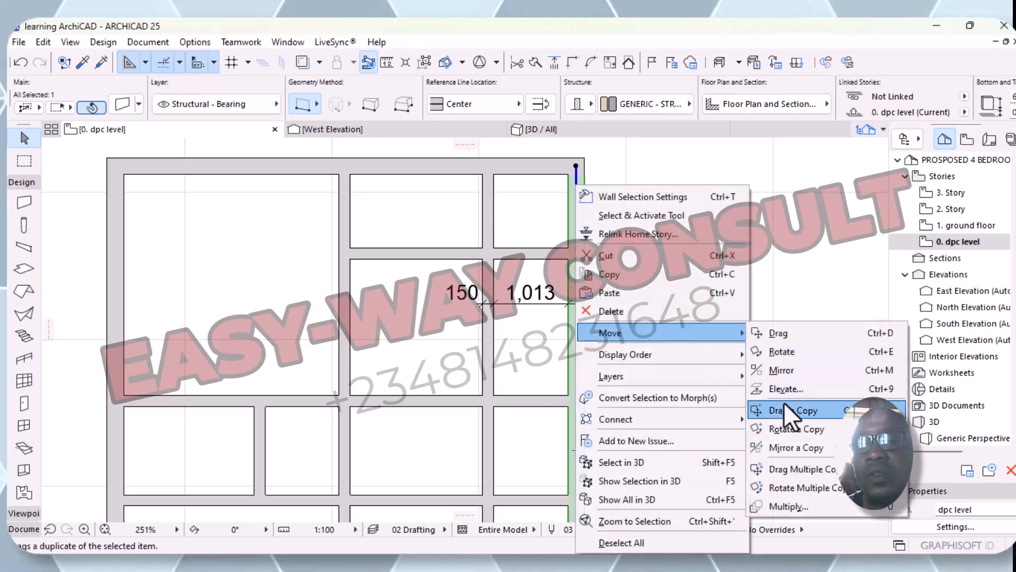
{"action": "left_click", "coordinate": [786, 334]}
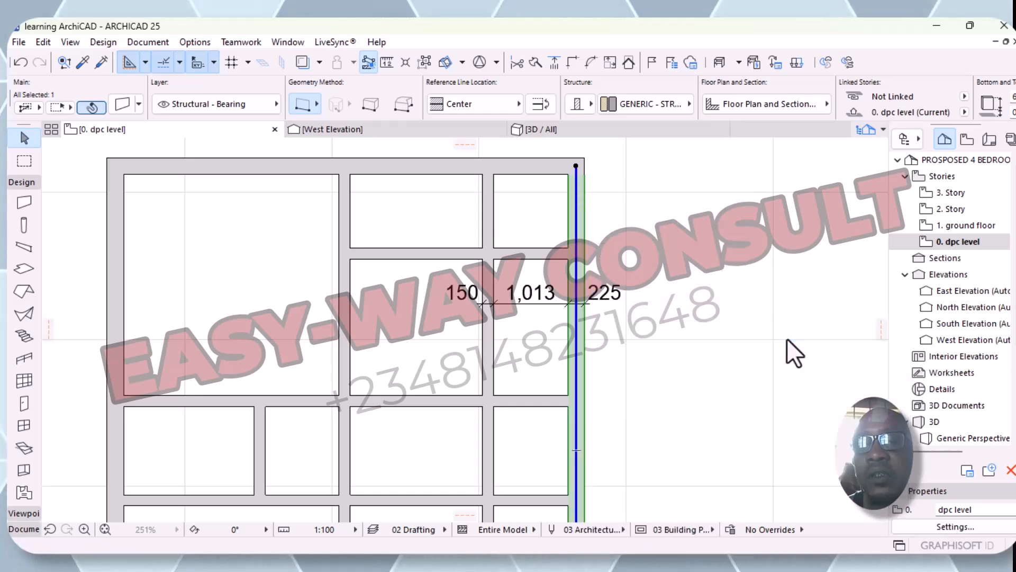
{"action": "left_click", "coordinate": [584, 353]}
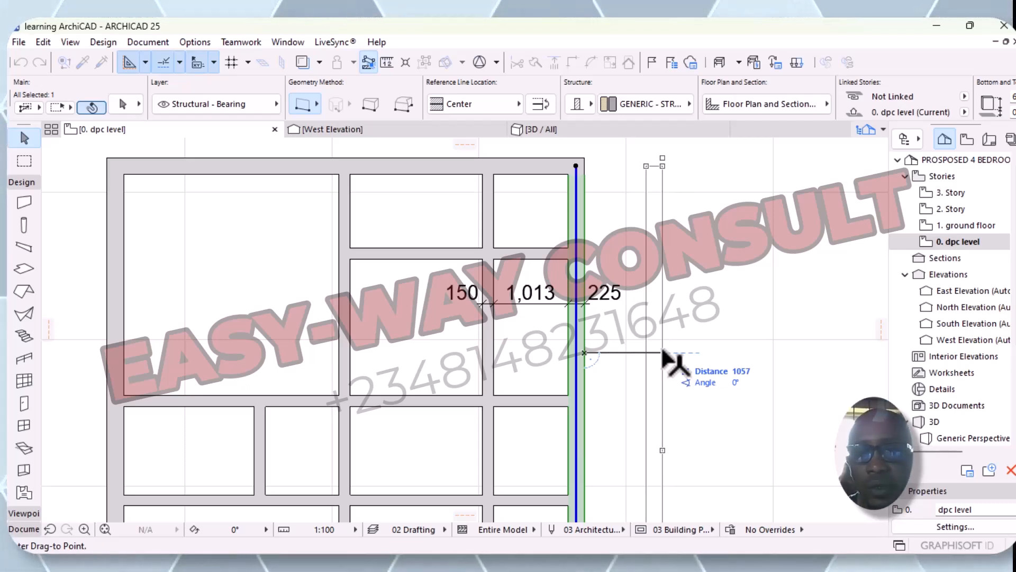
{"action": "key", "text": "Tab"}
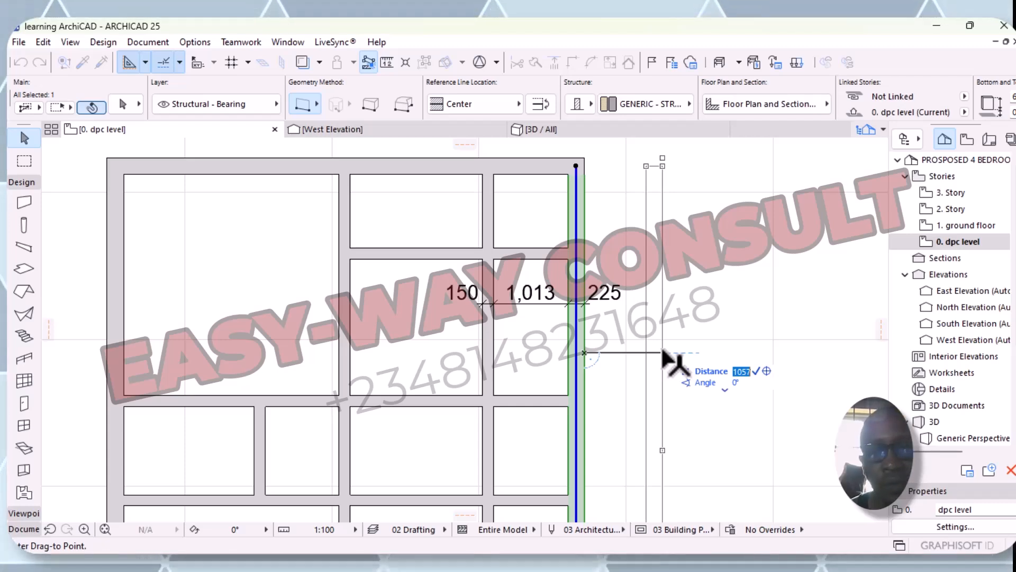
{"action": "type", "text": "787"}
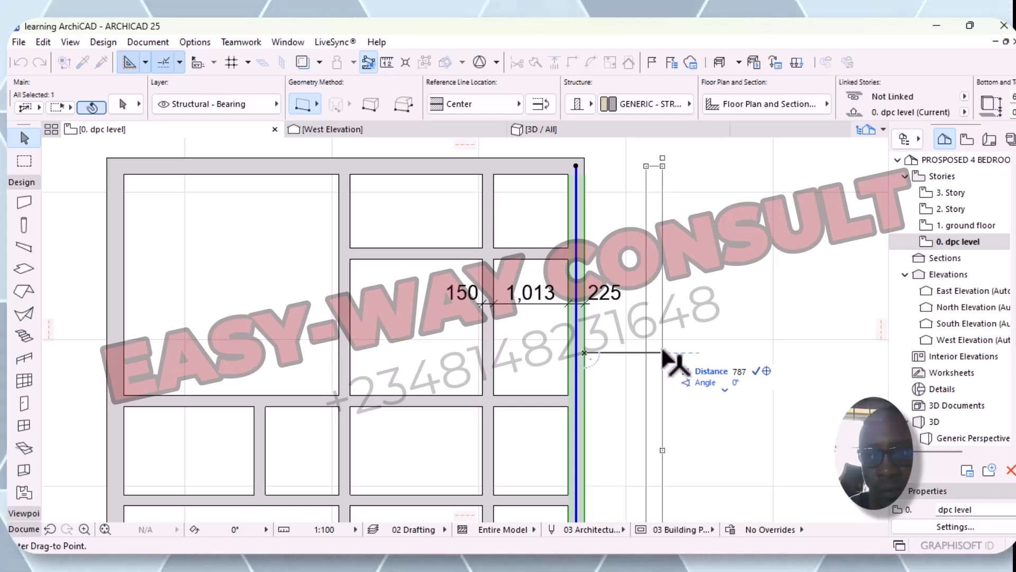
{"action": "key", "text": "Return"}
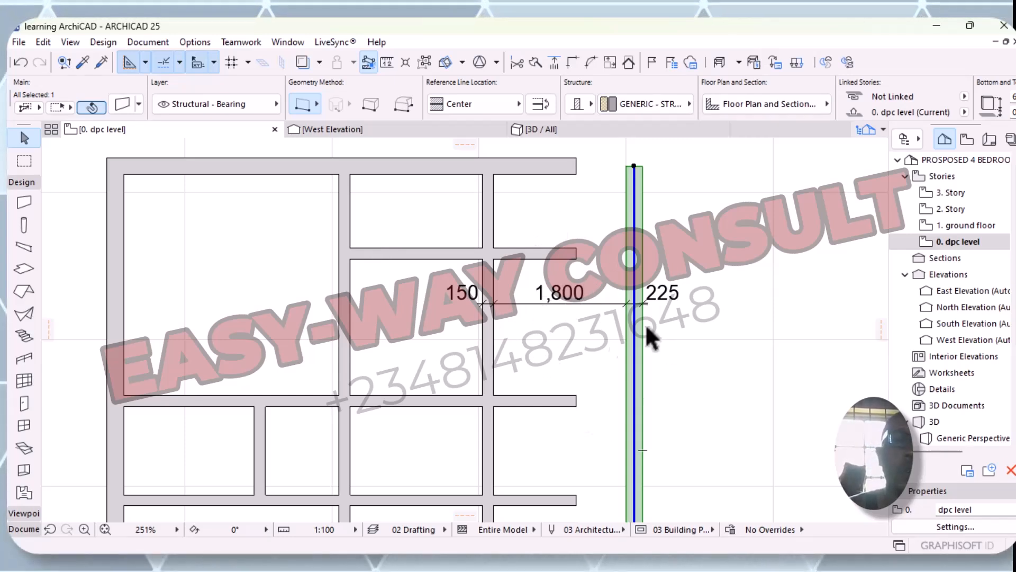
- Intersect the north outer wall with the relocated east outer wall to close the building's northeast corner
{"action": "scroll", "coordinate": [551, 355], "scroll_direction": "down", "scroll_amount": 3}
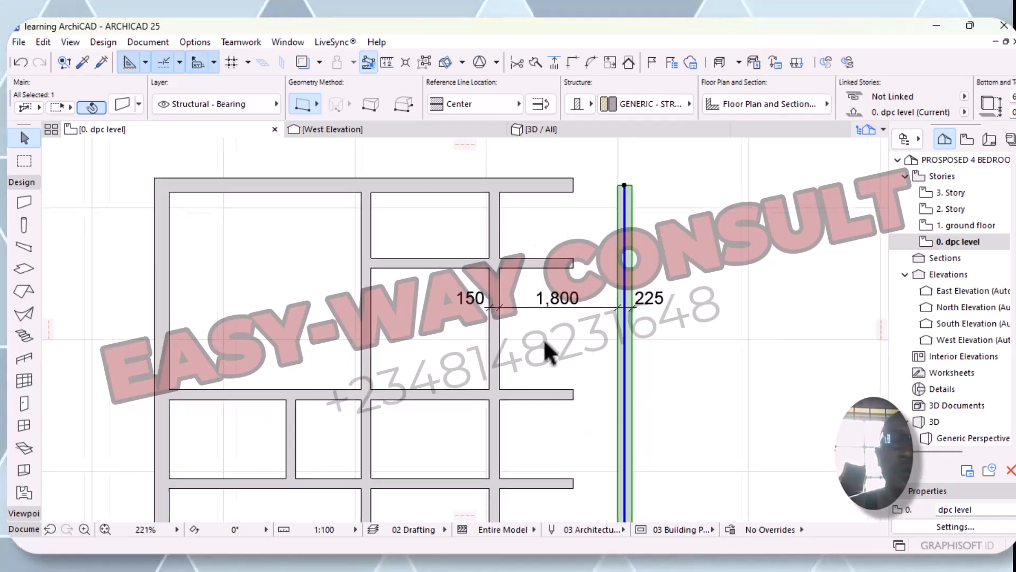
{"action": "middle_click_drag", "start_coordinate": [563, 411], "coordinate": [485, 354]}
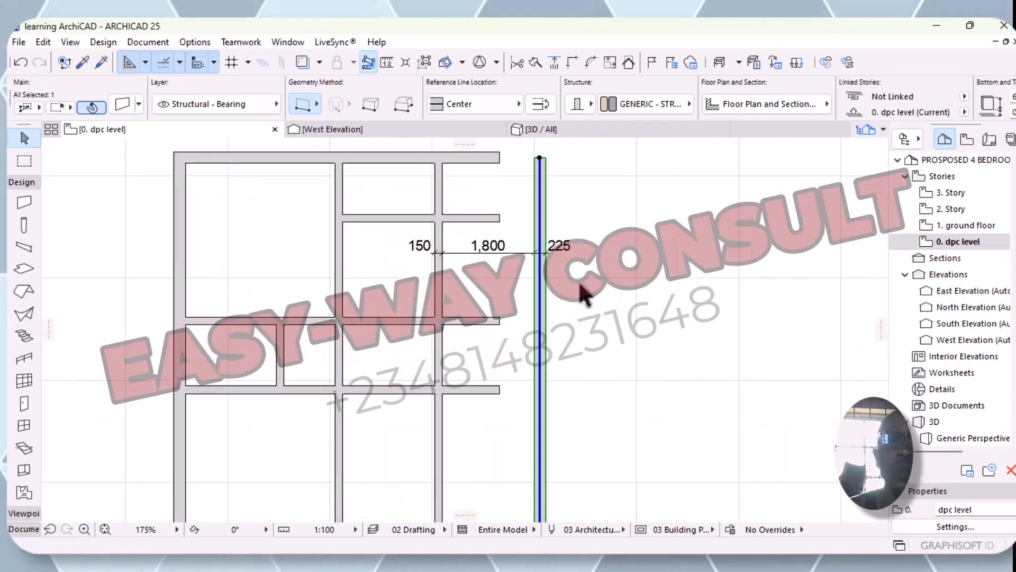
{"action": "left_click", "coordinate": [595, 307]}
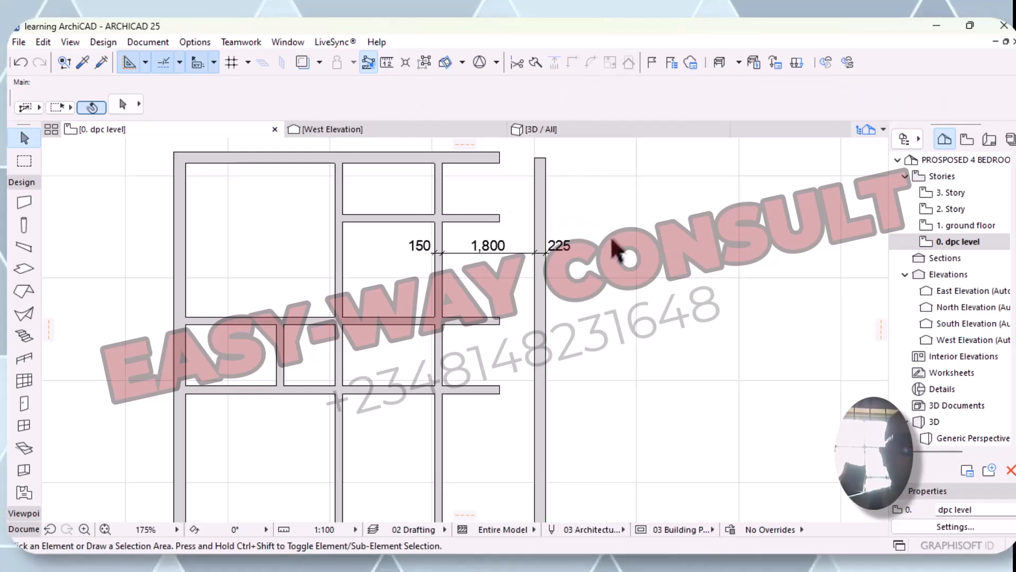
{"action": "left_click", "coordinate": [542, 229]}
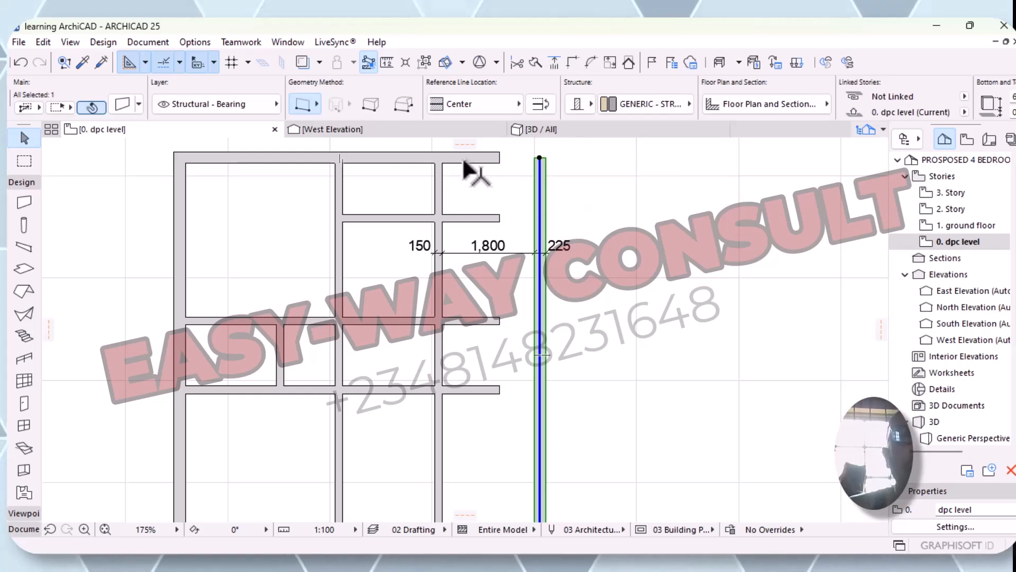
{"action": "left_click", "coordinate": [471, 159]}
{"action": "left_click", "coordinate": [539, 225]}
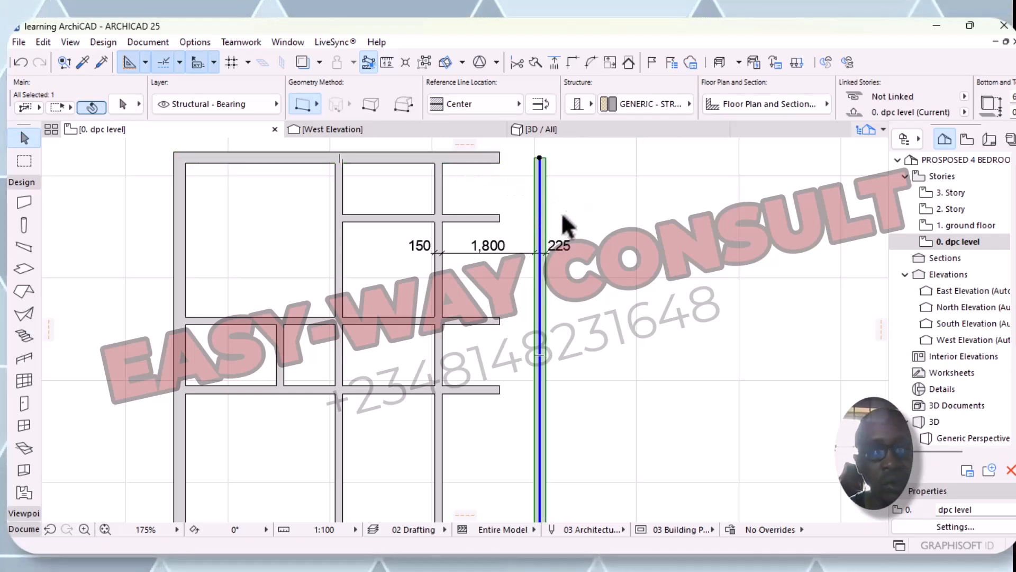
{"action": "left_click", "coordinate": [475, 159], "text": "shift"}
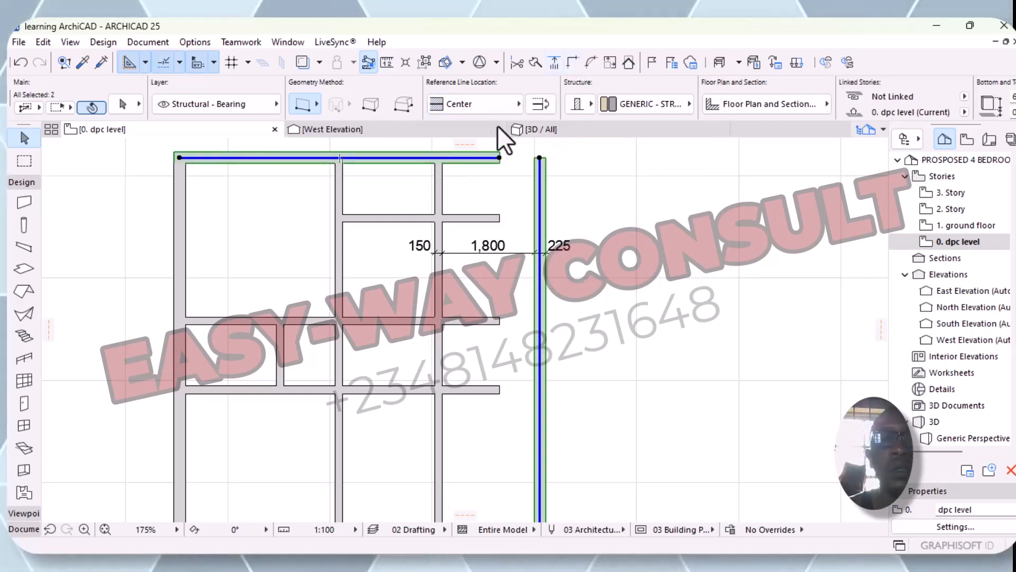
{"action": "left_click", "coordinate": [573, 65]}
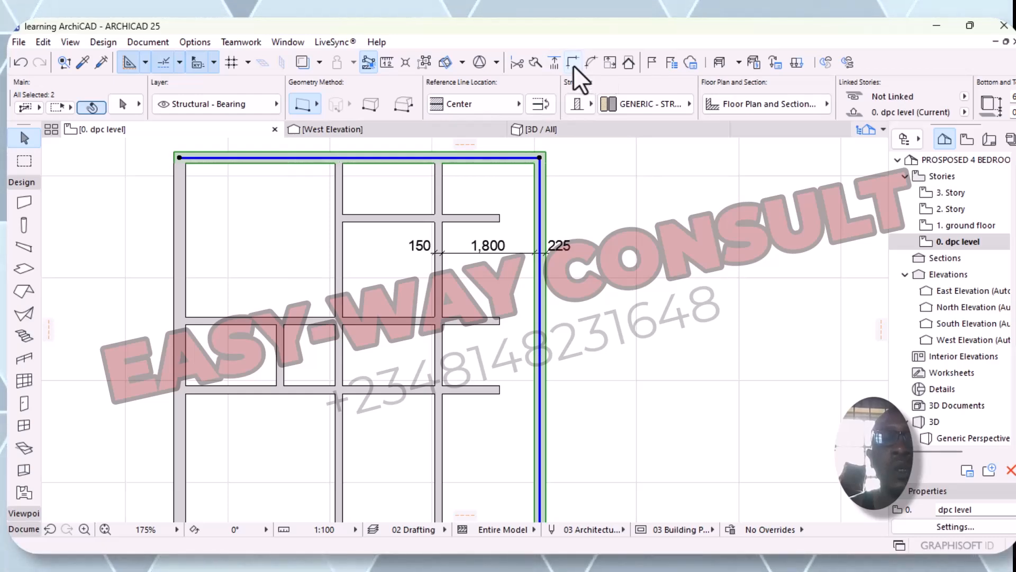
- Intersect the south outer wall with the east outer wall to close the building's southeast corner
{"action": "scroll", "coordinate": [674, 367], "scroll_direction": "down", "scroll_amount": 4}
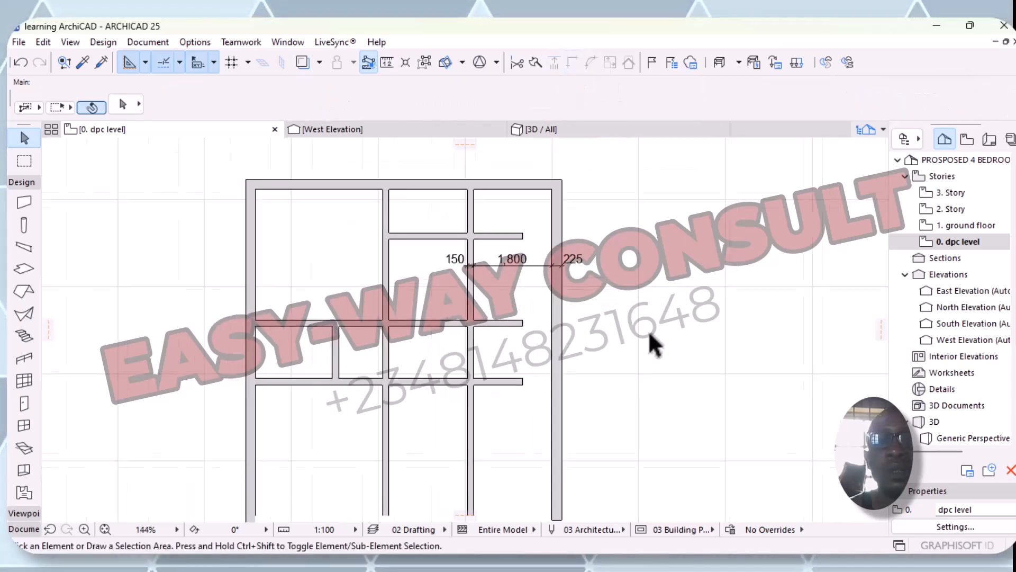
{"action": "middle_click_drag", "start_coordinate": [649, 344], "coordinate": [630, 250]}
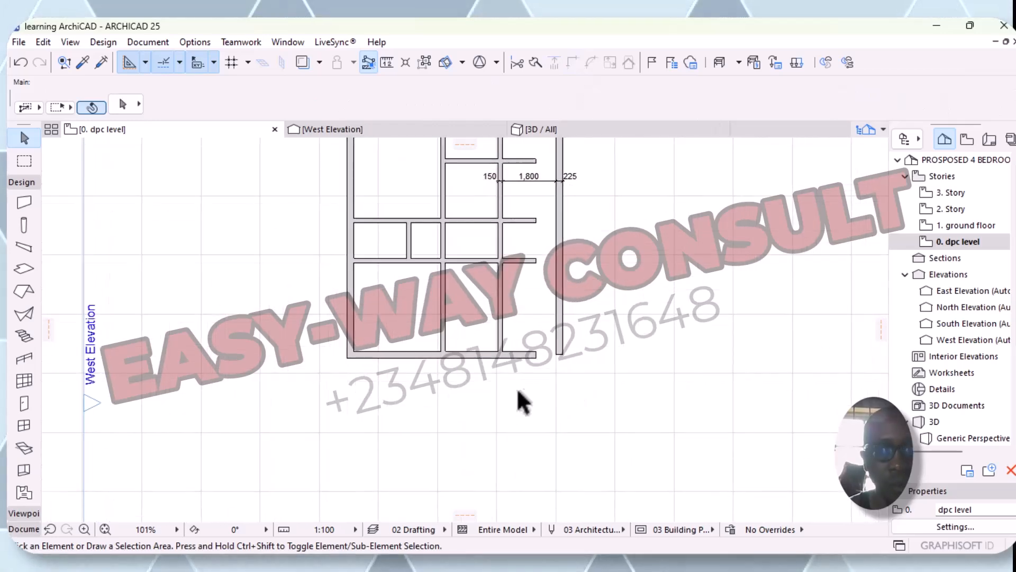
{"action": "left_click", "coordinate": [517, 358]}
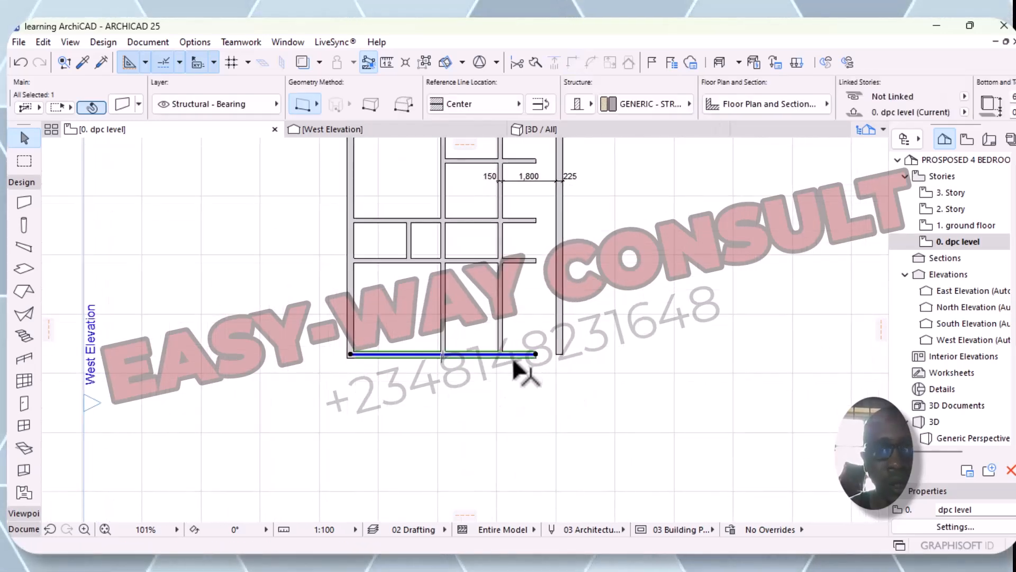
{"action": "left_click", "coordinate": [560, 333], "text": "shift"}
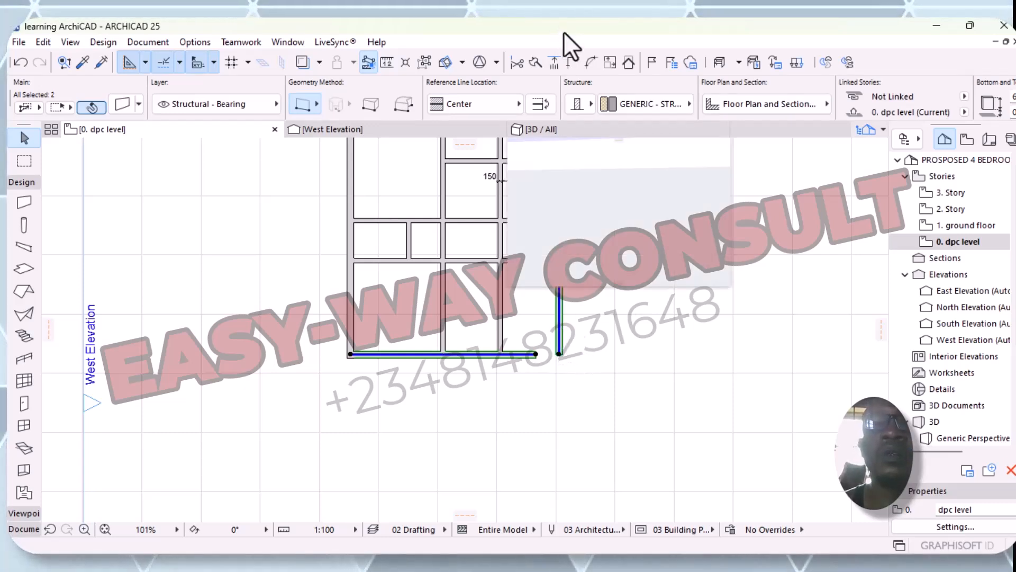
{"action": "left_click", "coordinate": [573, 64]}
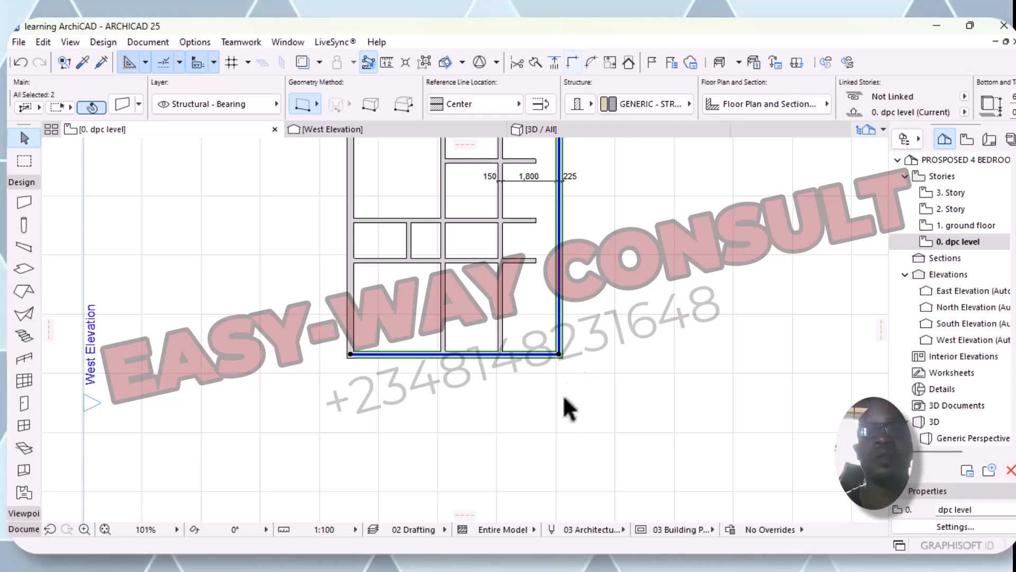
{"action": "middle_click_drag", "start_coordinate": [585, 402], "coordinate": [542, 515]}
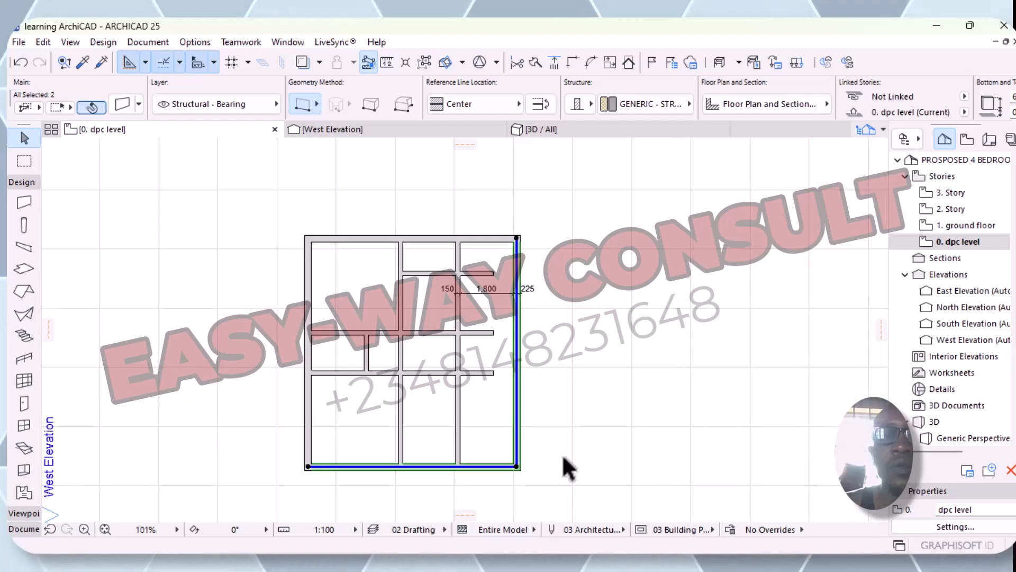
{"action": "left_click", "coordinate": [583, 373]}
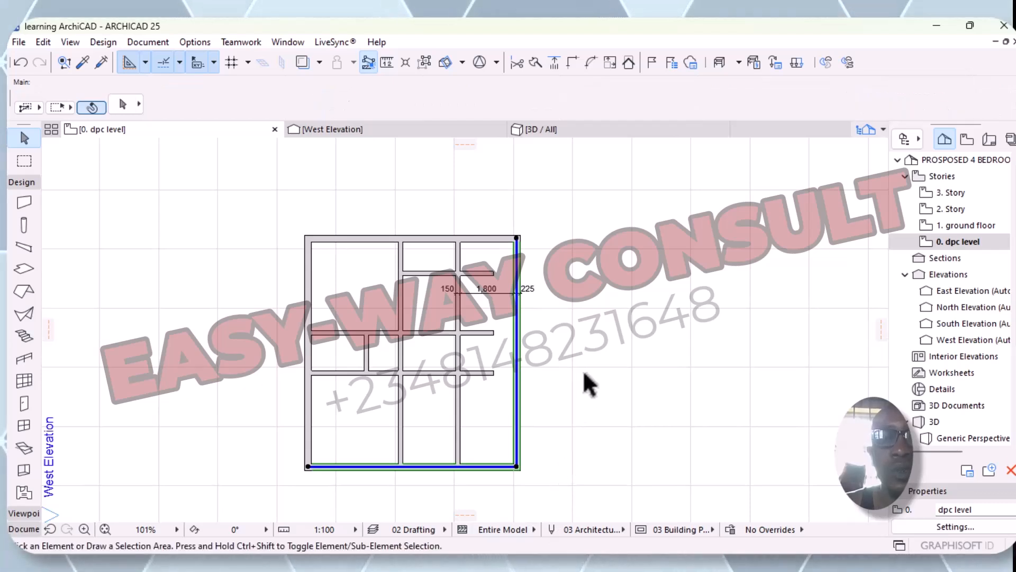
{"action": "left_click", "coordinate": [523, 274]}
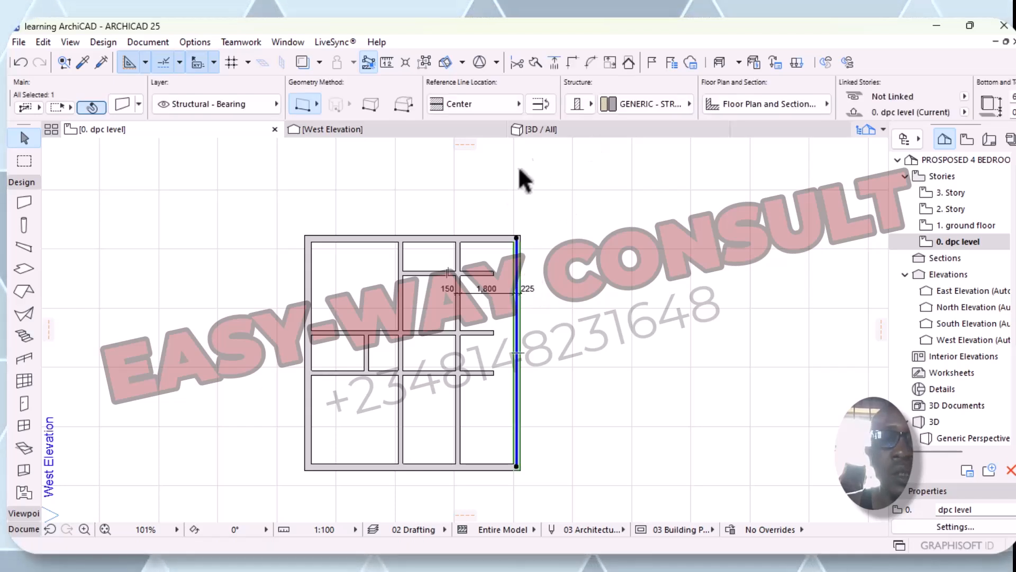
{"action": "left_click", "coordinate": [555, 60]}
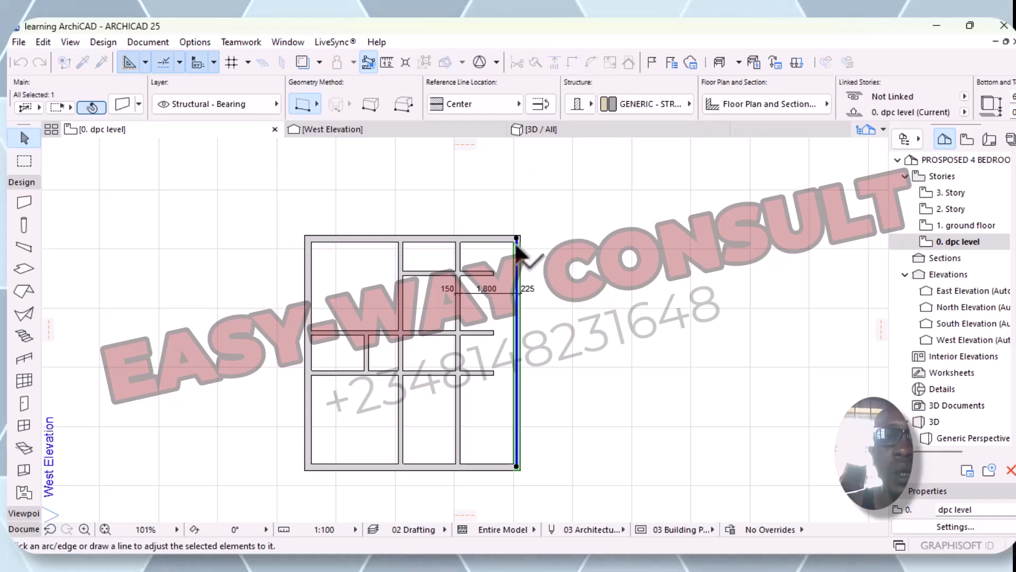
{"action": "left_click", "coordinate": [478, 274]}
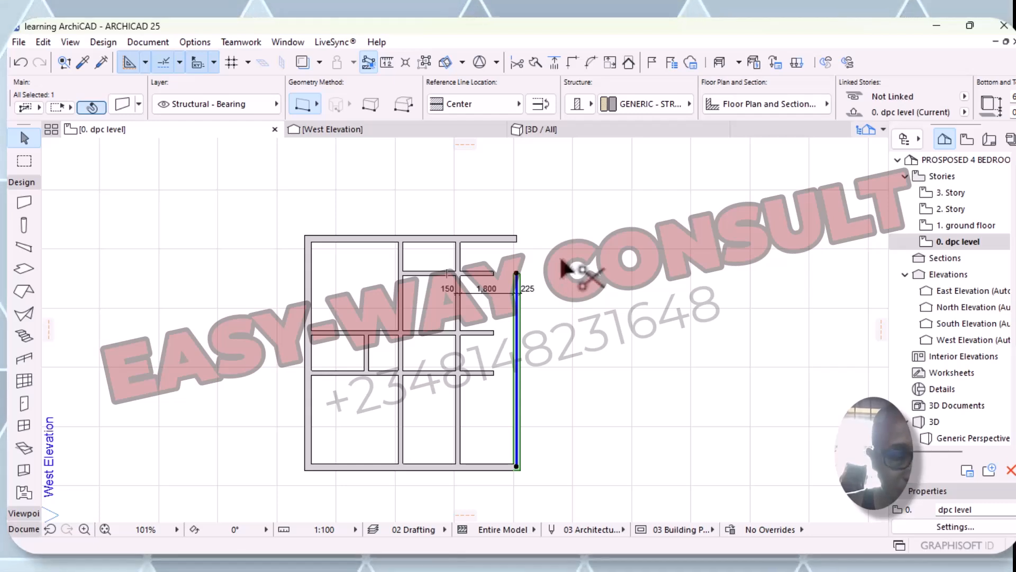
{"action": "key", "text": "ctrl+z"}
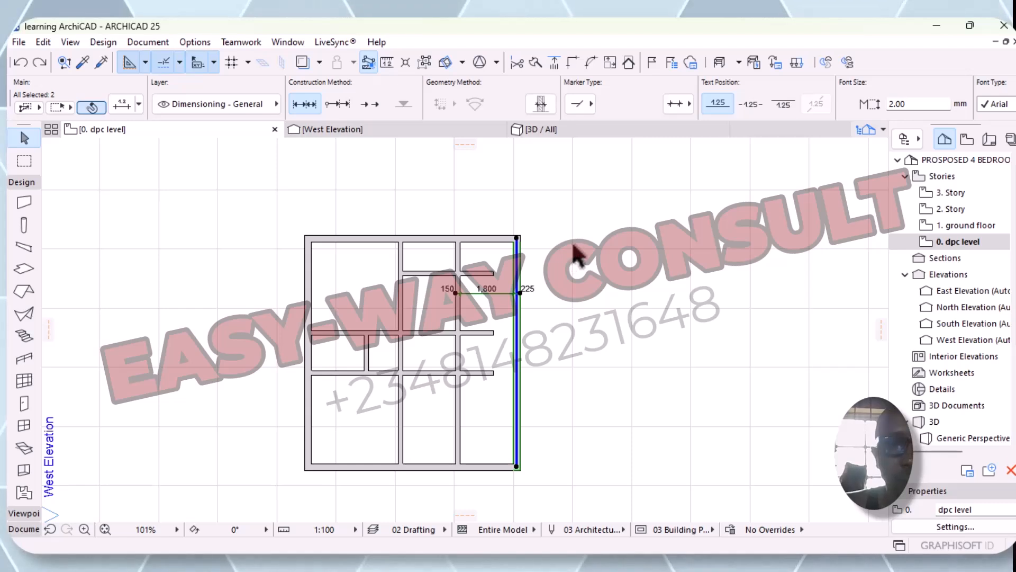
{"action": "key", "text": "Escape"}
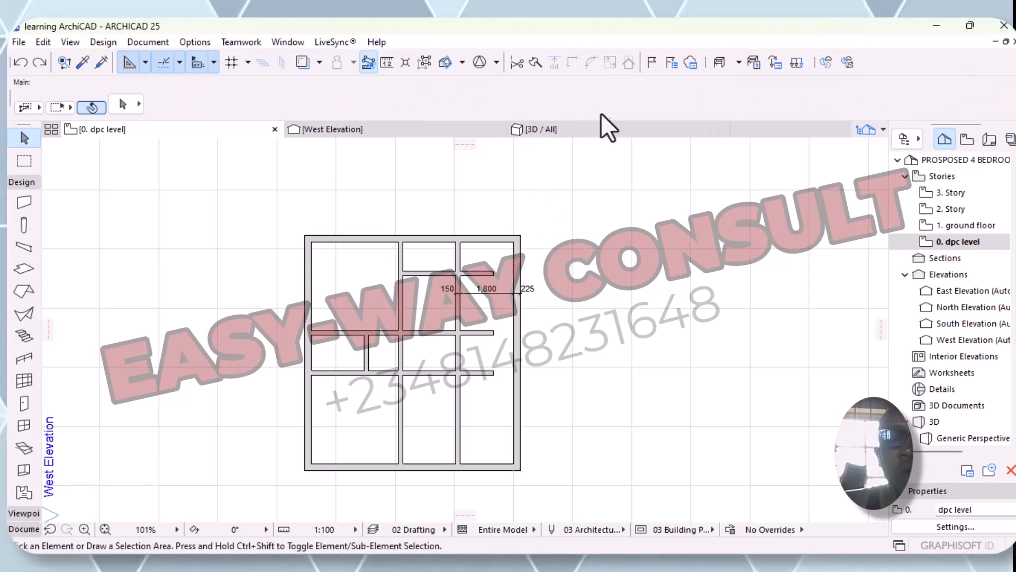
- Extend the northernmost short horizontal partition east to meet the east outer wall
{"action": "left_click", "coordinate": [475, 273]}
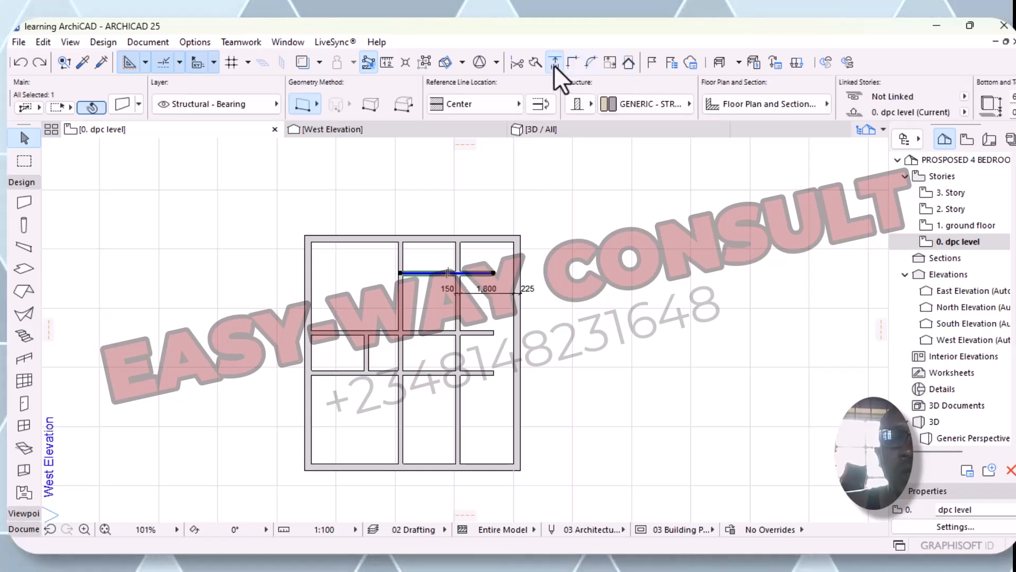
{"action": "left_click", "coordinate": [553, 63]}
{"action": "left_click", "coordinate": [518, 278]}
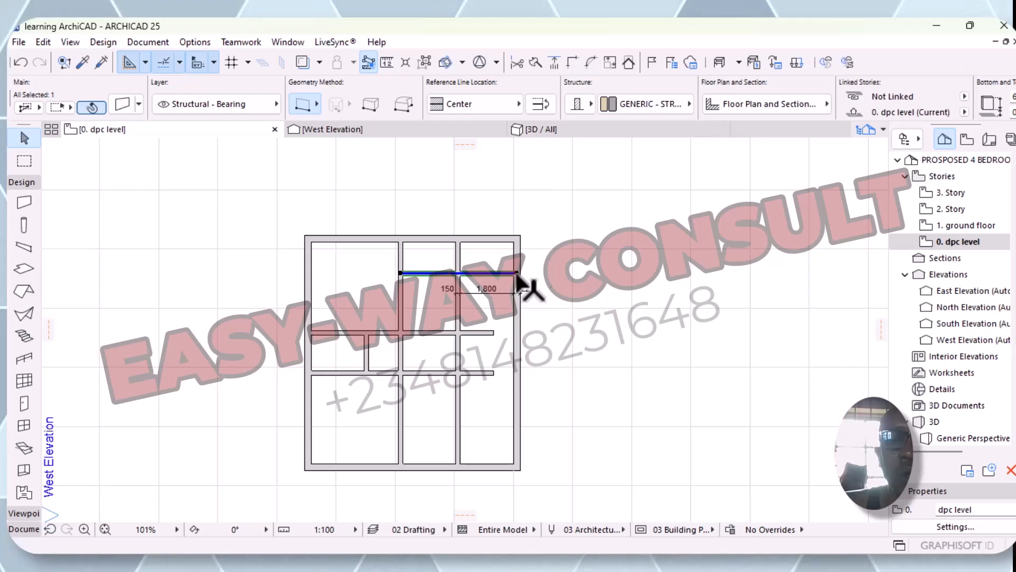
{"action": "key", "text": "Escape"}
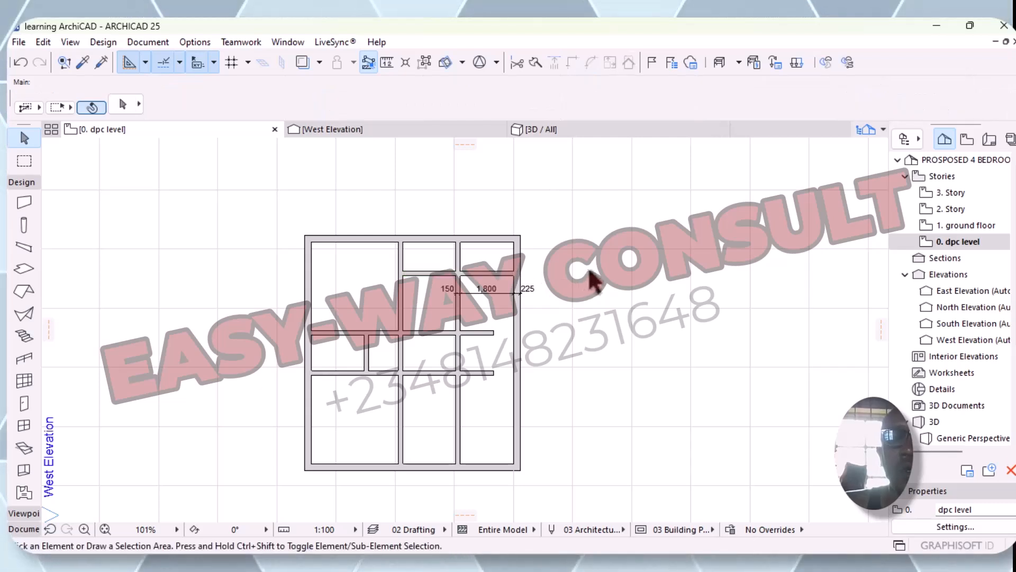
- Extend the two long horizontal partitions across the middle of the plan east to meet the east outer wall
{"action": "left_click", "coordinate": [481, 334]}
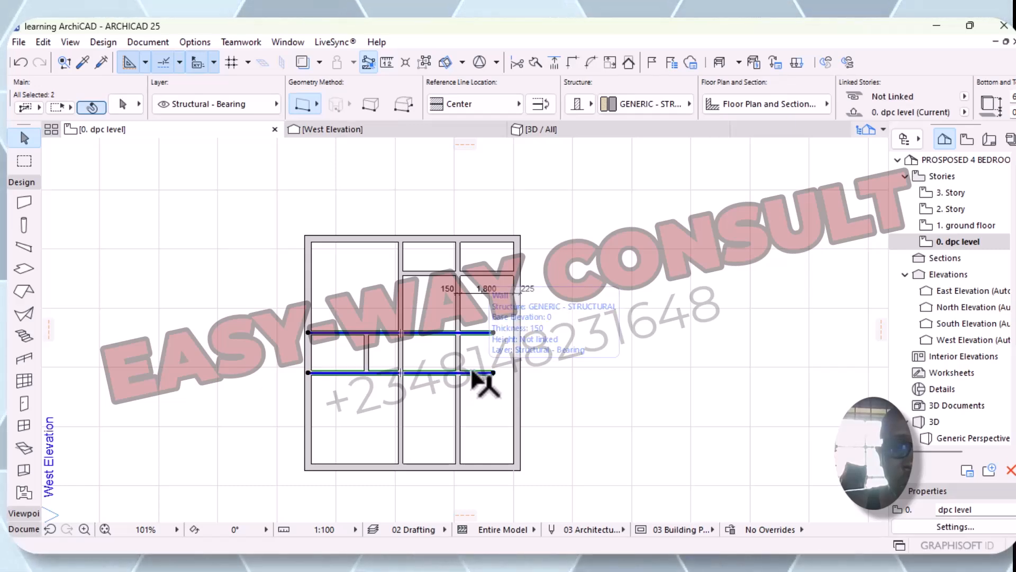
{"action": "left_click", "coordinate": [476, 373], "text": "shift"}
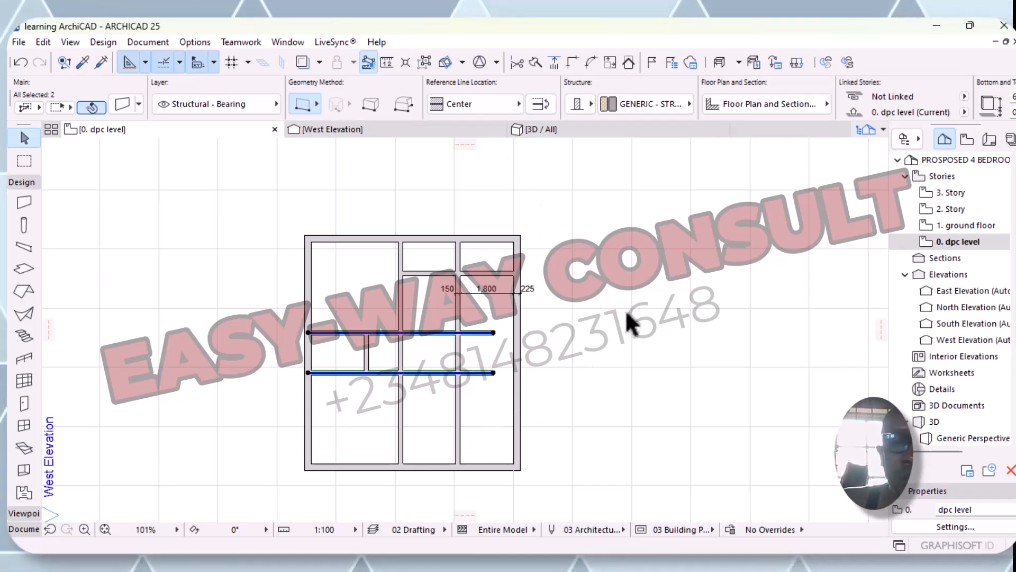
{"action": "left_click", "coordinate": [554, 62]}
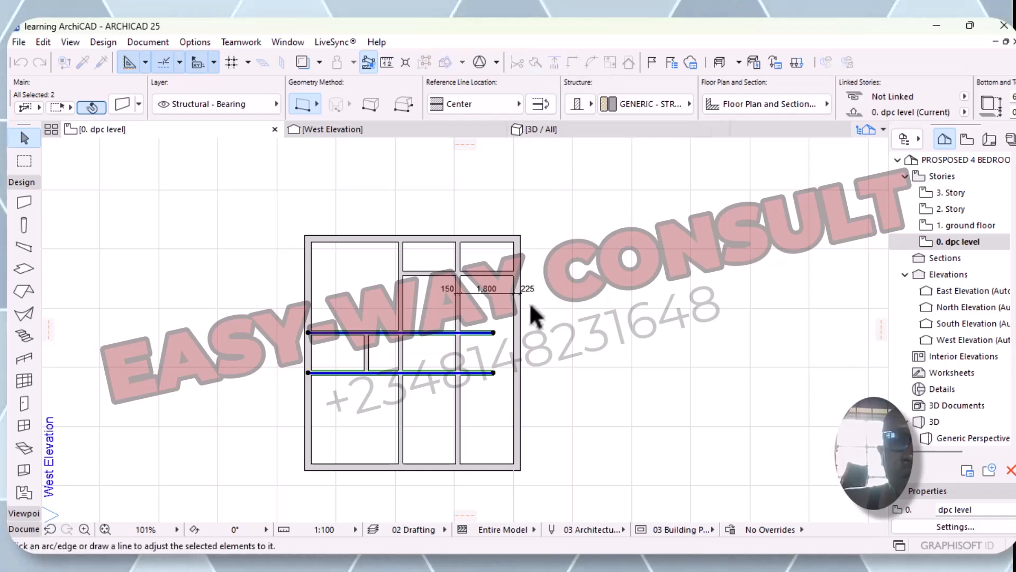
{"action": "left_click", "coordinate": [517, 359]}
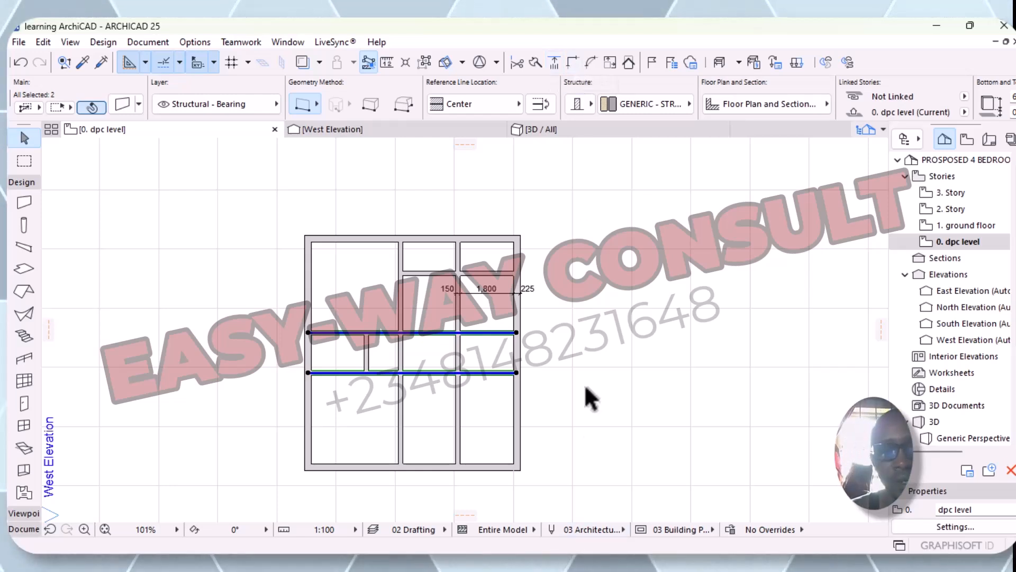
{"action": "left_click", "coordinate": [618, 368]}
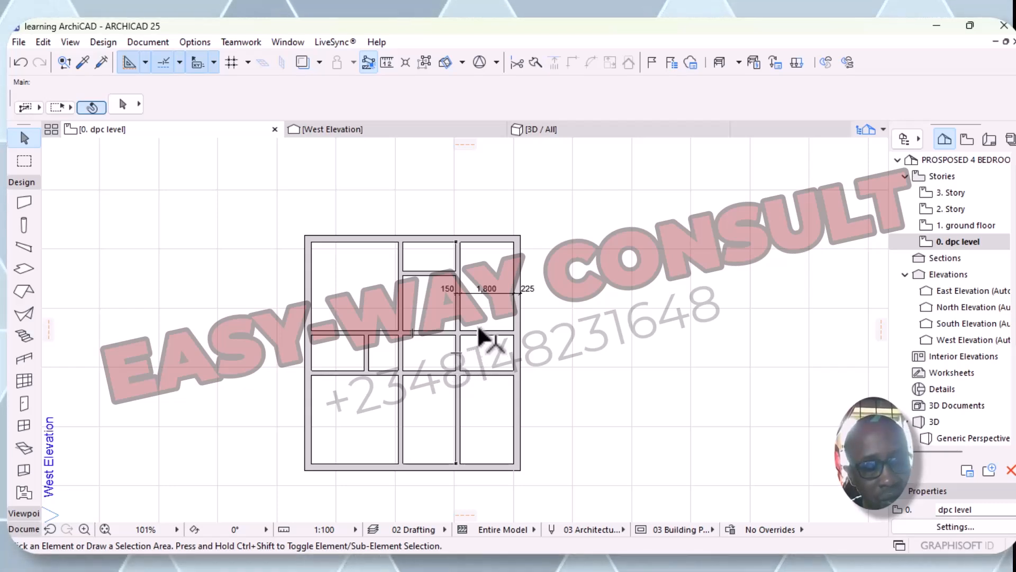
- Trim away the easternmost vertical partition between the two long horizontal partitions, and the lower horizontal partition east of the central vertical wall
{"action": "left_click", "coordinate": [456, 352], "text": "ctrl"}
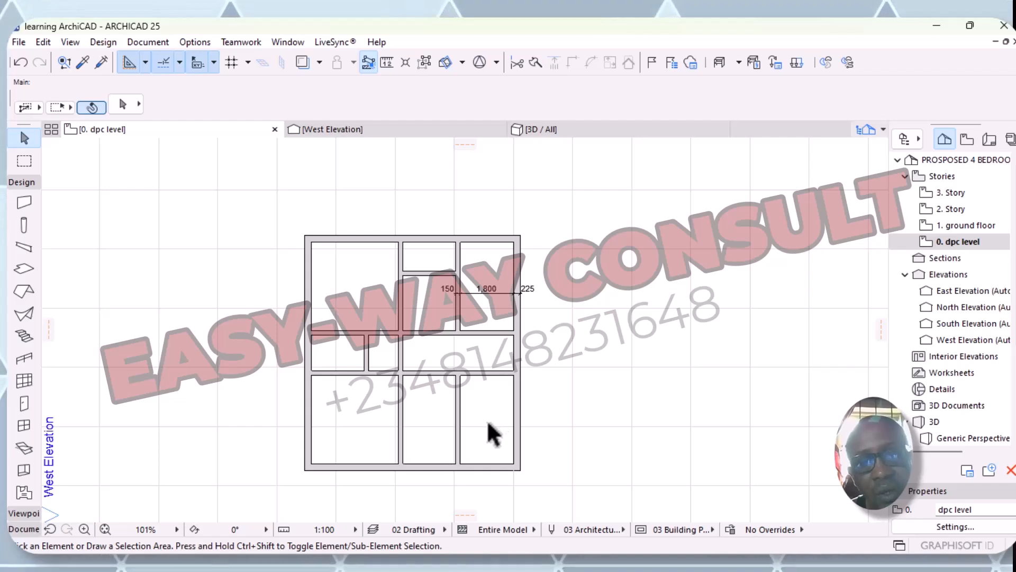
{"action": "left_click", "coordinate": [418, 372], "text": "ctrl"}
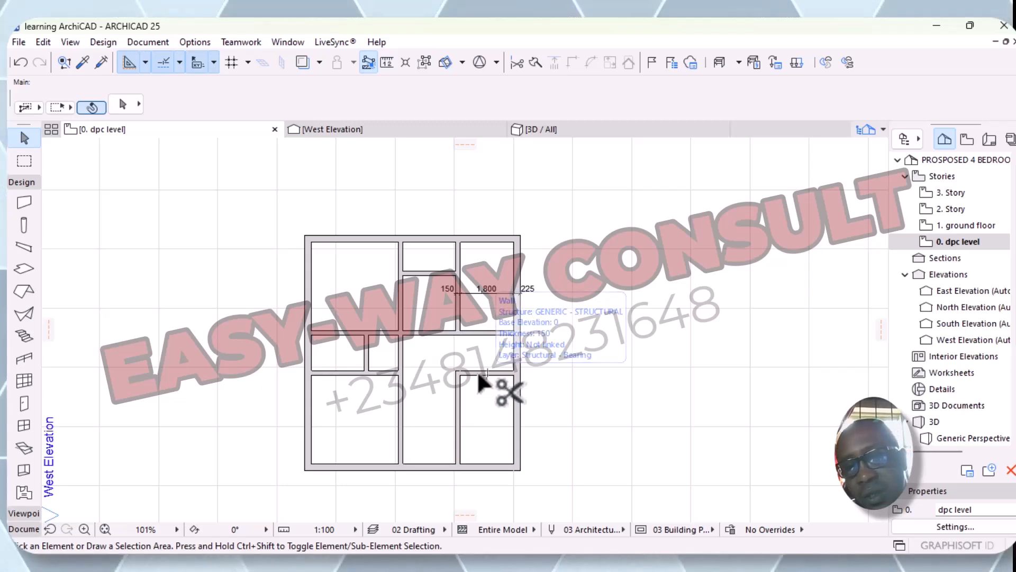
{"action": "left_click", "coordinate": [478, 370], "text": "ctrl"}
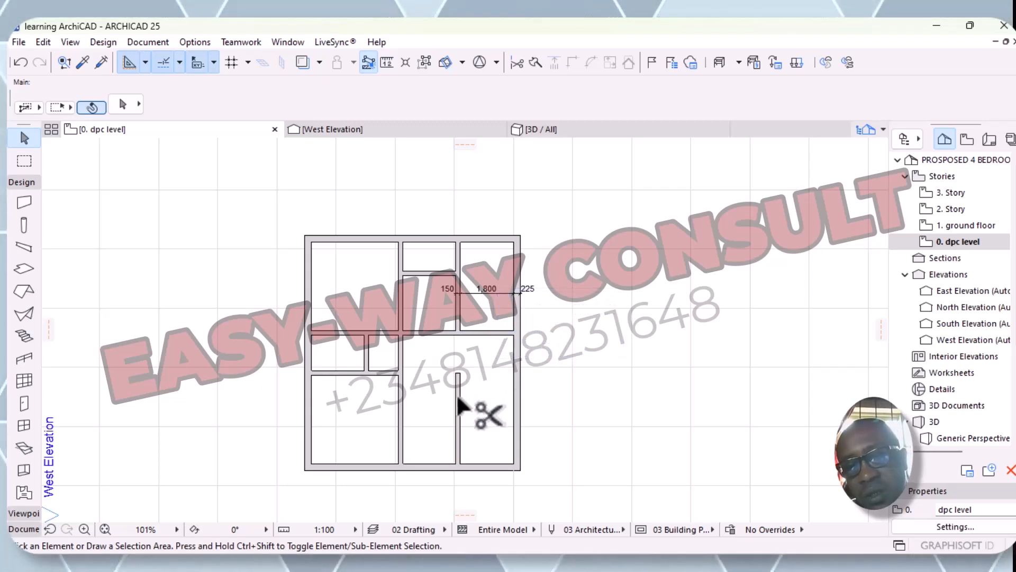
- Delete the leftover vertical partition standing in the middle of the large southeast room
{"action": "left_click", "coordinate": [459, 421]}
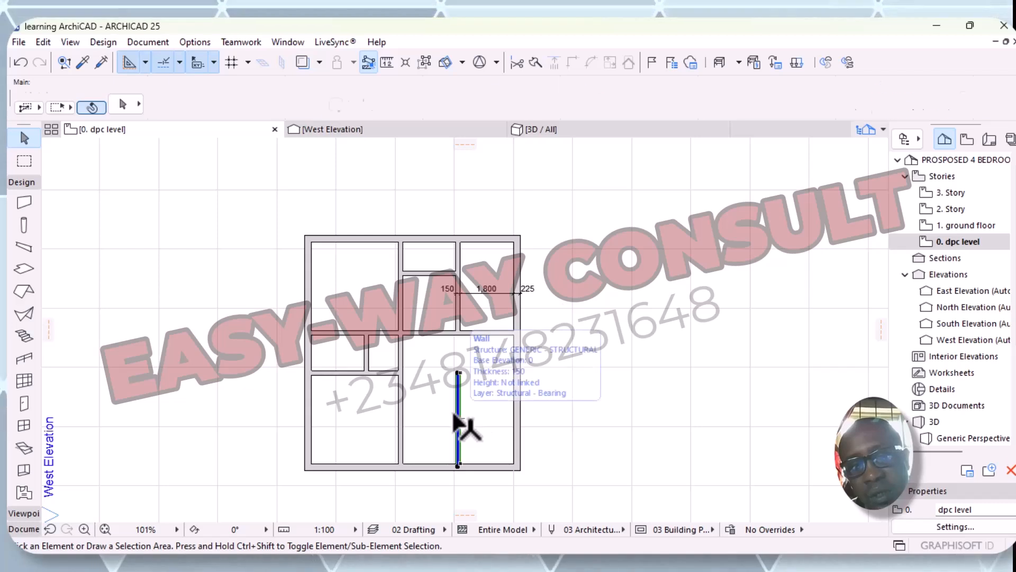
{"action": "right_click", "coordinate": [463, 410]}
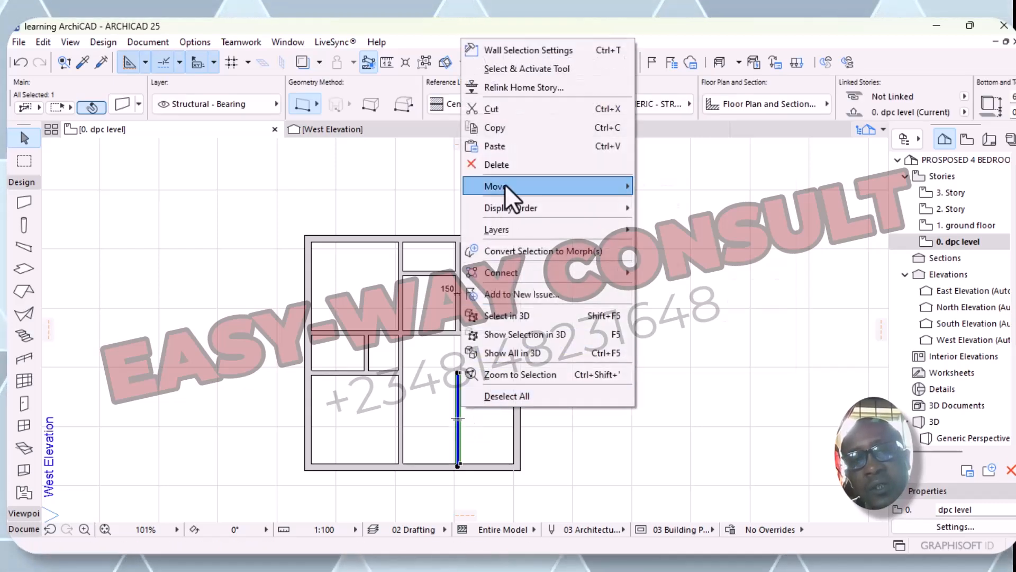
{"action": "left_click", "coordinate": [503, 168]}
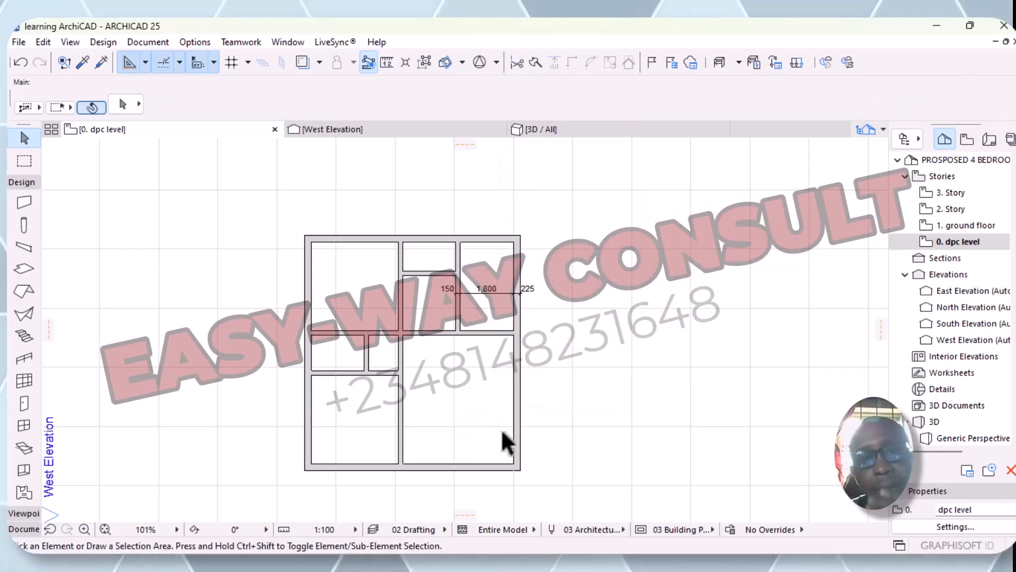
- Copy the south outer wall a short distance north, so that it crosses the two southern rooms
{"action": "left_click", "coordinate": [445, 469]}
{"action": "right_click", "coordinate": [446, 472]}
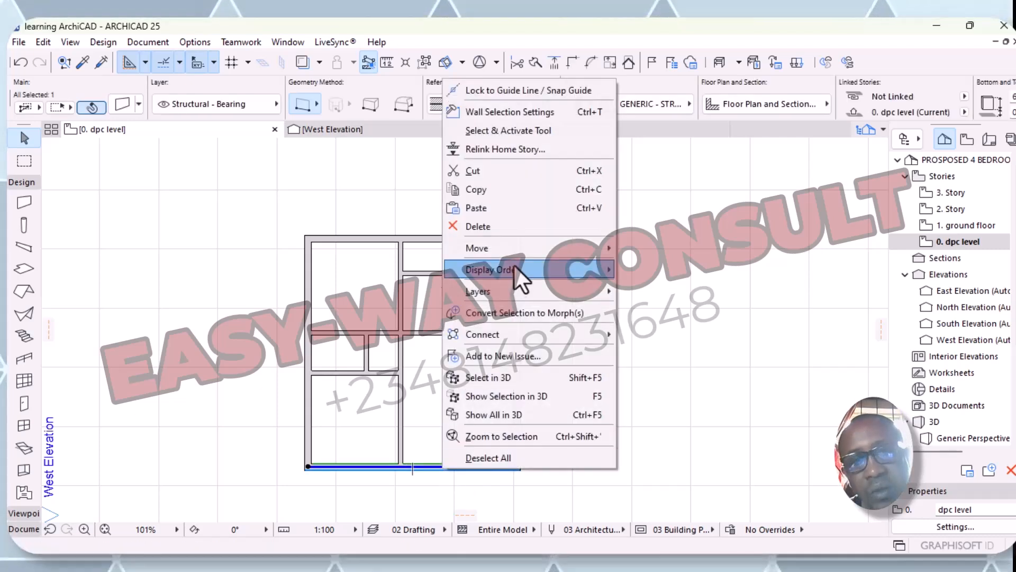
{"action": "mouse_move", "coordinate": [495, 246]}
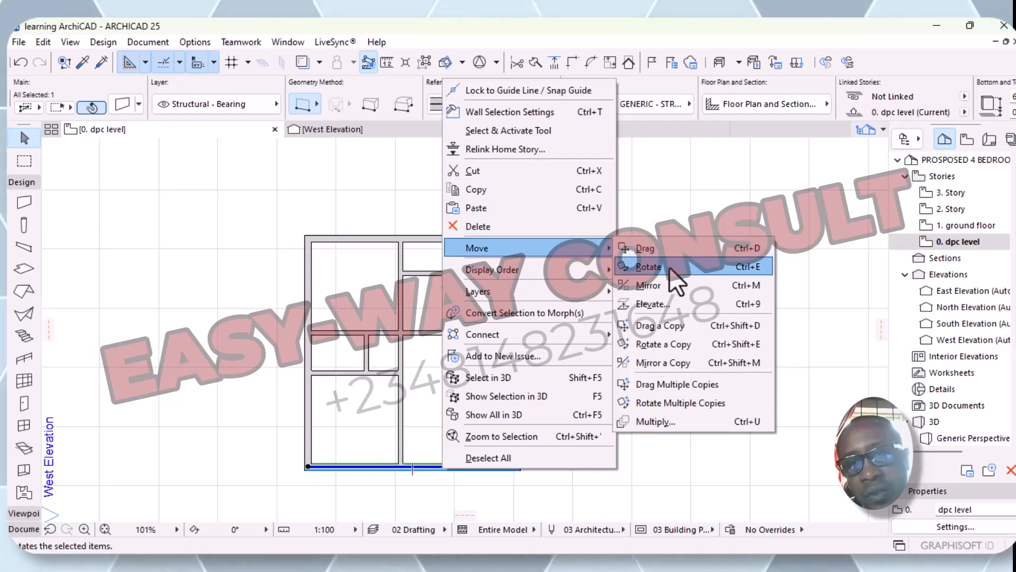
{"action": "left_click", "coordinate": [673, 329]}
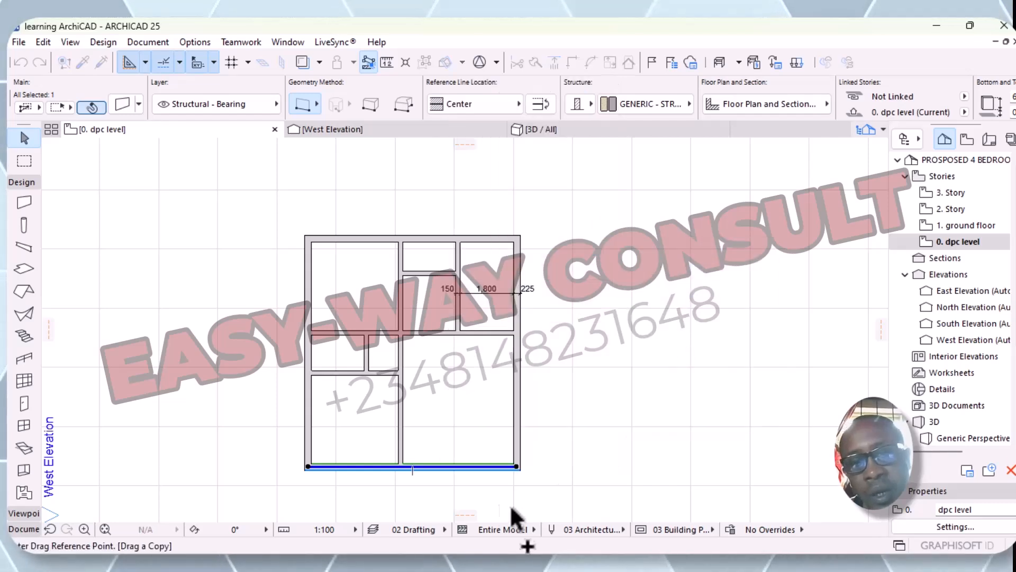
{"action": "left_click", "coordinate": [454, 465]}
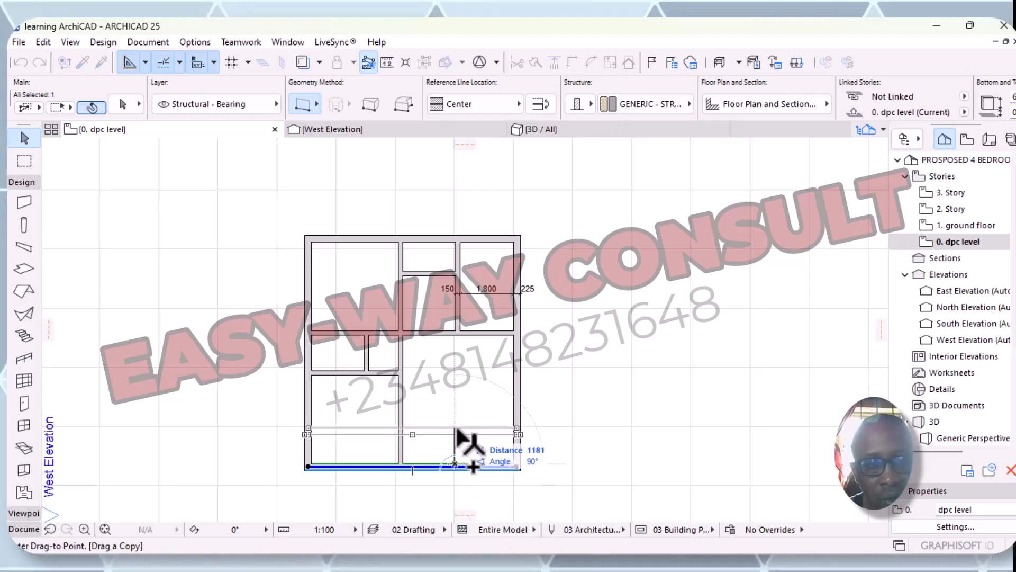
{"action": "left_click", "coordinate": [455, 433]}
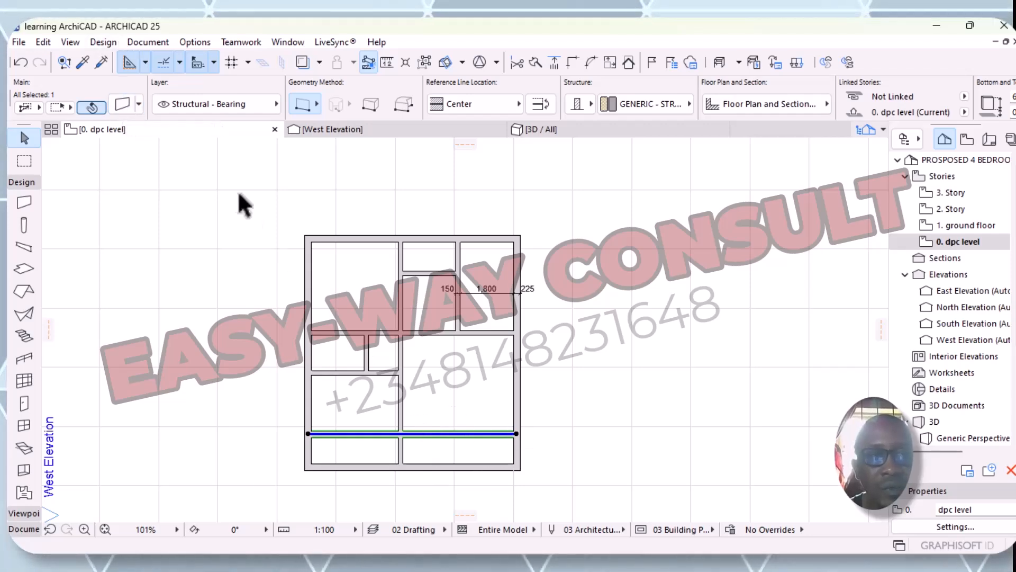
- Override the copied wall's two yellow surfaces with Stucco - White Rough
{"action": "left_click", "coordinate": [123, 106]}
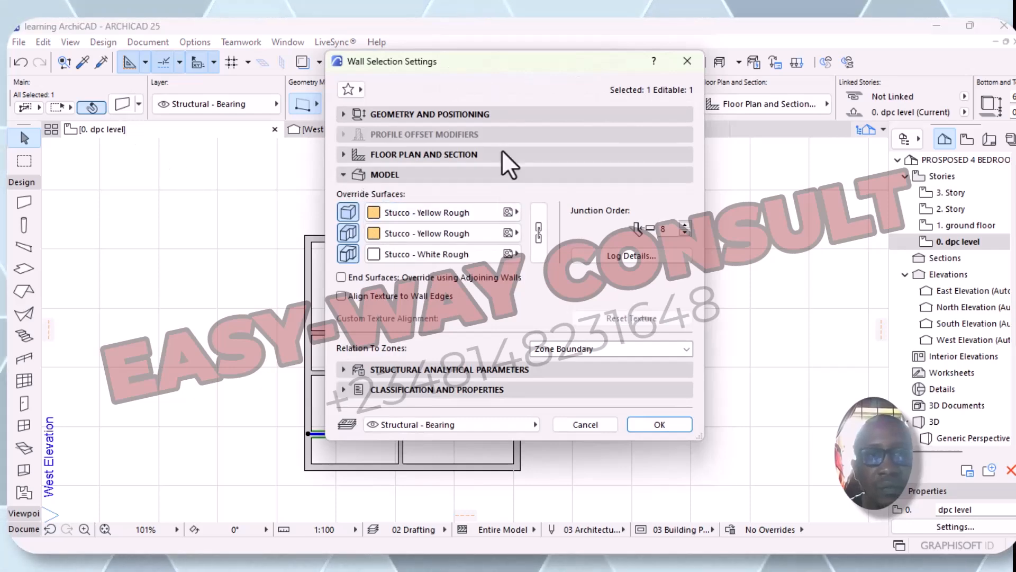
{"action": "left_click", "coordinate": [516, 233]}
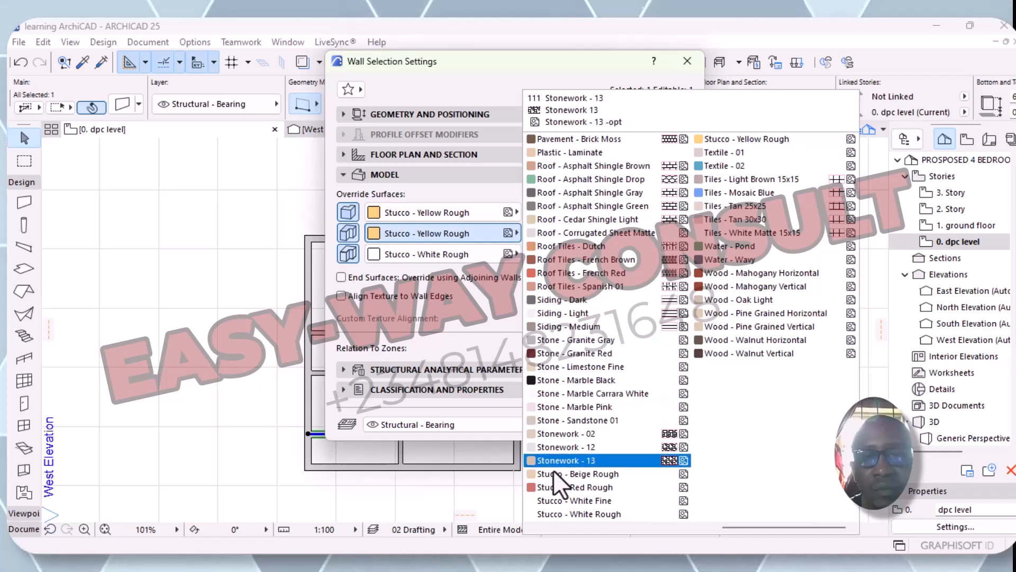
{"action": "left_click", "coordinate": [538, 499]}
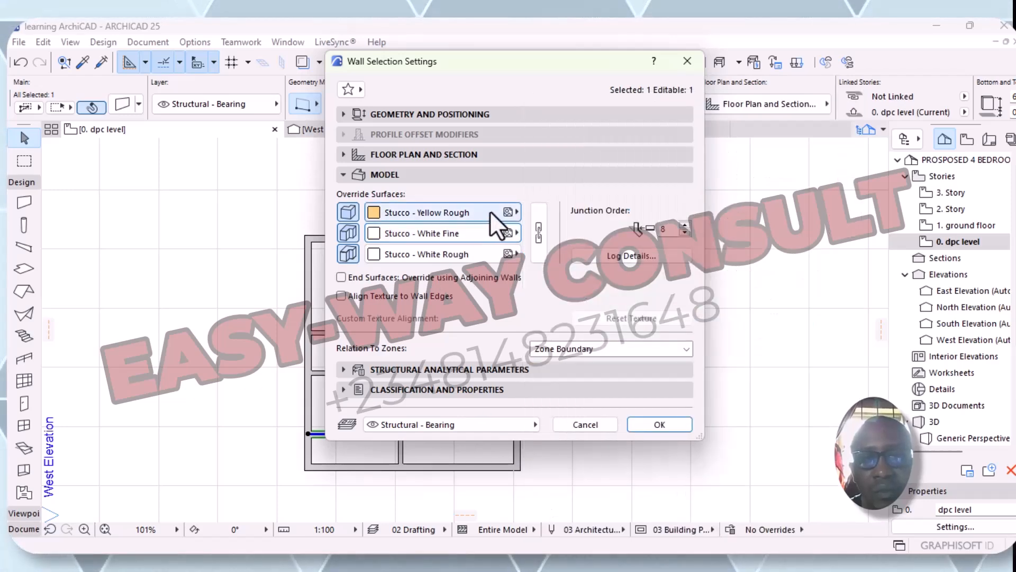
{"action": "left_click", "coordinate": [516, 212]}
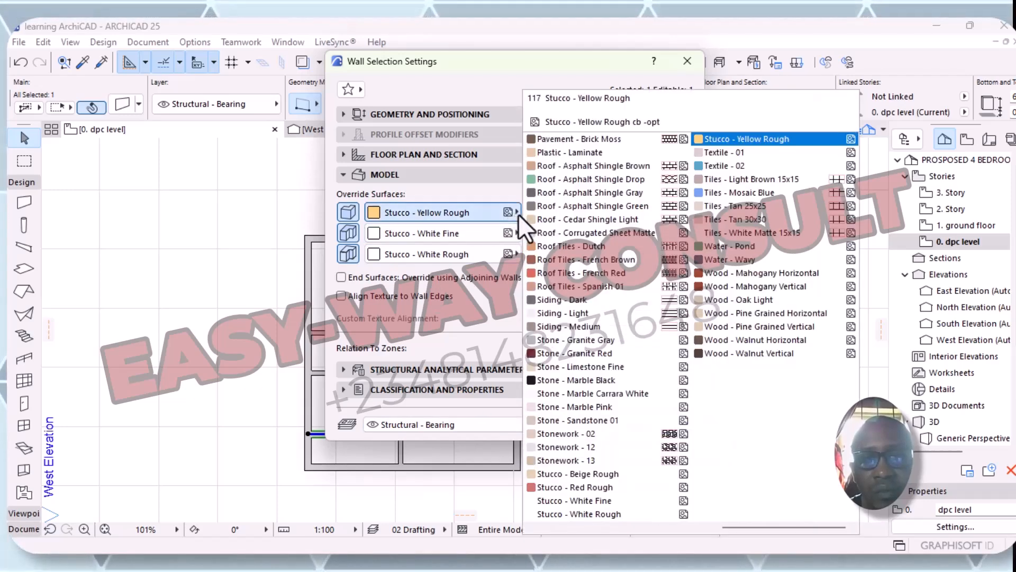
{"action": "left_click", "coordinate": [536, 513]}
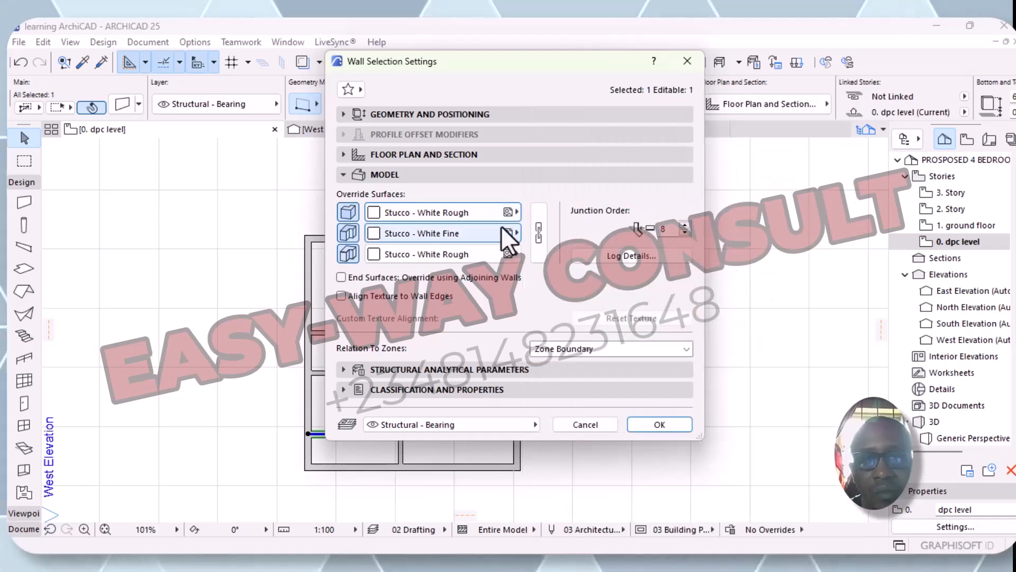
{"action": "left_click", "coordinate": [511, 233]}
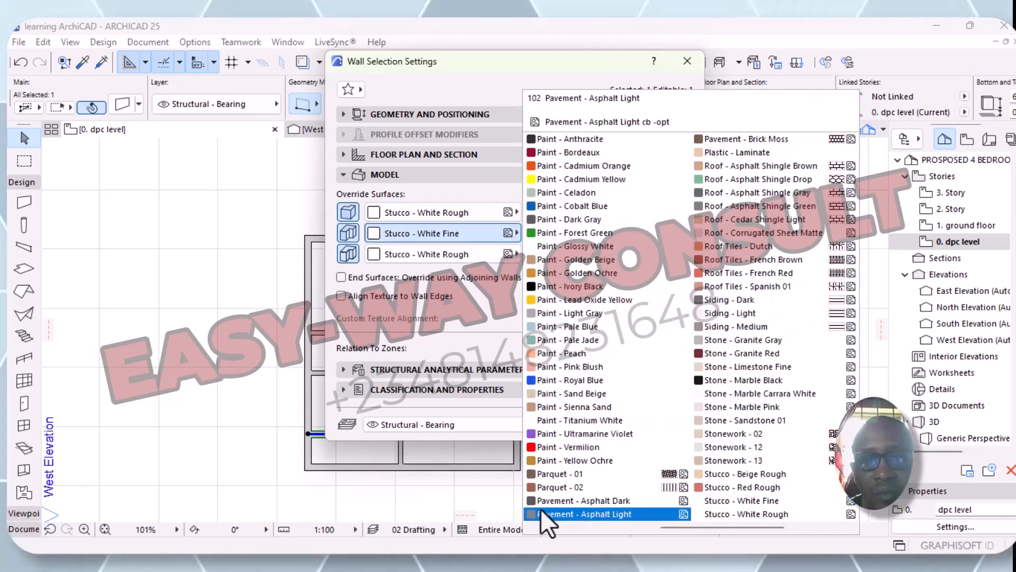
{"action": "scroll", "coordinate": [542, 484], "scroll_direction": "down", "scroll_amount": 2}
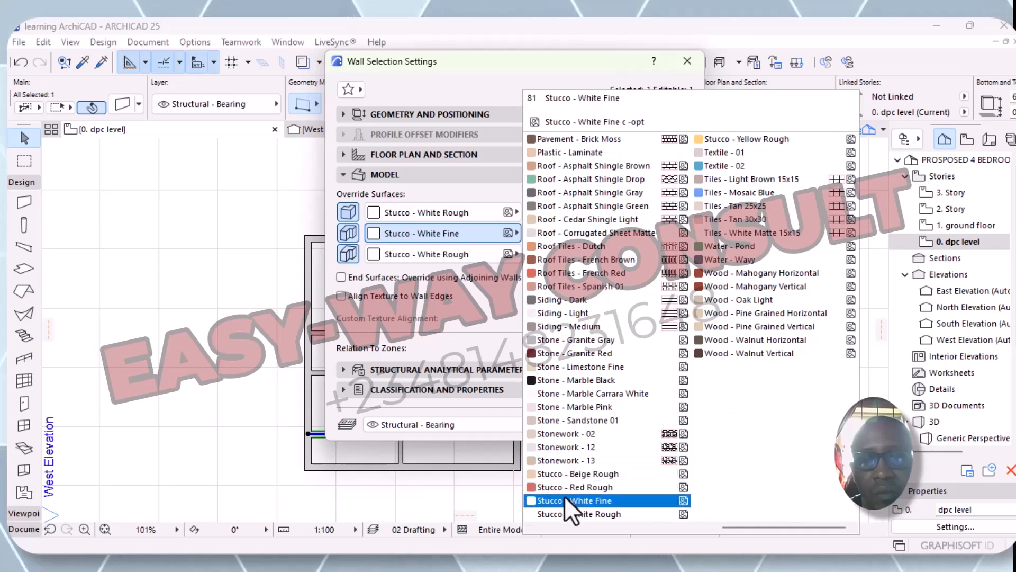
{"action": "left_click", "coordinate": [545, 514]}
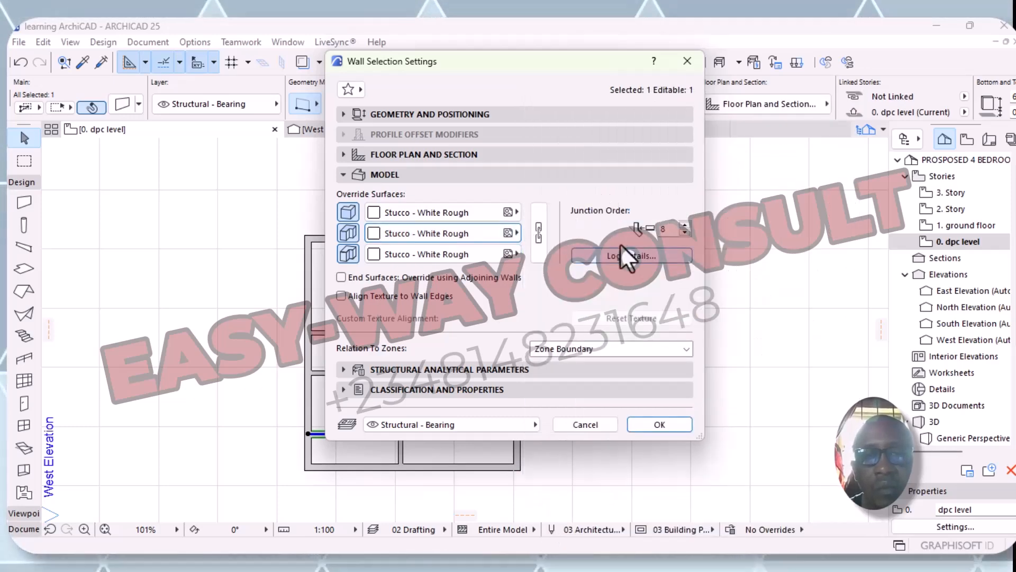
- Set the copied wall's thickness to 150 in its geometry and positioning settings
{"action": "left_click", "coordinate": [343, 114]}
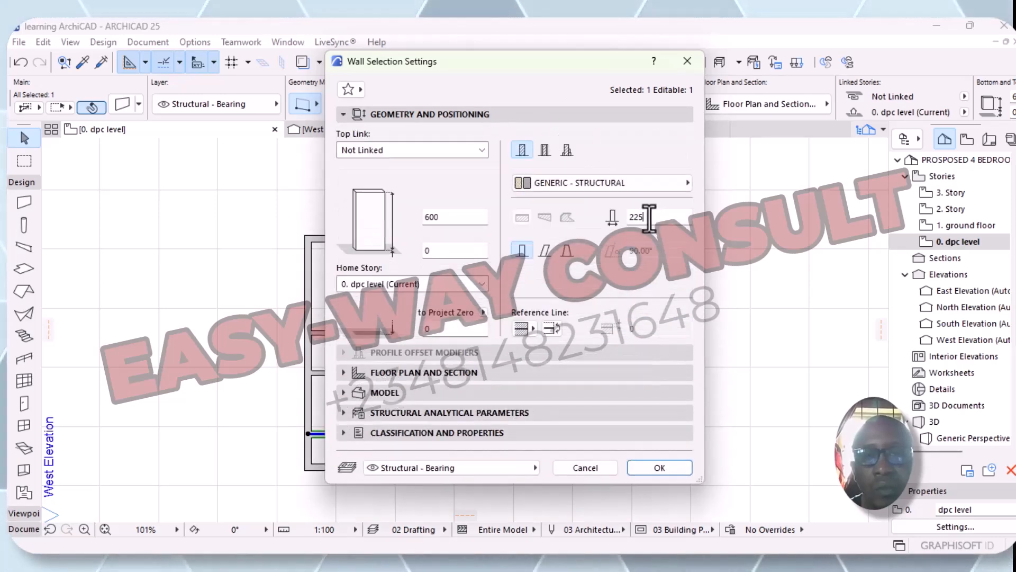
{"action": "key", "text": "BackSpace"}
{"action": "key", "text": "BackSpace"}
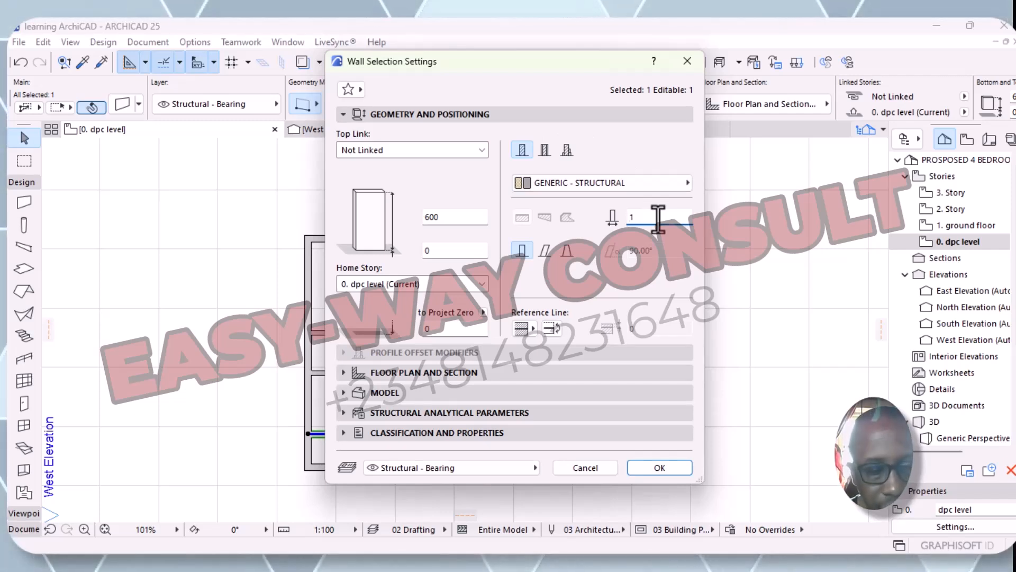
{"action": "type", "text": "150"}
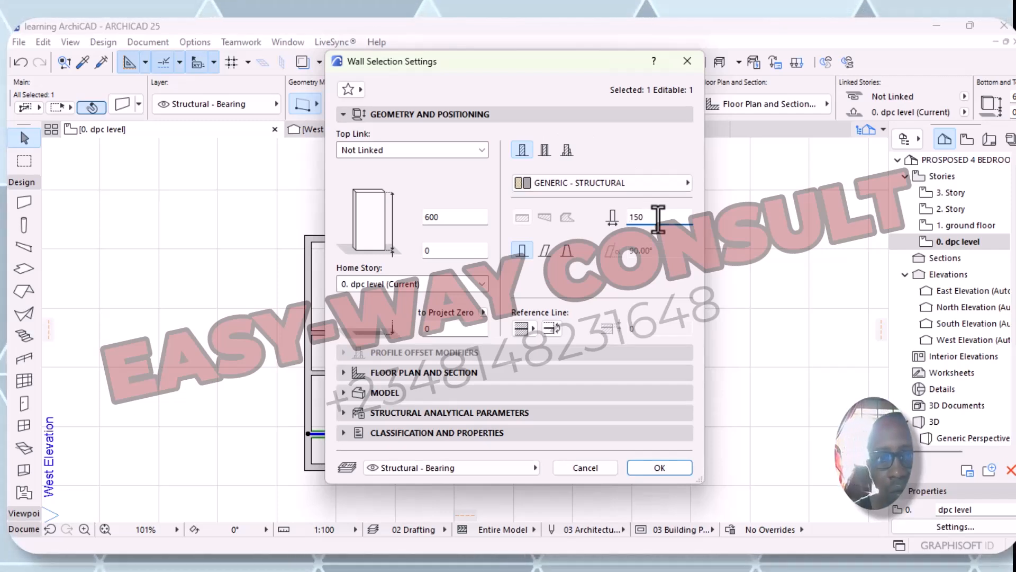
{"action": "left_click", "coordinate": [676, 467]}
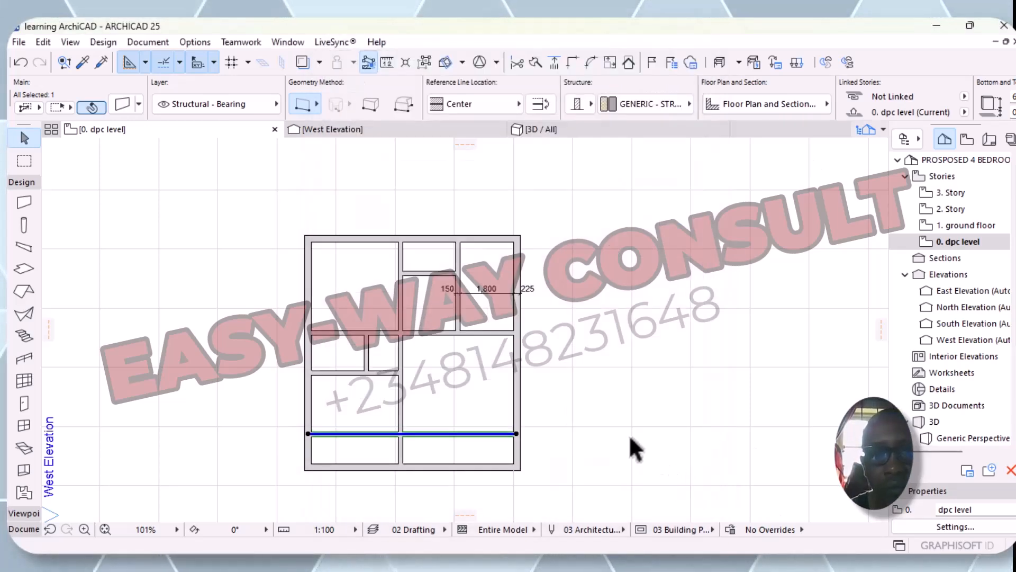
- Trim away the part of the copied wall that lies west of the central vertical wall
{"action": "scroll", "coordinate": [370, 436], "scroll_direction": "up", "scroll_amount": 3}
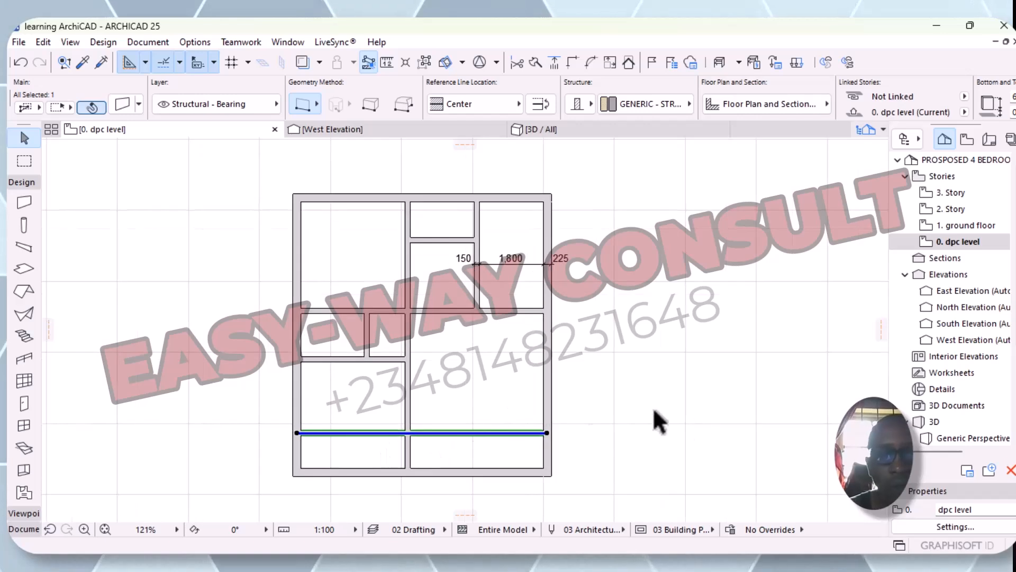
{"action": "left_click", "coordinate": [690, 421]}
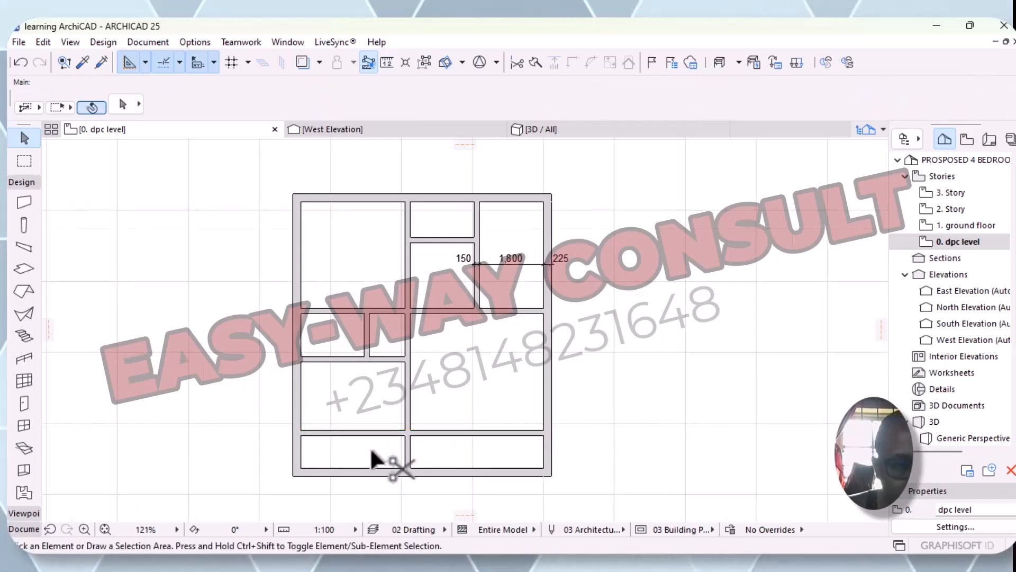
{"action": "left_click", "coordinate": [360, 432], "text": "ctrl"}
{"action": "scroll", "coordinate": [476, 437], "scroll_direction": "down", "scroll_amount": 3}
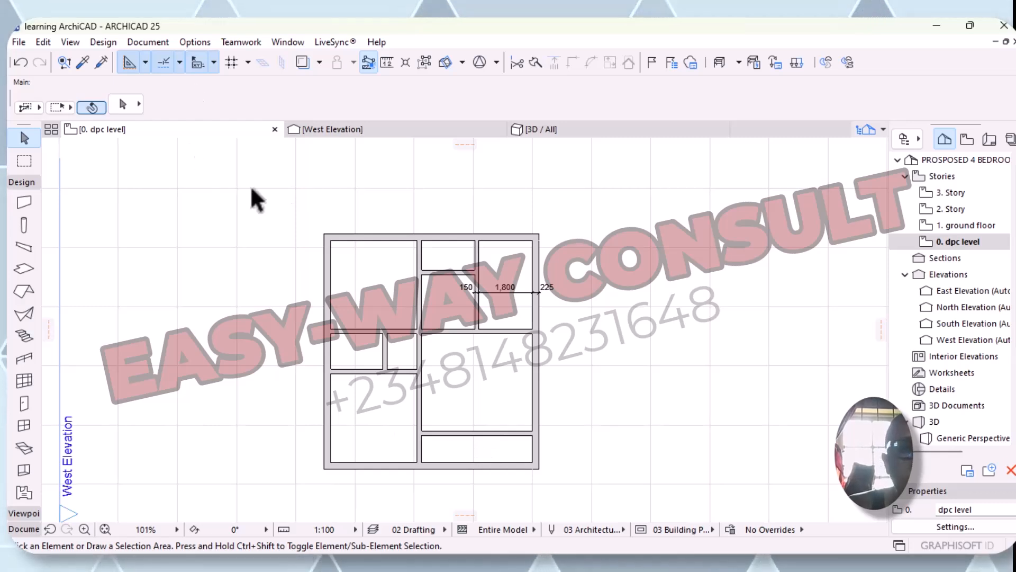
- Dimension the copied partition, the south outer wall and the gap between them, placing the dimension chain east of the building
{"action": "left_click", "coordinate": [153, 41]}
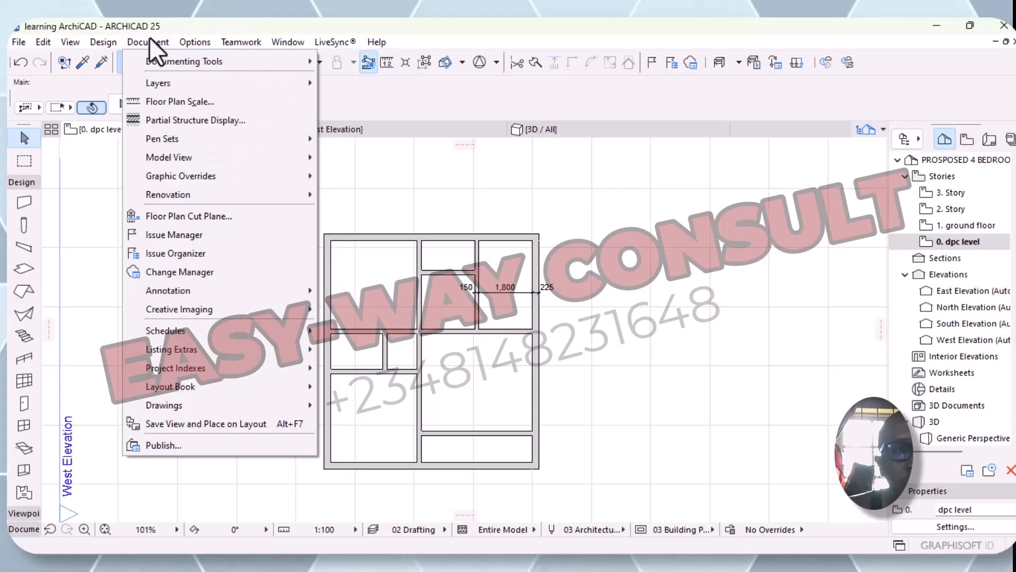
{"action": "mouse_move", "coordinate": [221, 61]}
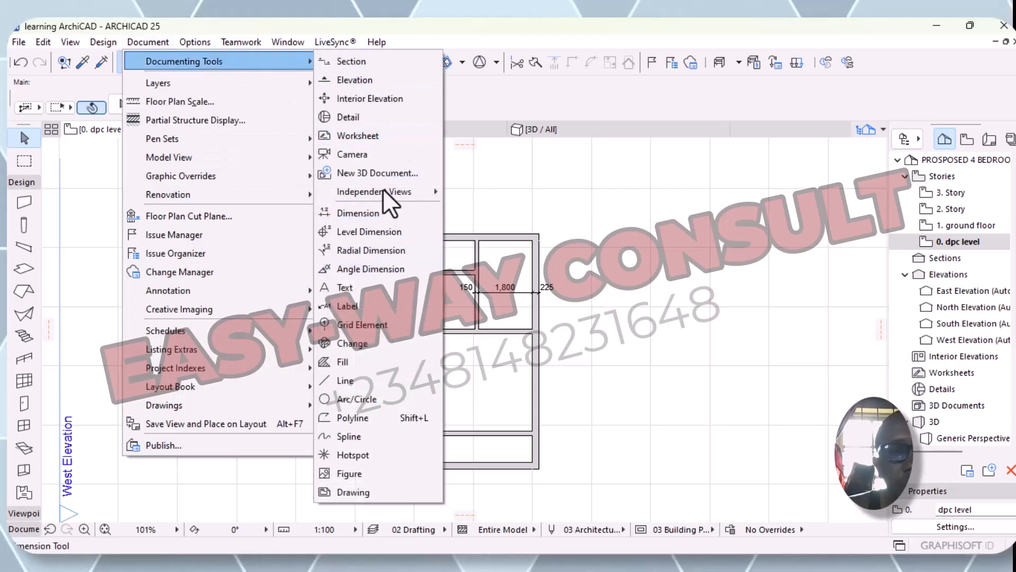
{"action": "left_click", "coordinate": [383, 214]}
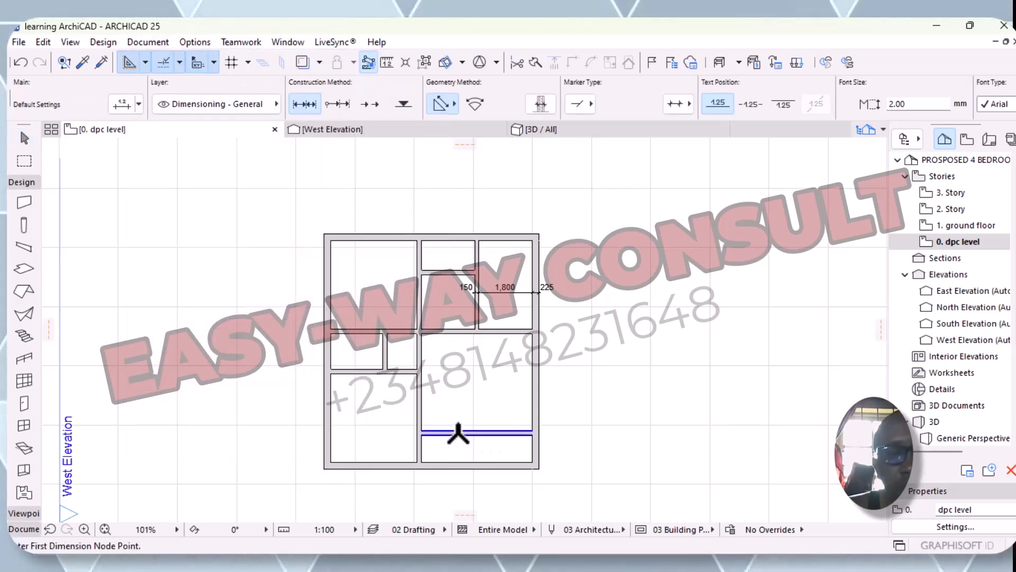
{"action": "left_click", "coordinate": [458, 433]}
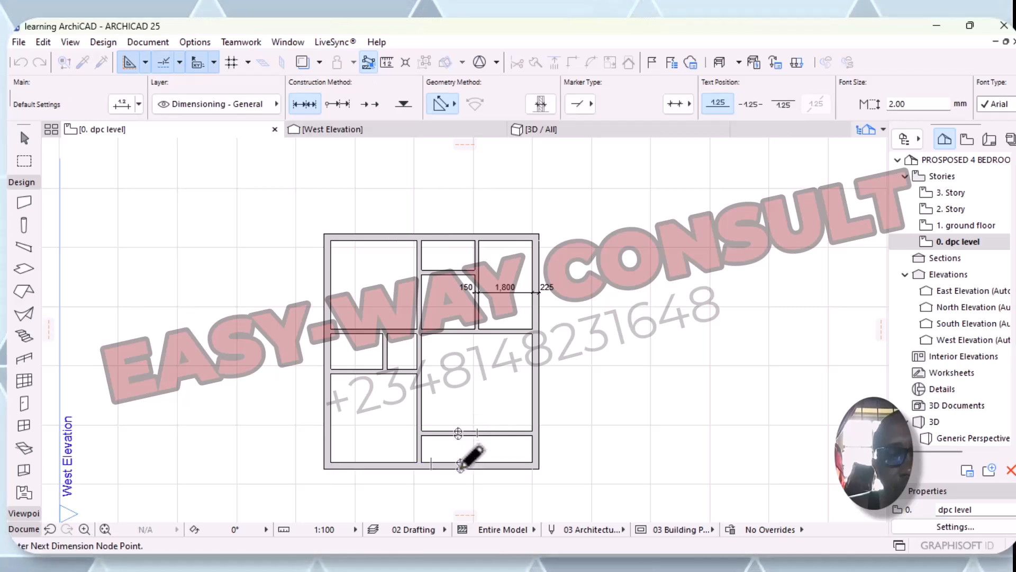
{"action": "right_click", "coordinate": [491, 405]}
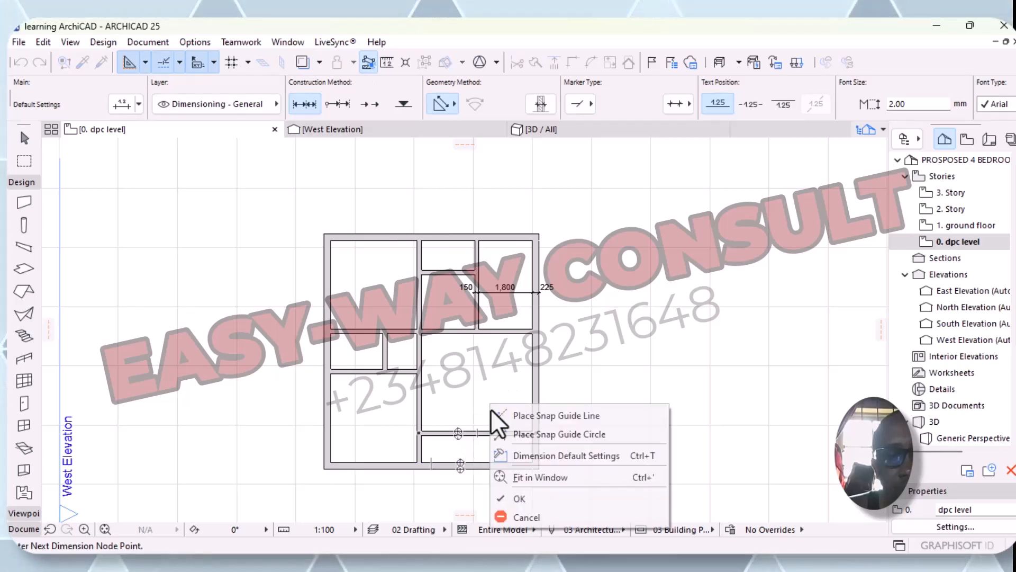
{"action": "left_click", "coordinate": [519, 498]}
{"action": "left_click", "coordinate": [569, 453]}
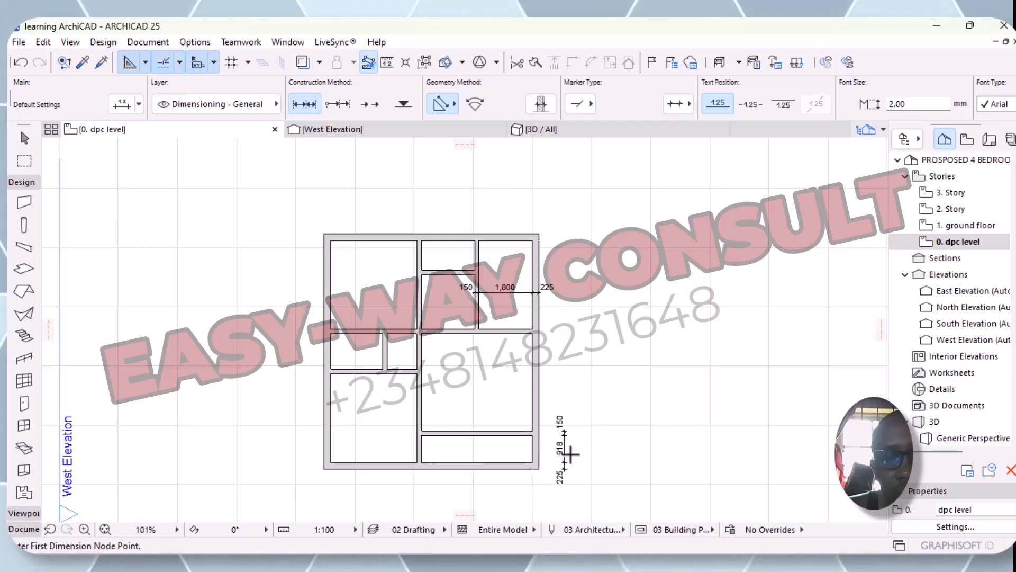
- Move the southeast horizontal partition 82 north, away from the south outer wall
{"action": "scroll", "coordinate": [571, 454], "scroll_direction": "up", "scroll_amount": 3}
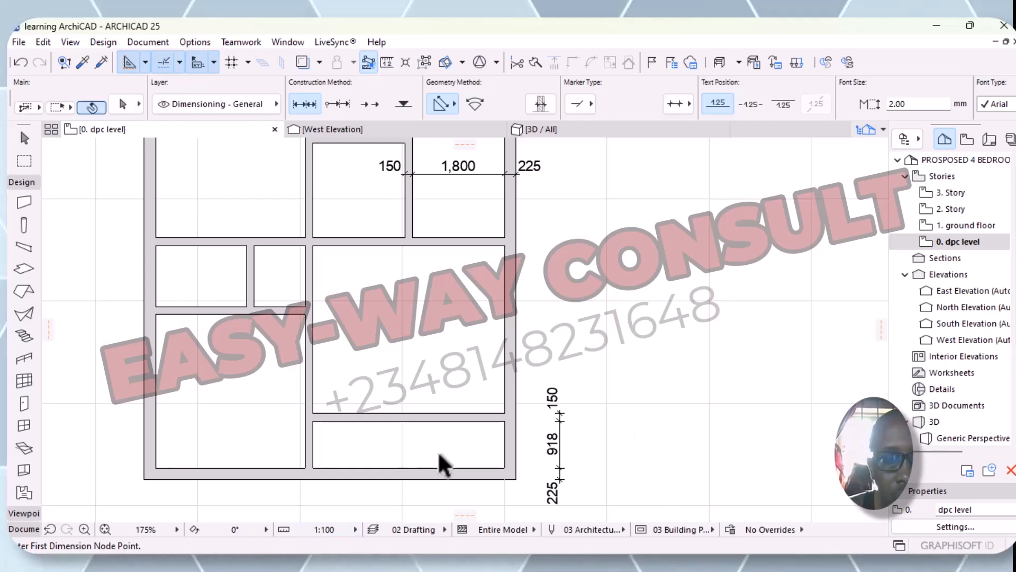
{"action": "key", "text": "Escape"}
{"action": "left_click", "coordinate": [443, 418]}
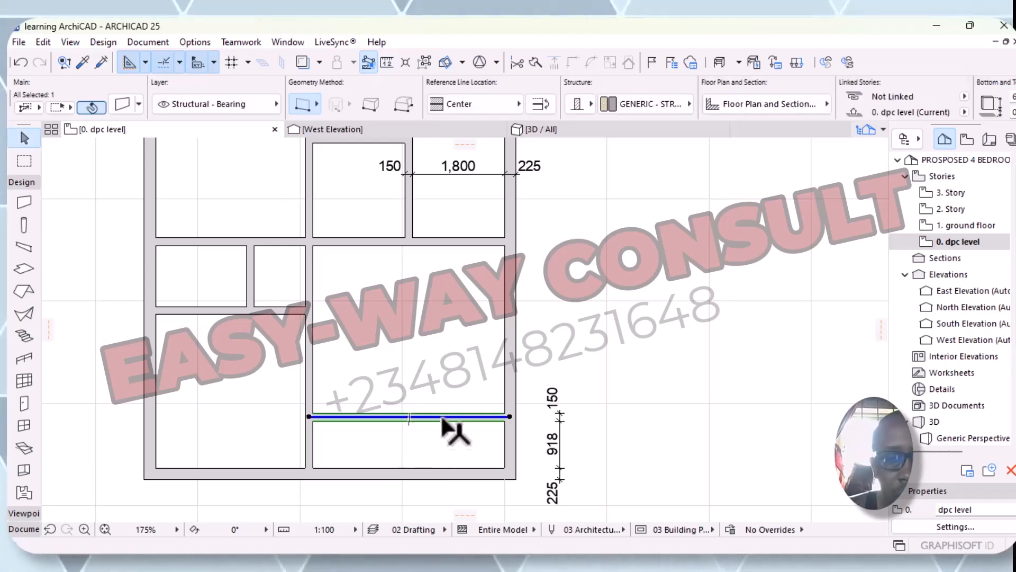
{"action": "right_click", "coordinate": [423, 428]}
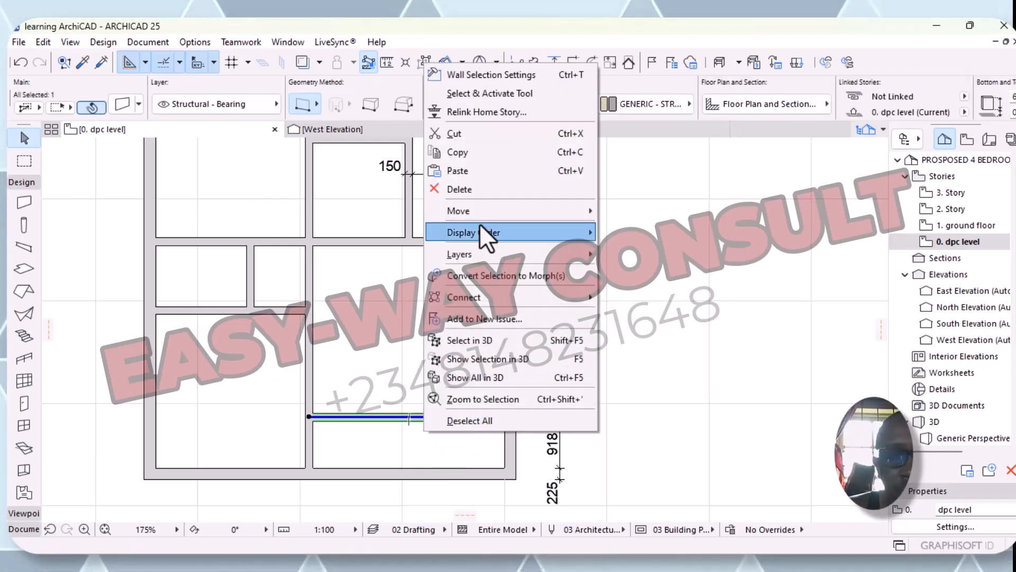
{"action": "mouse_move", "coordinate": [556, 211]}
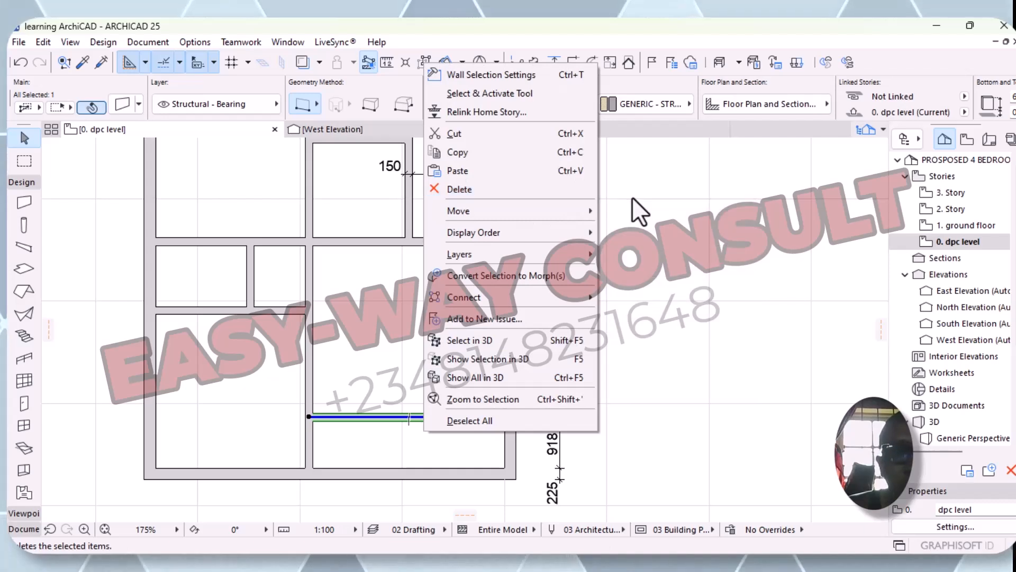
{"action": "left_click", "coordinate": [622, 211]}
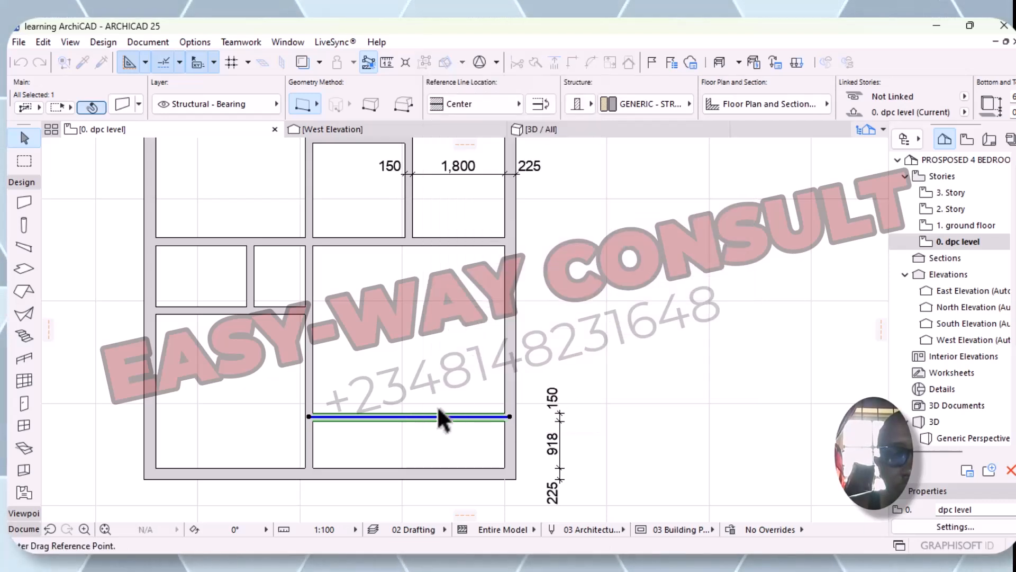
{"action": "left_click", "coordinate": [406, 417]}
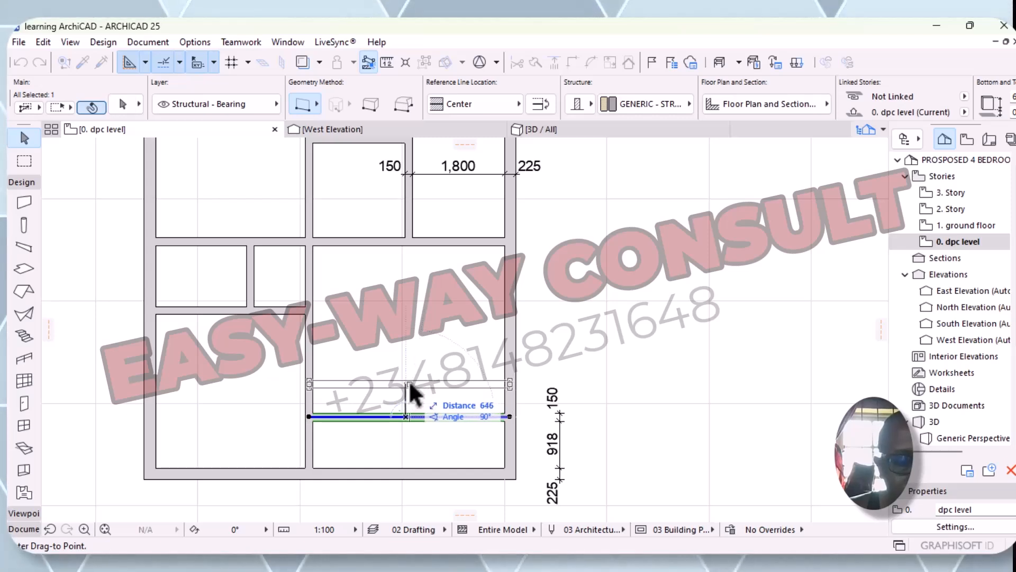
{"action": "key", "text": "Tab"}
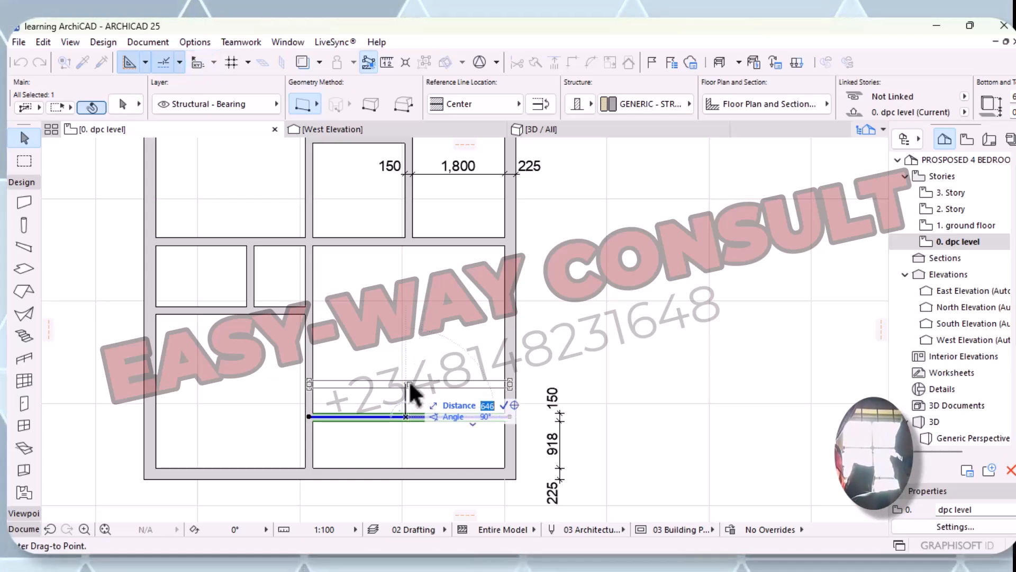
{"action": "type", "text": "82"}
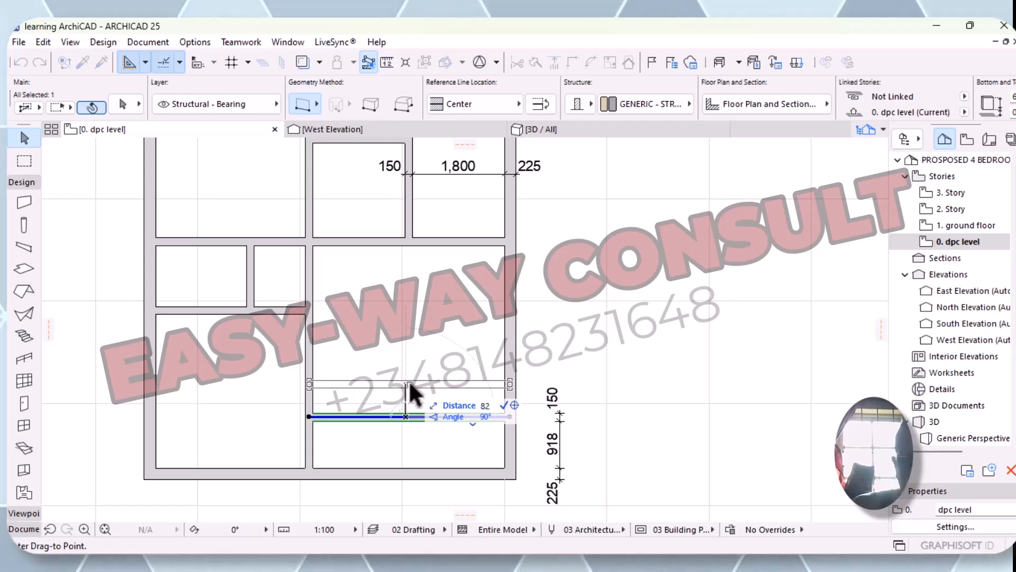
{"action": "key", "text": "Return"}
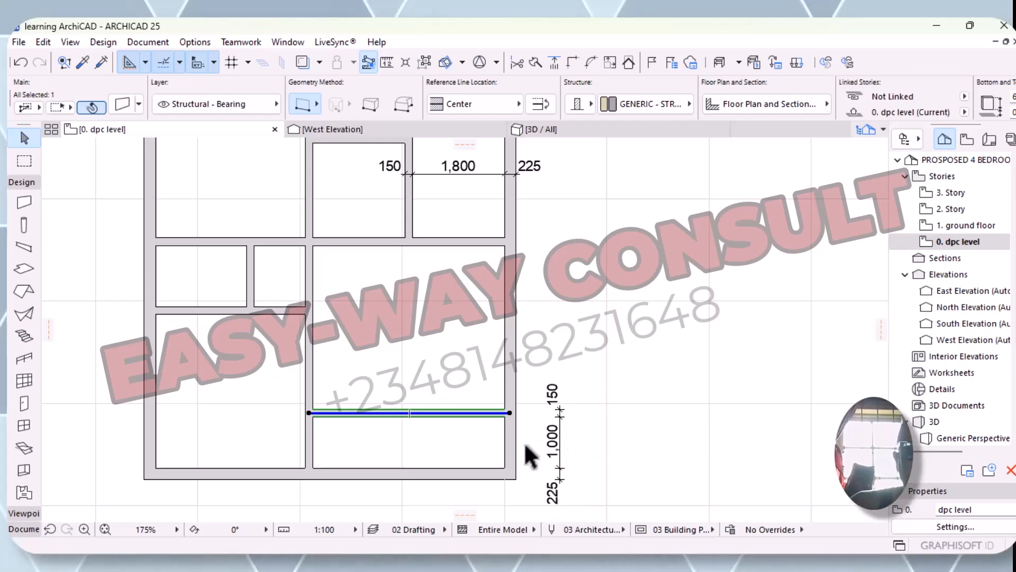
{"action": "left_click", "coordinate": [635, 419]}
- Delete the vertical dimension chain east of the building's southeast corner
{"action": "scroll", "coordinate": [637, 439], "scroll_direction": "down", "scroll_amount": 1}
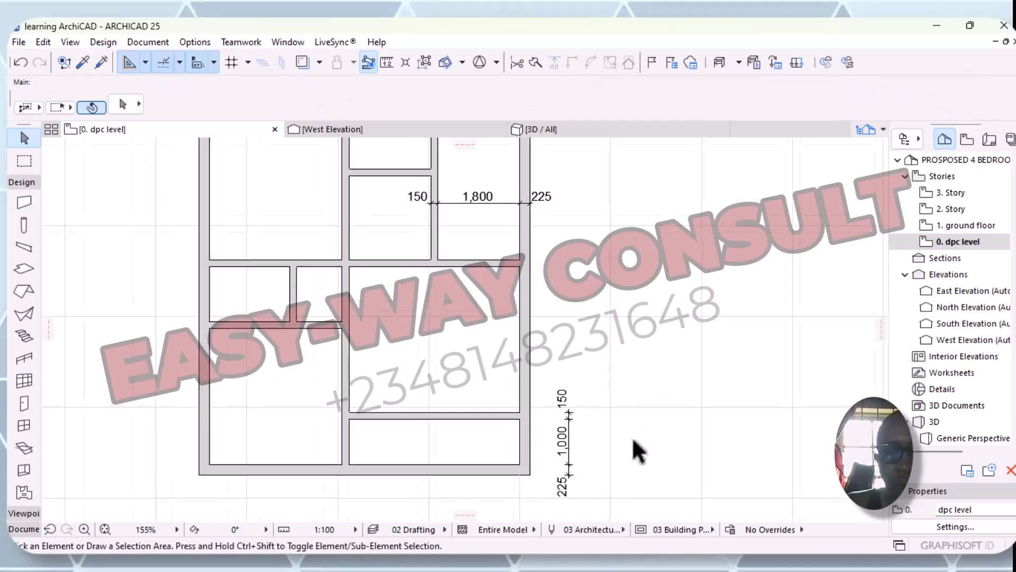
{"action": "scroll", "coordinate": [647, 415], "scroll_direction": "down", "scroll_amount": 3}
{"action": "middle_click_drag", "start_coordinate": [648, 418], "coordinate": [594, 479]}
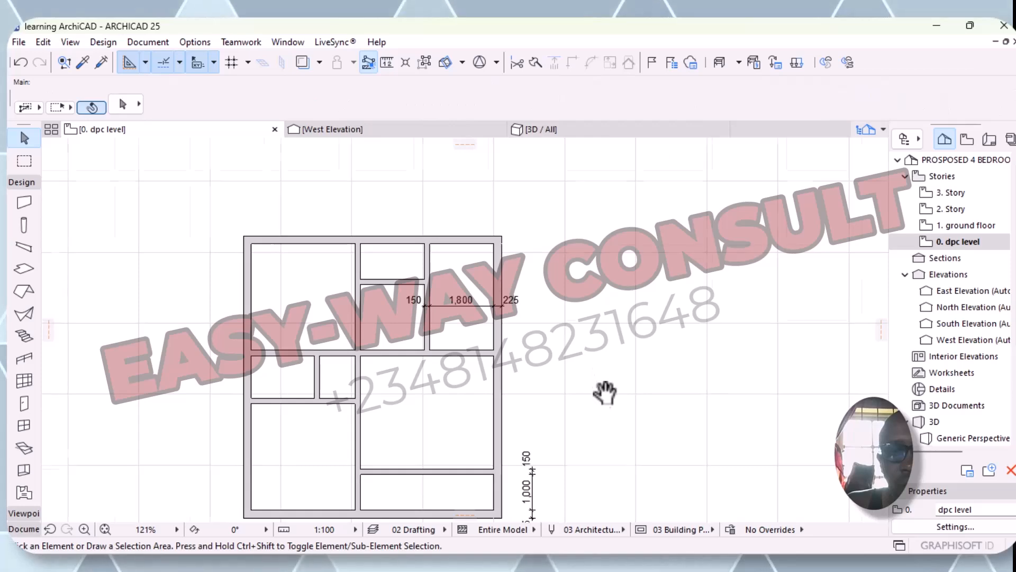
{"action": "middle_click_drag", "start_coordinate": [603, 394], "coordinate": [567, 288]}
{"action": "scroll", "coordinate": [567, 288], "scroll_direction": "up", "scroll_amount": 2}
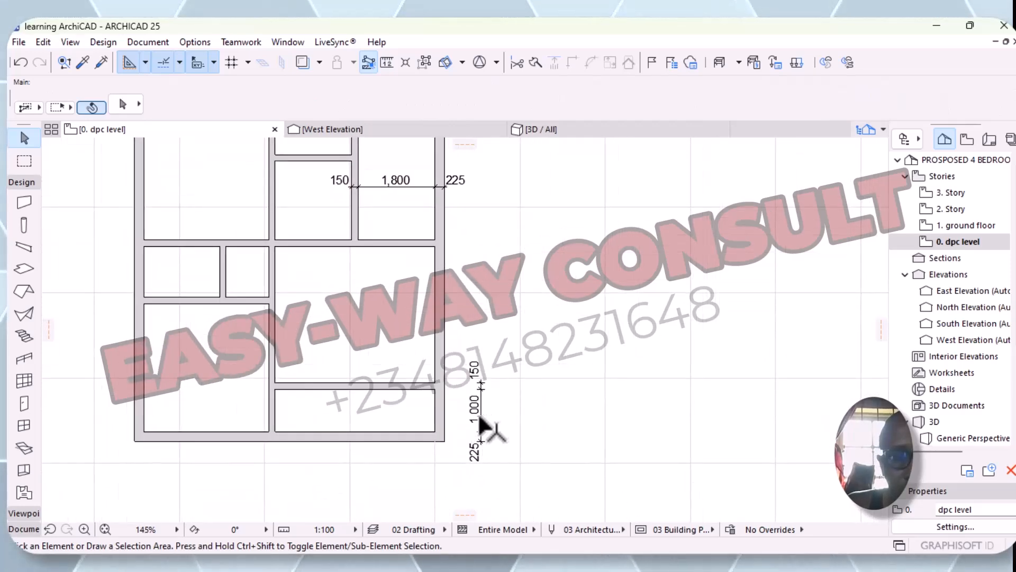
{"action": "left_click", "coordinate": [512, 422]}
{"action": "scroll", "coordinate": [482, 436], "scroll_direction": "up", "scroll_amount": 5}
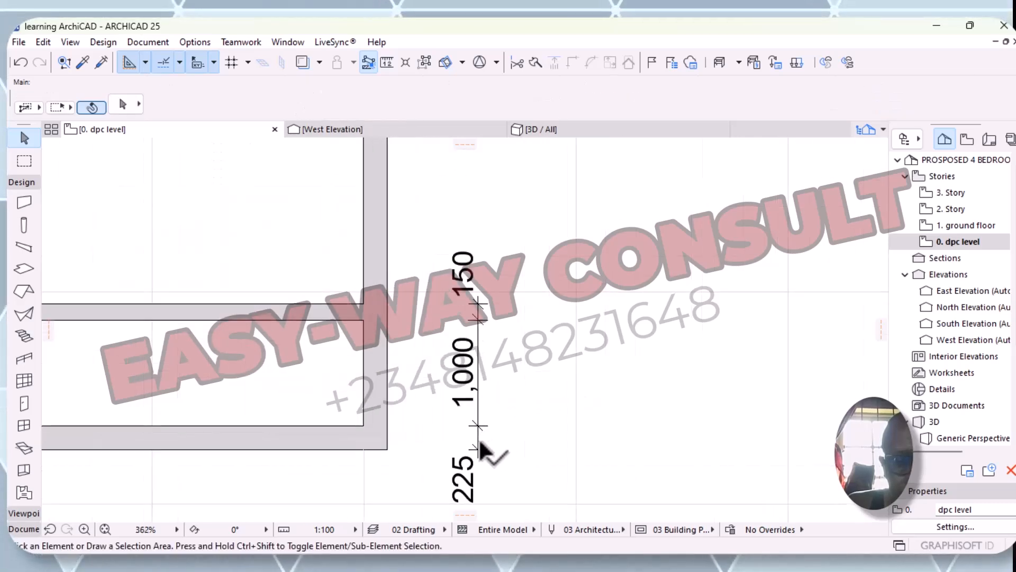
{"action": "left_click", "coordinate": [480, 442]}
{"action": "right_click", "coordinate": [518, 420]}
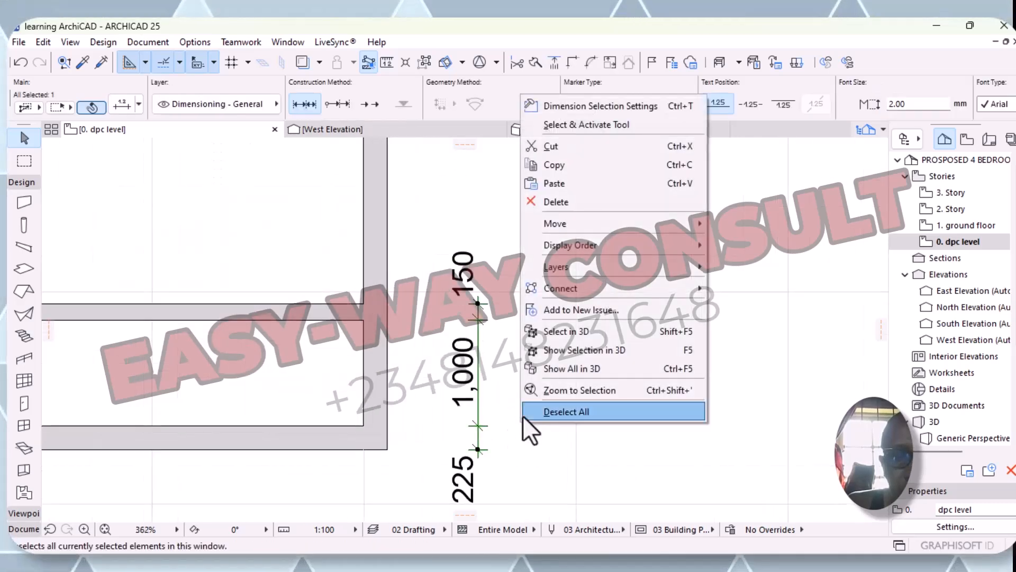
{"action": "left_click", "coordinate": [564, 200]}
- Delete the horizontal dimension chain across the northeast room
{"action": "scroll", "coordinate": [566, 381], "scroll_direction": "down", "scroll_amount": 10}
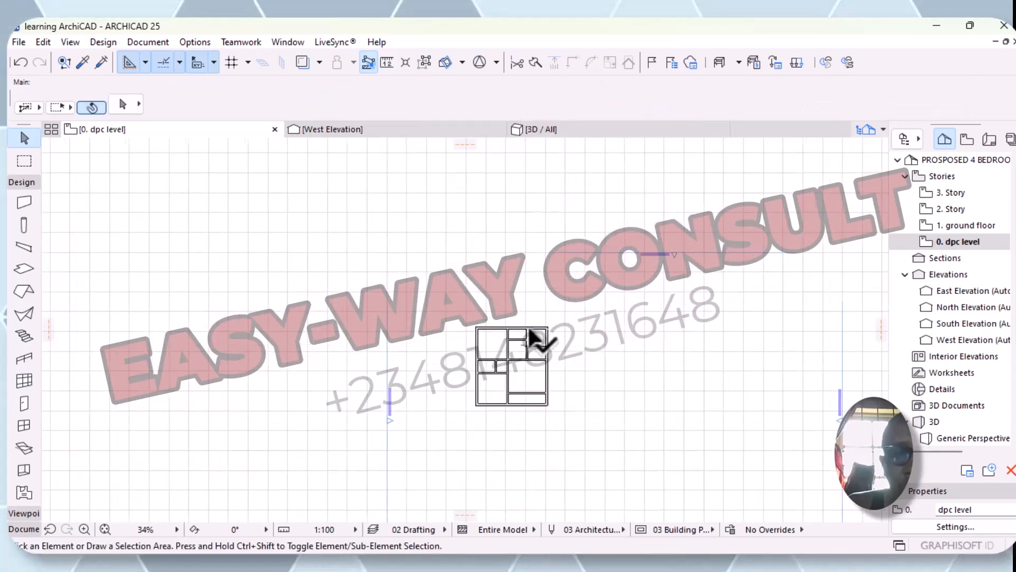
{"action": "scroll", "coordinate": [537, 342], "scroll_direction": "up", "scroll_amount": 8}
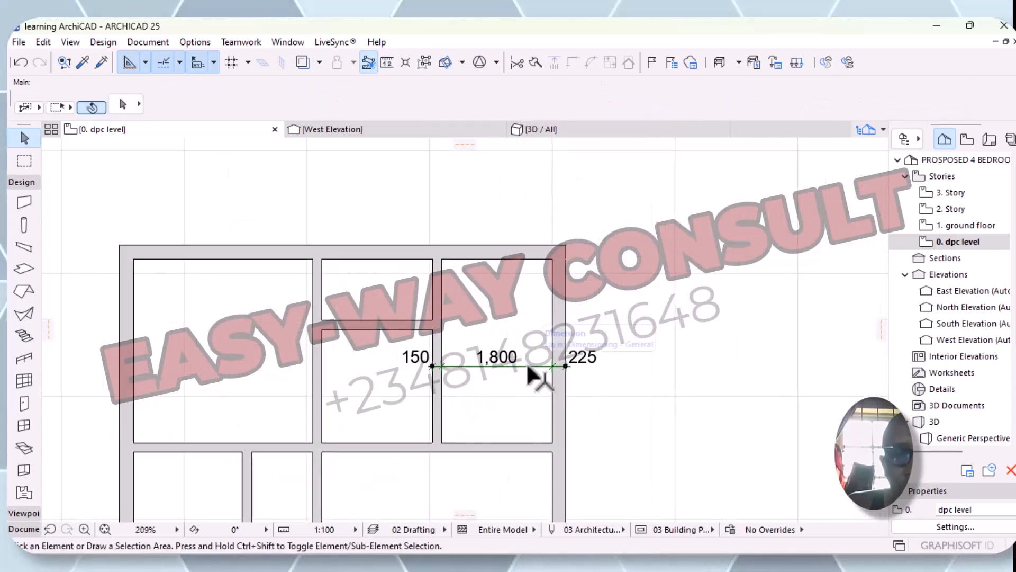
{"action": "left_click", "coordinate": [543, 366]}
{"action": "right_click", "coordinate": [619, 278]}
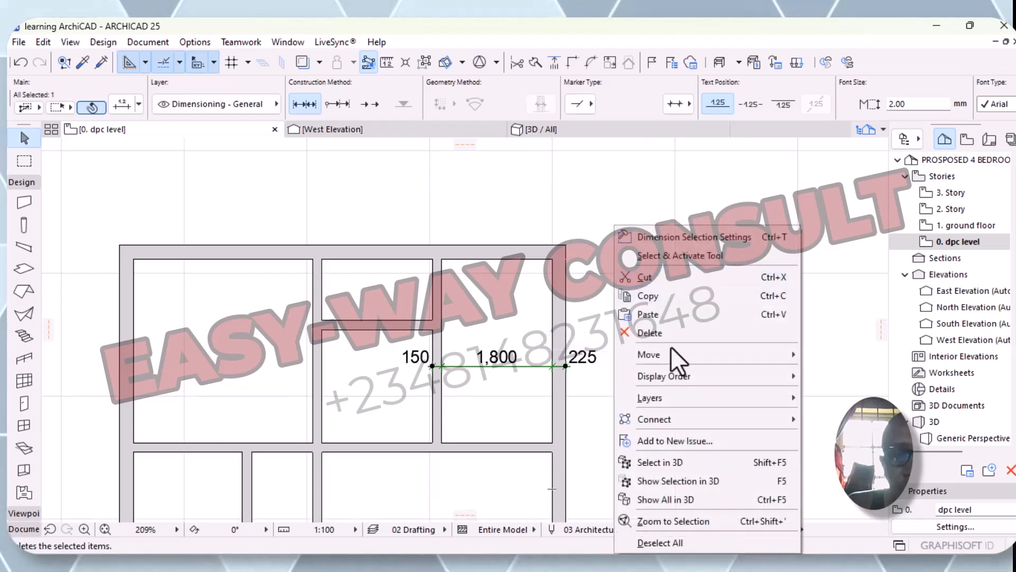
{"action": "mouse_move", "coordinate": [662, 398]}
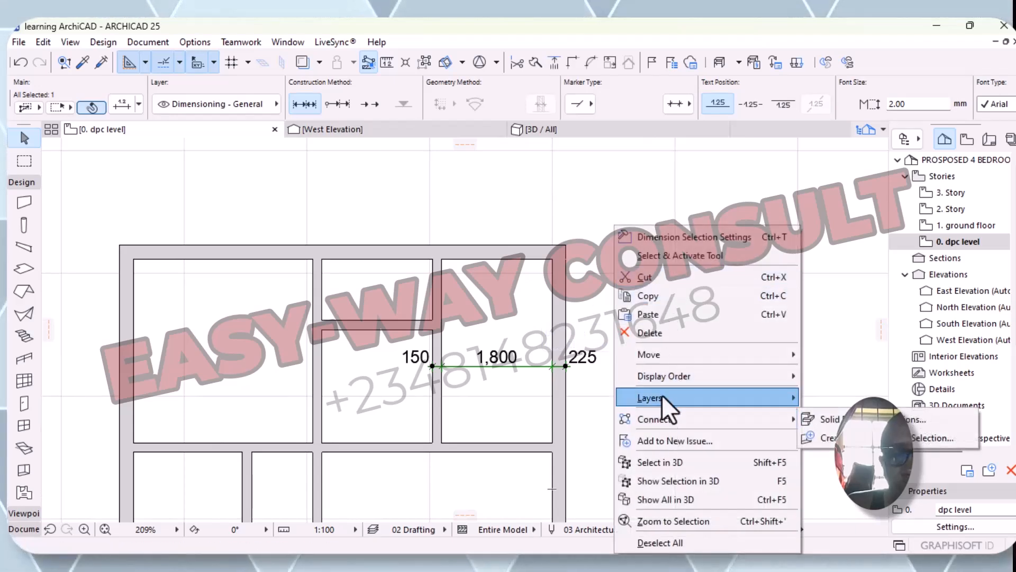
{"action": "left_click", "coordinate": [662, 338]}
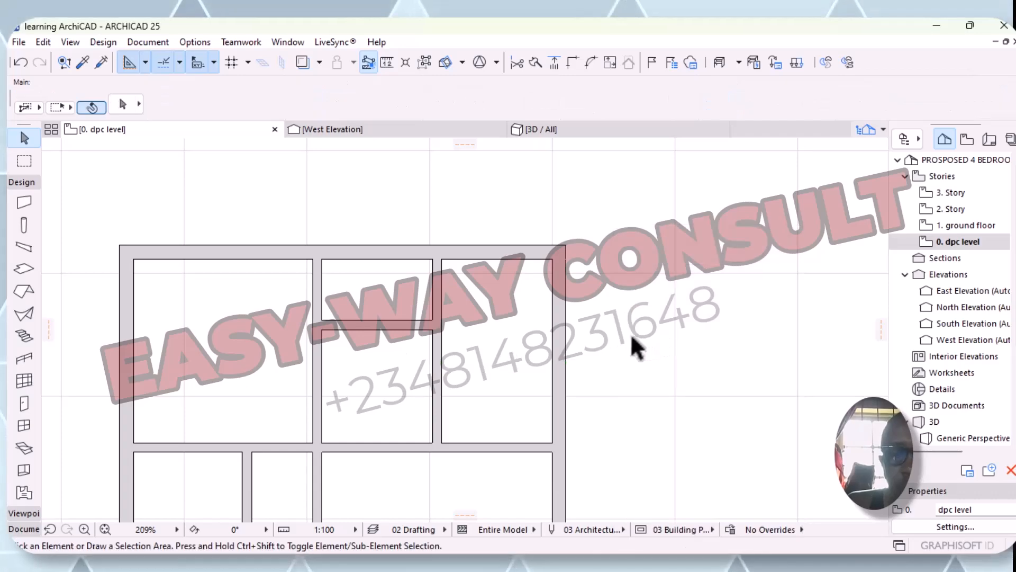
{"action": "scroll", "coordinate": [635, 340], "scroll_direction": "down", "scroll_amount": 8}
{"action": "middle_click_drag", "start_coordinate": [646, 351], "coordinate": [557, 344]}
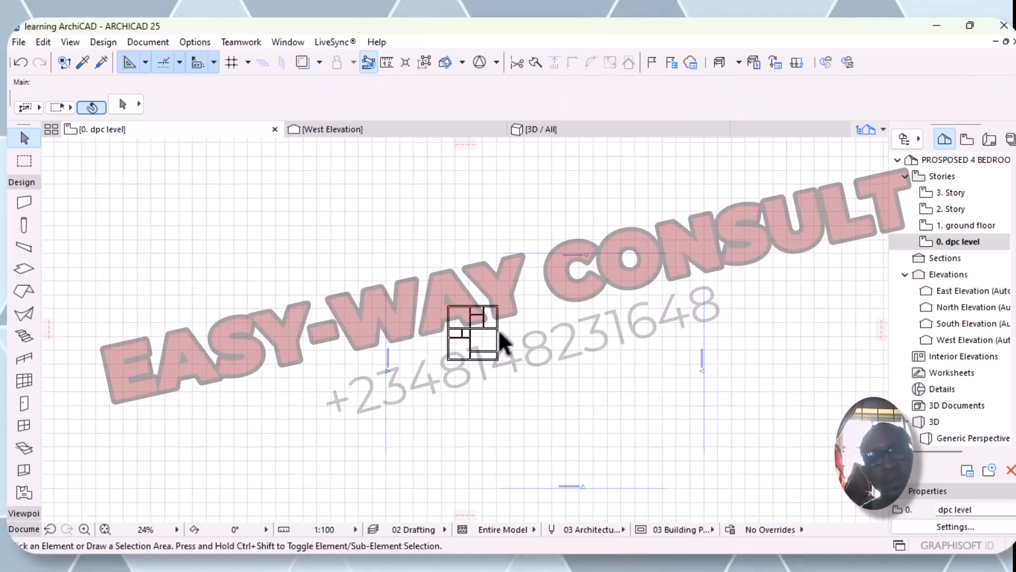
{"action": "scroll", "coordinate": [481, 316], "scroll_direction": "up", "scroll_amount": 7}
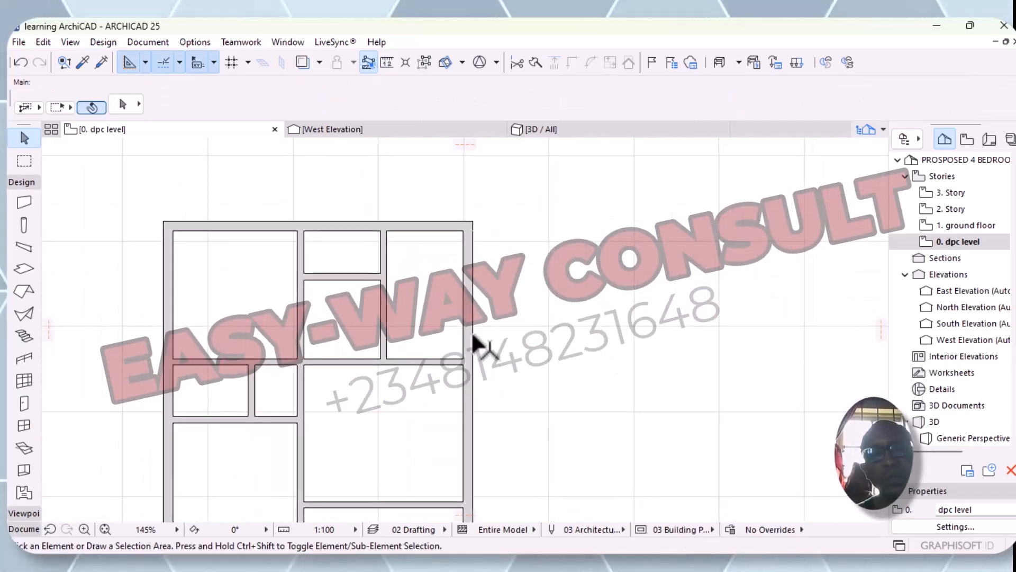
{"action": "scroll", "coordinate": [392, 331], "scroll_direction": "down", "scroll_amount": 3}
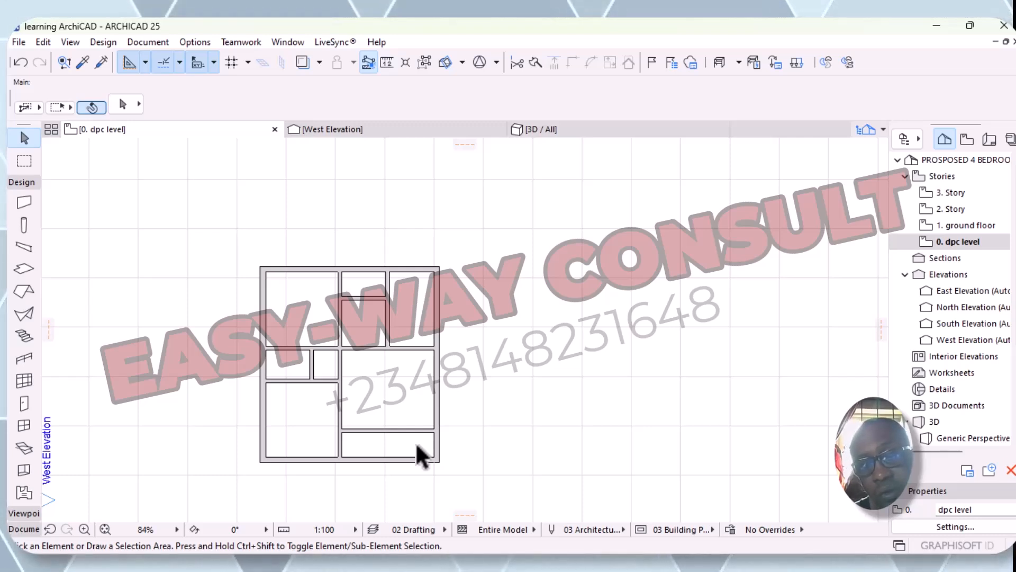
{"action": "scroll", "coordinate": [415, 441], "scroll_direction": "down", "scroll_amount": 1}
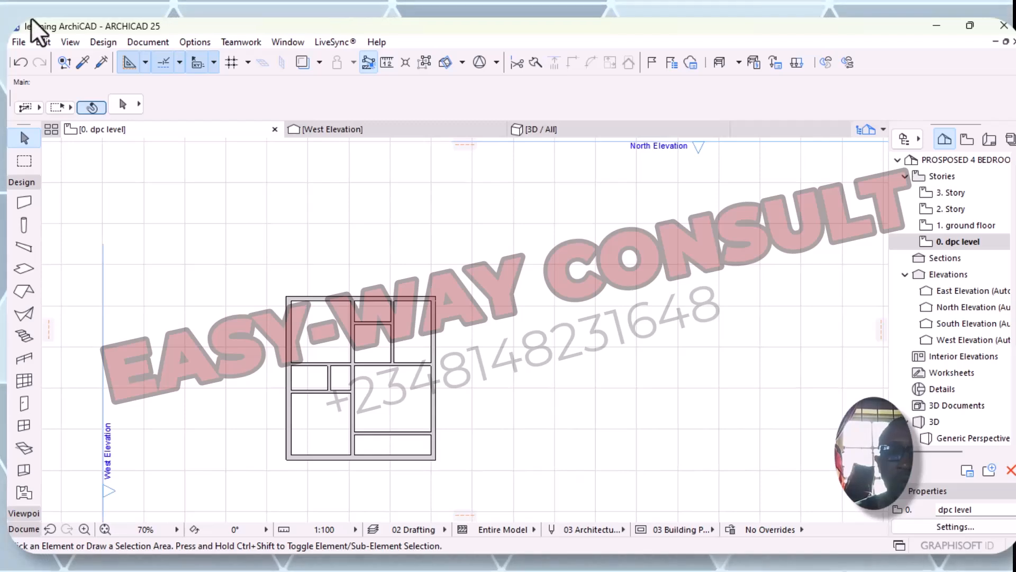
{"action": "middle_click_drag", "start_coordinate": [636, 373], "coordinate": [518, 305]}
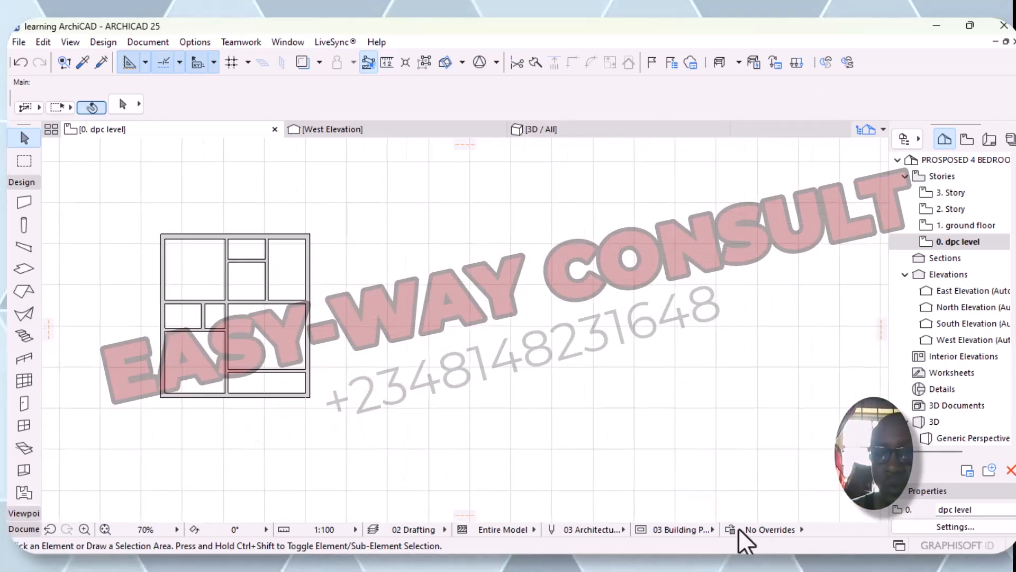